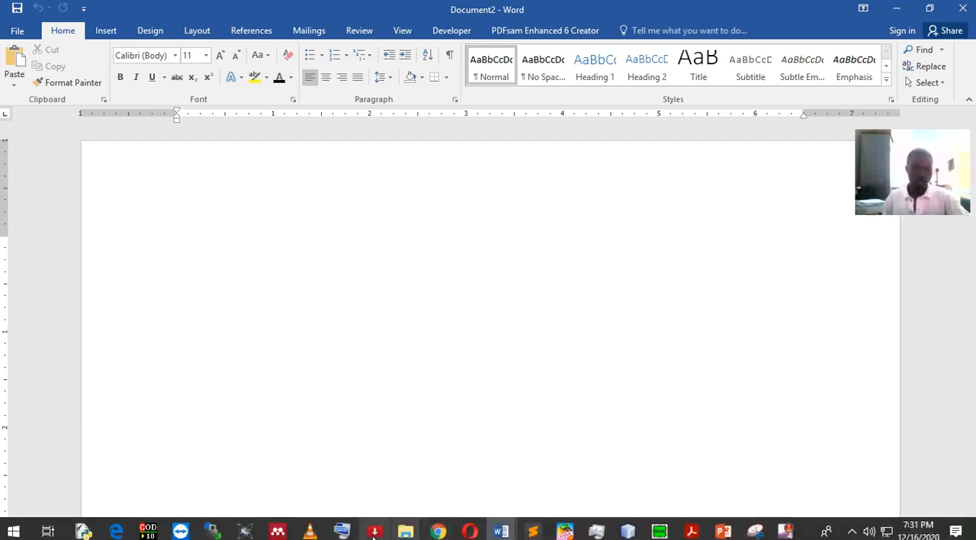
Open the On-Screen Keyboard and return the cursor to the blank document
left_click(343, 531)
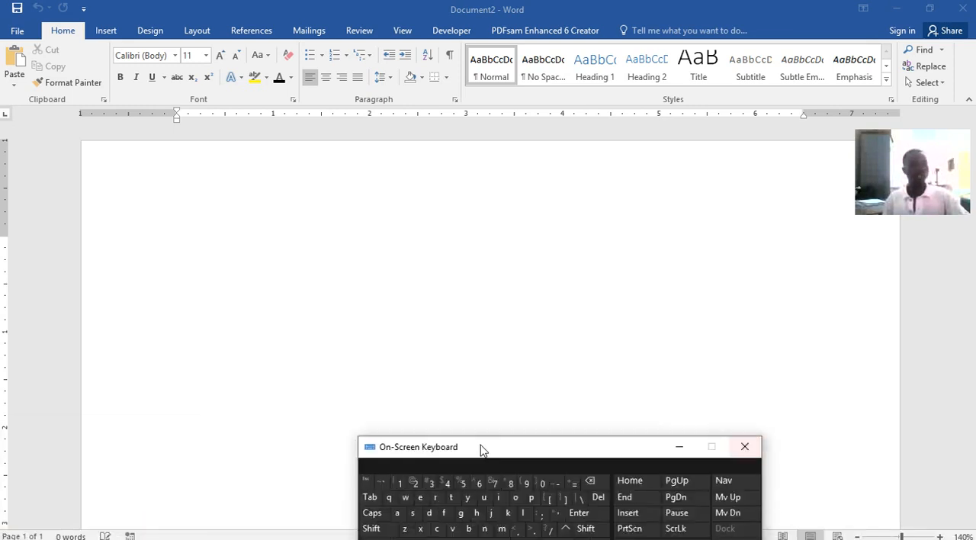
left_click(309, 281)
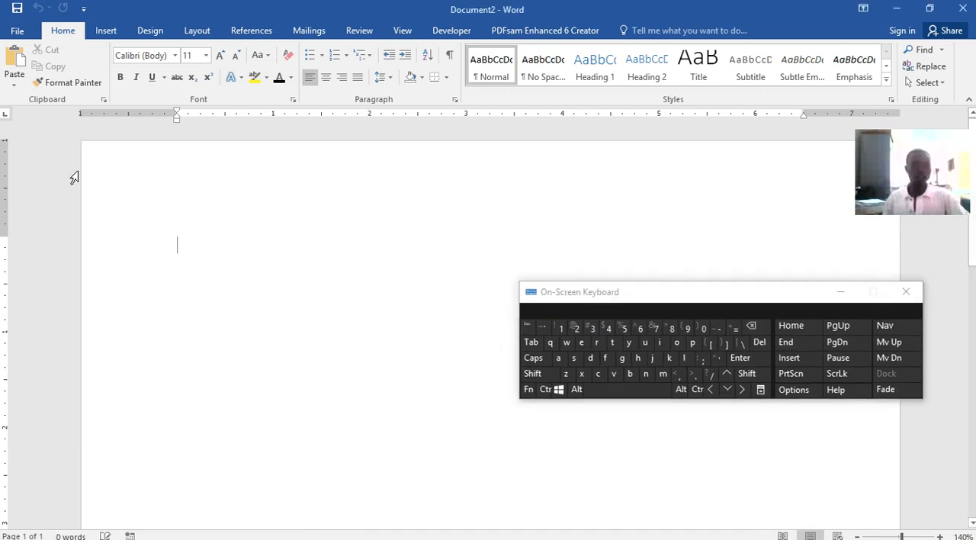
Insert several spaces at the start of the blank document with the On-Screen Keyboard, and delete them again
left_click(594, 393)
left_click(616, 395)
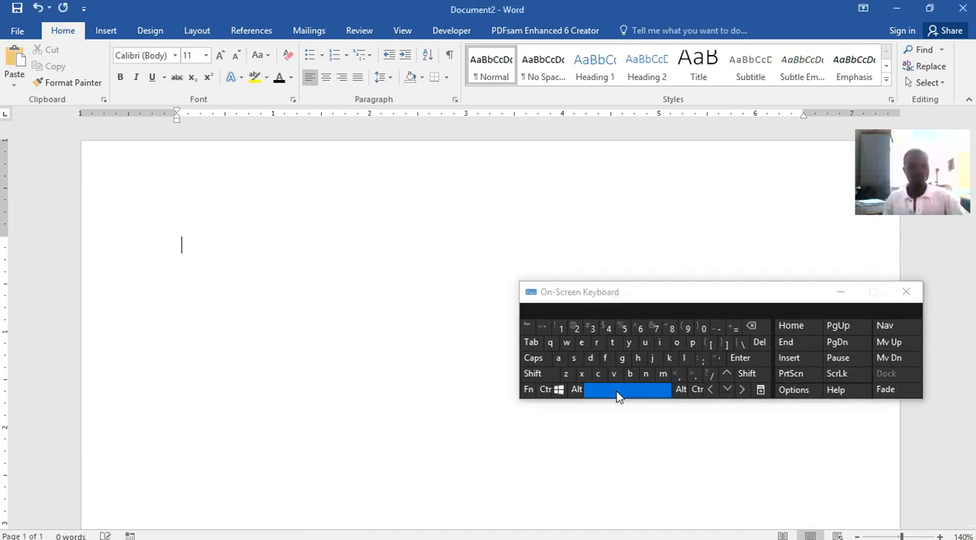
left_click(617, 395)
left_click(617, 395)
left_click(617, 395)
left_click(616, 394)
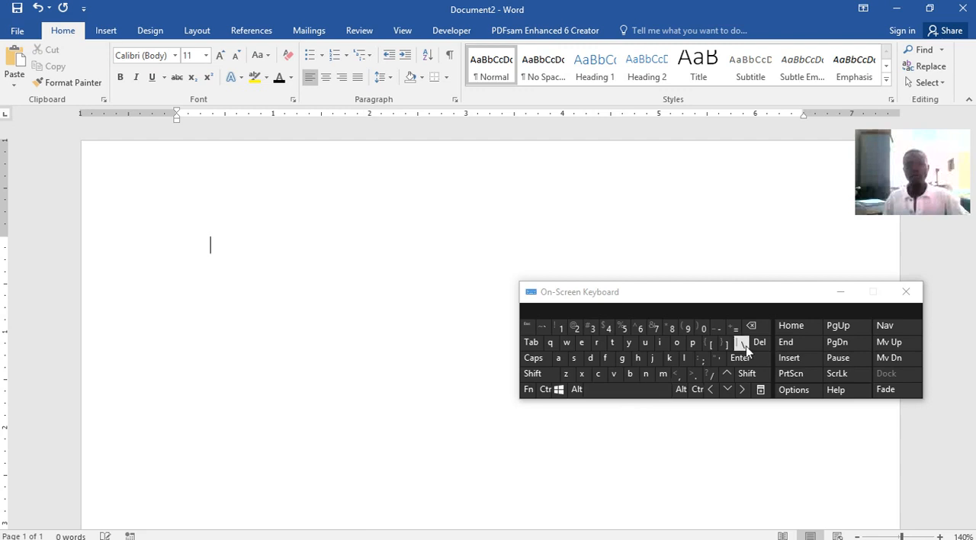
left_click(757, 331)
left_click(756, 331)
left_click(755, 330)
left_click(755, 330)
left_click(751, 331)
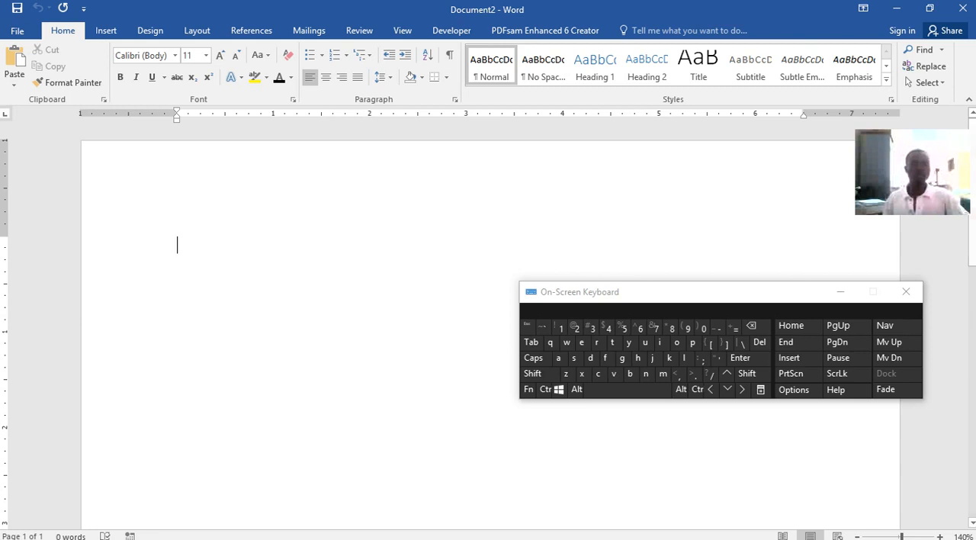
Preview the other open document, Word lecture.docx, while staying in the blank document
mouse_move(591, 529)
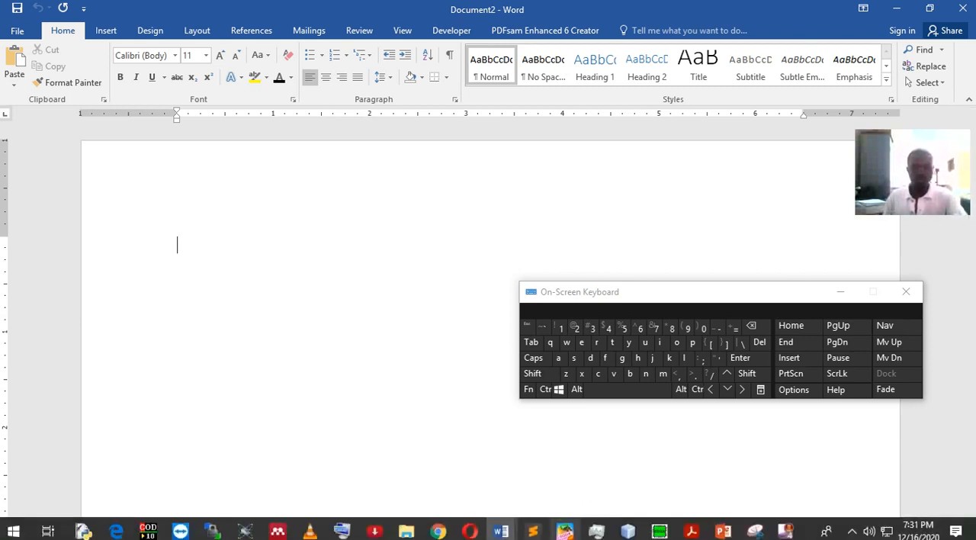
mouse_move(503, 532)
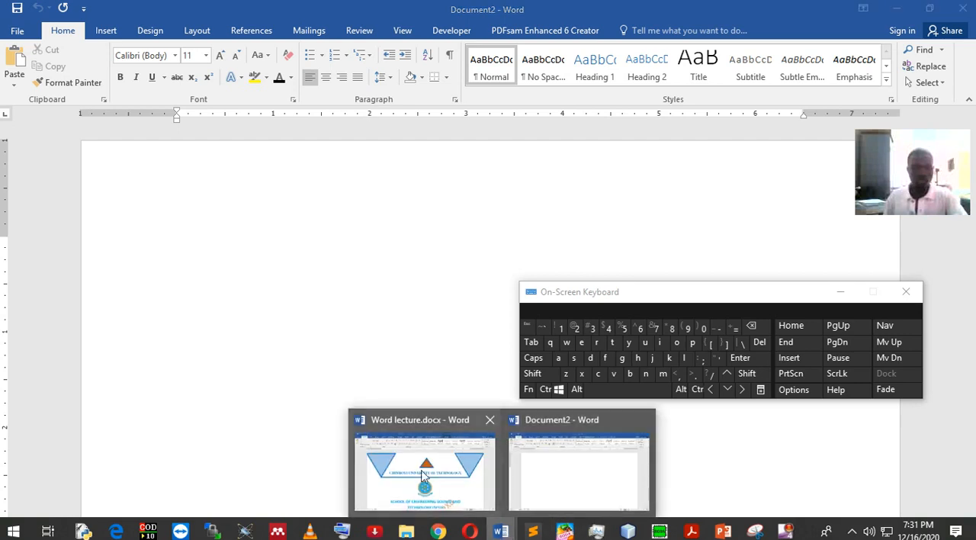
mouse_move(425, 474)
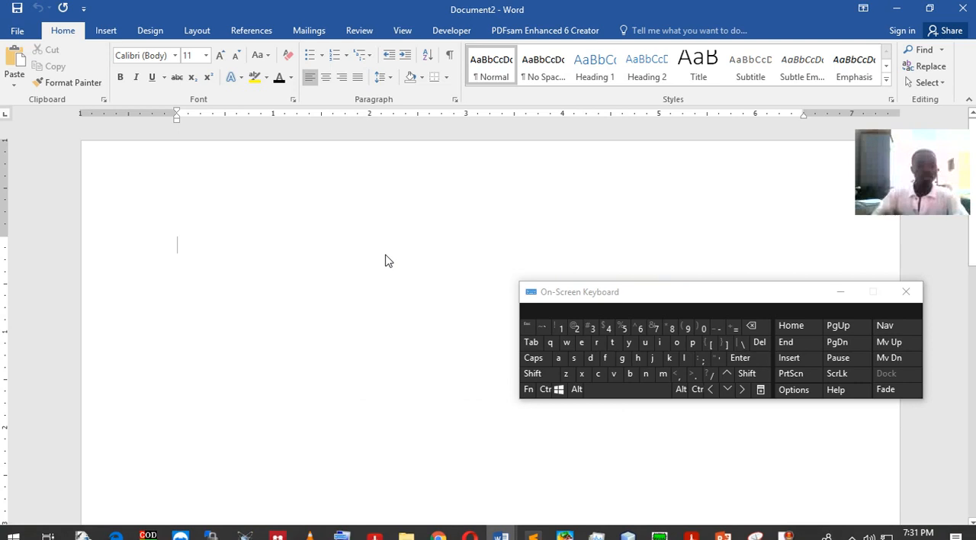
Enter the title "Chinhoyi University of Technology" on the first line of the document
type("Chi")
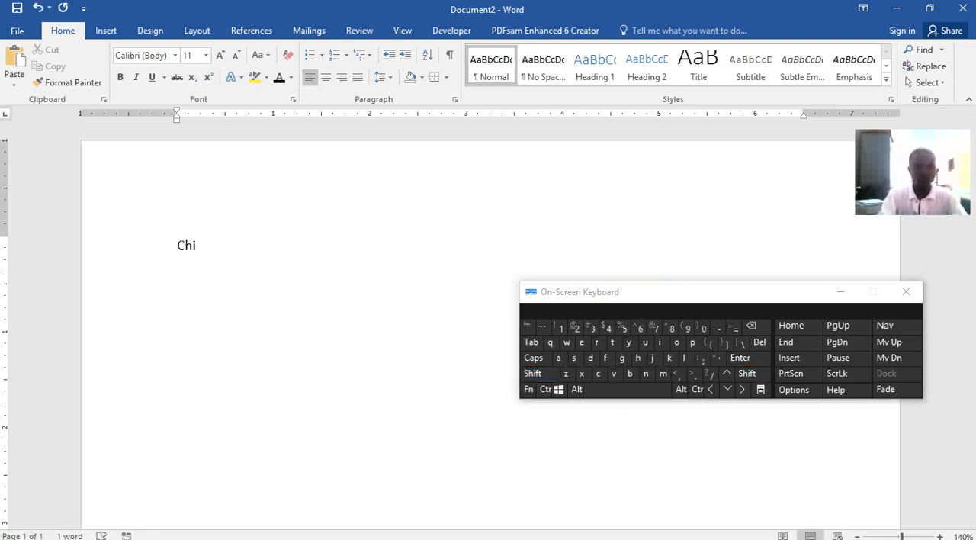
type("nhoyi Uni")
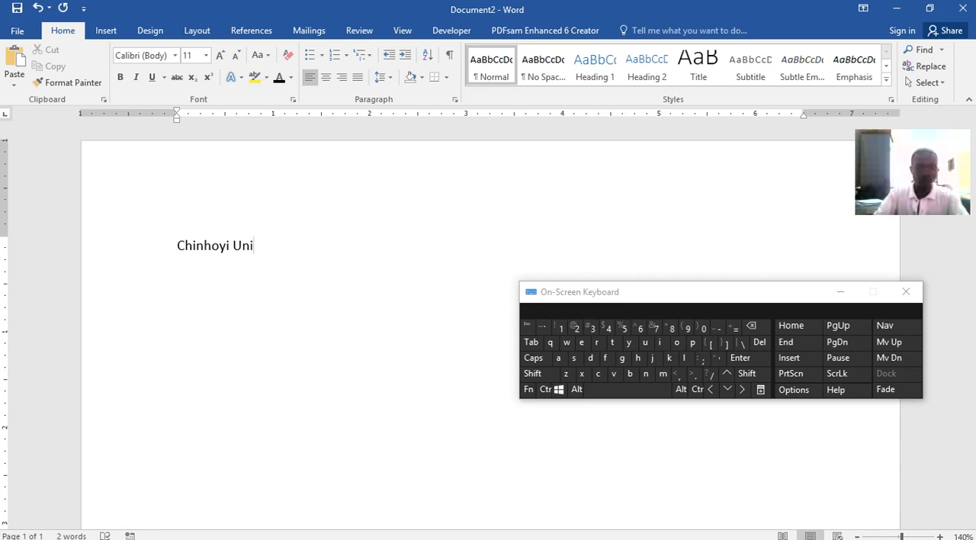
type("versity of Technology")
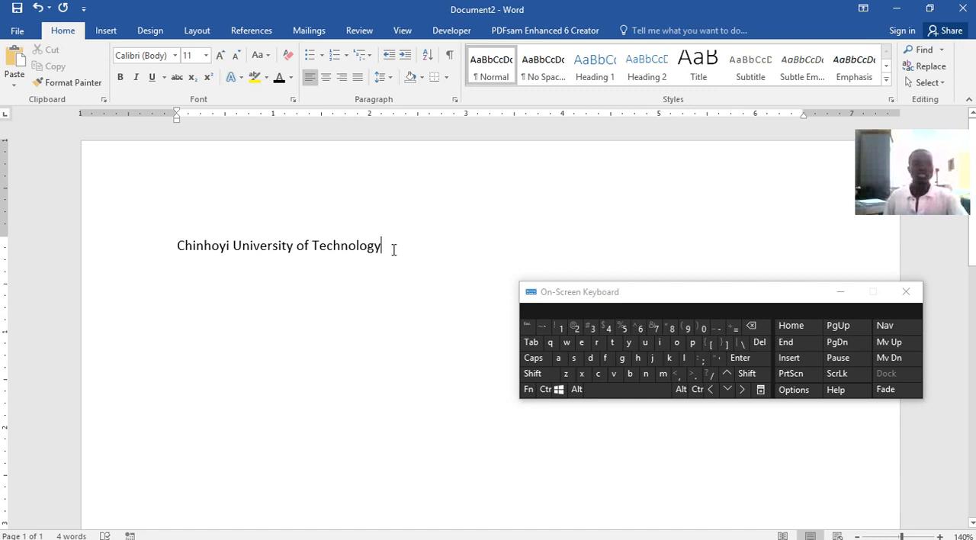
Select the whole title line and change its font to Times New Roman
left_click_drag(391, 250, 198, 257)
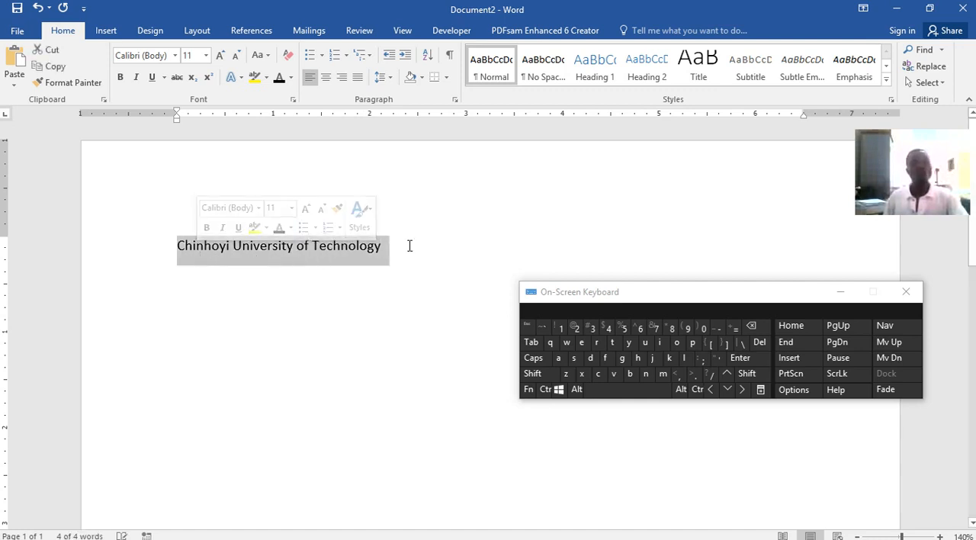
left_click(435, 246)
left_click_drag(177, 244, 401, 241)
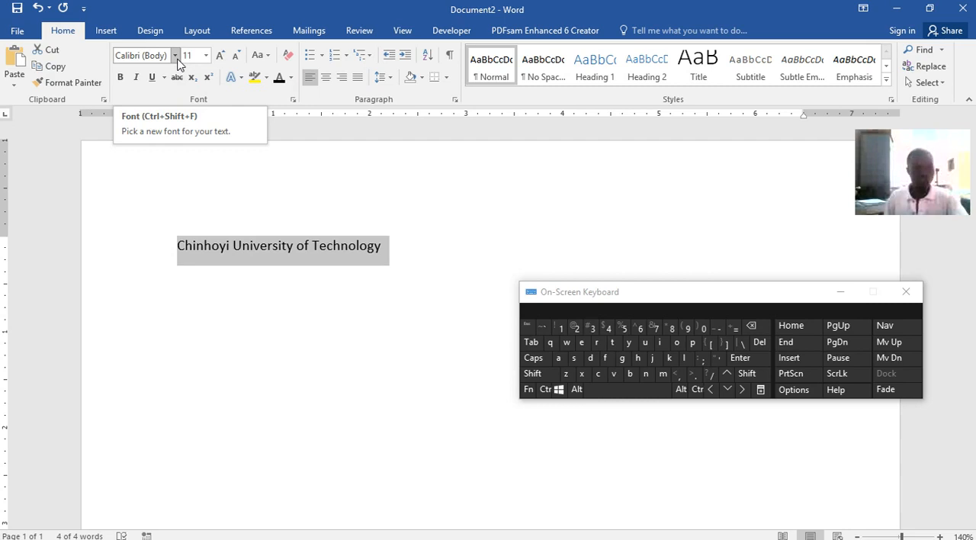
left_click(176, 59)
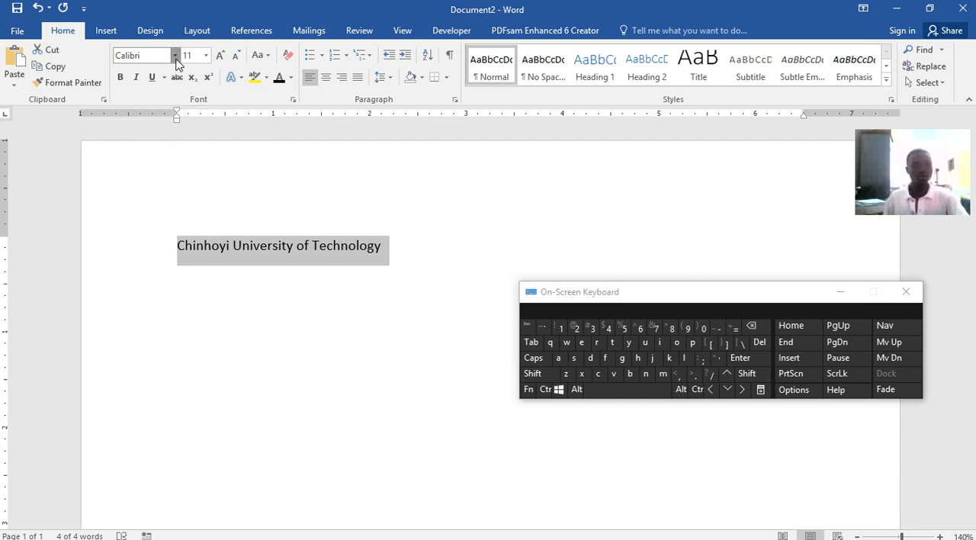
left_click(175, 142)
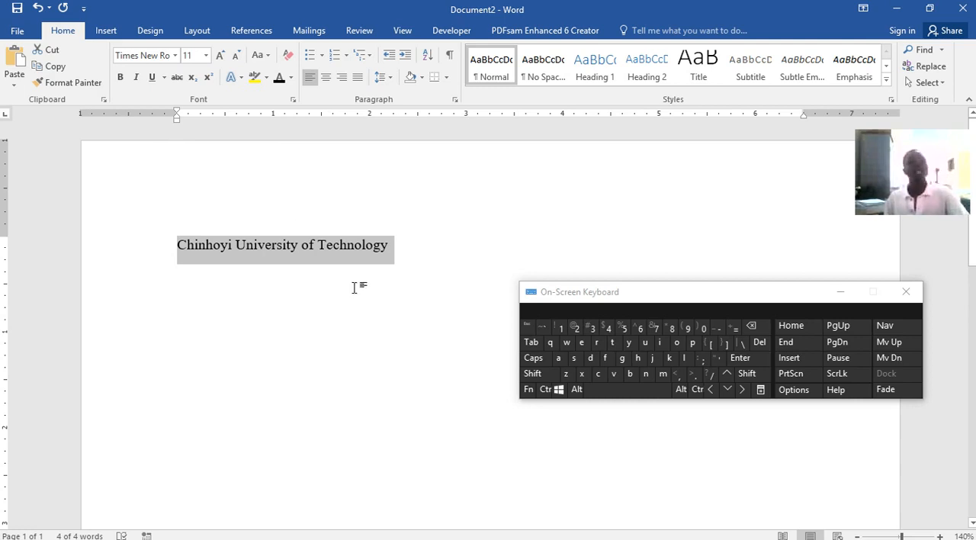
Try the Algerian and Arial Rounded MT Bold fonts on the title, and return it to Times New Roman
left_click(175, 55)
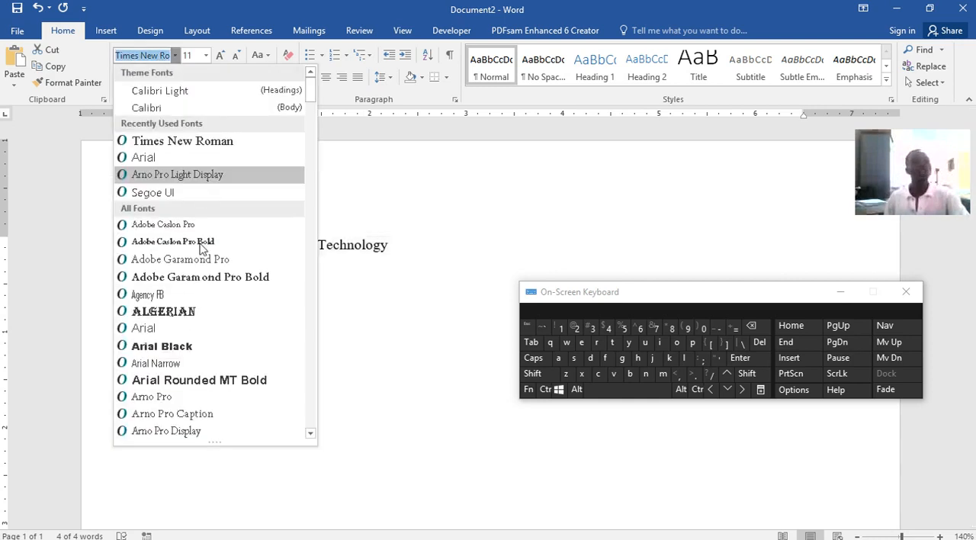
left_click(141, 306)
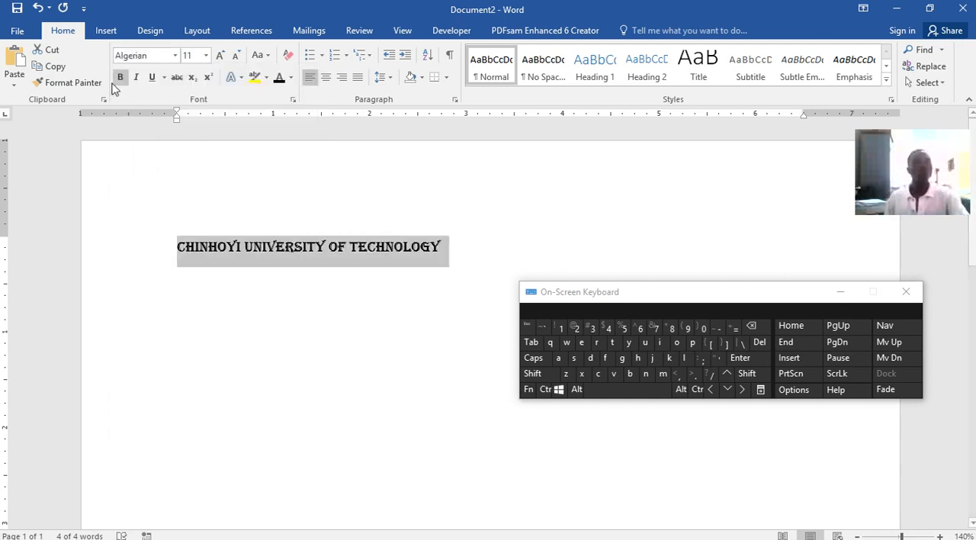
left_click(174, 55)
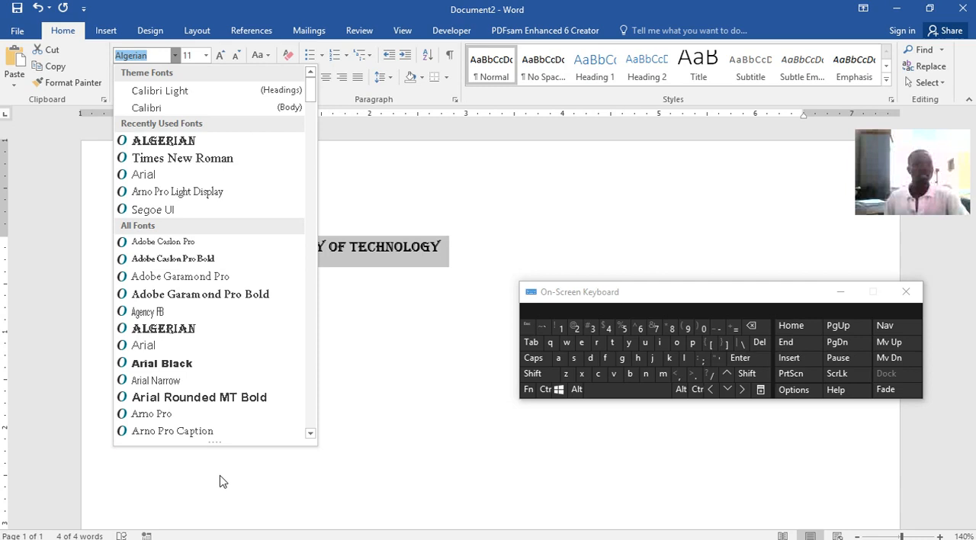
left_click(169, 396)
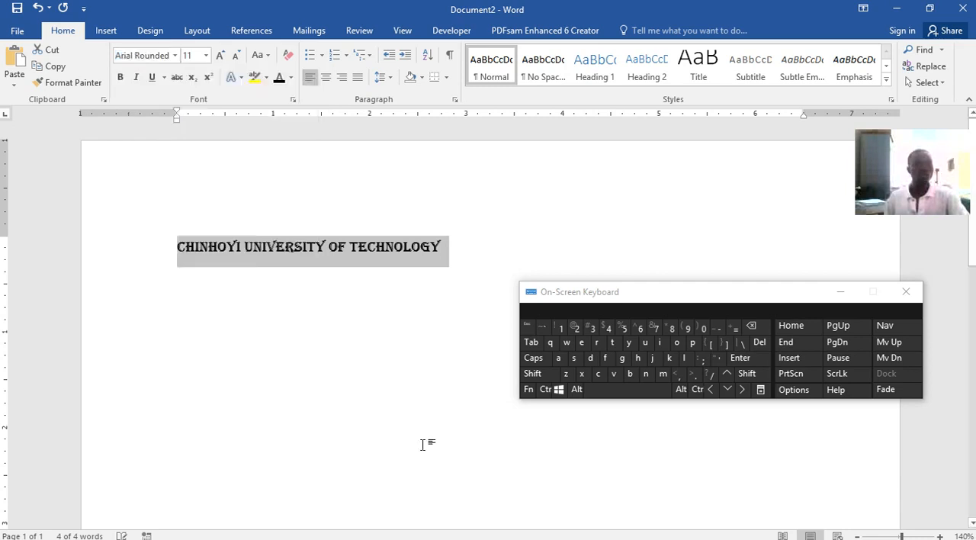
left_click(174, 56)
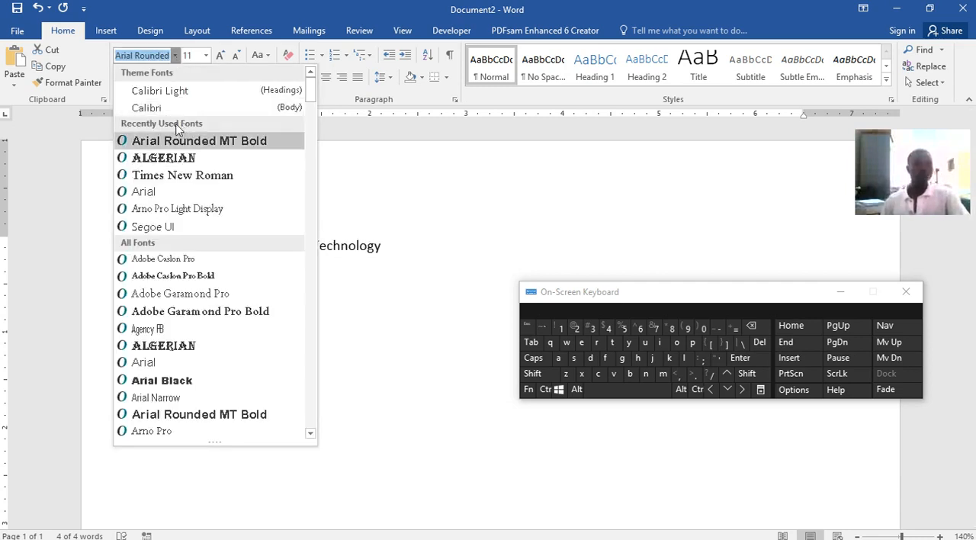
left_click(191, 176)
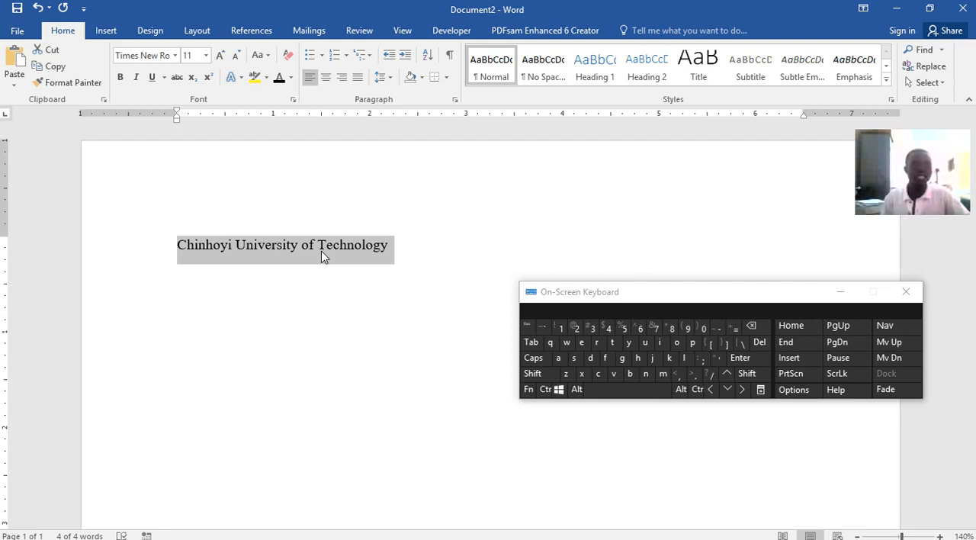
Try the gold text effect and the black outlined text effect with a hard shadow on the title
left_click(232, 79)
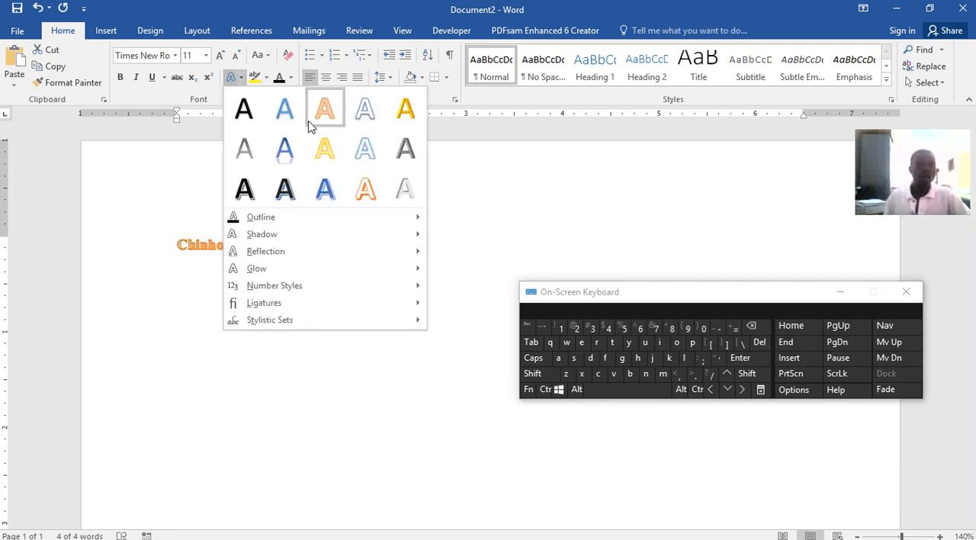
left_click(405, 109)
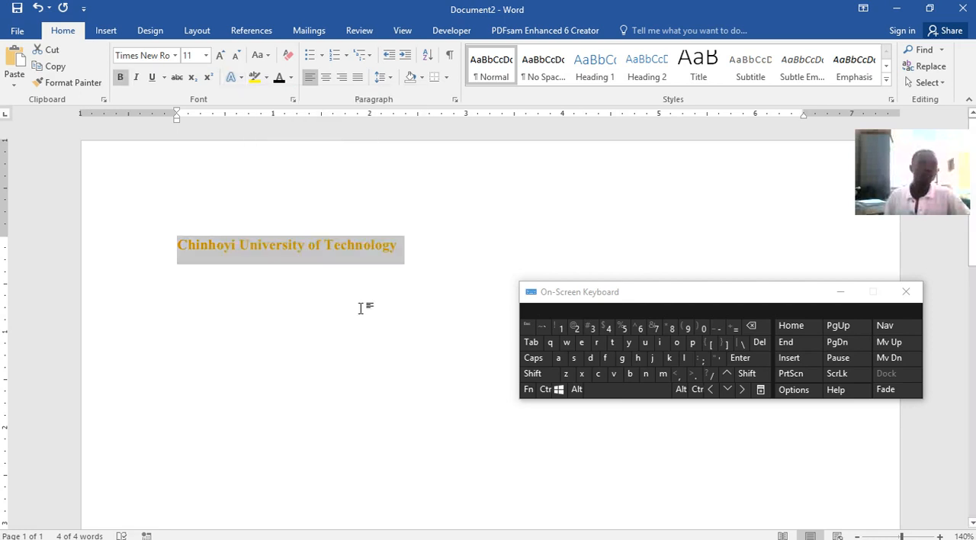
left_click(233, 78)
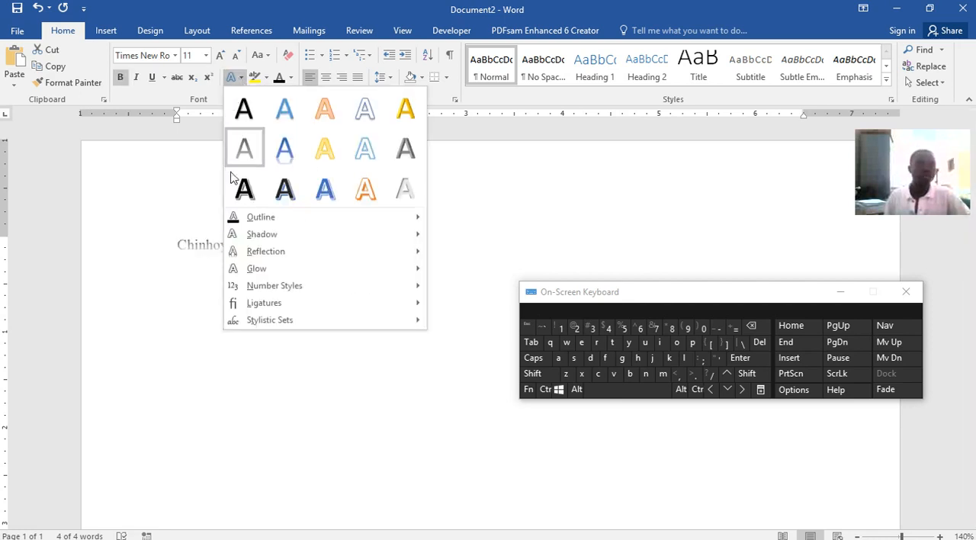
left_click(244, 192)
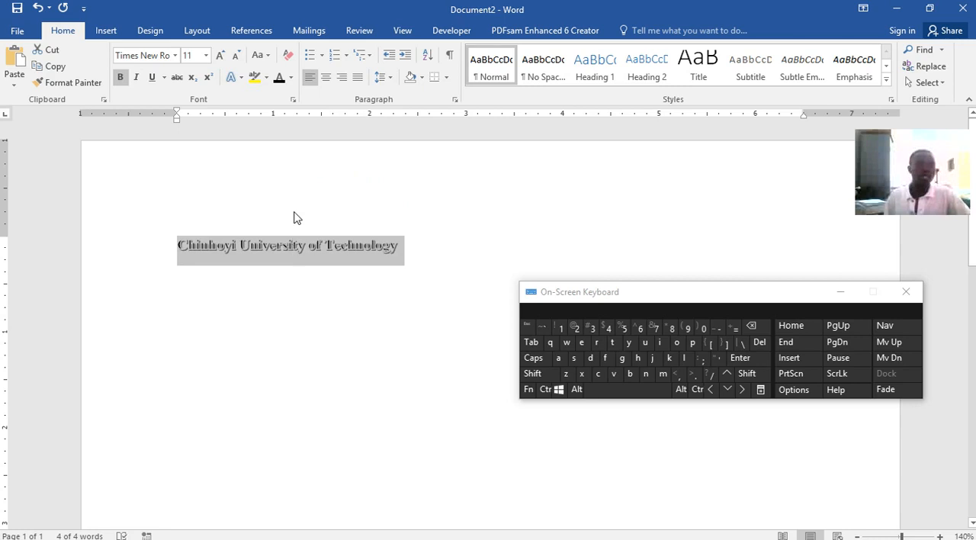
Try a font size of 72 on the selected title and check how it fills the page
left_click(205, 55)
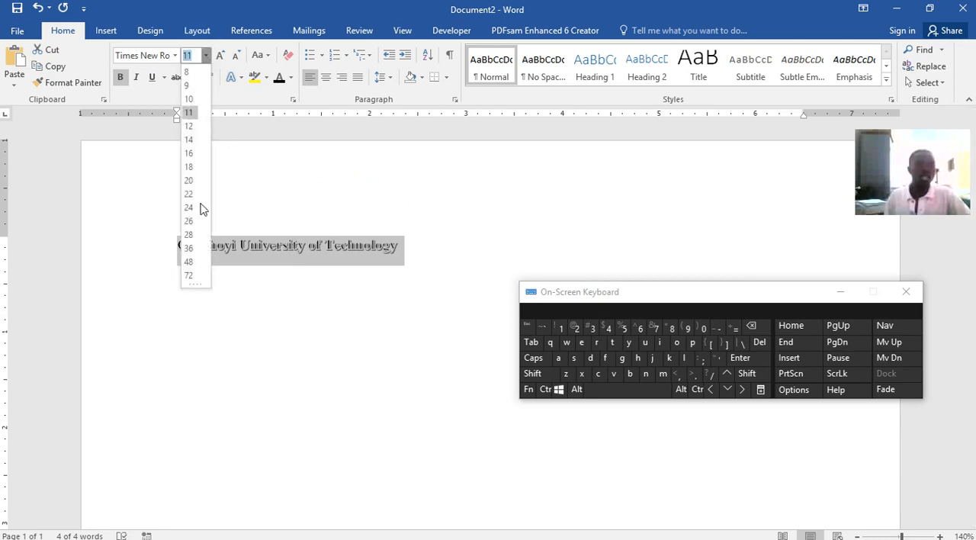
left_click(189, 275)
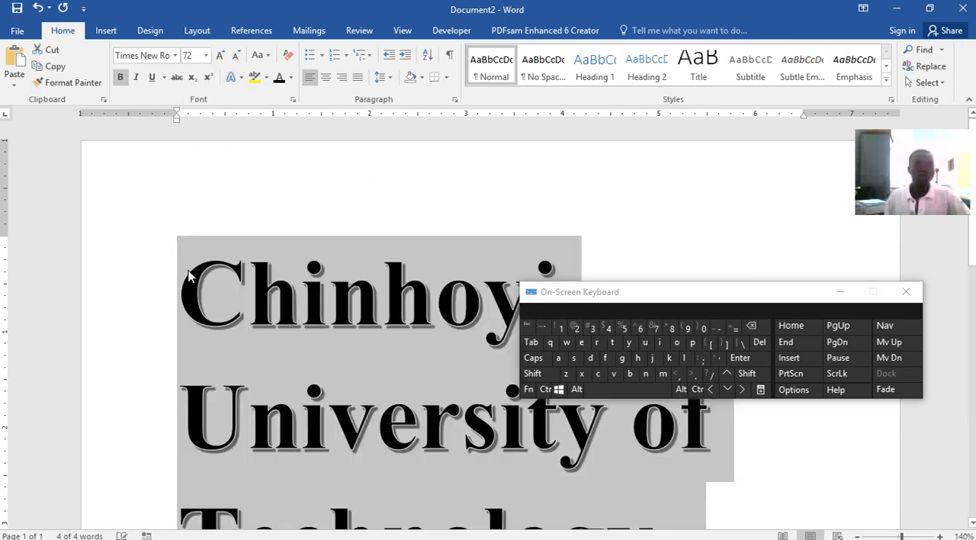
scroll(514, 233, "down", 5)
scroll(512, 233, "down", 3)
scroll(513, 233, "up", 8)
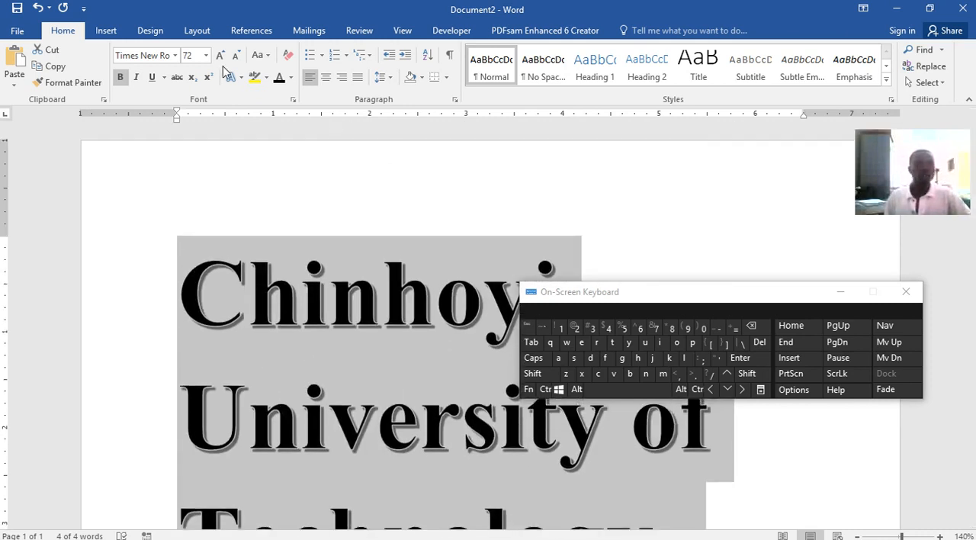
Set the title's font size to 24 and apply the blue text effect with a reflection
left_click(205, 55)
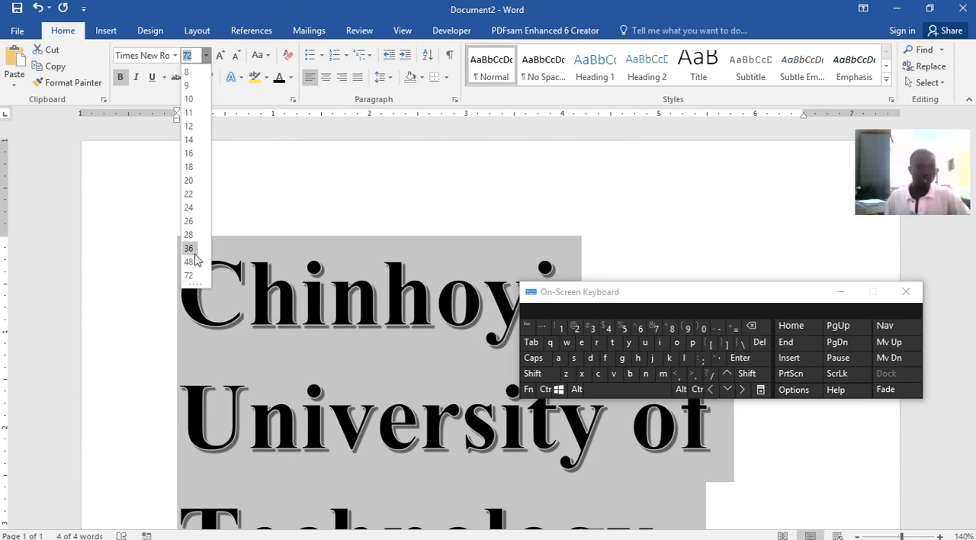
left_click(188, 207)
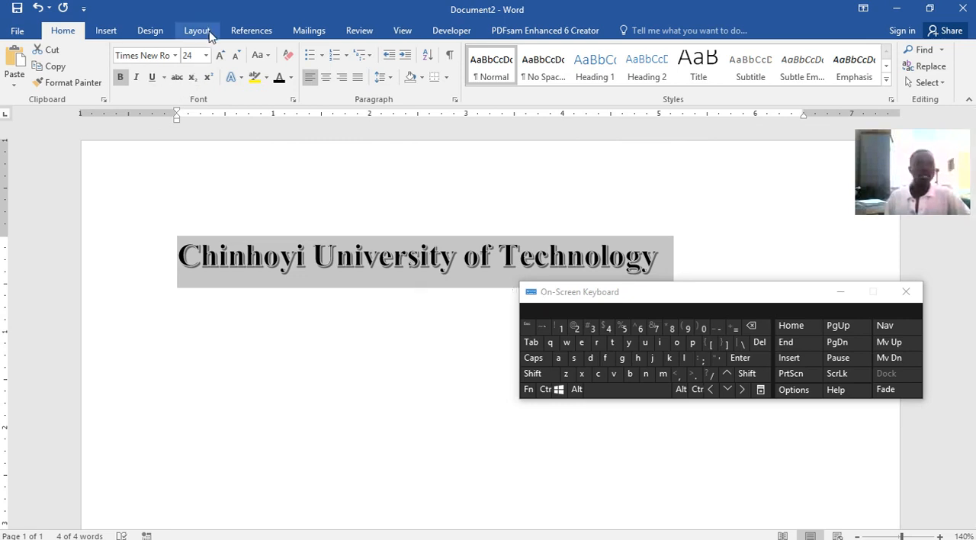
left_click(232, 77)
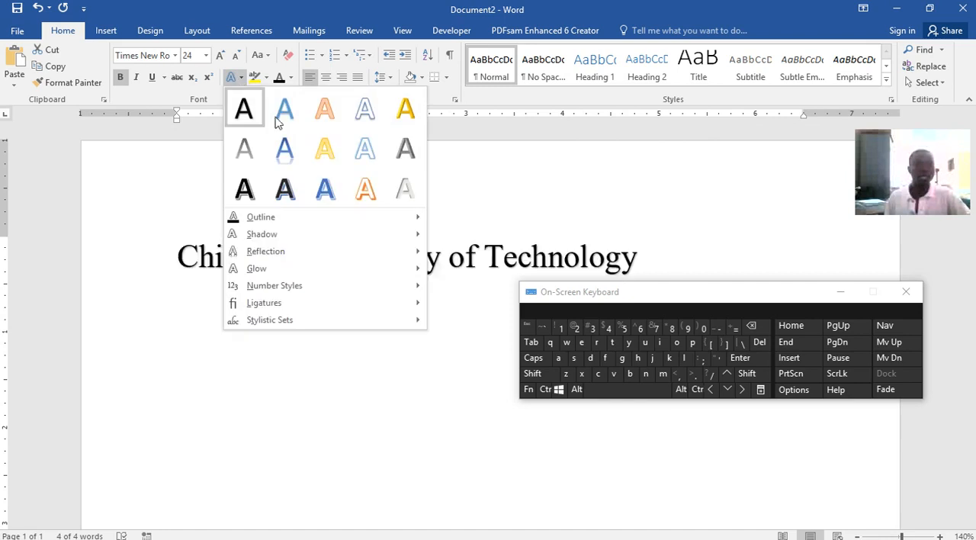
left_click(285, 148)
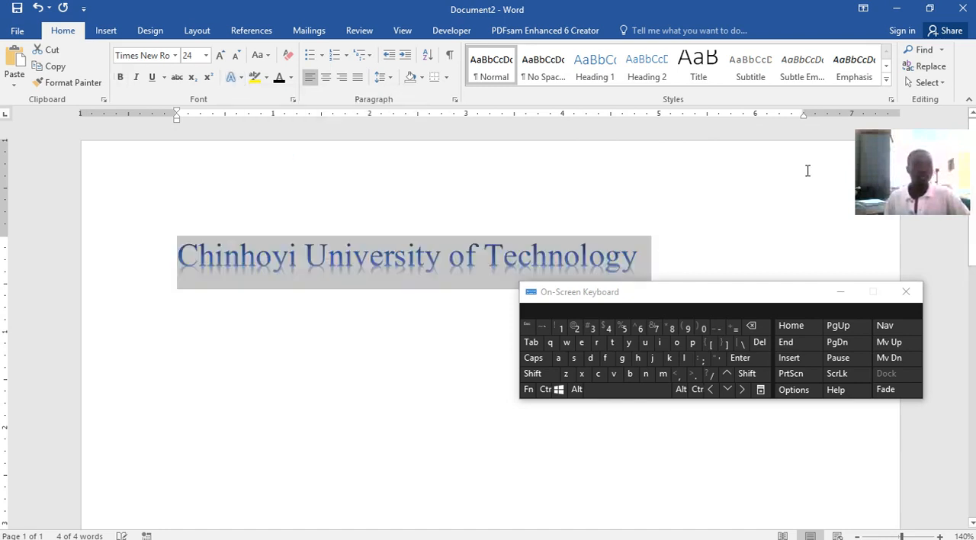
Reselect the title line and make it bold and italic
left_click(683, 173)
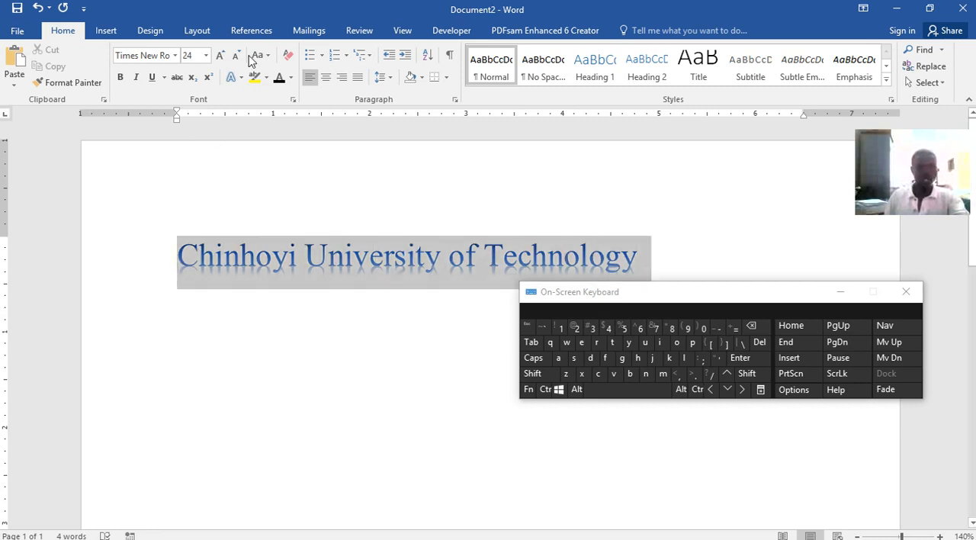
left_click(120, 78)
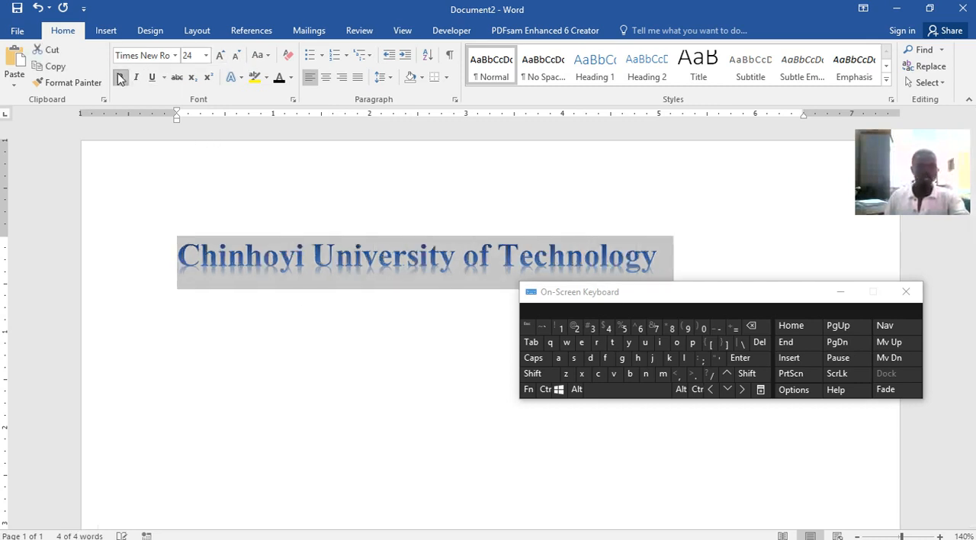
left_click(138, 81)
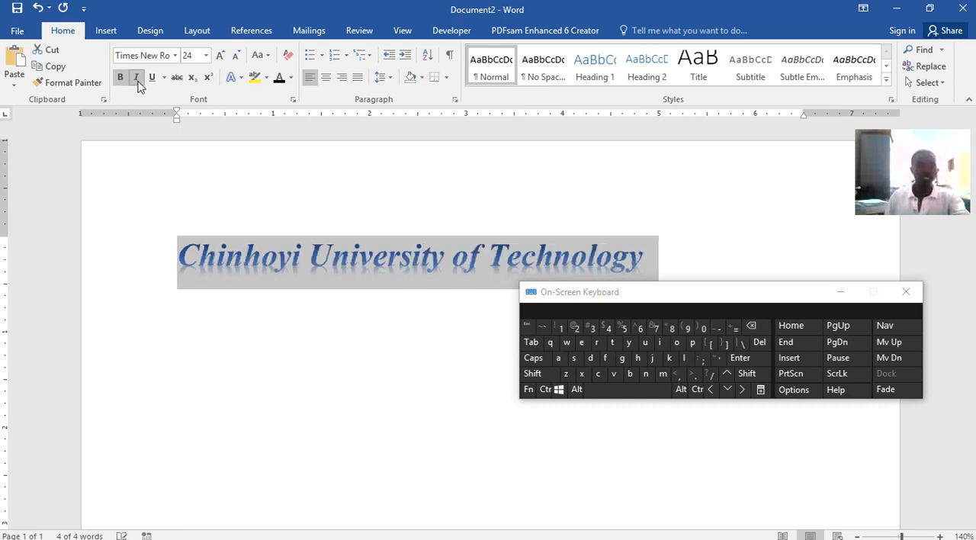
Try single underline, double underline and strikethrough on the selected title, and take the underline off again
left_click(155, 79)
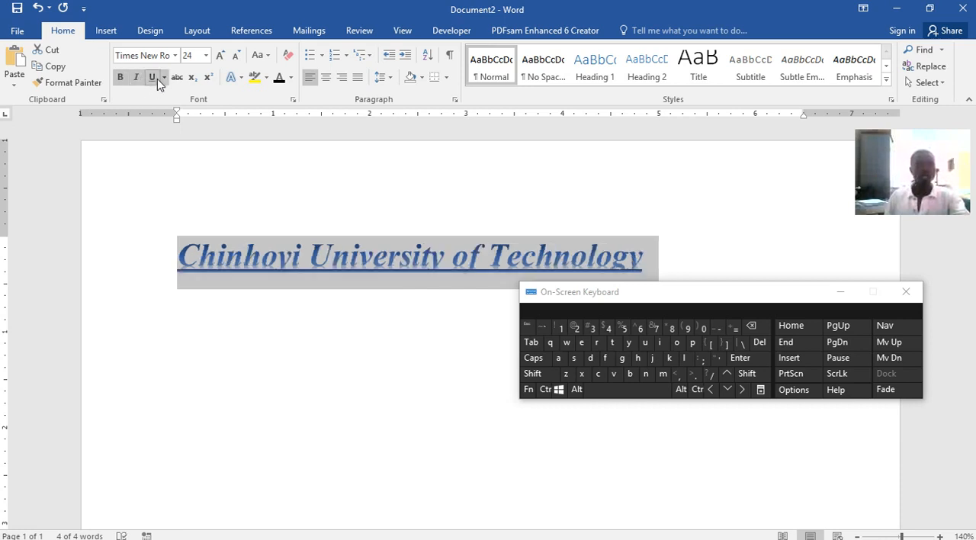
left_click(164, 80)
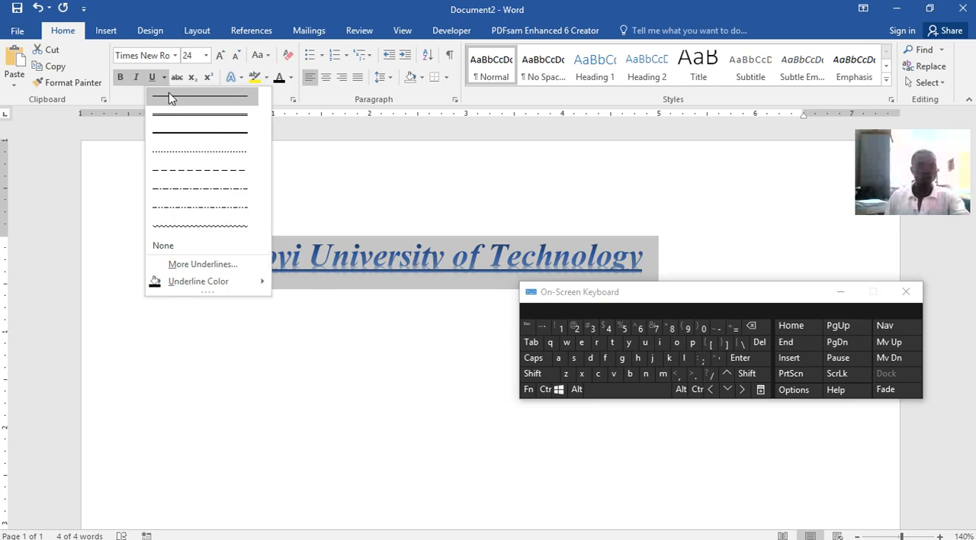
left_click(181, 115)
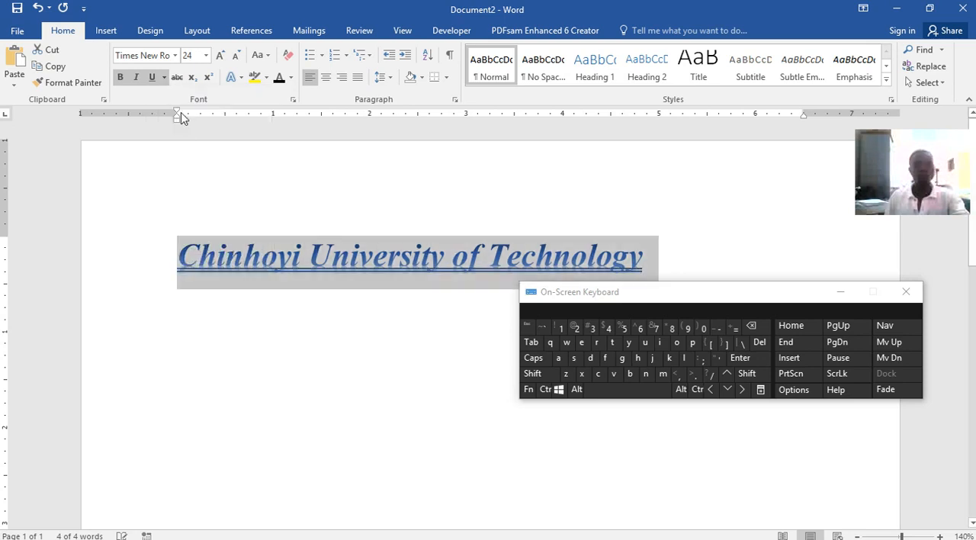
left_click(177, 78)
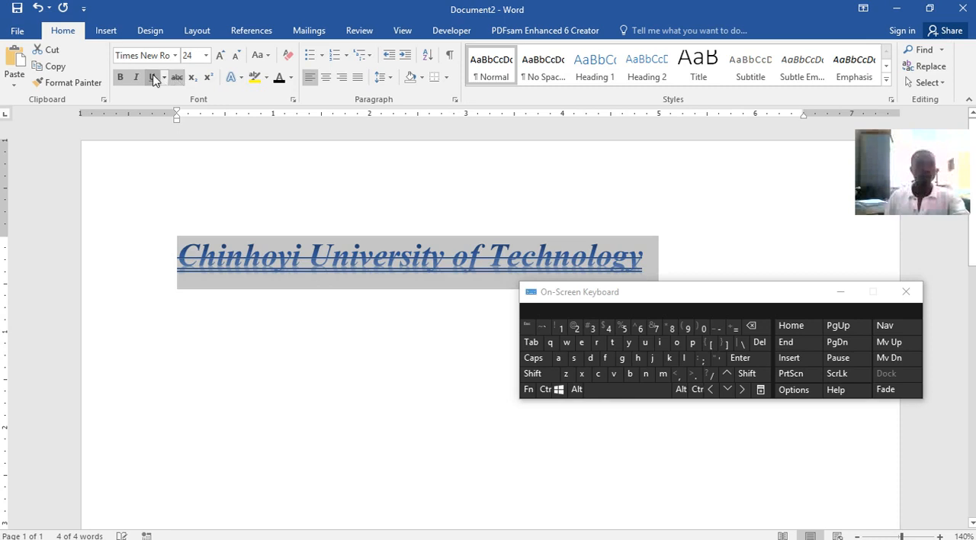
left_click(151, 77)
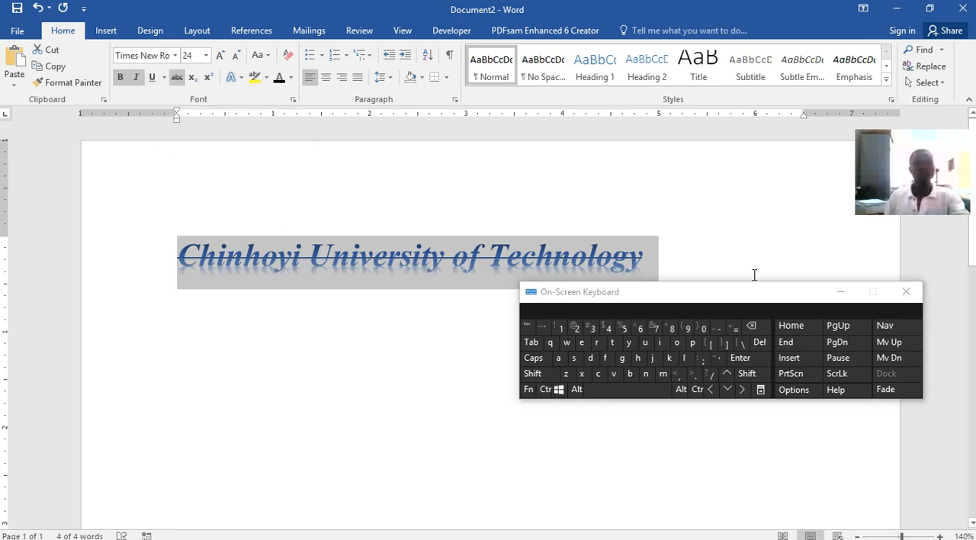
Try subscript on the title and switch it off, and remove the title's strikethrough
left_click(194, 77)
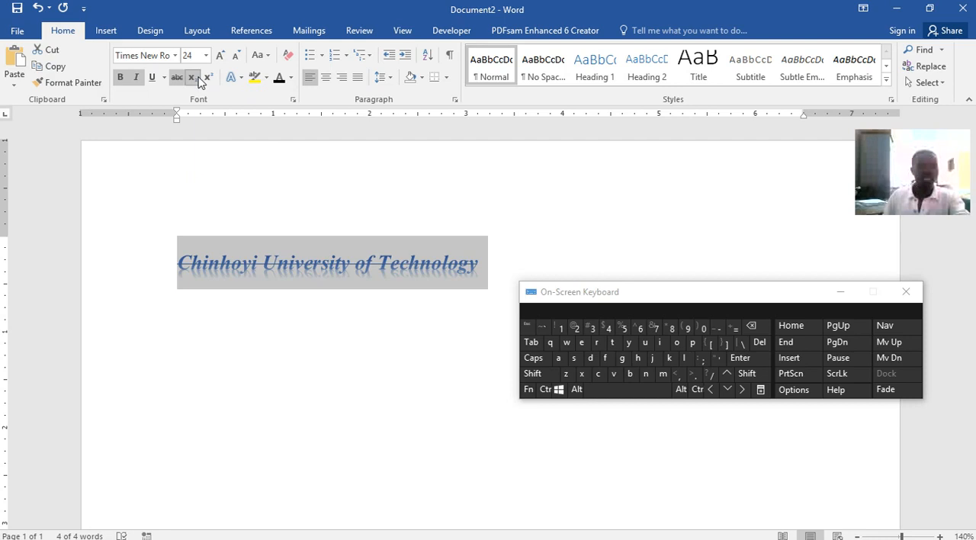
left_click(197, 79)
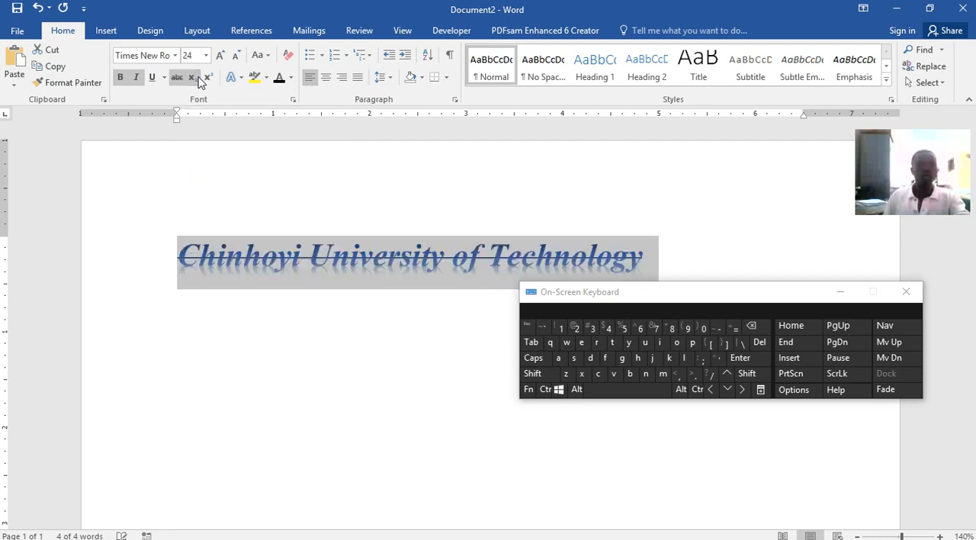
left_click(433, 251)
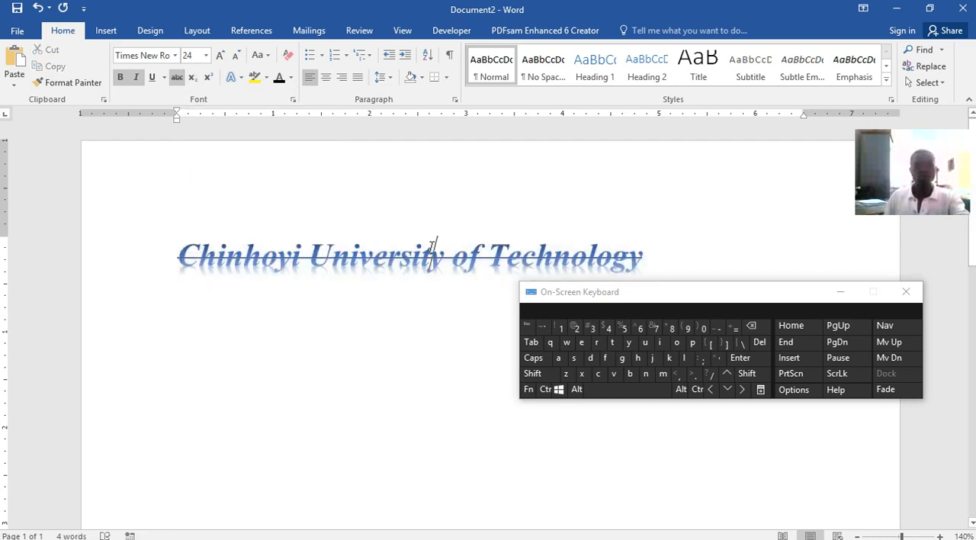
left_click(653, 260)
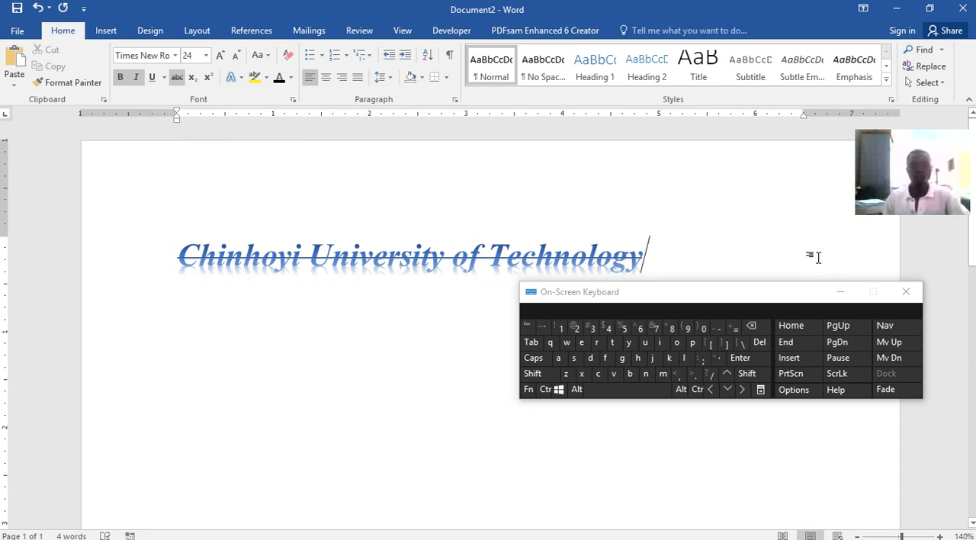
left_click_drag(653, 261, 270, 254)
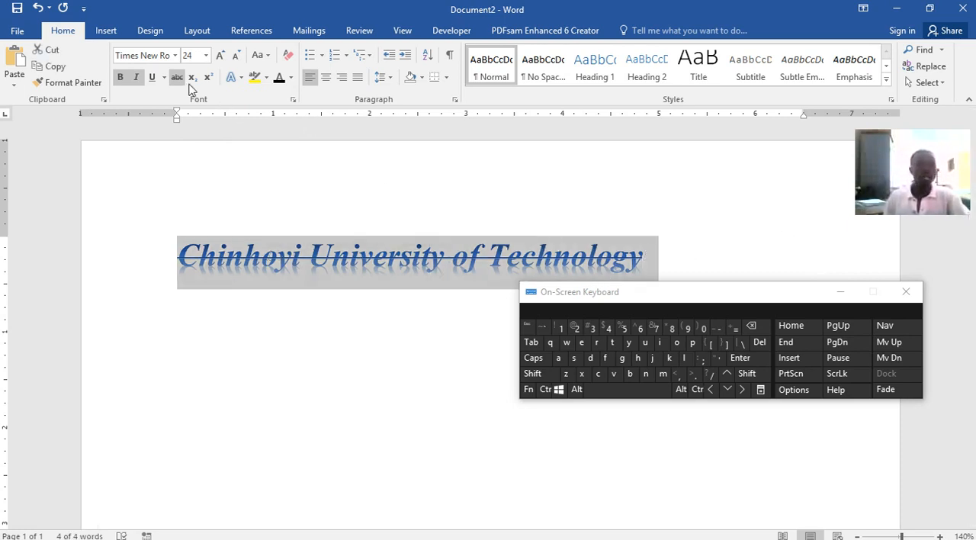
left_click(179, 81)
left_click(690, 257)
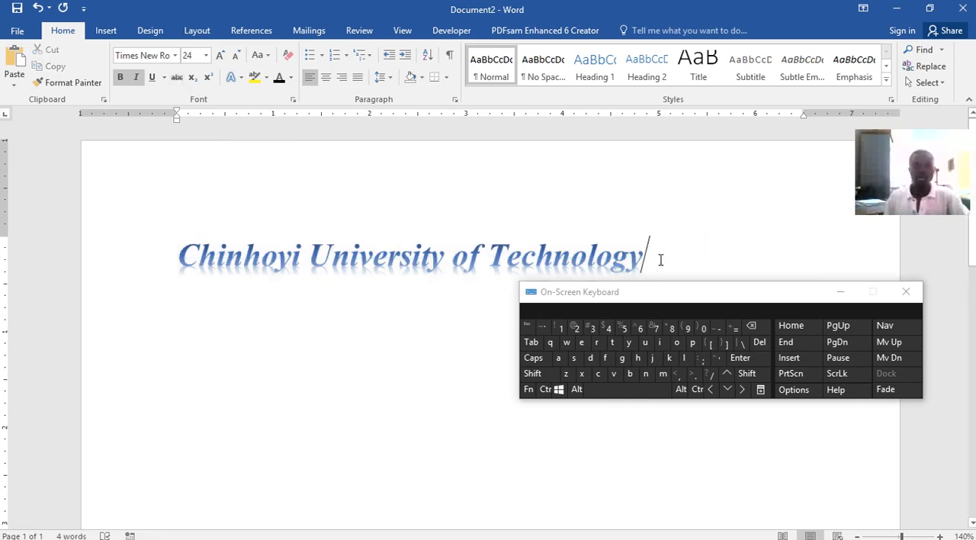
Add two new paragraphs below the title, try the sample text "X2" there and delete it
key("Return")
key("Return")
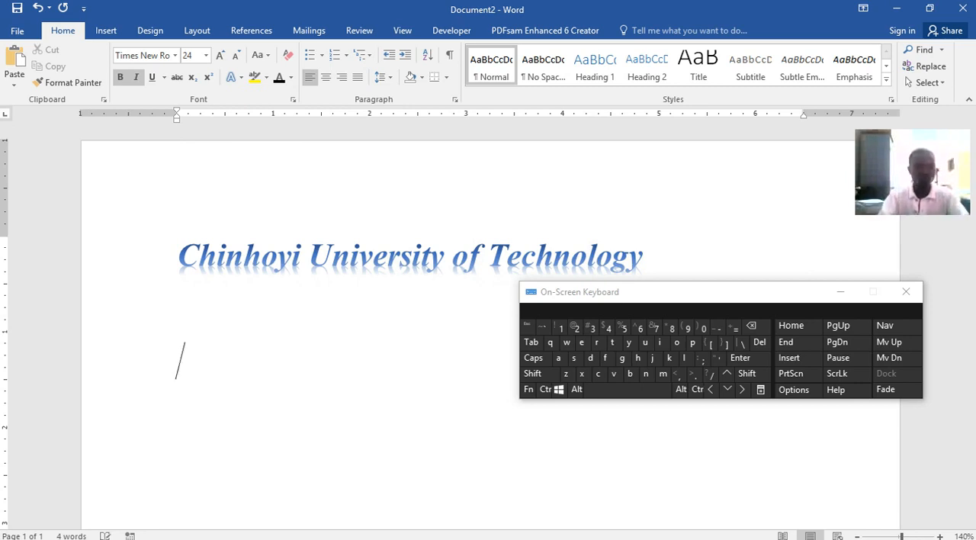
type("X")
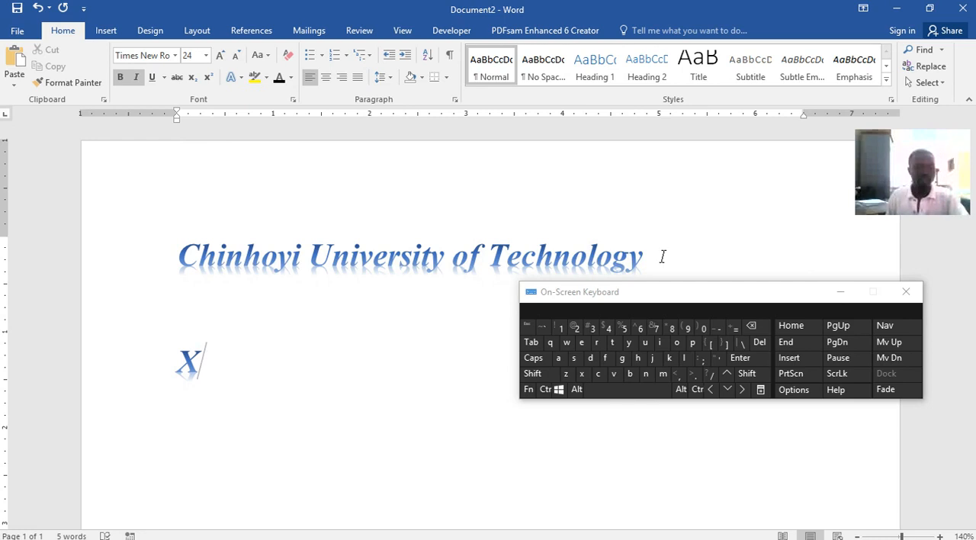
type("2")
key("shift+Left")
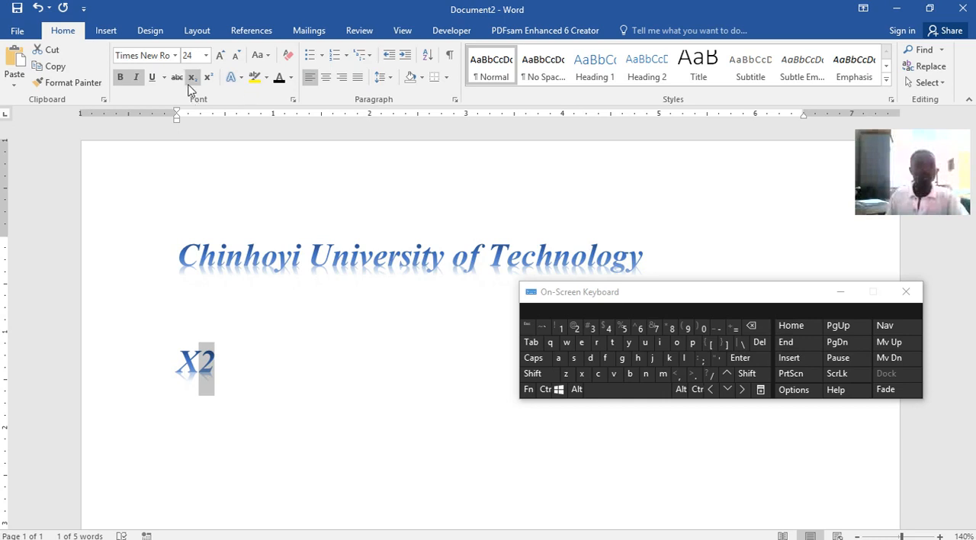
left_click(219, 364)
left_click(162, 356)
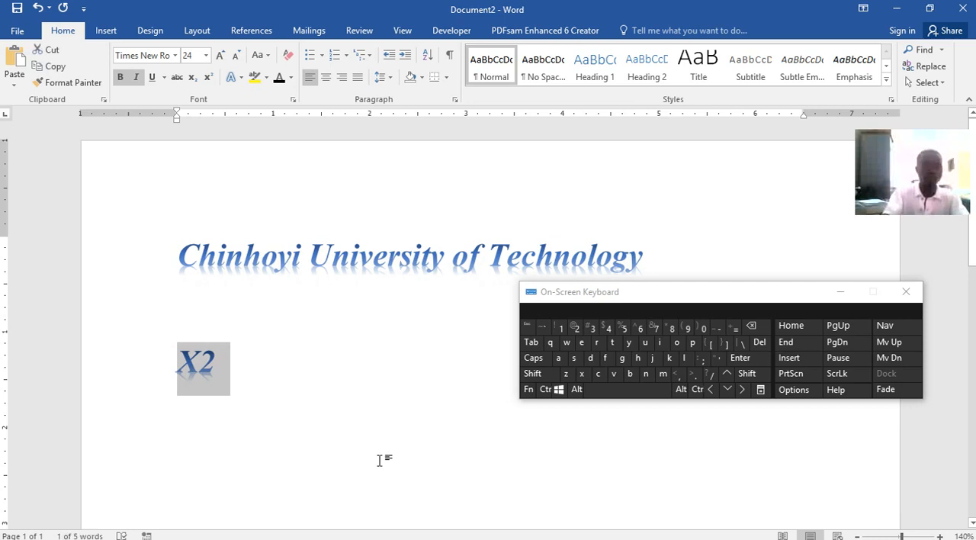
key("Delete")
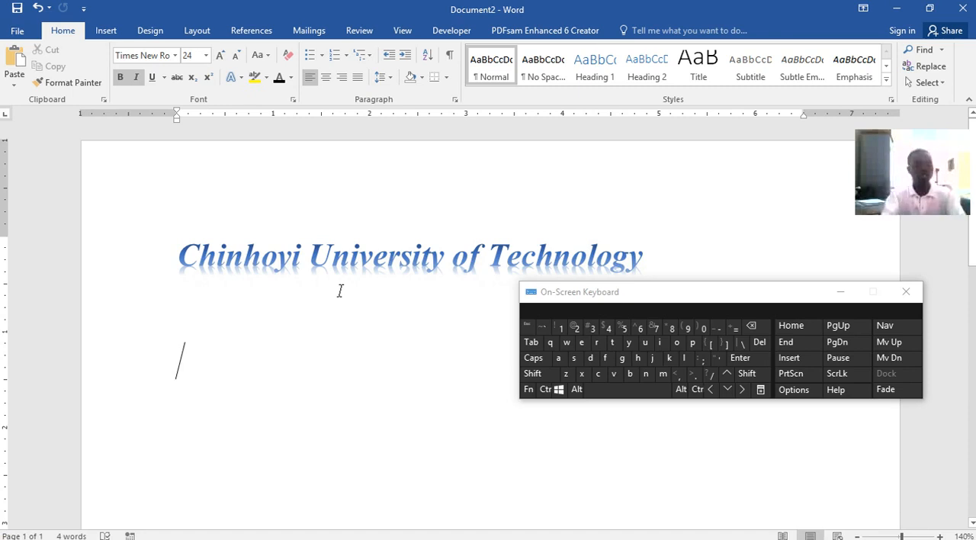
Enter the sample "H2" on the line below the title and format its 2 as subscript
key("shift")
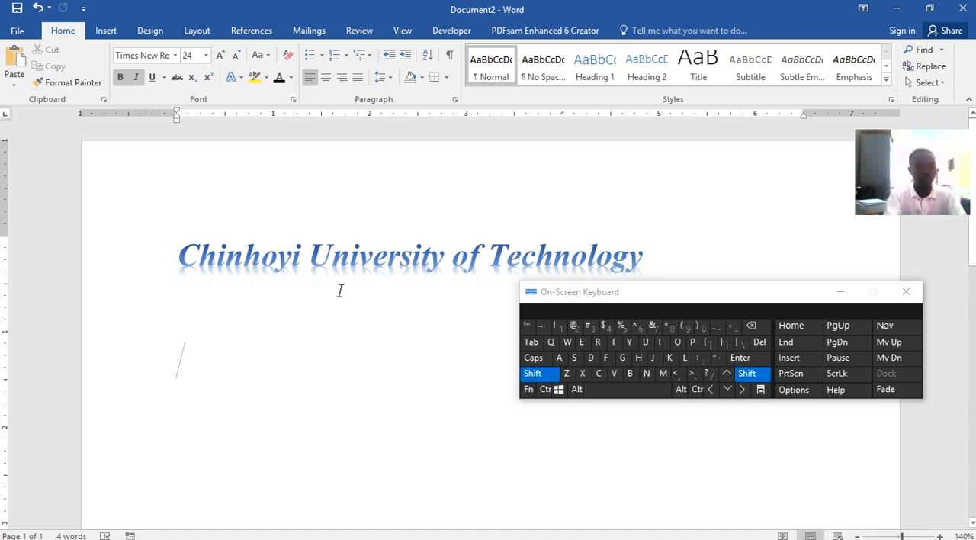
type("H2")
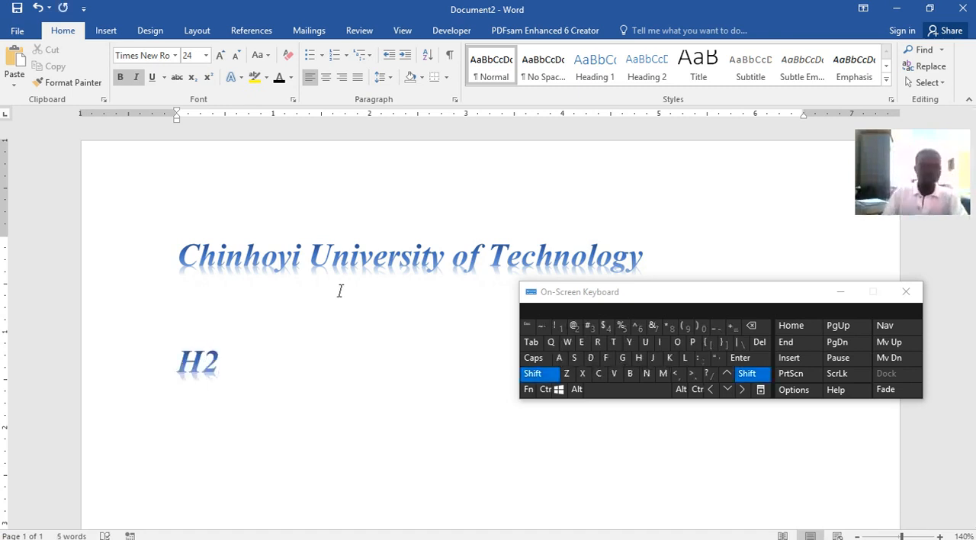
key("shift+Left")
left_click(193, 77)
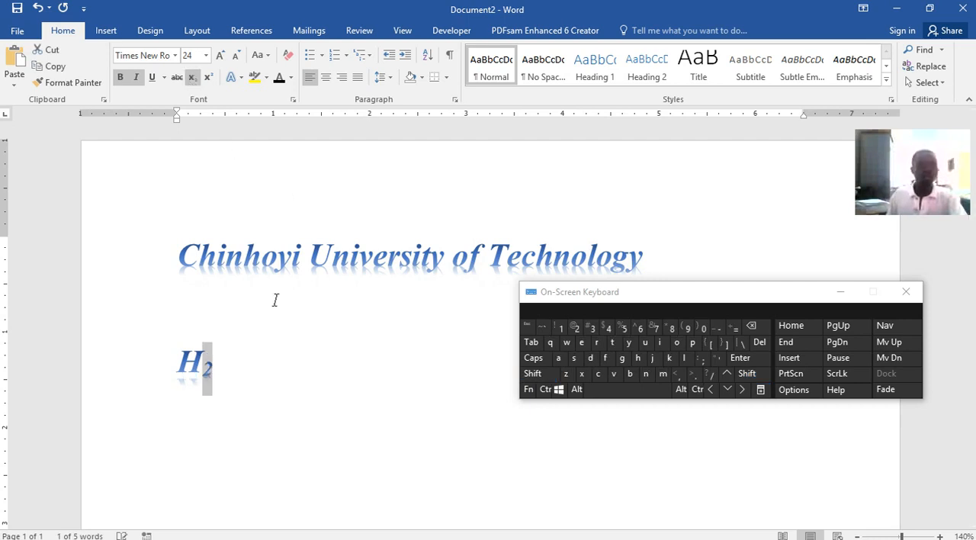
Replace the H2 sample with an X followed by a superscript 2, and clear that line again
left_click_drag(246, 379, 131, 353)
left_click(221, 373)
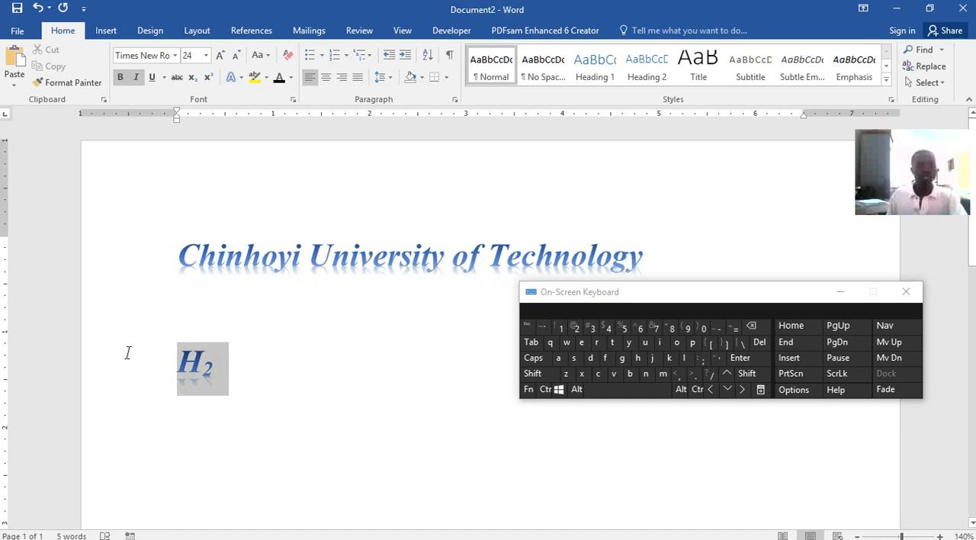
type("x")
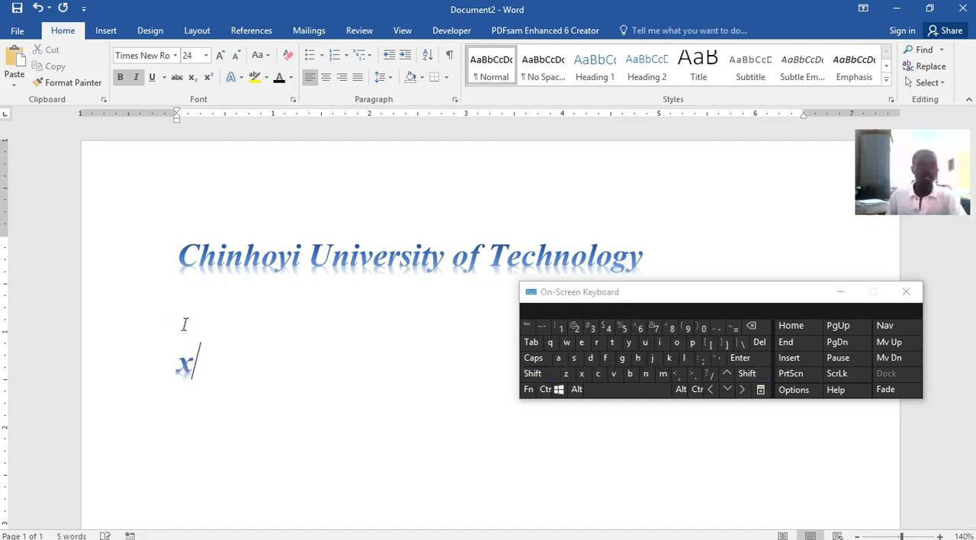
key("BackSpace")
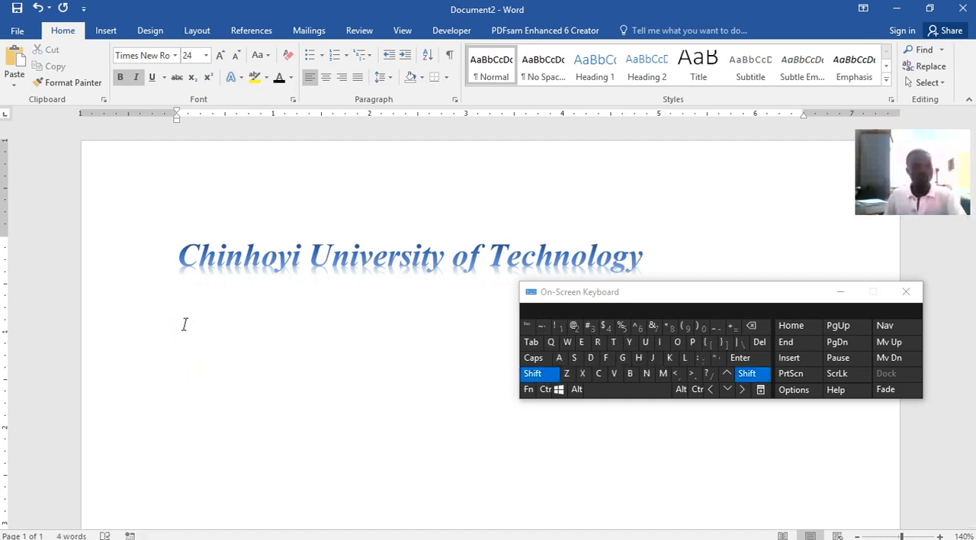
type("X")
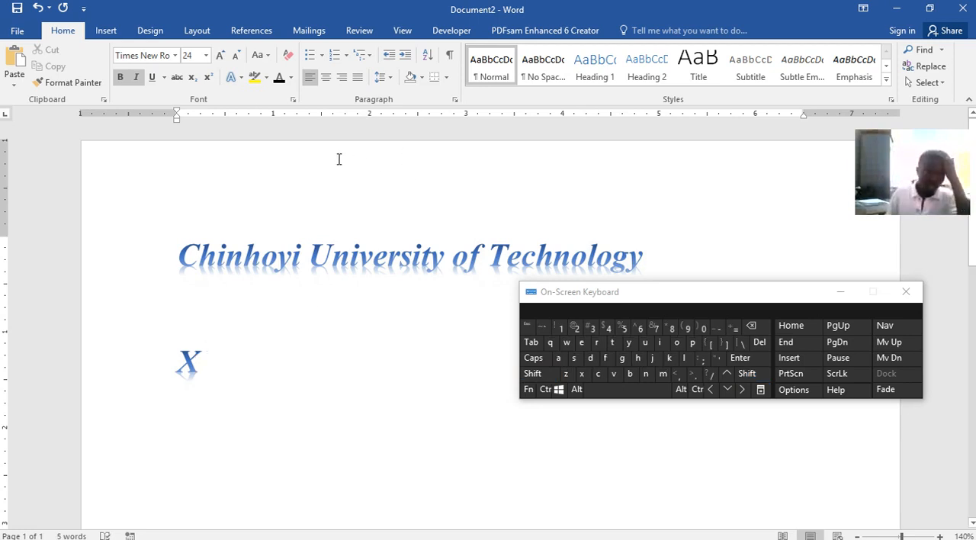
left_click(208, 77)
type("2")
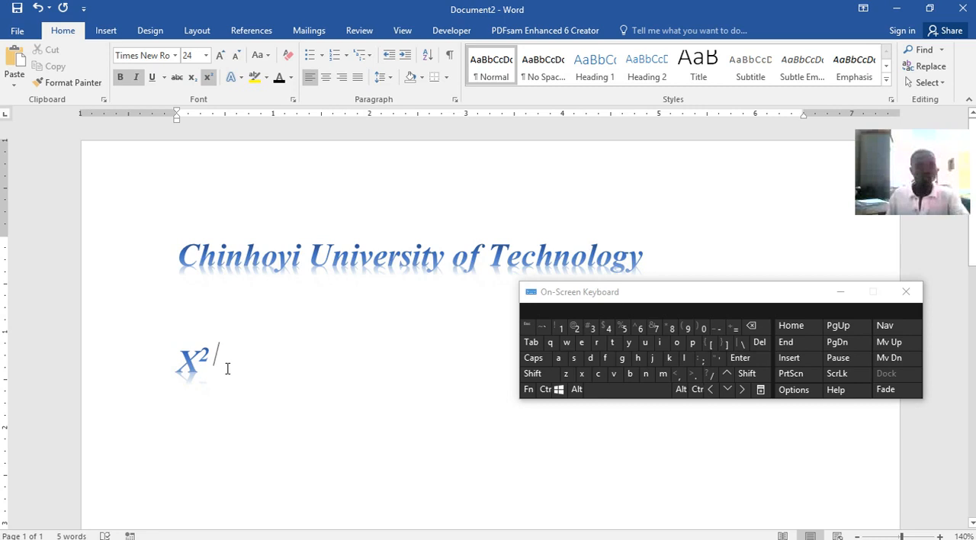
left_click_drag(229, 358, 160, 360)
key("BackSpace")
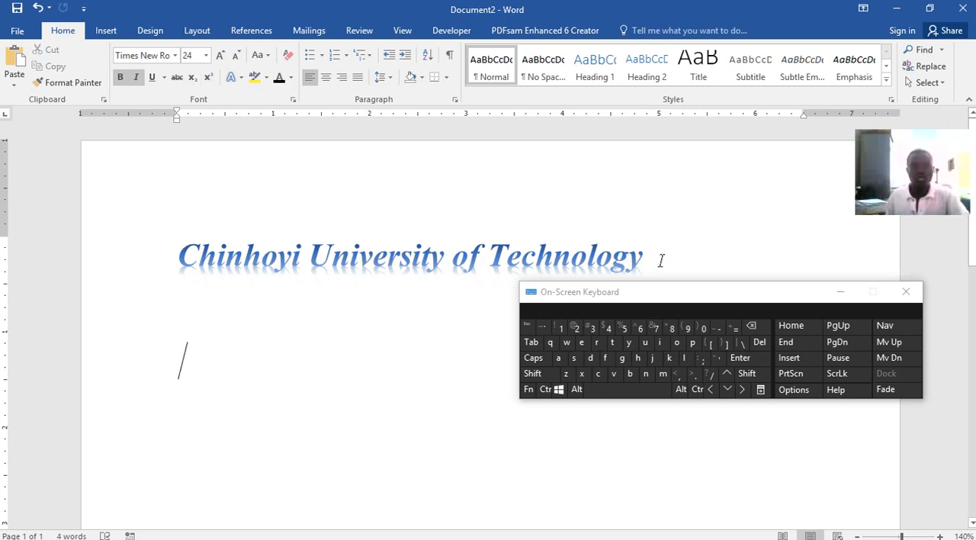
Select the title and try enlarging its font step by step to 140 and beyond
left_click_drag(662, 262, 180, 263)
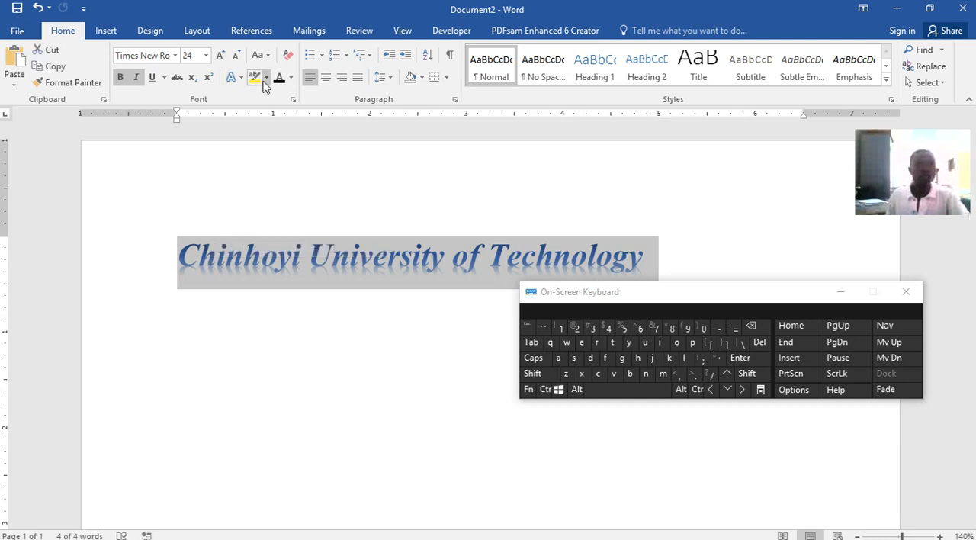
left_click(225, 58)
left_click(225, 58)
left_click(225, 58)
left_click(225, 58)
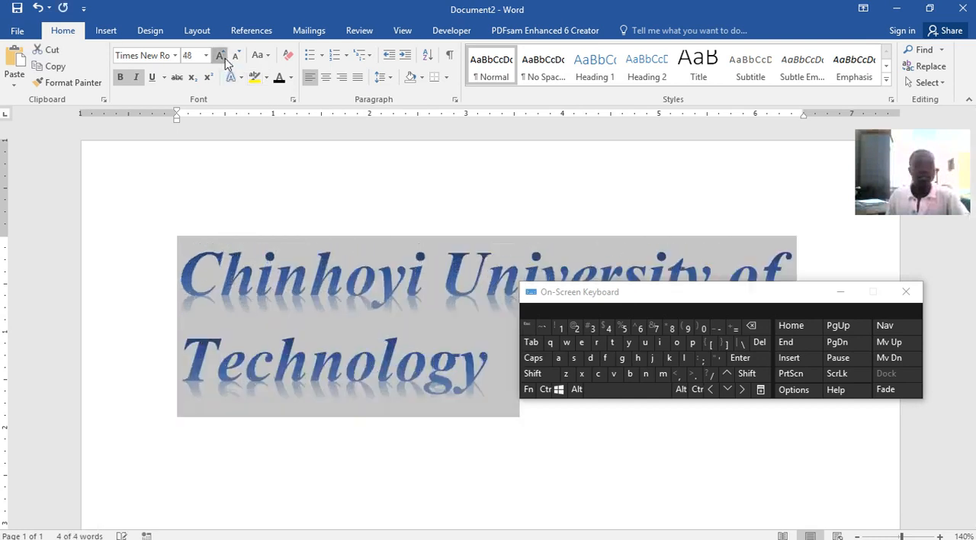
left_click(224, 58)
double_click(225, 58)
left_click(225, 58)
left_click(225, 58)
left_click(225, 58)
double_click(225, 58)
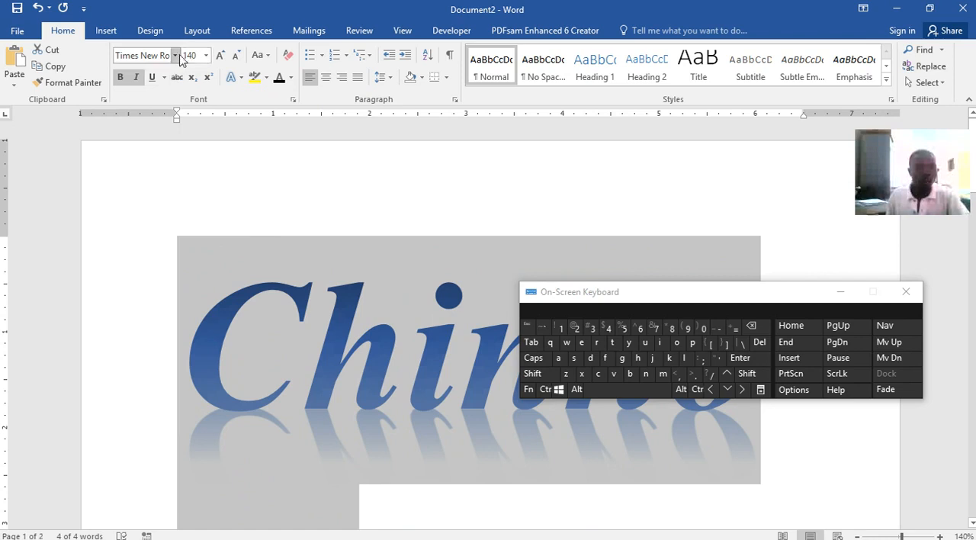
left_click(223, 59)
left_click(223, 59)
left_click(223, 59)
left_click(224, 59)
Reduce the title's font size step by step to 26
left_click(238, 58)
left_click(238, 59)
left_click(238, 59)
left_click(238, 59)
left_click(238, 59)
left_click(238, 58)
left_click(238, 59)
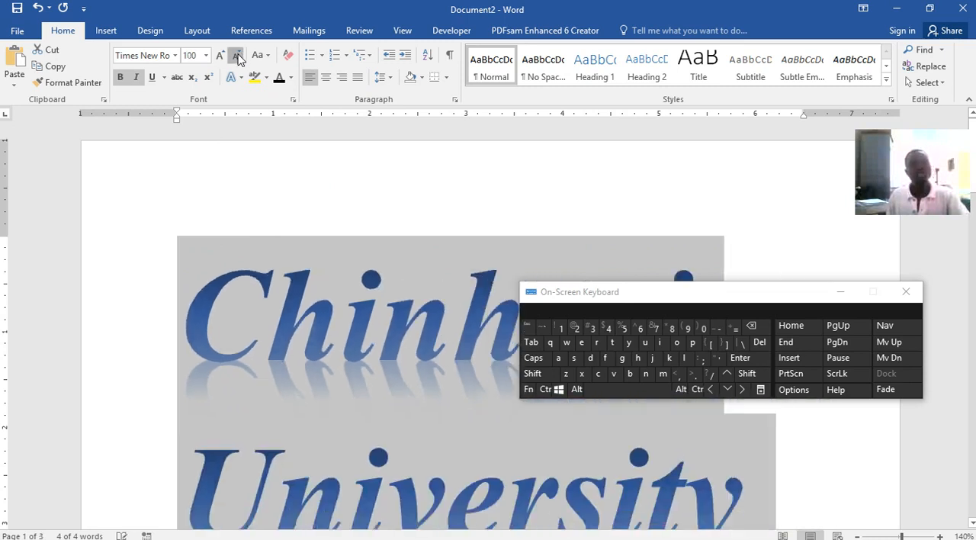
left_click(238, 59)
left_click(238, 59)
left_click(238, 59)
left_click(237, 58)
left_click(238, 58)
left_click(238, 59)
left_click(238, 59)
left_click(238, 58)
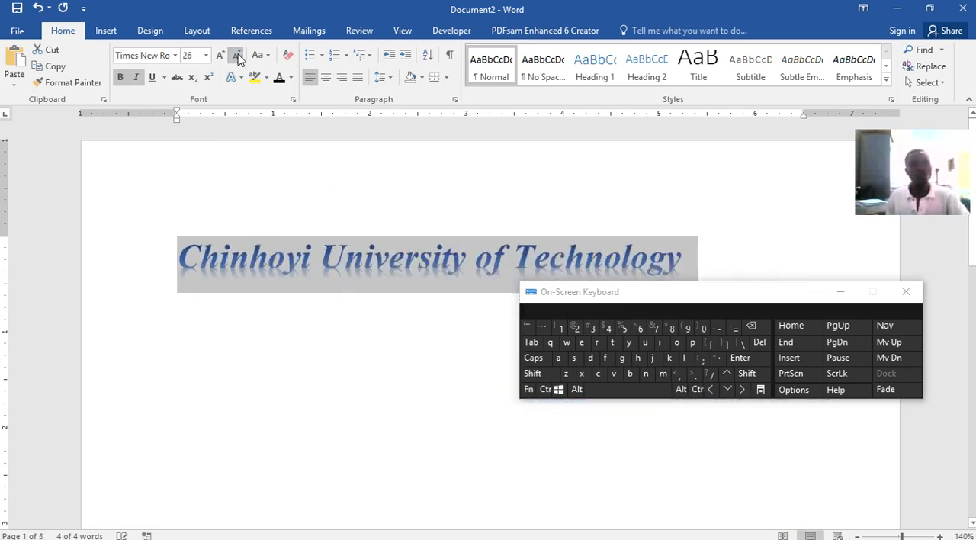
Try a font size of 36 on the title and settle on 28
left_click(219, 56)
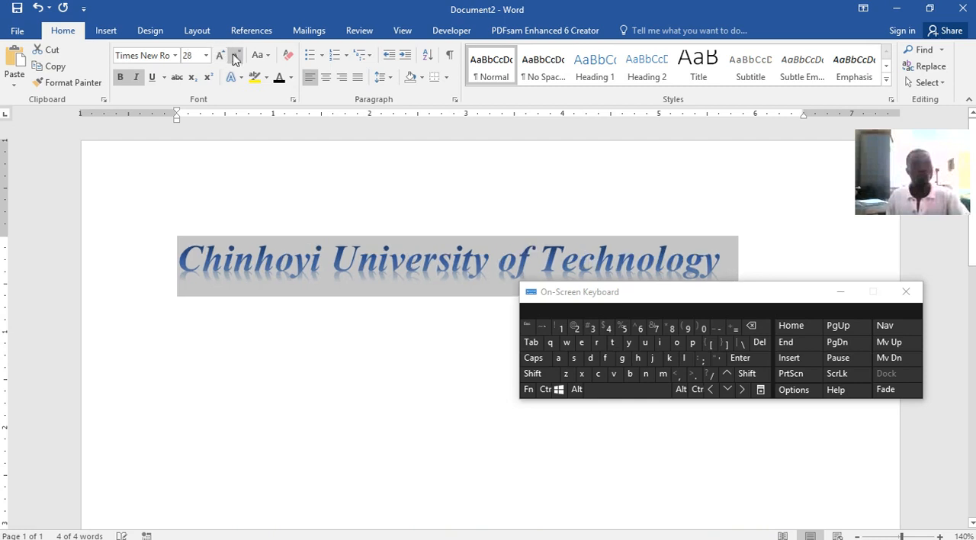
left_click(220, 56)
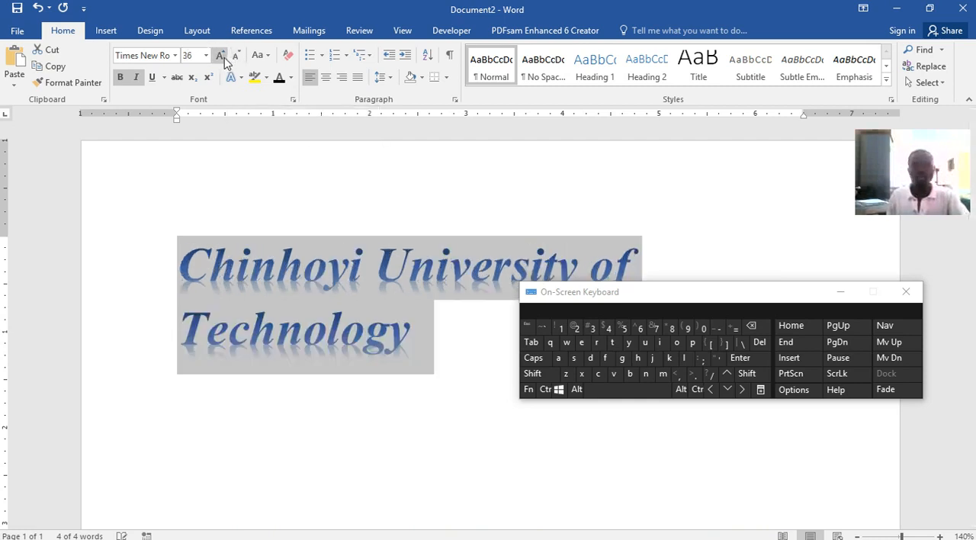
left_click(238, 58)
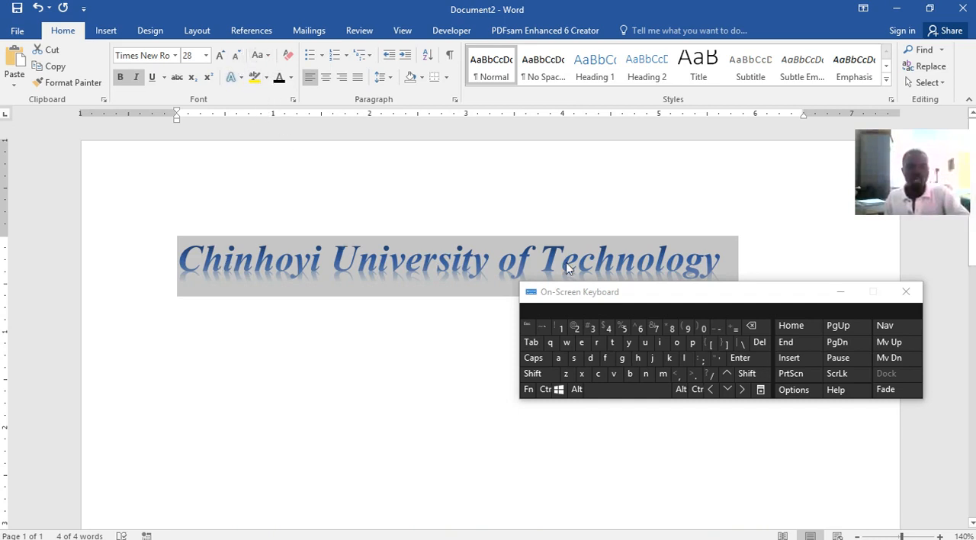
Change the selected title's case to UPPERCASE
left_click(259, 54)
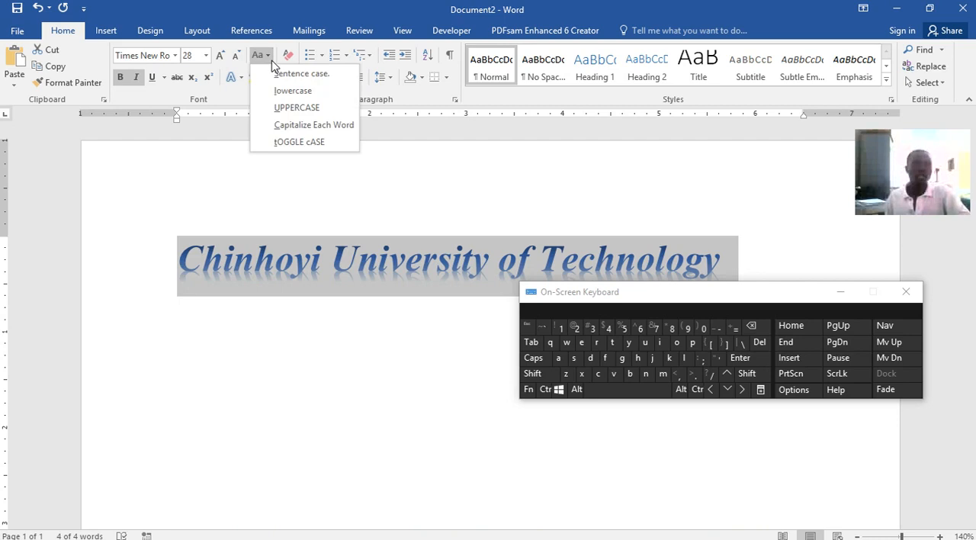
left_click(297, 109)
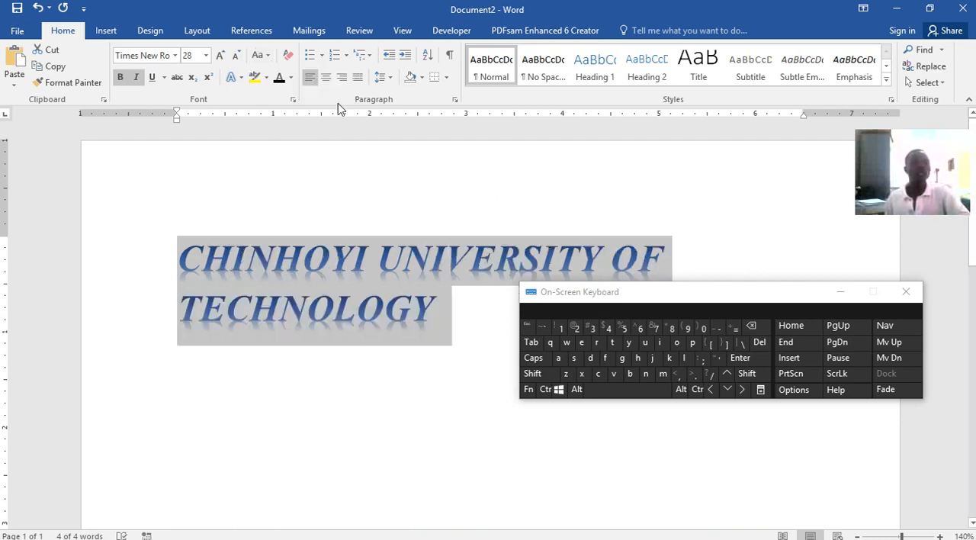
Change the selected title to lowercase and recolour its text, trying red and settling on a darker blue theme colour
left_click(271, 58)
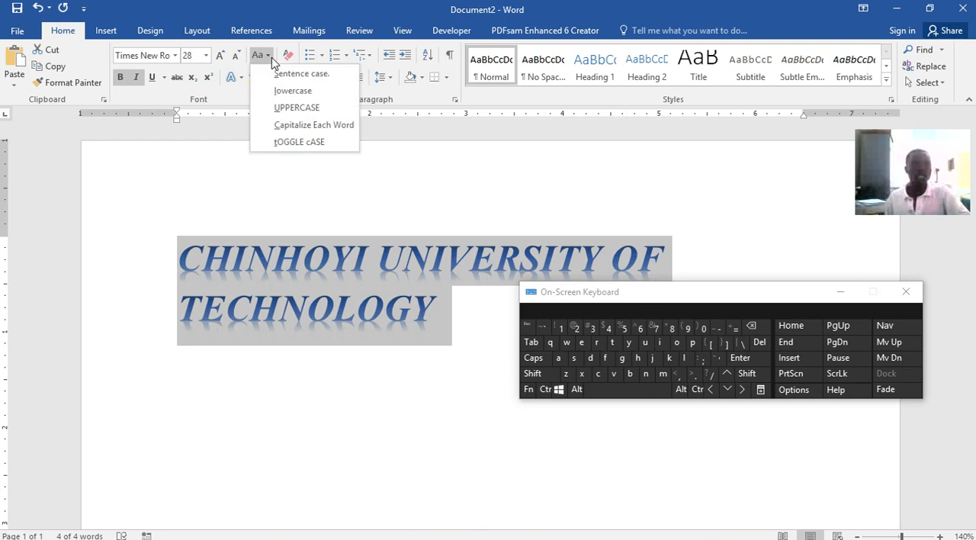
left_click(292, 91)
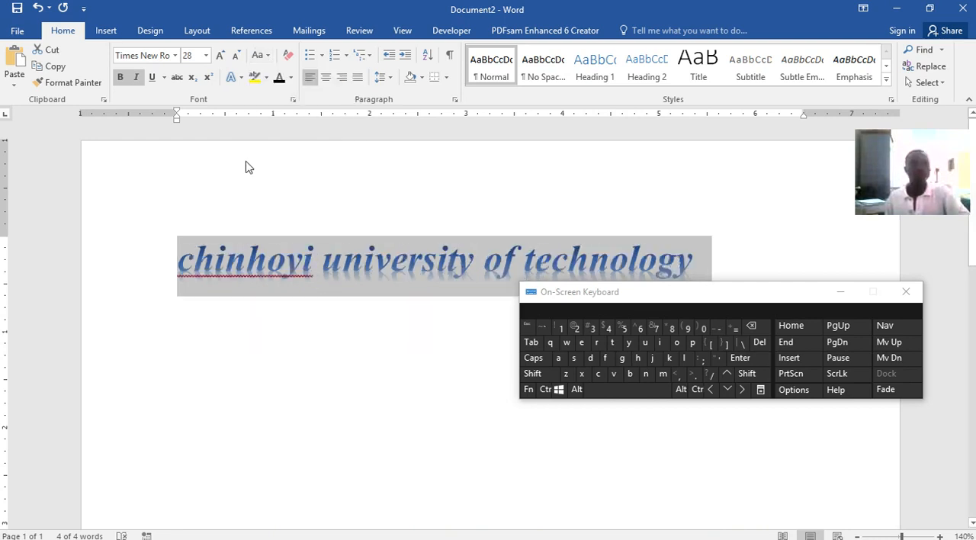
left_click(292, 78)
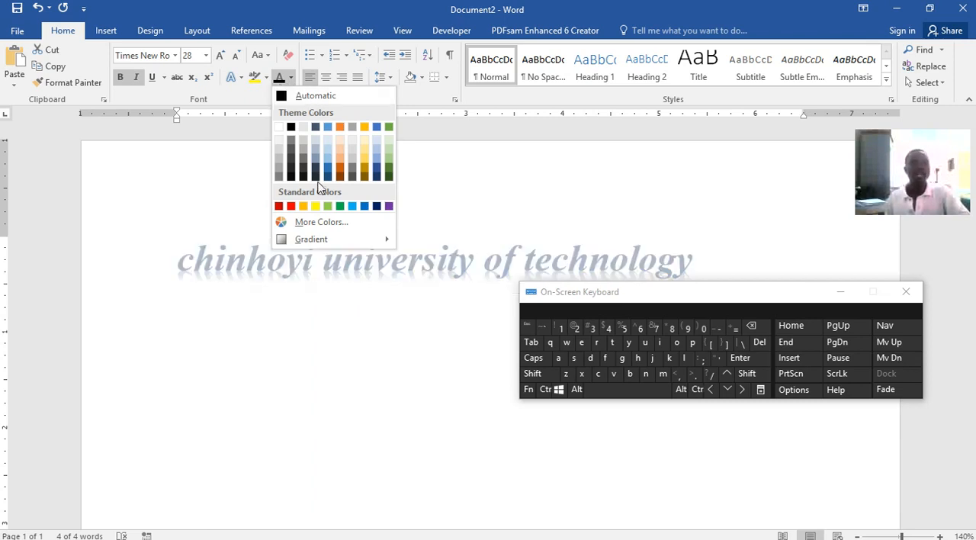
left_click(291, 207)
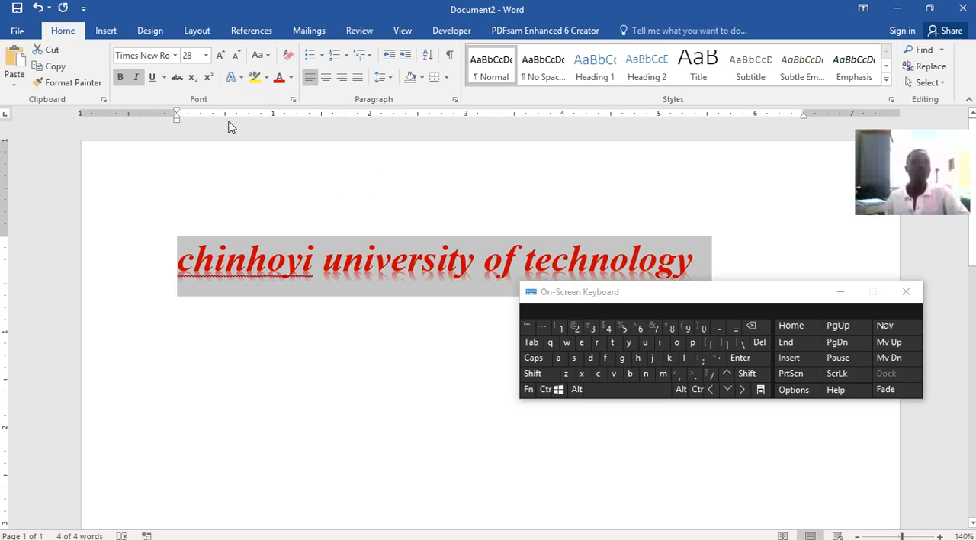
left_click(289, 78)
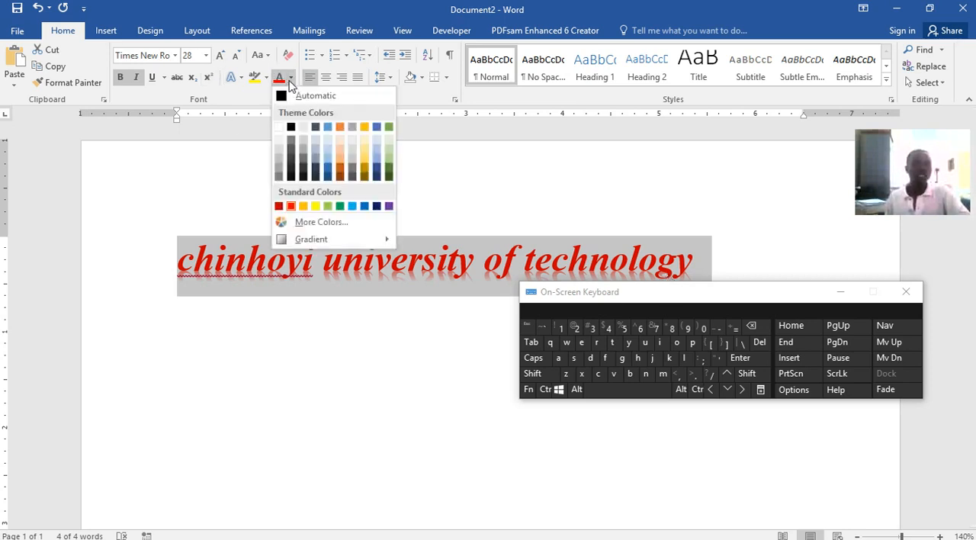
left_click(329, 170)
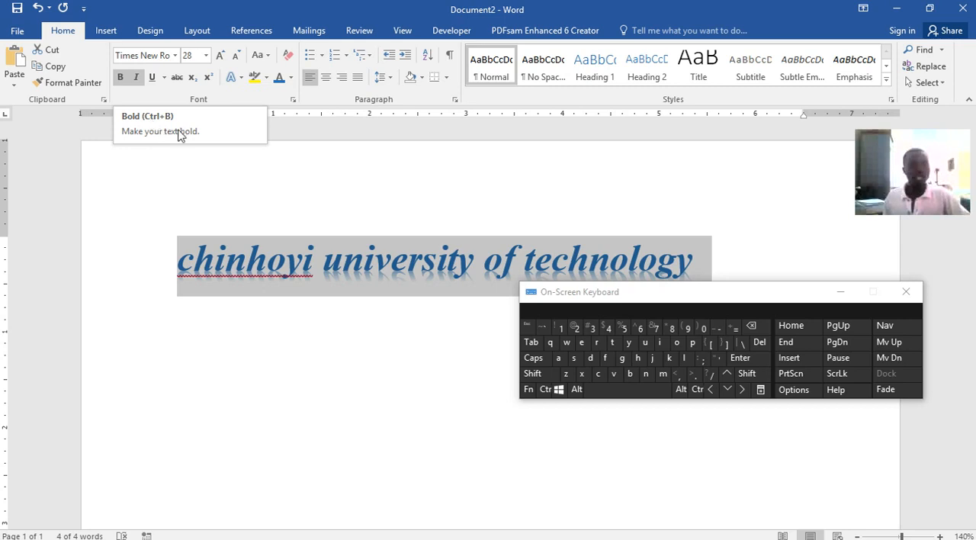
Turn bold off for the selected title and turn it back on
left_click(544, 388)
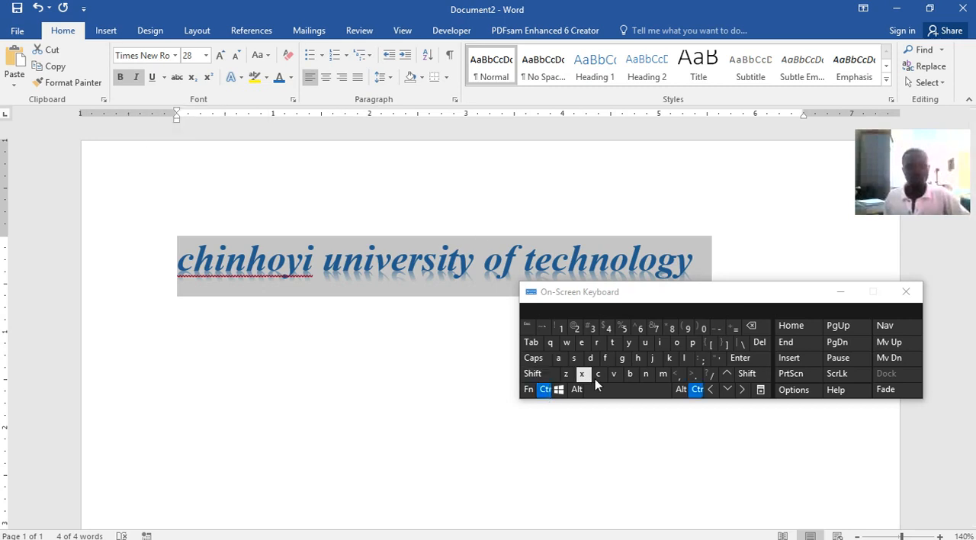
left_click(632, 373)
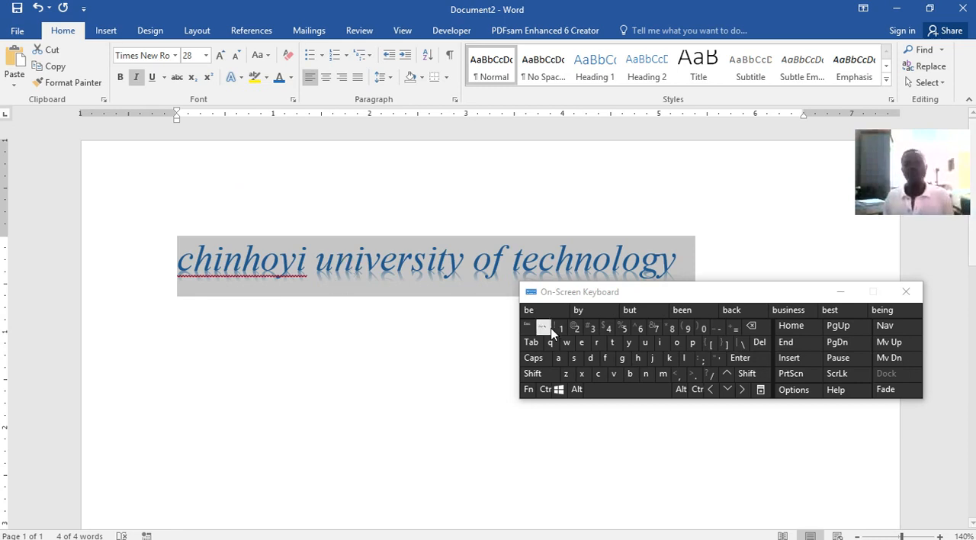
left_click(544, 389)
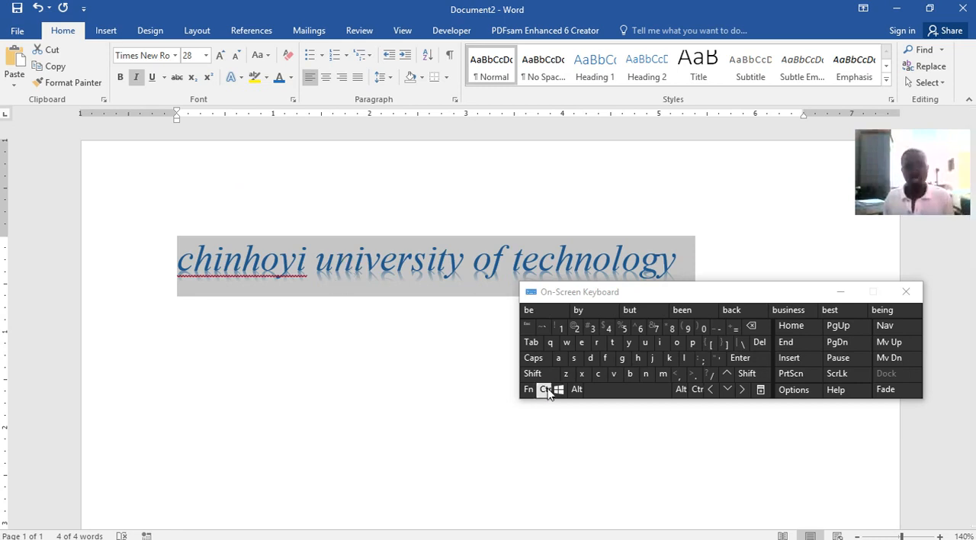
left_click(633, 375)
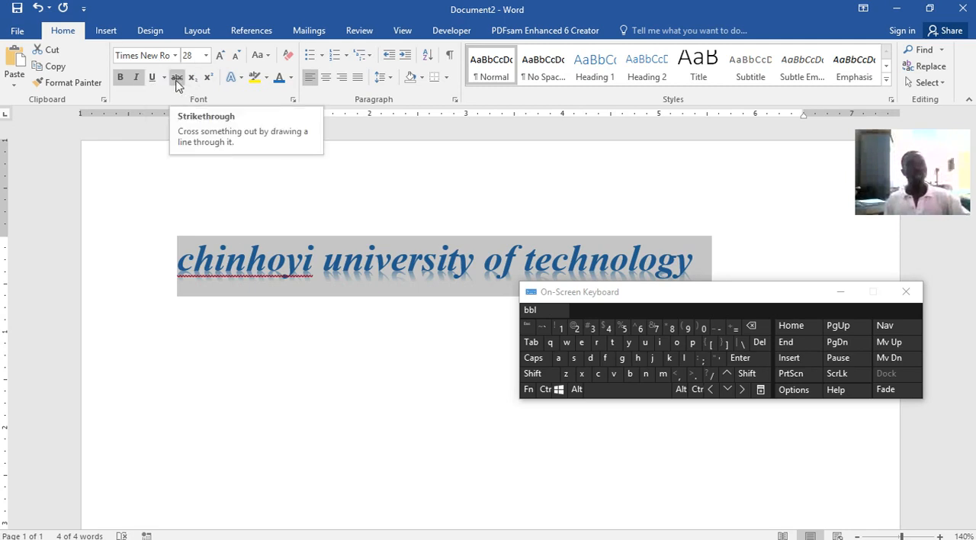
Highlight the whole title in yellow, and recolour the highlight to red
left_click(255, 79)
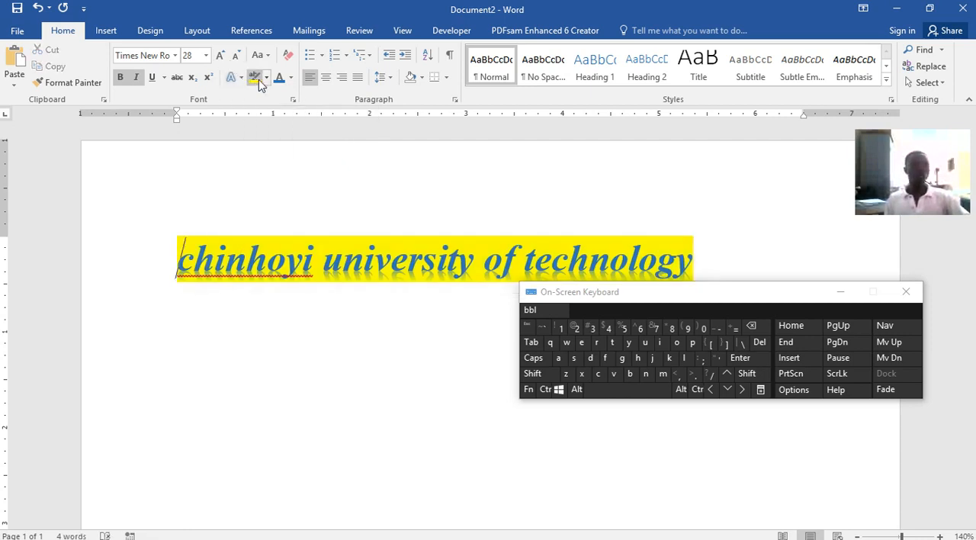
left_click(266, 79)
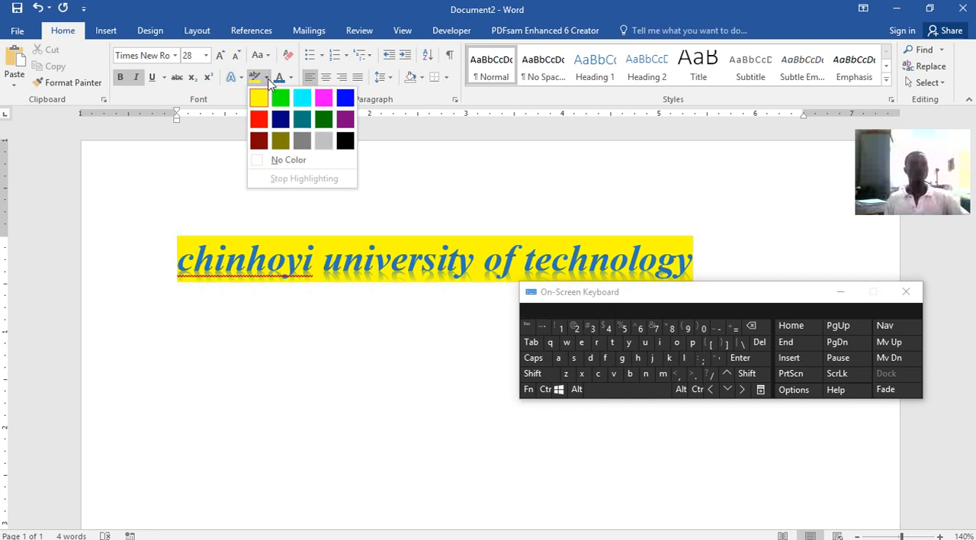
left_click(260, 121)
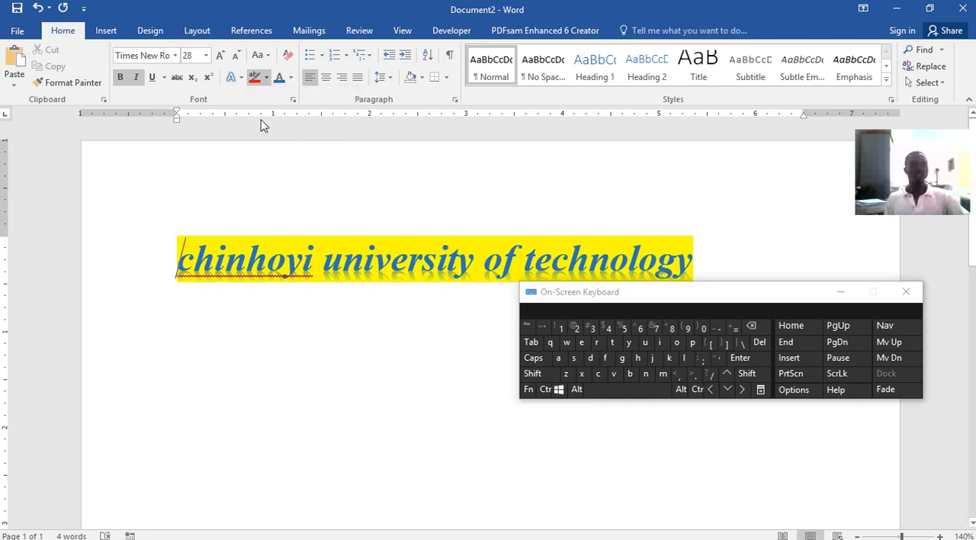
left_click(266, 79)
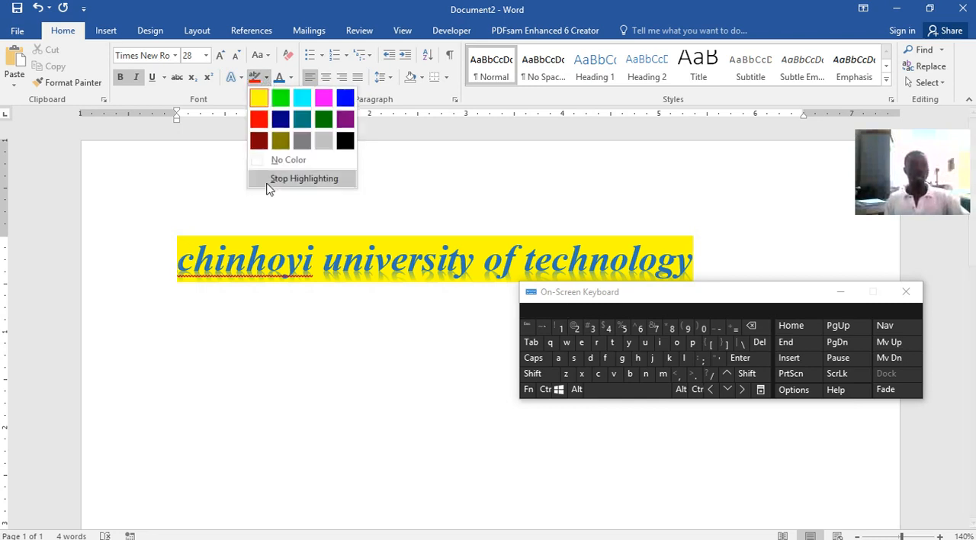
left_click(180, 256)
mouse_move(195, 256)
left_mouse_down()
mouse_move(694, 259)
mouse_move(675, 262)
left_mouse_up()
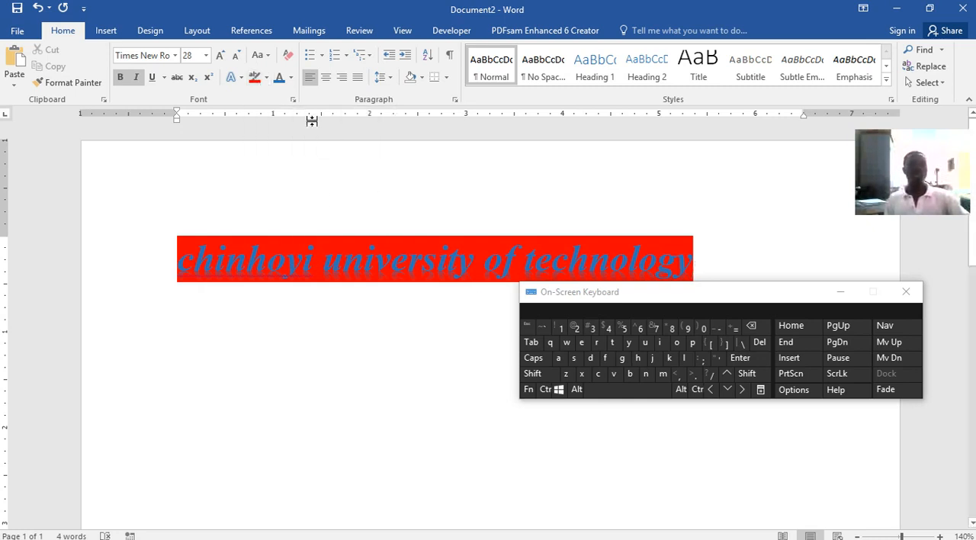
Remove the red highlight from the whole title by applying No Color
left_click(266, 83)
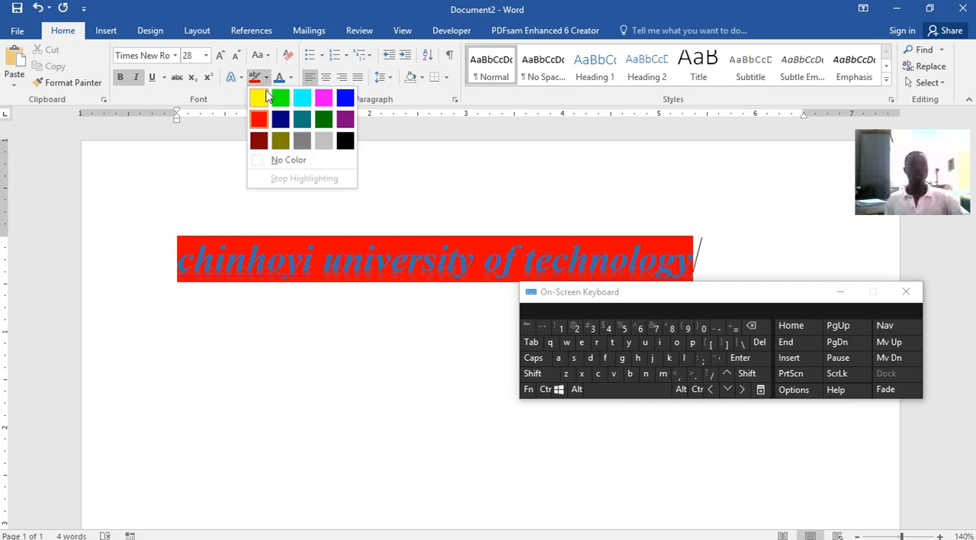
left_click(261, 99)
left_click(266, 77)
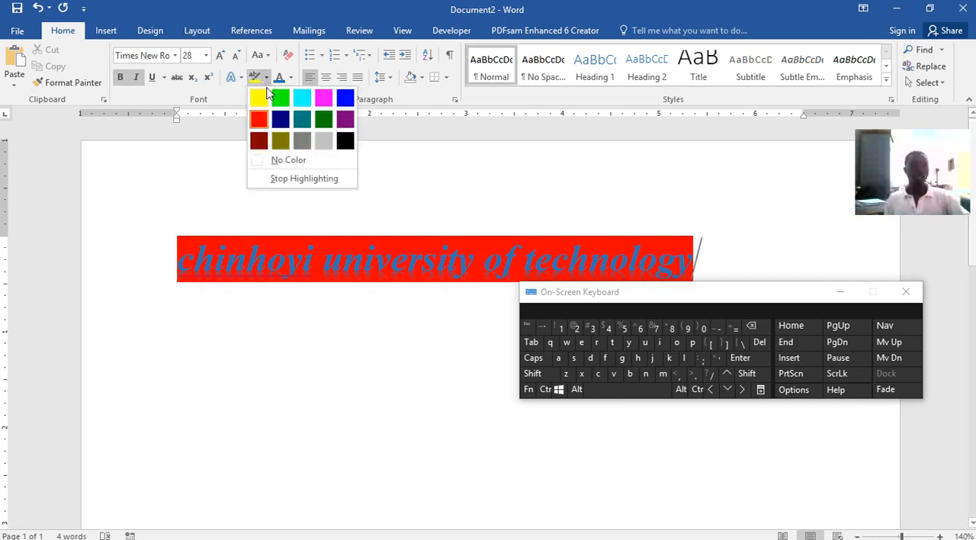
left_click(278, 160)
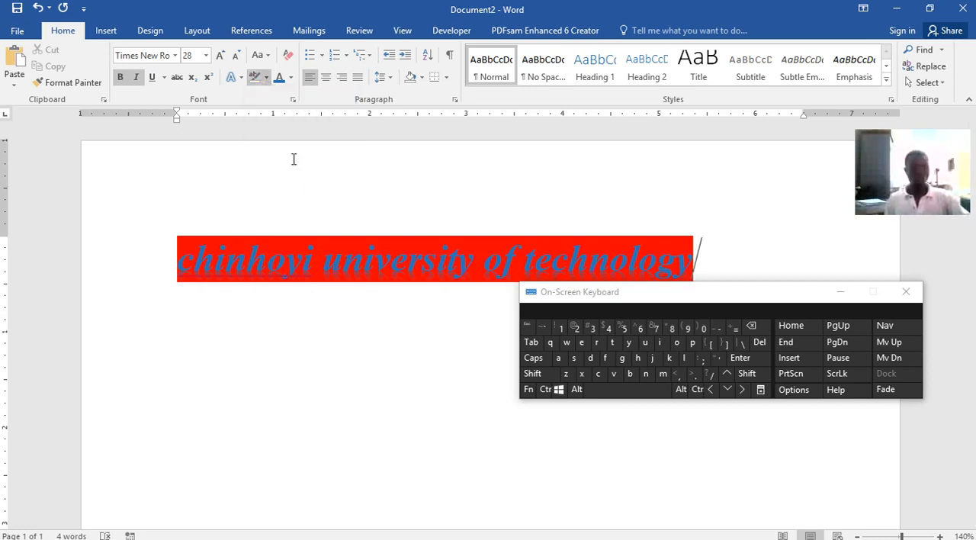
mouse_move(179, 258)
left_mouse_down()
mouse_move(580, 243)
mouse_move(705, 259)
left_mouse_up()
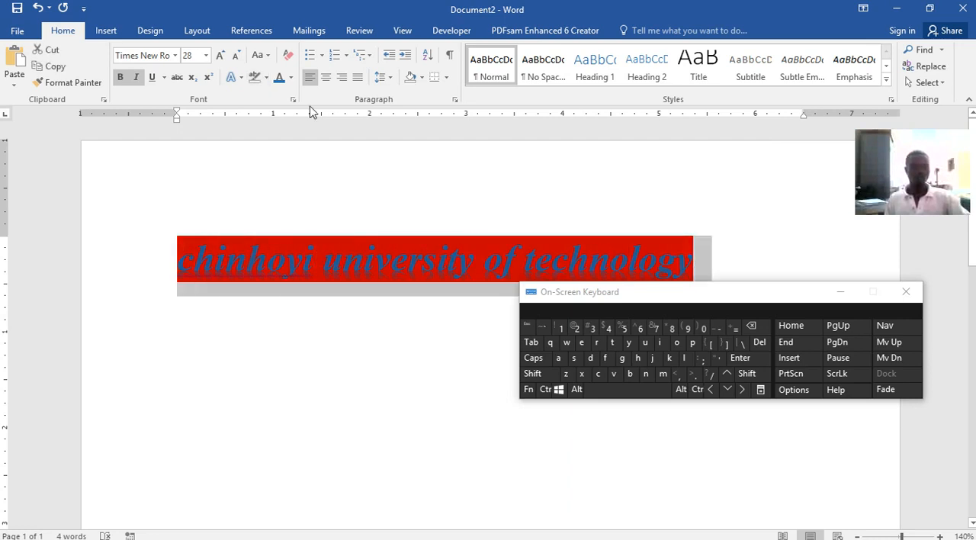
left_click(254, 80)
left_click(344, 233)
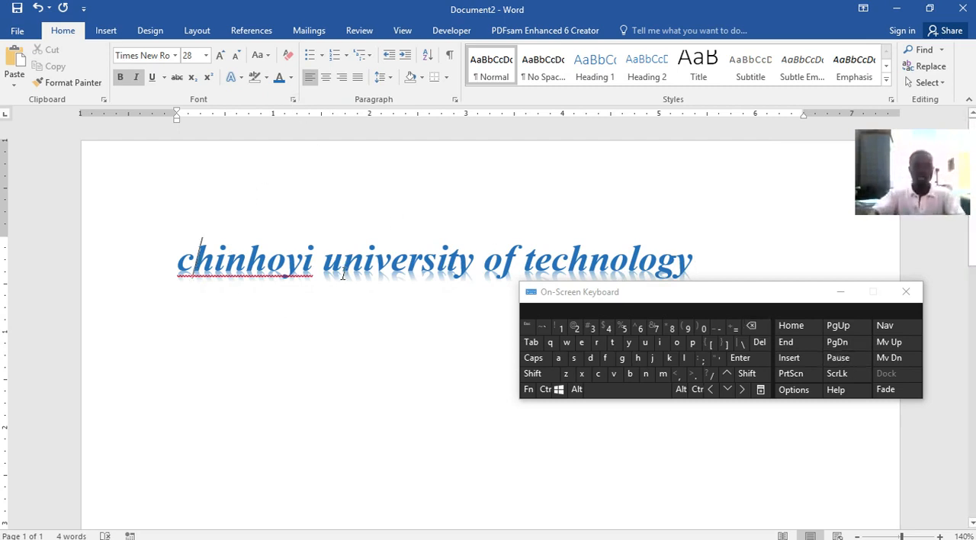
Replace the lowercase initials in the title with capitals so it reads "Chinhoyi University of Technology"
left_click(194, 261)
key("BackSpace")
key("shift")
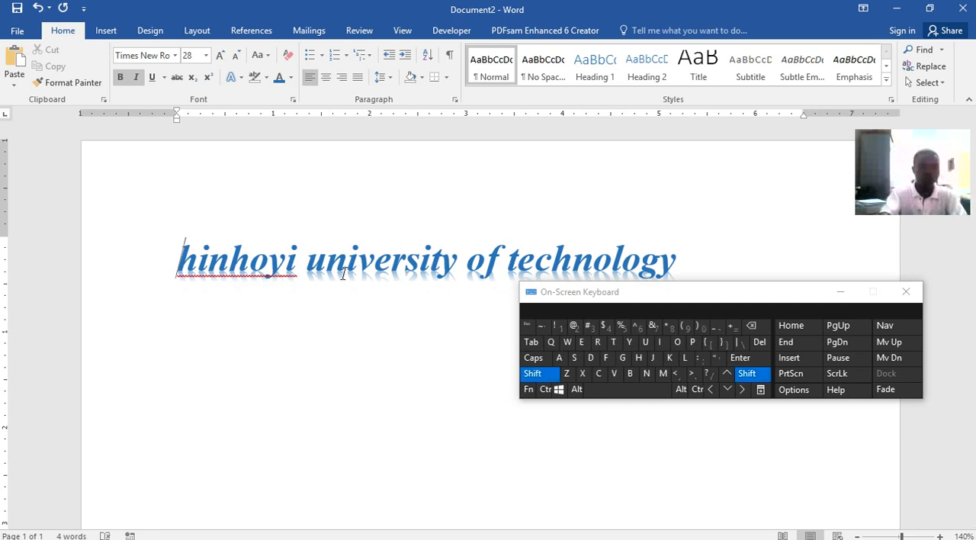
type("C")
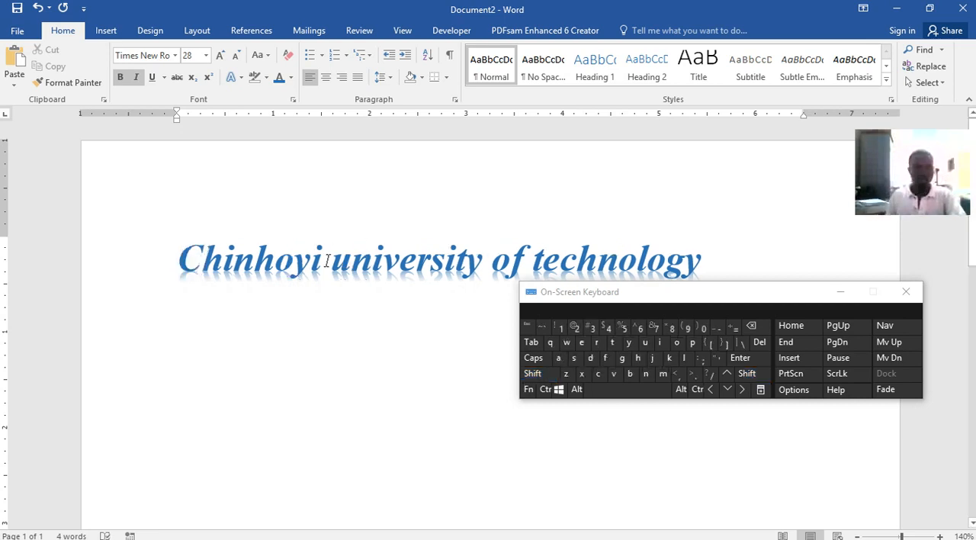
left_click(355, 261)
key("BackSpace")
key("shift")
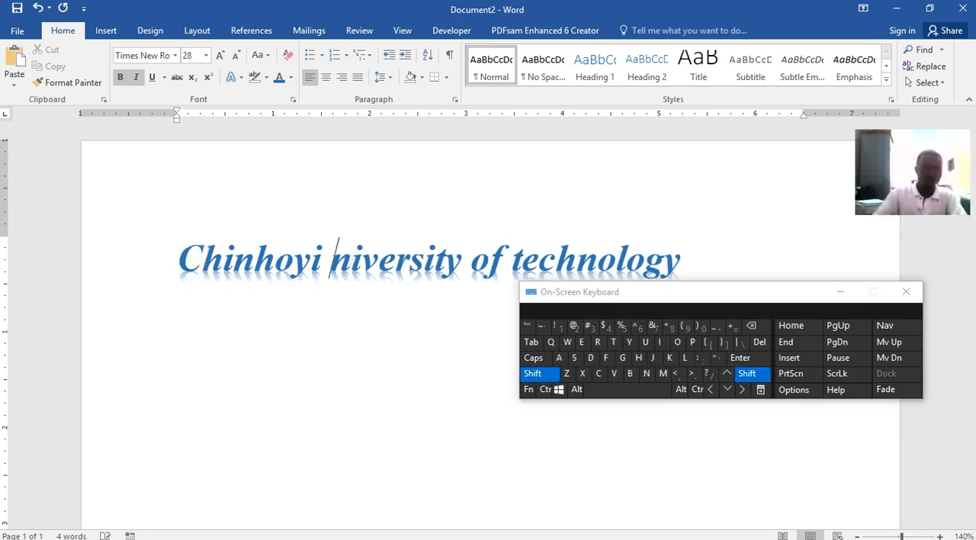
type("U")
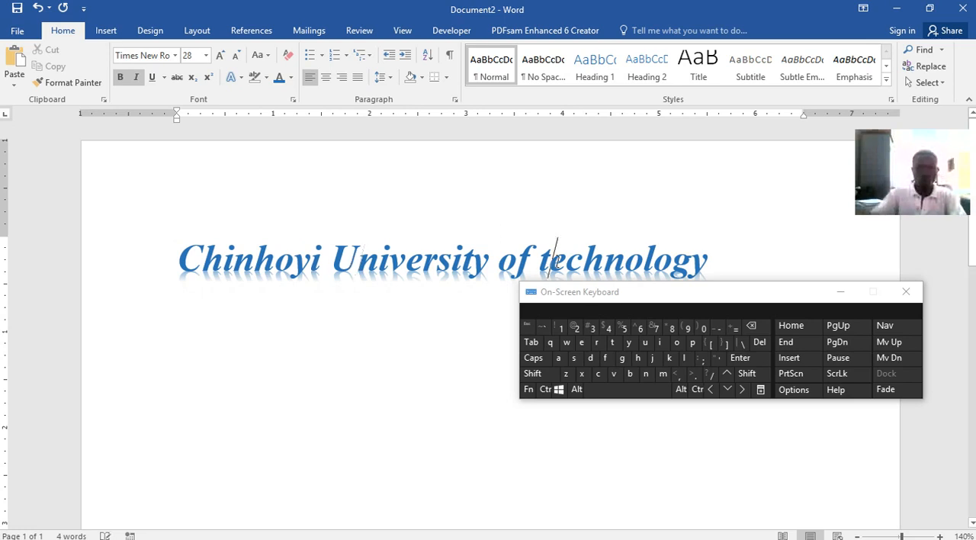
left_click(556, 255)
key("BackSpace")
type("T")
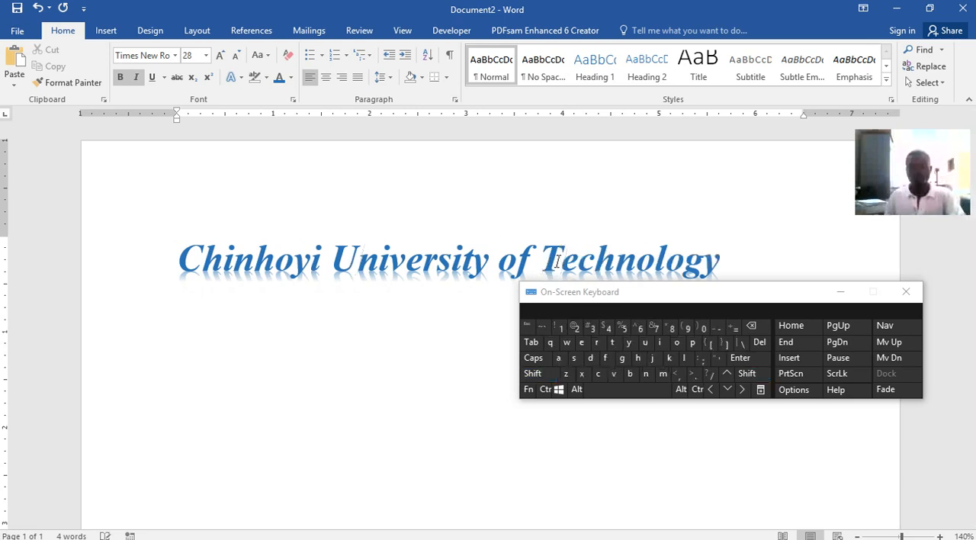
Append the abbreviation "(CUT)" to the title and reduce the whole title's font size to 26
left_click(752, 268)
key("shift")
type("(U")
key("BackSpace")
type("CUT")
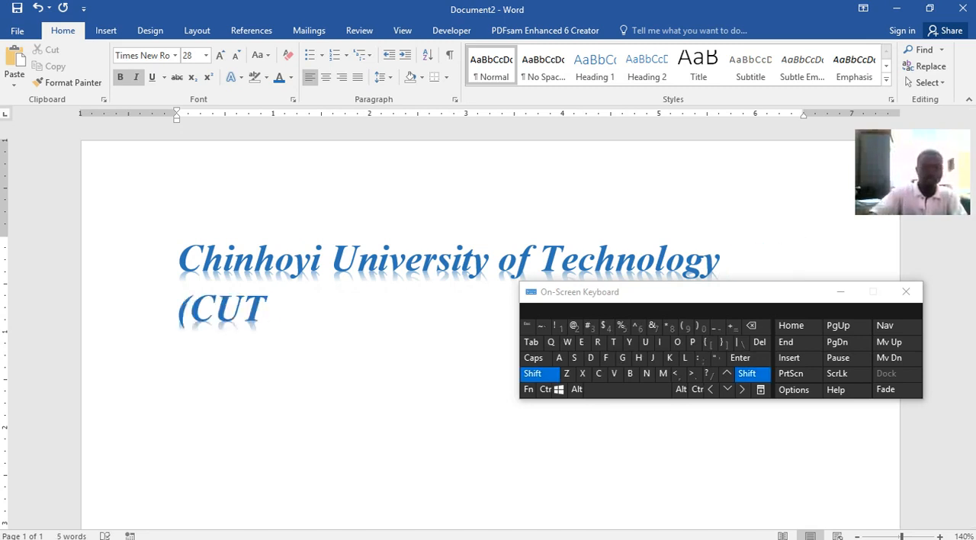
type(")")
left_click_drag(284, 320, 180, 263)
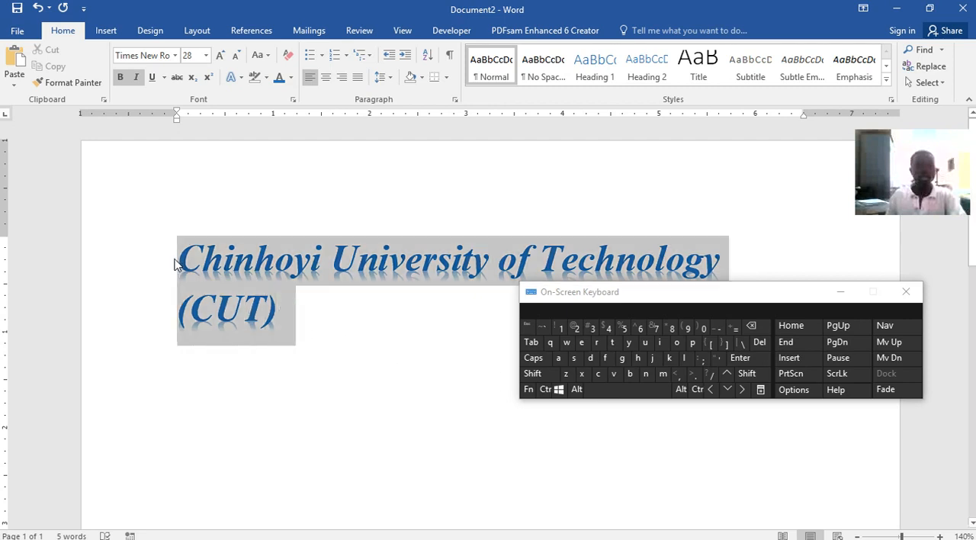
left_click(235, 57)
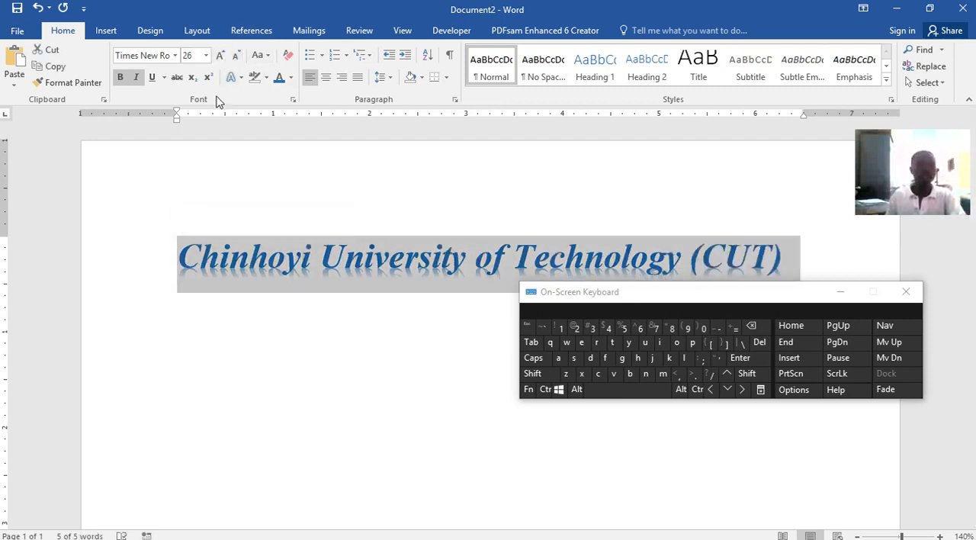
Save the document in the CUIT112 folder as "Word lecture1.docx" with the Word Document (*.docx) file type
left_click(16, 9)
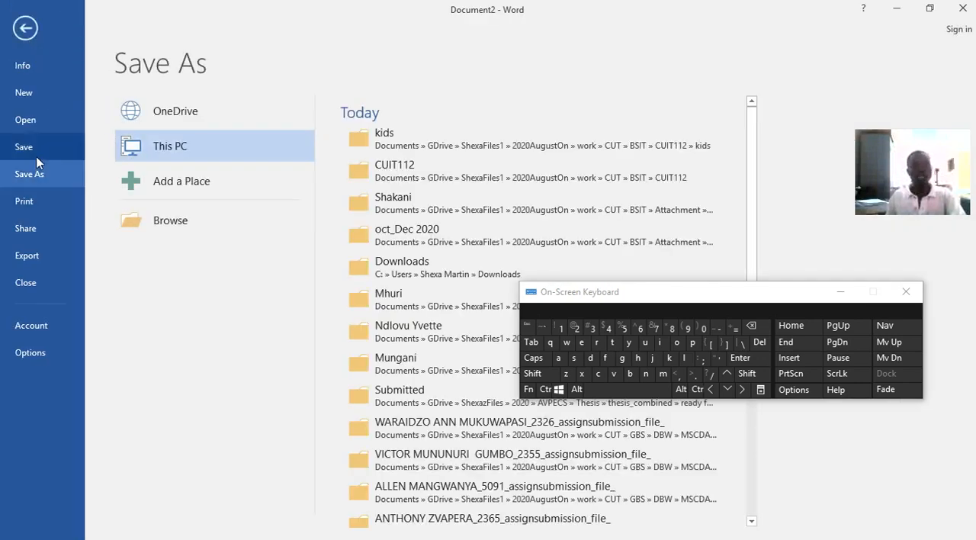
left_click(406, 166)
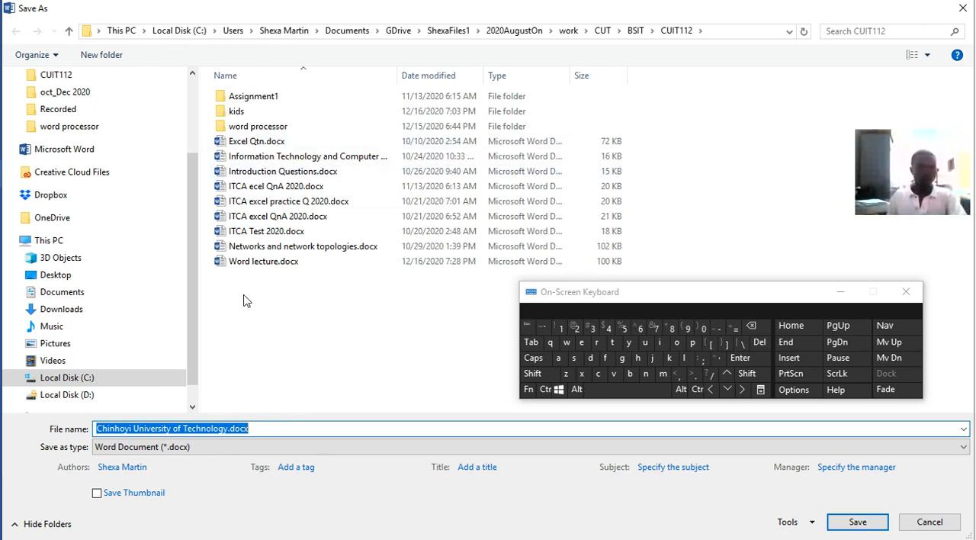
left_click(246, 261)
left_click(219, 430)
left_click(146, 431)
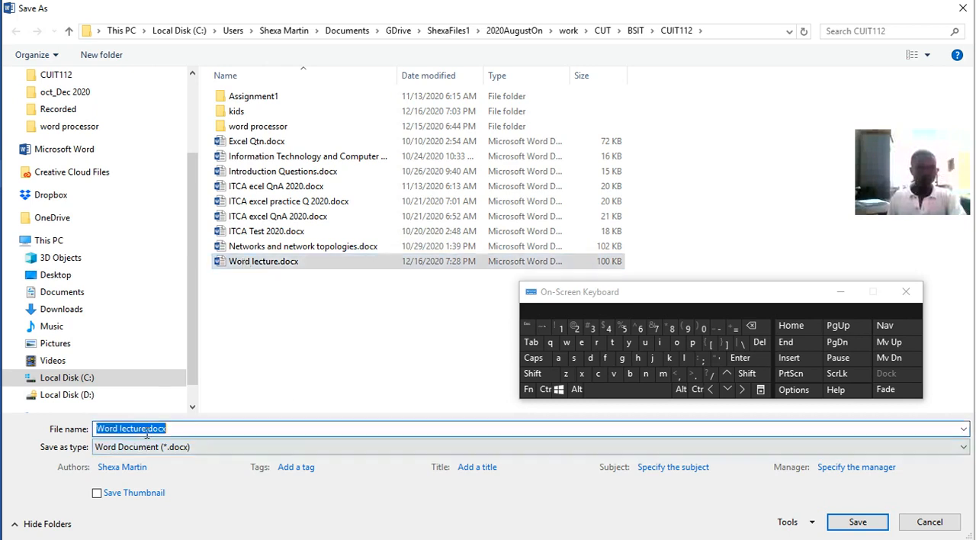
left_click(146, 430)
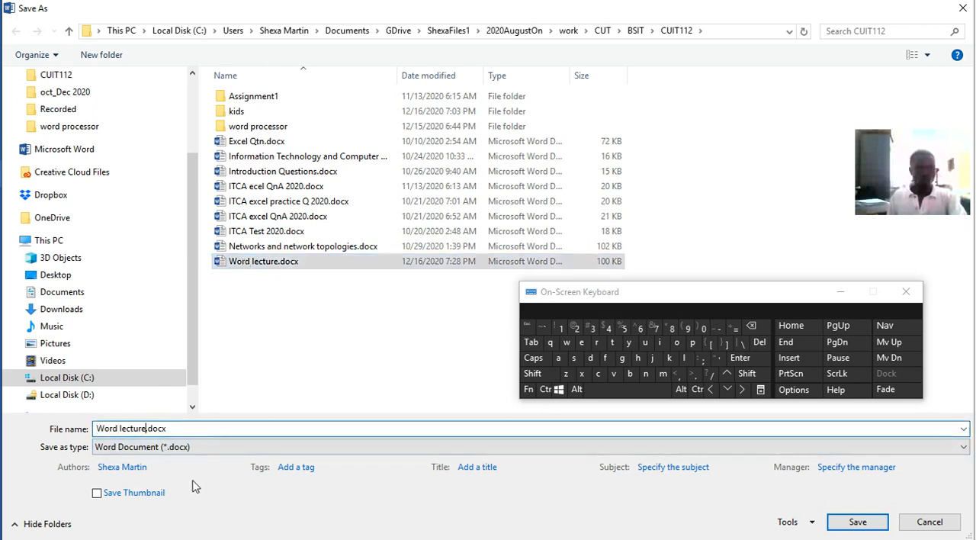
type("1")
left_click(183, 450)
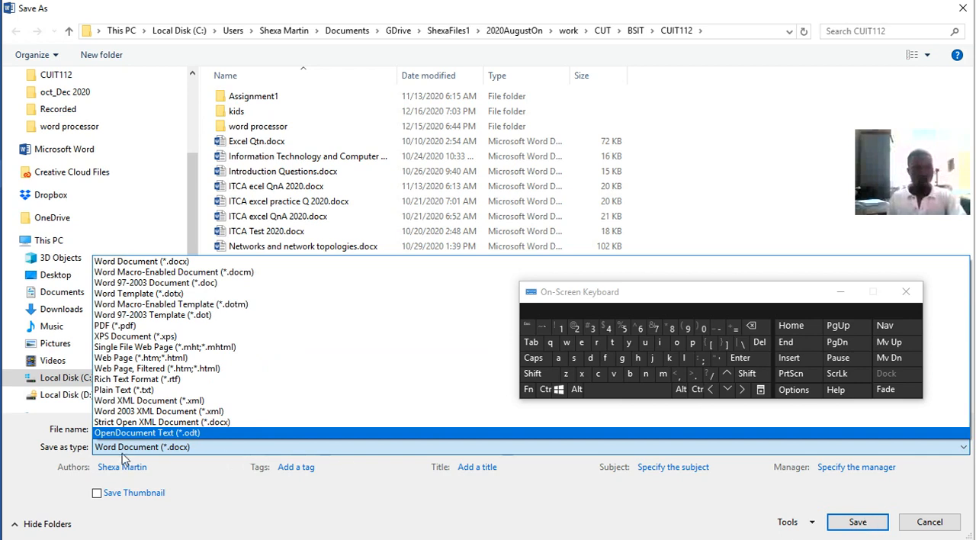
left_click(144, 262)
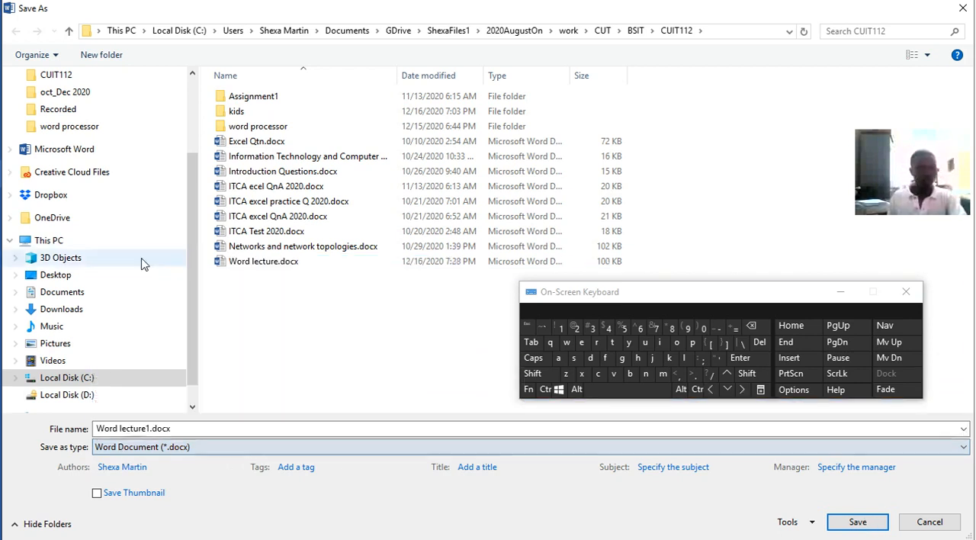
left_click(855, 522)
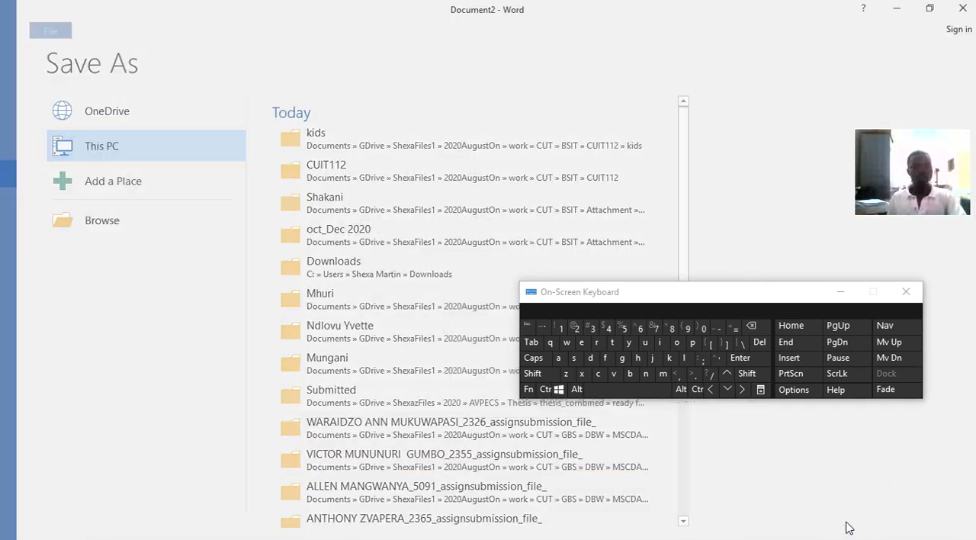
Choose the recent CUIT112 folder as the document's save location
left_click(389, 167)
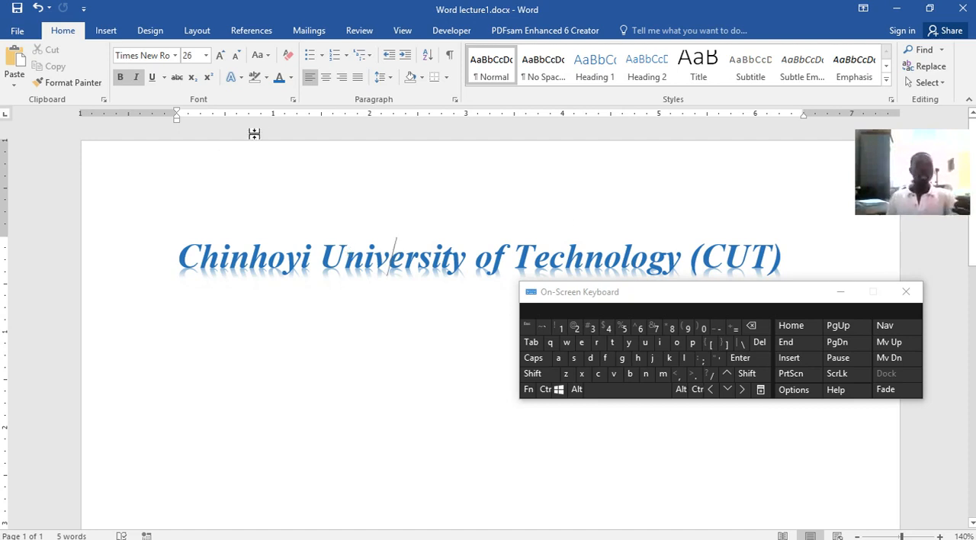
Examine the Font dialog's settings and its list of fonts without changing anything
left_click(293, 100)
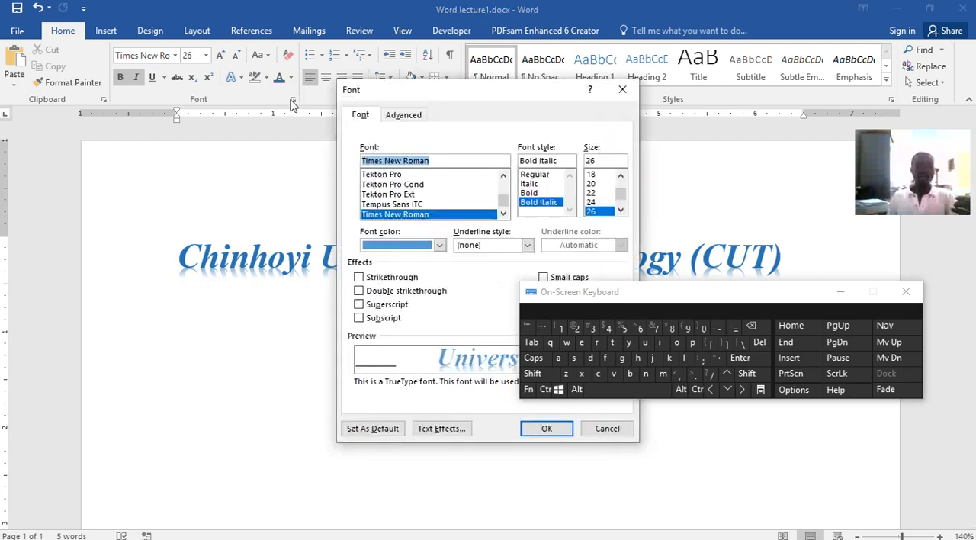
left_click_drag(446, 92, 169, 132)
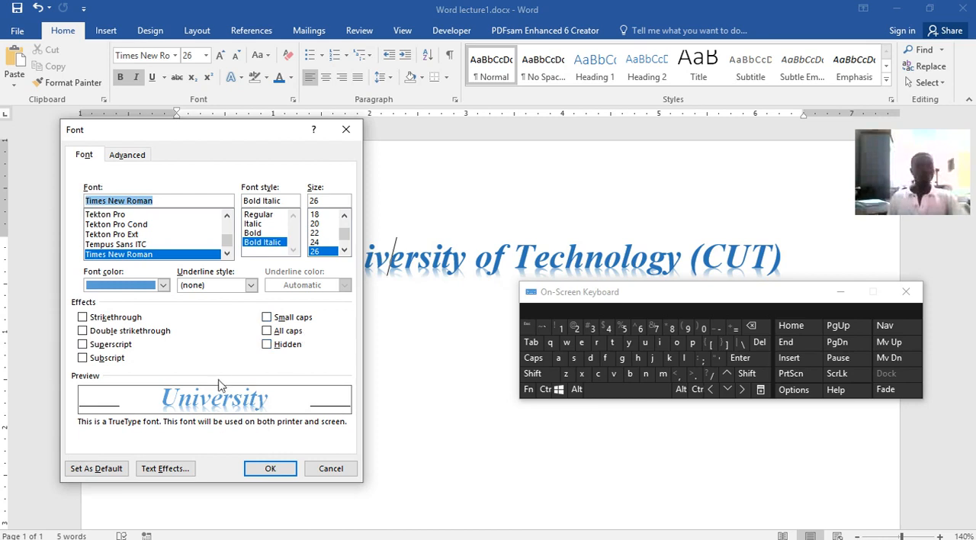
scroll(231, 344, "down", 3)
scroll(231, 344, "down", 4)
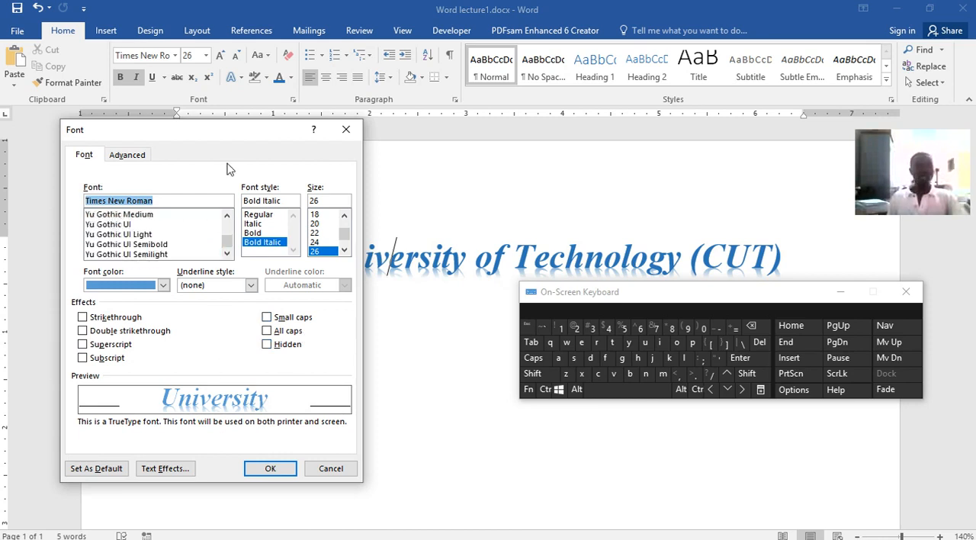
left_click(345, 129)
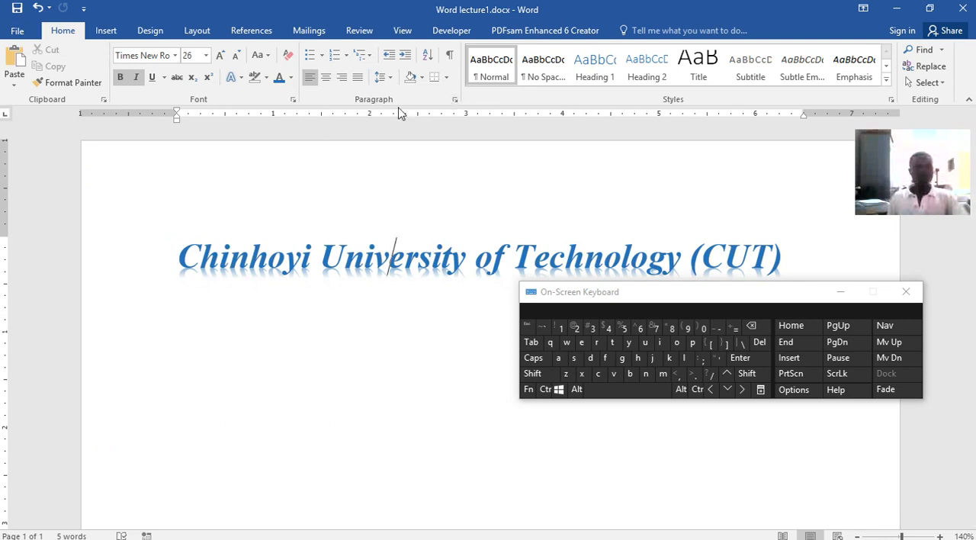
Examine the Paragraph settings dialog and the Styles pane, closing each without changes
left_click(454, 100)
left_click(618, 76)
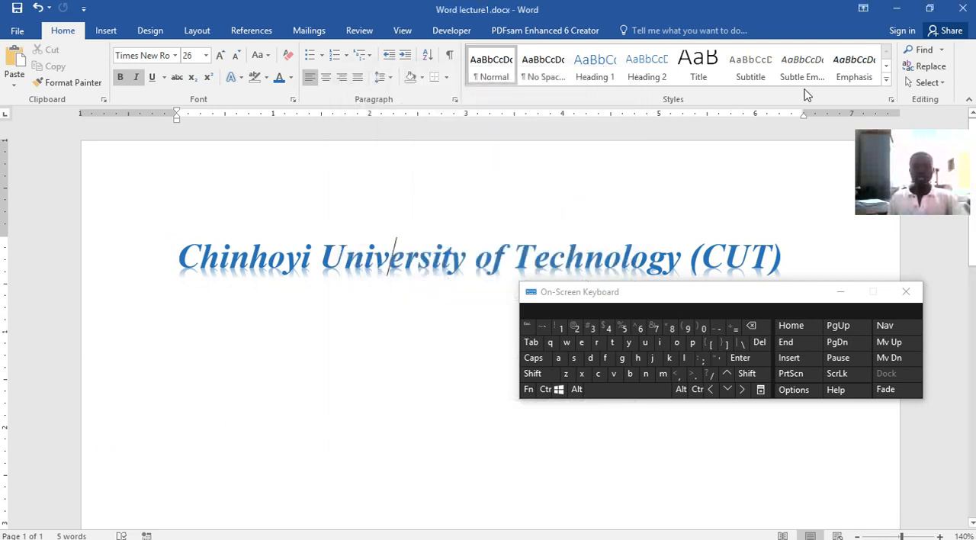
left_click(888, 100)
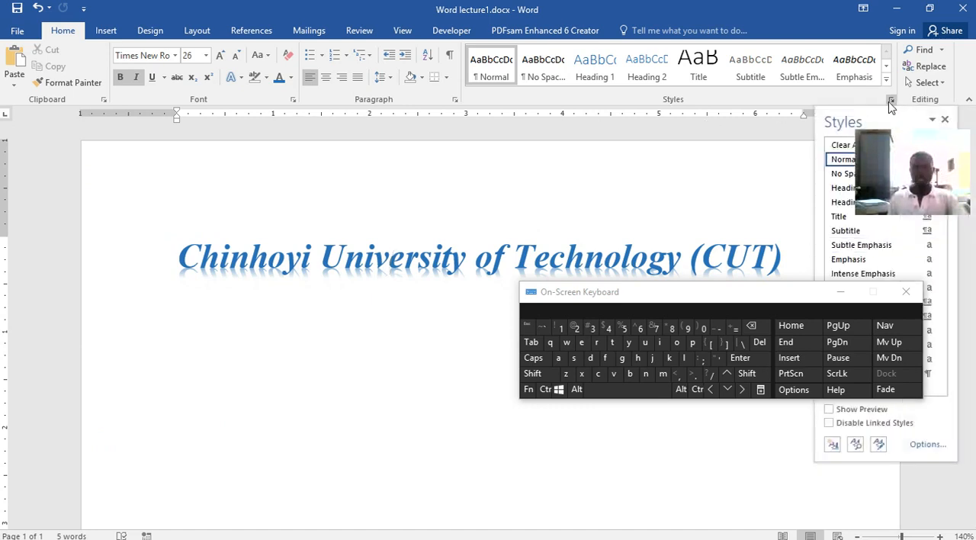
left_click(888, 102)
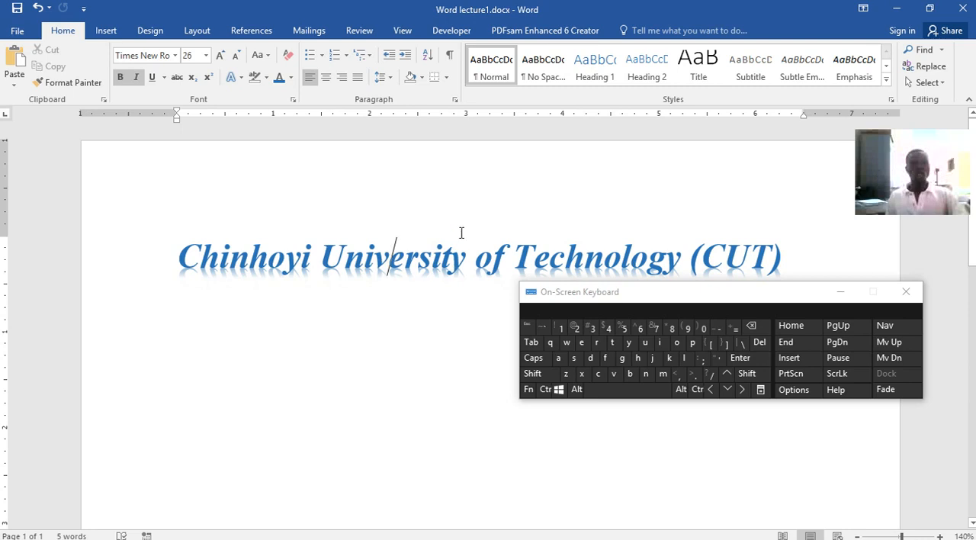
Add three new lines after the end of the title and save the document
left_click(782, 337)
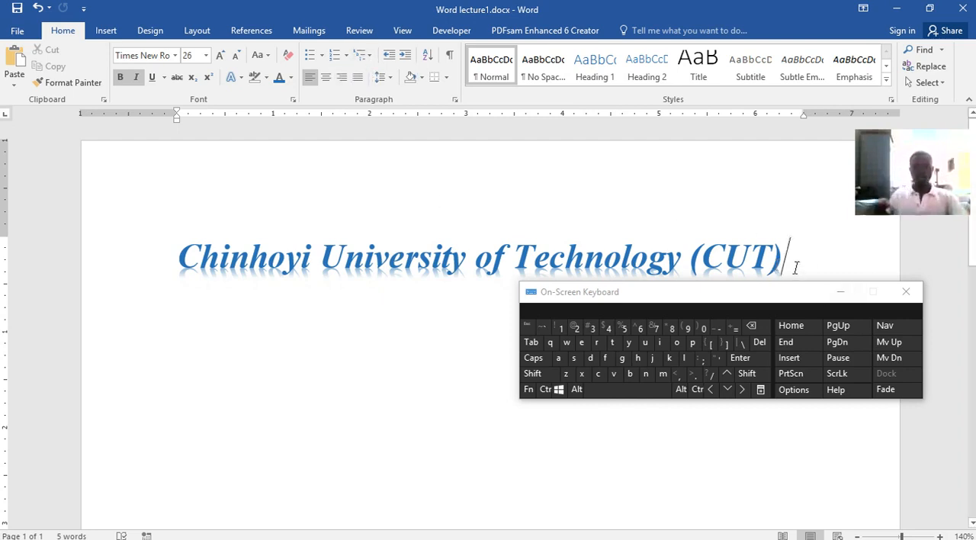
key("Return")
key("Return")
key("Return")
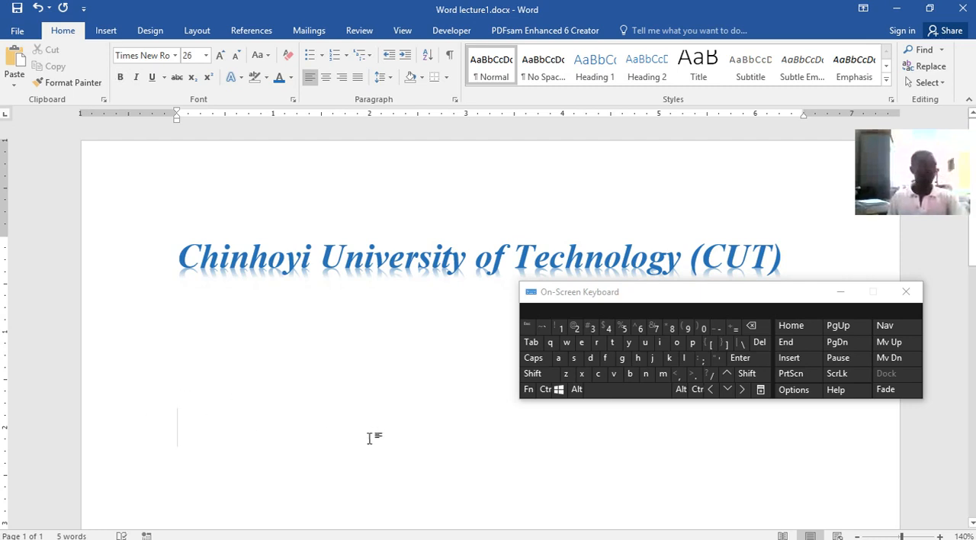
key("ctrl+s")
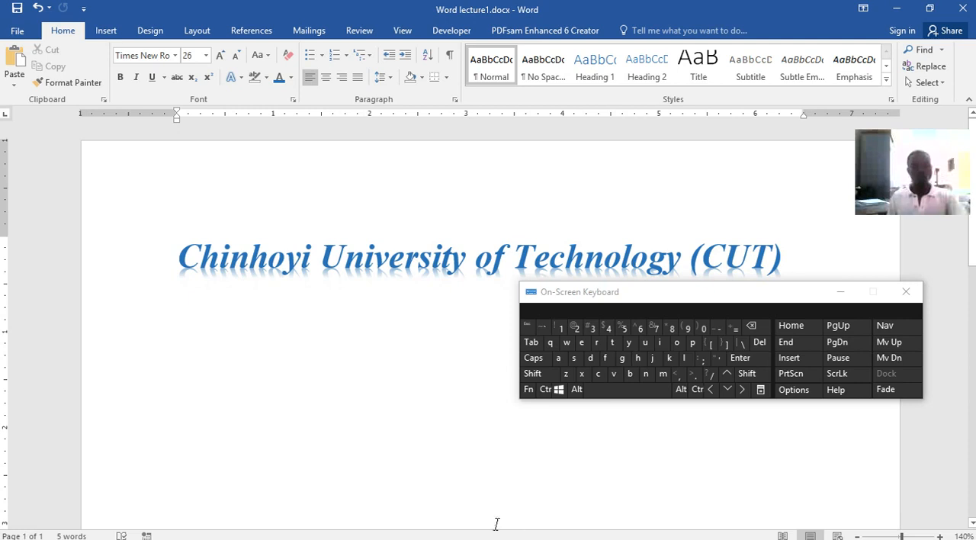
Switch to the Word lecture.docx document and go to its Abstract section
mouse_move(691, 531)
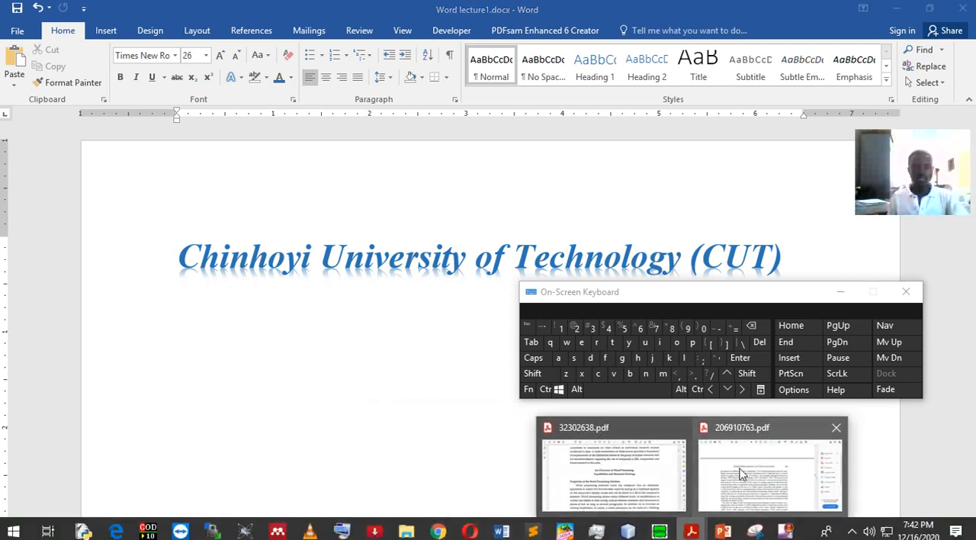
mouse_move(740, 472)
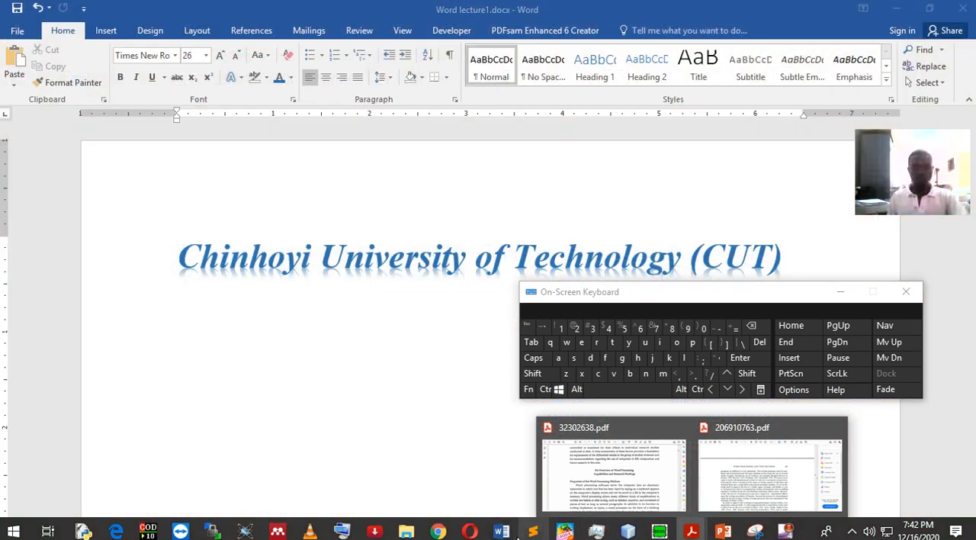
mouse_move(505, 529)
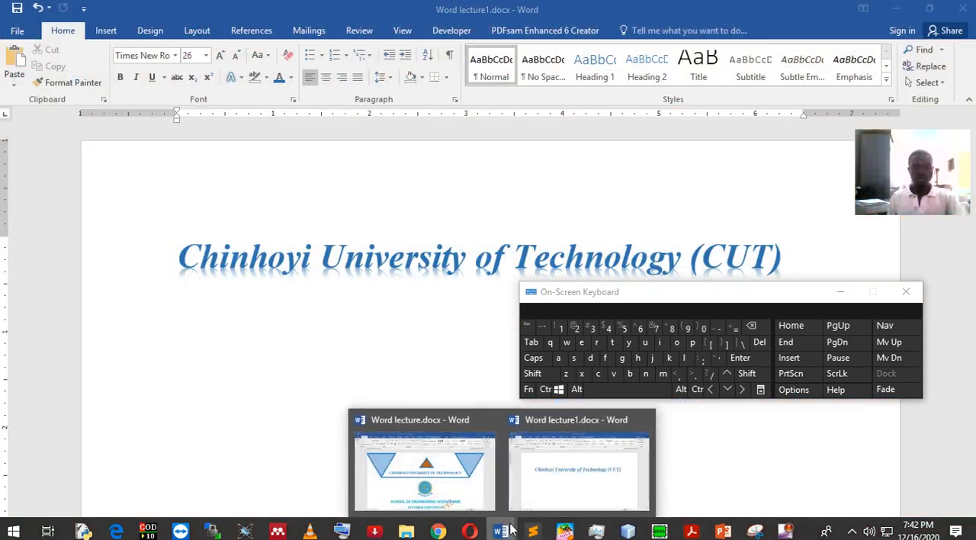
left_click(445, 488)
scroll(415, 353, "down", 15)
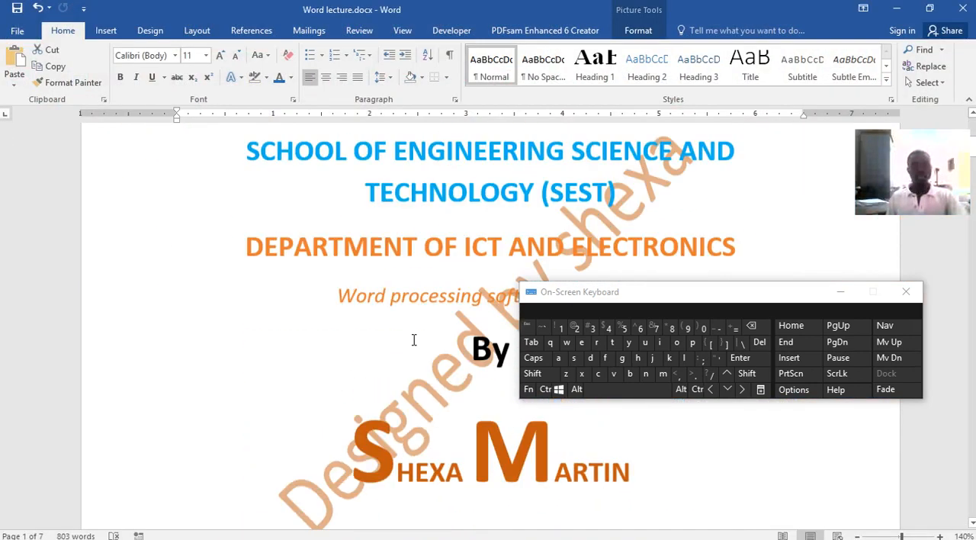
scroll(433, 301, "down", 10)
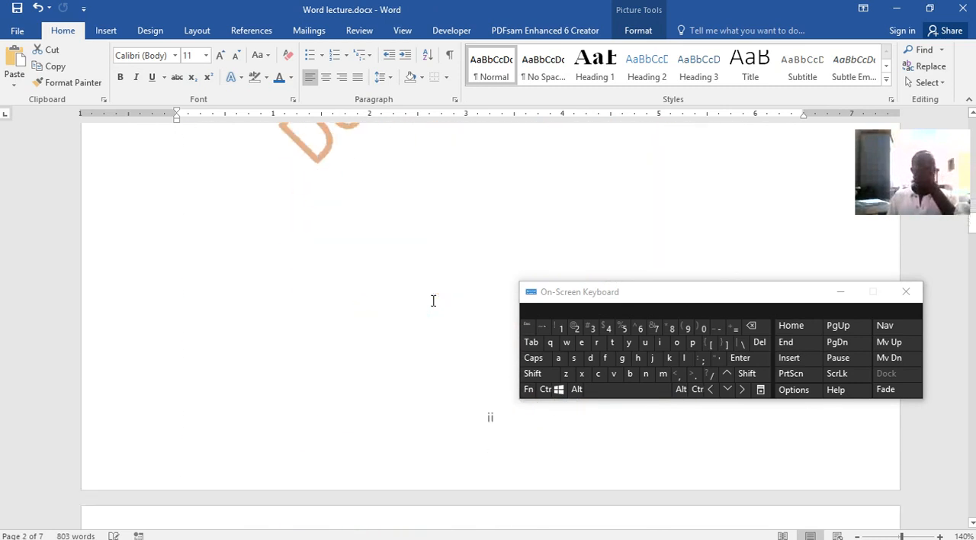
Try selecting the Abstract paragraph, and move the On-Screen Keyboard away from its first lines
left_click_drag(339, 260, 190, 312)
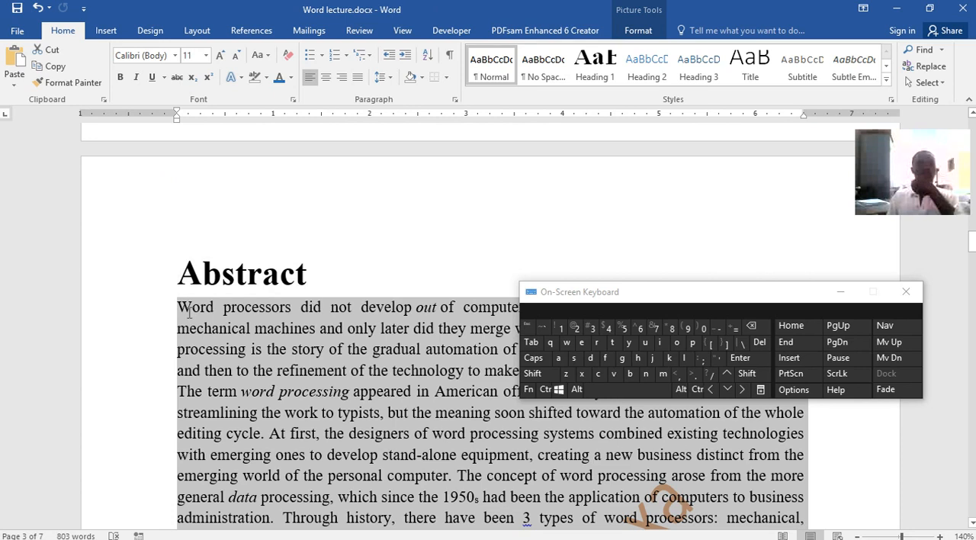
right_click(242, 313)
left_click(448, 231)
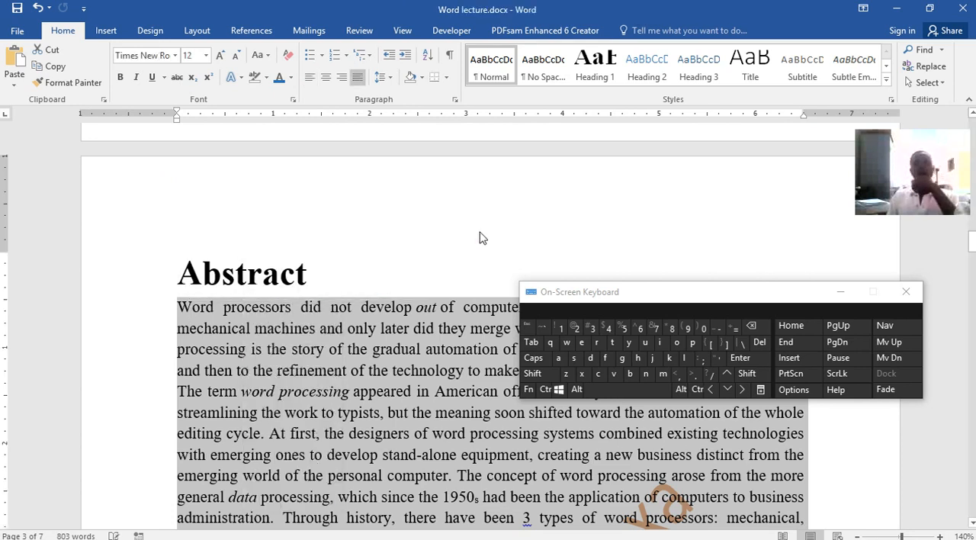
left_click_drag(802, 295, 843, 165)
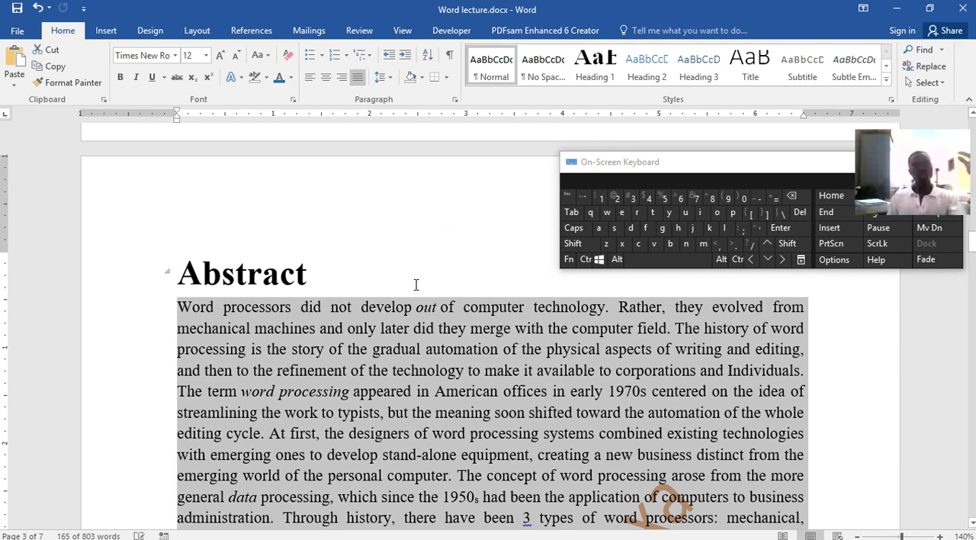
left_click(416, 284)
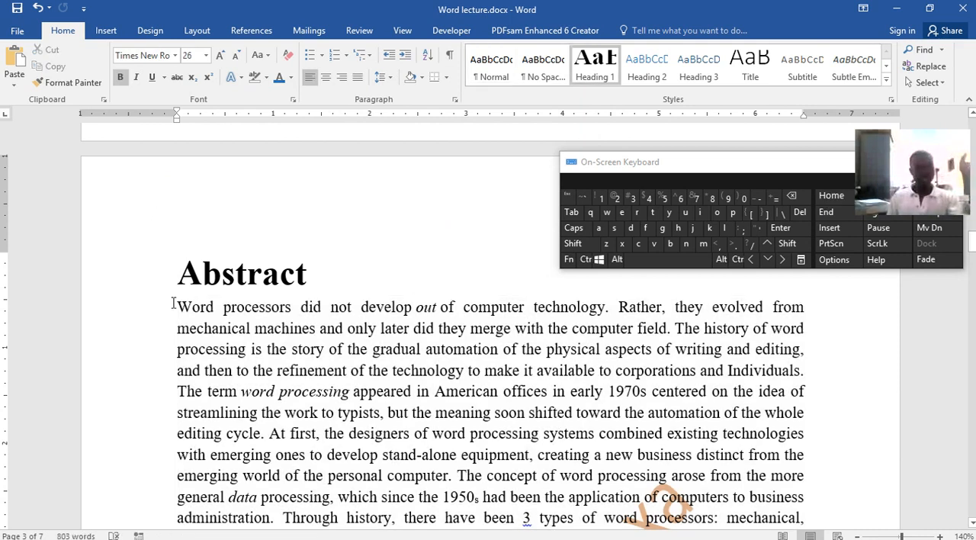
Copy the whole Abstract paragraph, from "Word processors did not develop" to "electronic and software."
left_click_drag(172, 304, 330, 428)
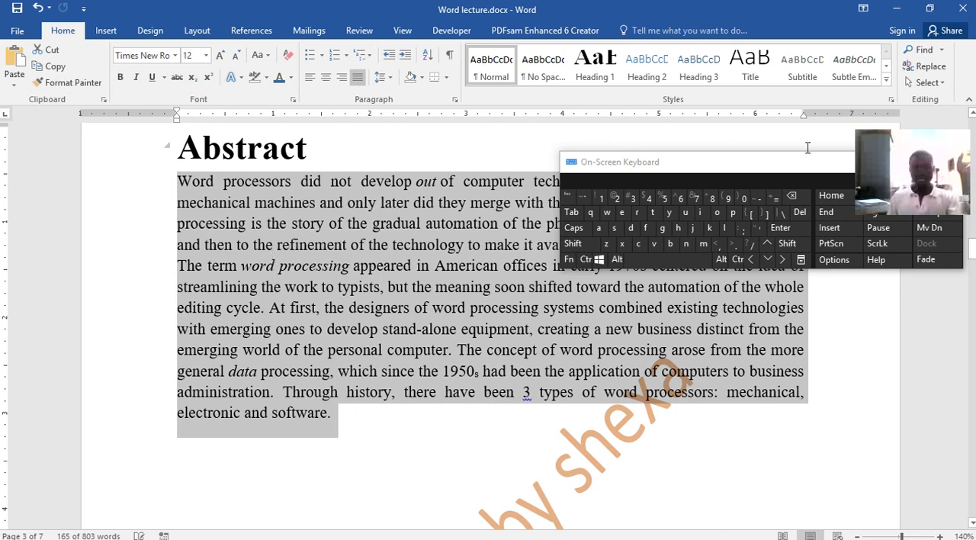
right_click(426, 264)
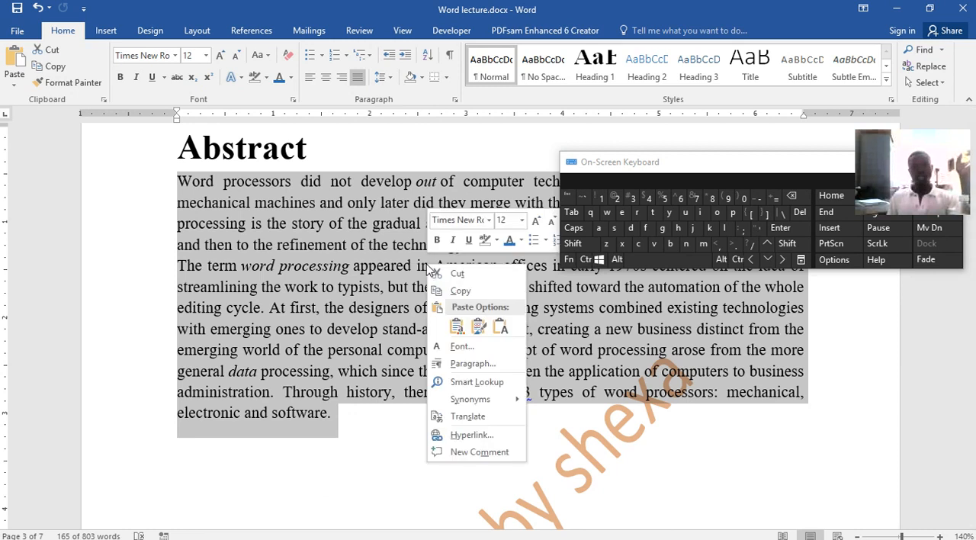
left_click(457, 291)
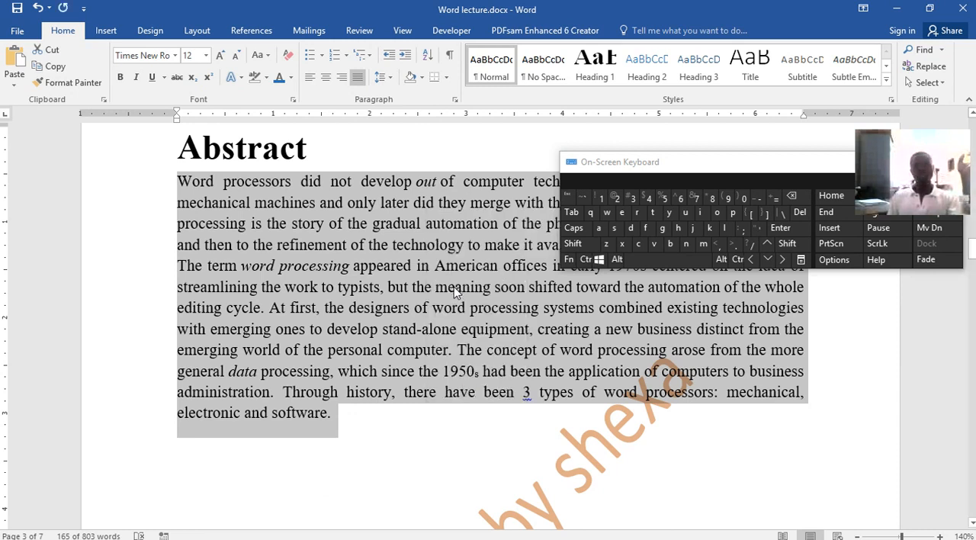
Return to Word lecture1.docx and paste the copied paragraph below the title with Keep Source Formatting
left_click(897, 10)
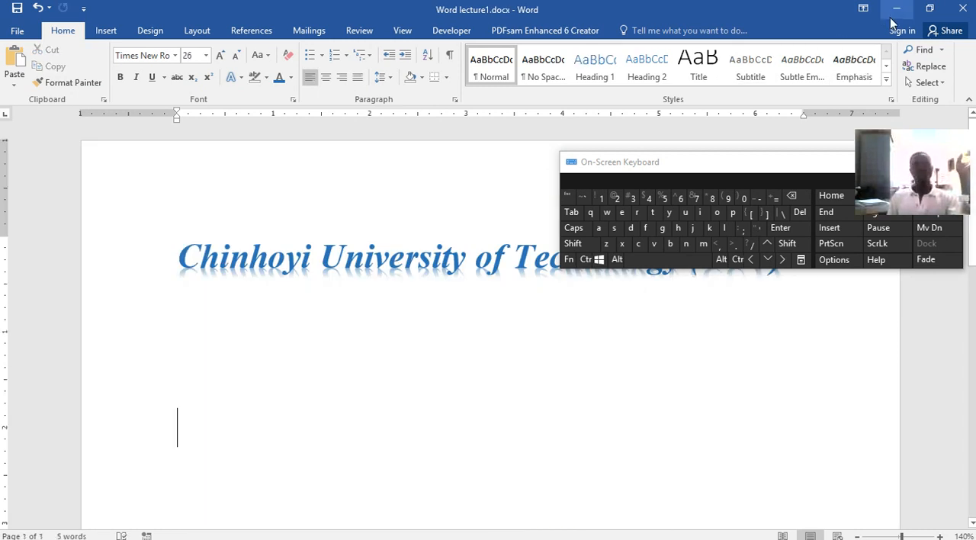
right_click(189, 428)
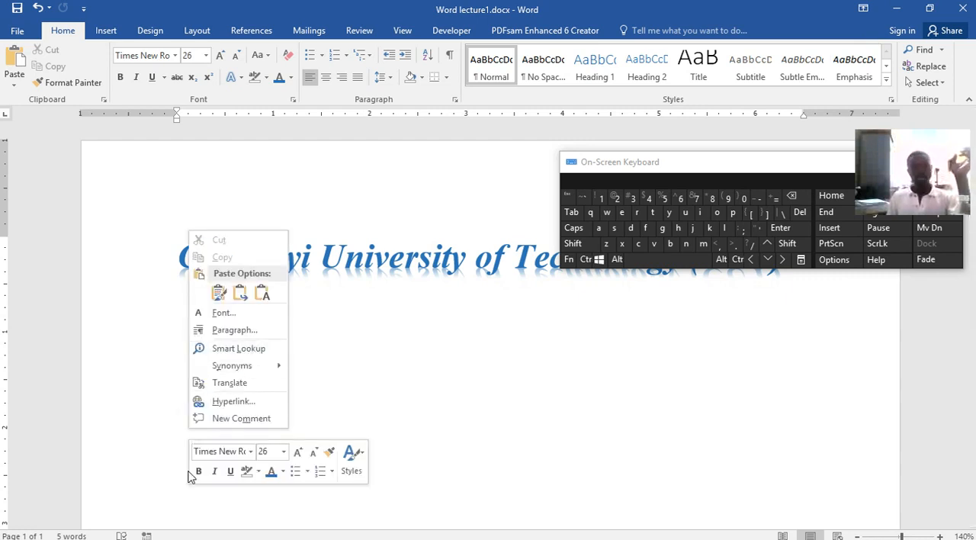
left_click(243, 294)
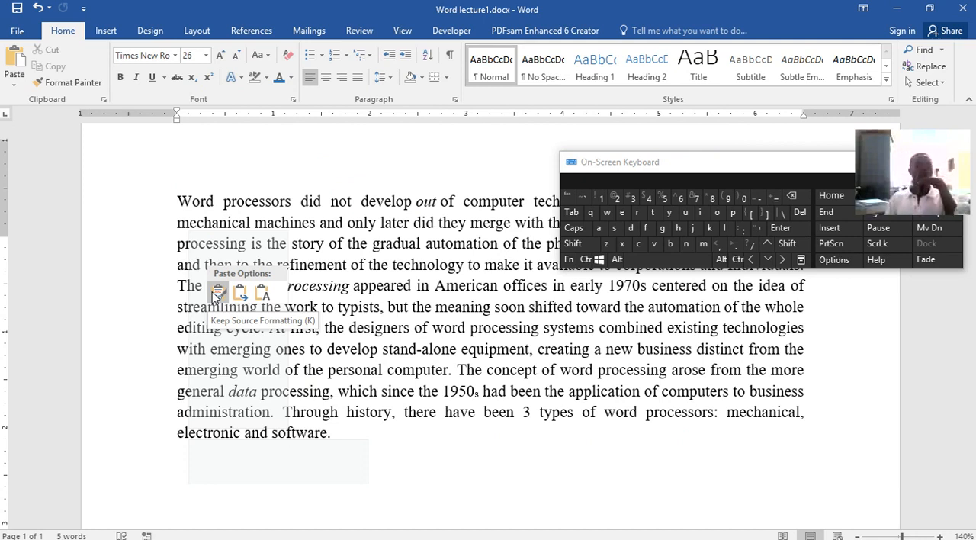
left_click(217, 294)
scroll(515, 388, "up", 3)
scroll(514, 388, "up", 1)
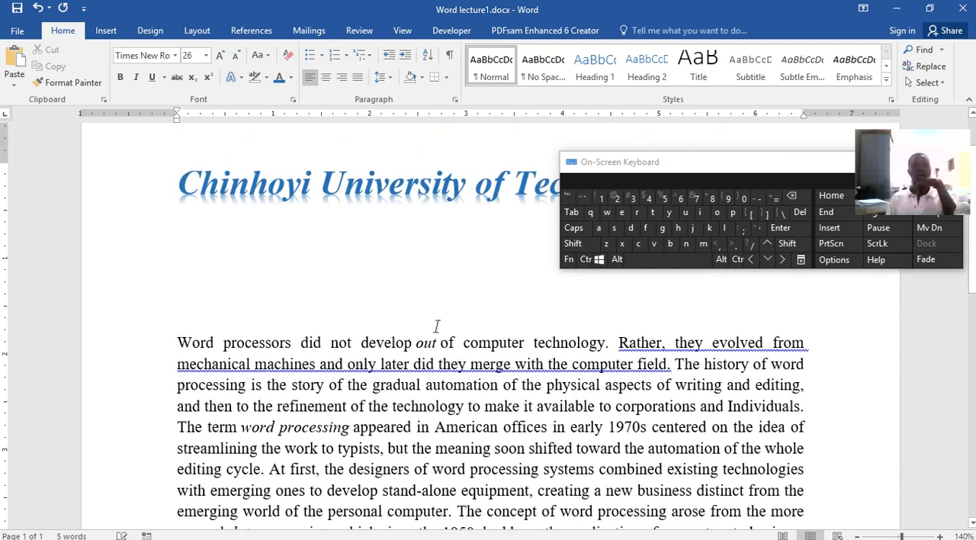
Change the inserted paragraph's paste option so its text adopts the destination's blue 26-point formatting
scroll(325, 435, "down", 4)
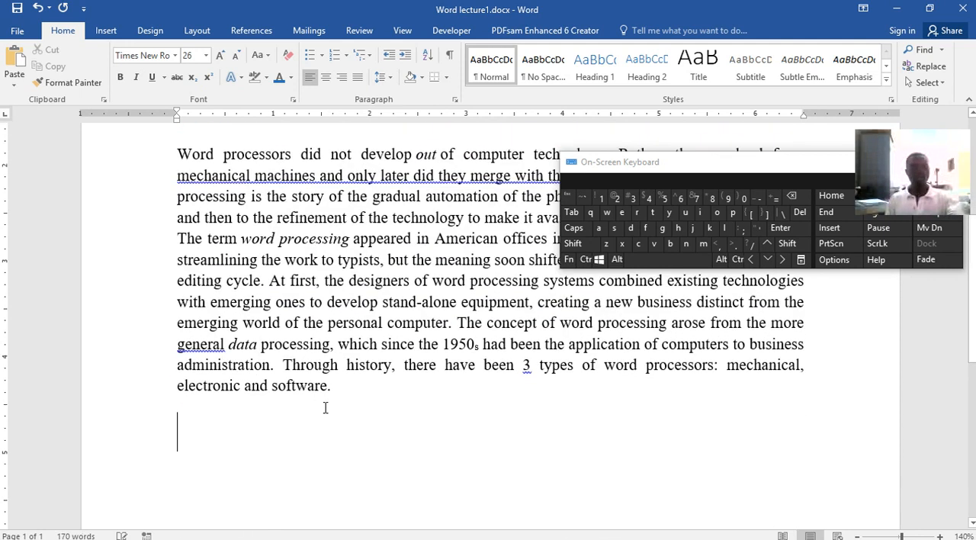
left_click(374, 409)
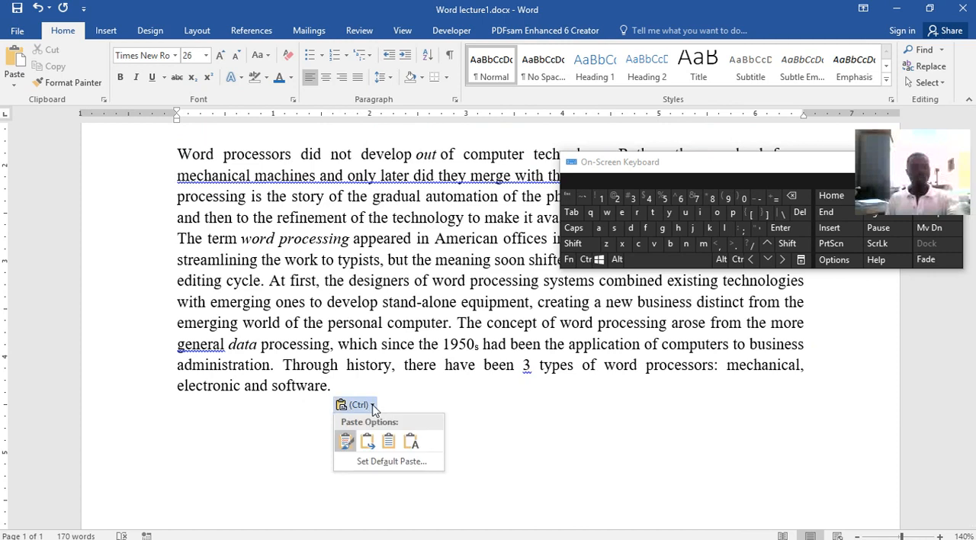
left_click(368, 442)
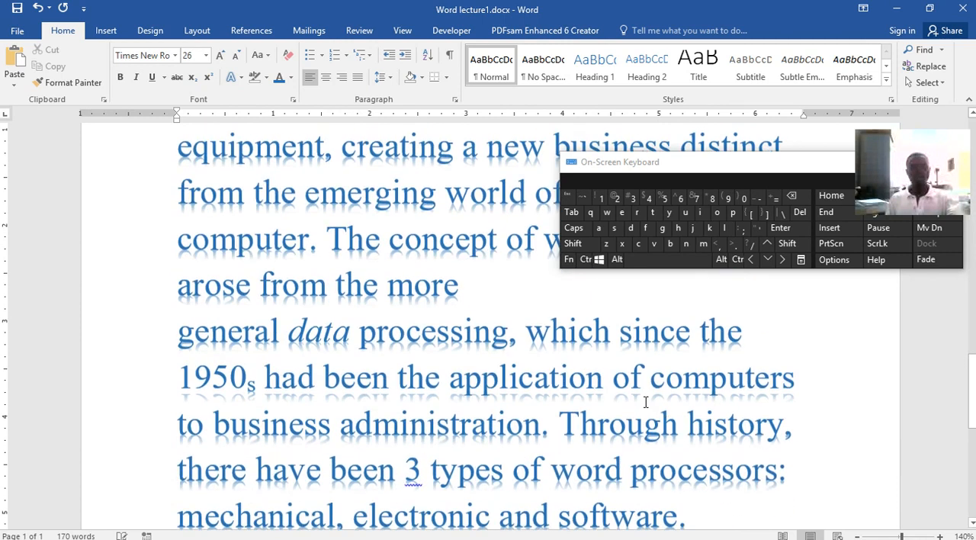
scroll(641, 397, "up", 10)
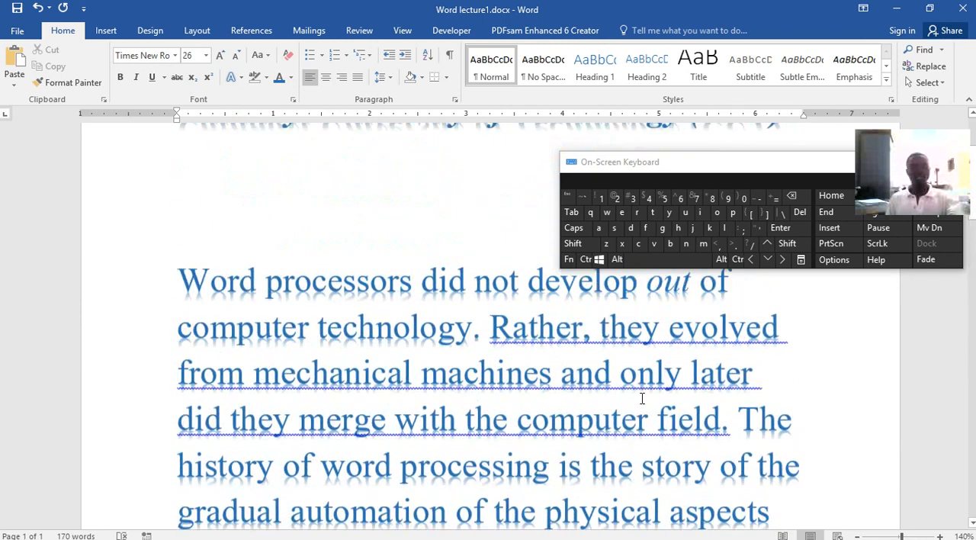
scroll(640, 397, "down", 15)
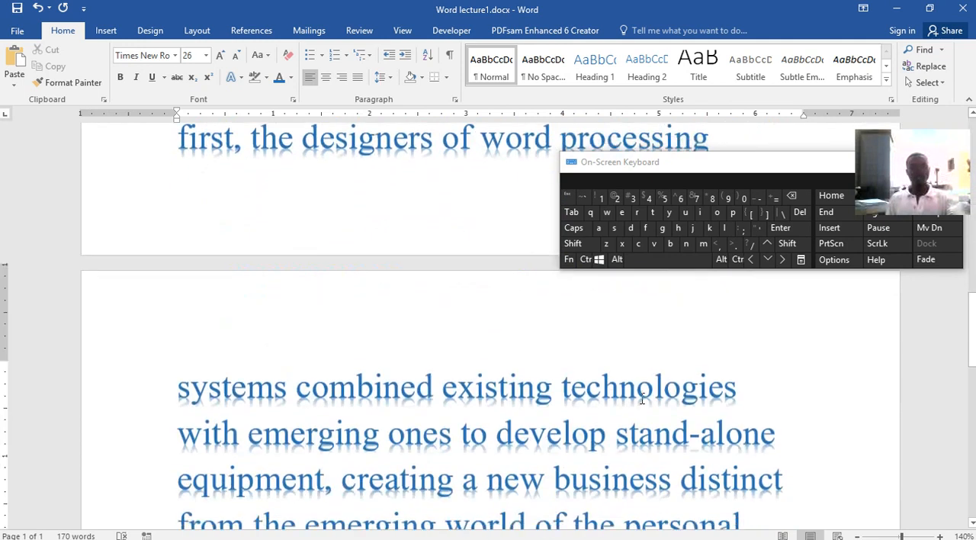
scroll(642, 398, "down", 3)
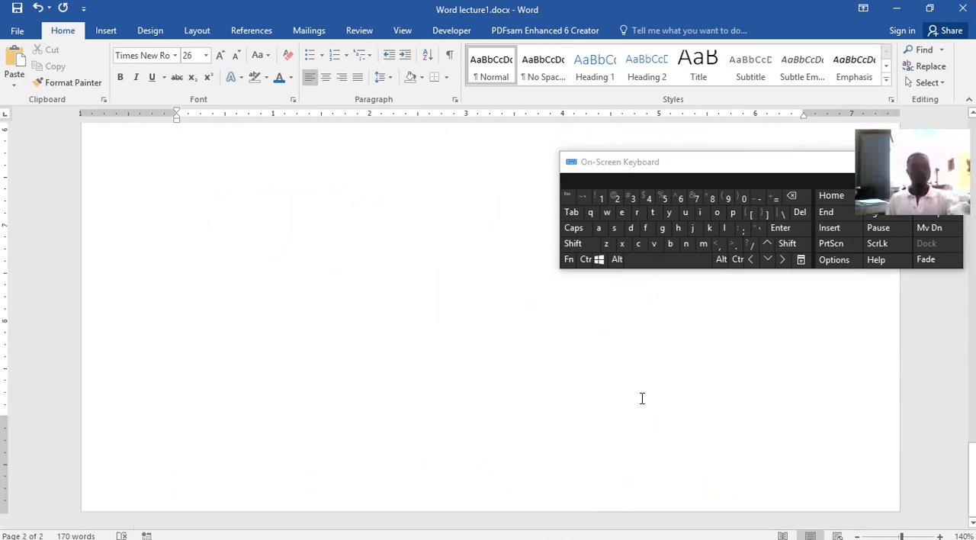
Set the whole pasted abstract paragraph's font colour to Automatic and its font size to 12
scroll(642, 398, "up", 2)
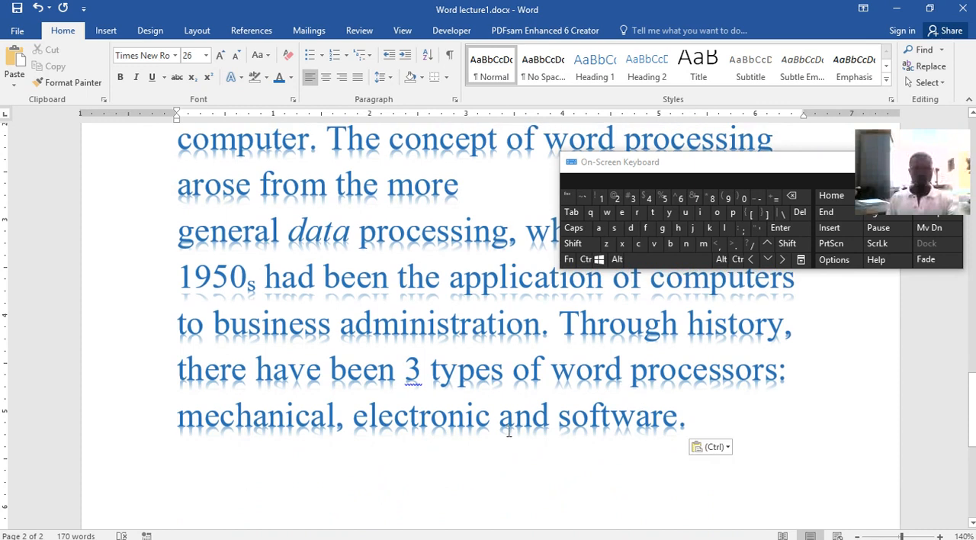
left_click_drag(686, 415, 181, 439)
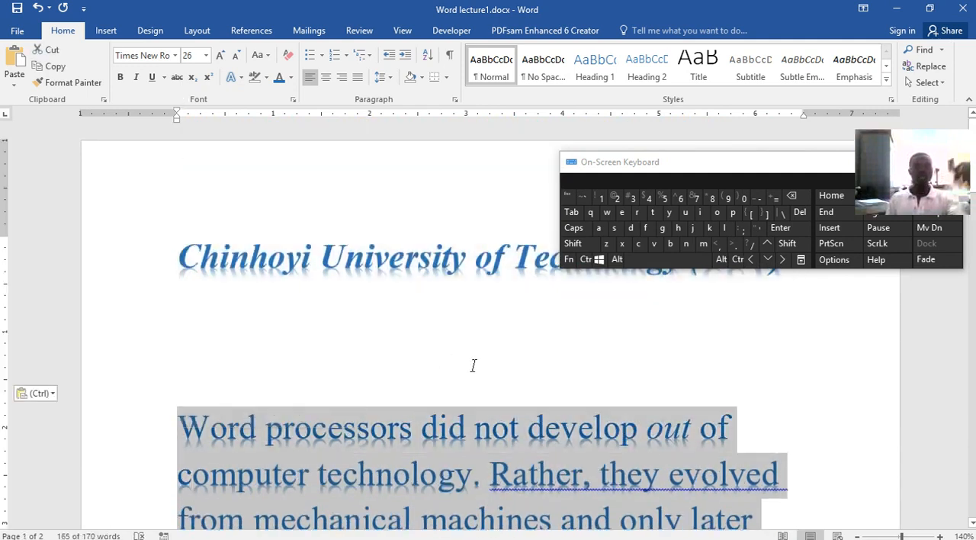
left_click(295, 82)
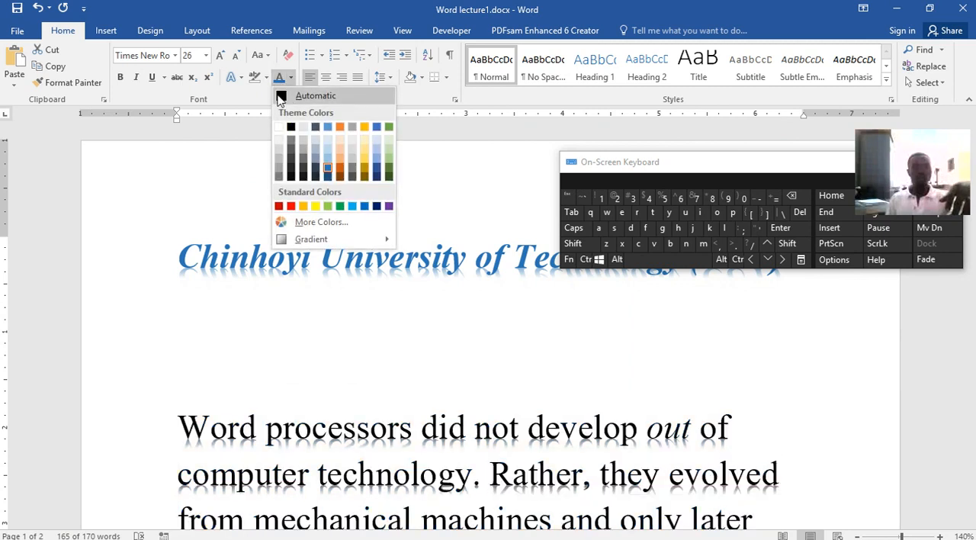
left_click(284, 95)
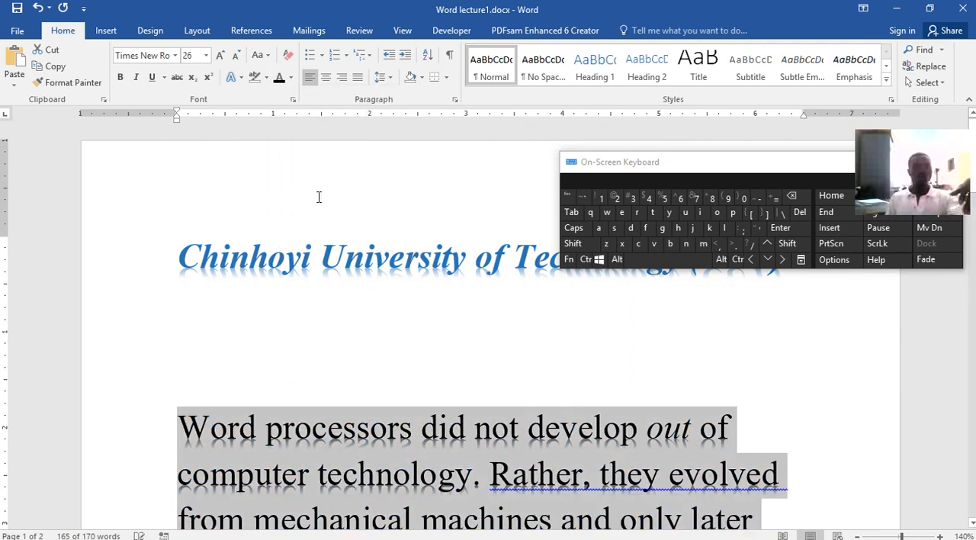
left_click(206, 55)
left_click(190, 126)
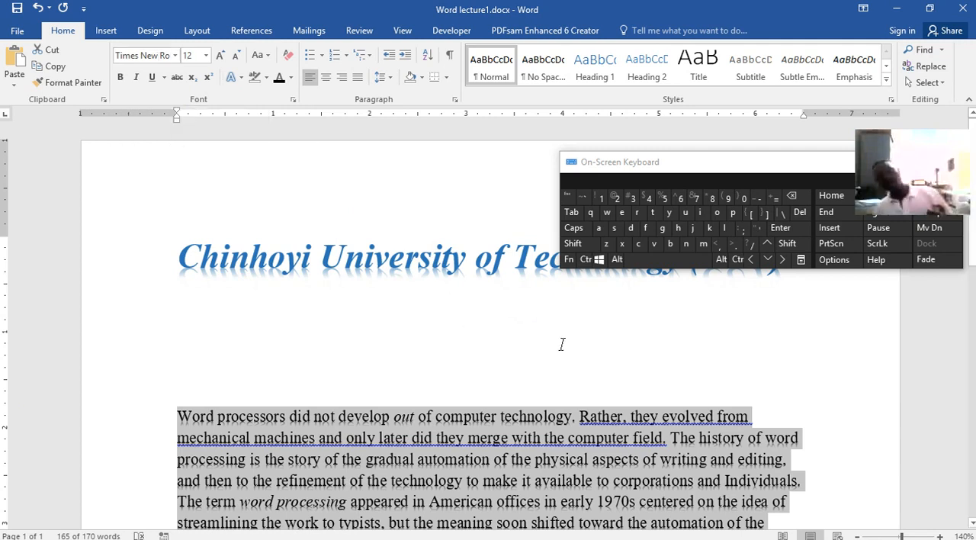
Try centred and right alignment on the abstract paragraph, and finish with it justified
scroll(537, 347, "down", 4)
scroll(547, 353, "up", 2)
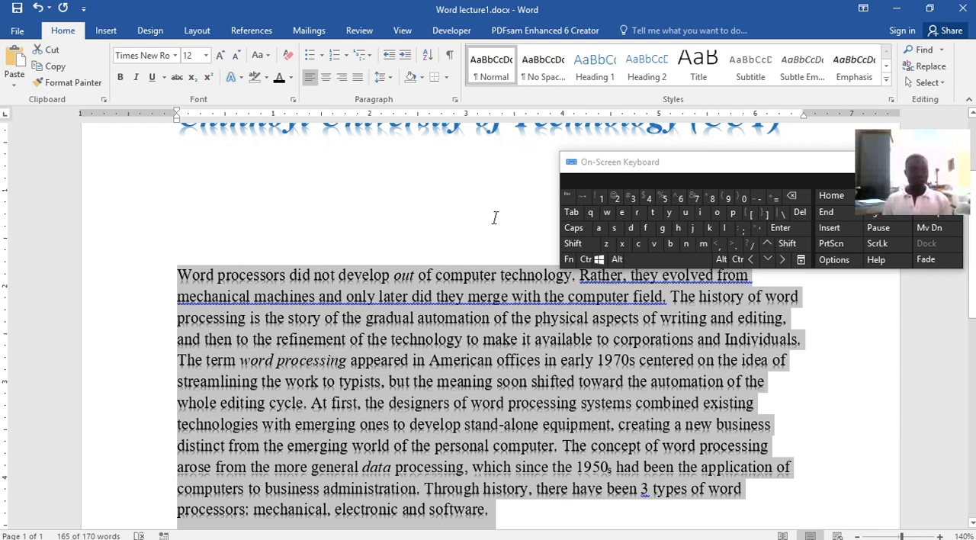
left_click(326, 77)
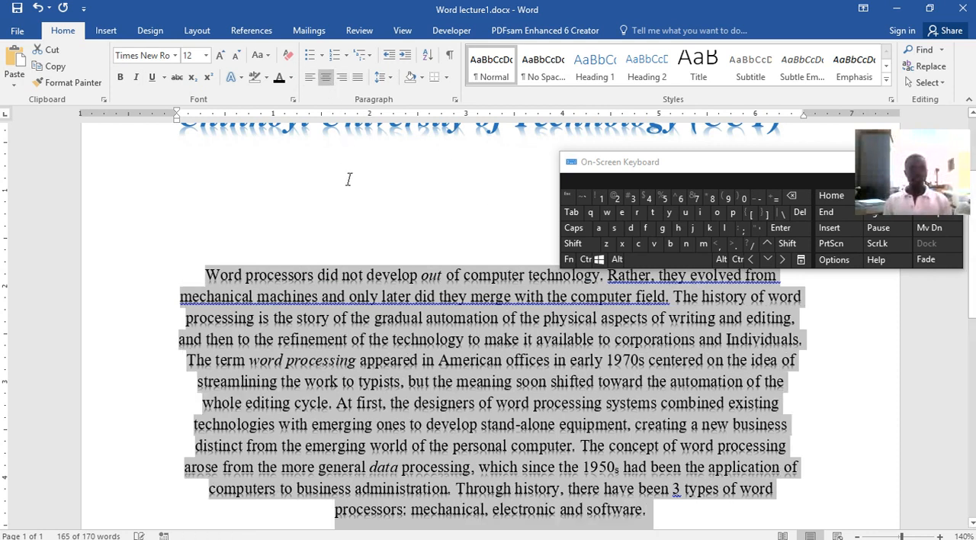
left_click(342, 77)
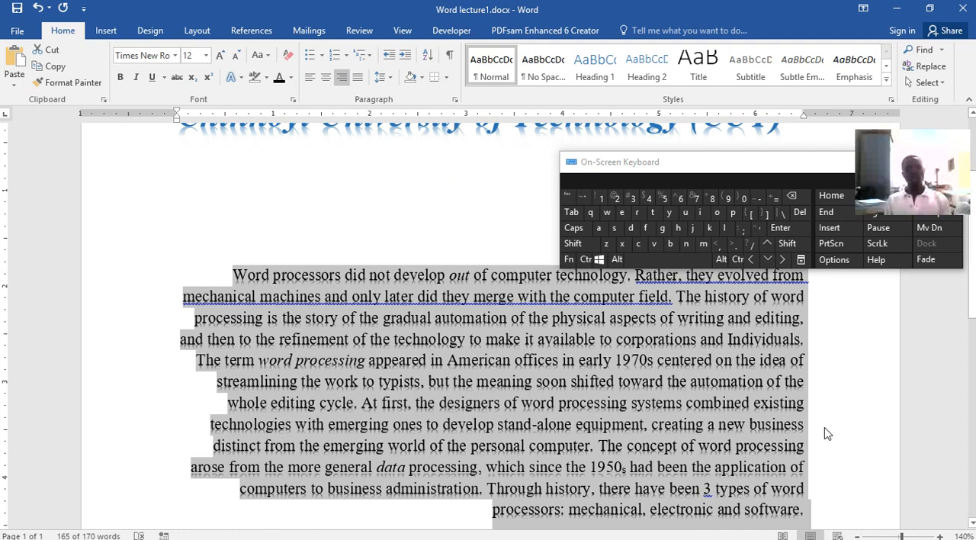
left_click(358, 77)
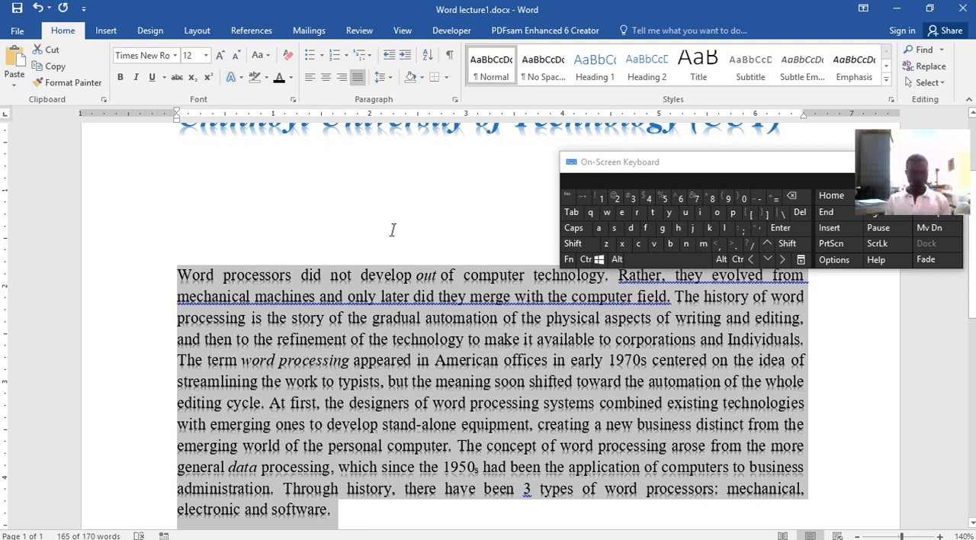
left_click(442, 298)
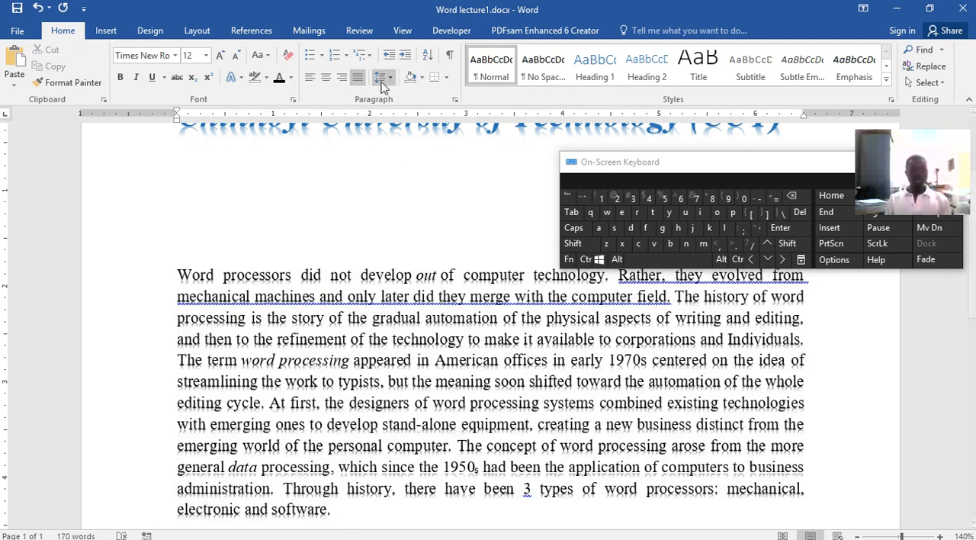
Apply Light Green shading behind the whole abstract paragraph
left_click(422, 77)
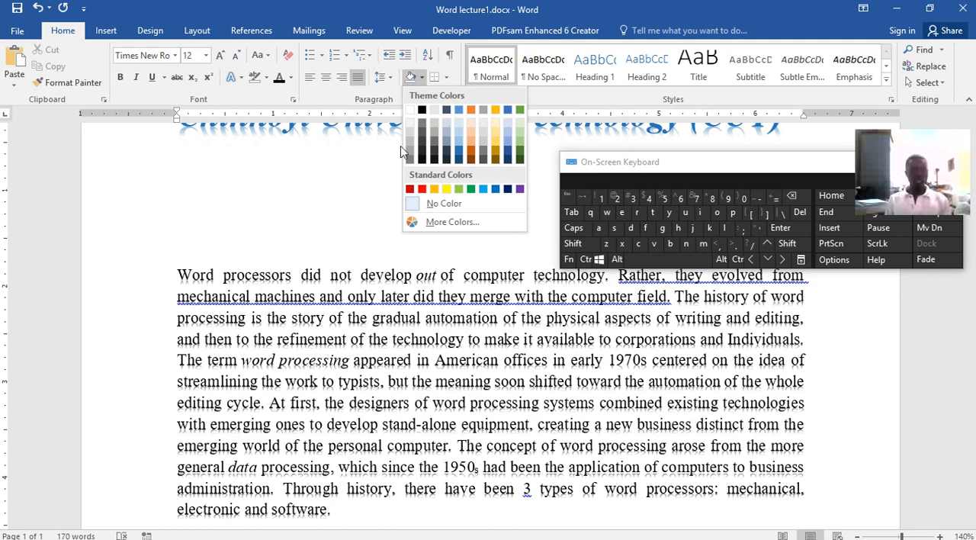
left_click(162, 278)
left_click_drag(180, 275, 465, 513)
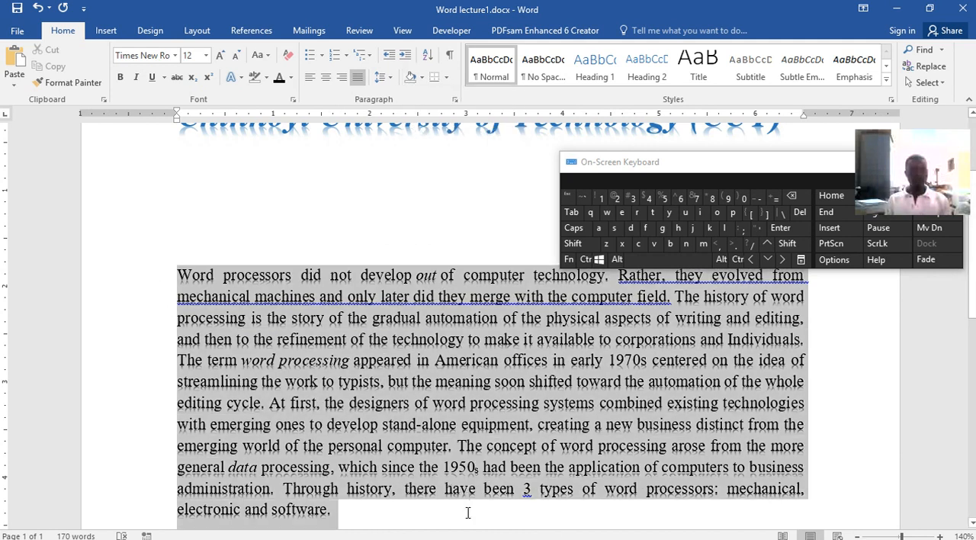
left_click(421, 77)
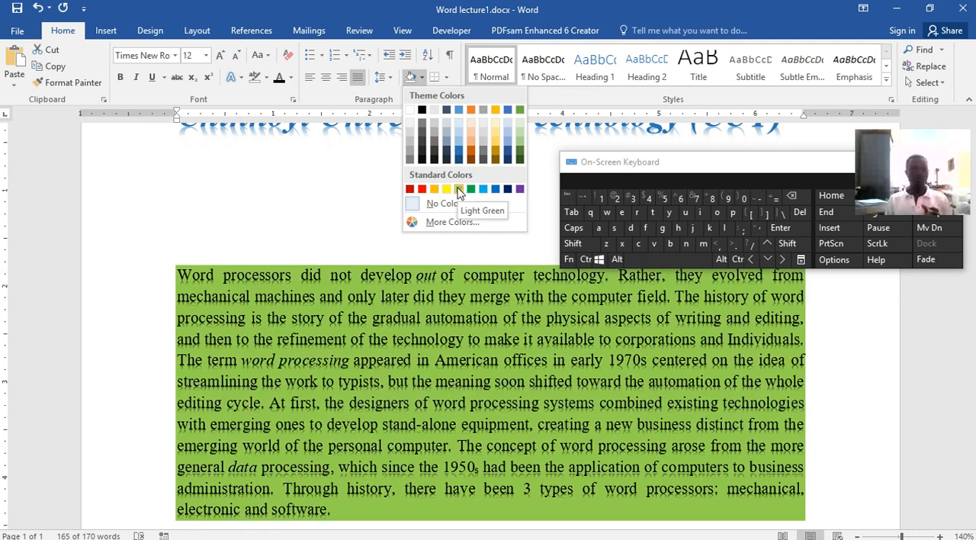
left_click(458, 189)
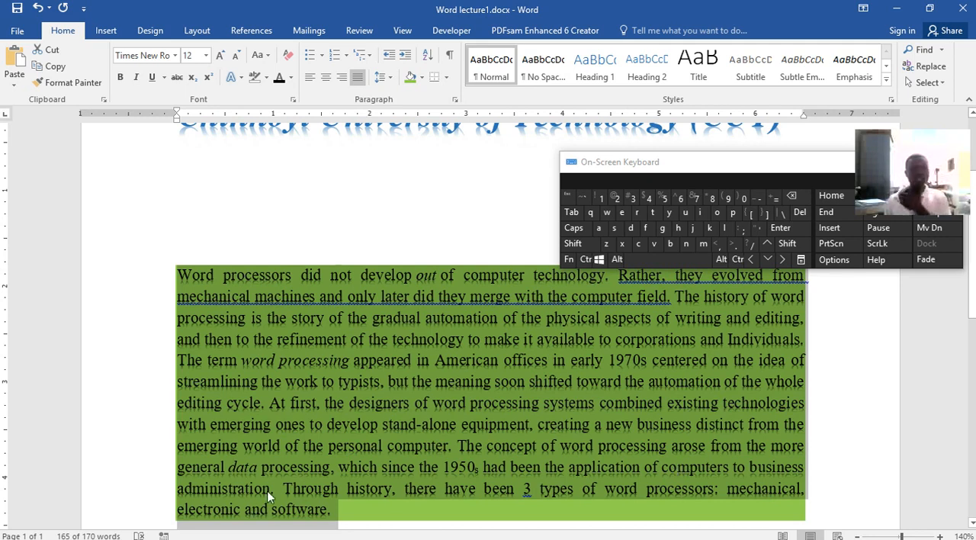
Apply the first preset text effect to the shaded abstract paragraph in place of its reflection effect
left_click(234, 77)
left_click(243, 110)
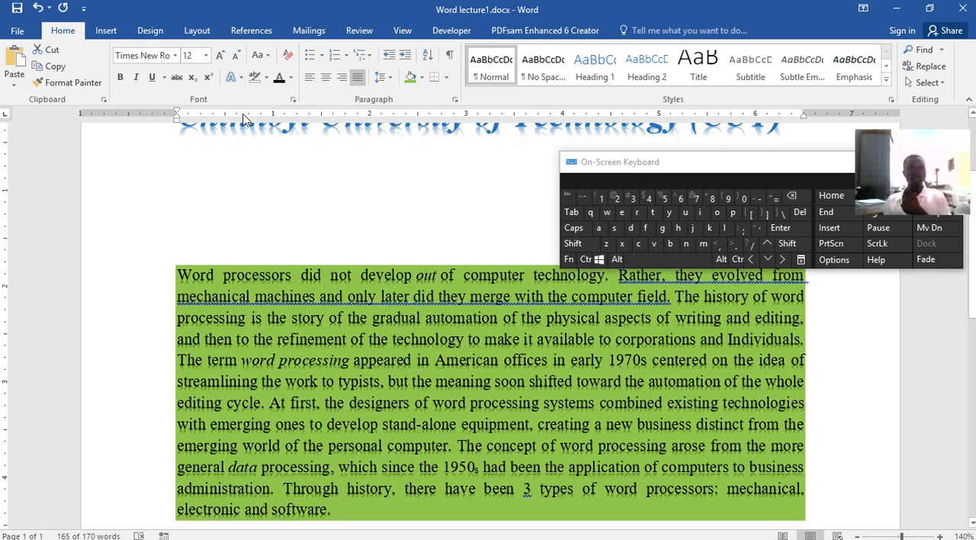
left_click(548, 364)
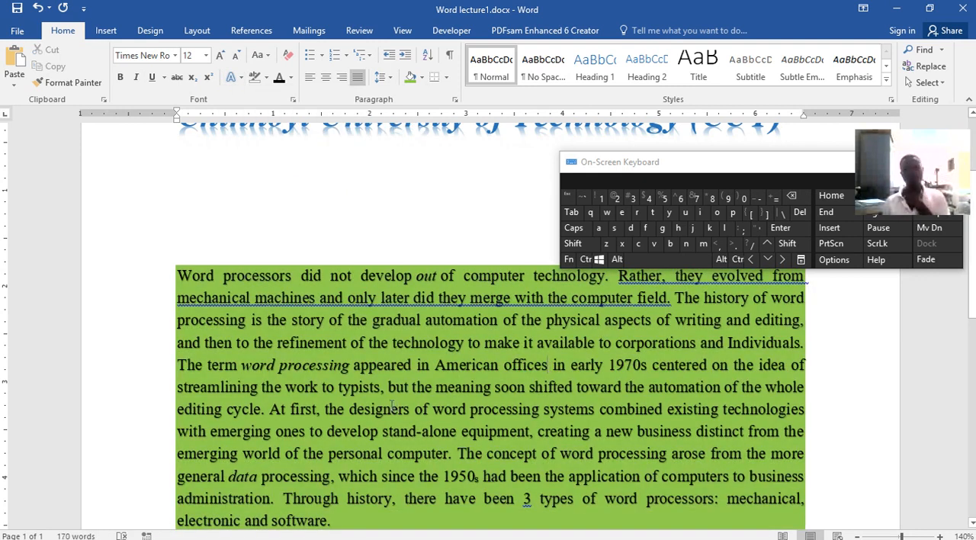
Apply All Borders to the green-shaded abstract paragraph, and look through the other border options
left_click(446, 79)
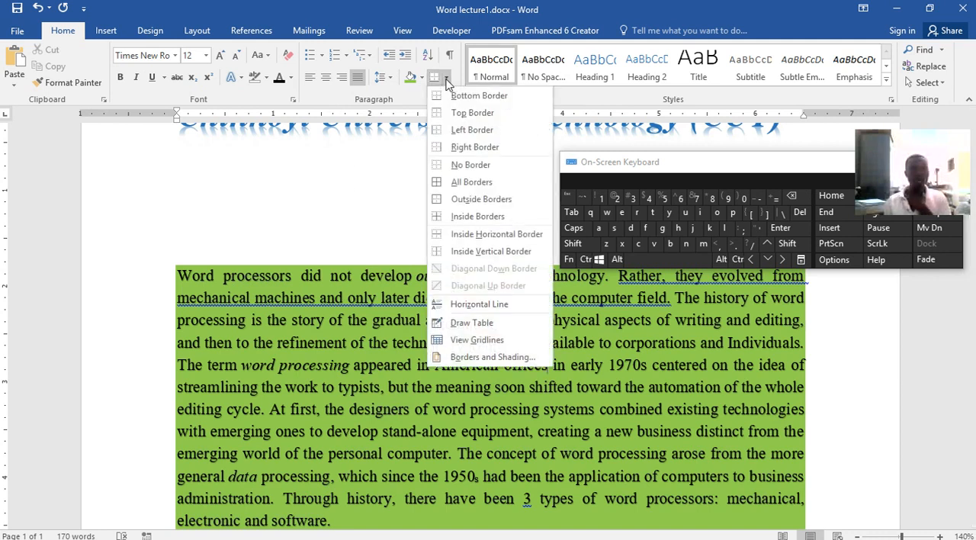
left_click(452, 182)
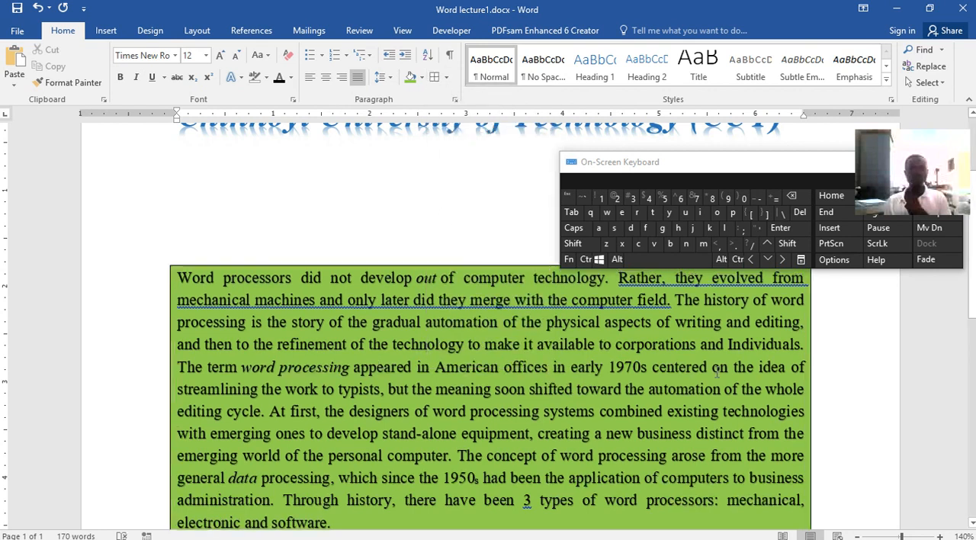
left_click(445, 78)
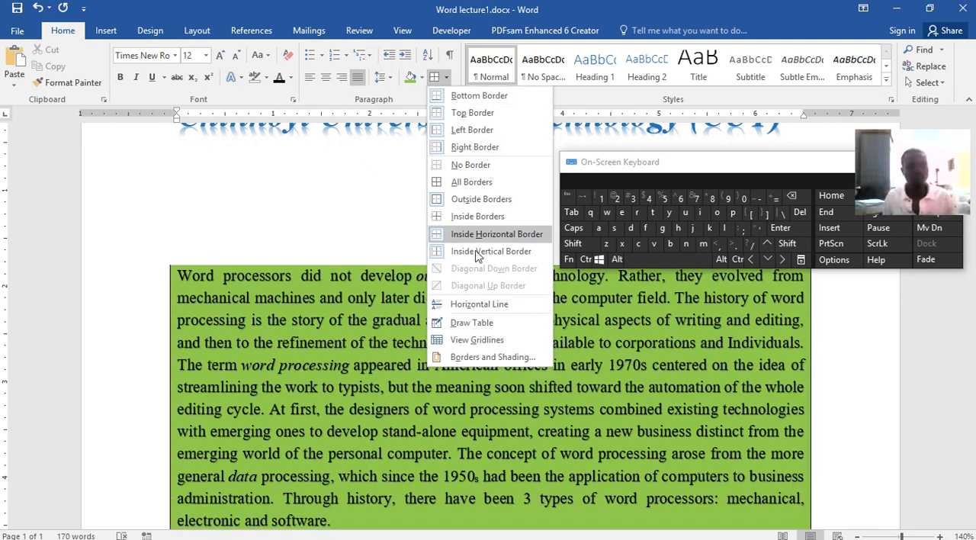
left_click(387, 244)
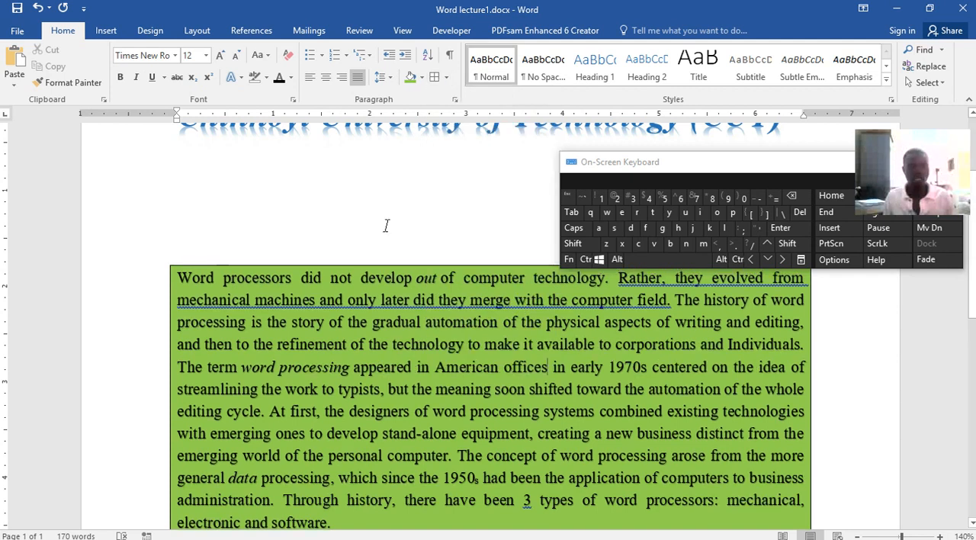
Set the abstract paragraph's line spacing to 1.15
left_click(391, 79)
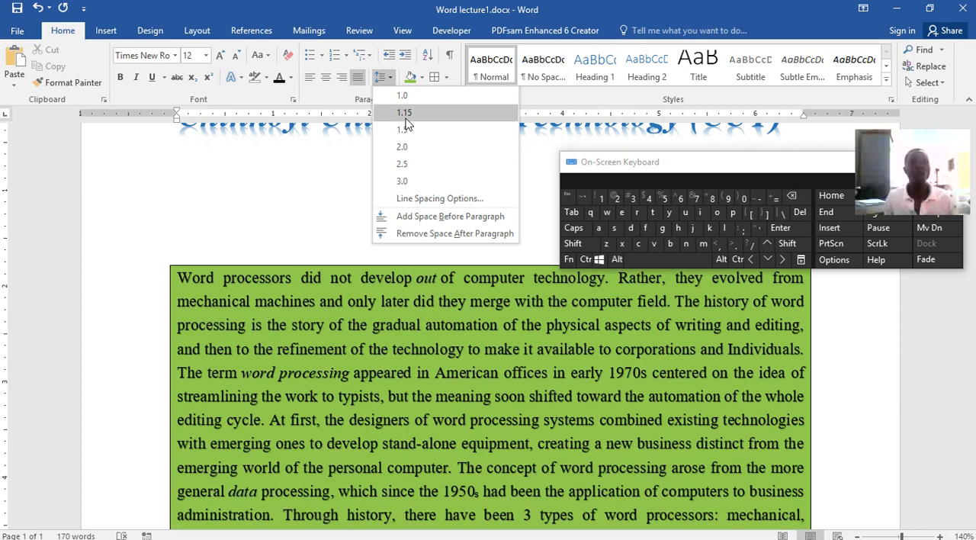
left_click(405, 118)
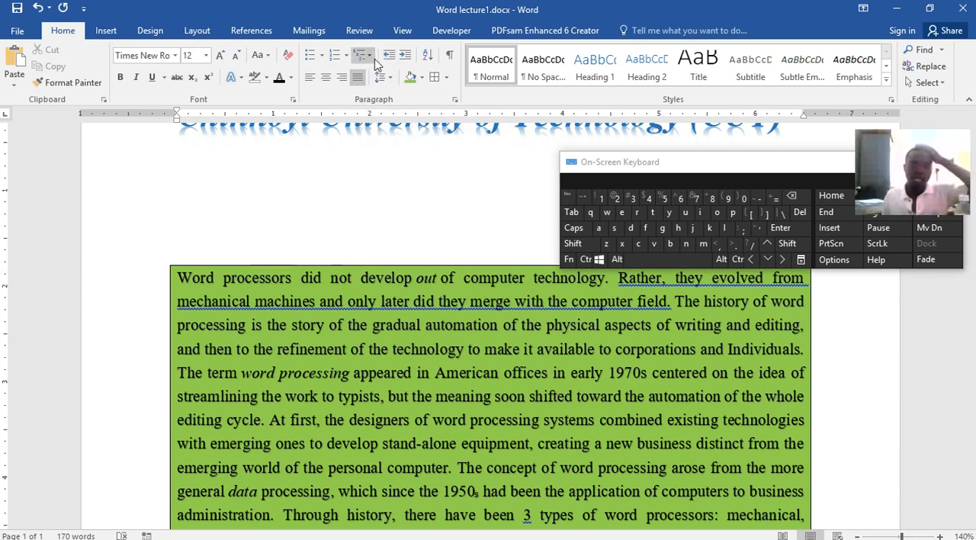
left_click(342, 239)
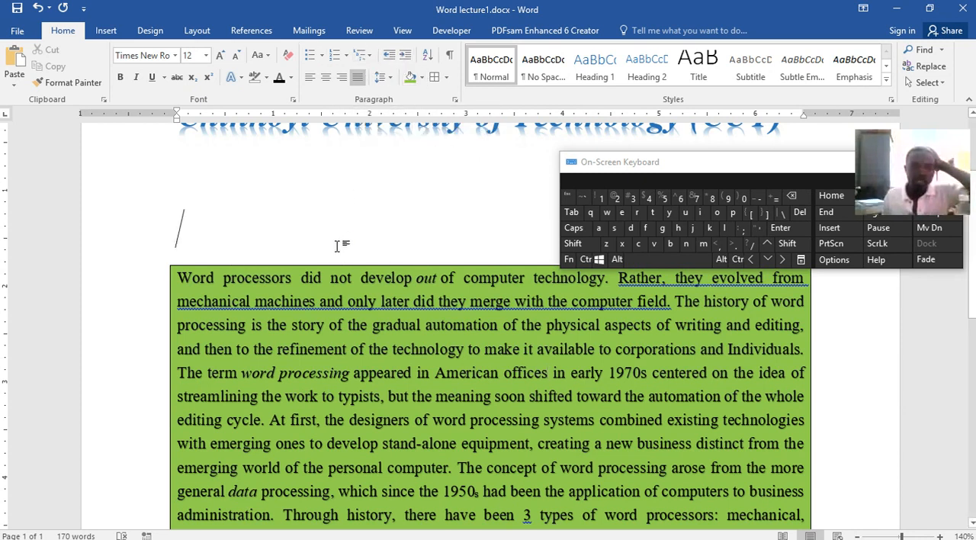
Try decreasing the abstract paragraph's indent with its first four lines selected
left_click_drag(177, 279, 801, 349)
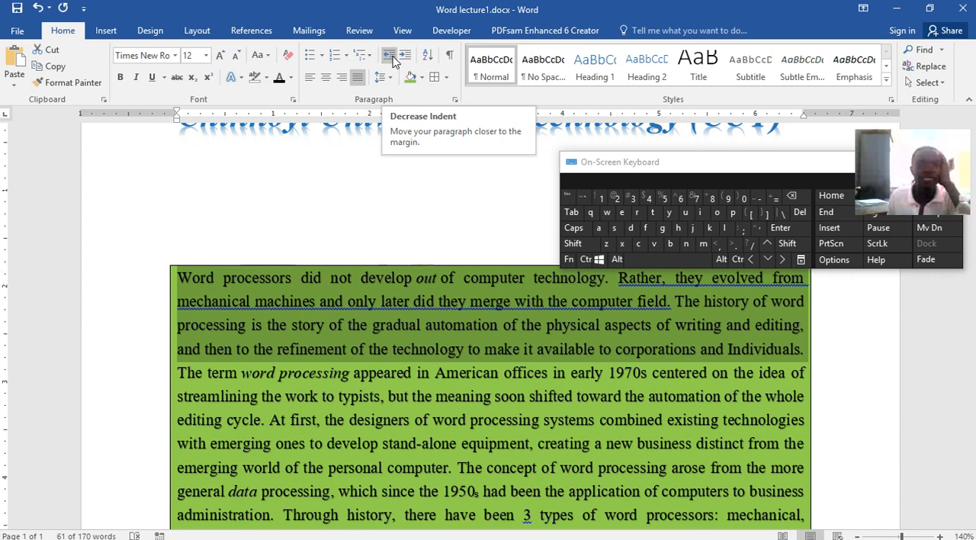
left_click(394, 59)
left_click(393, 59)
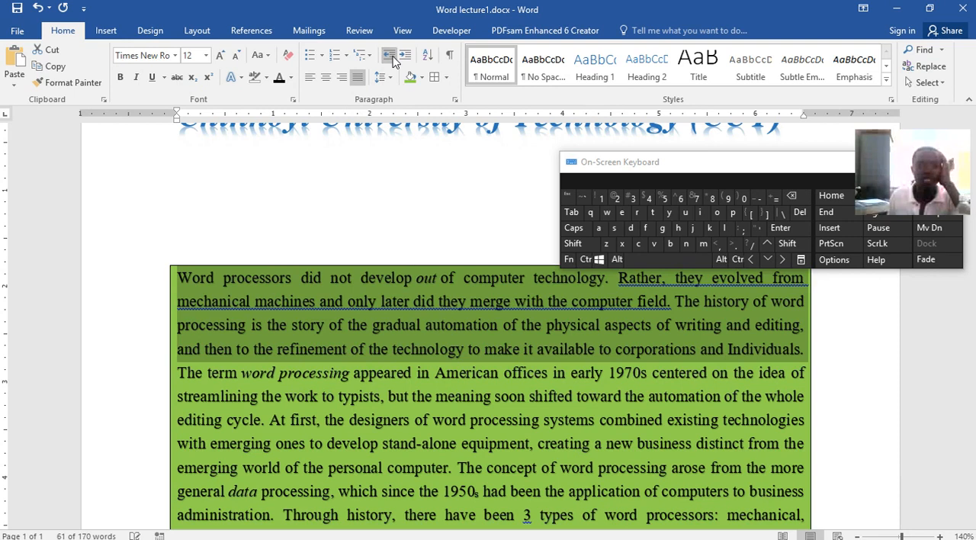
left_click(154, 284)
Increase the whole abstract paragraph's left indent in steps up to the 4-inch ruler mark
left_click_drag(178, 280, 438, 402)
left_click(405, 56)
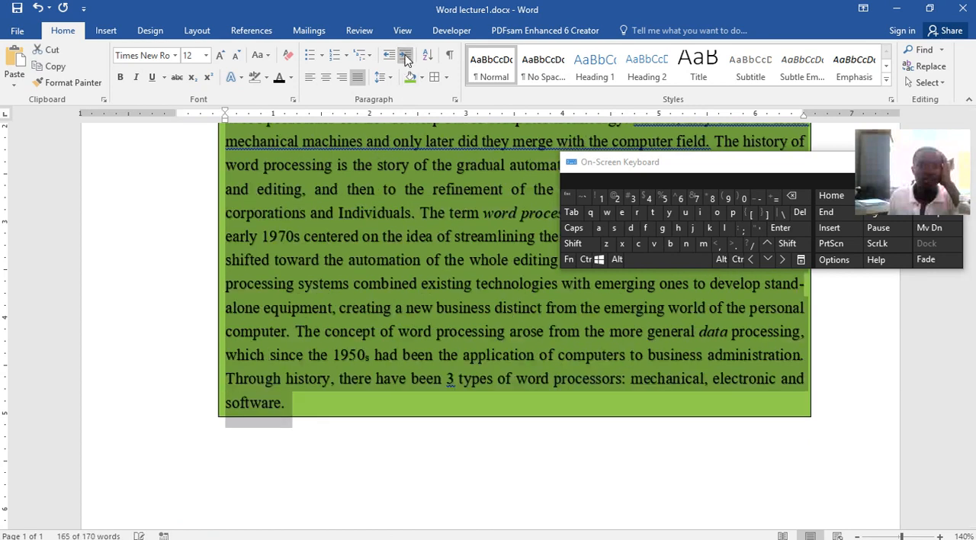
left_click(405, 56)
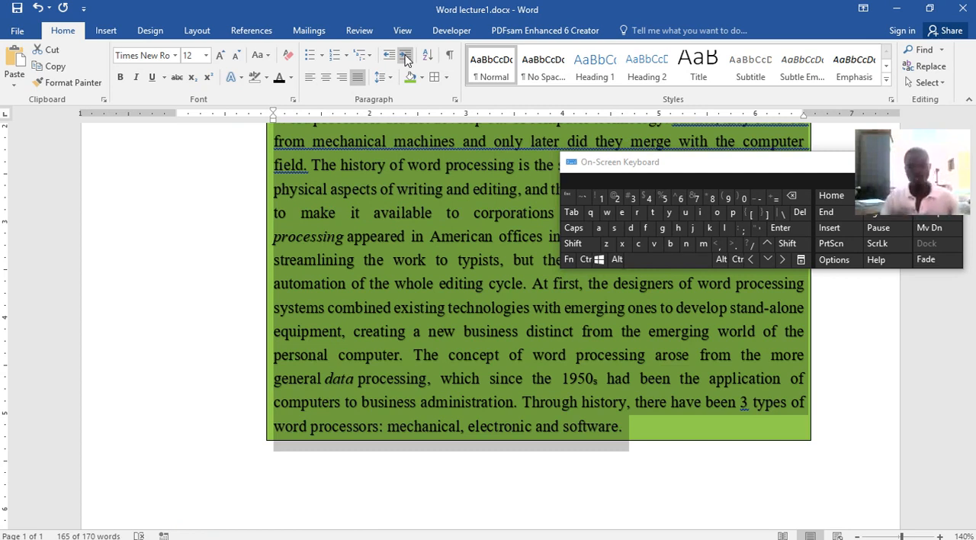
left_click(405, 57)
left_click(405, 57)
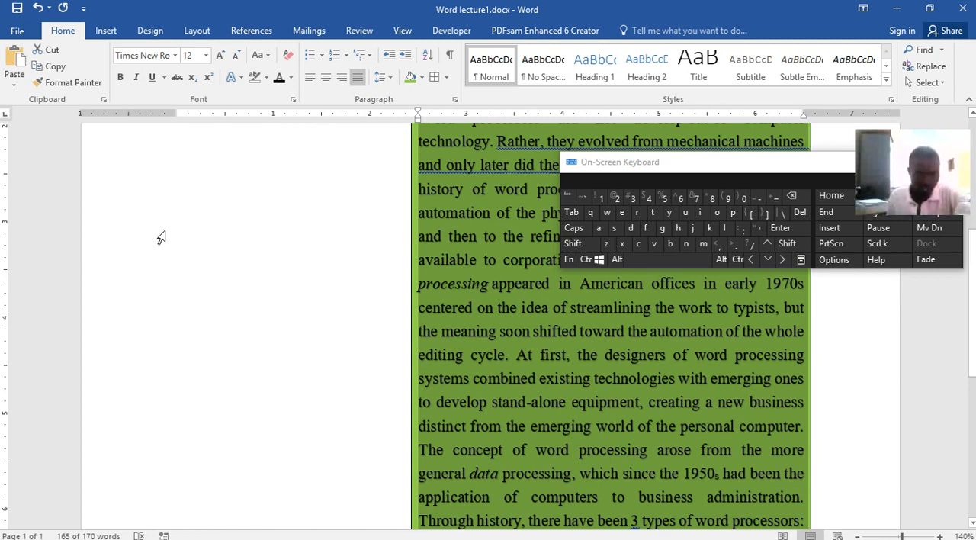
left_click(406, 58)
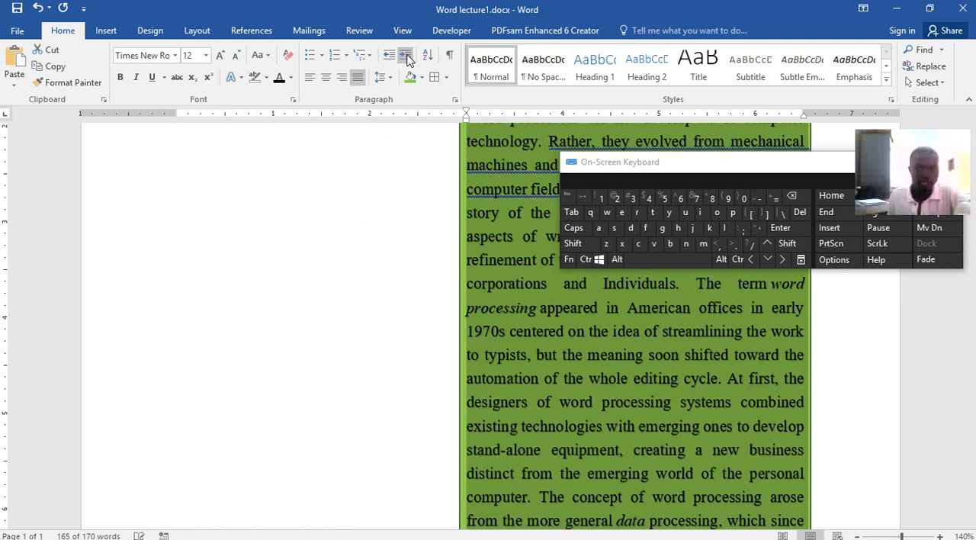
left_click(406, 57)
scroll(530, 311, "down", 4)
scroll(530, 311, "down", 3)
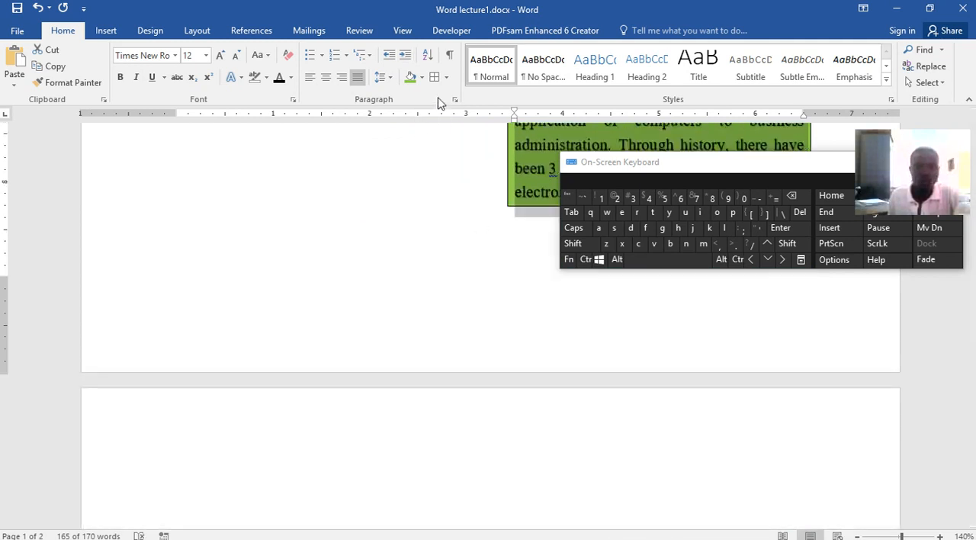
left_click(407, 57)
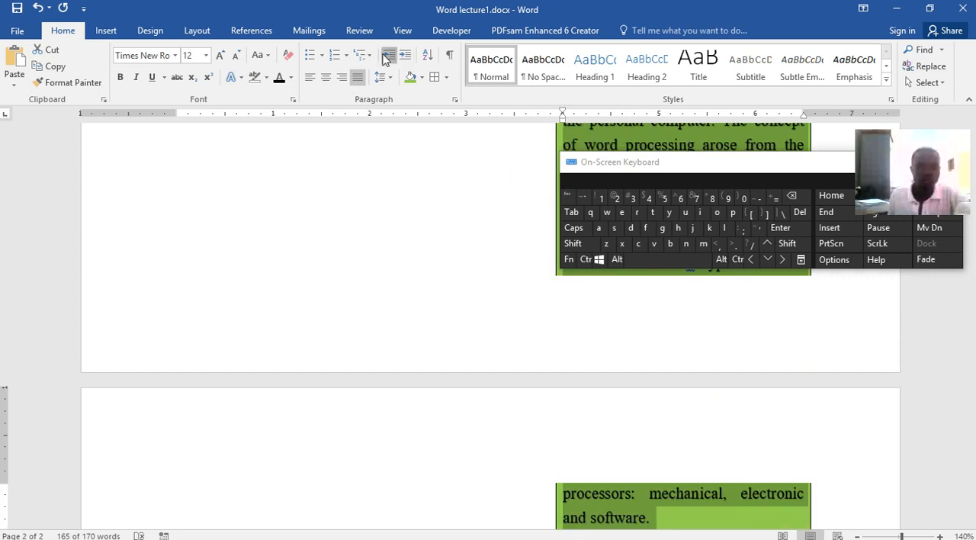
Decrease the abstract paragraph's indent back to the left margin, and try adjusting it with the ruler's indent marker
left_click(387, 58)
left_click(387, 57)
left_click(386, 58)
left_click(387, 58)
left_click(387, 58)
left_click(386, 58)
left_click(387, 58)
left_click(386, 58)
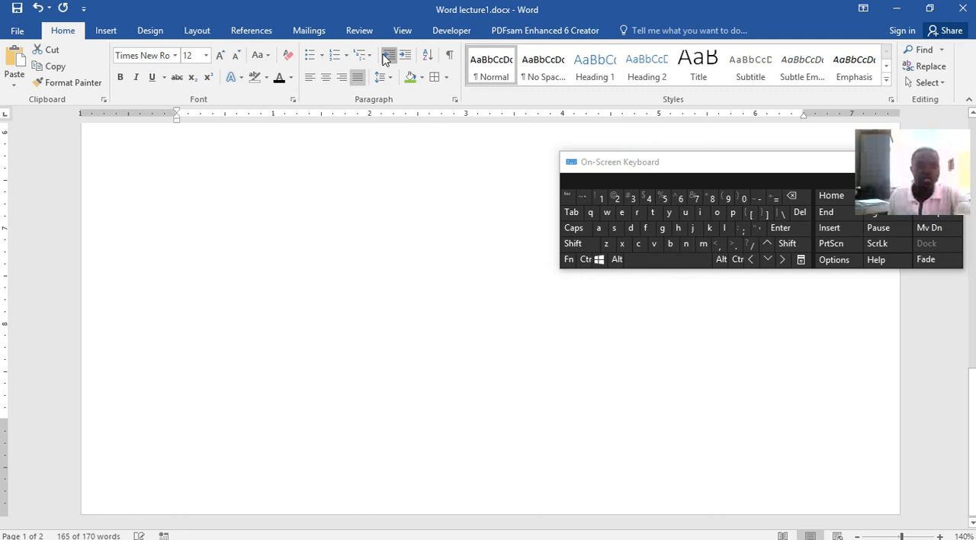
scroll(355, 229, "up", 5)
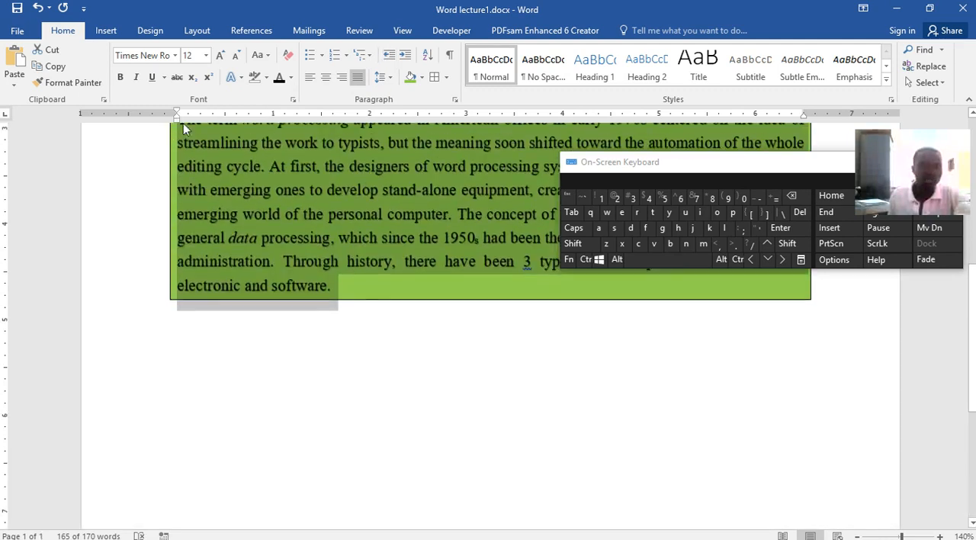
mouse_move(181, 118)
left_mouse_down()
mouse_move(89, 120)
mouse_move(207, 134)
mouse_move(180, 135)
left_mouse_up()
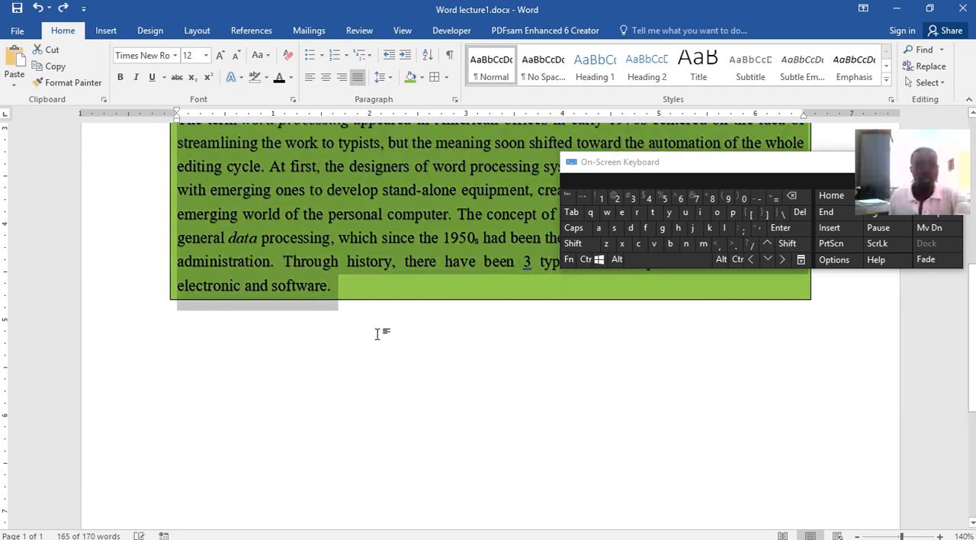
scroll(418, 401, "up", 5)
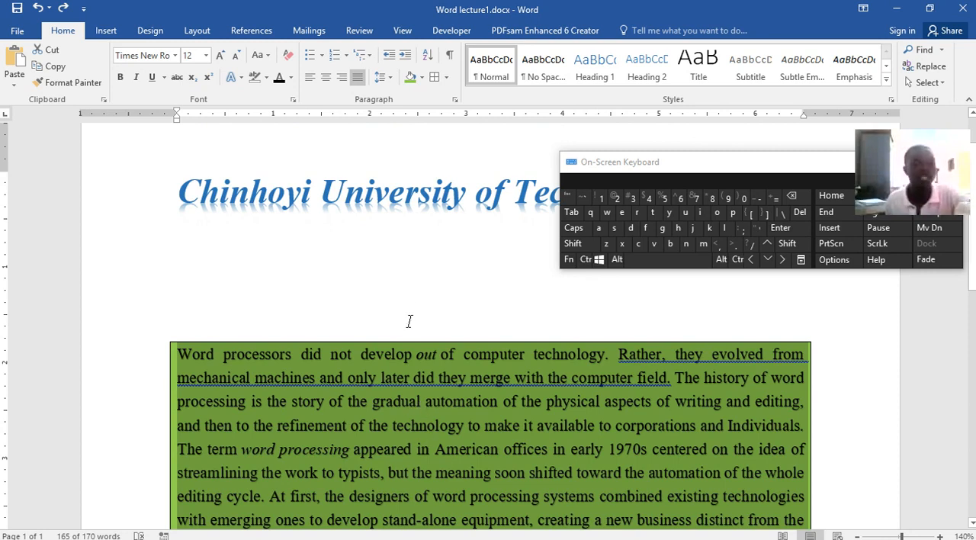
Add the heading line "Fruit" directly below the shaded abstract paragraph and start a new line under it
scroll(419, 311, "down", 7)
left_click(420, 311)
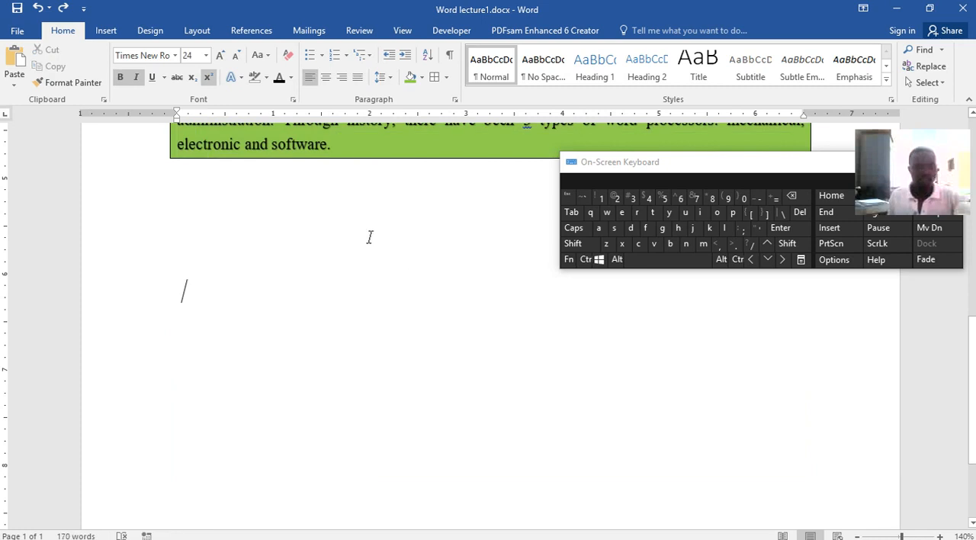
left_click(202, 192)
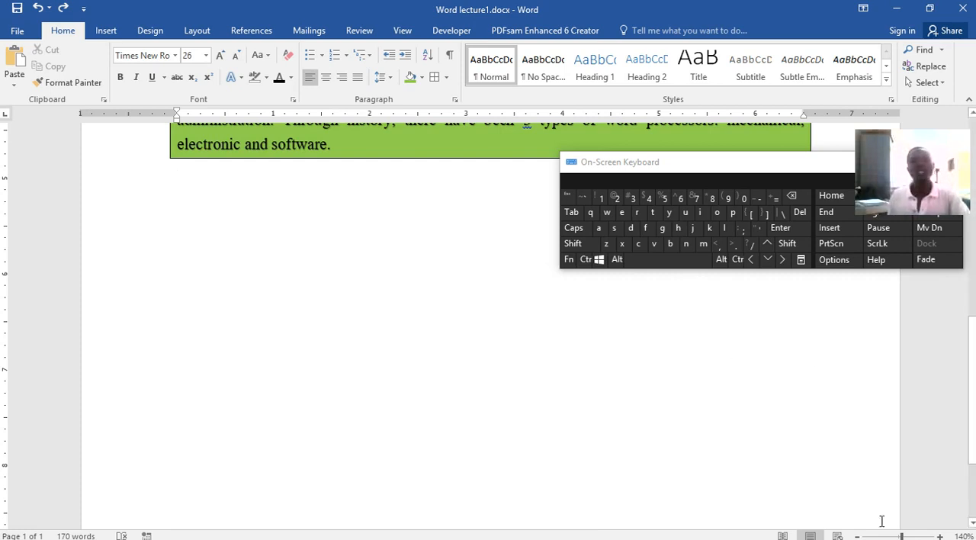
type("Fruit")
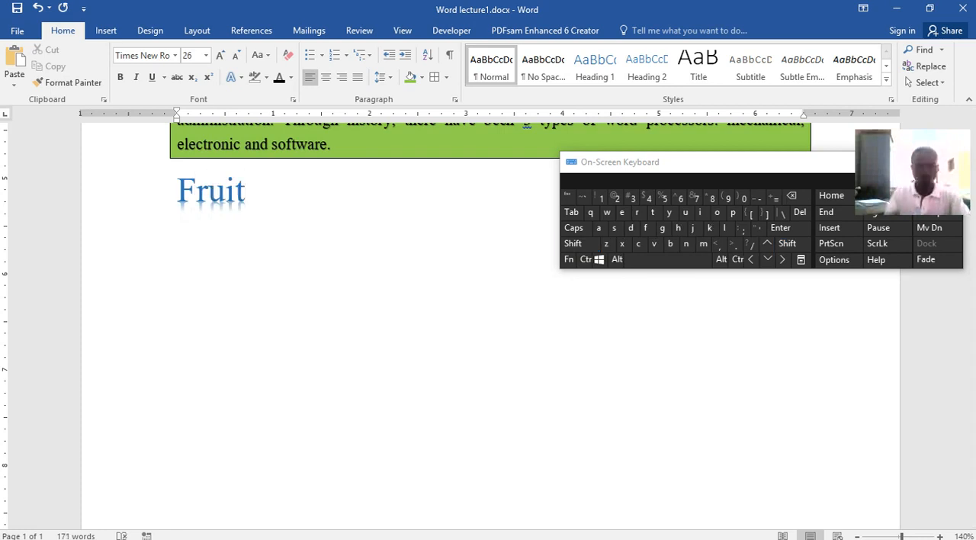
key("Return")
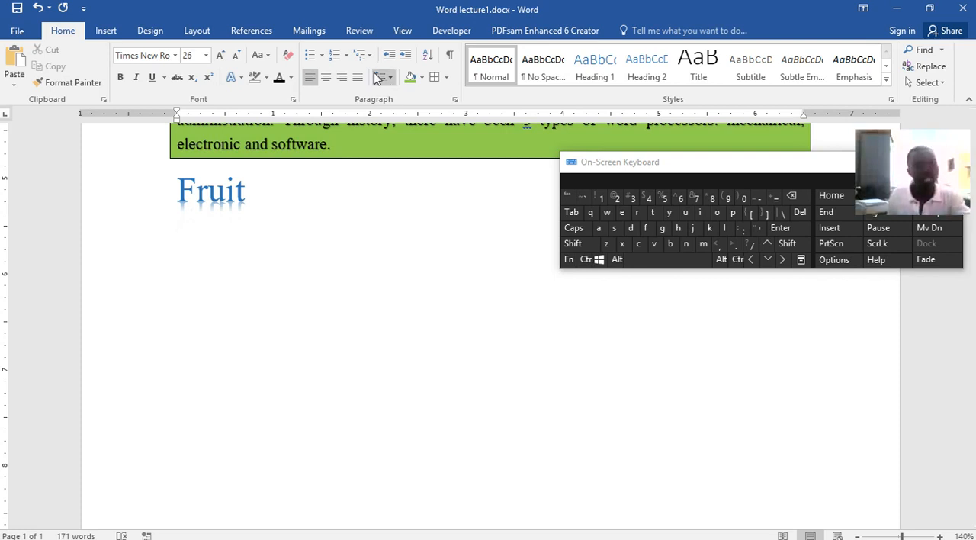
Create a list with four-diamond bullets under Fruit containing Apple, Banana, Mango and Orange, and save the document
left_click(323, 57)
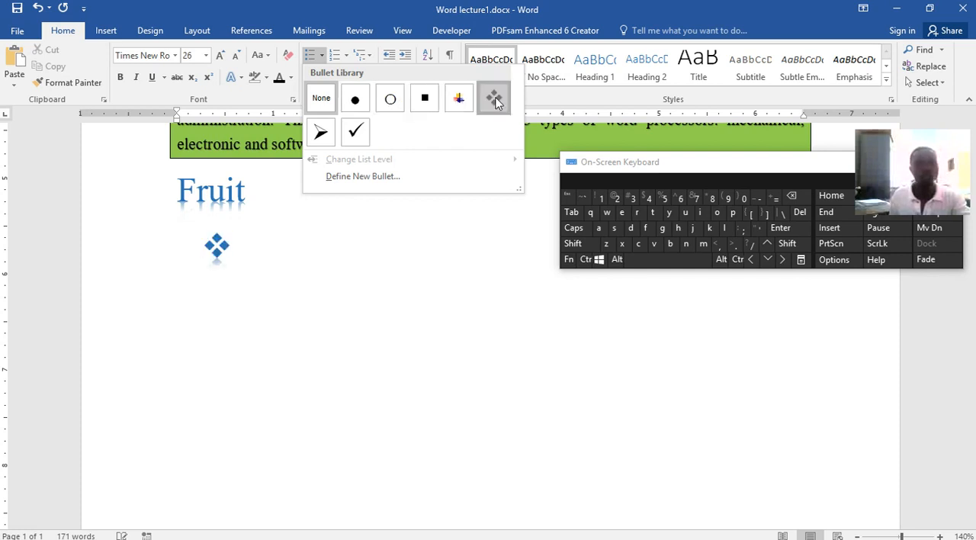
left_click(494, 99)
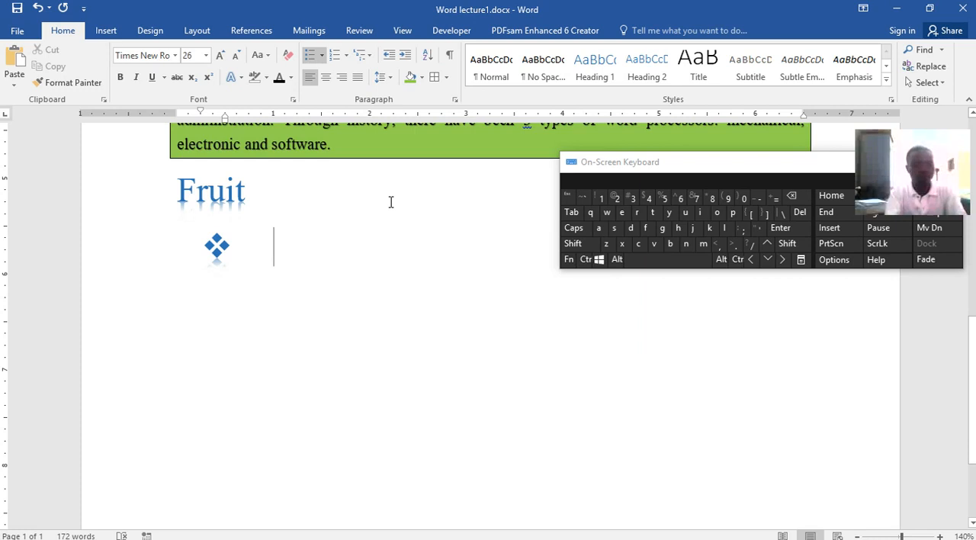
type("Apple")
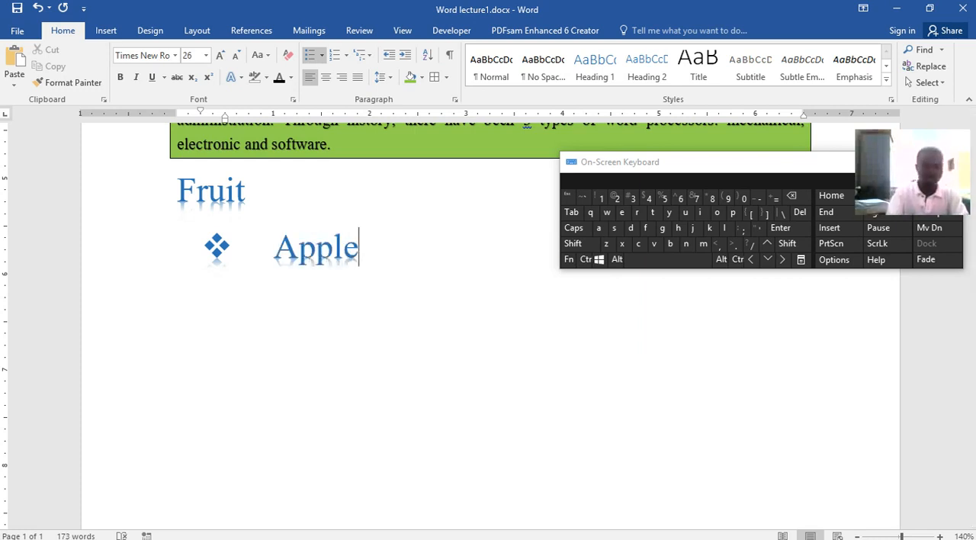
key("Return")
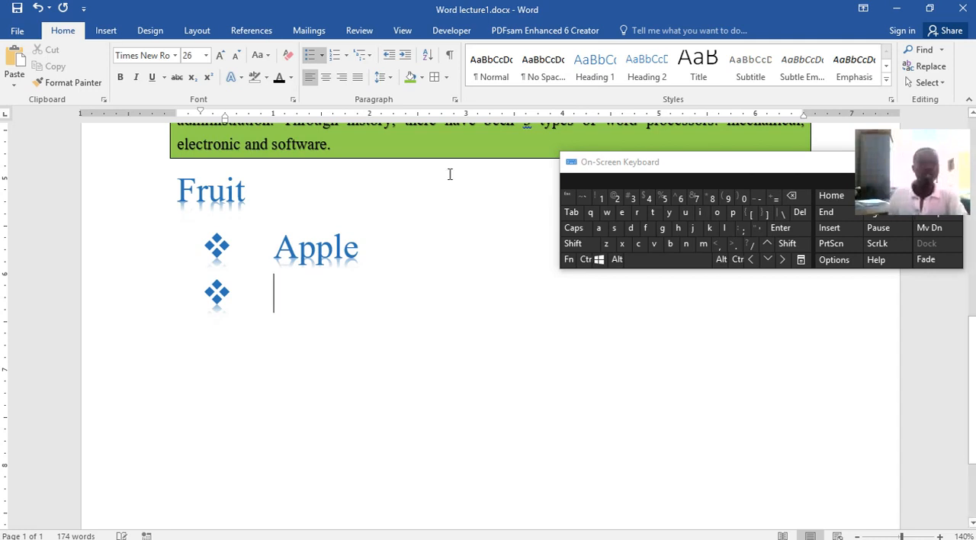
key("shift")
type("Banana")
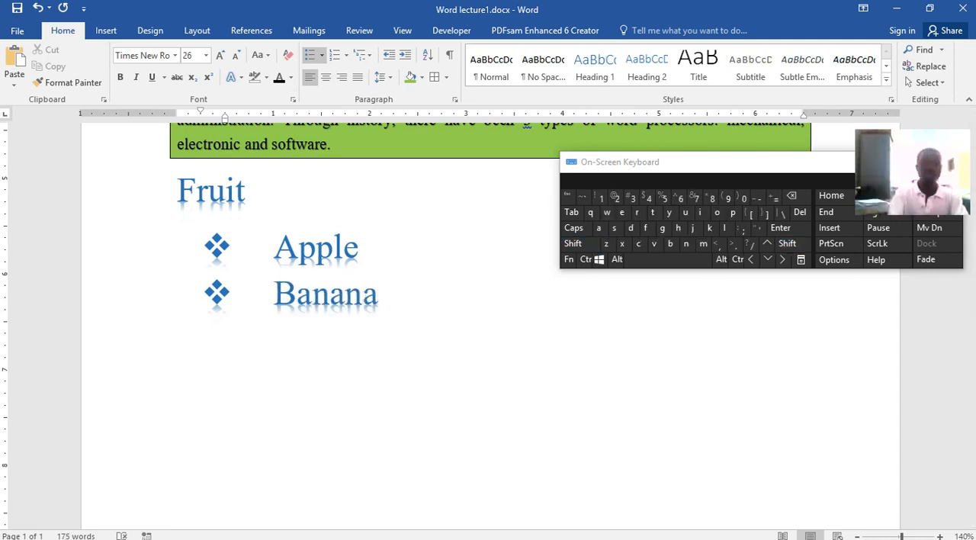
key("Return")
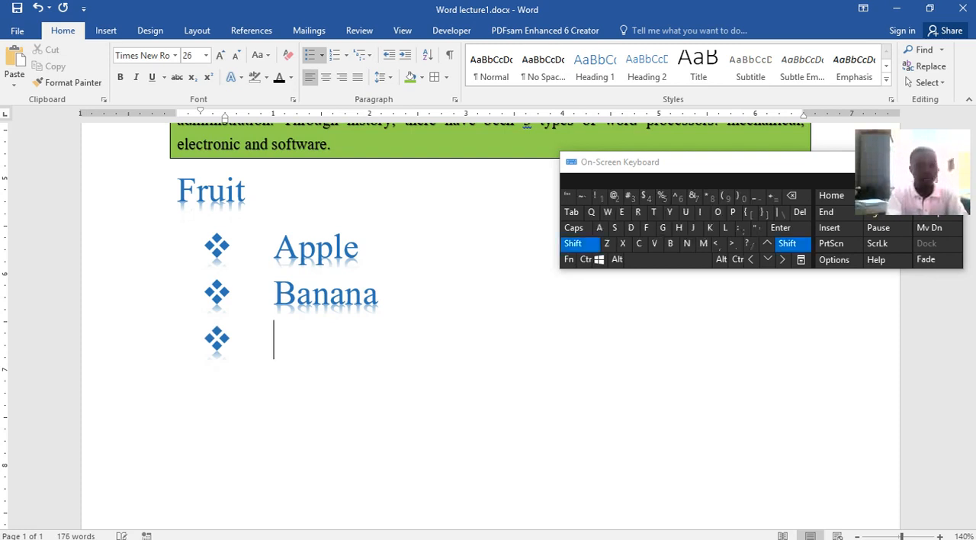
type("Mango")
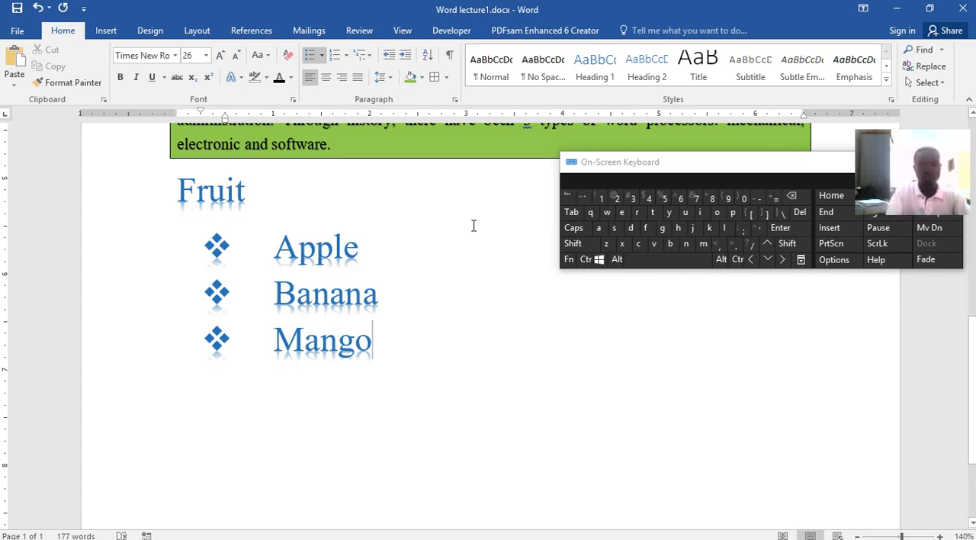
key("Return")
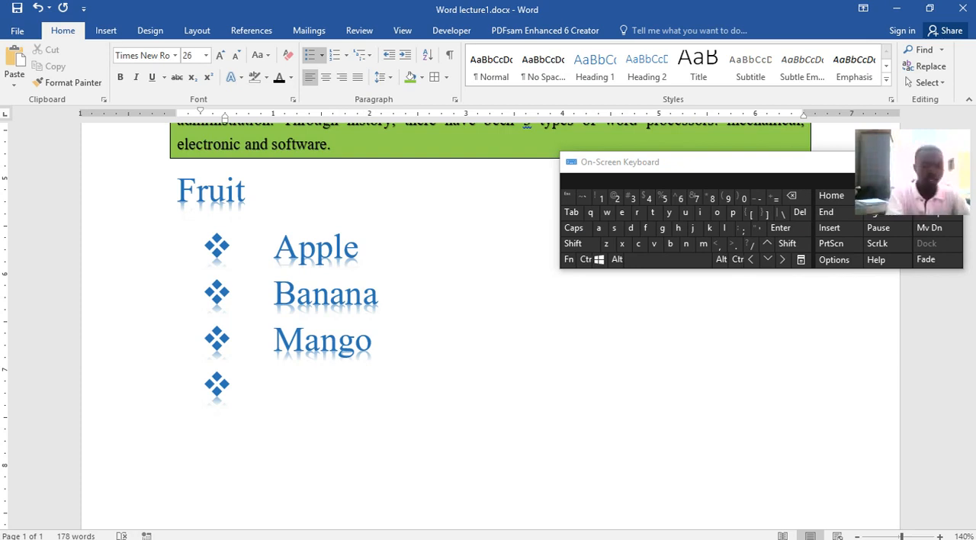
type("Oran")
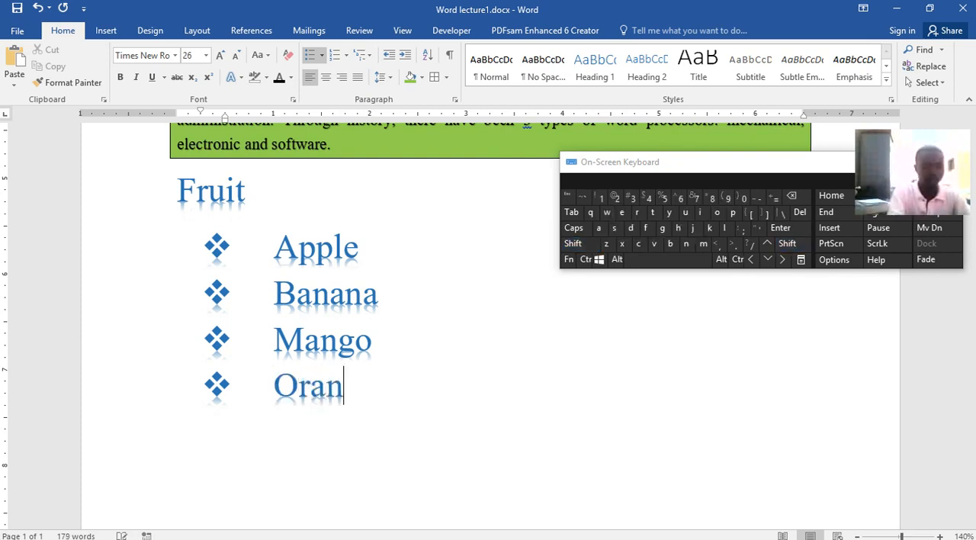
type("ge")
key("ctrl+s")
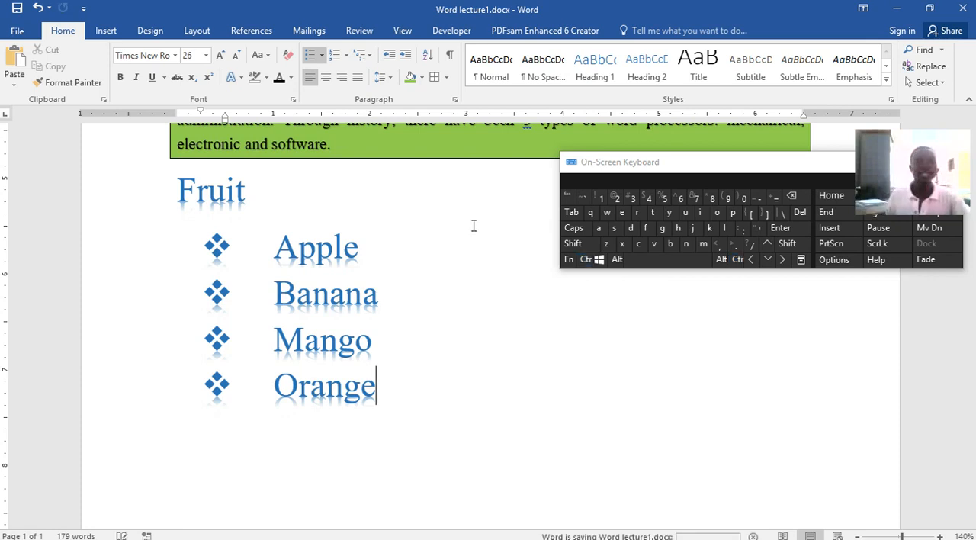
Convert the four bulleted fruit items into a numbered list in the 1., 2., 3. format
left_click_drag(378, 389, 259, 265)
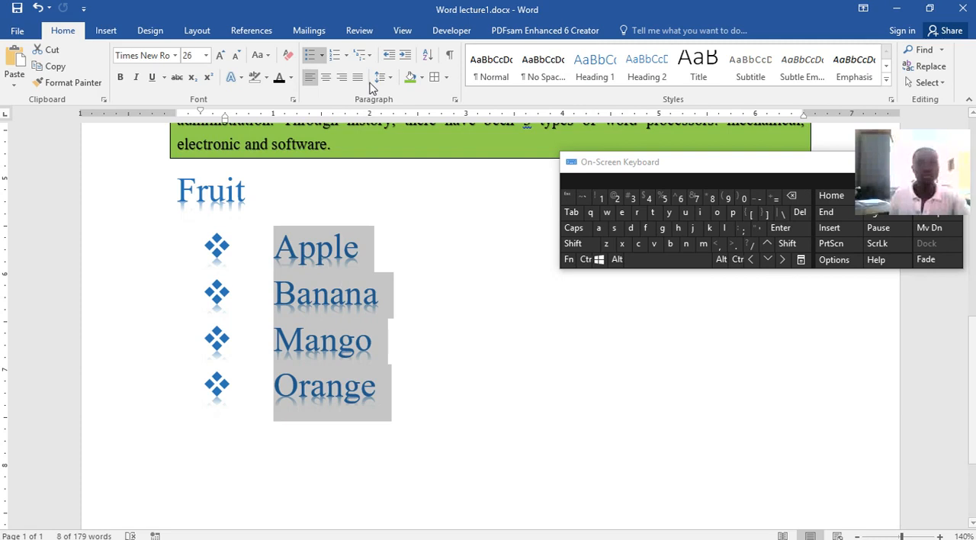
left_click(419, 425)
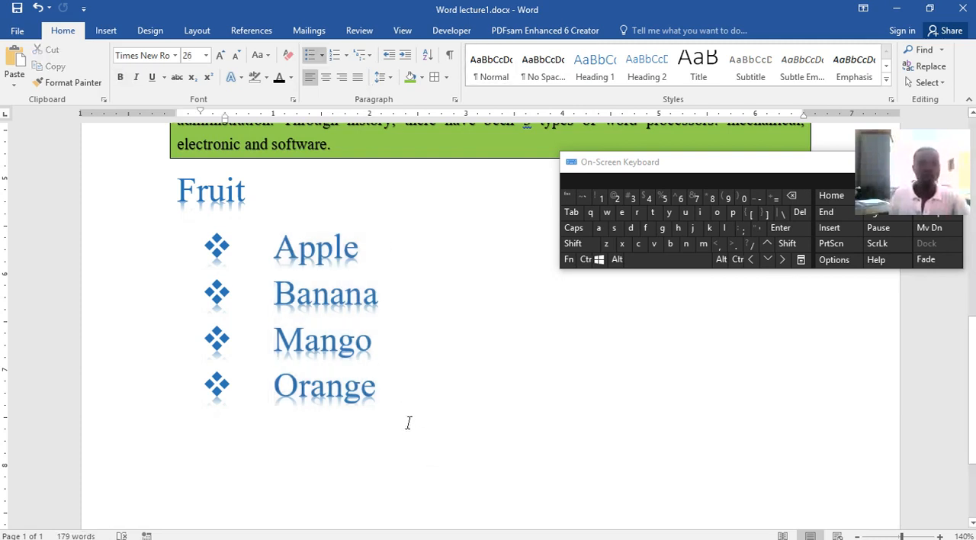
left_click_drag(375, 393, 217, 260)
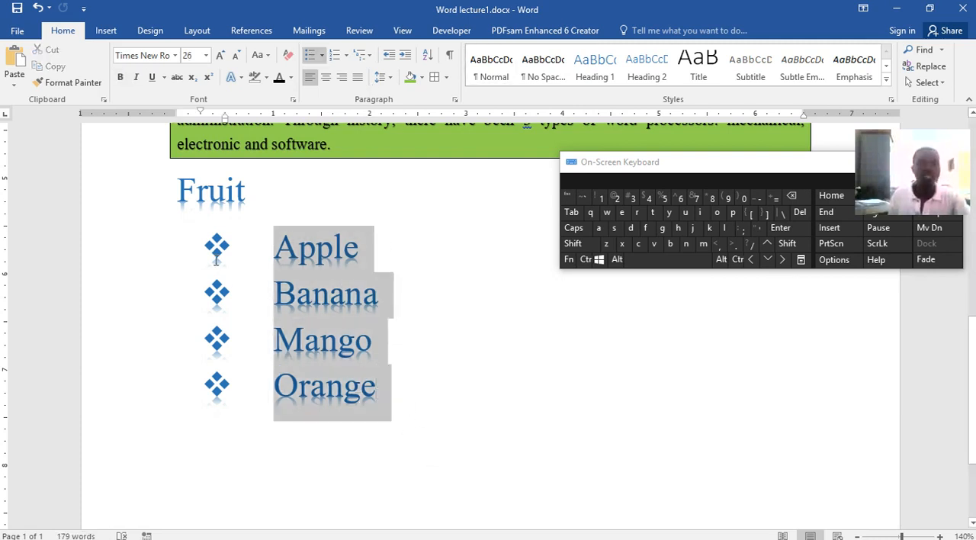
left_click(346, 55)
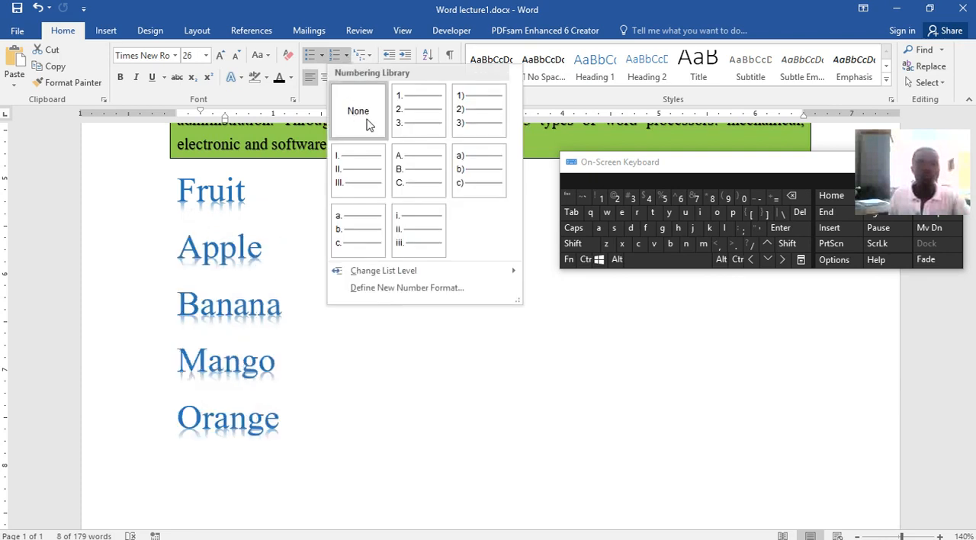
left_click(404, 125)
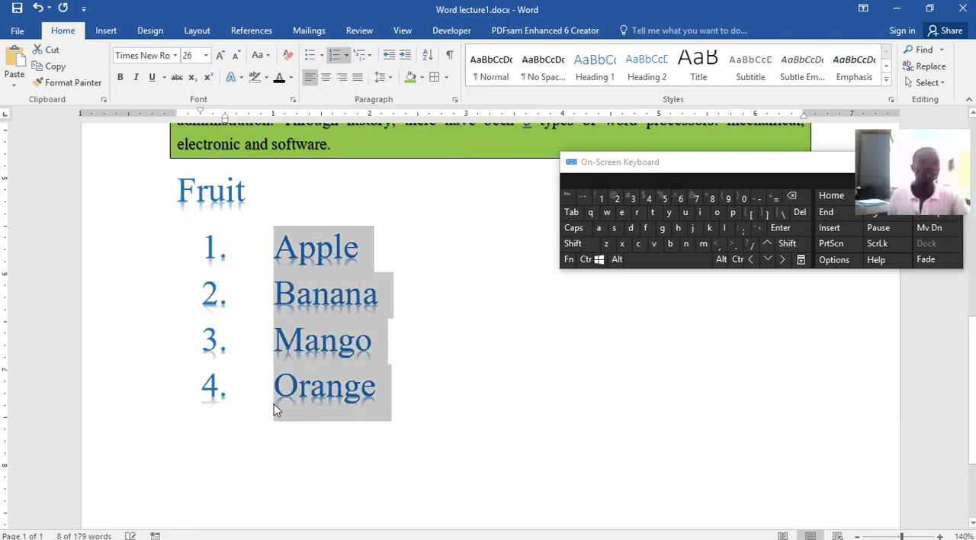
Try uppercase Roman and a., b., c. numbering on the fruit list, finishing with the uppercase Roman I., II., III. format
left_click(346, 56)
left_click(347, 263)
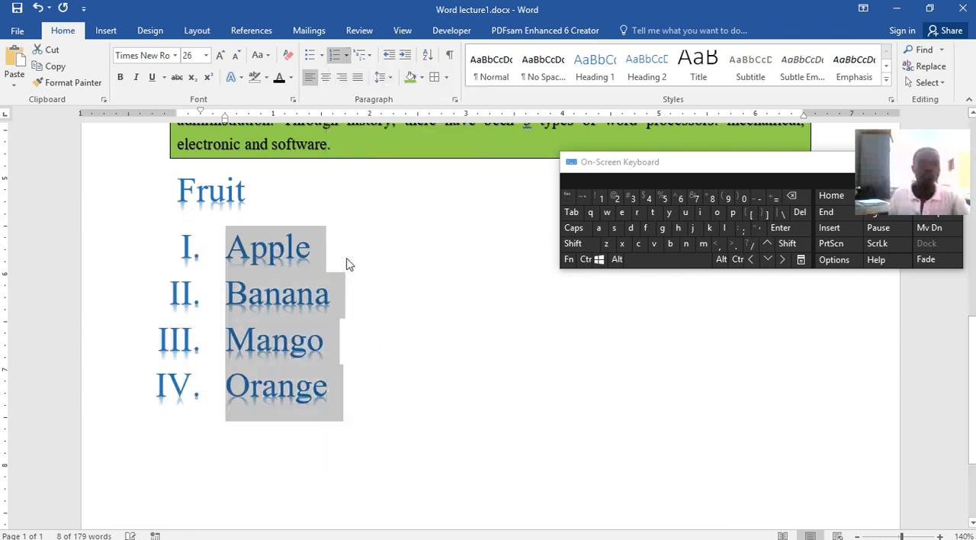
left_click(346, 56)
left_click(364, 313)
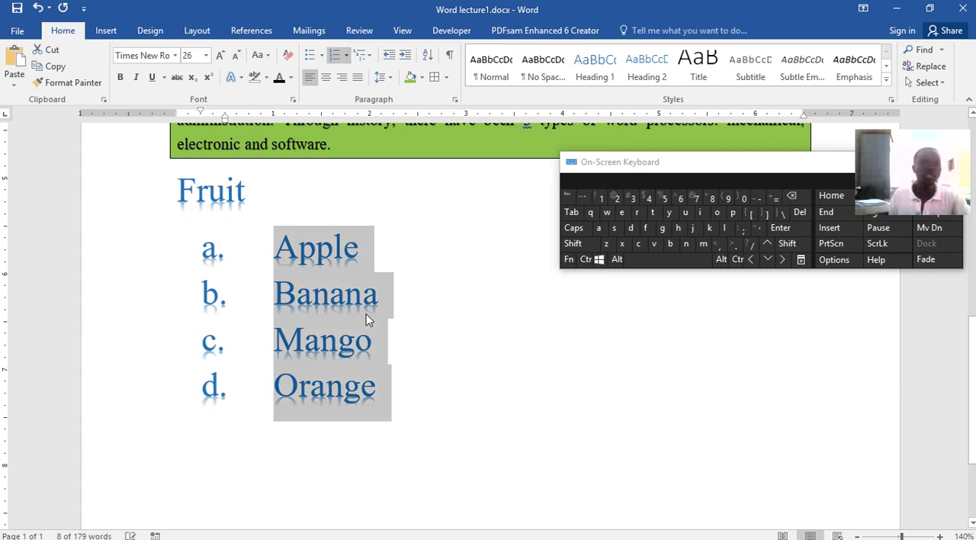
left_click(346, 56)
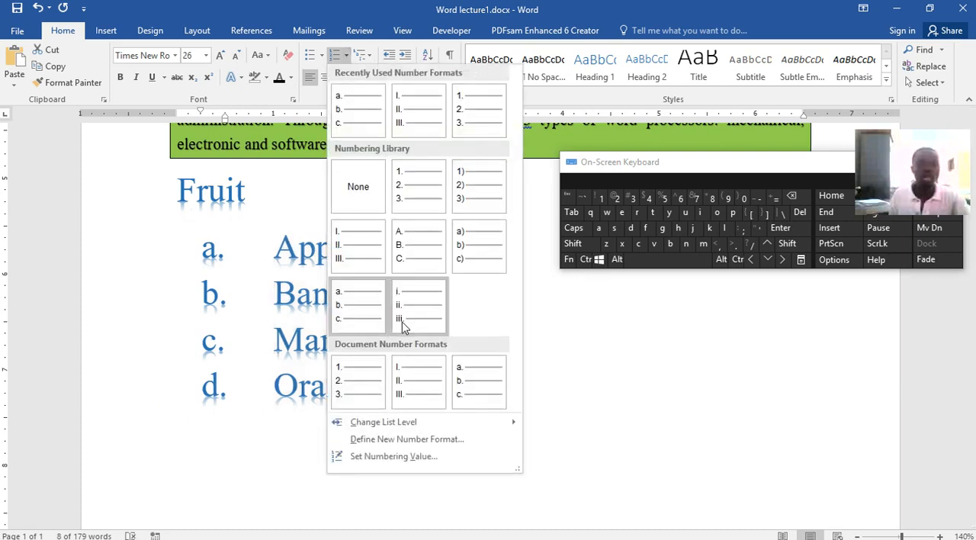
left_click(424, 378)
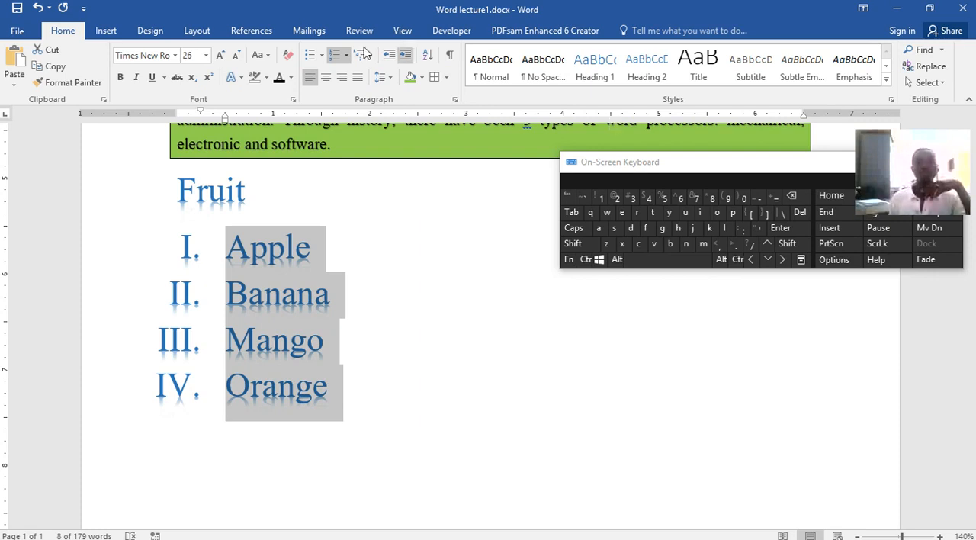
View the fruit list's indentation and spacing in the Paragraph settings without changing anything
left_click(455, 100)
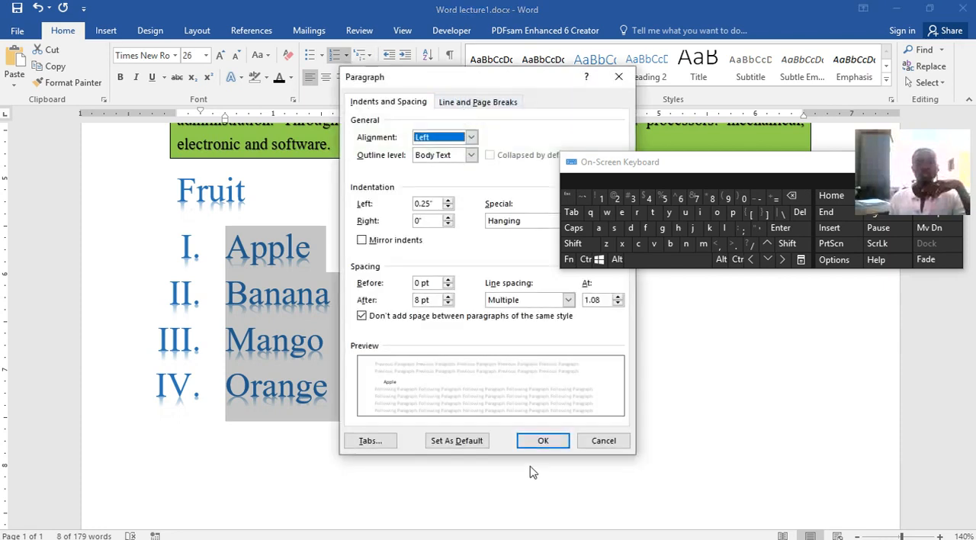
left_click(602, 442)
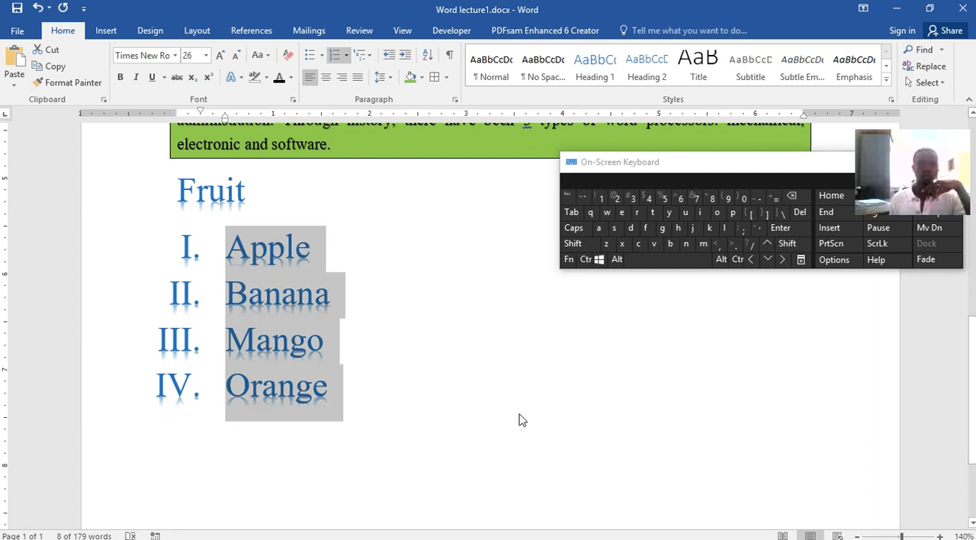
Try several styles on the Orange item, including Heading 2, and finish with the Subtle Emphasis style
left_click(394, 393)
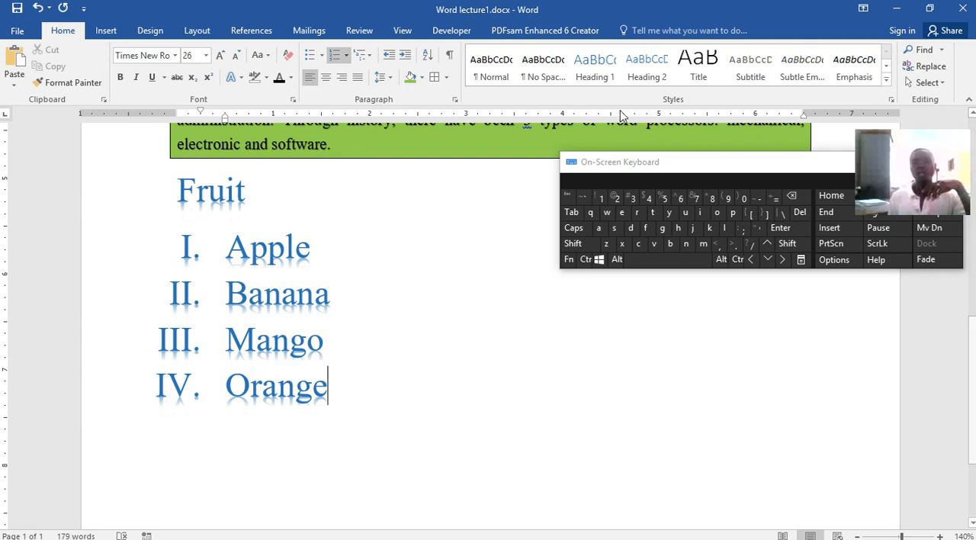
left_click(593, 76)
left_click(524, 78)
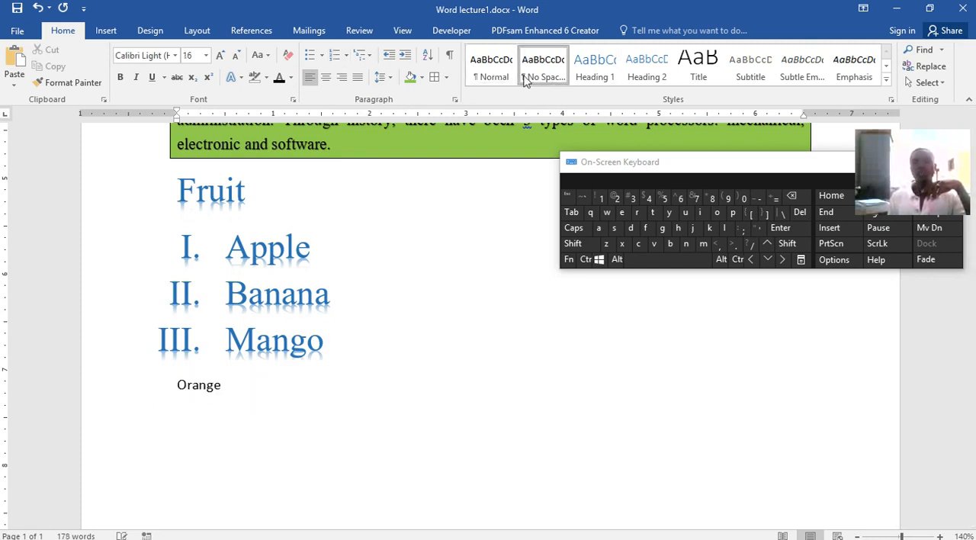
left_click(698, 67)
left_click(801, 76)
left_click(855, 72)
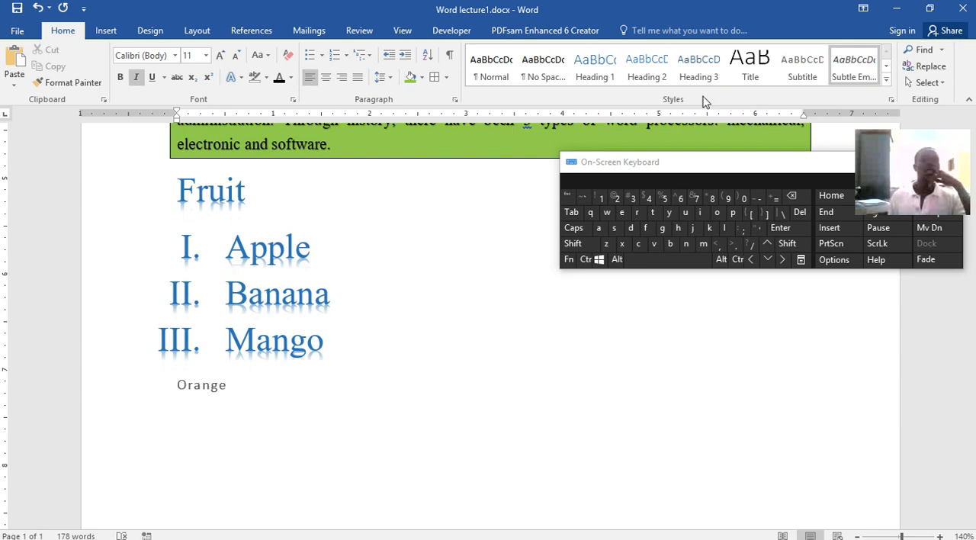
Examine the built-in cover page designs and the additional ones offered from Office.com
left_click(107, 33)
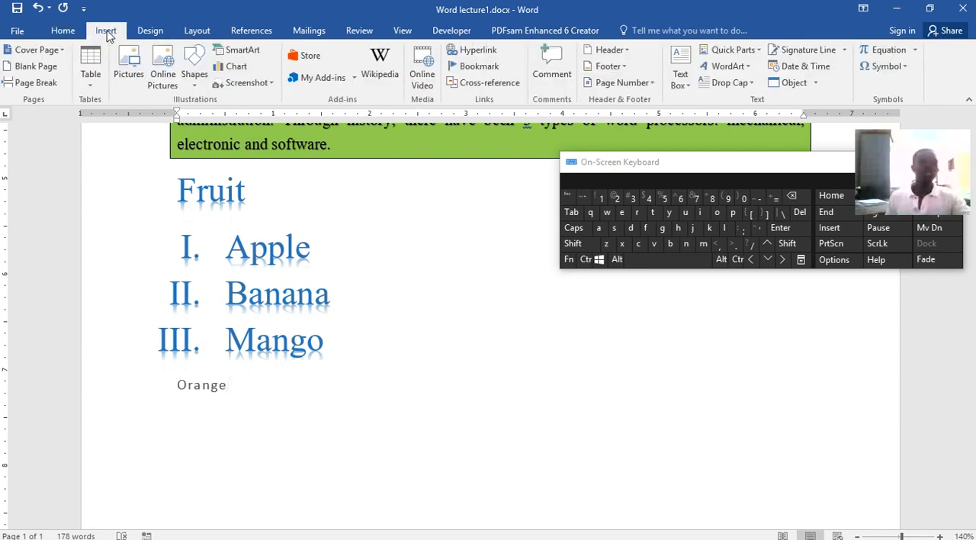
left_click(64, 50)
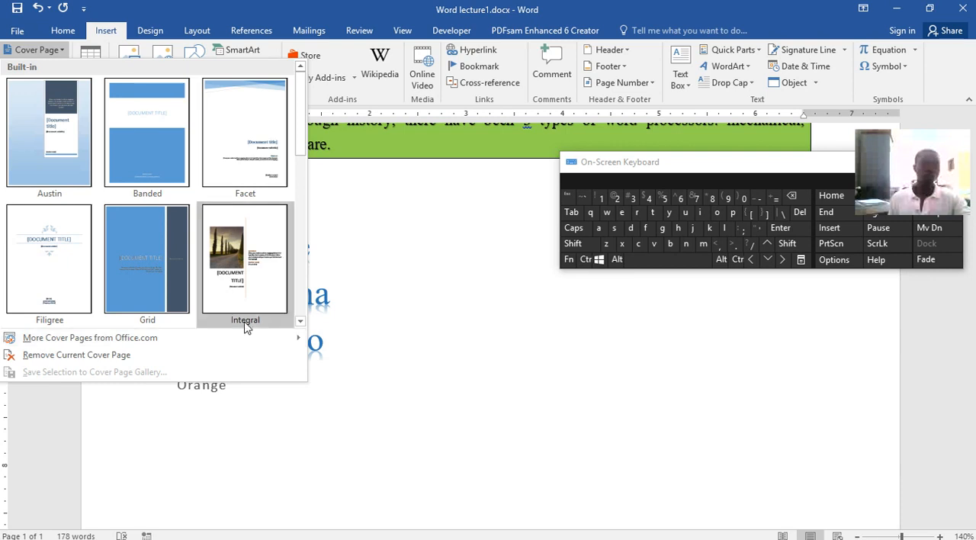
mouse_move(115, 337)
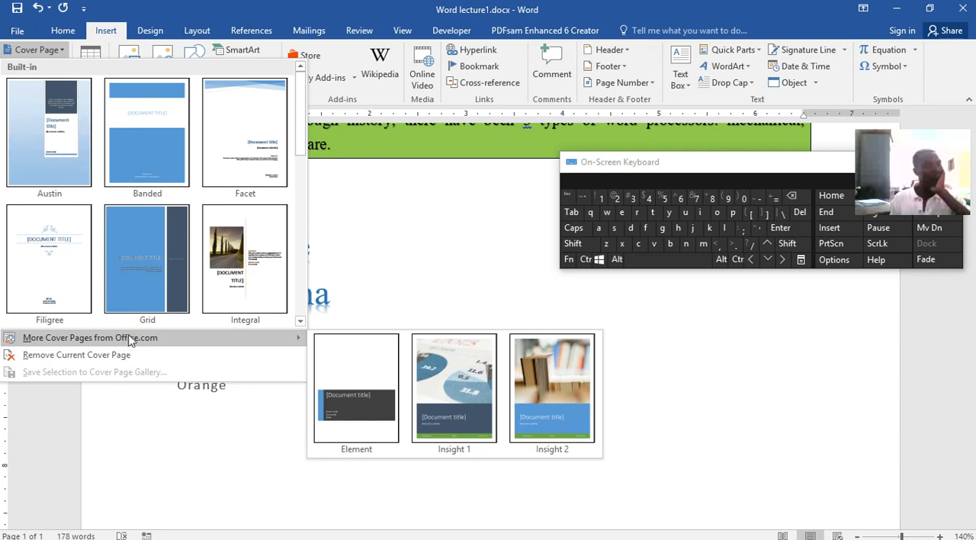
left_click(100, 36)
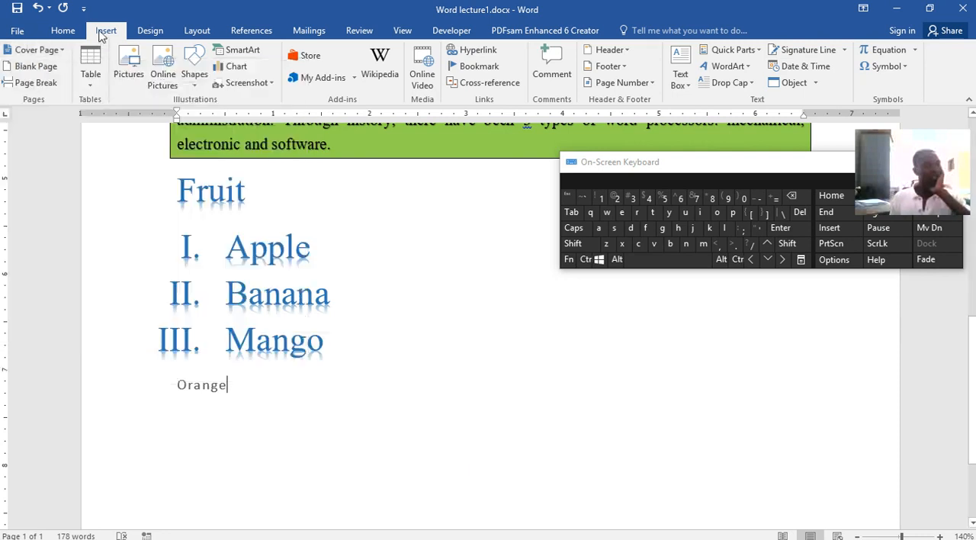
Insert a blank page after the Orange line, and undo the insertion
left_click(36, 66)
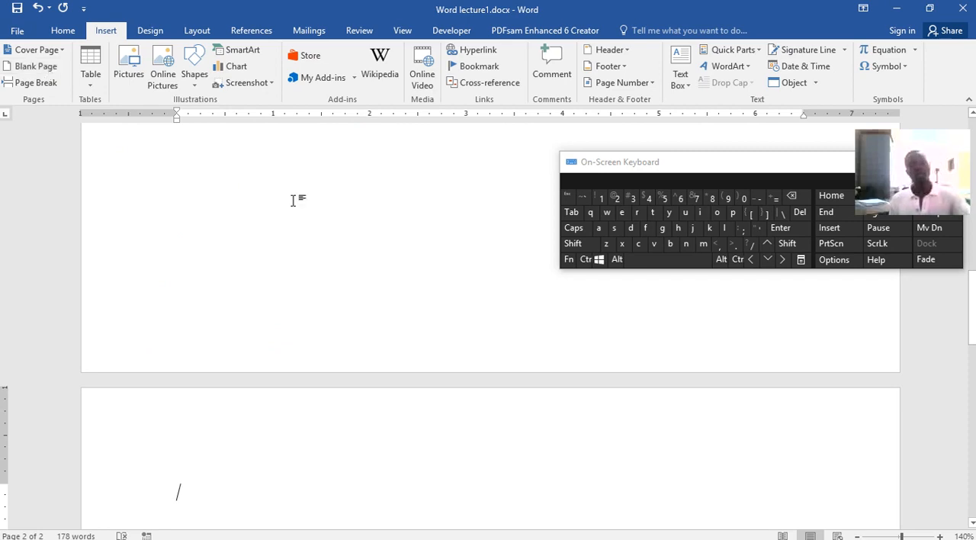
left_click(585, 260)
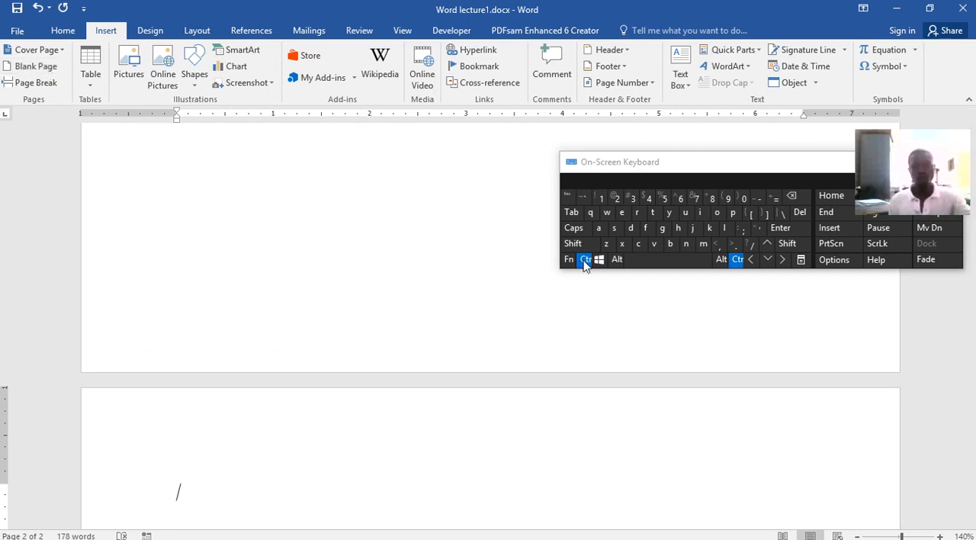
left_click(605, 244)
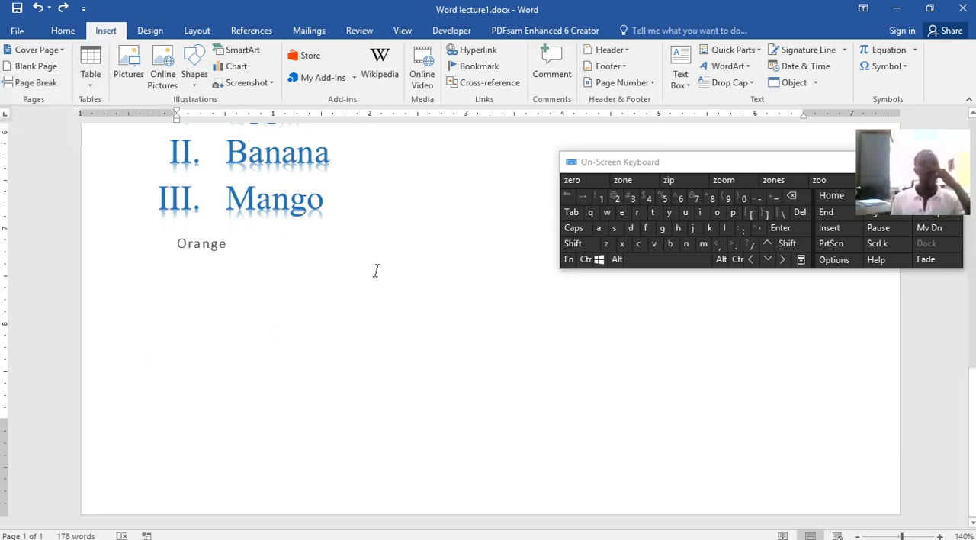
Insert a table with five columns and four rows on a new line below Orange
key("Return")
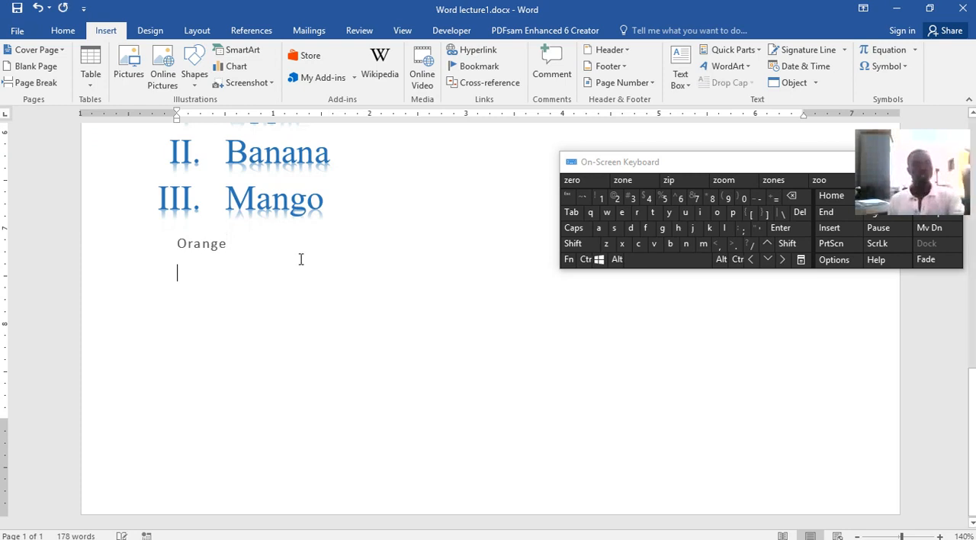
left_click(95, 88)
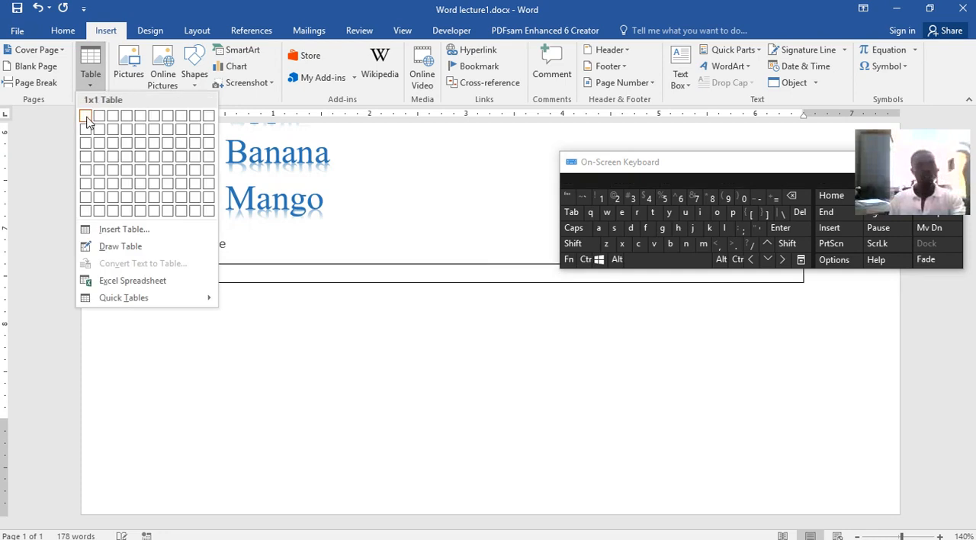
left_click_drag(816, 163, 794, 28)
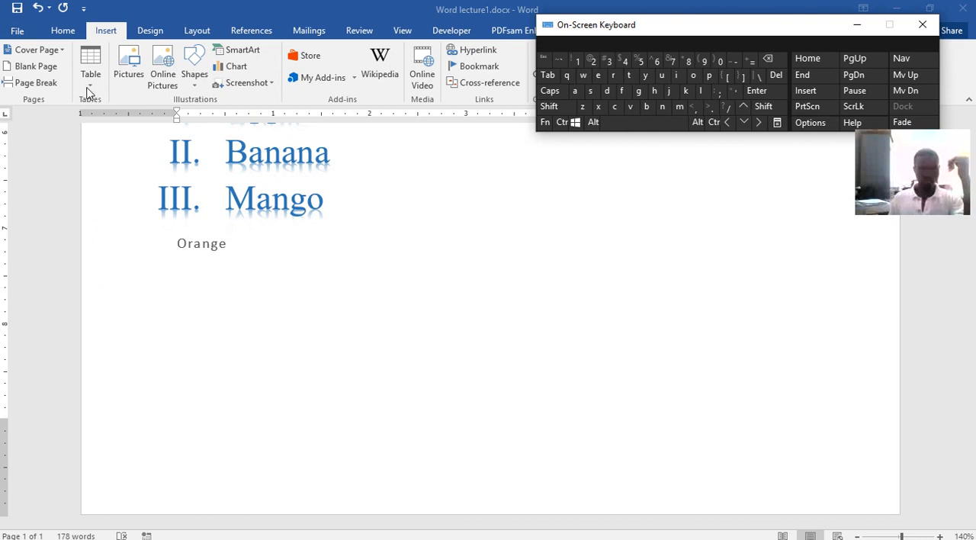
left_click(88, 91)
left_click(89, 90)
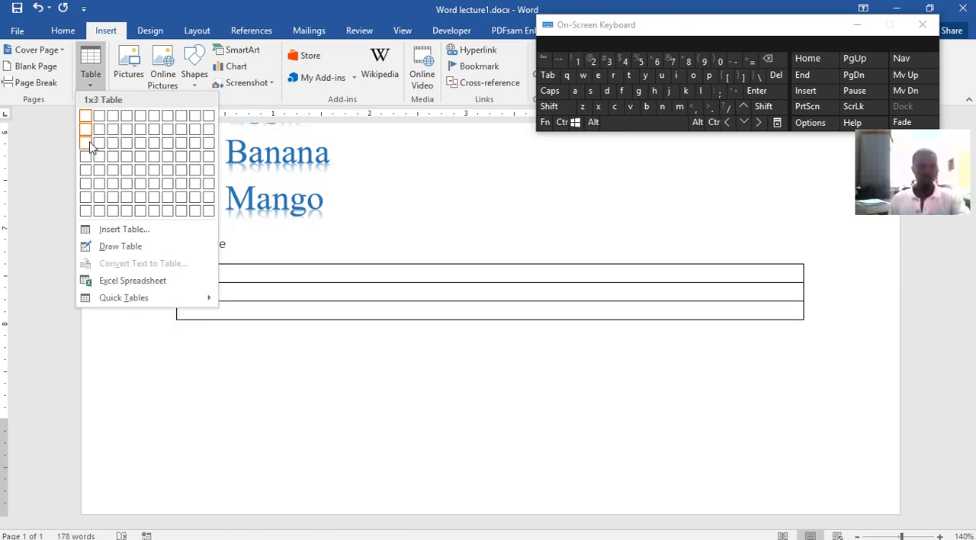
left_click(139, 162)
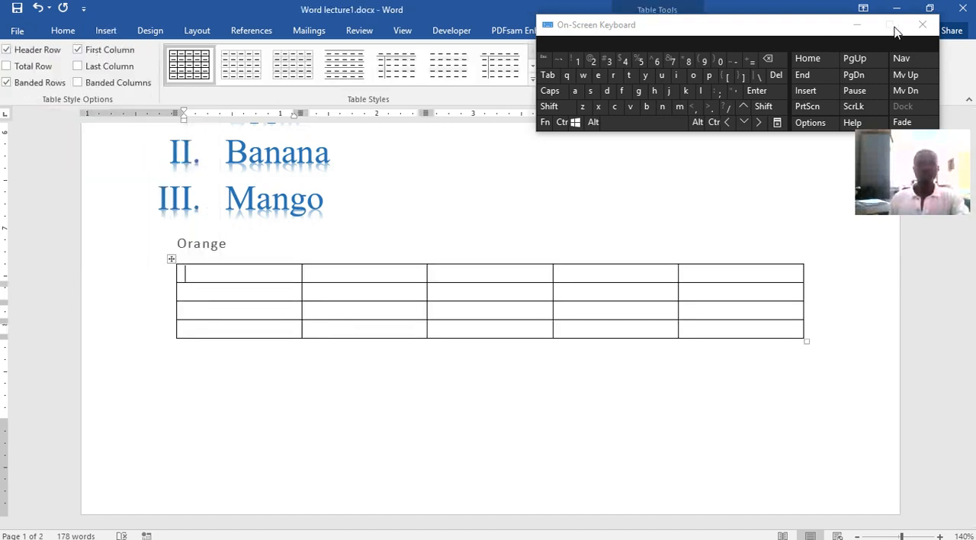
Apply the green grid style with a dark header row and first column to the table, and move the on-screen keyboard clear of it
left_click_drag(801, 25, 869, 227)
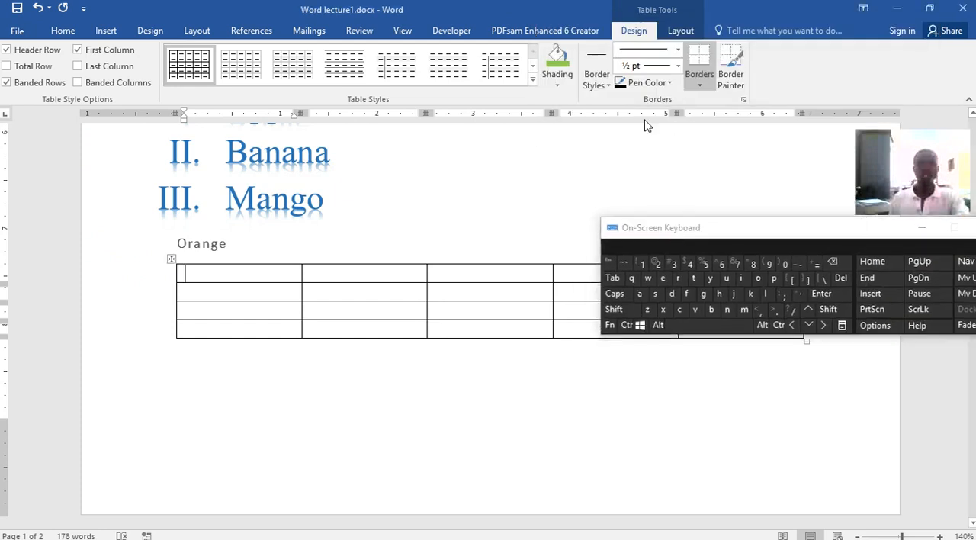
left_click(533, 79)
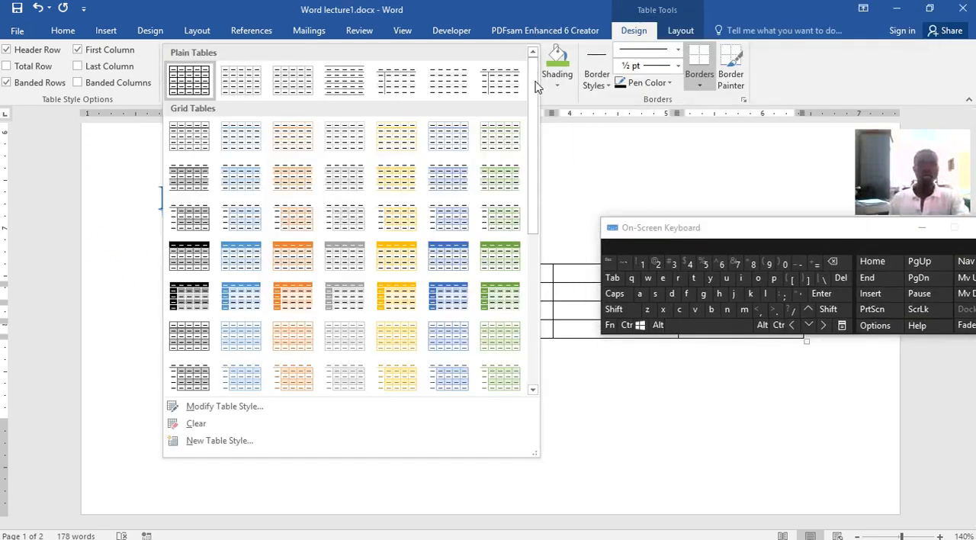
left_click(488, 299)
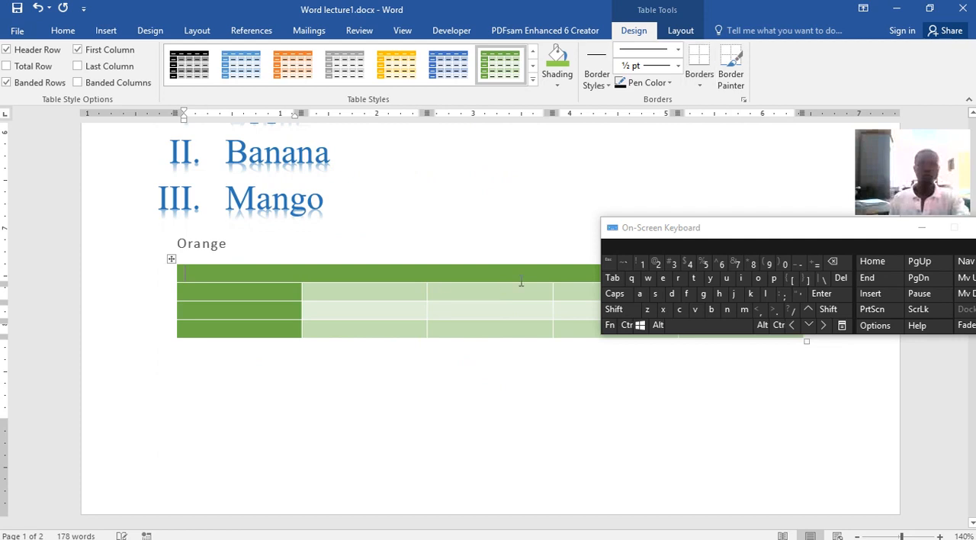
left_click_drag(728, 238, 717, 321)
left_click_drag(712, 375, 712, 396)
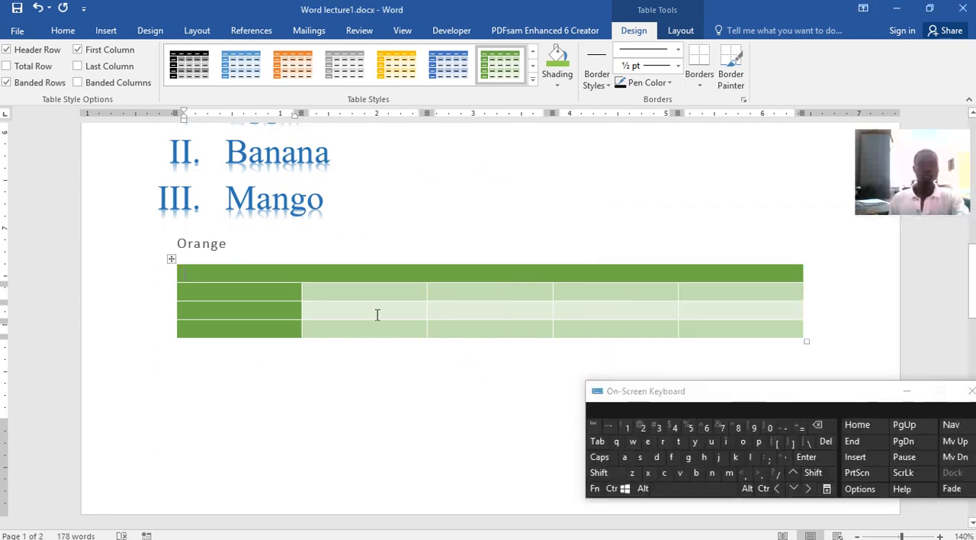
Fill the table's header row with Heading, Heading 2, Heading 3, Heading 4 and Heading 5
left_click(267, 271)
type("Heading")
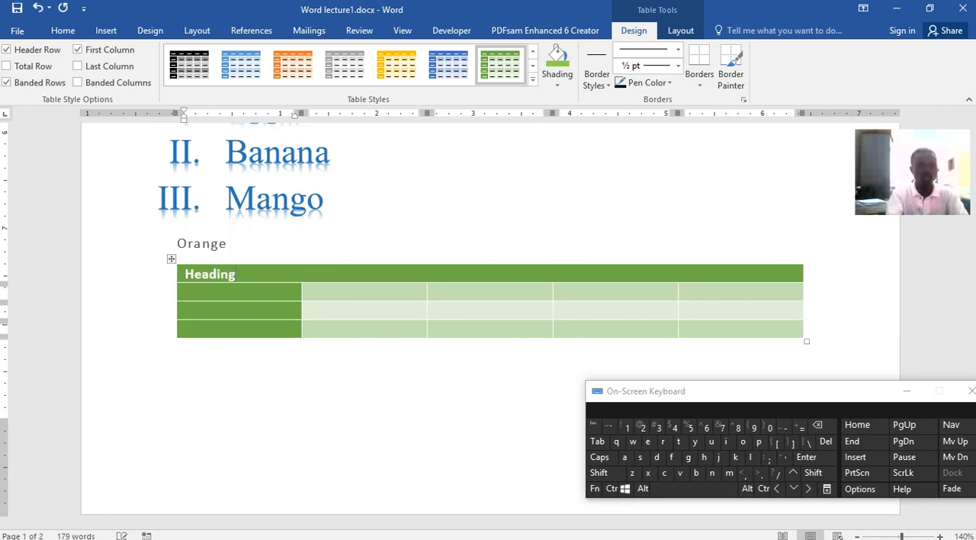
key("Tab")
type("Head")
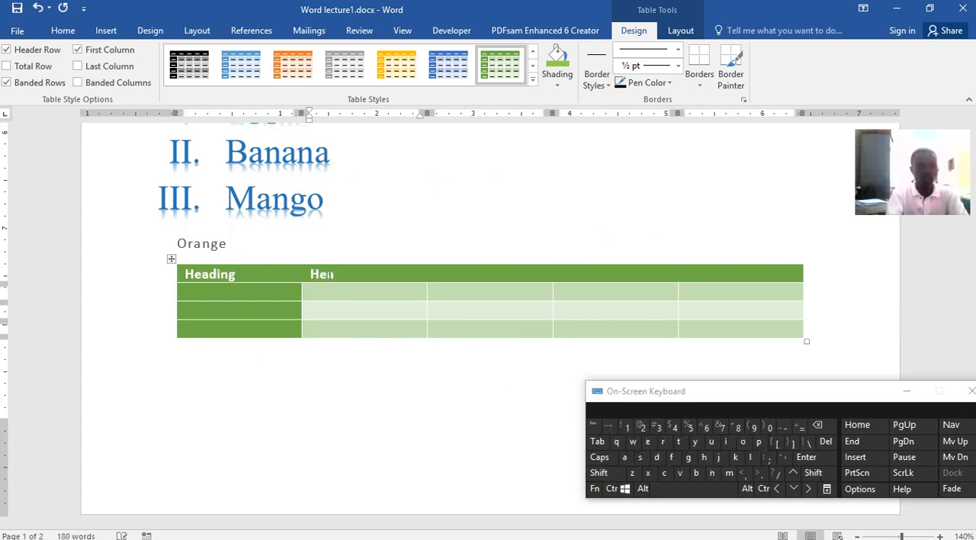
type("ing 2")
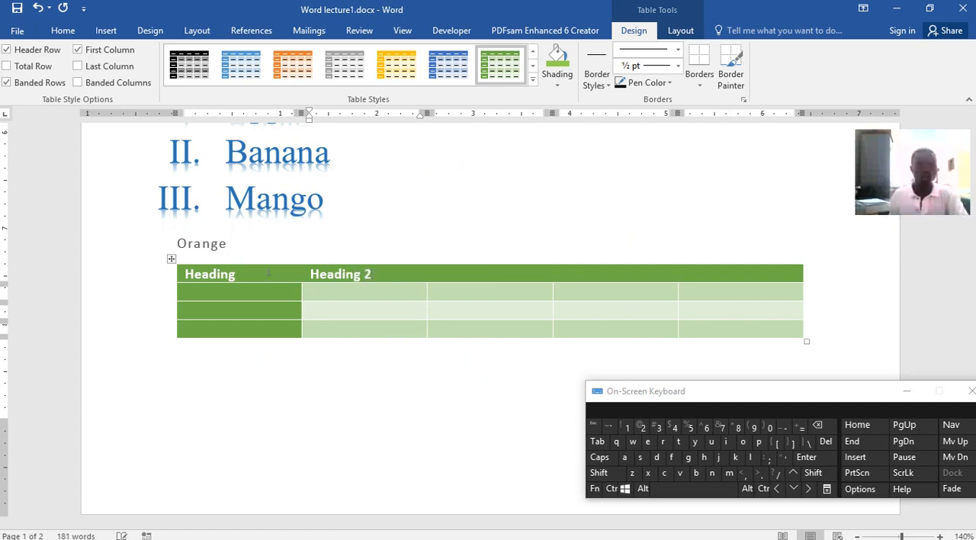
key("Tab")
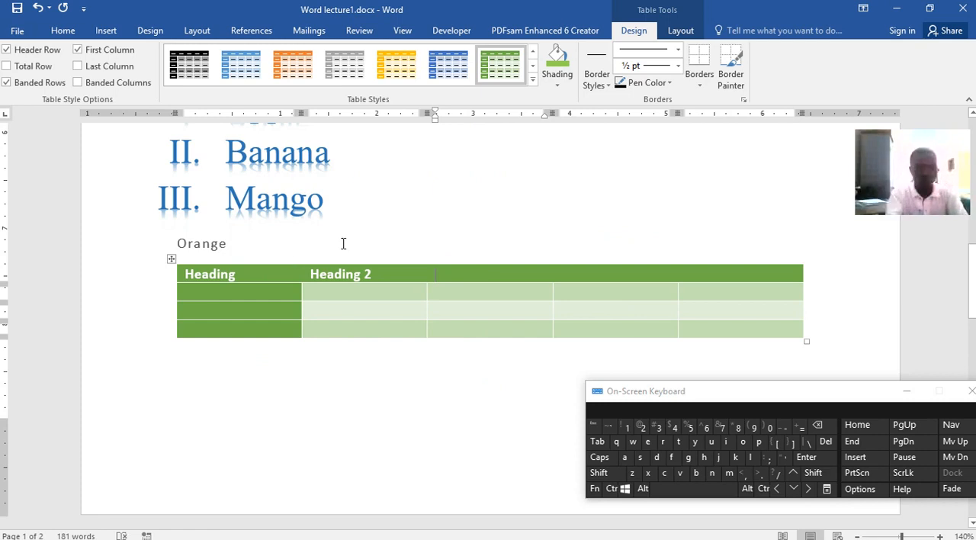
type("He")
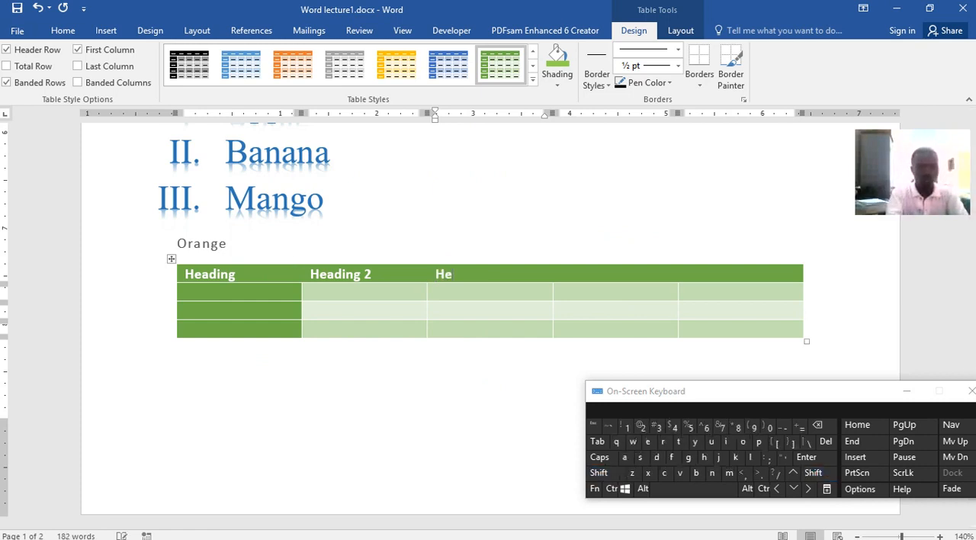
type("ading 3")
key("Tab")
type("Heading")
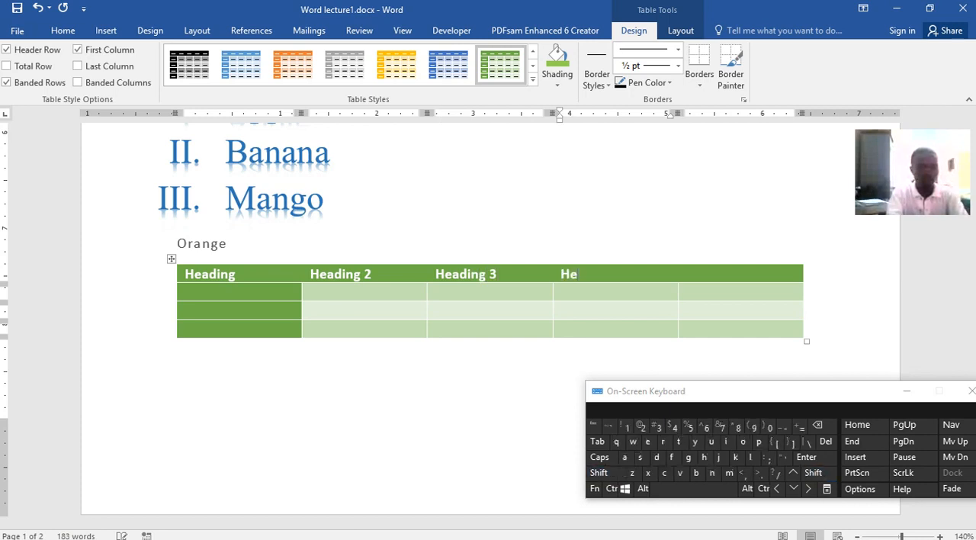
type(" 4")
key("Tab")
type("Heading 5")
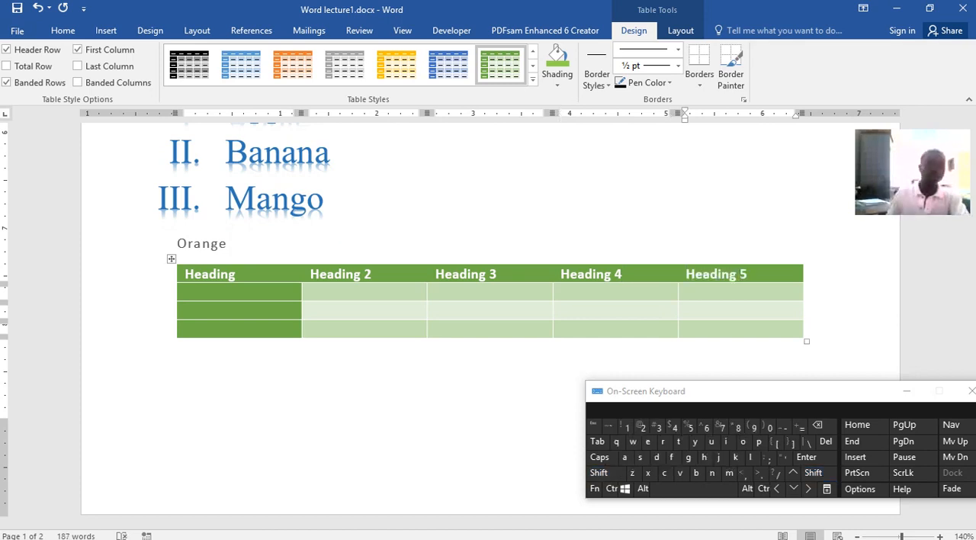
Fill the table's second row with Data, Data2, Data3, Data4 and Data5
left_click(239, 298)
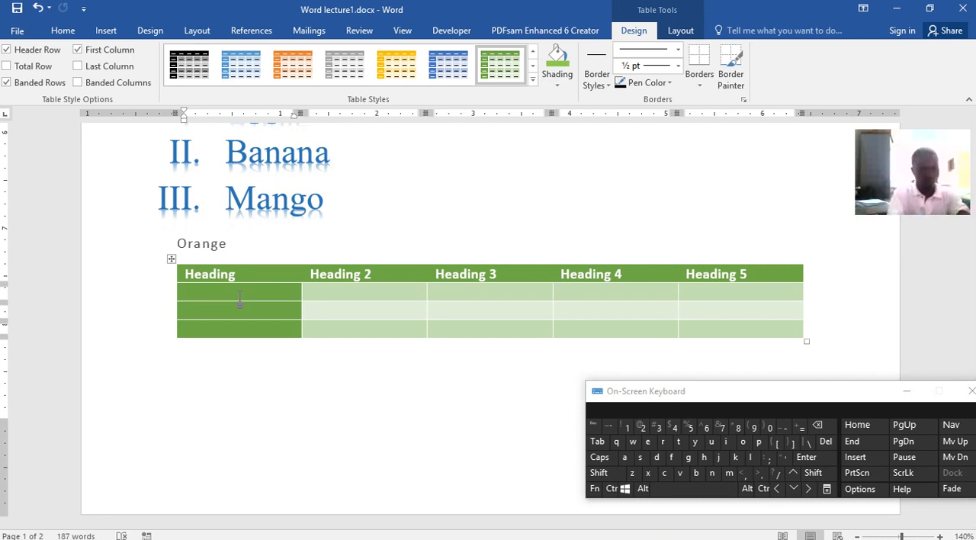
type("Data")
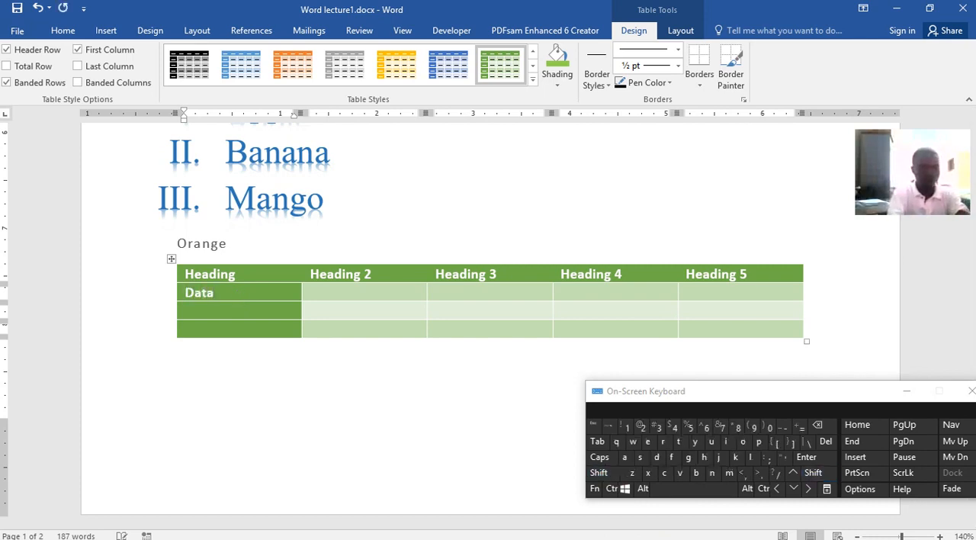
type("1")
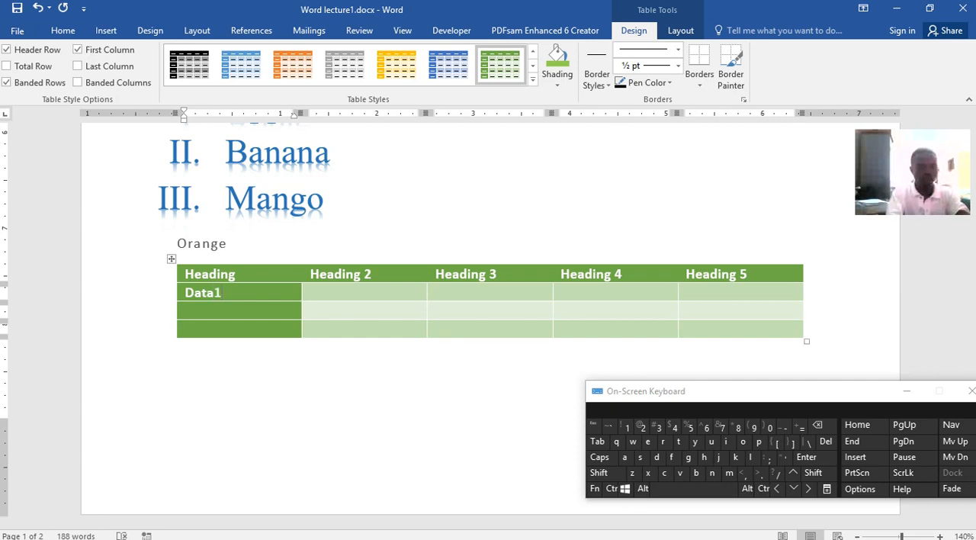
key("Tab")
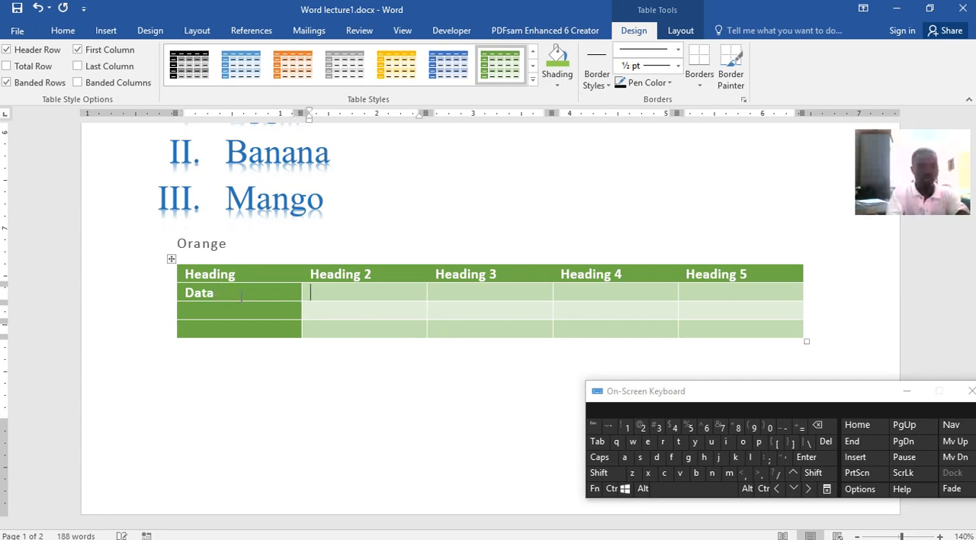
type("Data")
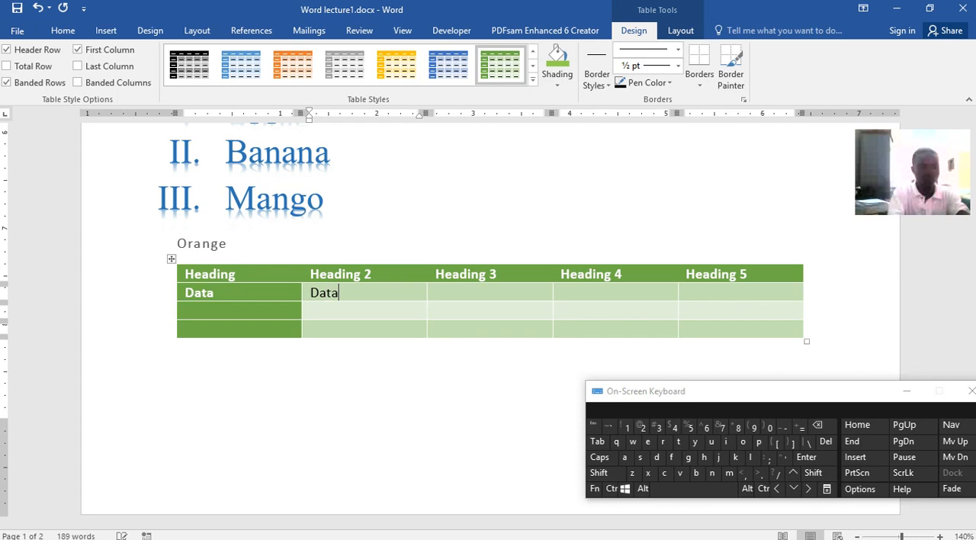
type("2")
key("Tab")
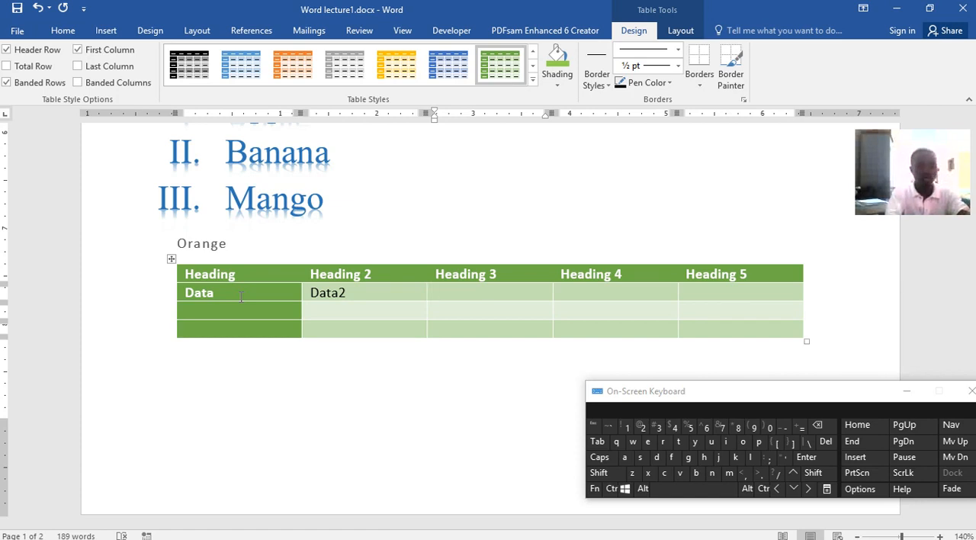
type("Dat2")
key("BackSpace")
type("a3")
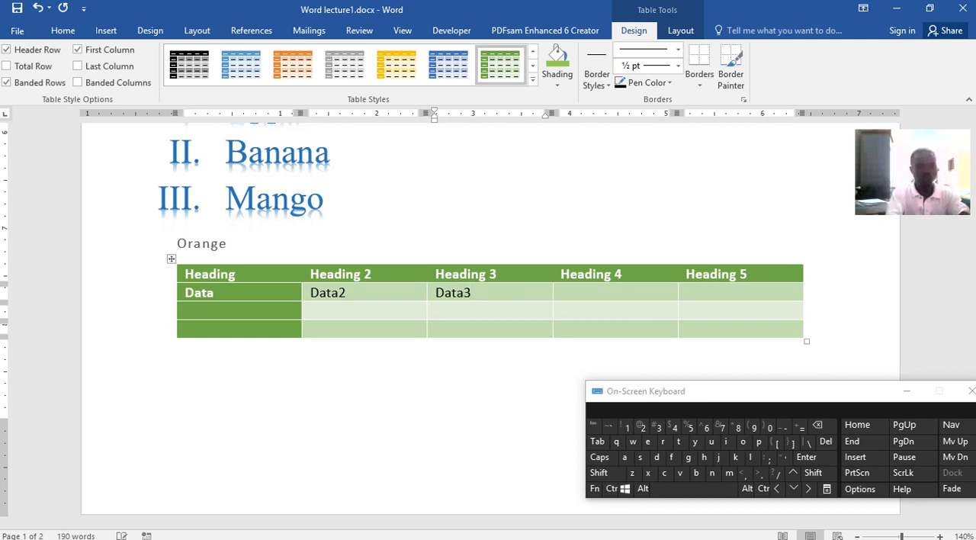
key("Tab")
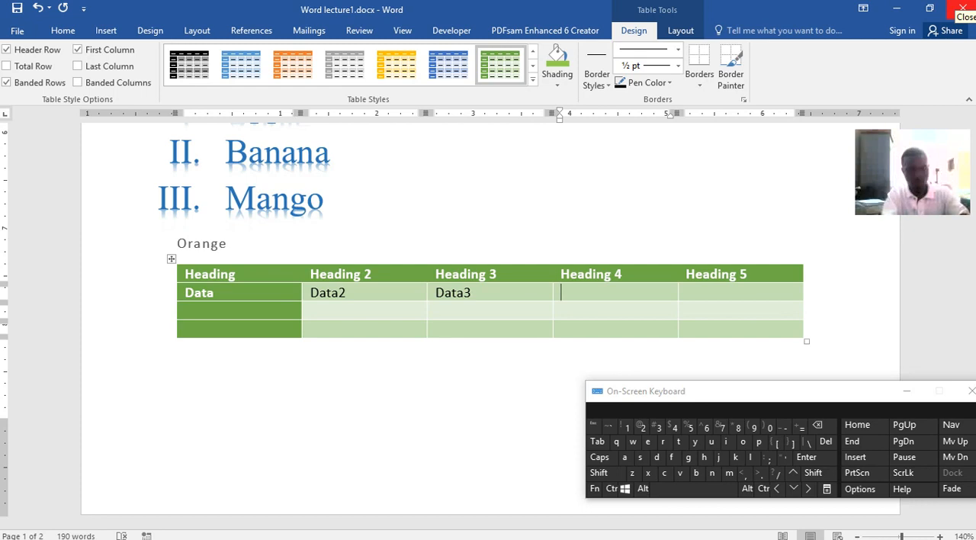
type("Data4")
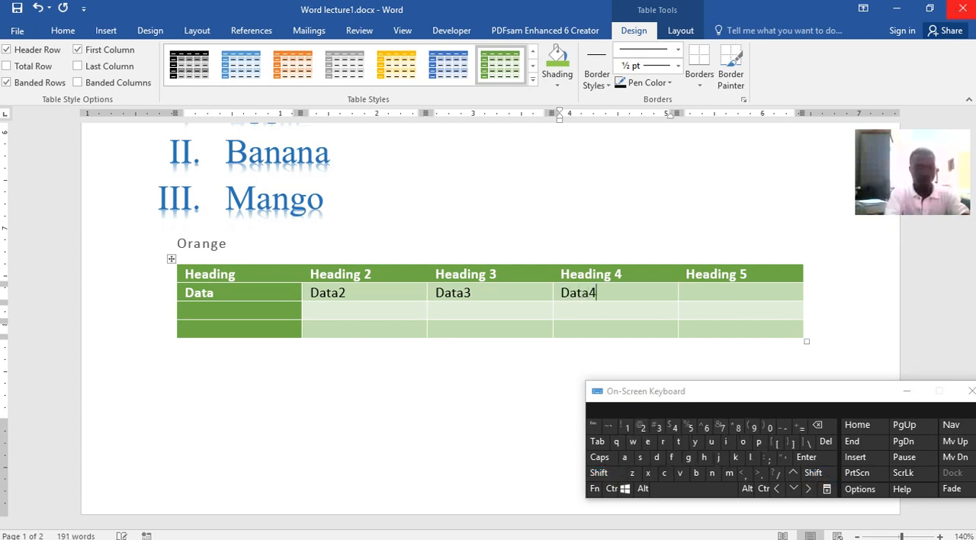
key("Tab")
type("D")
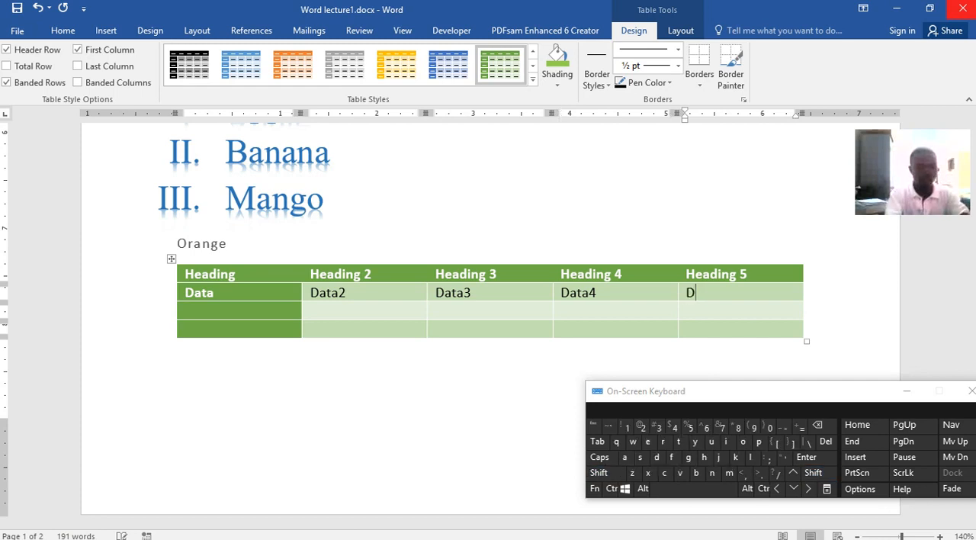
type("ata5")
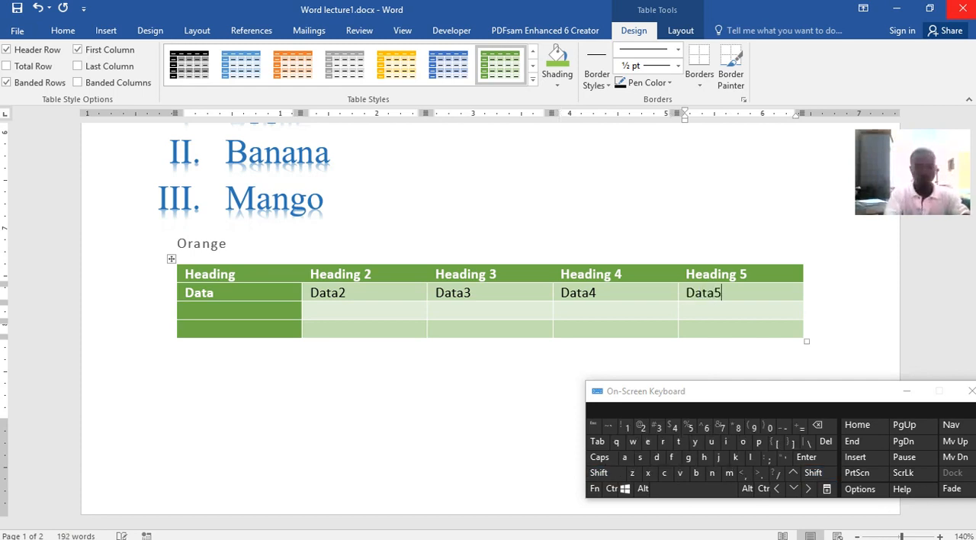
Fill the table's third row with Row, Row2, Row3, Row4 and Row5
left_click(282, 310)
type("Row")
left_click(313, 311)
type("Row")
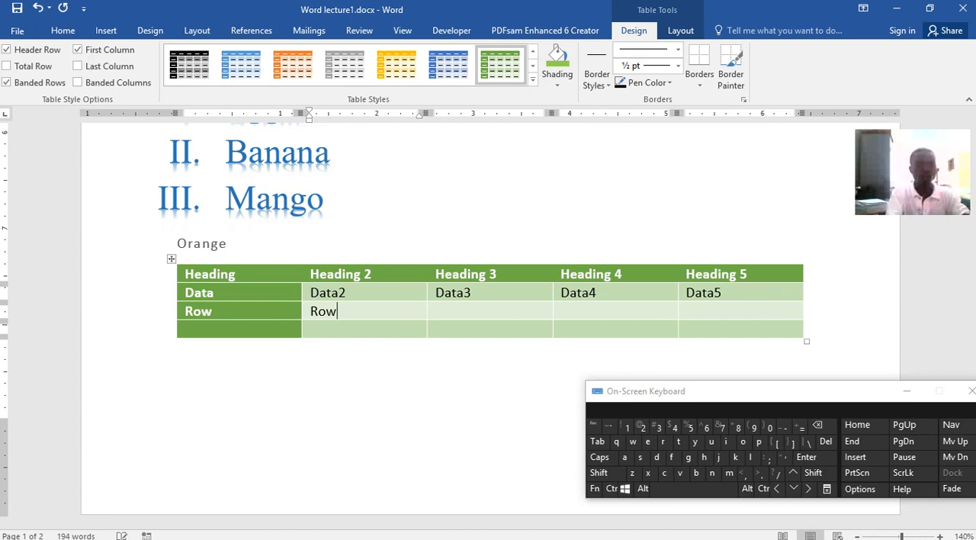
type("1")
type("2")
key("Tab")
type("R")
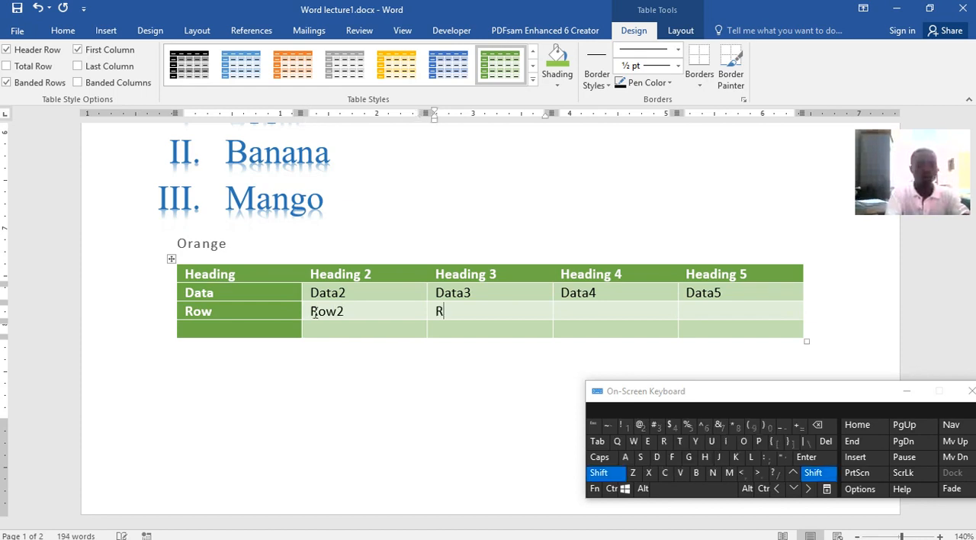
type("ow3")
key("Tab")
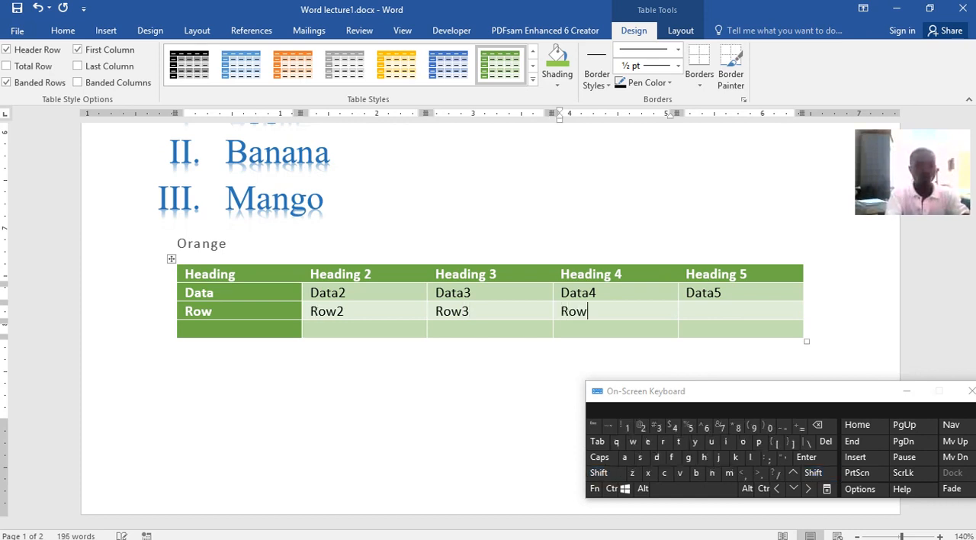
key("Tab")
type("T")
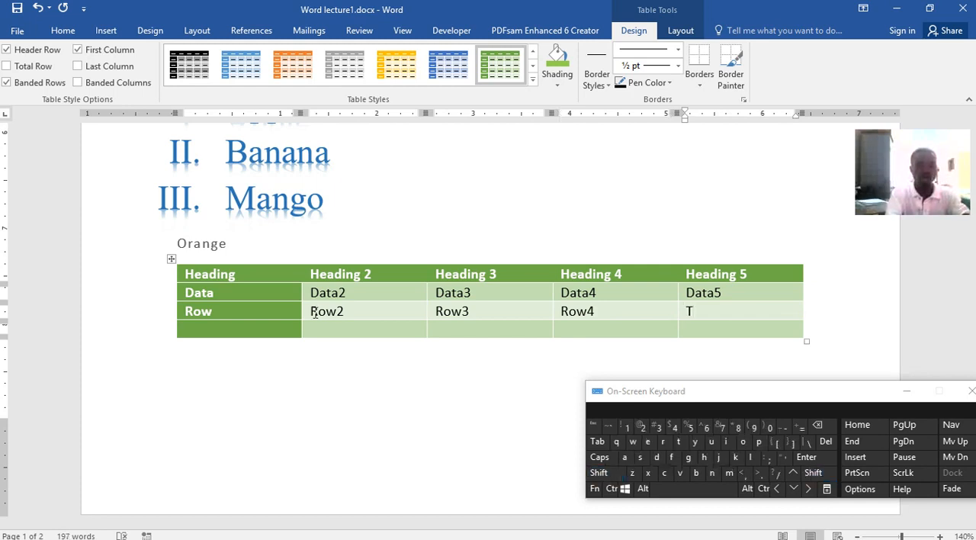
type("o")
key("BackSpace")
key("BackSpace")
type("Row5")
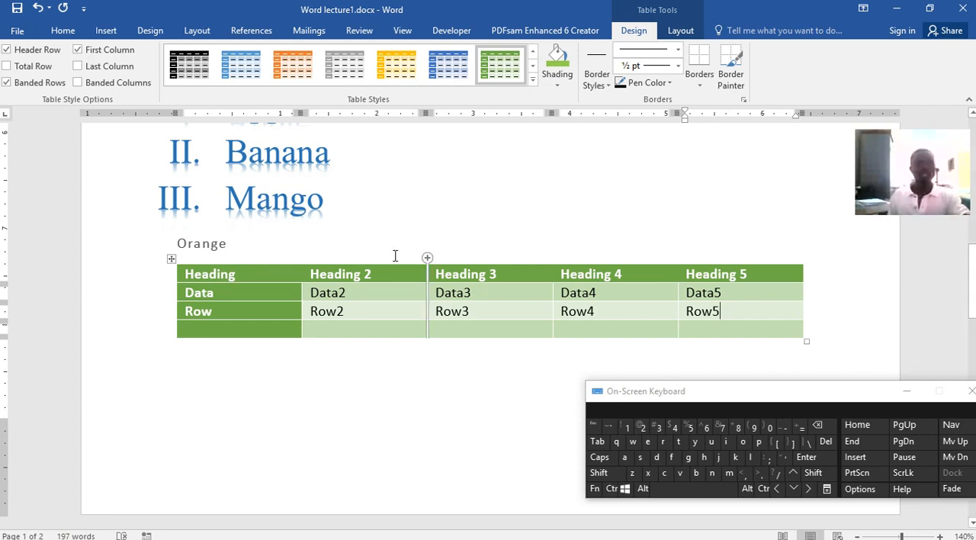
Insert an empty column between the Heading and Heading 2 columns, and select the Heading cell
left_click(286, 279)
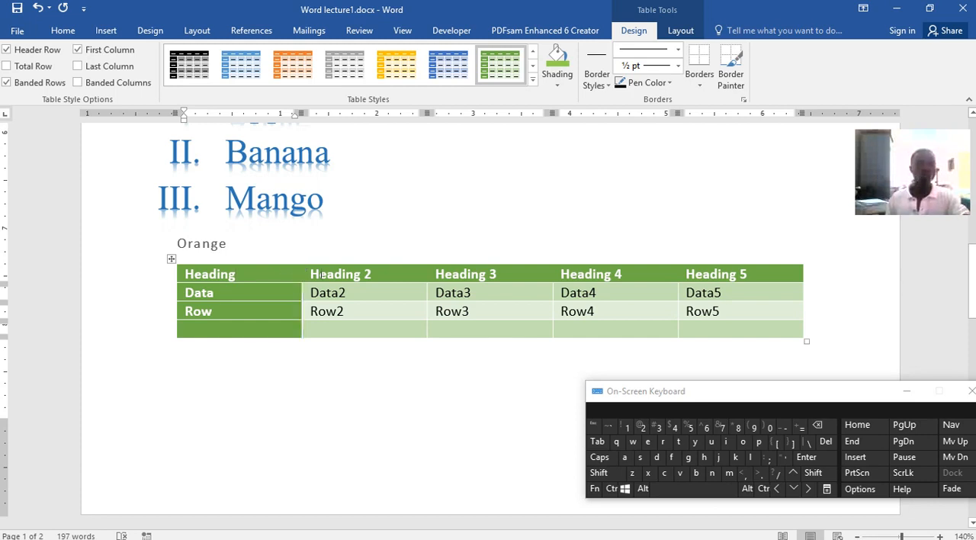
mouse_move(301, 264)
left_click(301, 259)
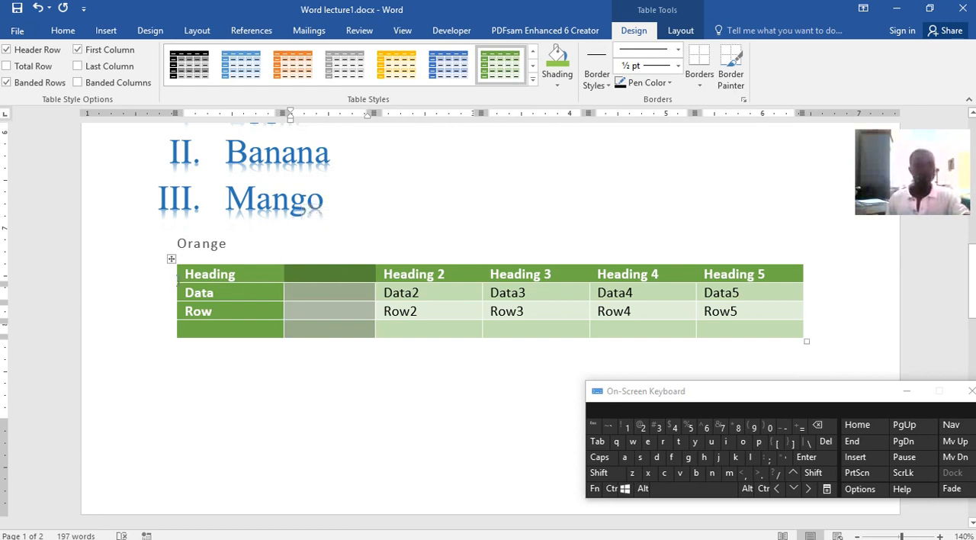
left_click(176, 276)
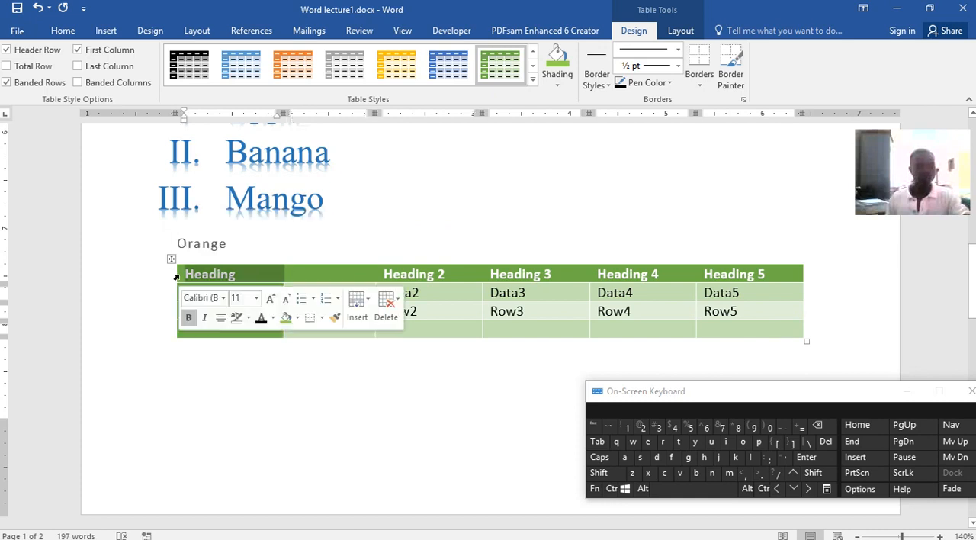
Insert an empty row between the table's header row and the Data row
mouse_move(175, 290)
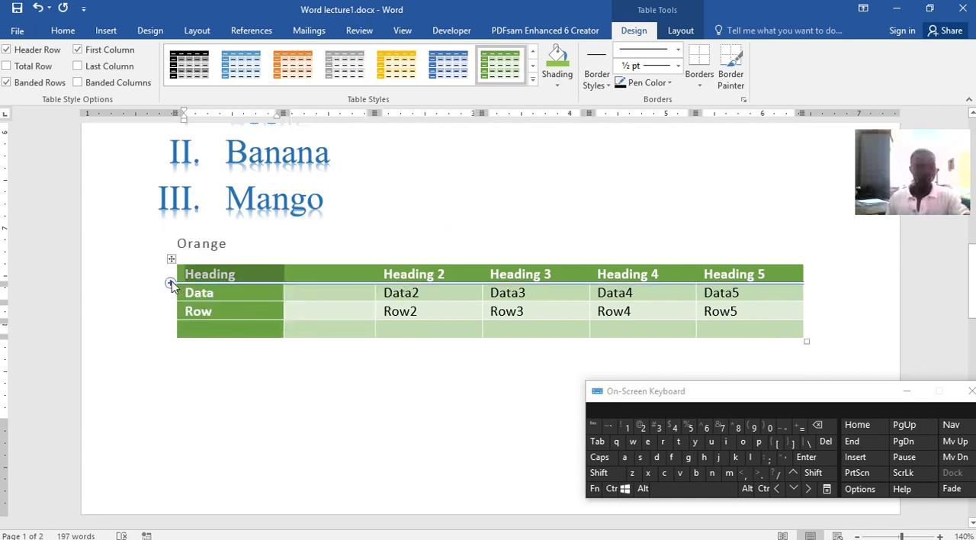
left_click(170, 283)
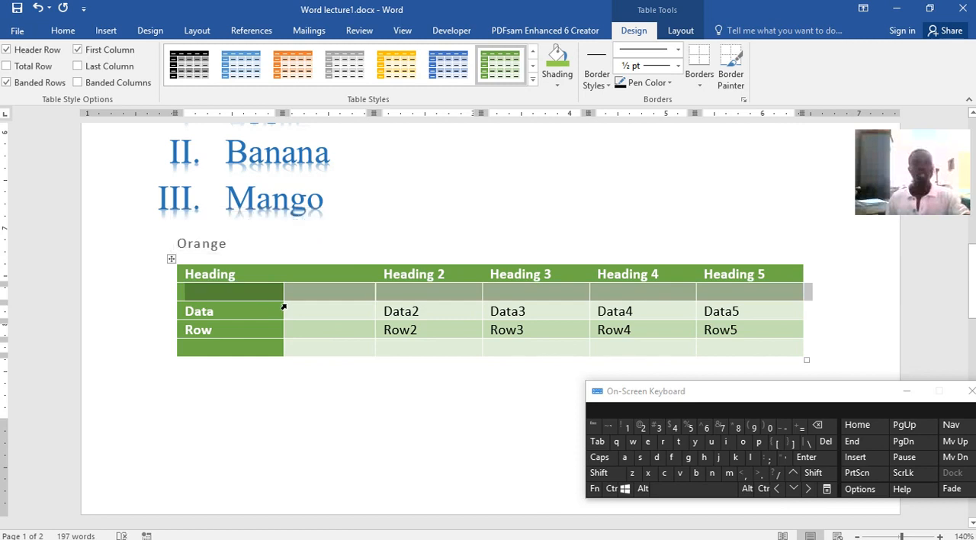
scroll(493, 292, "down", 2)
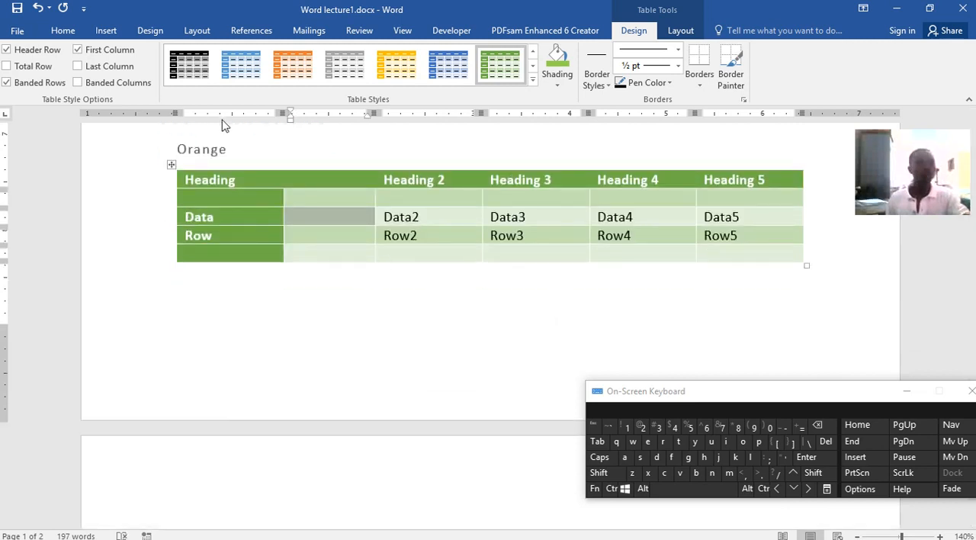
left_click(105, 32)
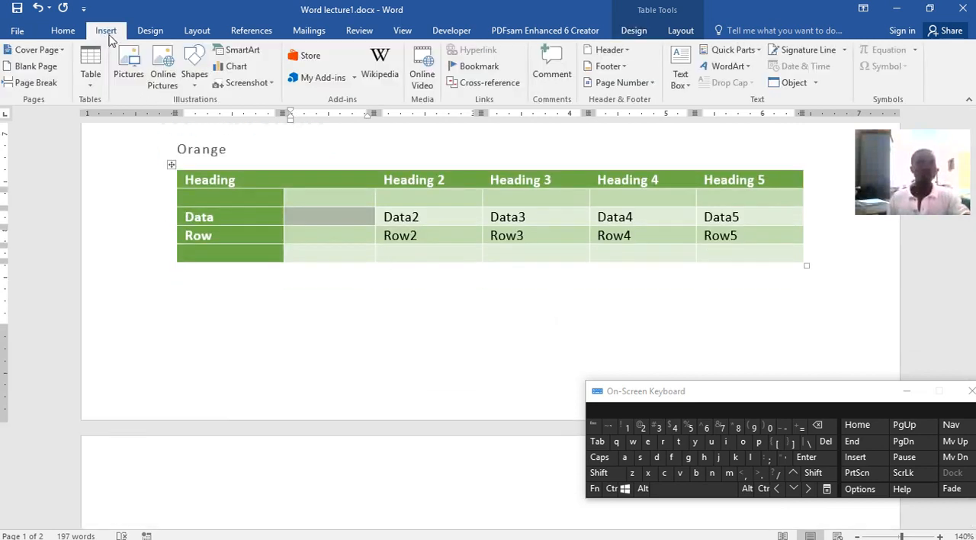
left_click(475, 218)
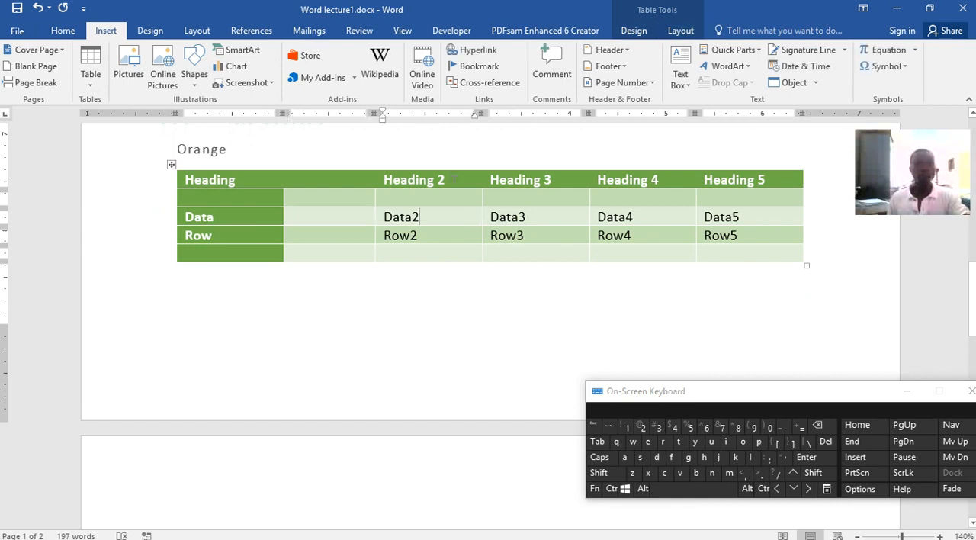
left_click(455, 167)
left_click(279, 163)
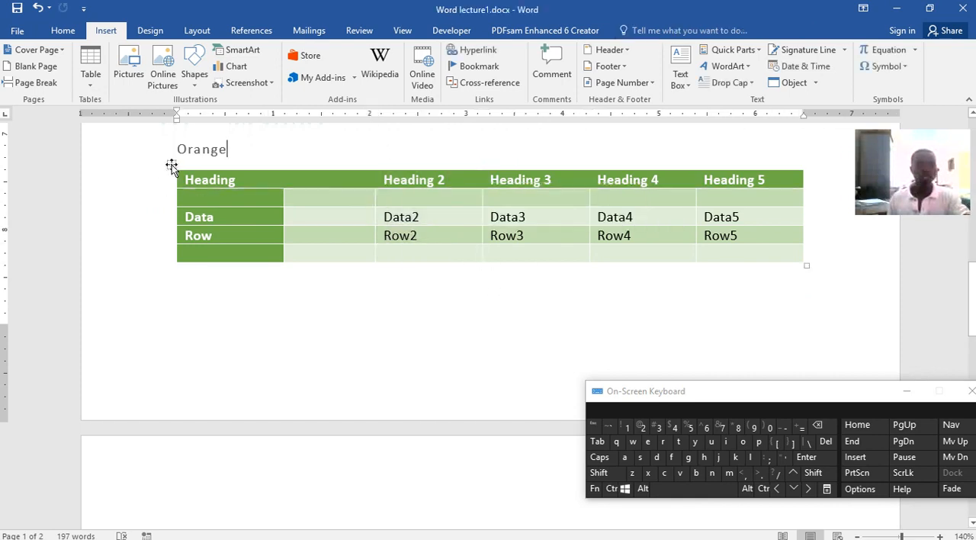
Select the whole table and apply the gold grid table style with a solid header row
left_click(171, 164)
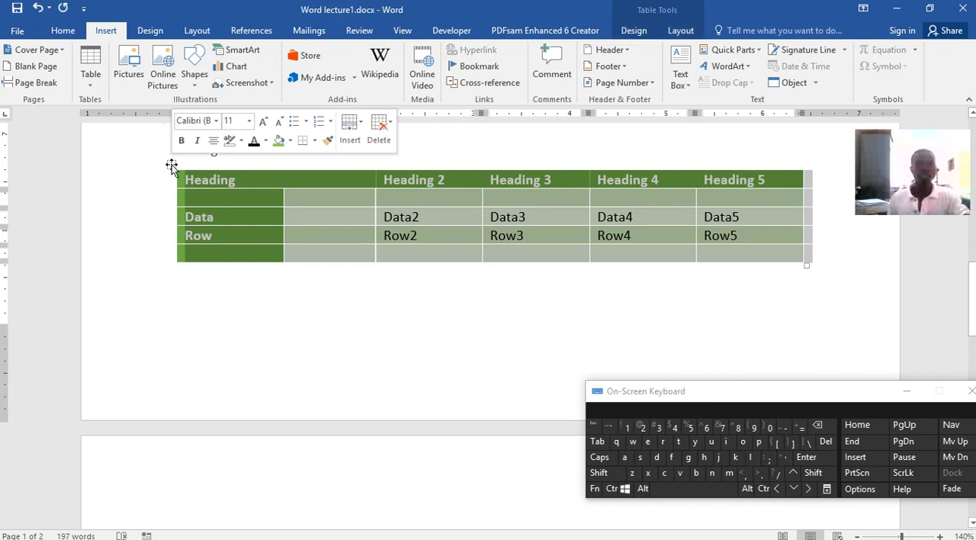
left_click(670, 34)
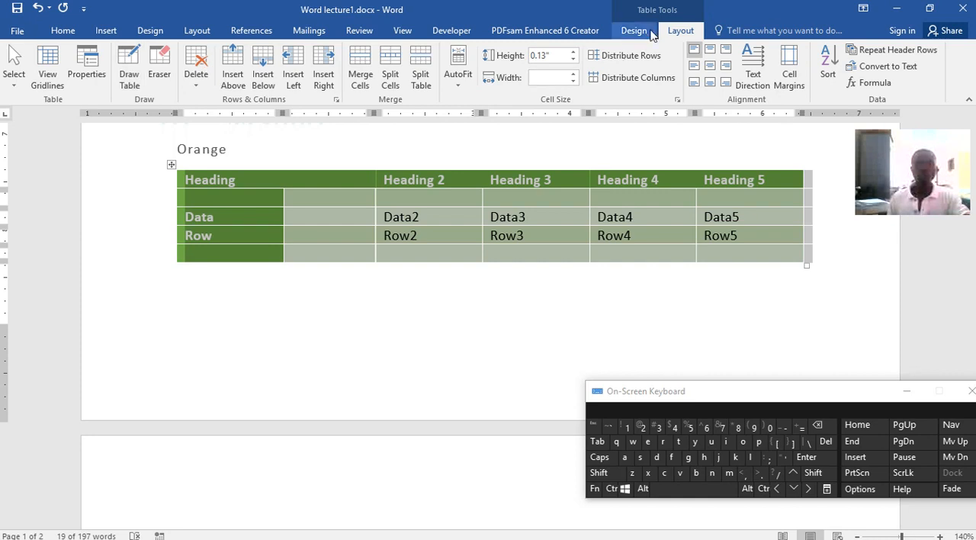
left_click(634, 32)
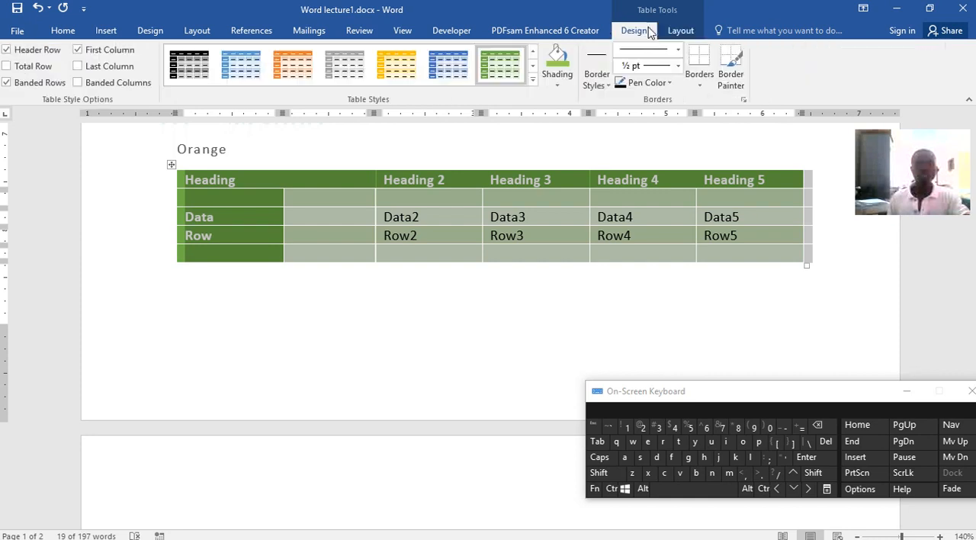
left_click(532, 80)
left_click(400, 260)
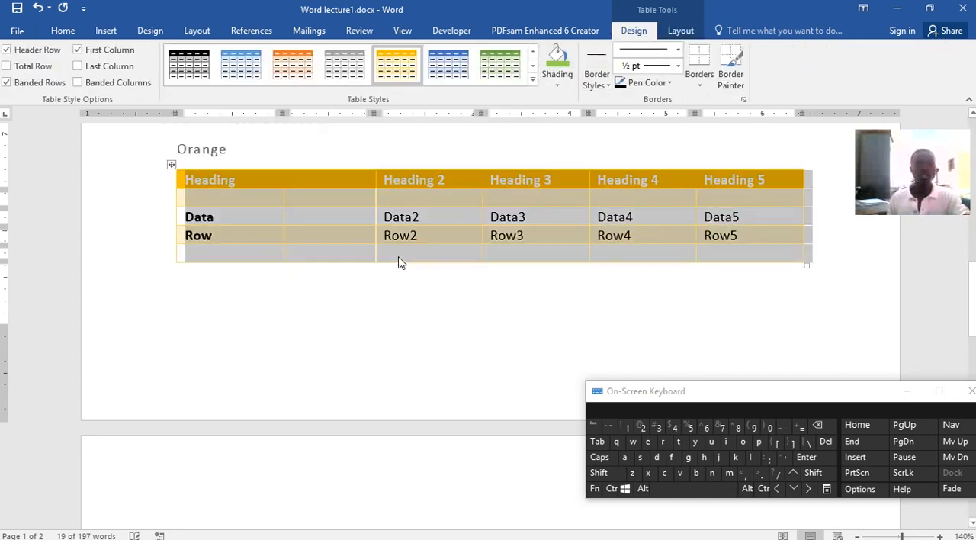
left_click(583, 329)
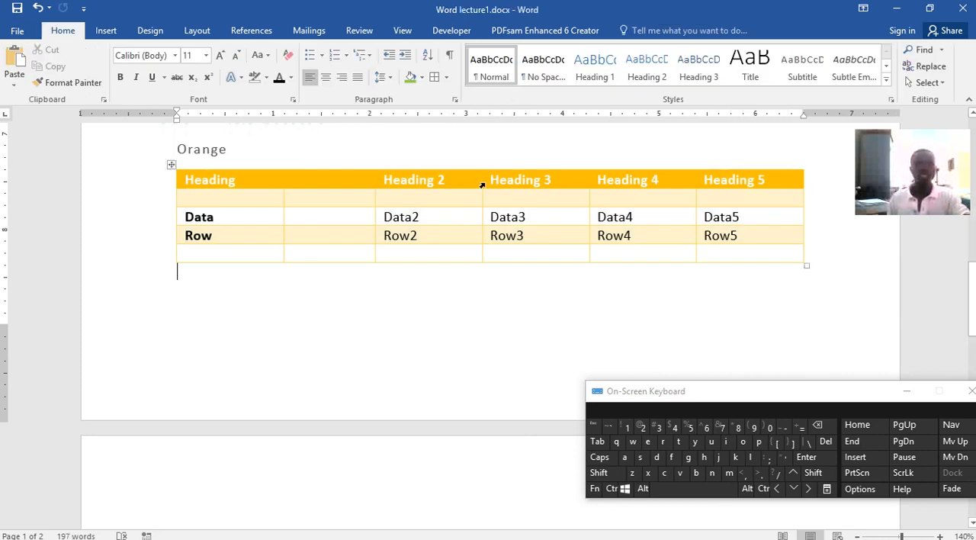
Shade all cells of the table dark grey
left_click(481, 175)
left_click(172, 166)
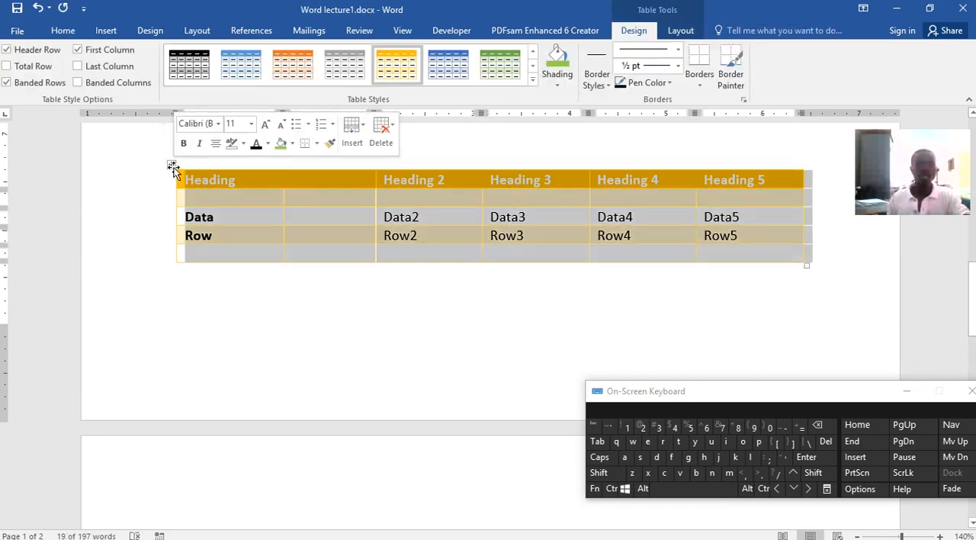
left_click(532, 82)
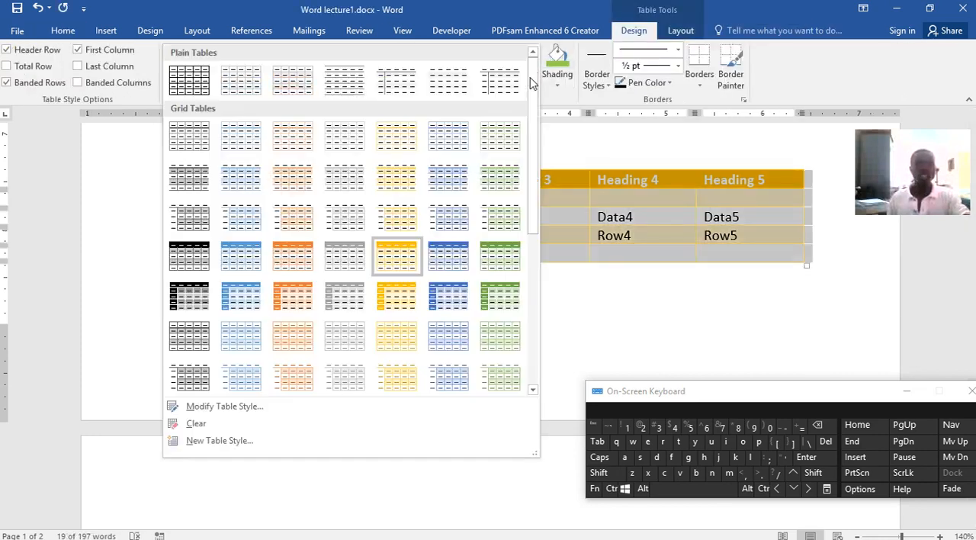
left_click(558, 87)
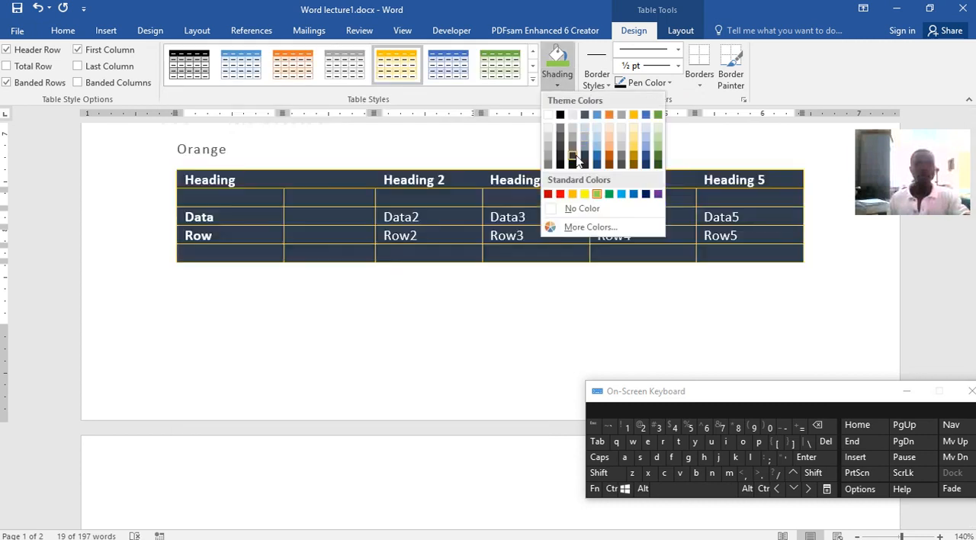
left_click(577, 159)
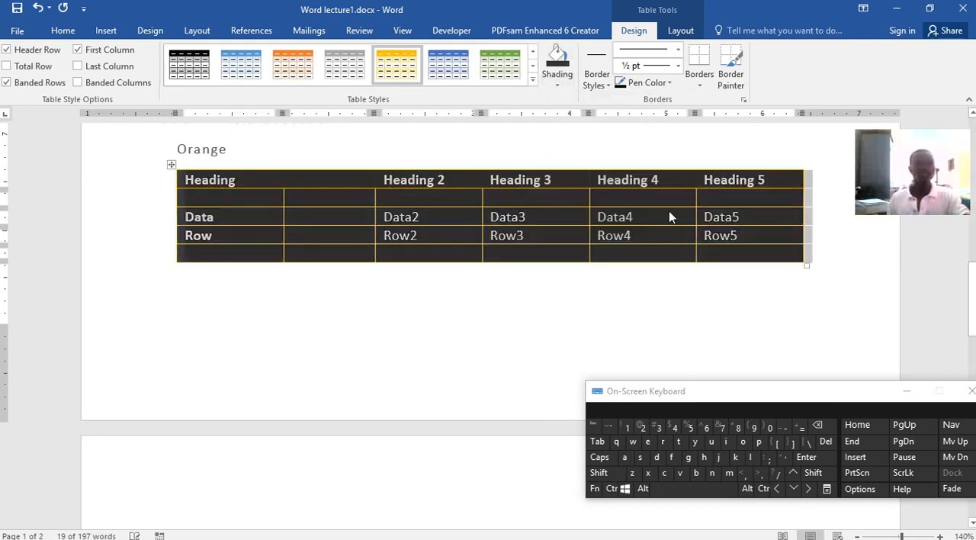
Change the shading of the whole table to white and show the shading colours again
left_click(557, 86)
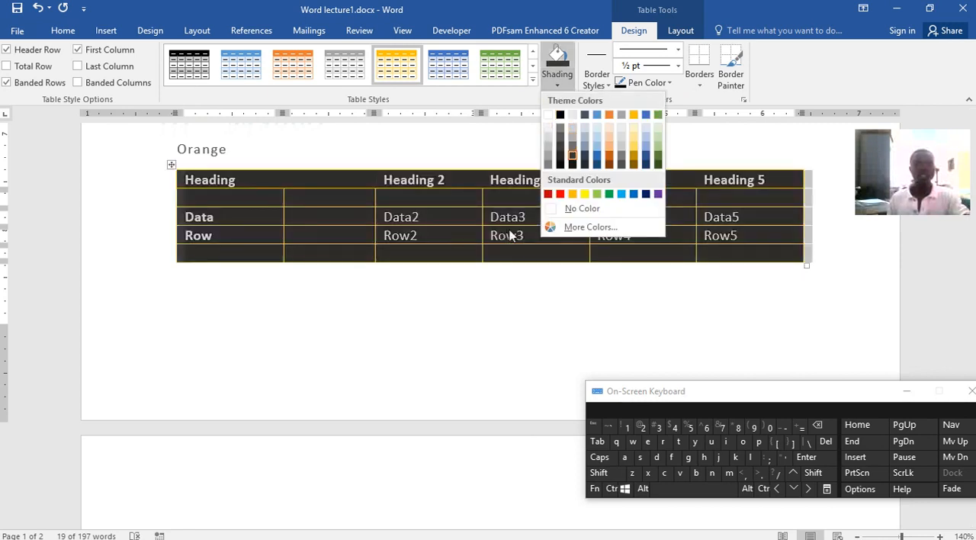
left_click(547, 115)
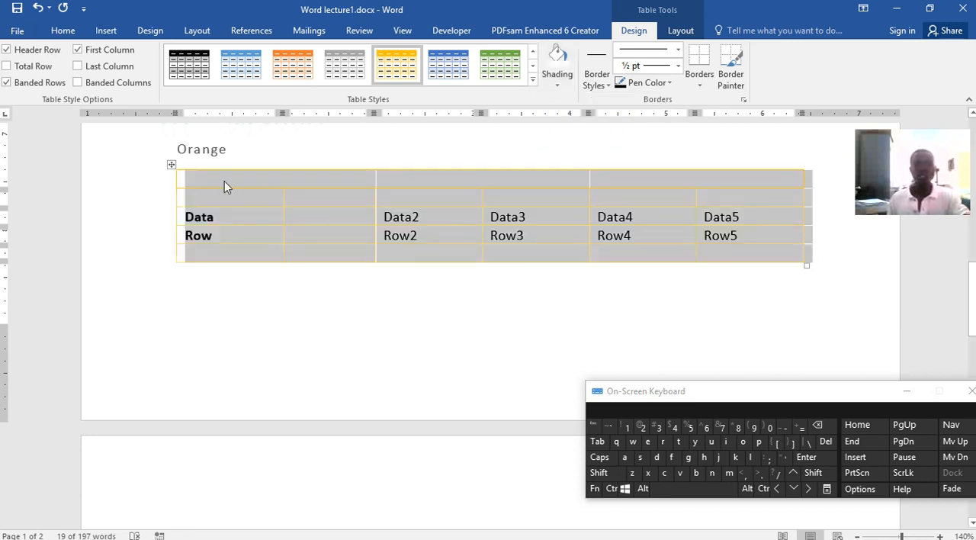
left_click(560, 82)
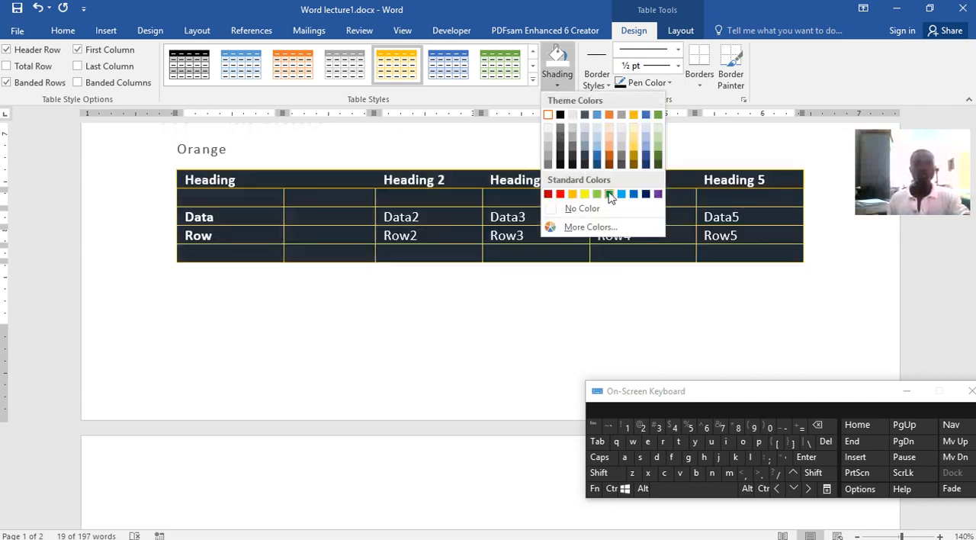
Try the green grid table style, and settle on the blue one with a solid header row and first column
left_click(497, 67)
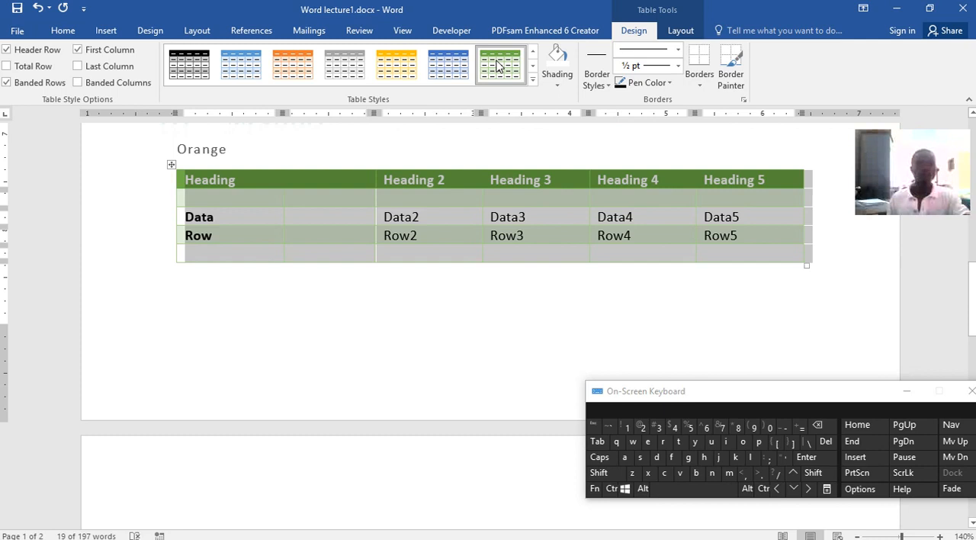
left_click(531, 80)
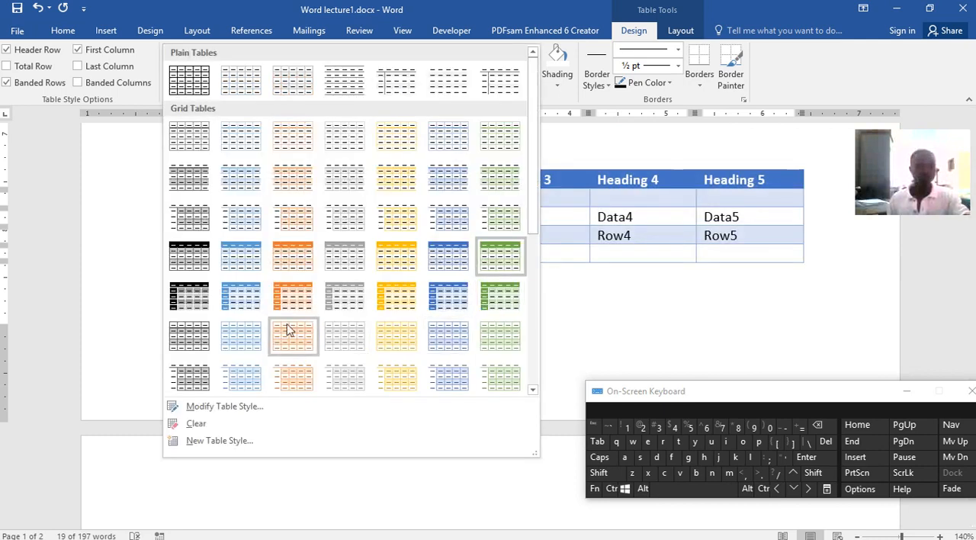
left_click(244, 301)
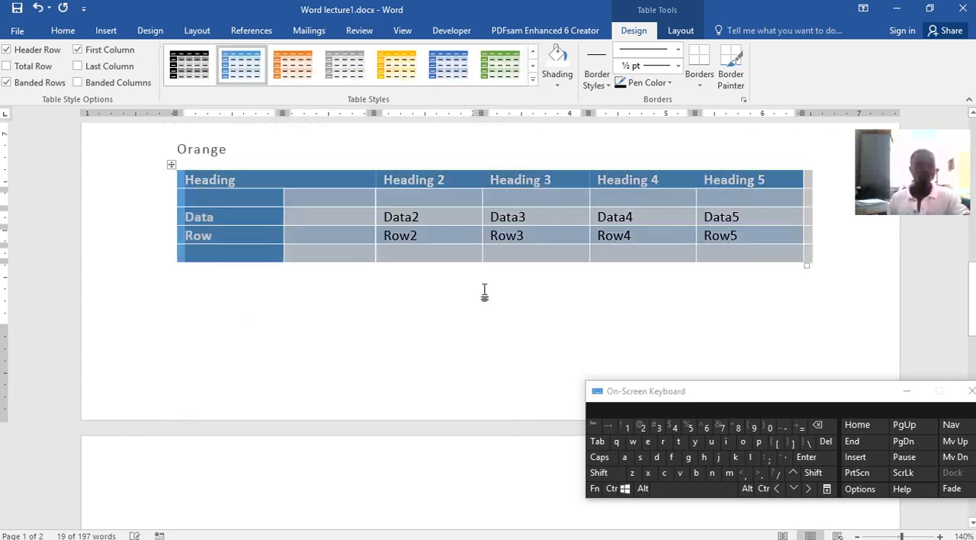
left_click(417, 239)
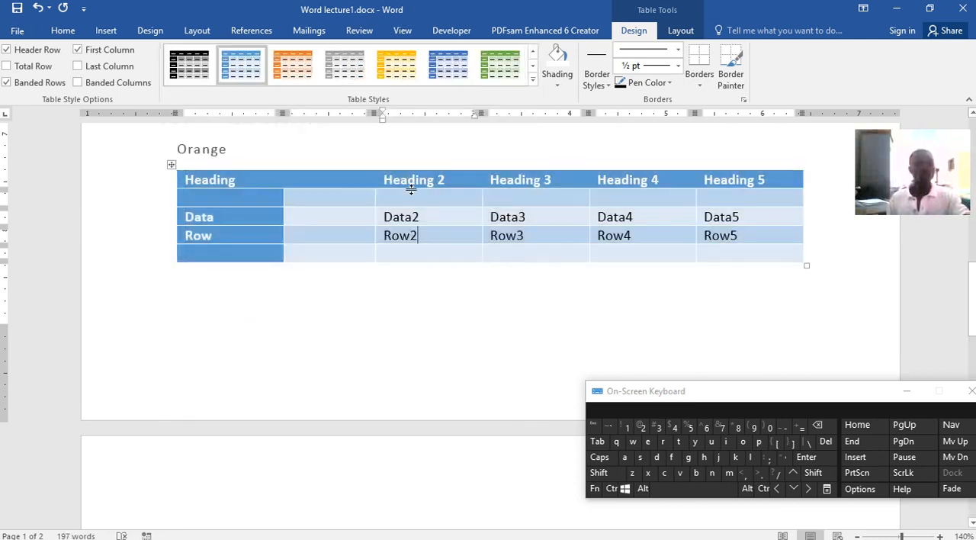
left_click(106, 31)
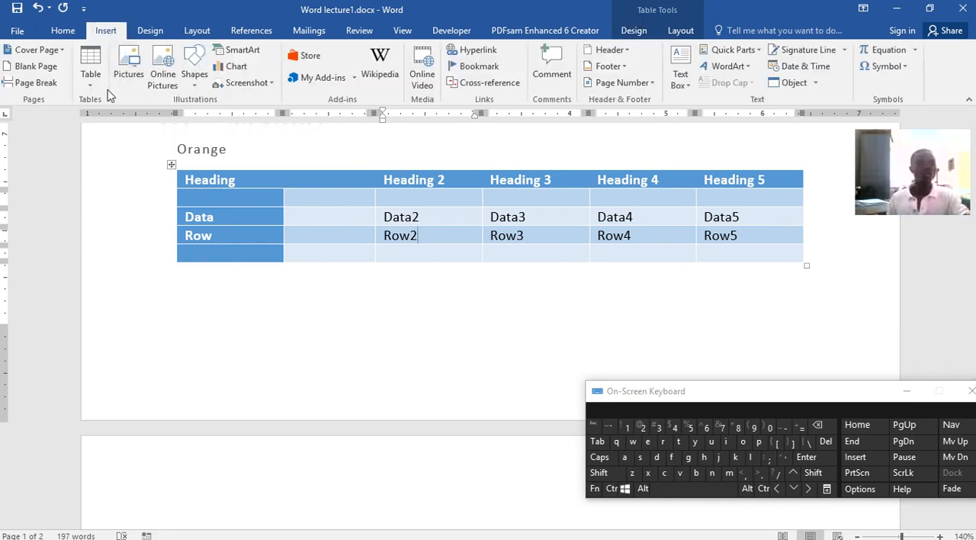
left_click(129, 61)
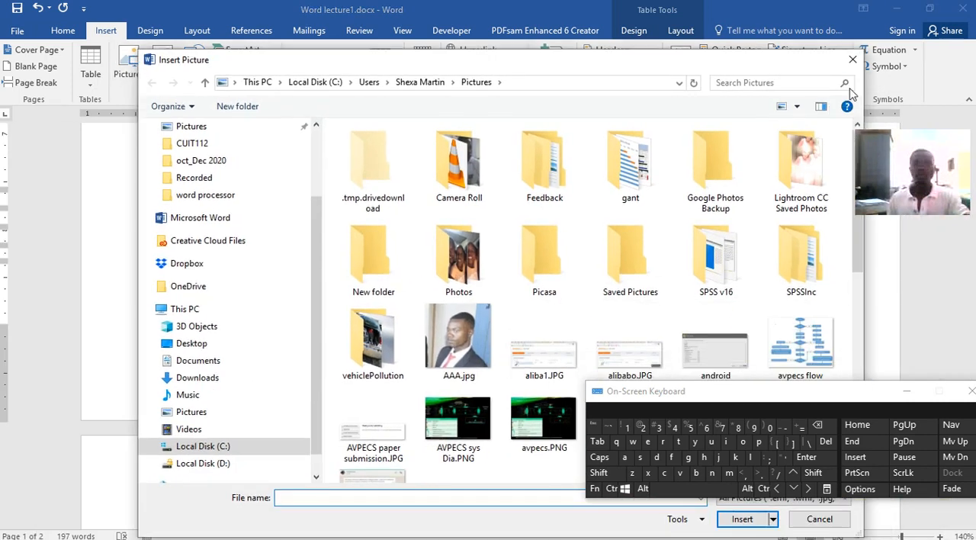
left_click(851, 61)
Place the cursor below the table and move it to the start of the blank second page
left_click(314, 304)
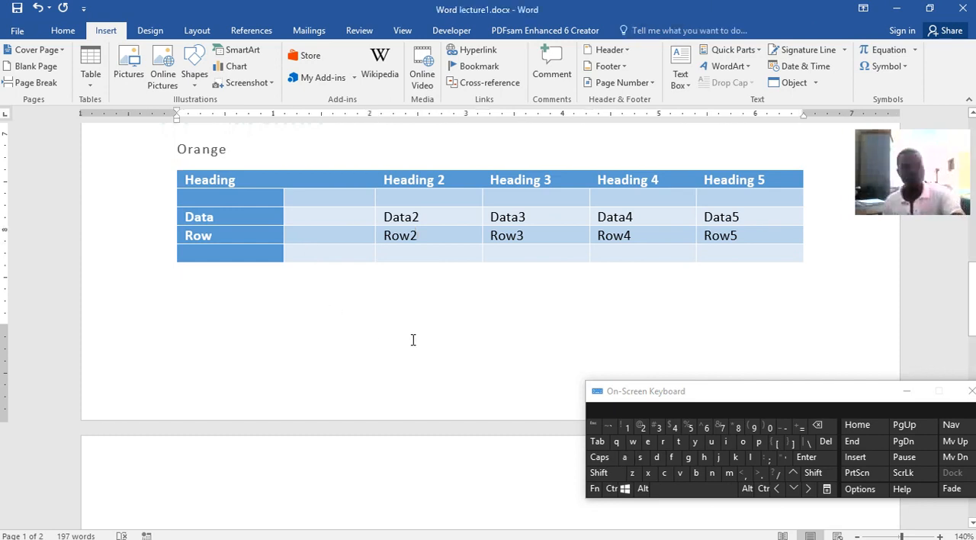
key("ctrl+Return")
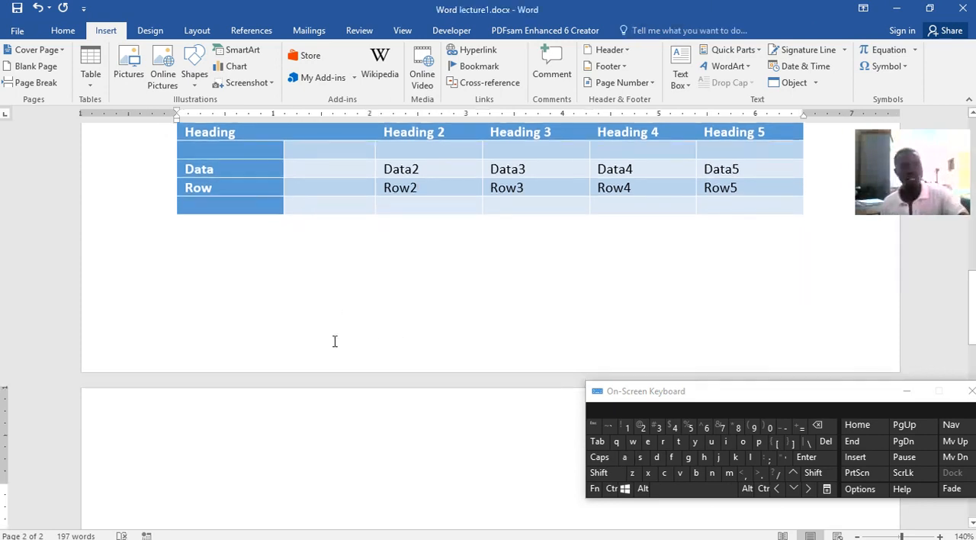
scroll(317, 337, "down", 3)
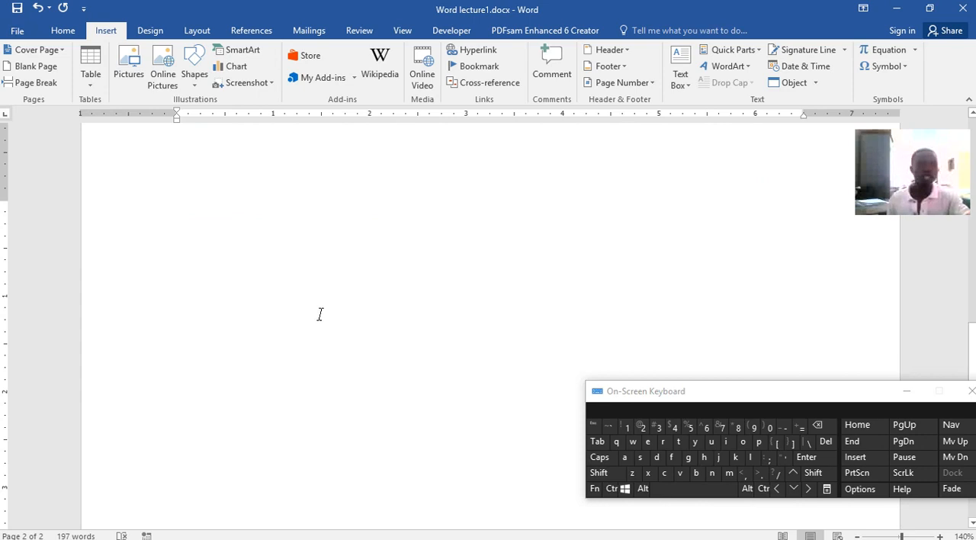
scroll(292, 354, "up", 2)
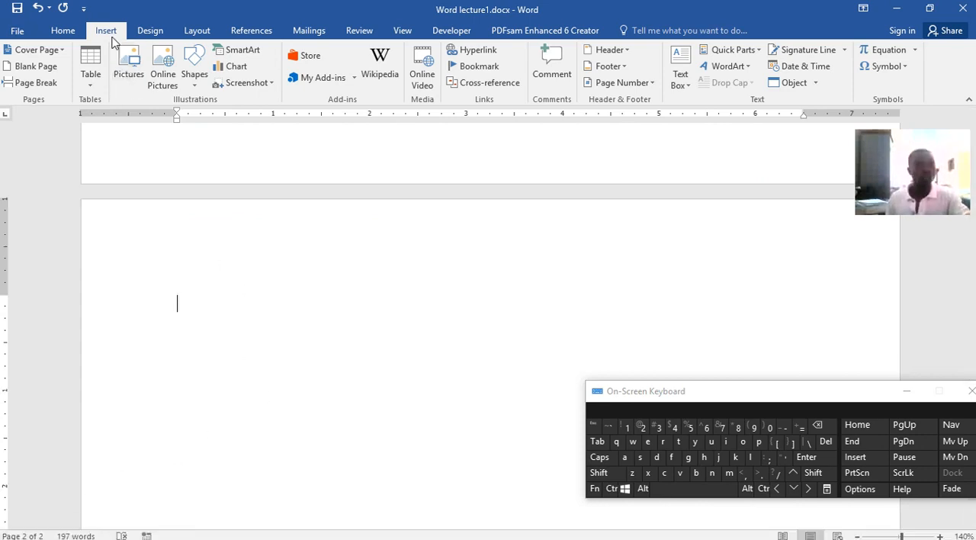
Insert the picture iconplayer.png from the Pictures folder on the second page and look over it
left_click(126, 74)
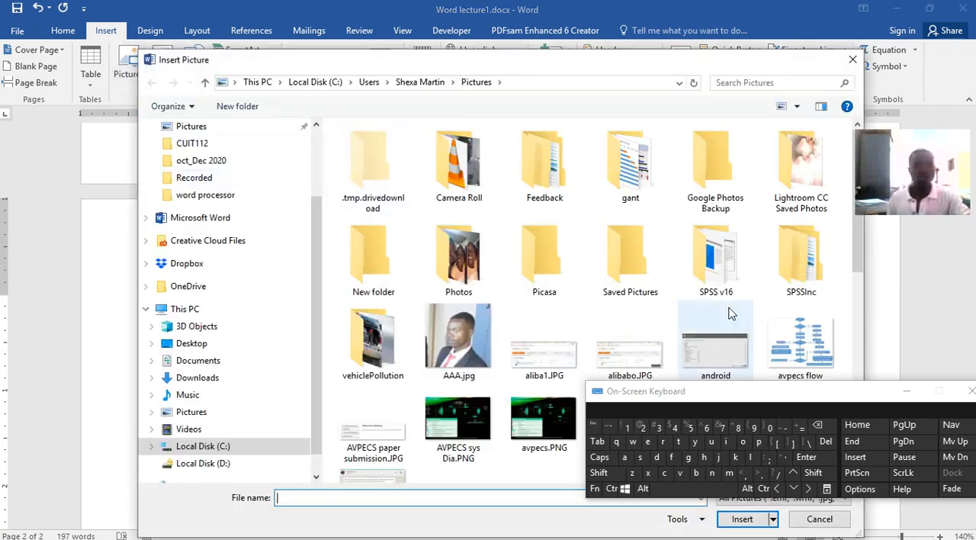
scroll(695, 307, "down", 3)
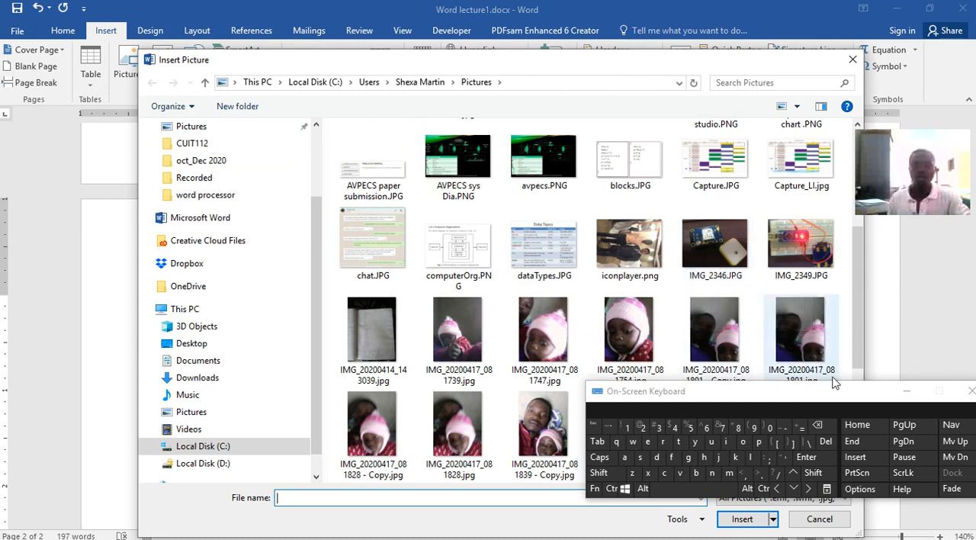
left_click(906, 393)
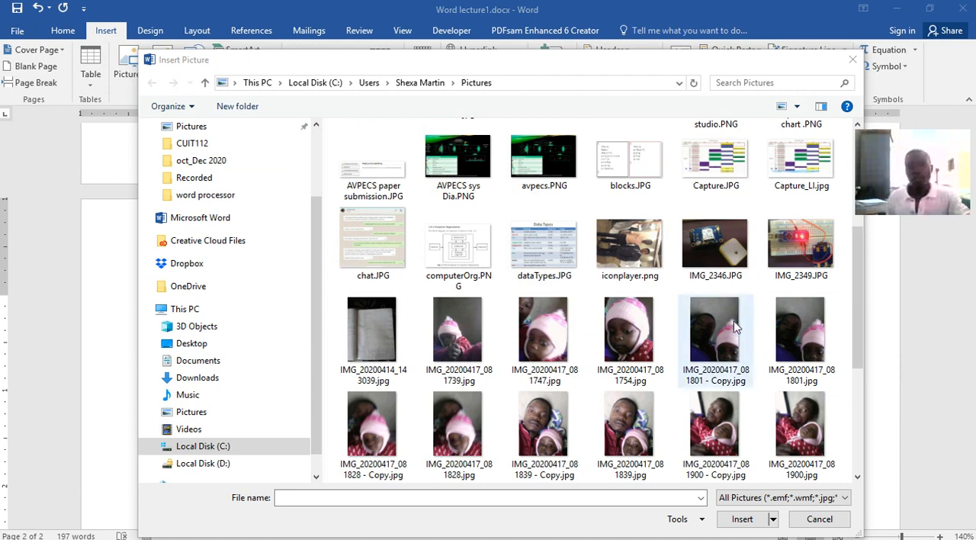
left_click(626, 259)
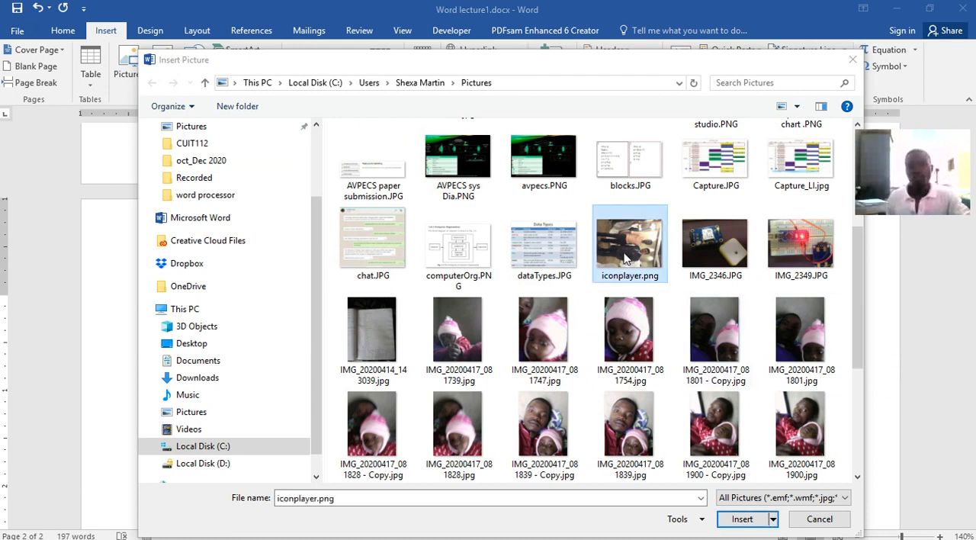
left_click(738, 519)
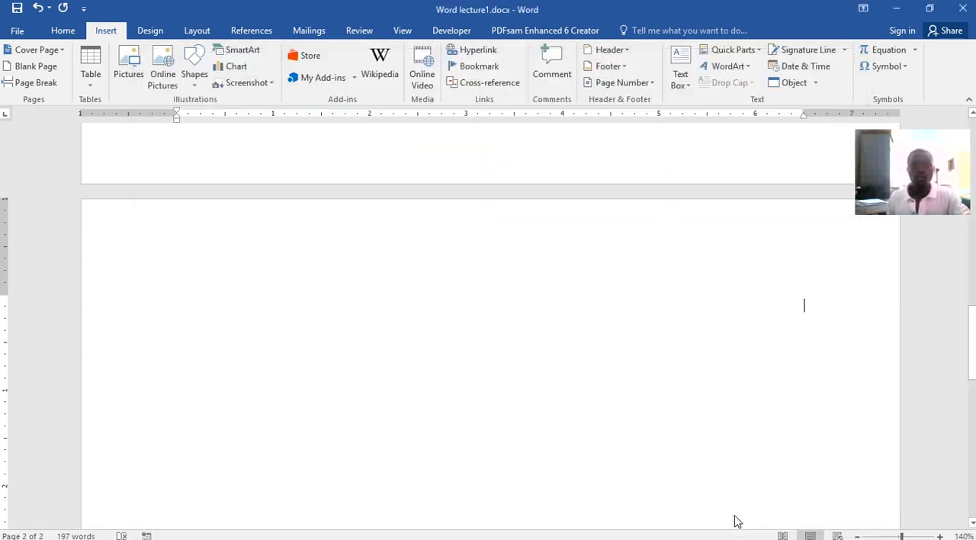
scroll(618, 366, "down", 5)
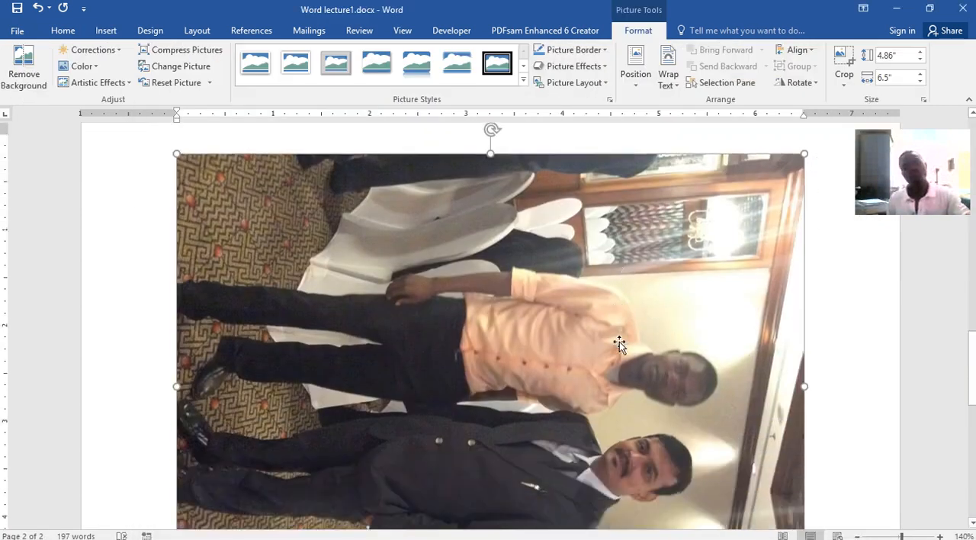
scroll(619, 341, "down", 2)
scroll(619, 341, "up", 1)
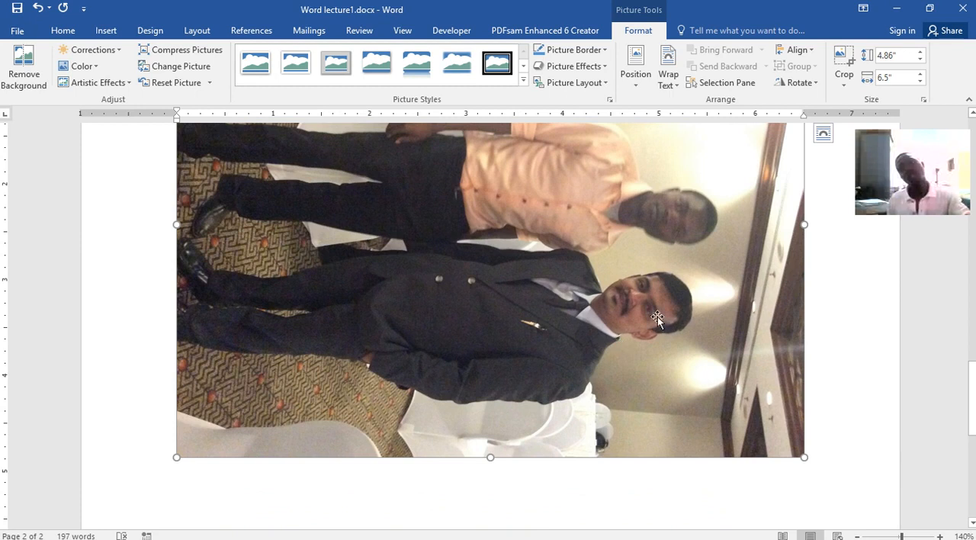
Rotate the inserted picture a quarter turn so the people stand upright, straighten its edges, and check the whole picture
scroll(706, 353, "up", 5)
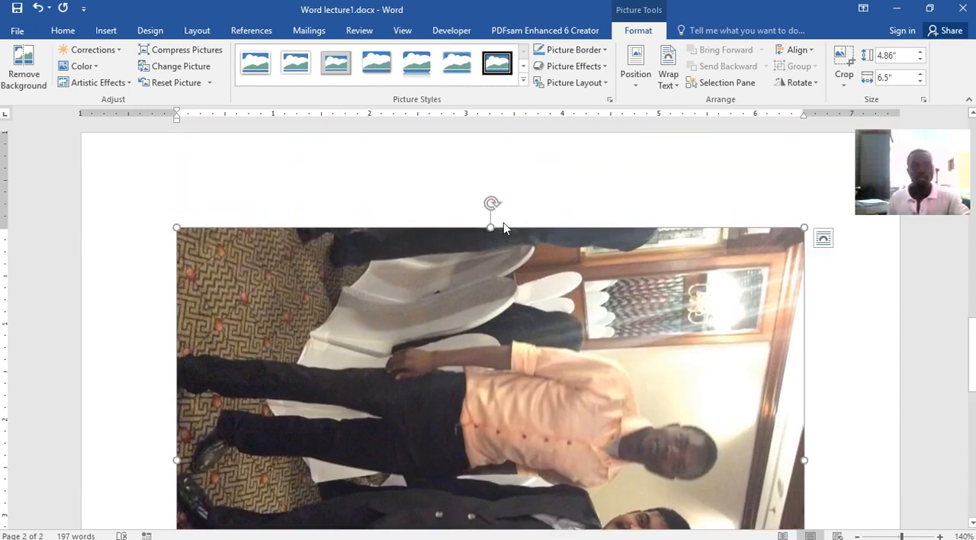
left_click_drag(491, 202, 434, 464)
scroll(450, 392, "down", 2)
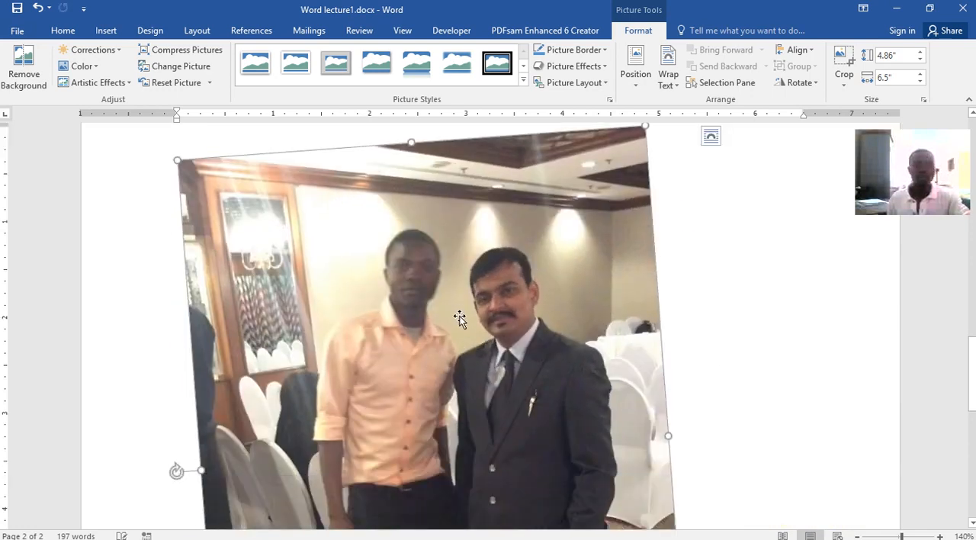
left_click_drag(173, 469, 167, 449)
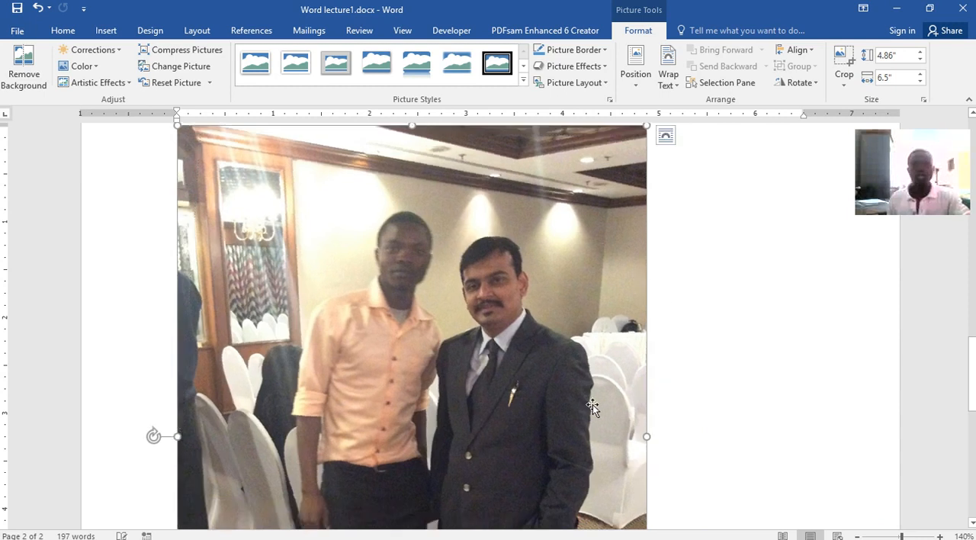
scroll(592, 403, "up", 2)
scroll(592, 404, "up", 3)
scroll(592, 404, "down", 9)
scroll(592, 403, "down", 2)
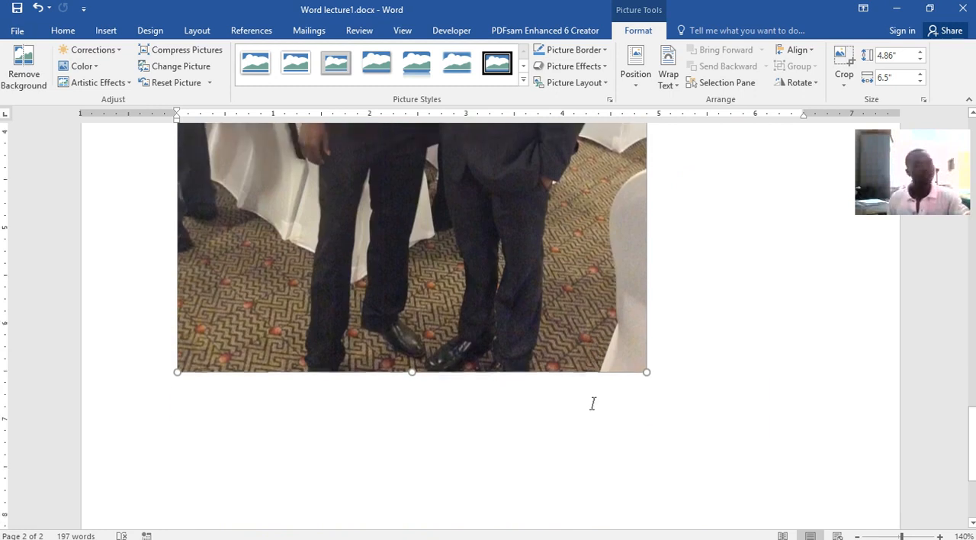
Shrink the upright picture proportionally from its corner to about 2.24 inches wide and 3 inches tall on the page
scroll(592, 403, "up", 6)
scroll(592, 404, "up", 3)
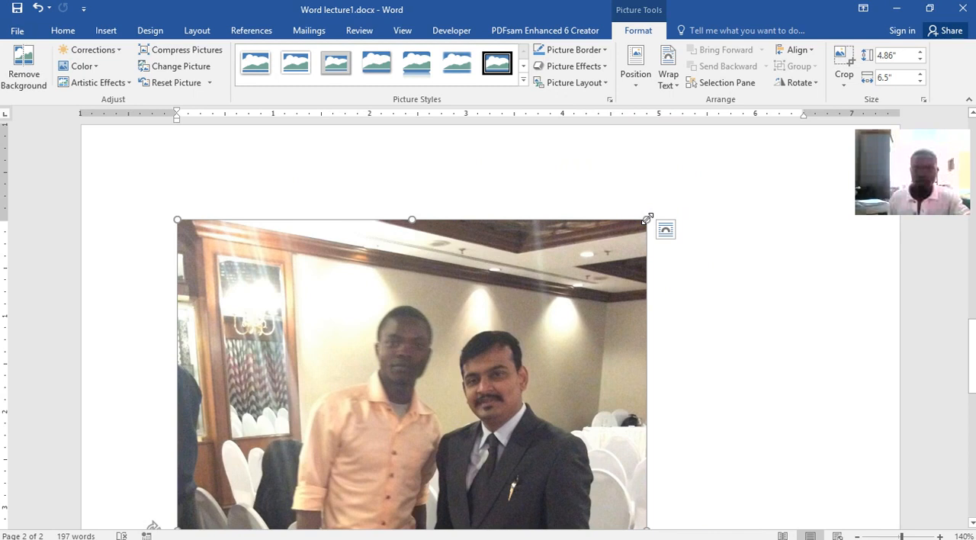
left_click_drag(646, 219, 440, 289)
left_click_drag(340, 330, 384, 278)
left_click_drag(327, 346, 343, 297)
left_click_drag(446, 219, 284, 372)
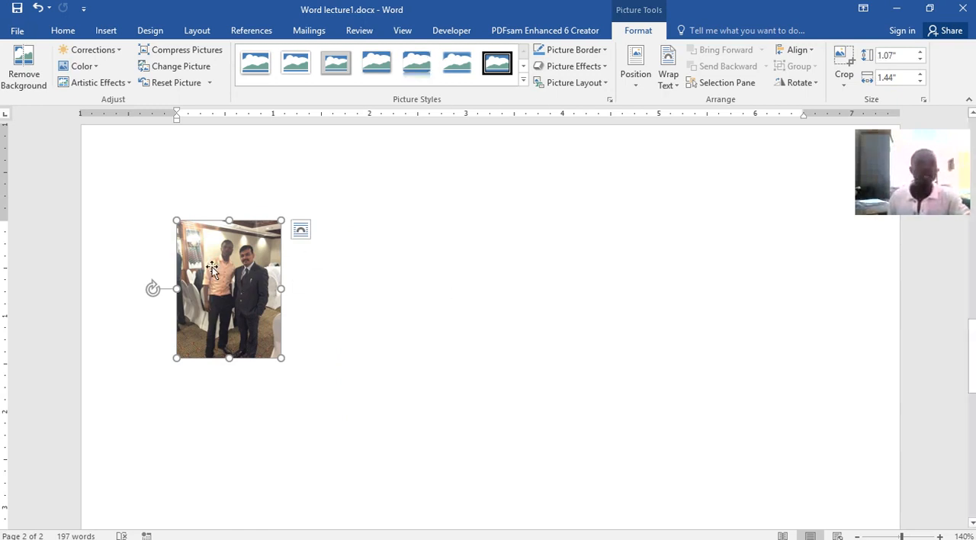
left_click_drag(280, 222, 328, 185)
left_click_drag(321, 220, 392, 202)
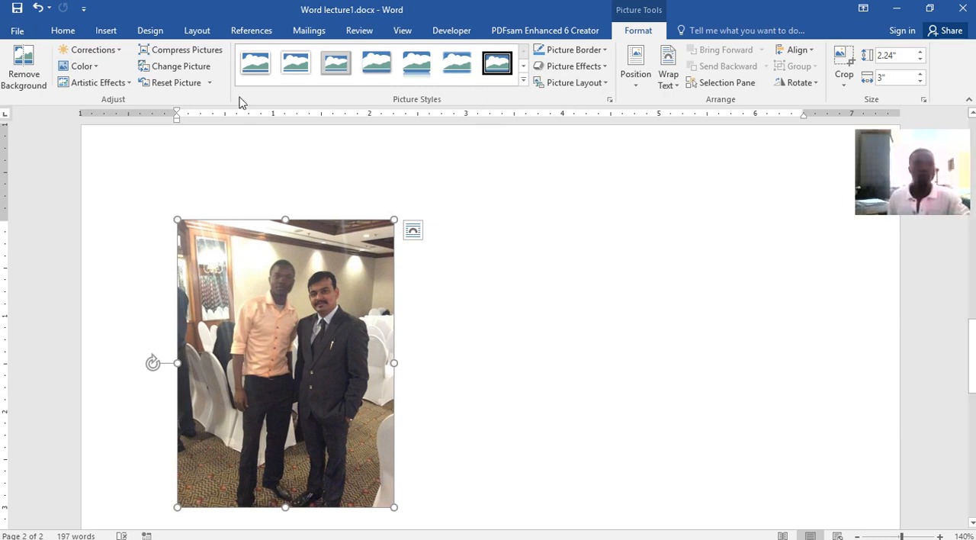
Try several picture styles on the photo, including a white frame, soft edges and the black bevelled oval
left_click(256, 62)
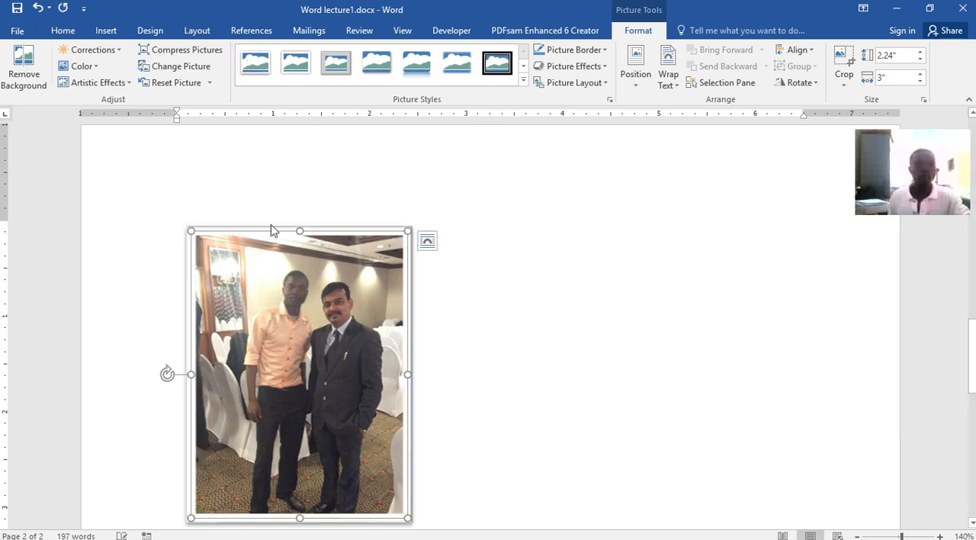
left_click(337, 66)
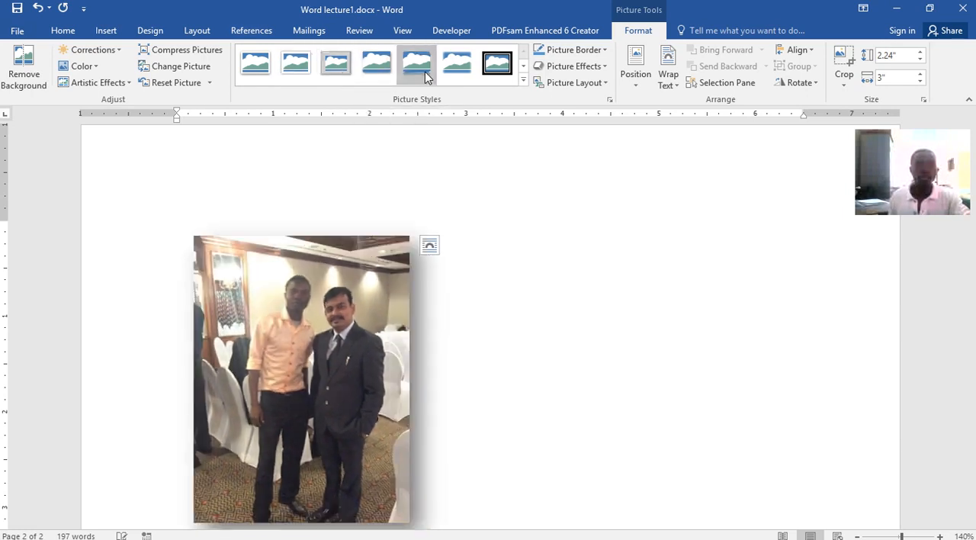
left_click(425, 72)
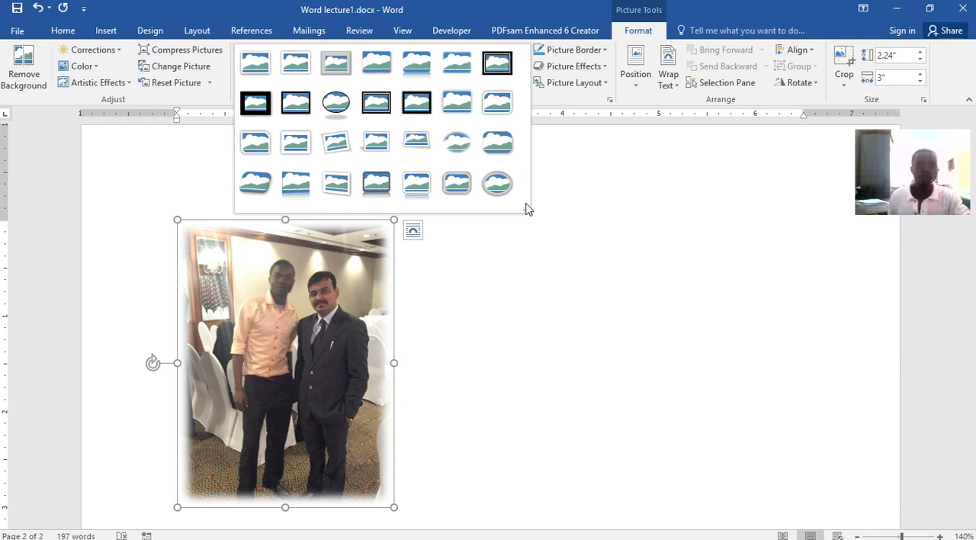
left_click(346, 109)
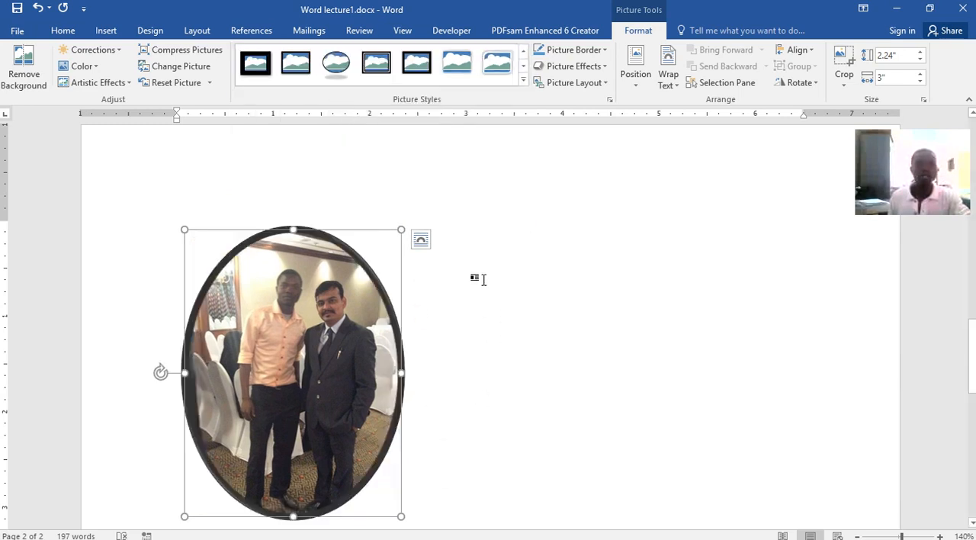
Try flattening the oval picture, undo that resize, and apply the white picture style with rounded diagonal corners
left_click_drag(293, 230, 299, 343)
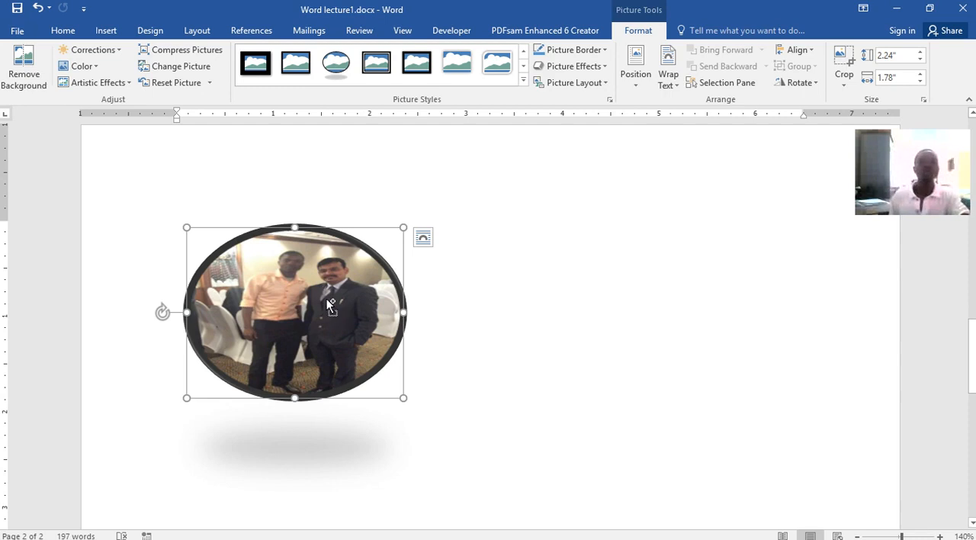
key("ctrl+z")
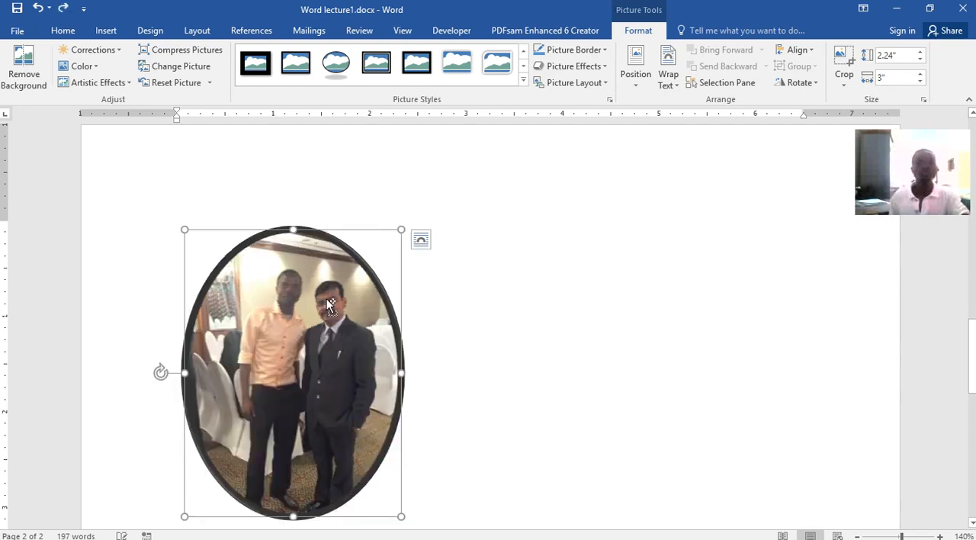
left_click(494, 83)
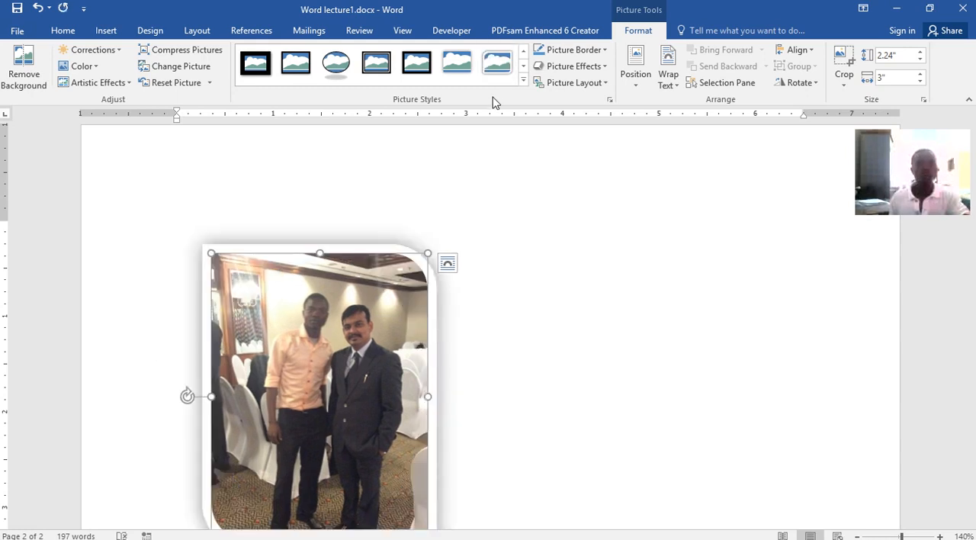
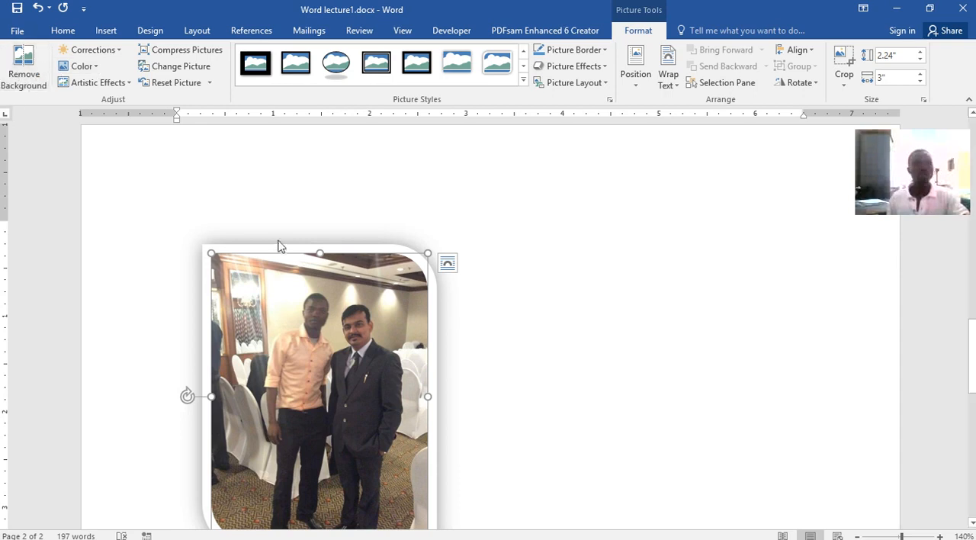
Try removing the photo's background, and undo the background removal
left_click(23, 67)
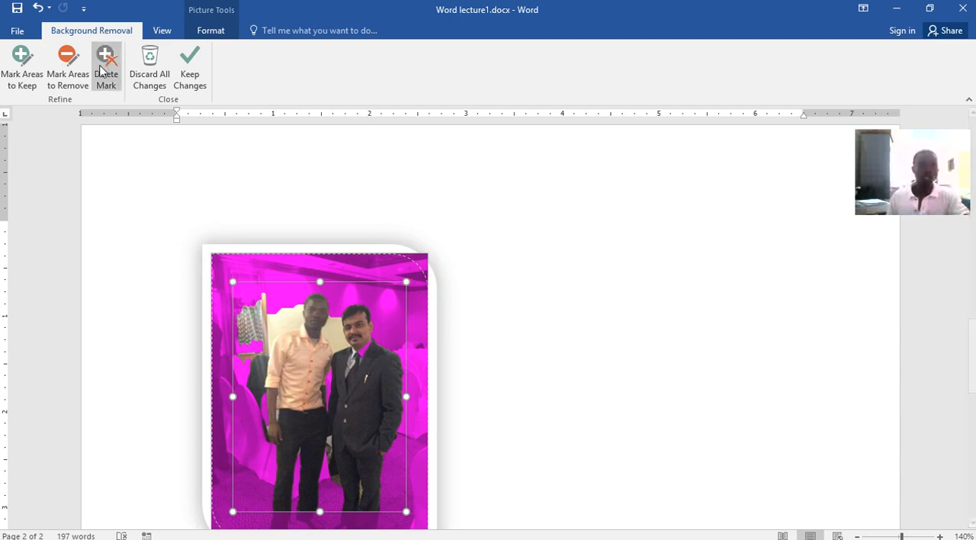
left_click(20, 30)
left_click(22, 31)
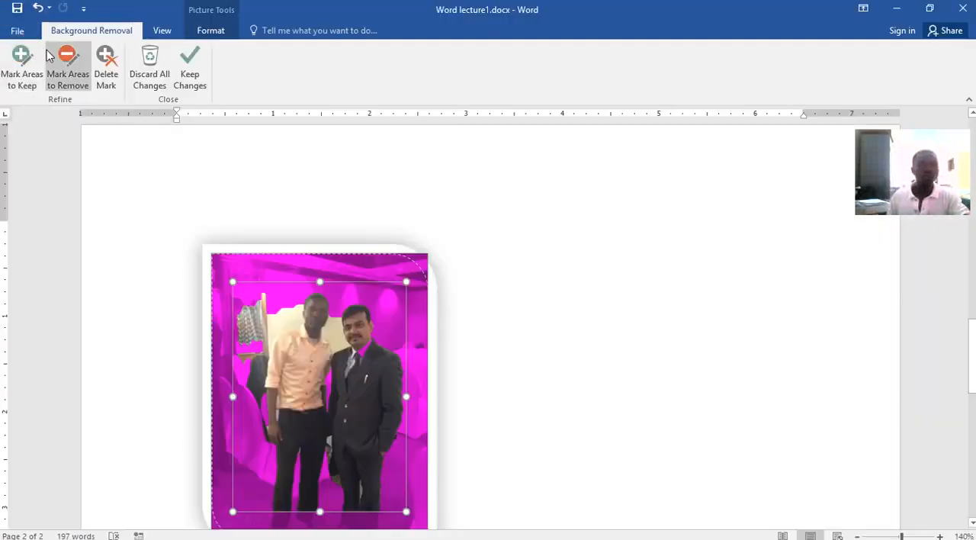
left_click(36, 9)
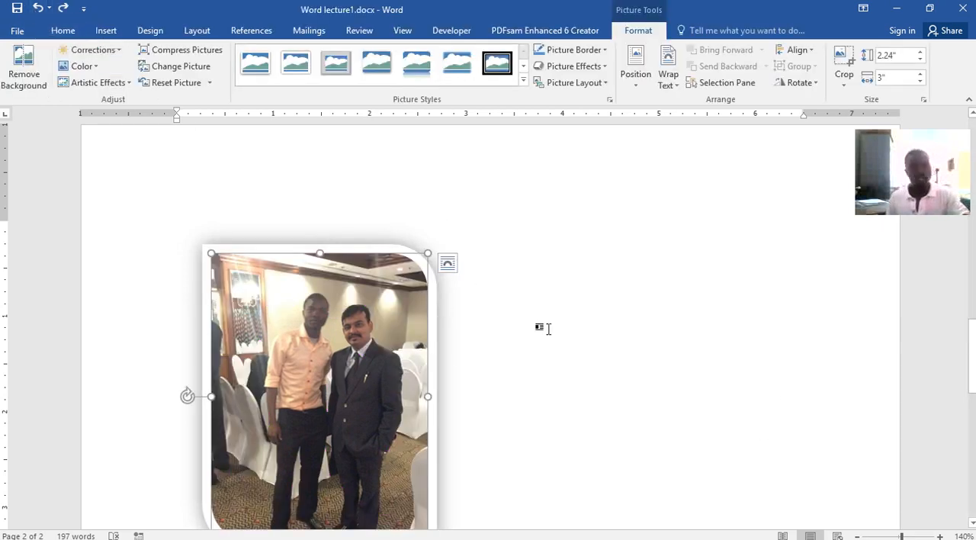
Draw a rounded rectangle about 2.87 inches wide and 2.25 inches tall beside the photo
left_click(537, 306)
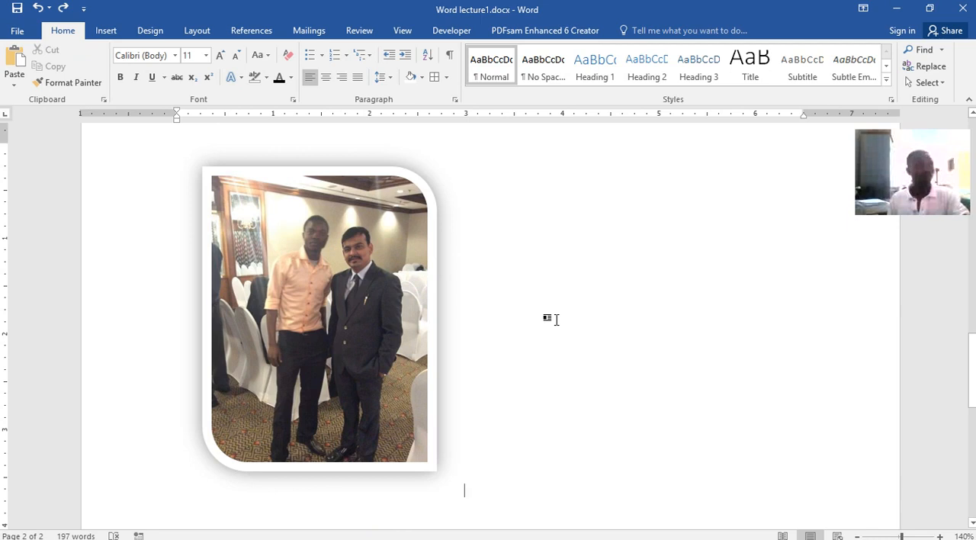
scroll(458, 327, "down", 3)
scroll(458, 327, "up", 3)
scroll(458, 327, "down", 3)
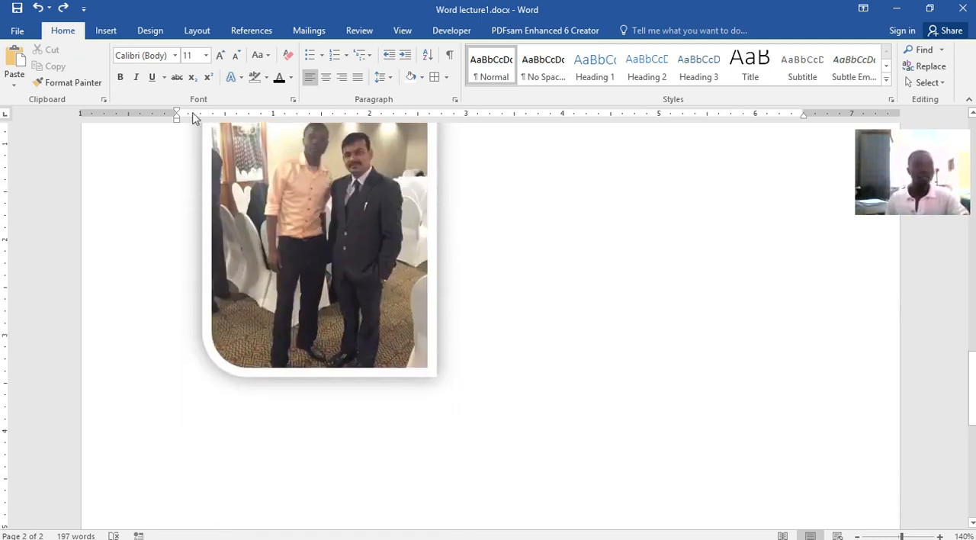
left_click(105, 31)
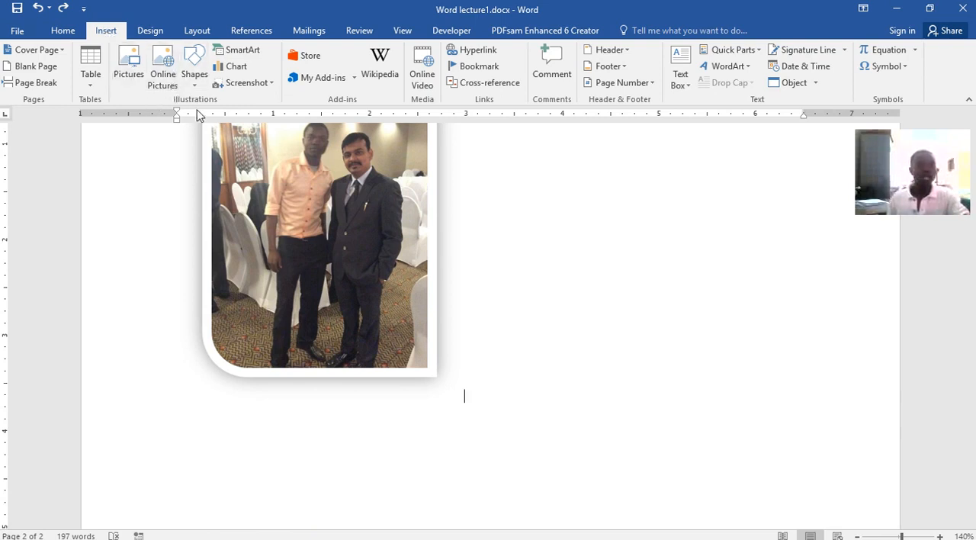
left_click(196, 77)
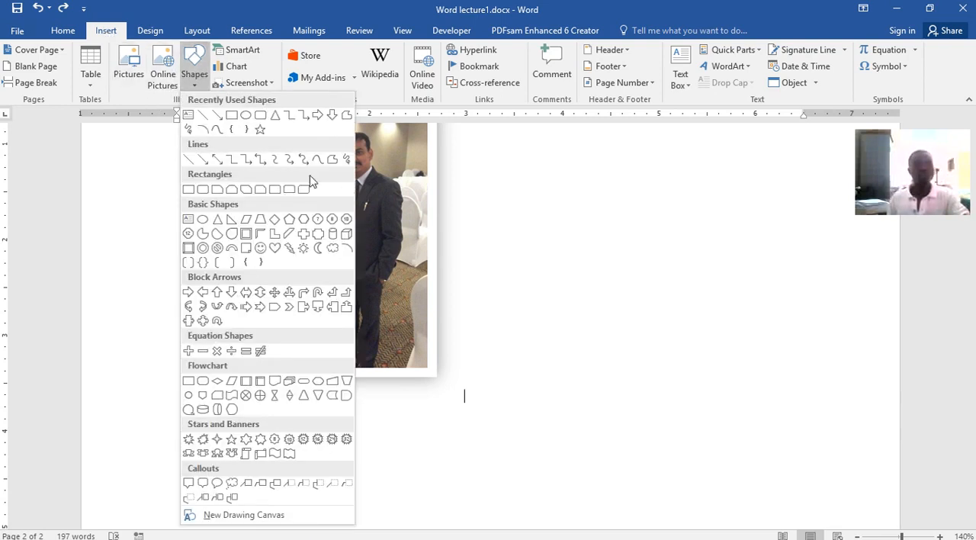
left_click(203, 189)
left_click_drag(533, 202, 809, 418)
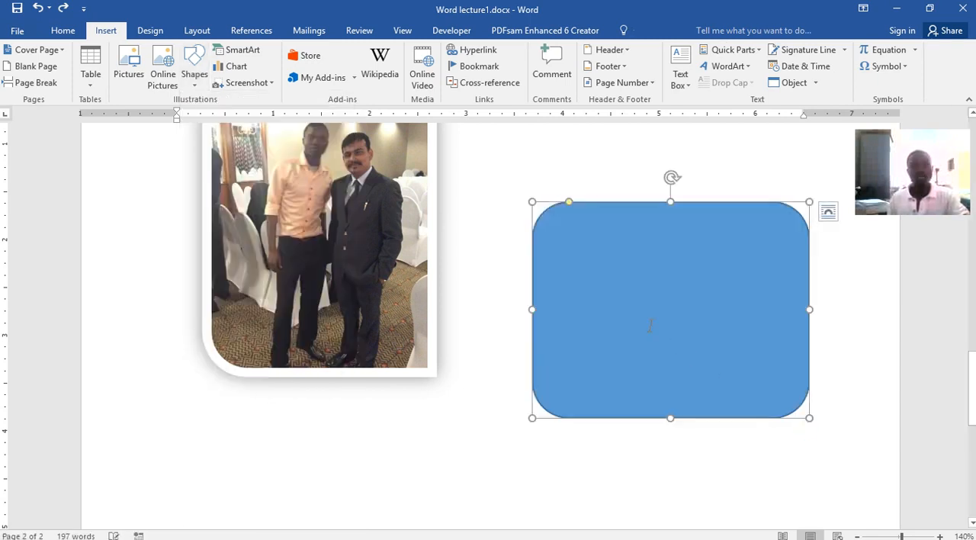
Move the blue rounded rectangle onto the photo so that it overlaps the people
left_click_drag(580, 269, 186, 234)
left_click_drag(274, 235, 314, 224)
scroll(625, 392, "up", 5)
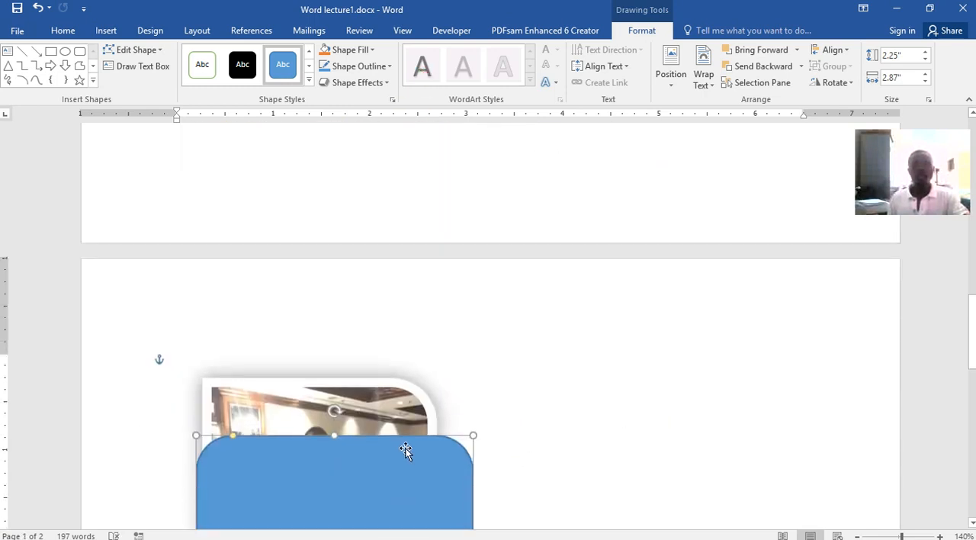
scroll(405, 445, "down", 4)
scroll(560, 405, "up", 5)
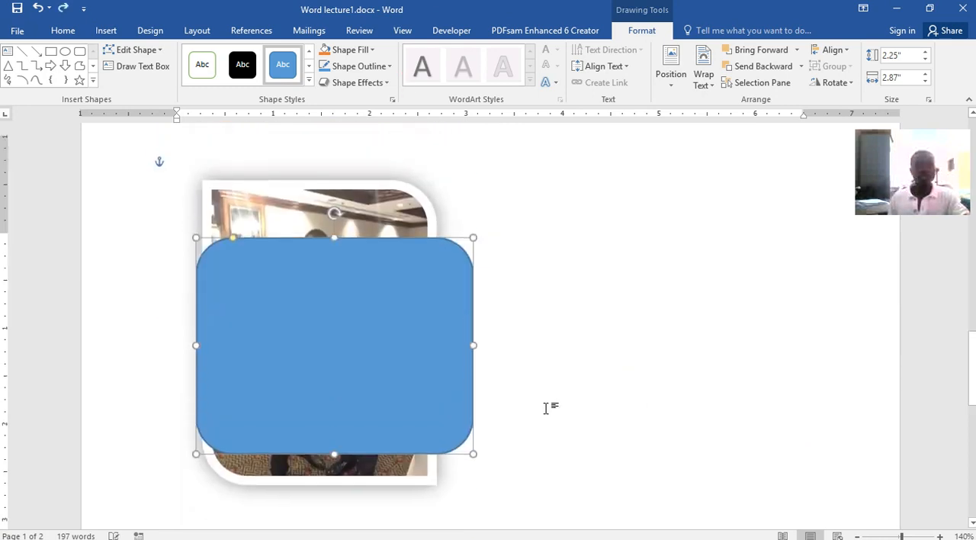
Move the rounded rectangle up through the document, past the table and fruit list, onto the green paragraph on page 1
scroll(438, 414, "up", 1)
scroll(412, 526, "down", 2)
left_click_drag(384, 455, 392, 192)
scroll(526, 333, "up", 5)
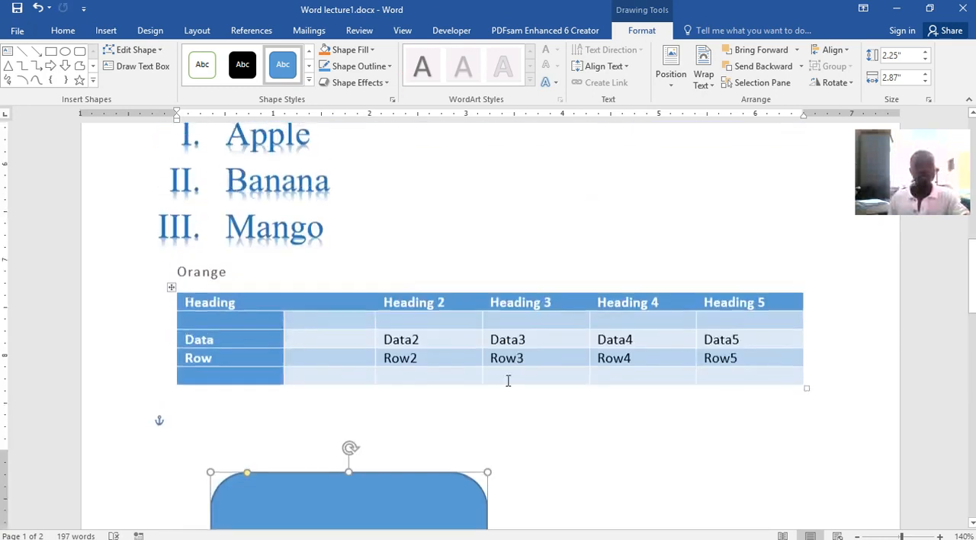
left_click_drag(421, 482, 369, 137)
scroll(488, 388, "up", 5)
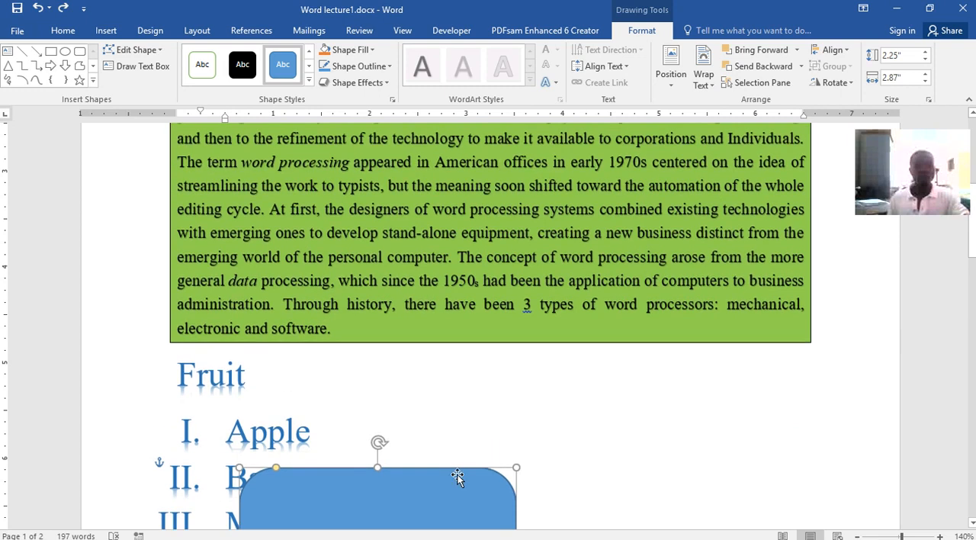
left_click_drag(444, 468, 542, 165)
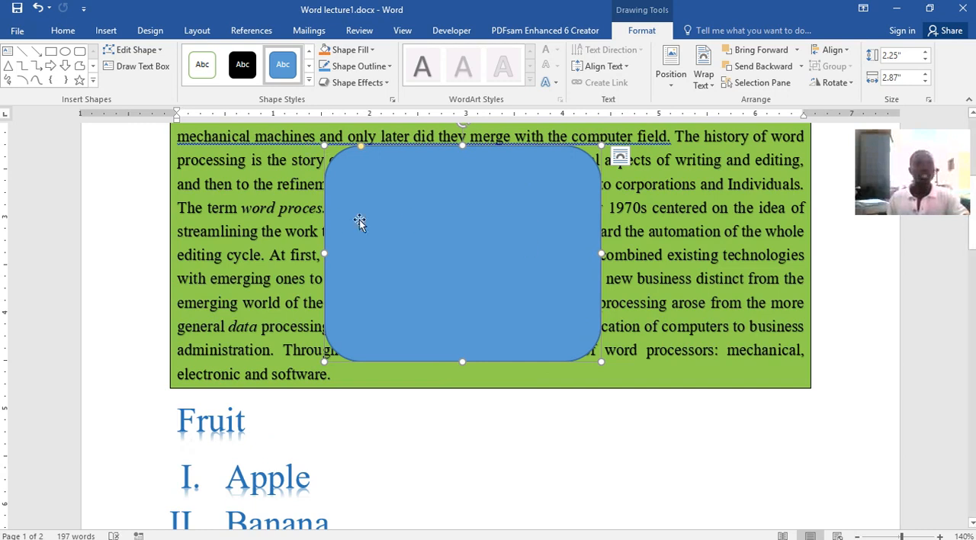
Apply the white shape style with green outline to the rounded rectangle, and fill it with light orange
left_click(202, 64)
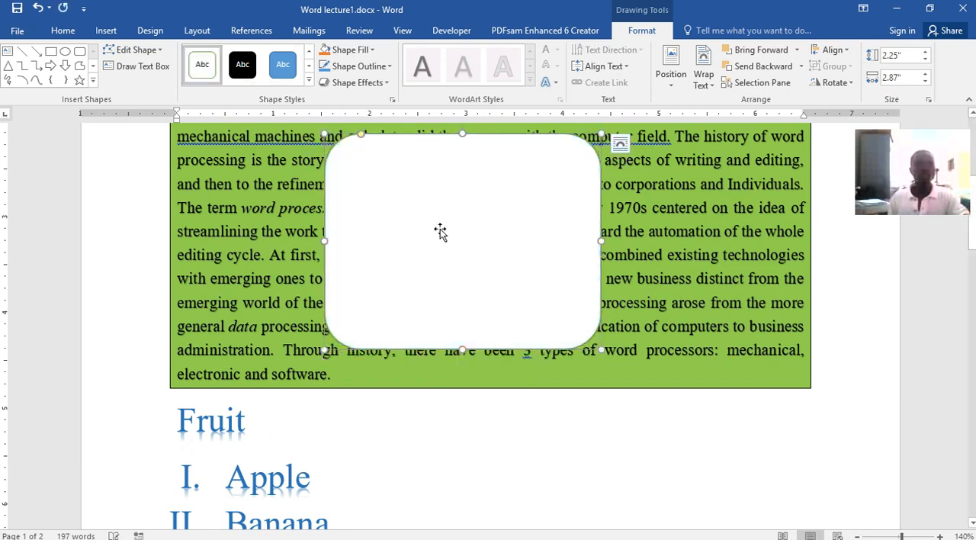
left_click(373, 50)
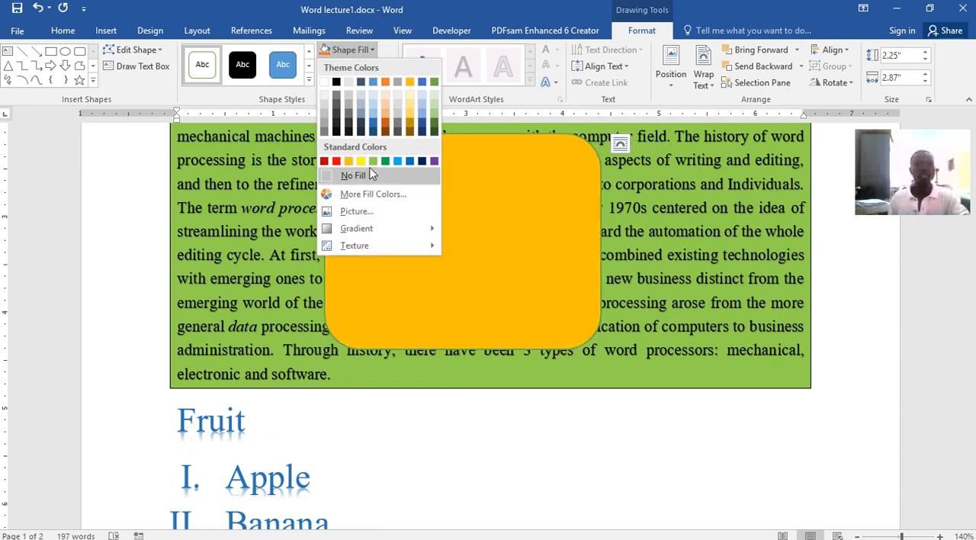
left_click(388, 114)
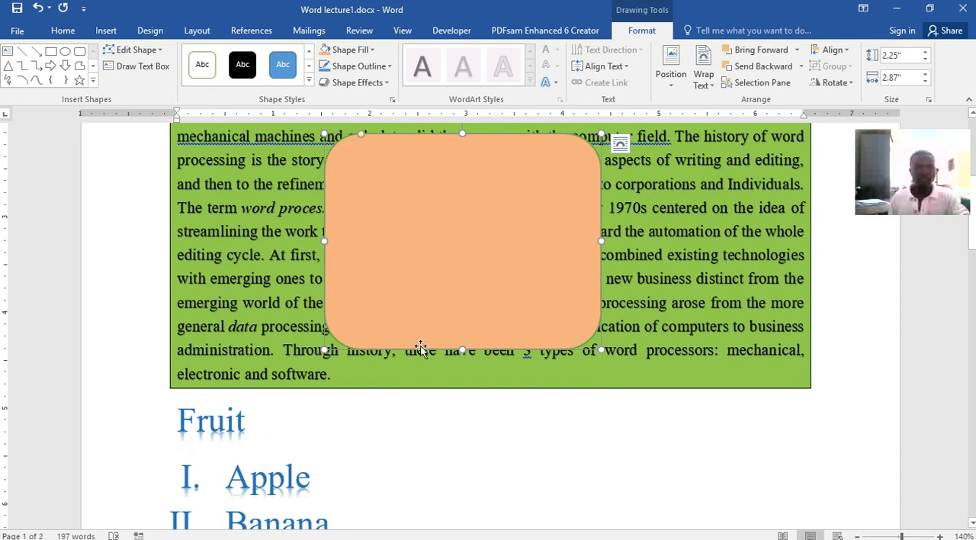
Move the orange rounded rectangle back down to page 2 and place it in the empty space beside the photo
left_click_drag(534, 216, 592, 450)
scroll(551, 320, "down", 4)
left_click_drag(551, 320, 575, 453)
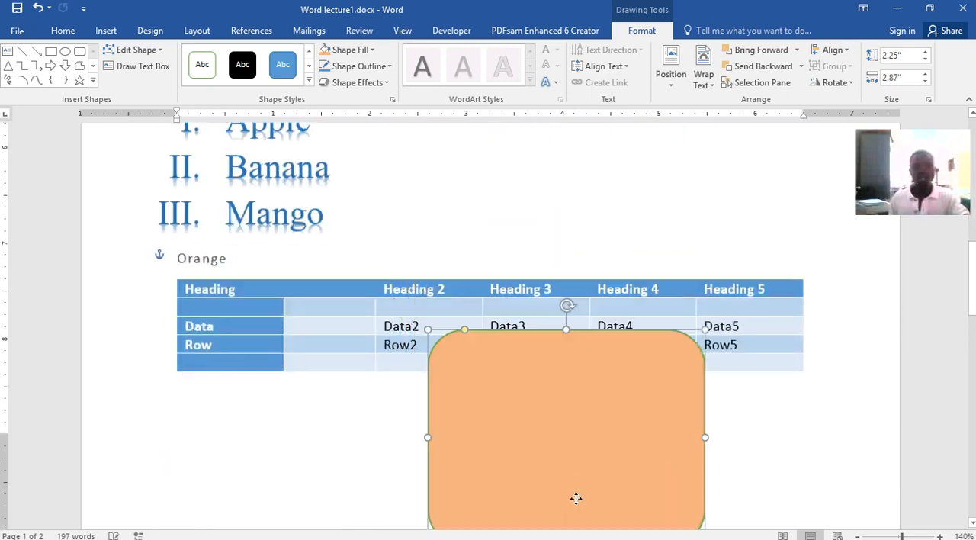
scroll(568, 427, "down", 3)
left_click_drag(534, 233, 590, 464)
scroll(635, 391, "down", 3)
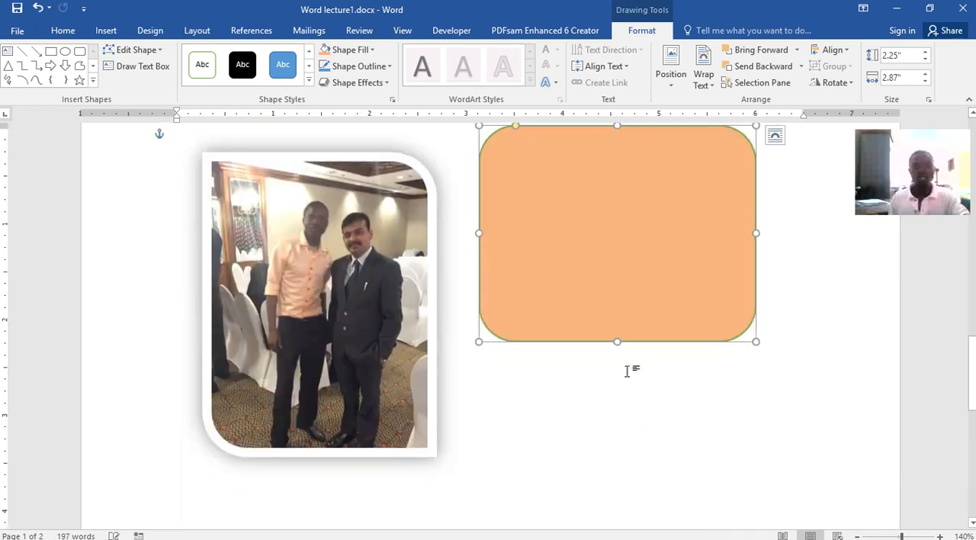
left_click_drag(600, 266, 599, 392)
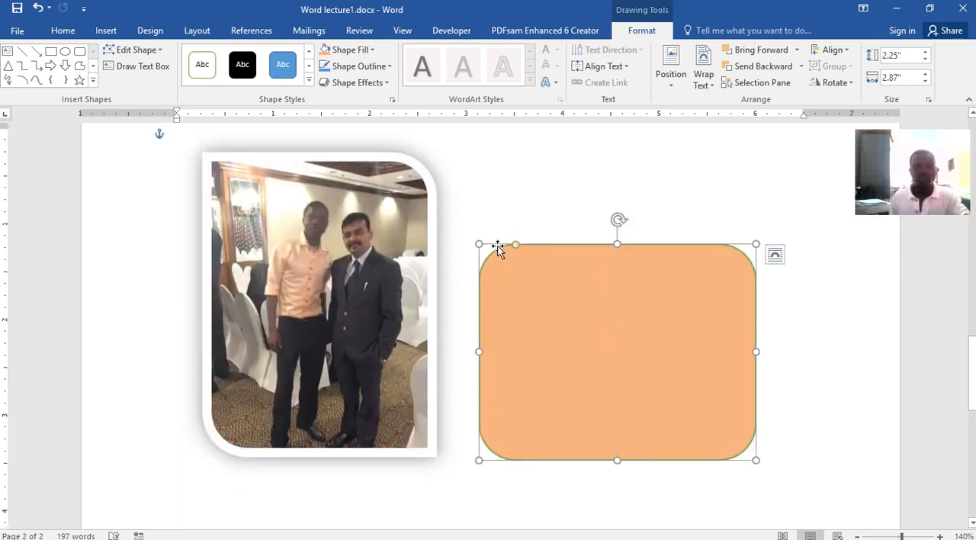
Give the rounded rectangle a 6 pt red outline and deselect it
left_click(390, 67)
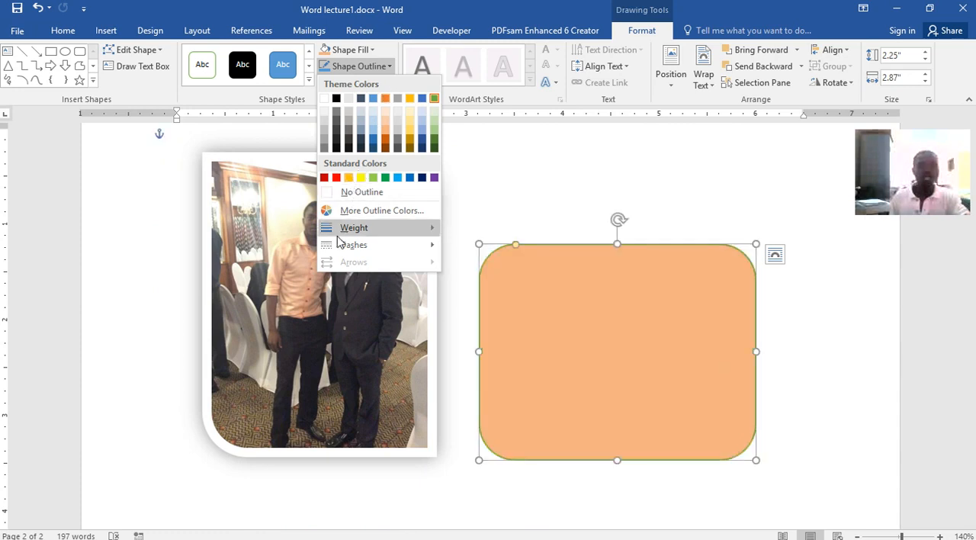
mouse_move(344, 227)
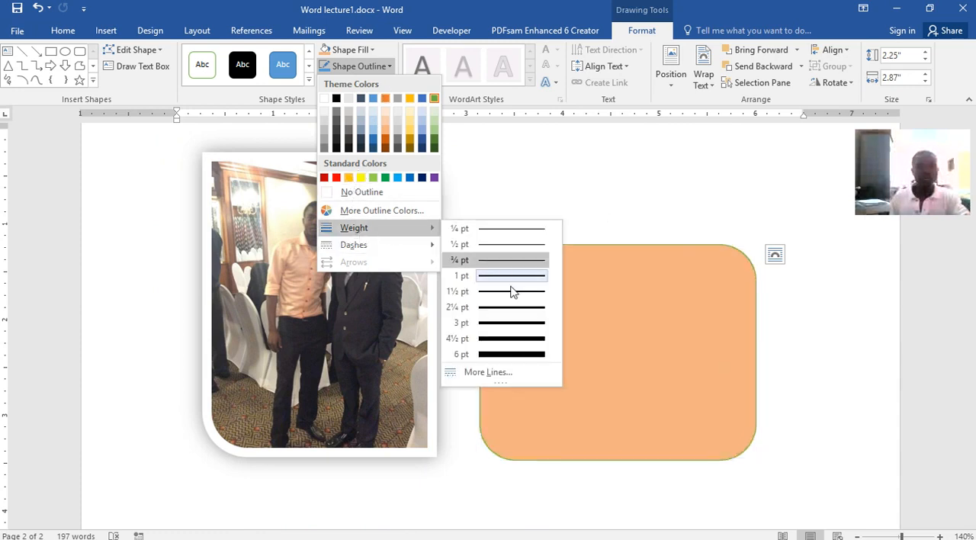
left_click(509, 353)
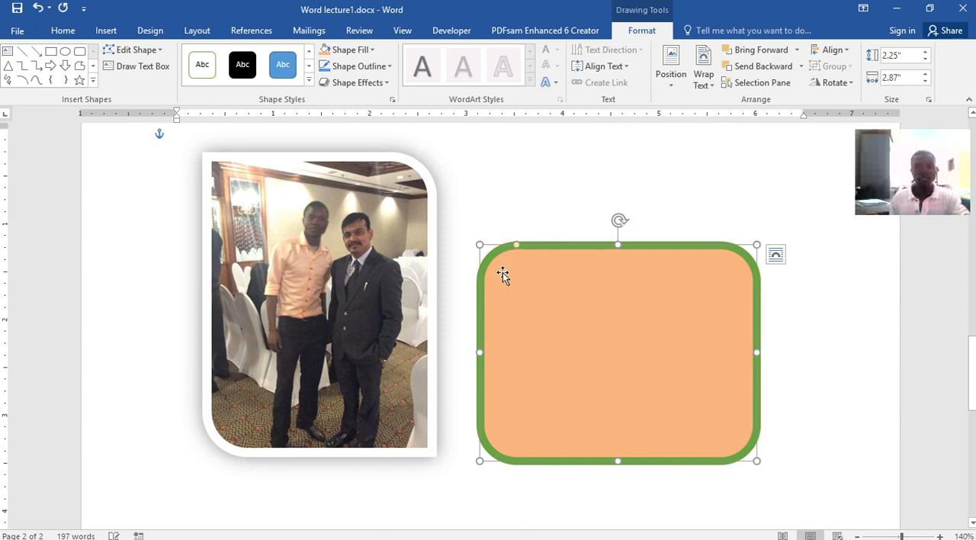
left_click(388, 67)
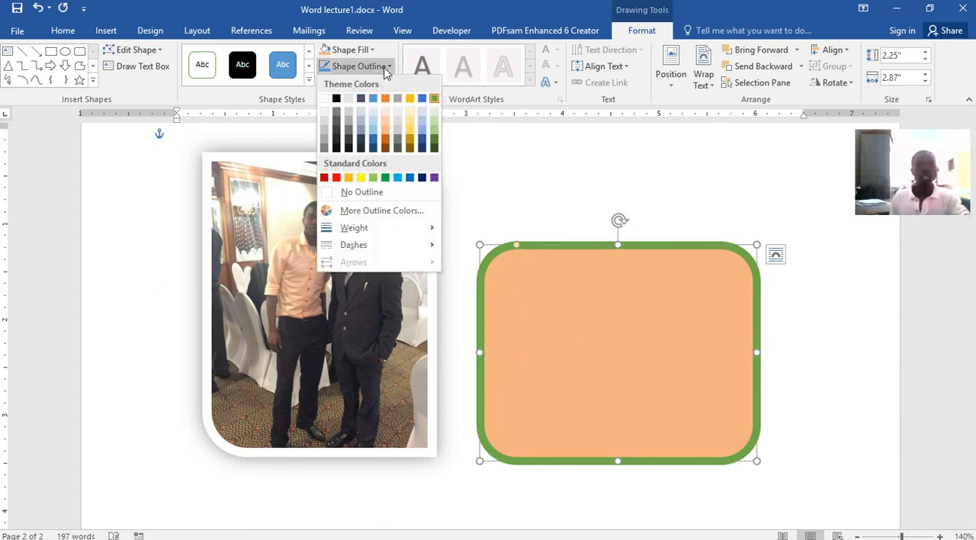
left_click(335, 177)
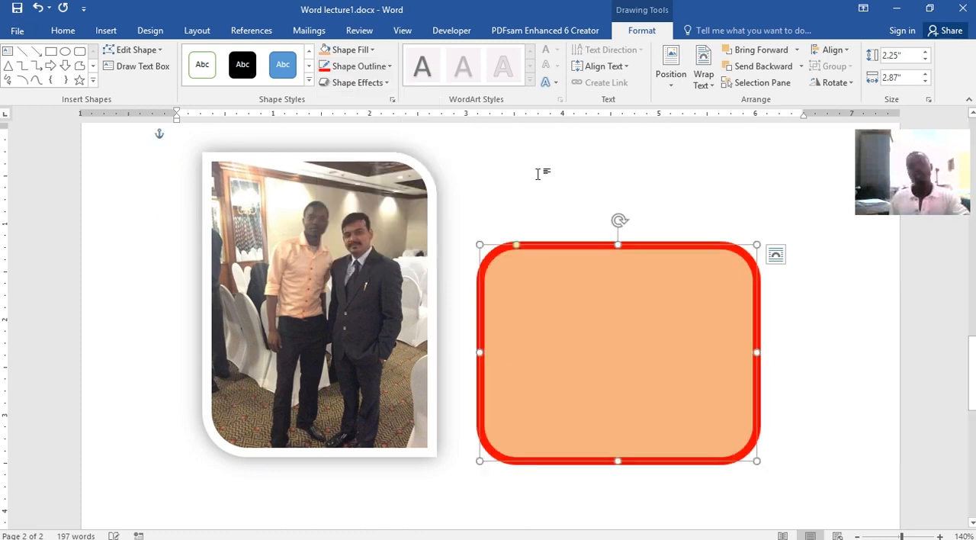
left_click(863, 273)
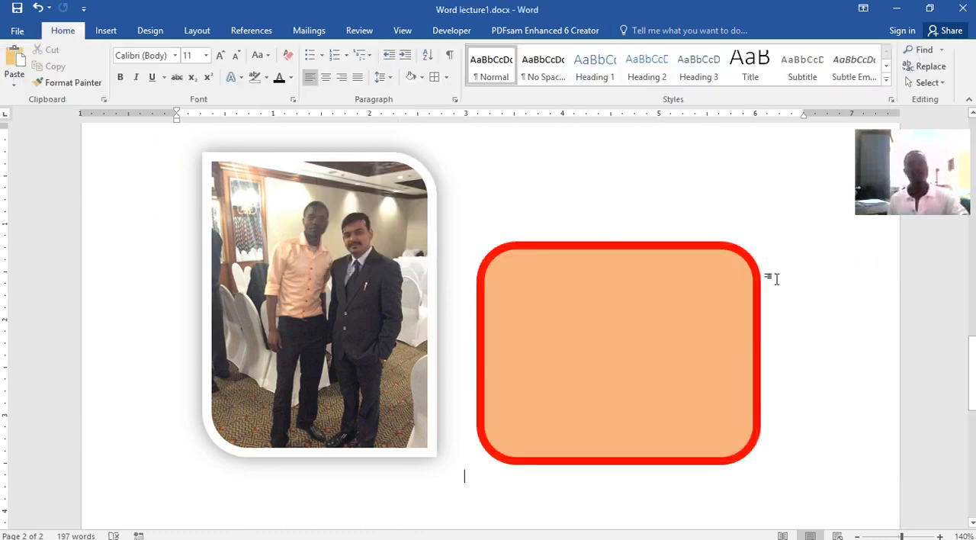
Add the text "Here is my shape" inside the rounded rectangle
left_click(602, 315)
right_click(603, 315)
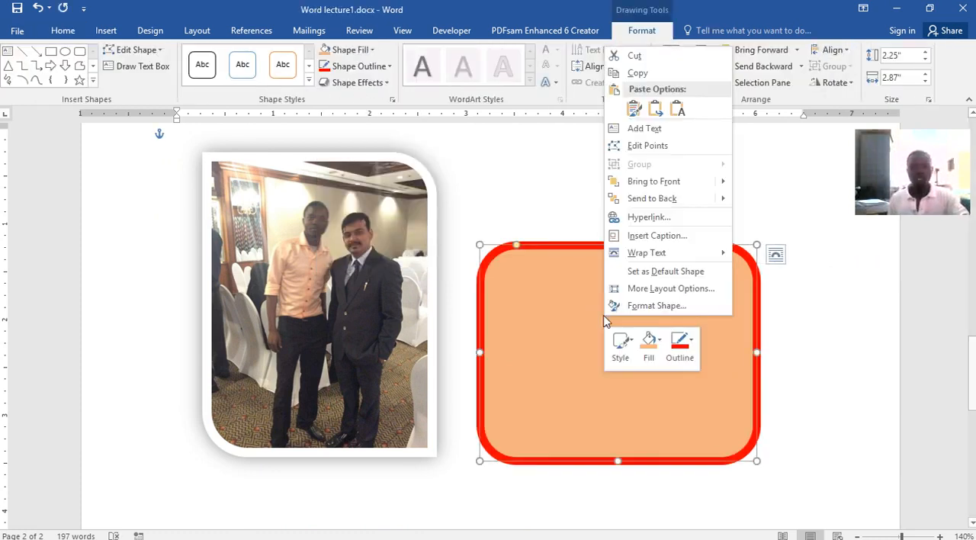
left_click(653, 131)
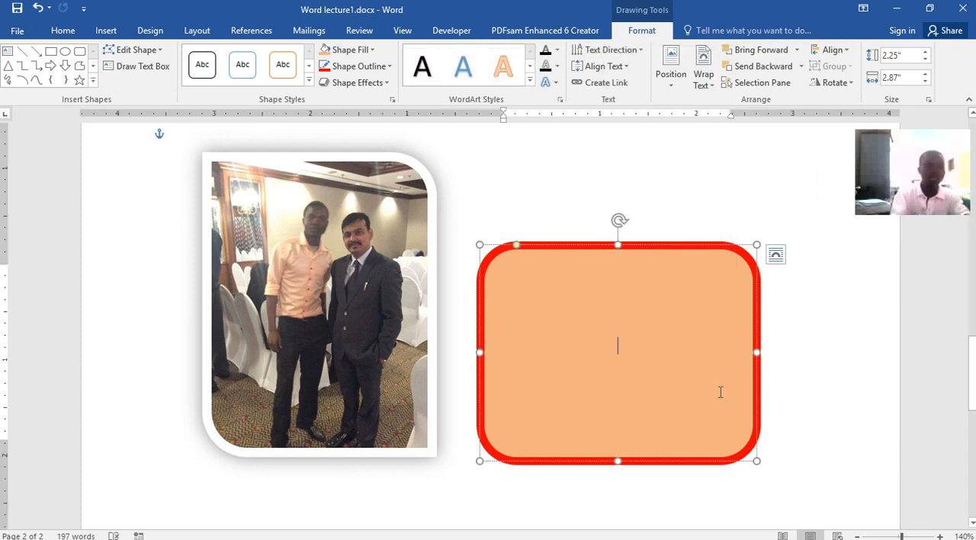
type("Her")
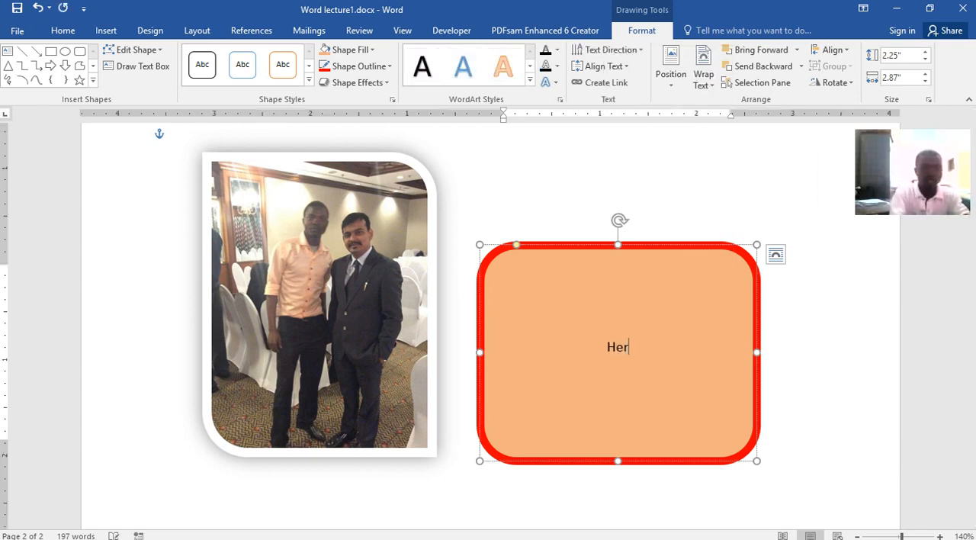
type("e is my")
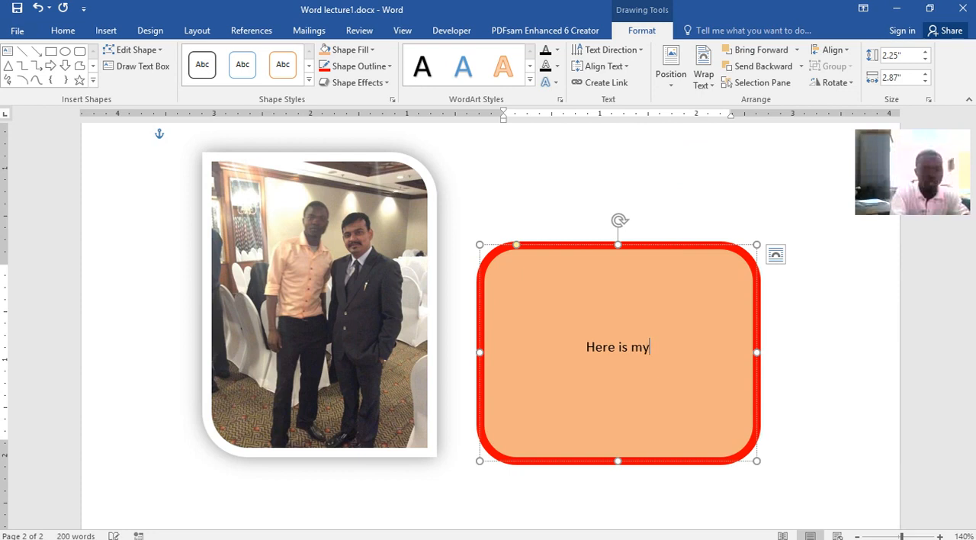
type(" shape")
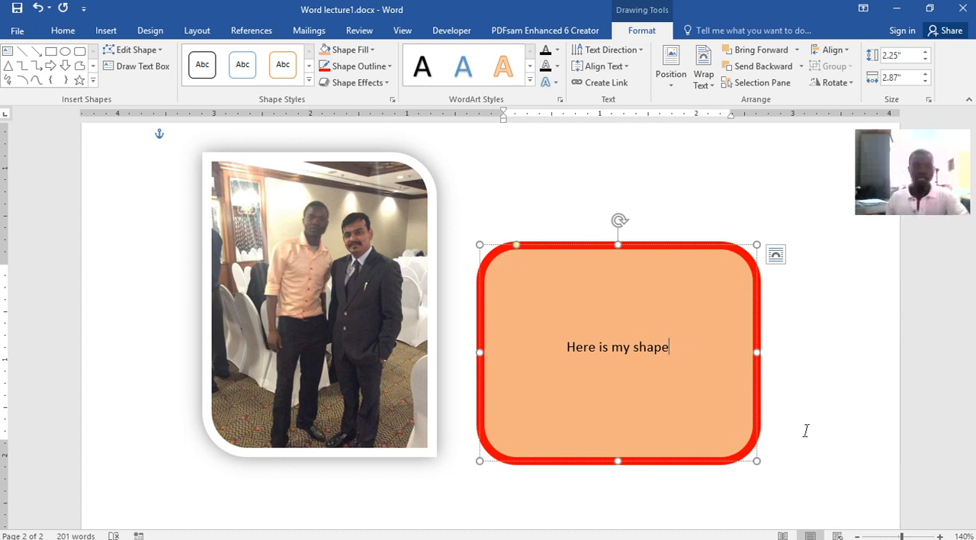
Enlarge all the text inside the rounded rectangle to 26 pt and apply the grey gradient text effect
key("ctrl+a")
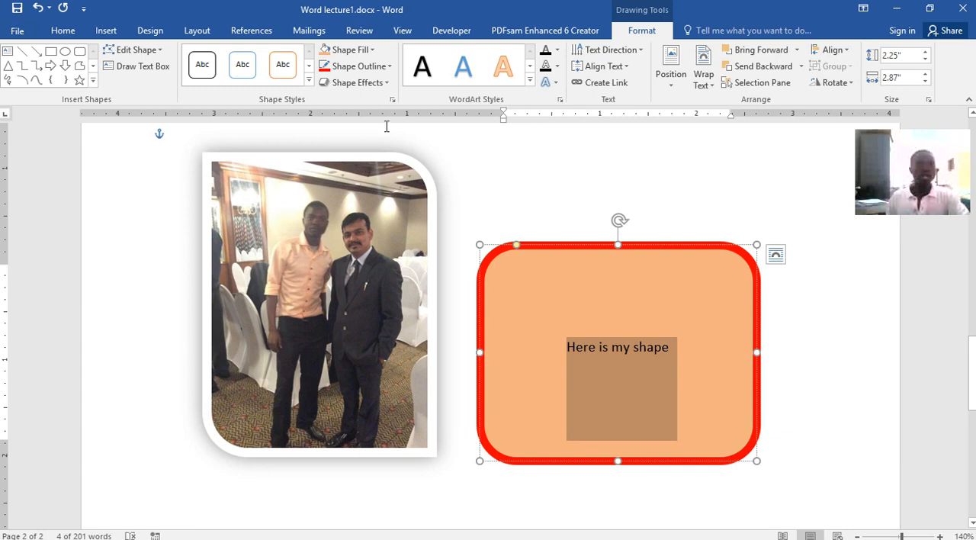
left_click(64, 32)
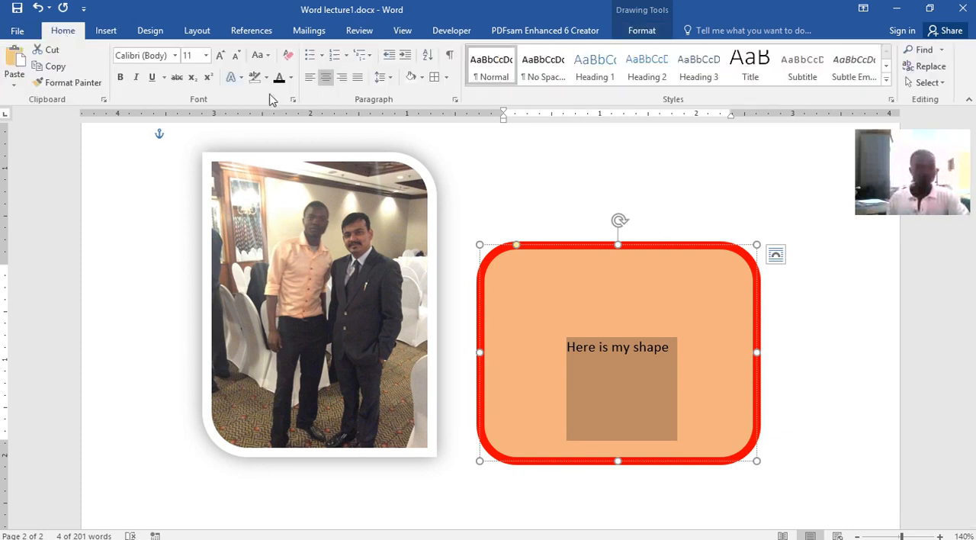
left_click(205, 59)
left_click(220, 55)
left_click(221, 54)
left_click(220, 55)
left_click(221, 55)
left_click(220, 55)
left_click(221, 55)
left_click(220, 55)
left_click(220, 55)
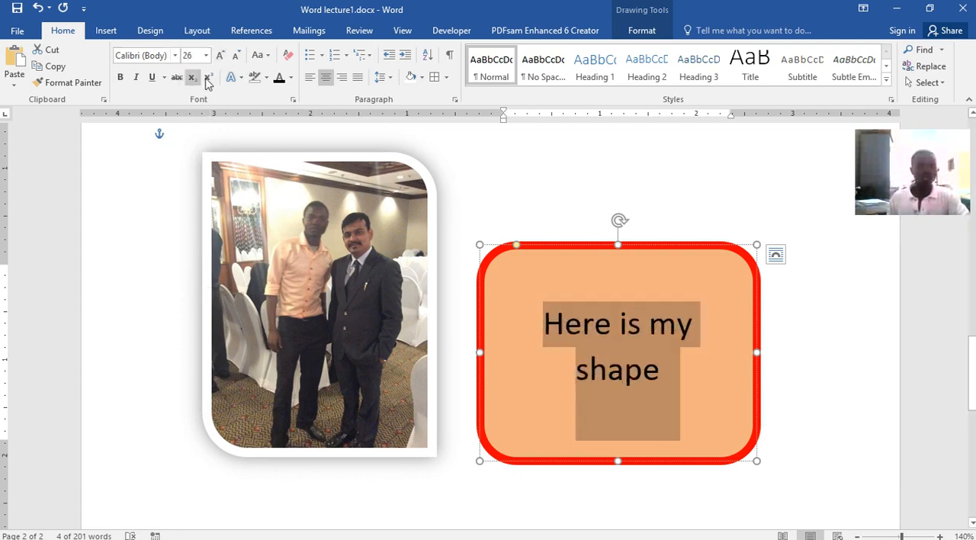
left_click(239, 81)
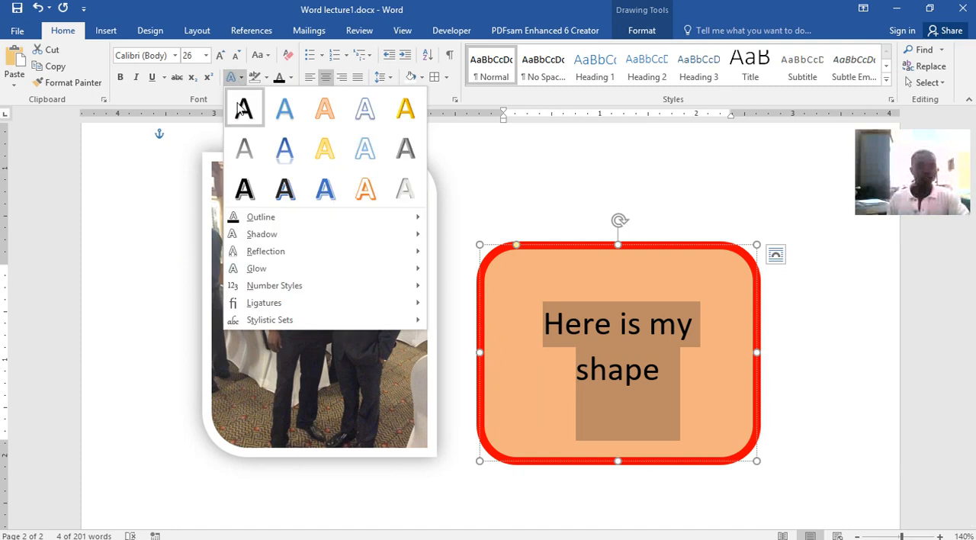
left_click(244, 153)
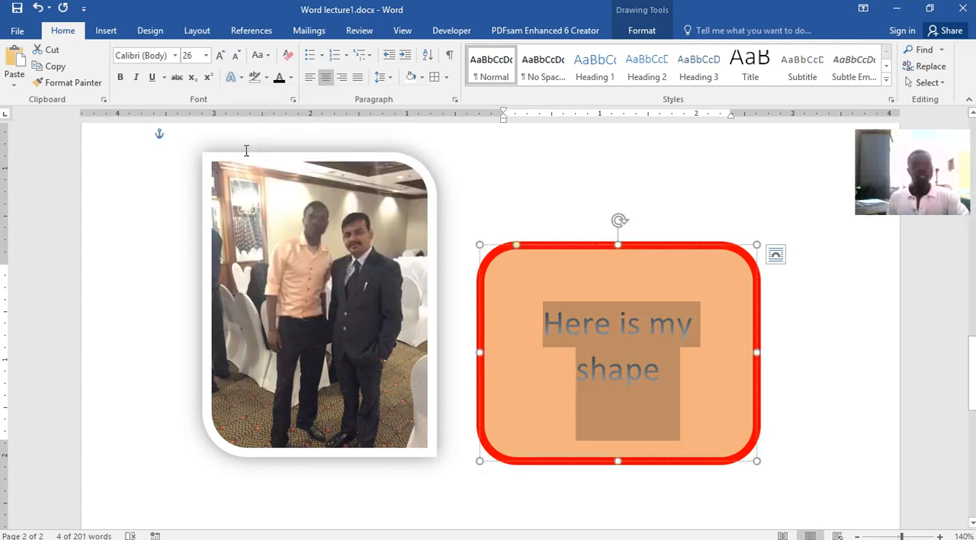
Make the rounded rectangle's text bold at 36 pt and move the shape up slightly closer to the photo
left_click(122, 79)
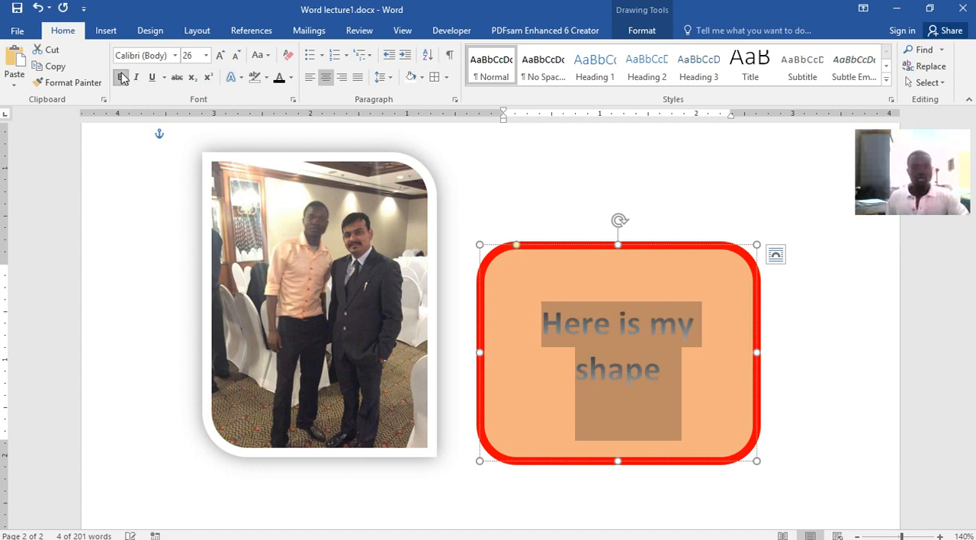
left_click(220, 56)
left_click(219, 57)
left_click(220, 56)
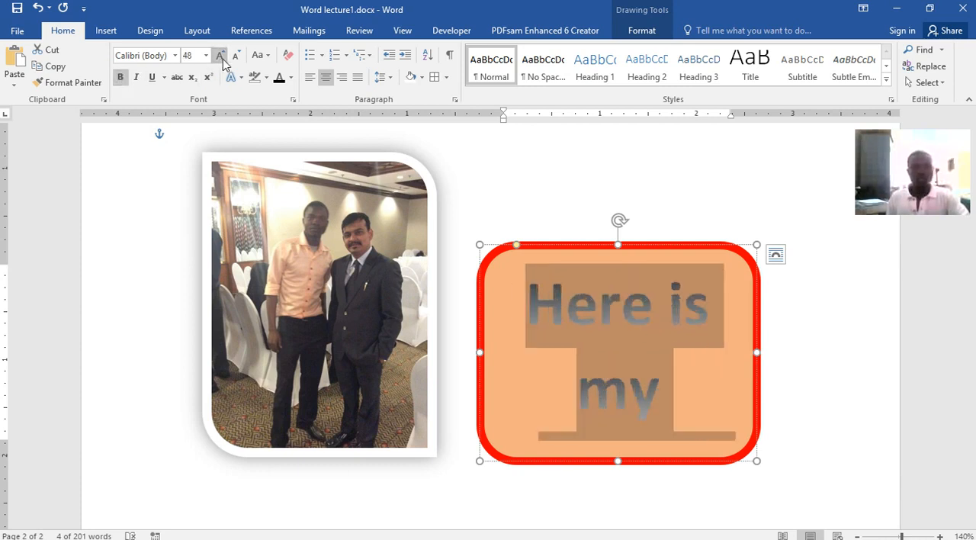
left_click(235, 56)
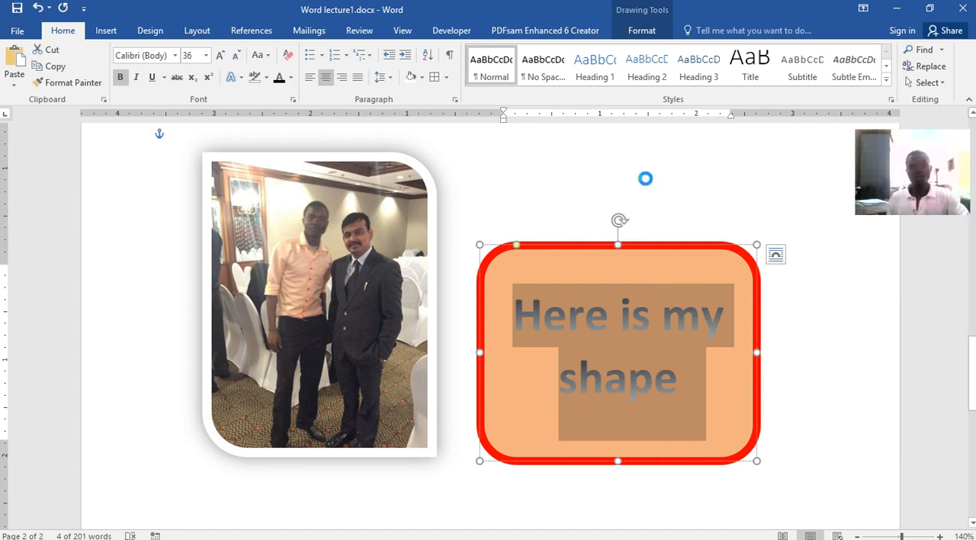
left_click(646, 178)
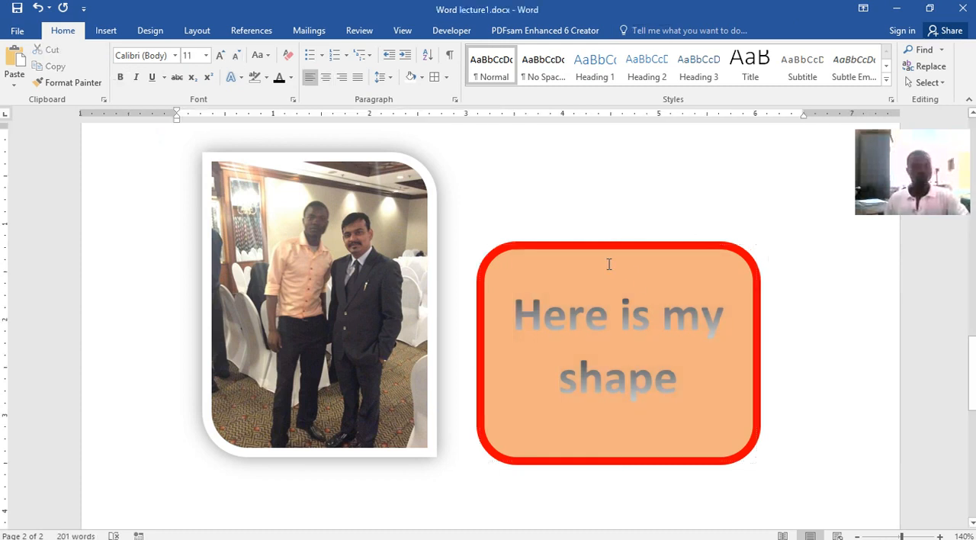
mouse_move(550, 241)
left_mouse_down()
mouse_move(539, 211)
mouse_move(608, 154)
mouse_move(528, 182)
left_mouse_up()
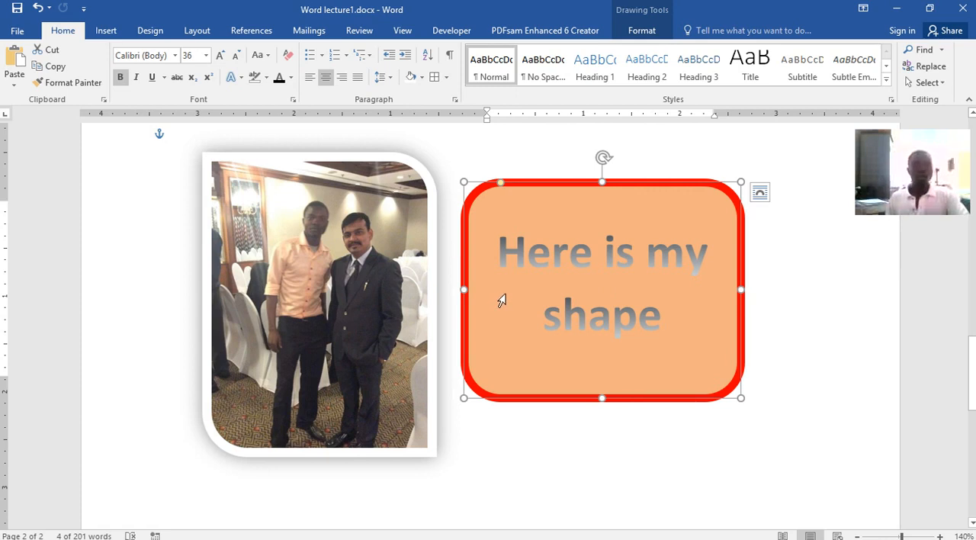
Insert a clustered column chart with its default data and delete it again
left_click(109, 32)
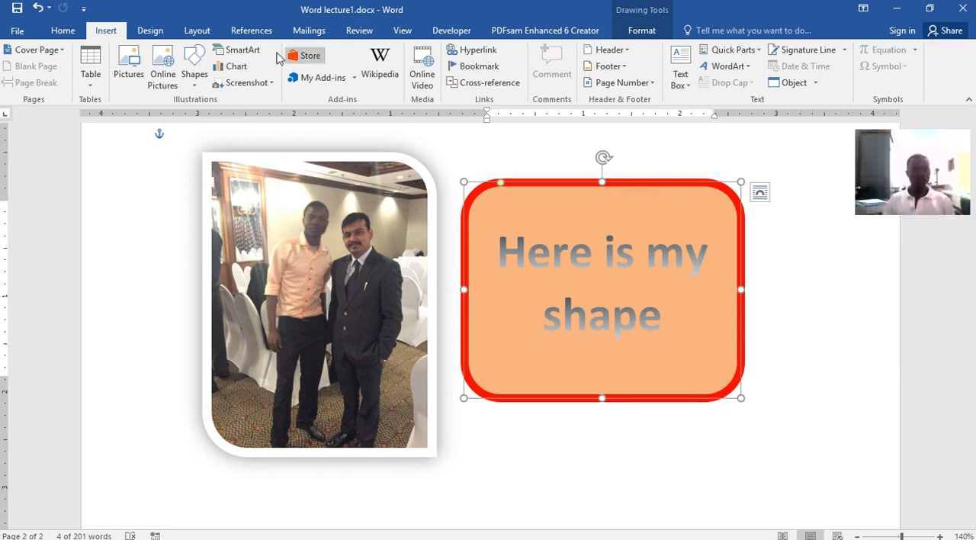
left_click(234, 67)
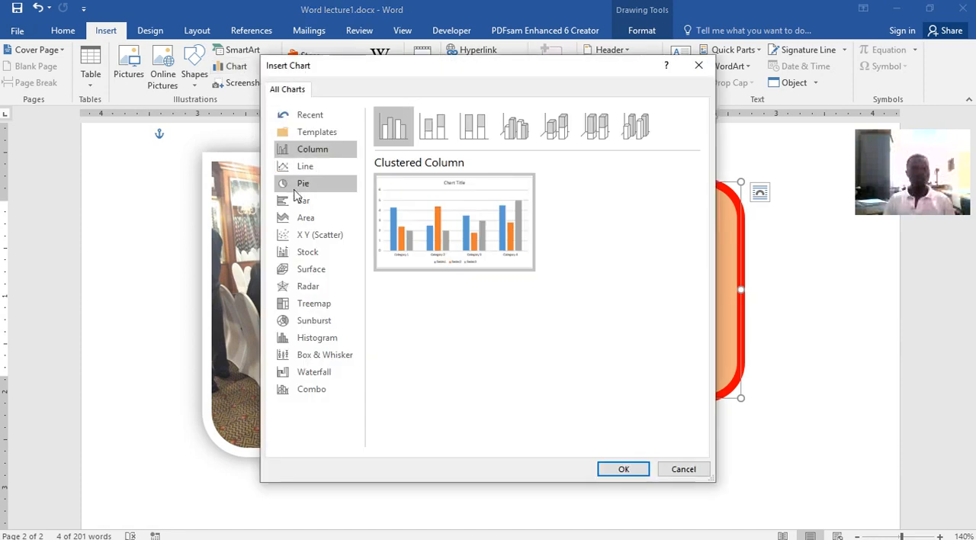
mouse_move(427, 199)
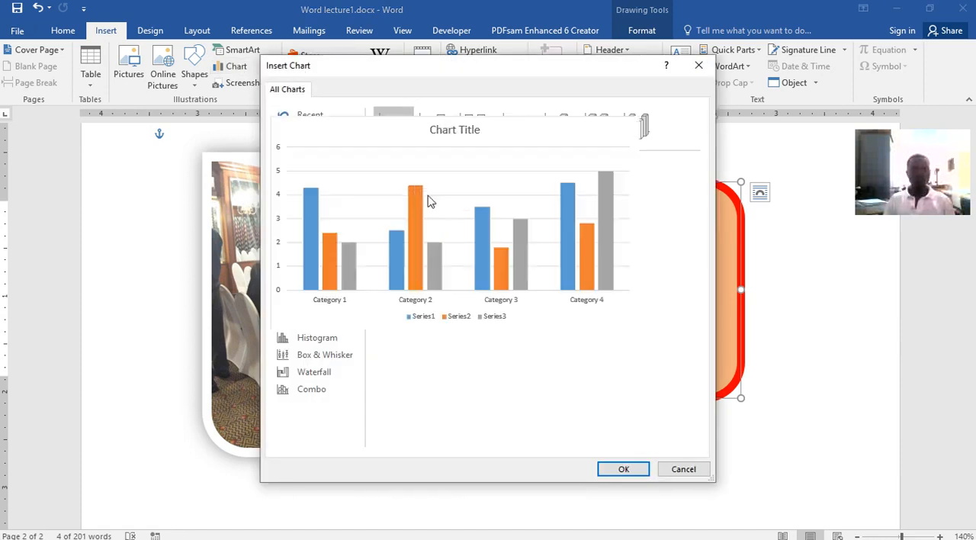
left_click(636, 468)
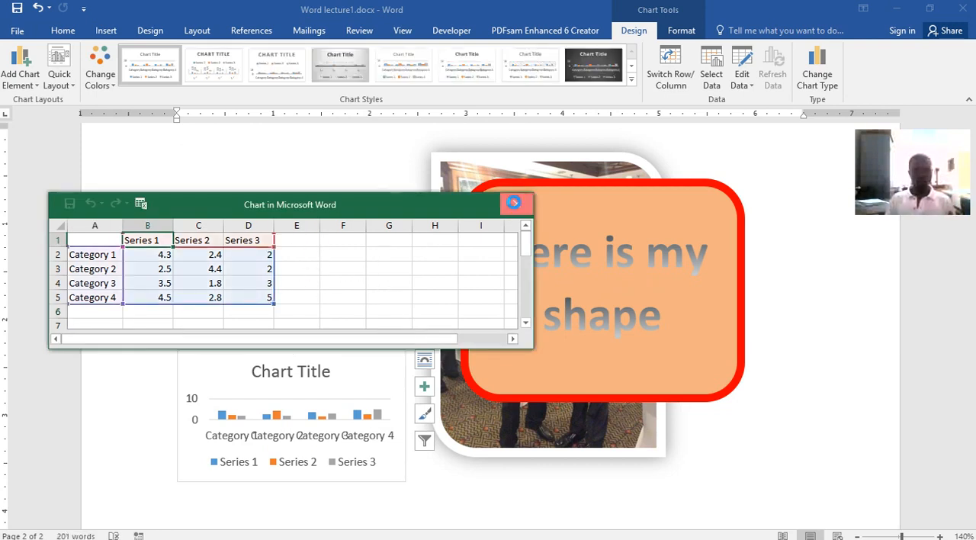
left_click(515, 204)
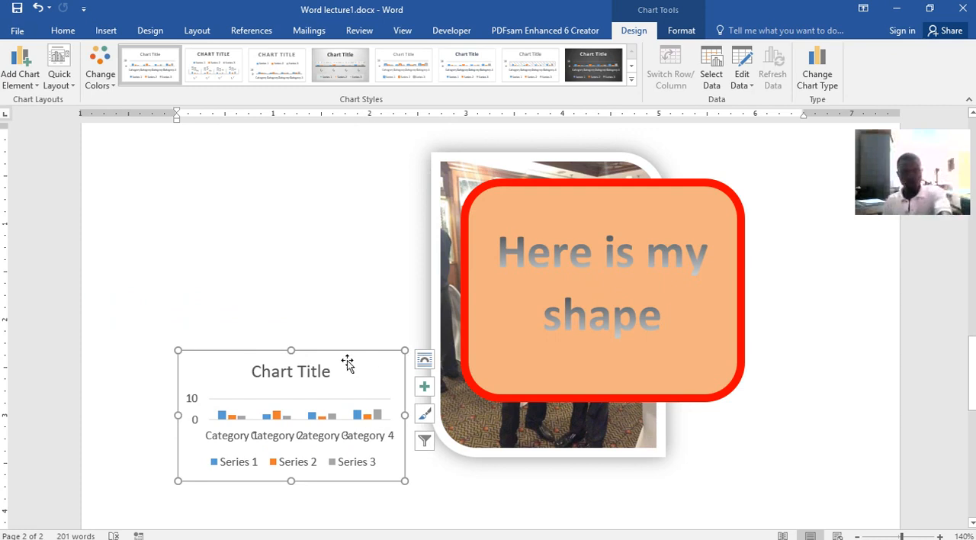
key("Delete")
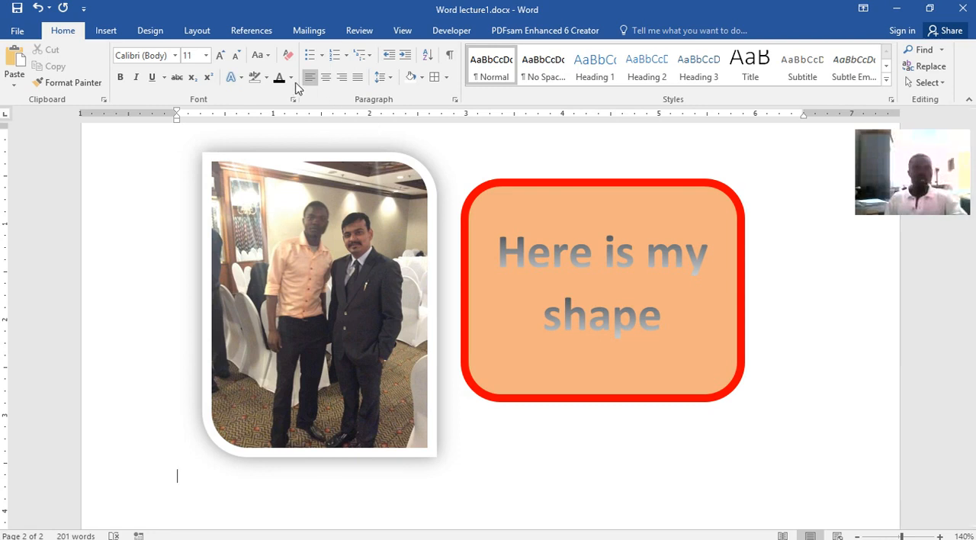
Start a hyperlink on the words "American offices in early 1970s" in the green paragraph on page 1
left_click(118, 30)
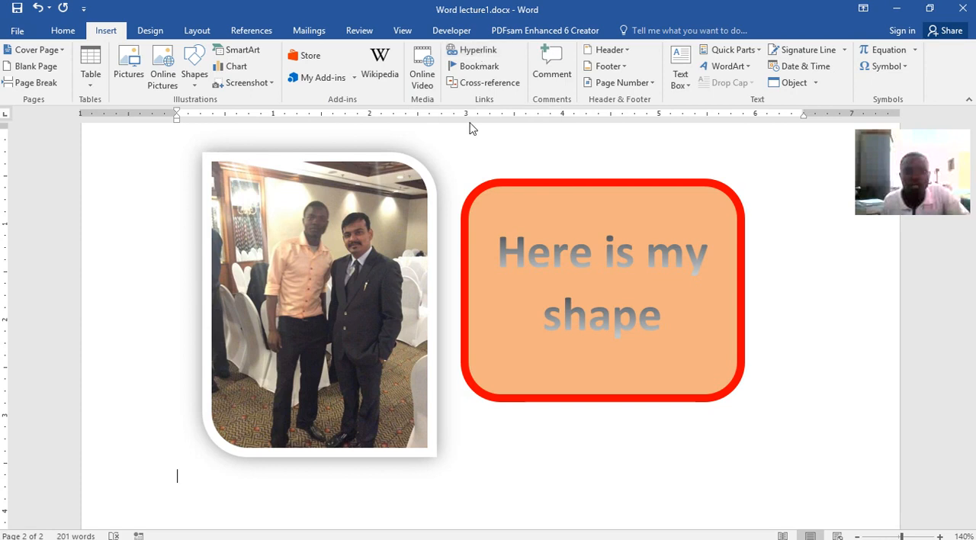
scroll(506, 189, "up", 3)
scroll(497, 171, "up", 10)
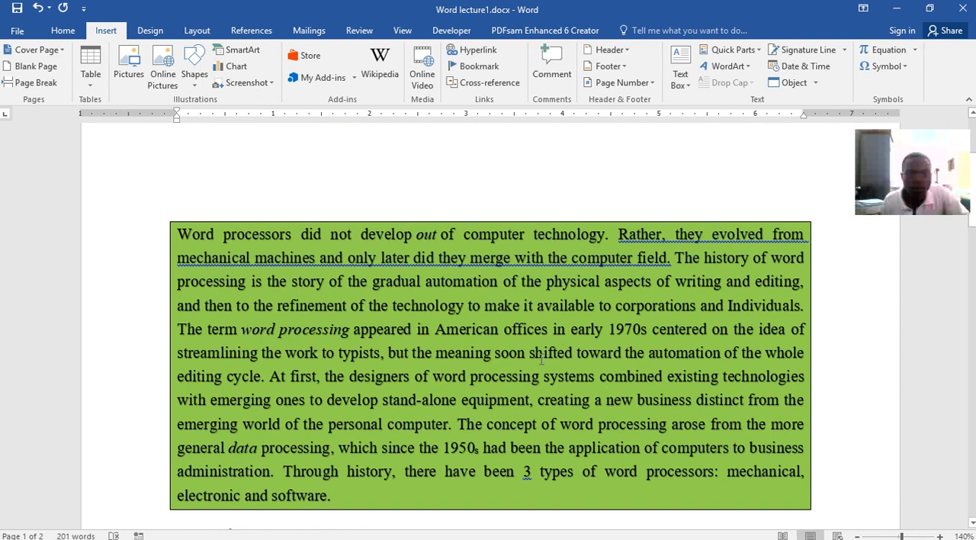
left_click_drag(437, 330, 652, 330)
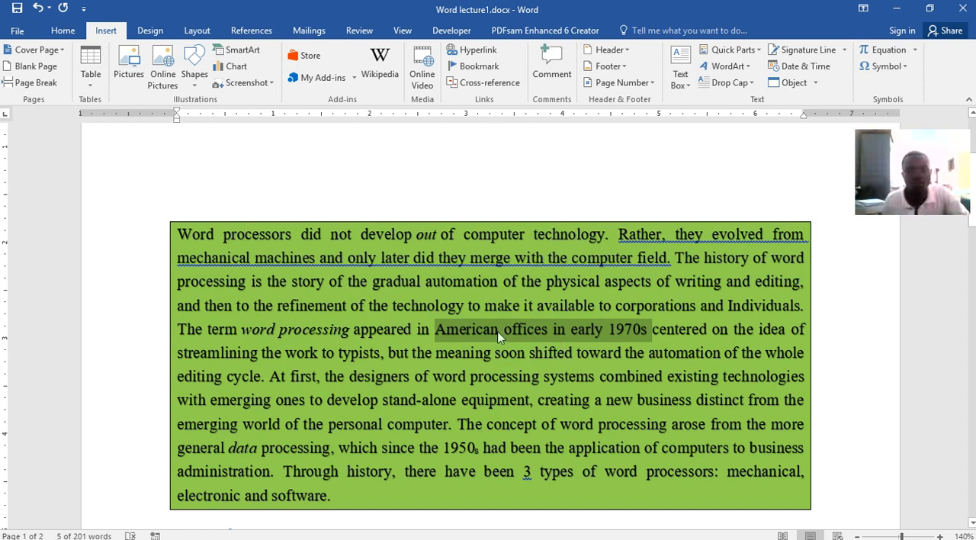
left_click(472, 50)
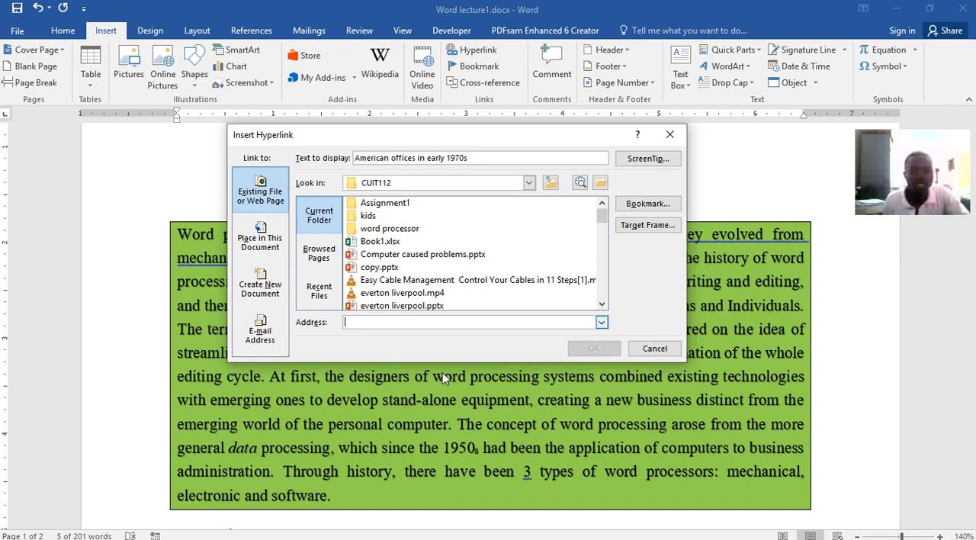
Switch to Opera and try to open YouTube from the Speed Dial page
left_click(471, 532)
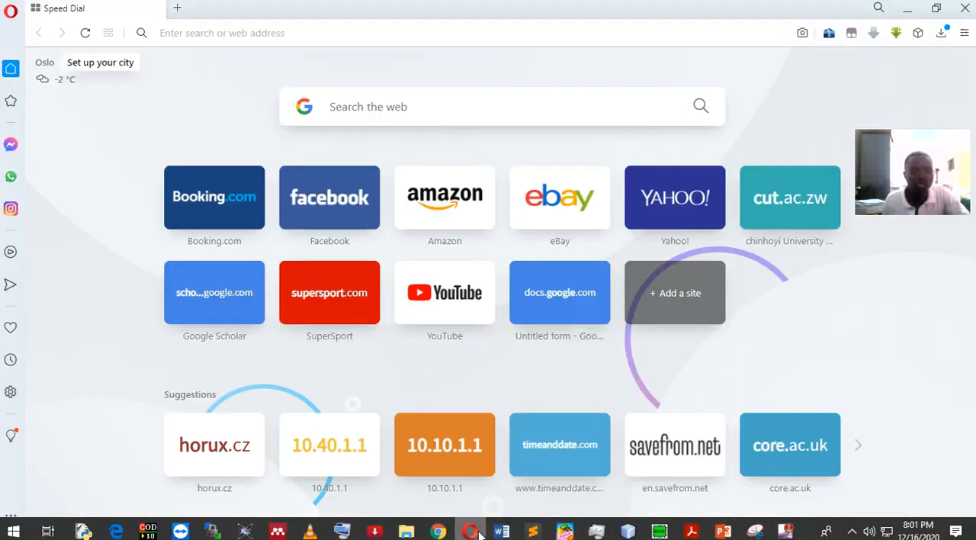
left_click(460, 297)
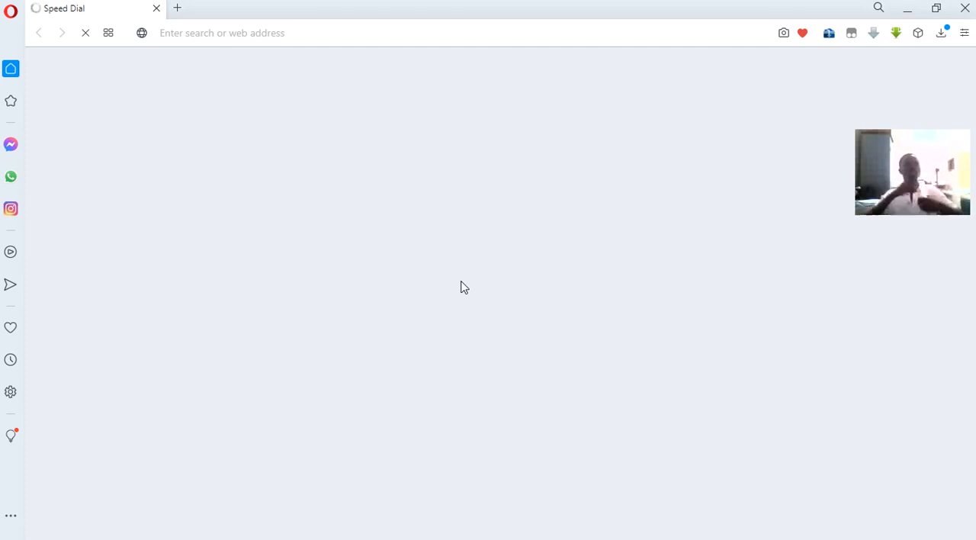
mouse_move(598, 537)
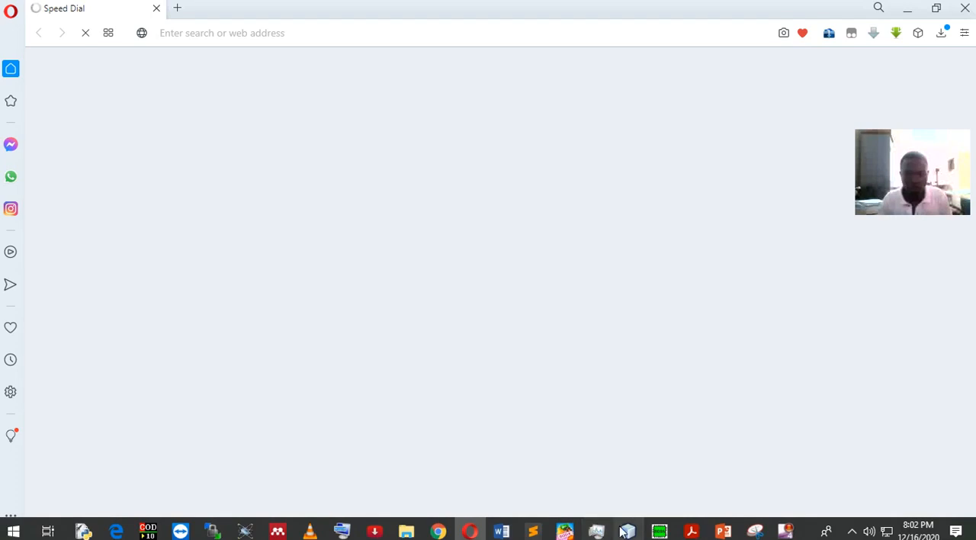
Switch to Chrome and copy the full web address of the open GetSearchConverter page
left_click(449, 537)
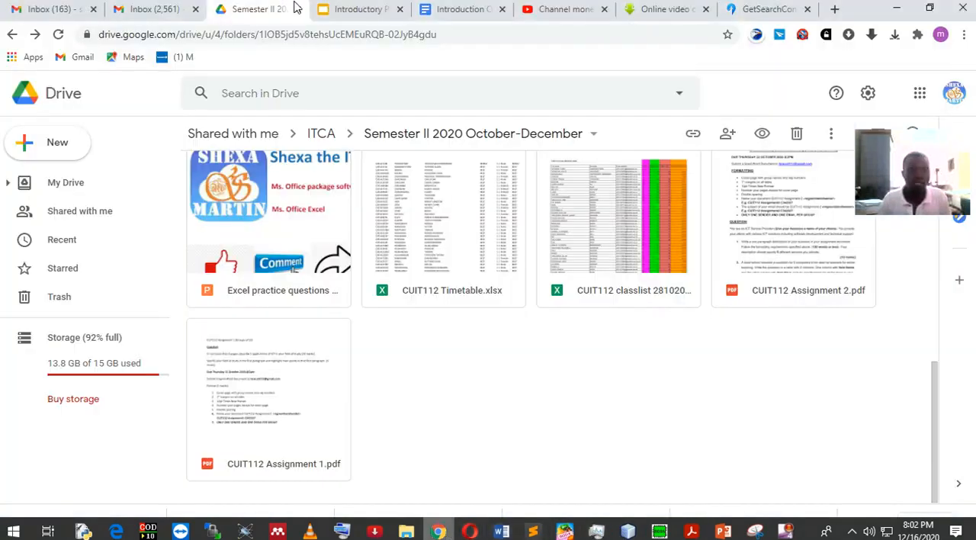
left_click(560, 9)
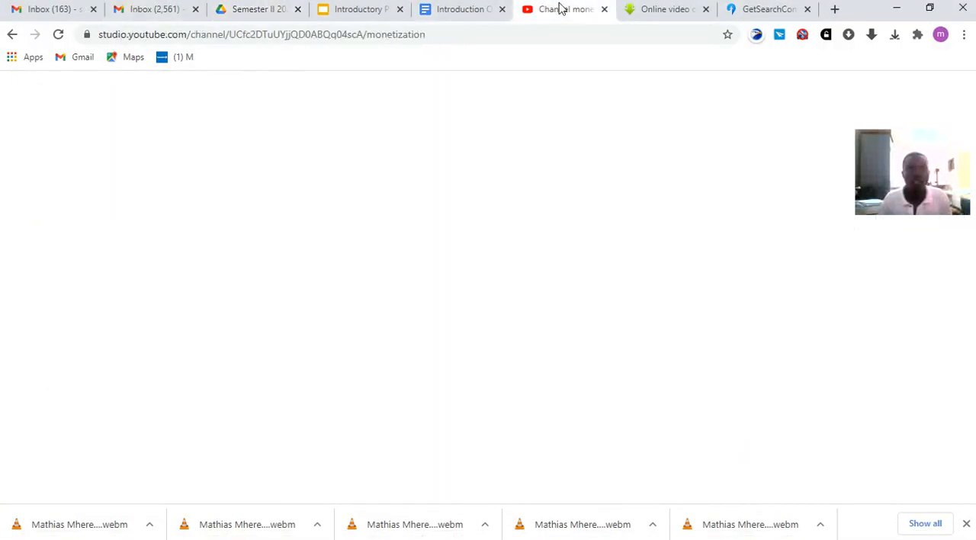
left_click(462, 11)
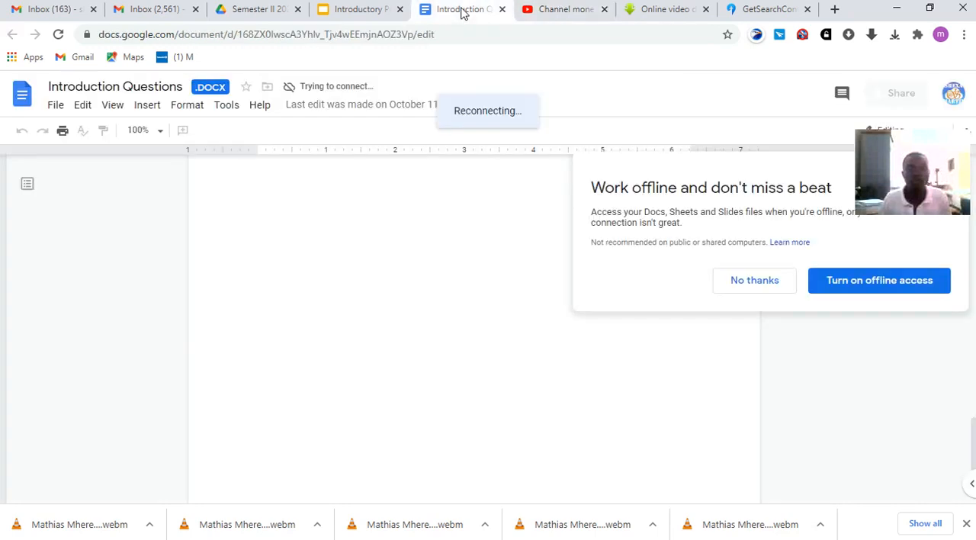
left_click(760, 11)
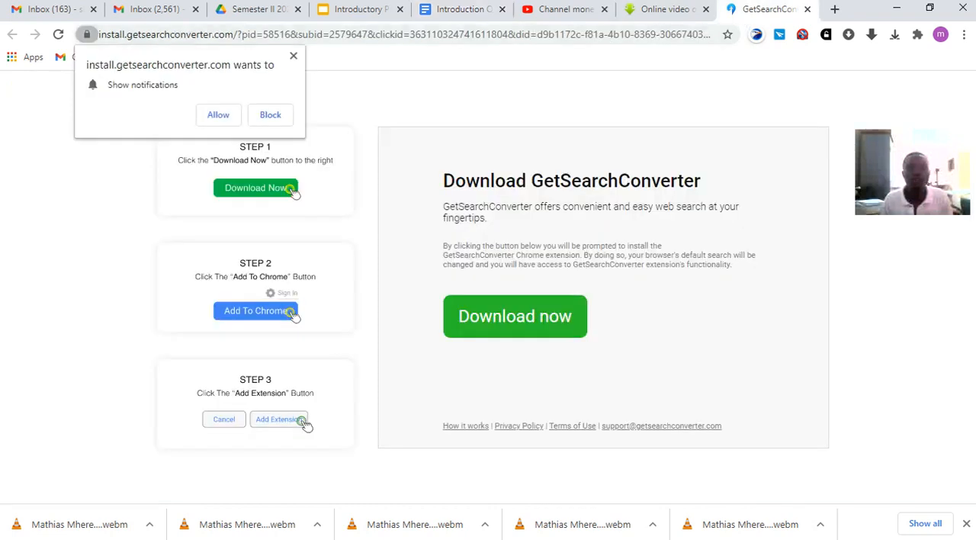
left_click(470, 531)
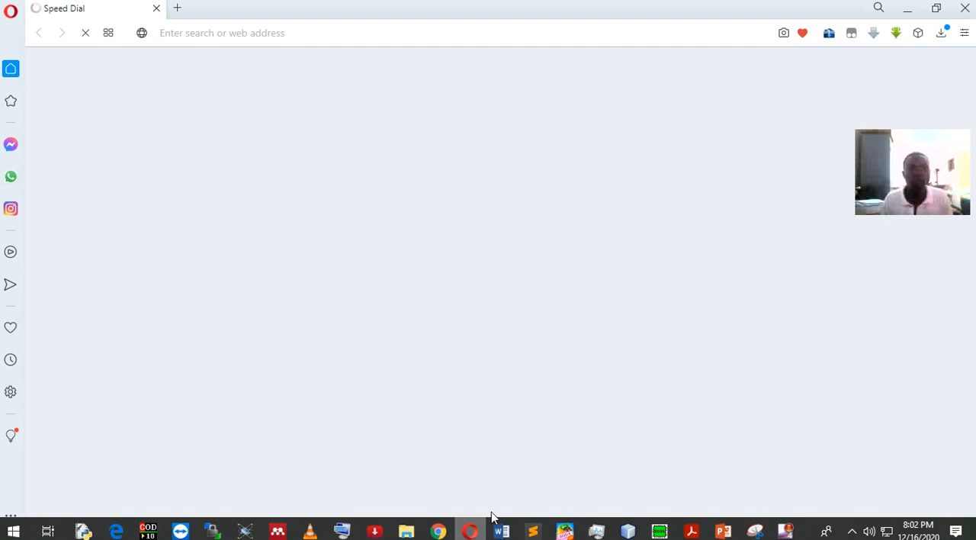
left_click(437, 530)
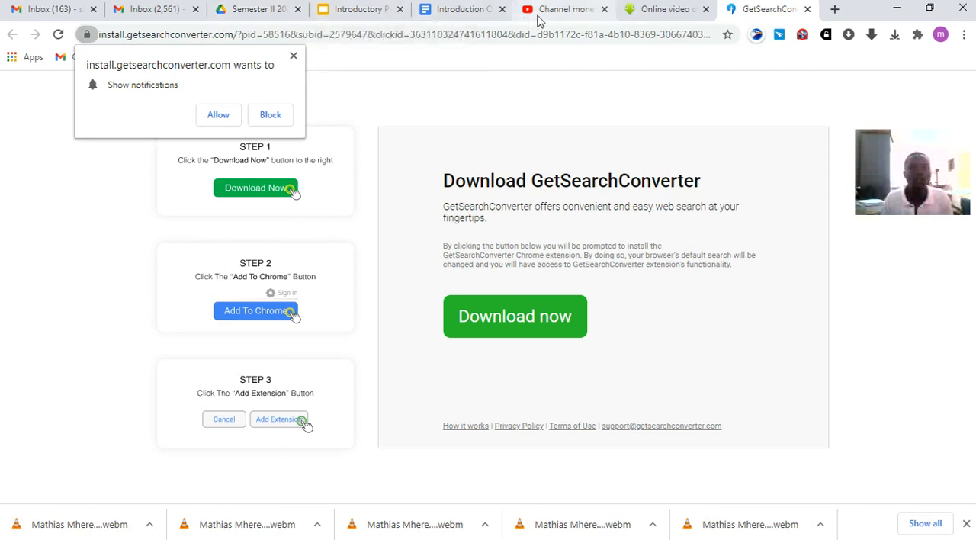
left_click(668, 40)
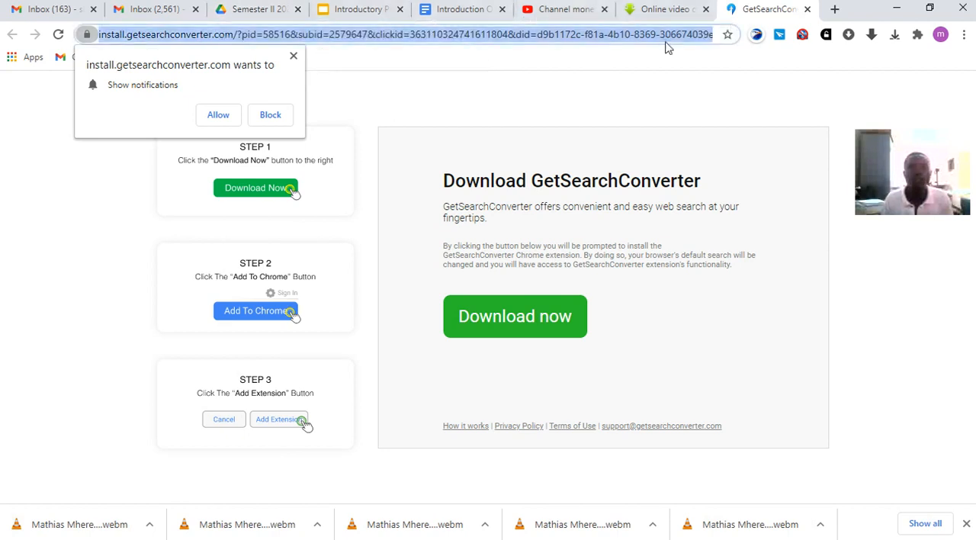
right_click(669, 42)
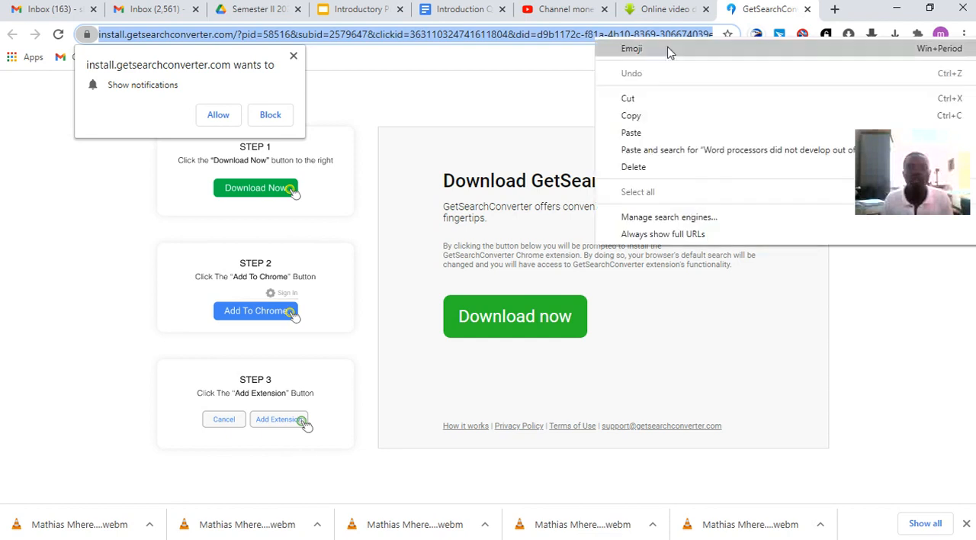
left_click(633, 115)
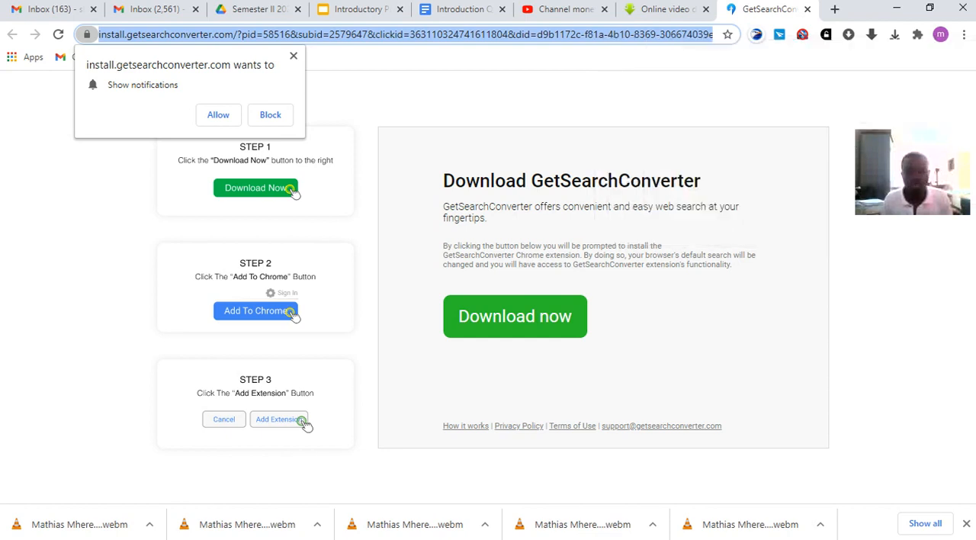
Return to Word lecture1.docx and create the hyperlink with the copied web address as its target
left_click(512, 532)
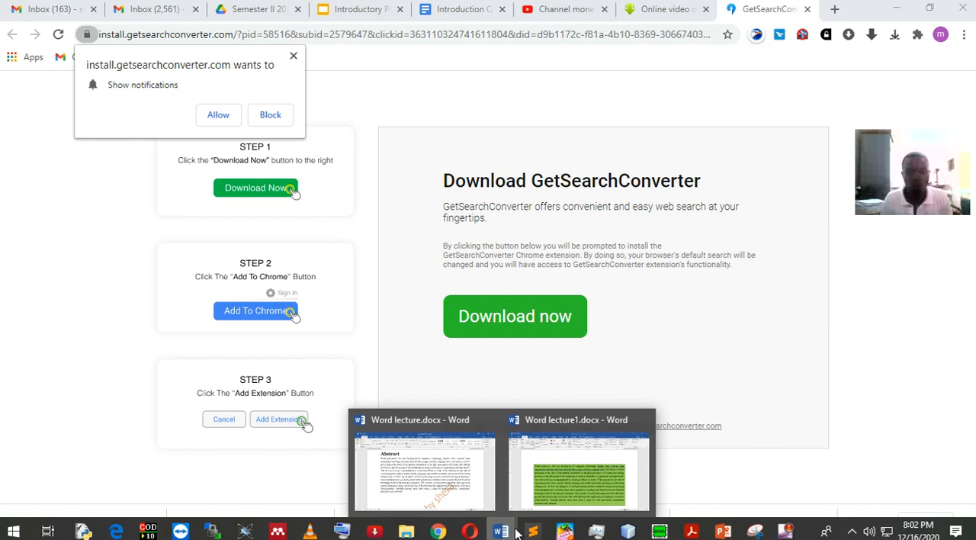
left_click(577, 496)
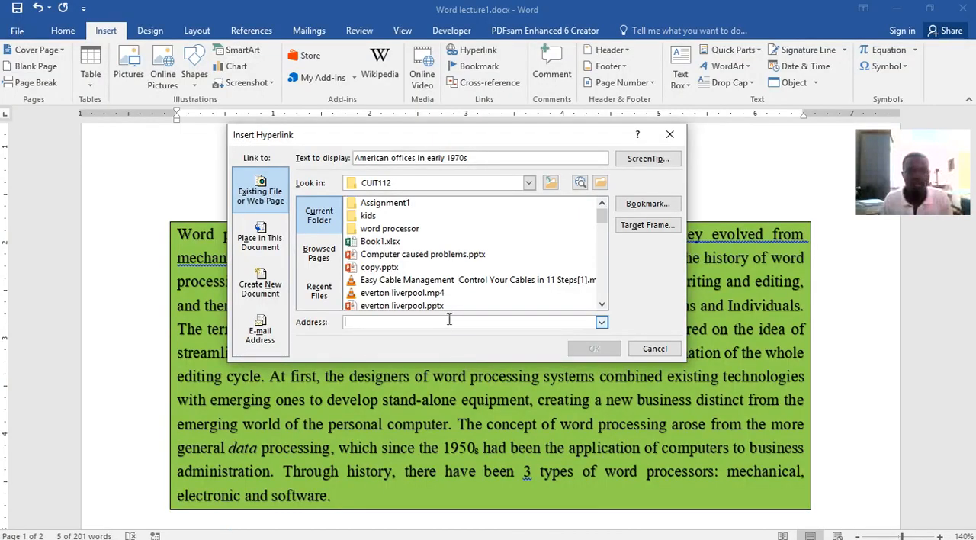
right_click(449, 321)
left_click(470, 360)
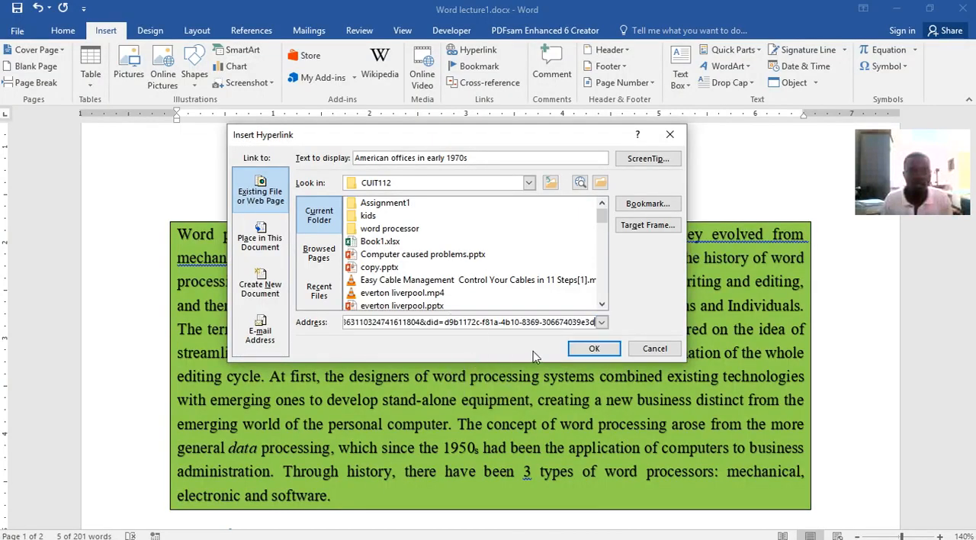
left_click(594, 349)
left_click(453, 369)
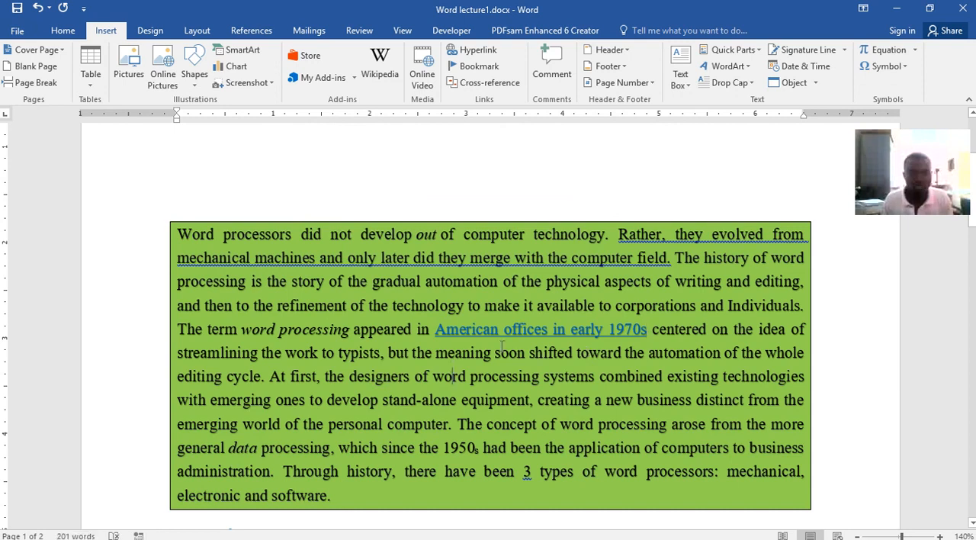
mouse_move(499, 330)
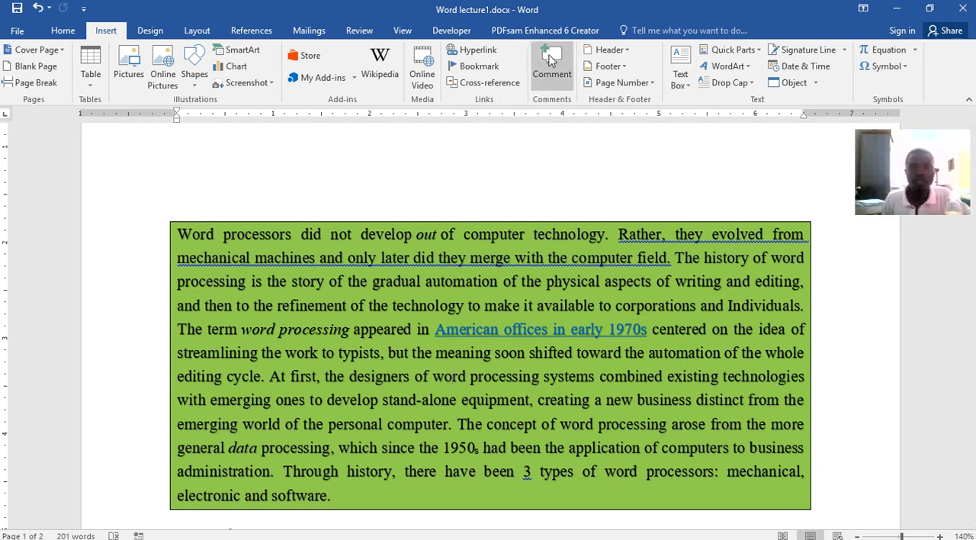
Add a comment reading "nbcjhhdcj" to the words "Rather, they evolved" in the green paragraph
left_click_drag(618, 234, 772, 234)
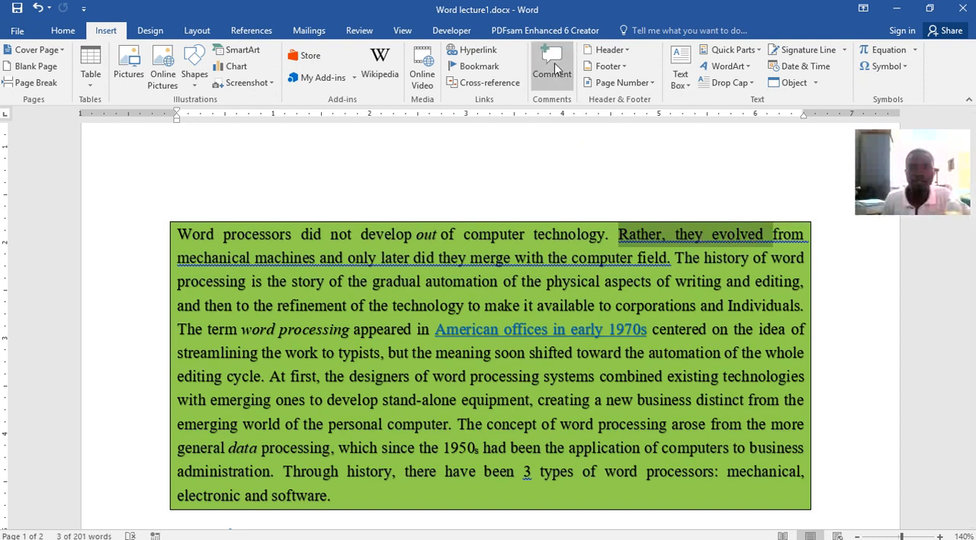
left_click(554, 65)
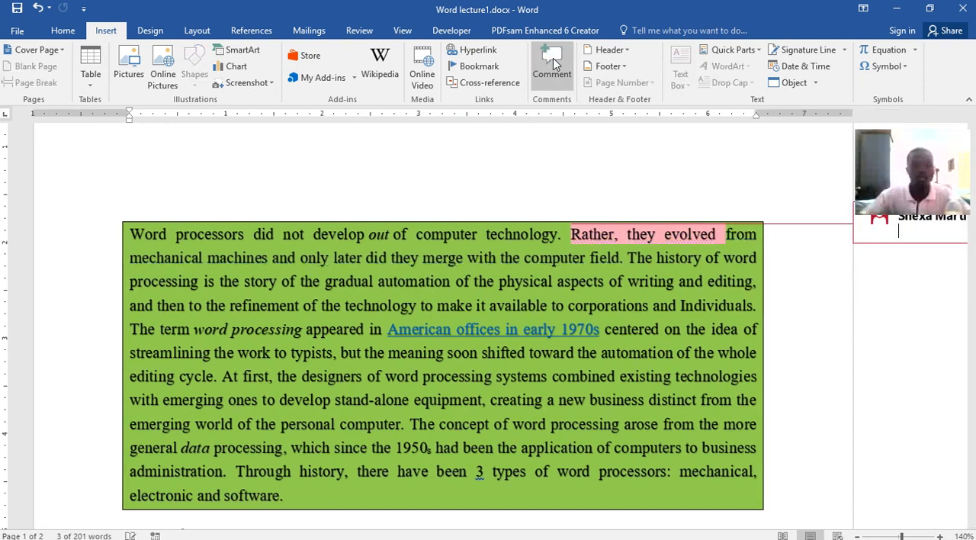
type("nbcjhhdcj")
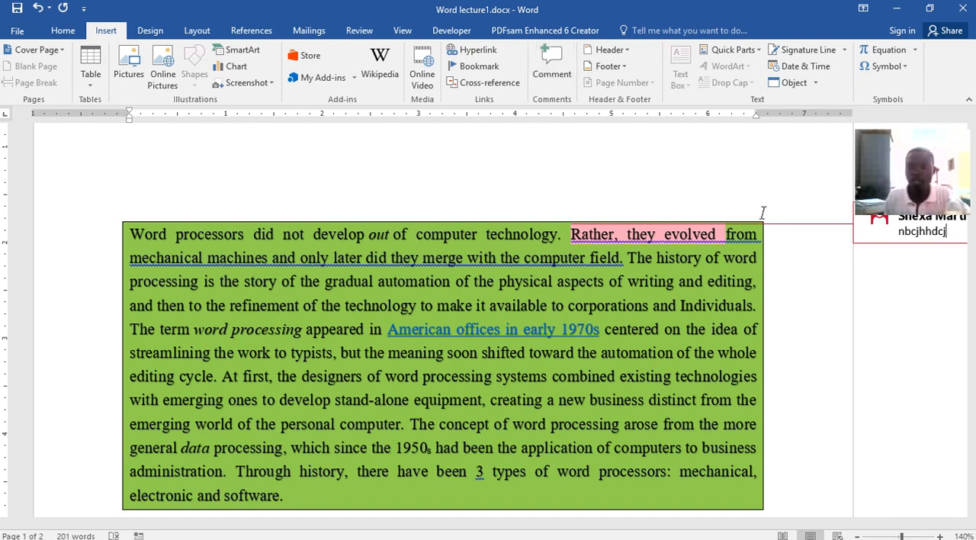
Delete the comment attached to the words "Rather, they evolved" in the green paragraph
left_click_drag(767, 526, 882, 343)
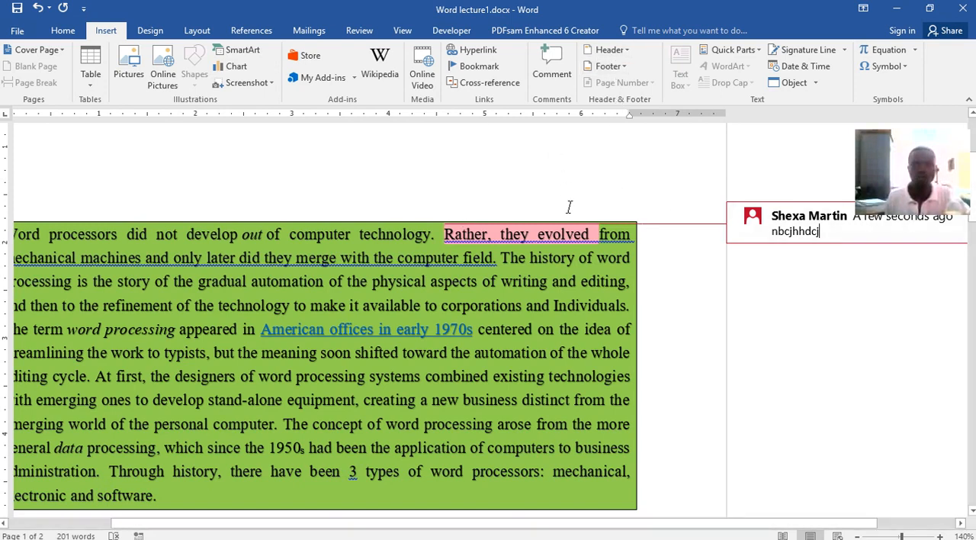
right_click(848, 214)
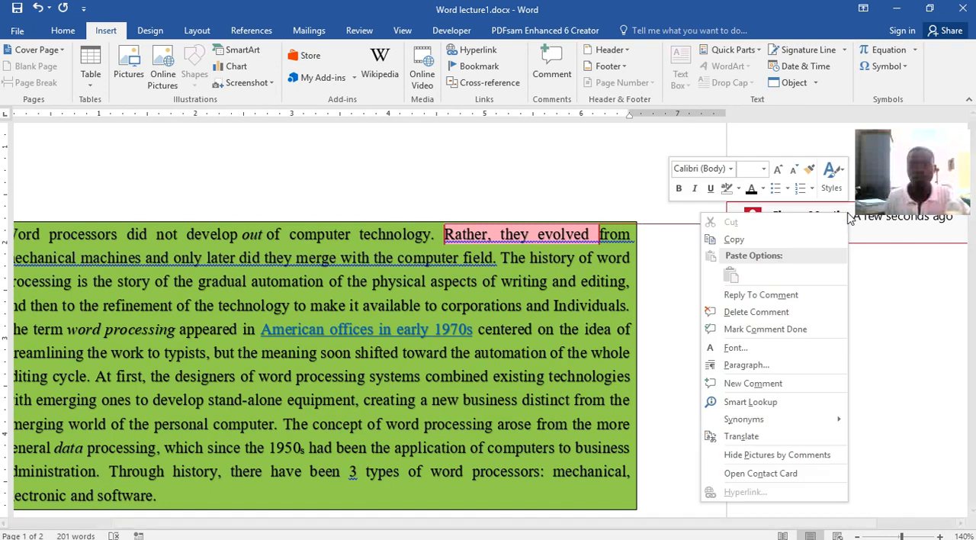
left_click(776, 312)
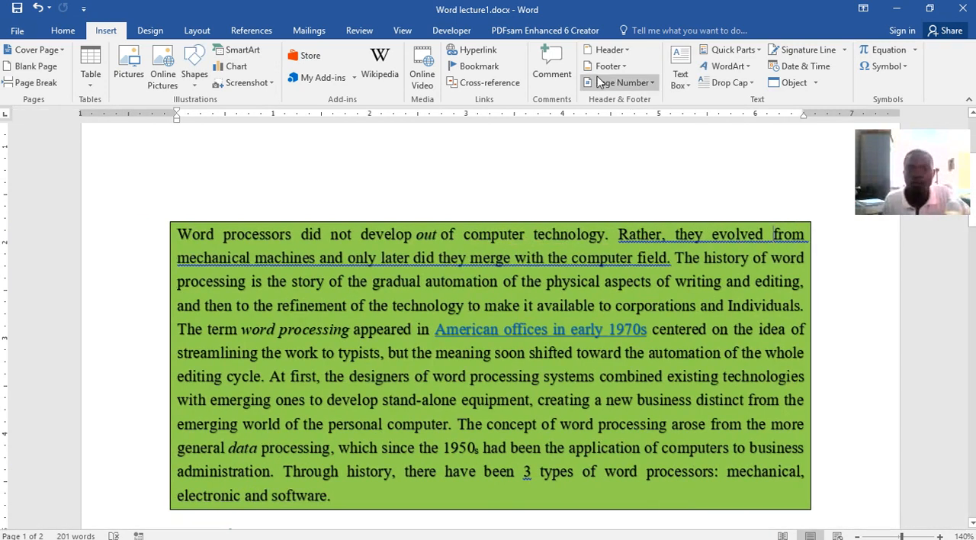
Insert the built-in Banded header into the document and dismiss the Visual Basic error dialog
scroll(564, 191, "up", 3)
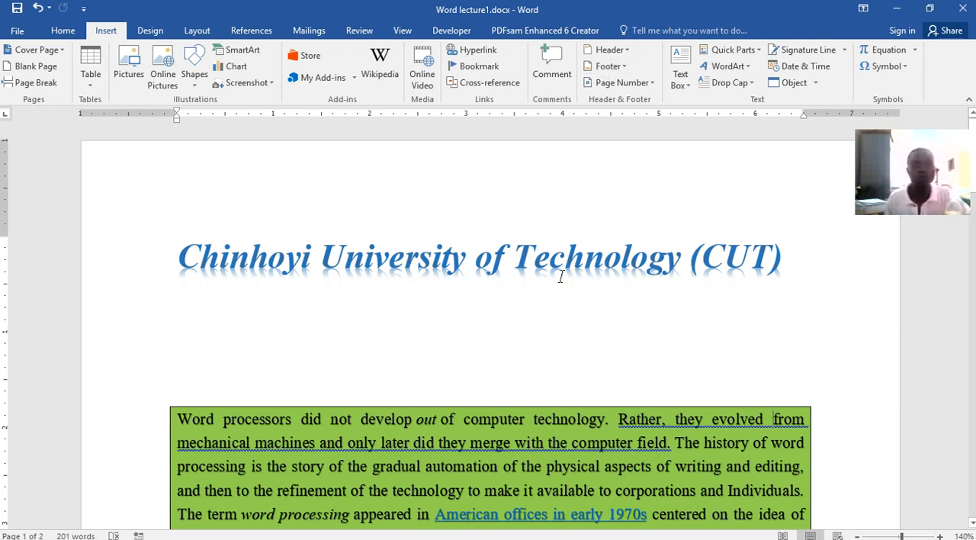
scroll(587, 329, "down", 3)
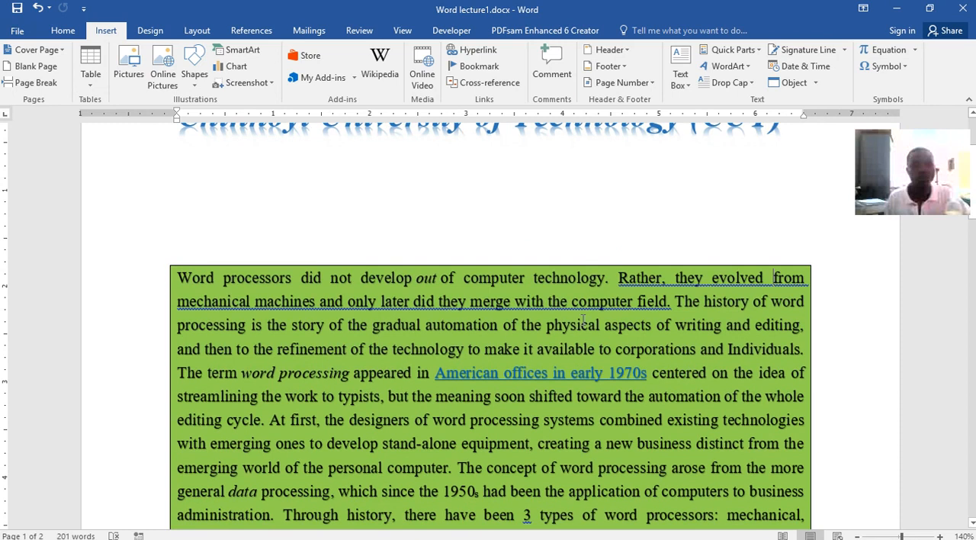
scroll(583, 320, "down", 6)
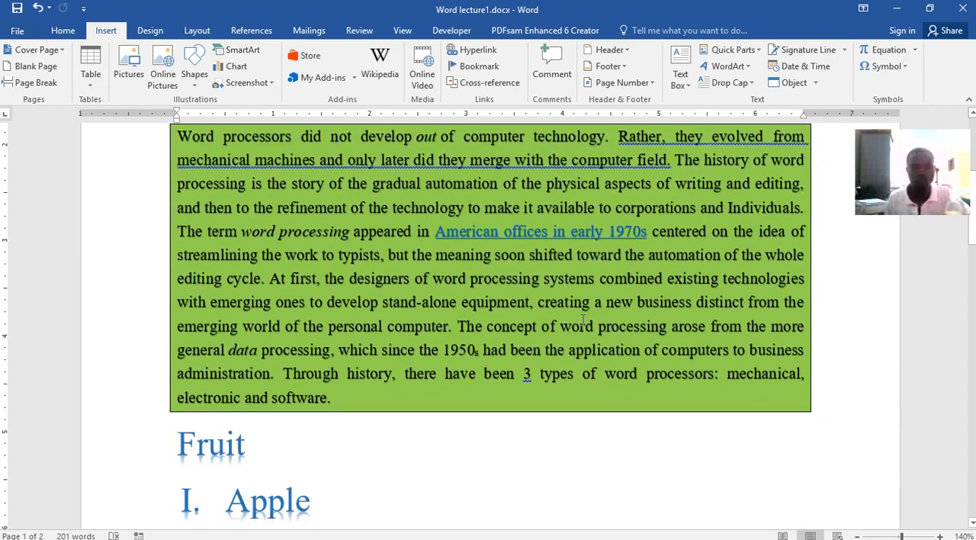
scroll(582, 320, "up", 8)
scroll(577, 236, "up", 1)
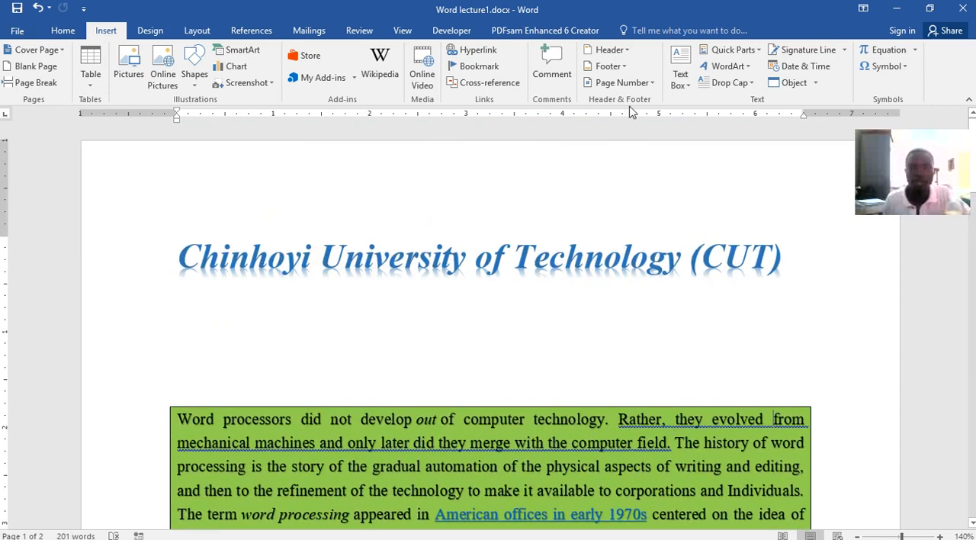
left_click(611, 52)
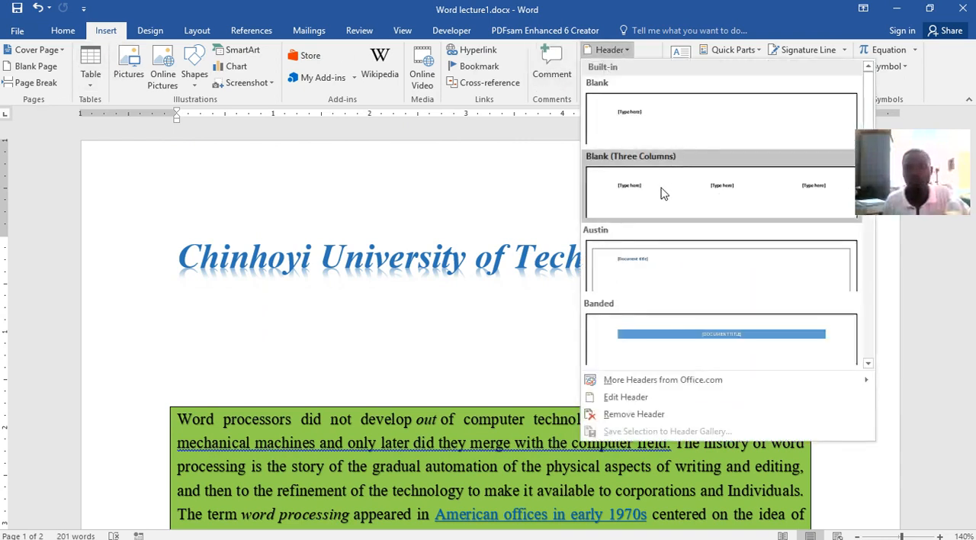
left_click(739, 345)
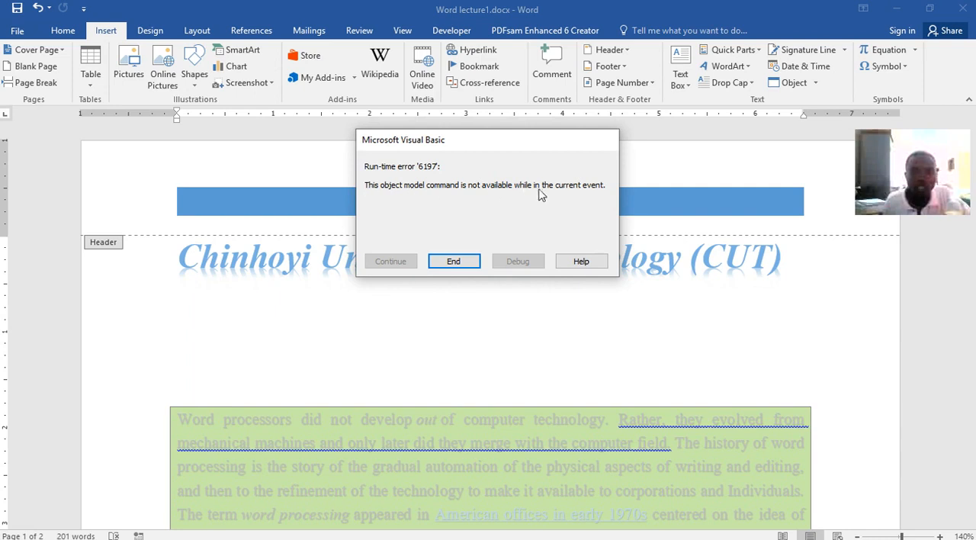
left_click(461, 263)
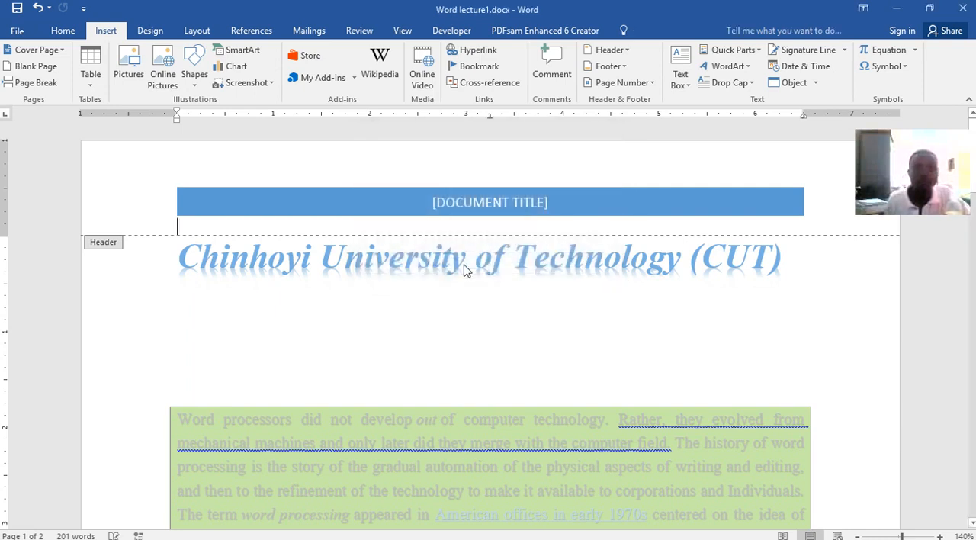
Replace the document title placeholder in the header with "ASSIGNMENT 1" and save the document
left_click(434, 204)
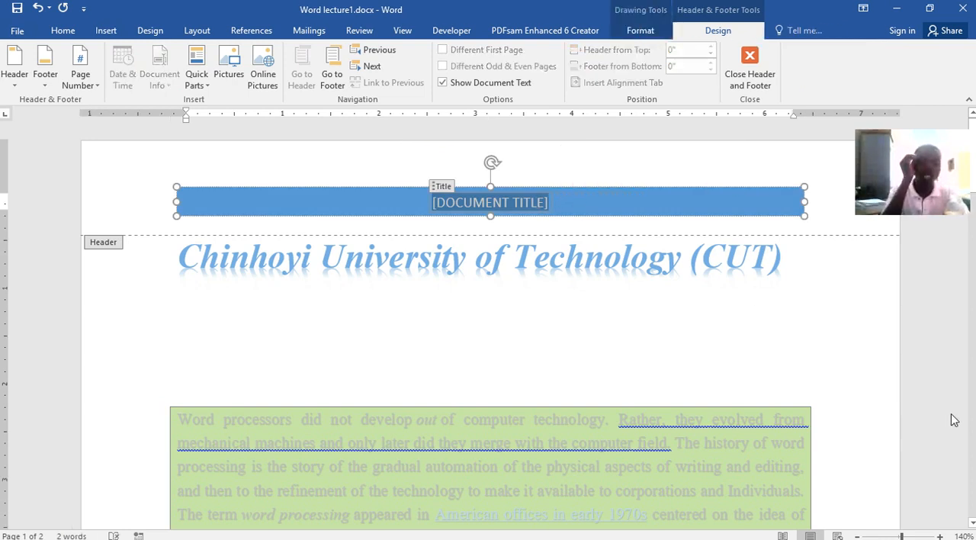
type("ASSI")
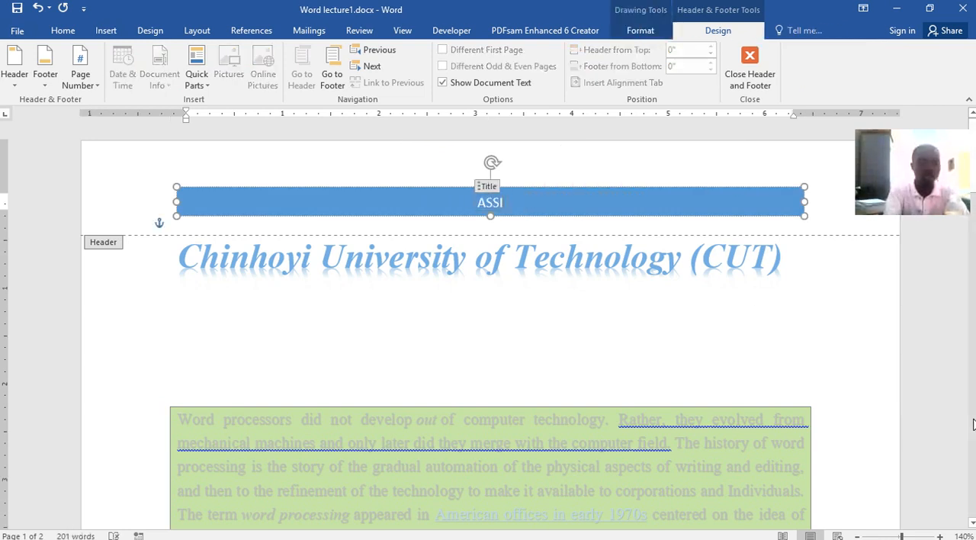
type("GNMENT")
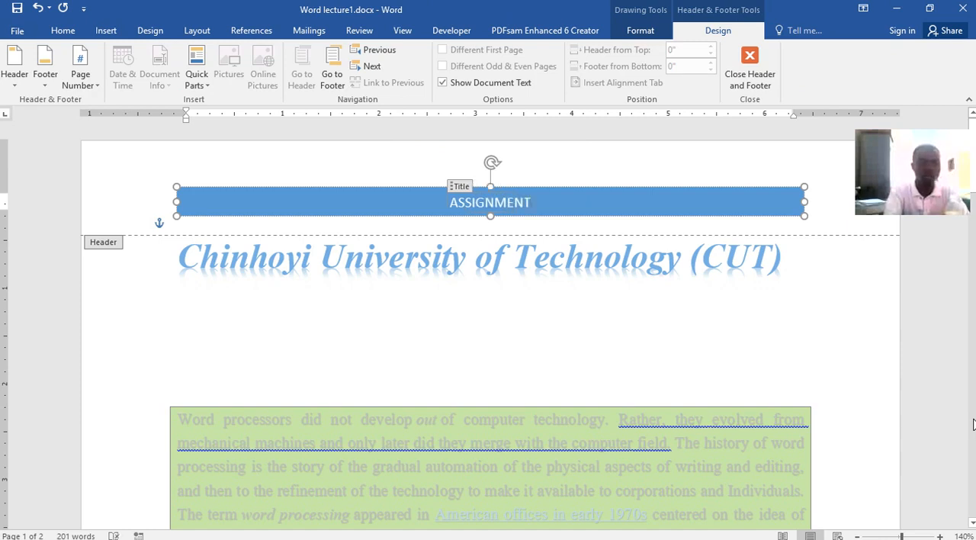
type(" 1")
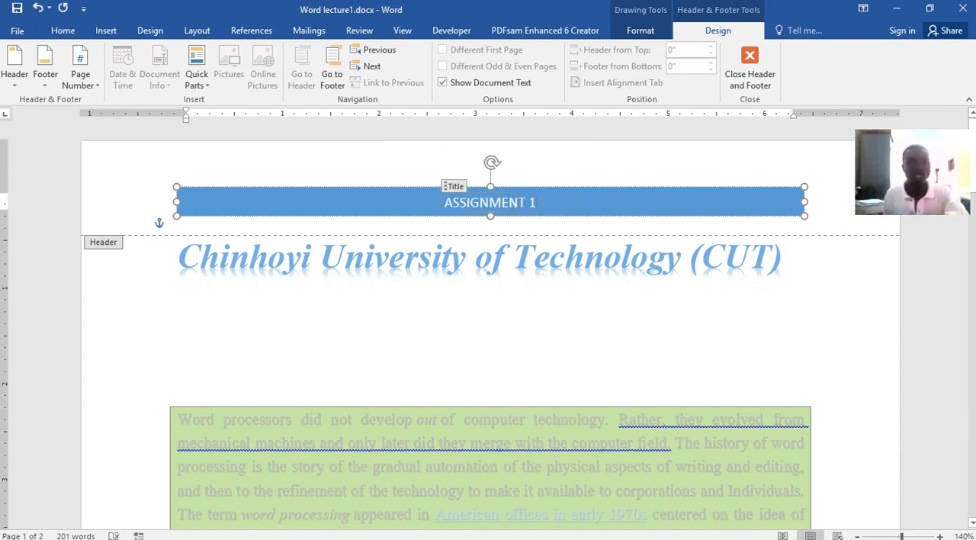
left_click(17, 9)
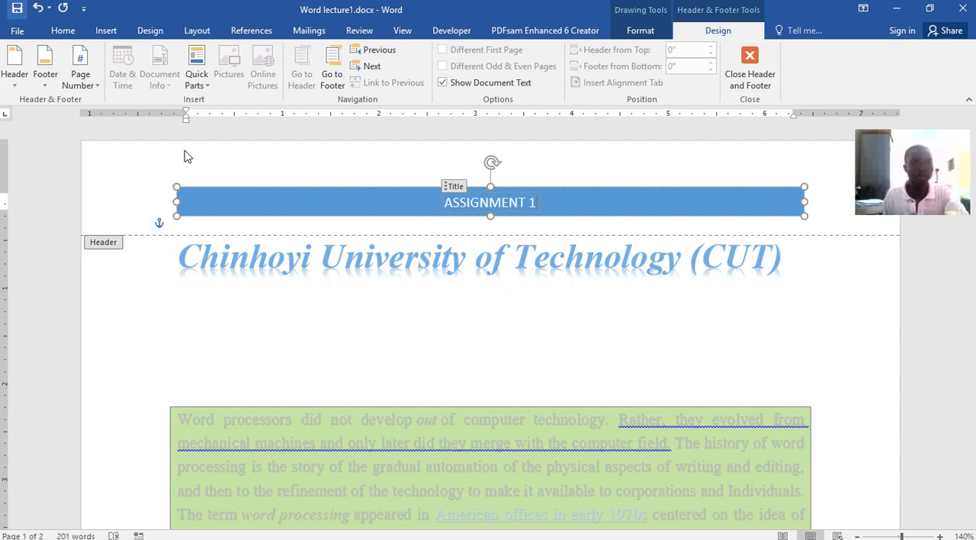
Insert the built-in Blank (Three Columns) footer into the document
scroll(540, 328, "down", 10)
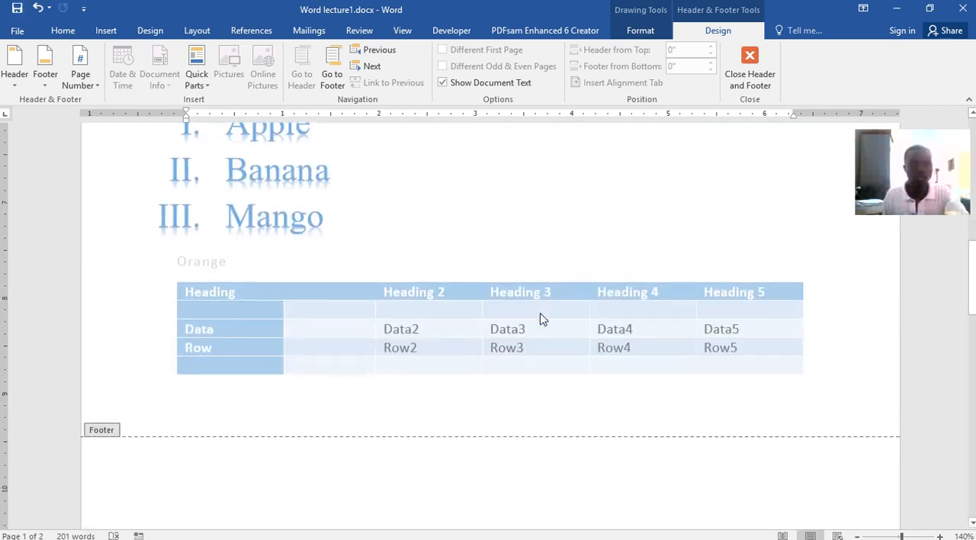
scroll(540, 313, "down", 5)
scroll(545, 301, "up", 4)
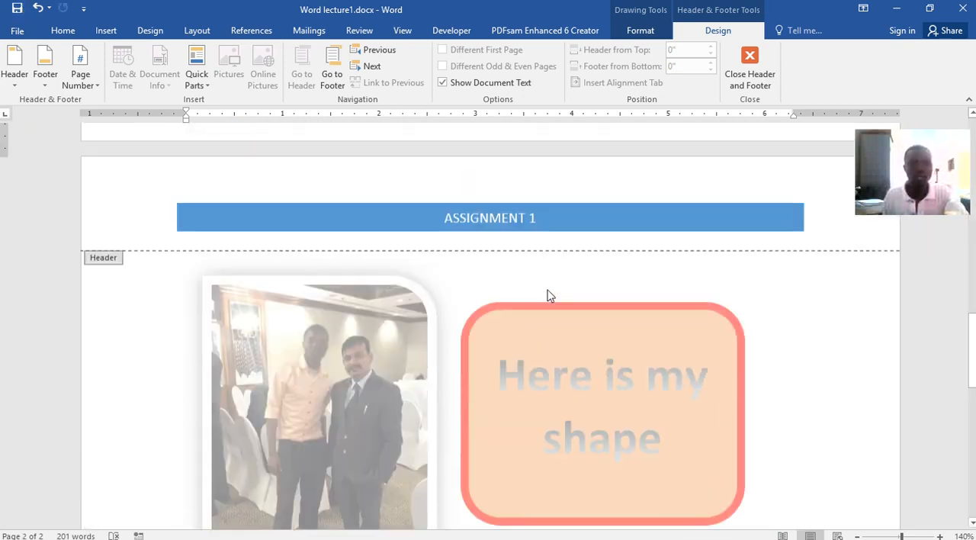
scroll(577, 347, "down", 10)
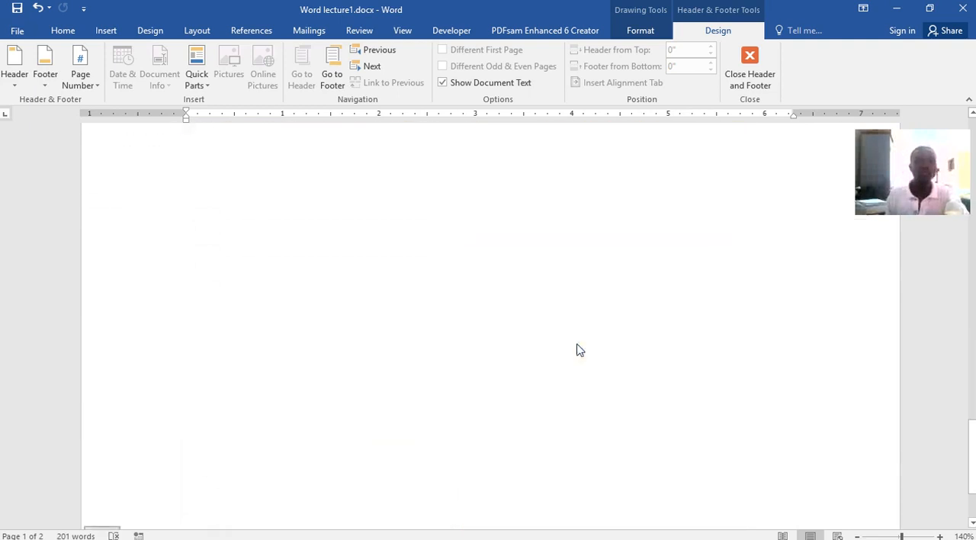
scroll(577, 349, "up", 10)
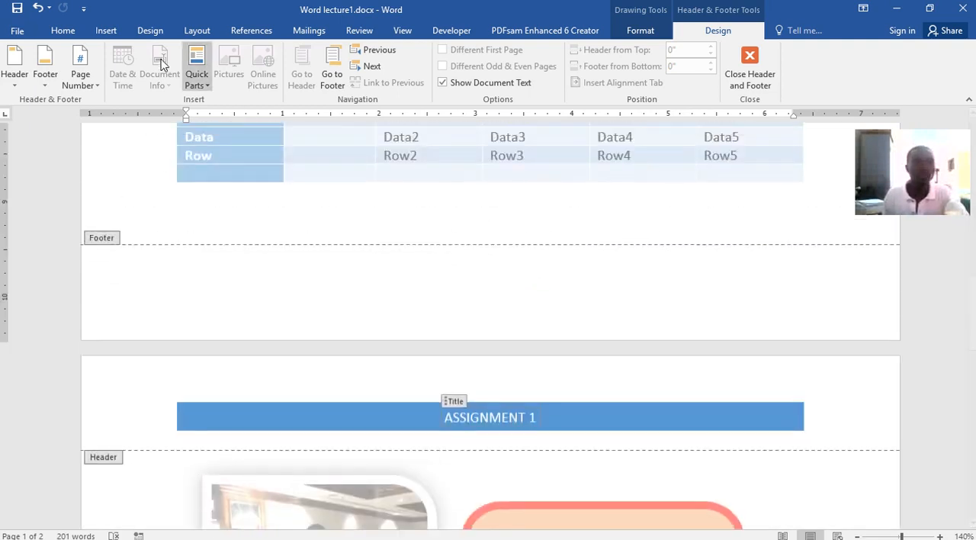
left_click(108, 29)
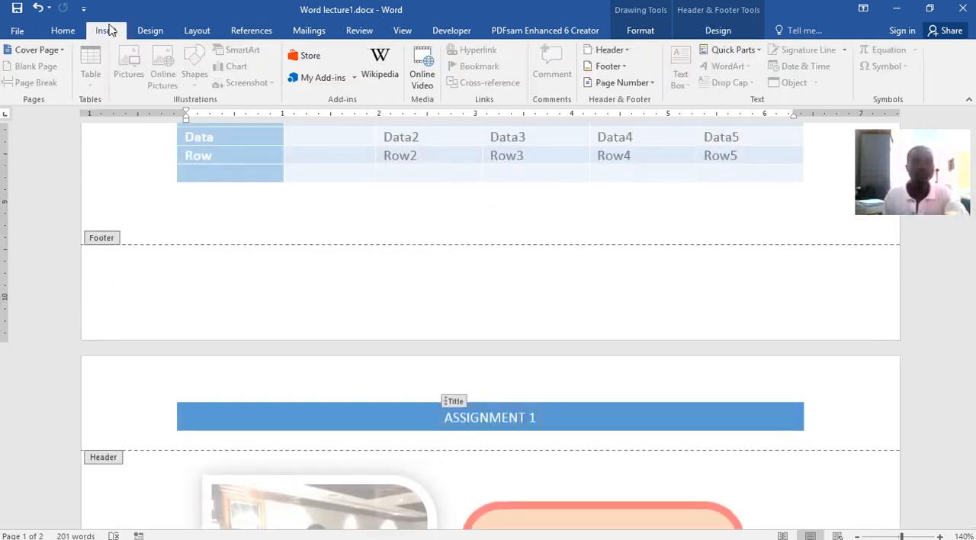
left_click(622, 66)
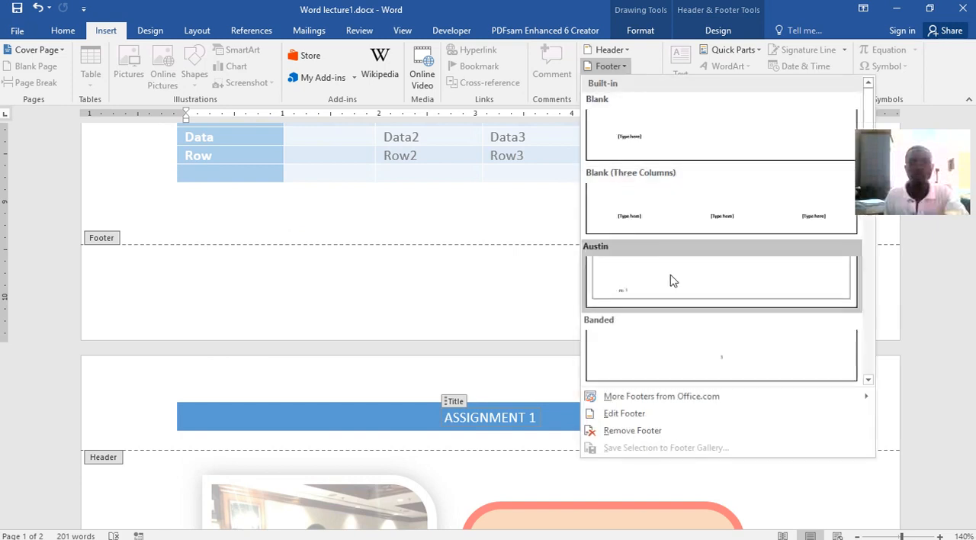
left_click(625, 218)
double_click(625, 211)
scroll(621, 231, "down", 6)
scroll(621, 224, "up", 2)
left_click(450, 405)
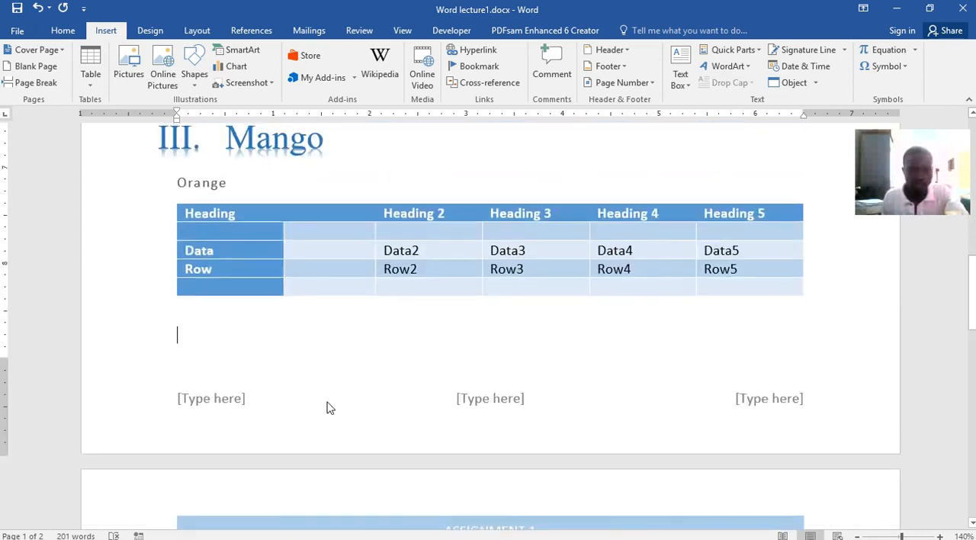
double_click(256, 413)
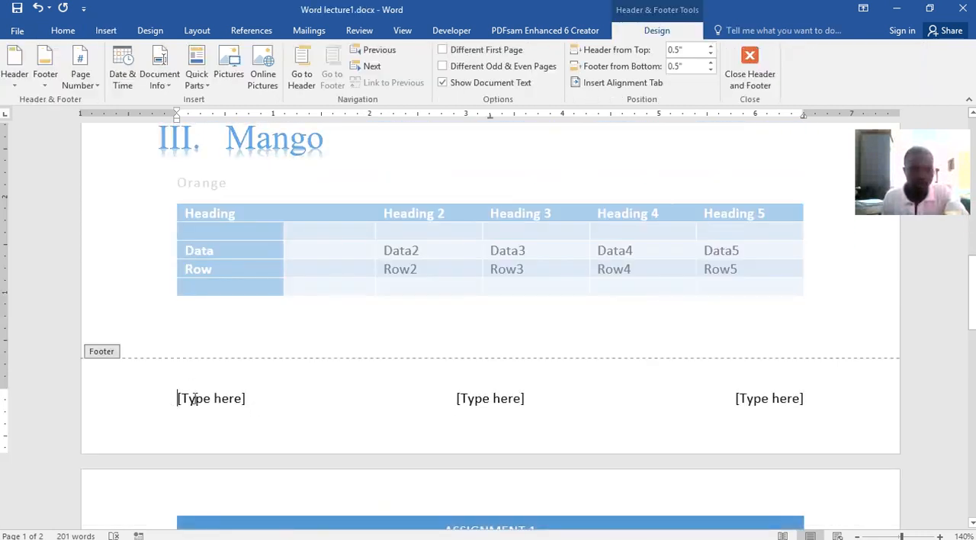
left_click_drag(180, 398, 254, 398)
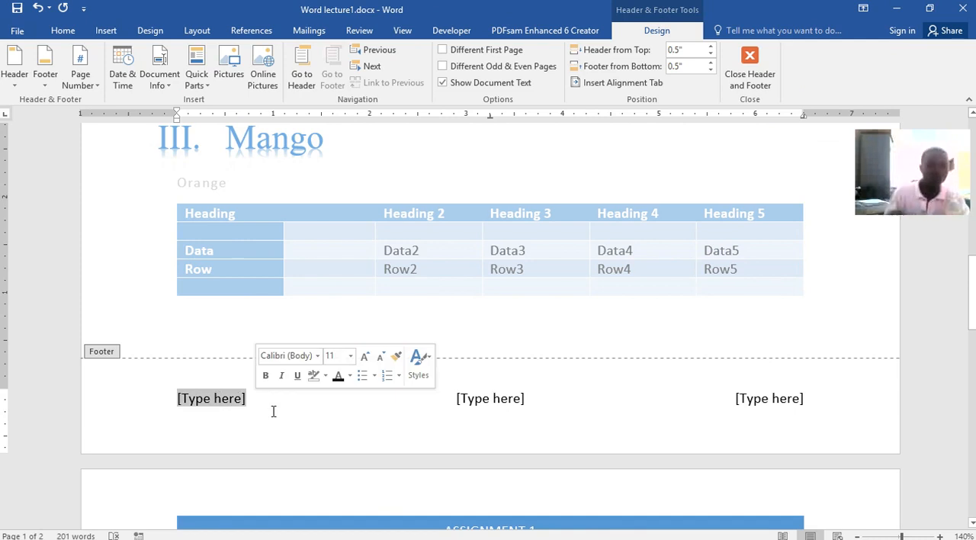
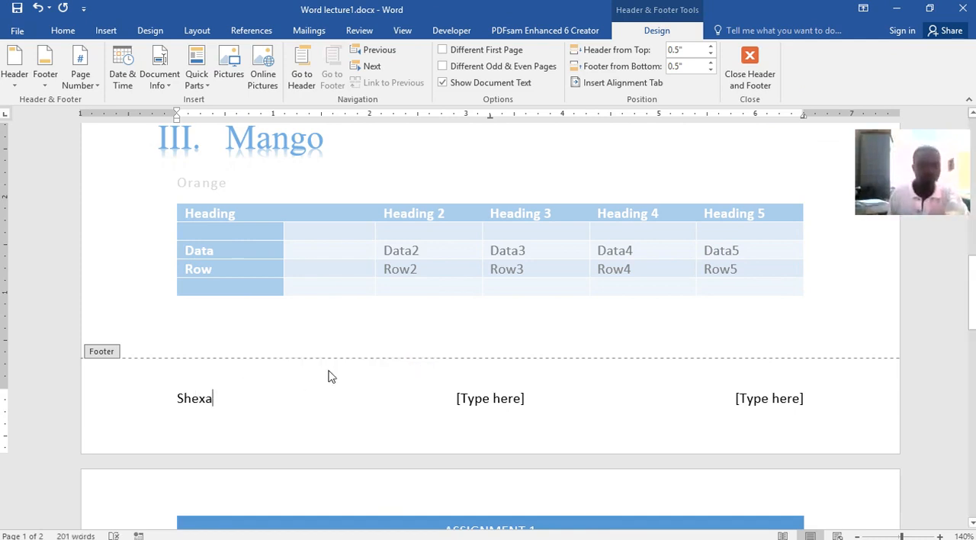
left_click(503, 400)
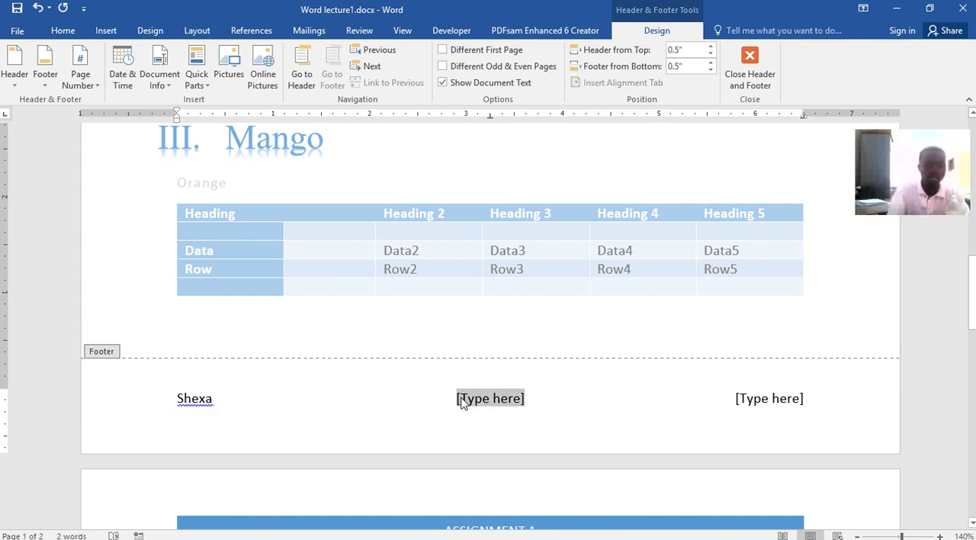
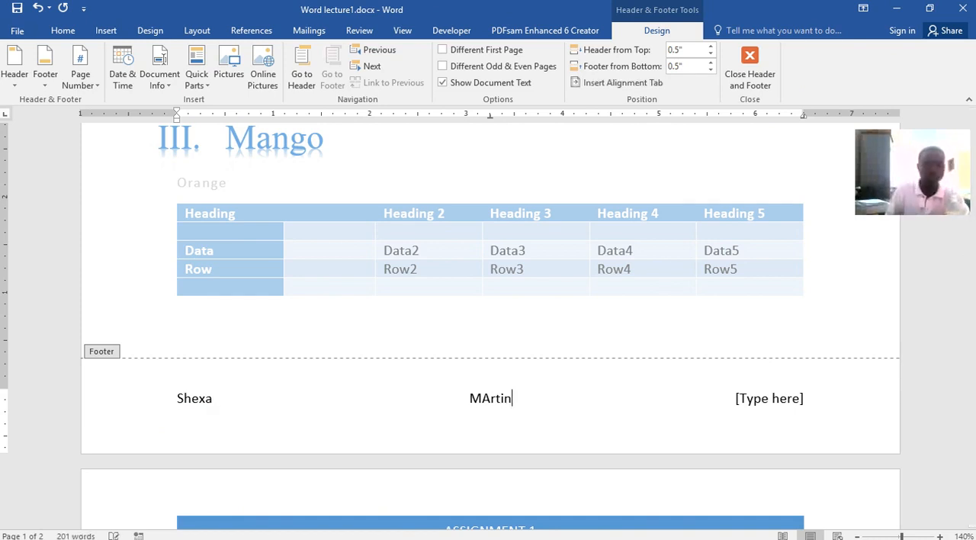
left_click(751, 401)
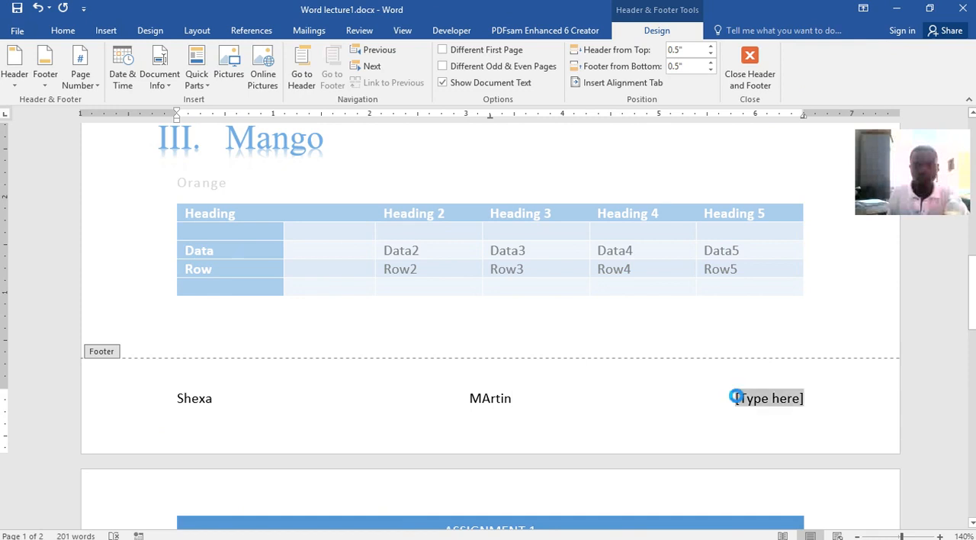
type("@CUT")
key("ctrl+s")
double_click(837, 270)
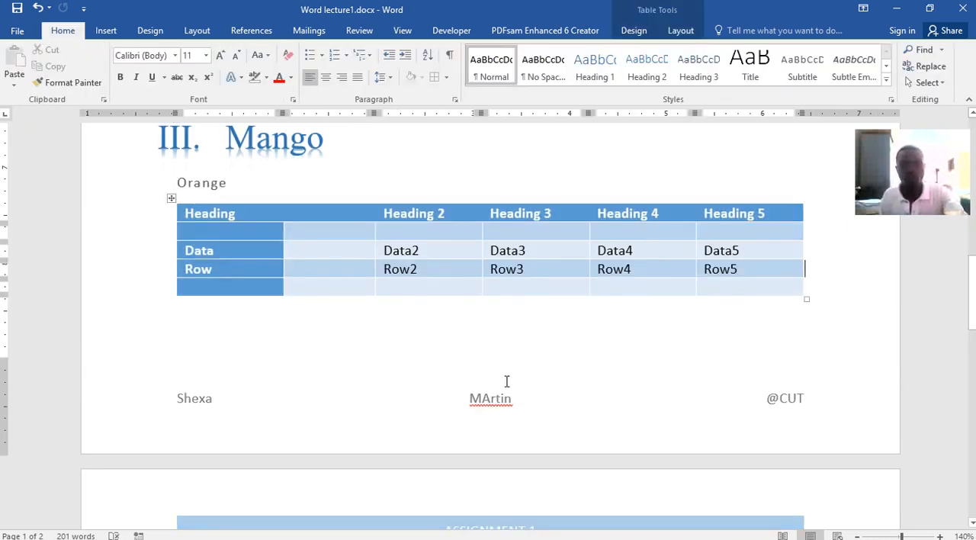
Look over the header and footer on both pages and view the available page number positions
scroll(786, 374, "down", 10)
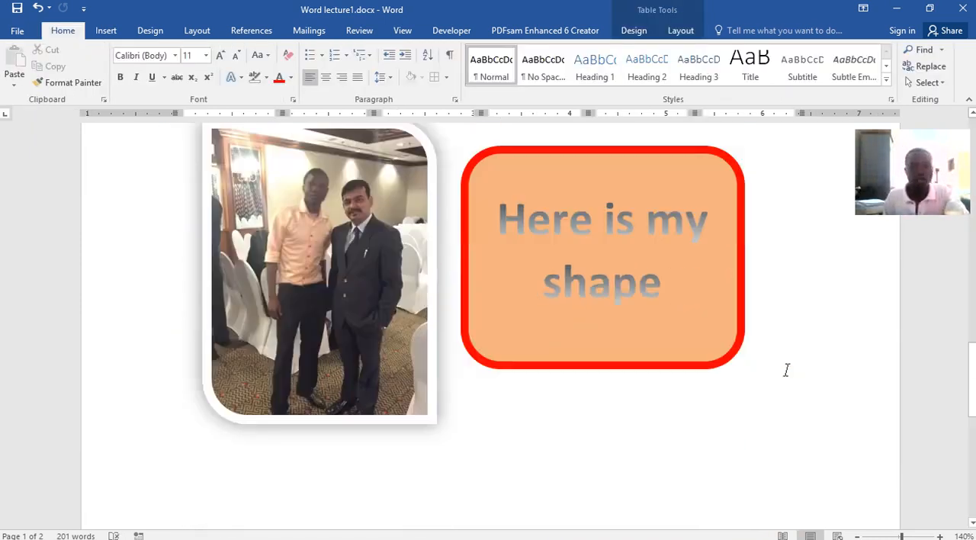
scroll(542, 479, "up", 15)
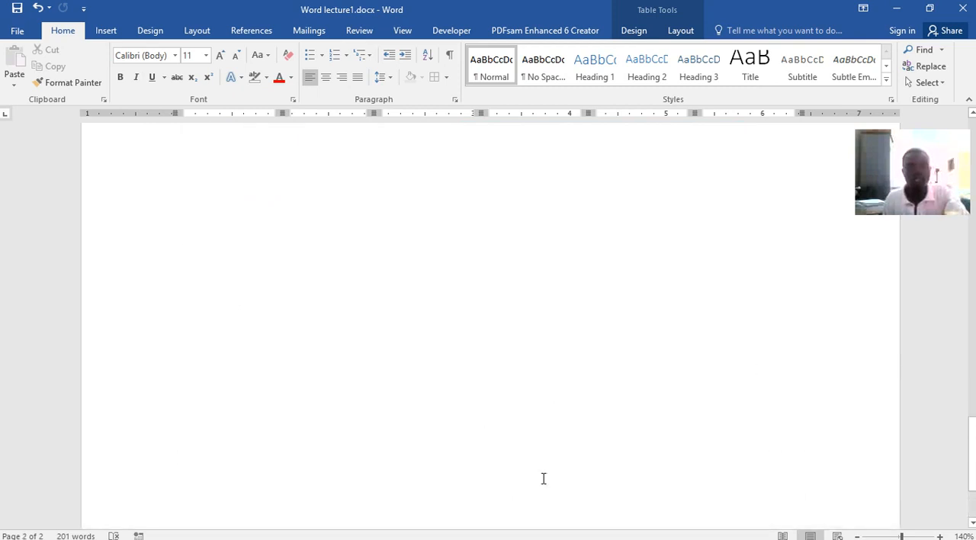
scroll(545, 479, "up", 2)
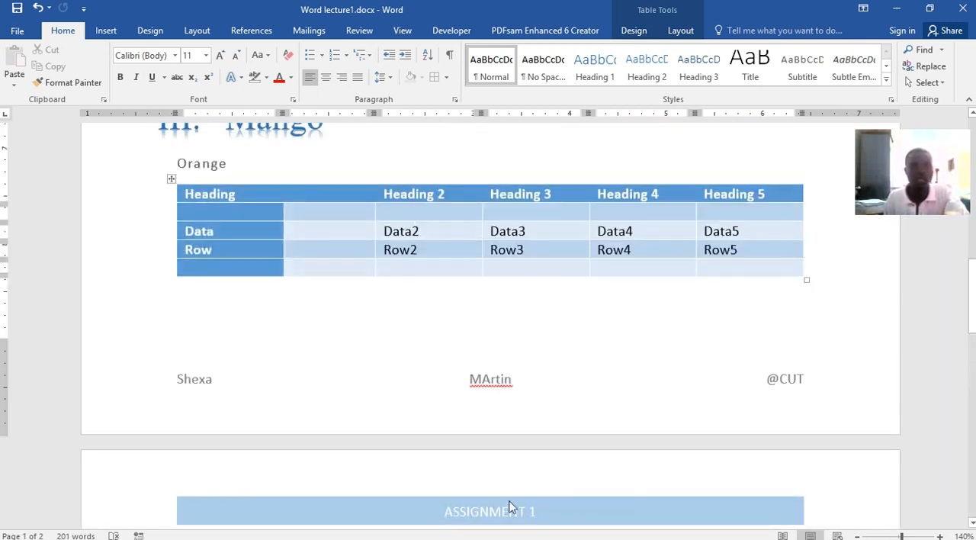
scroll(516, 508, "down", 4)
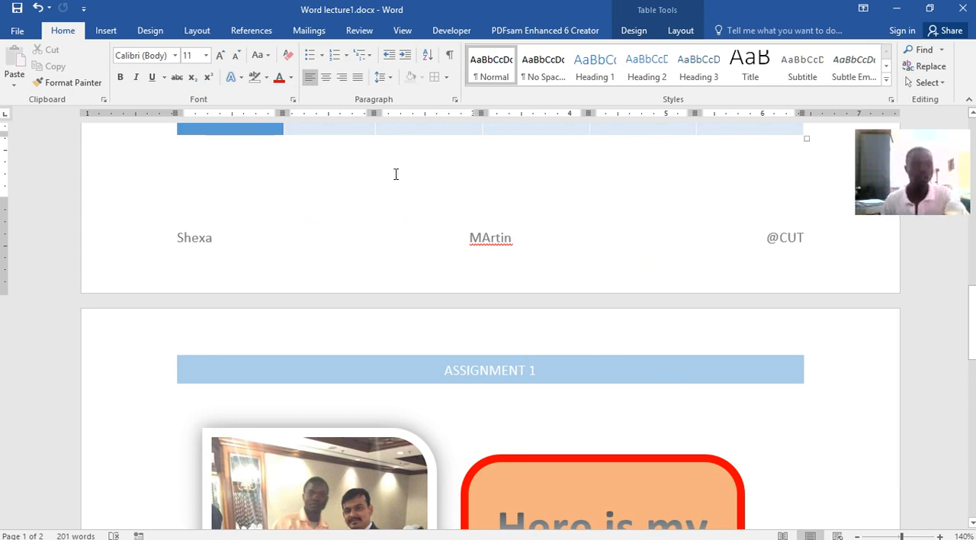
left_click(115, 34)
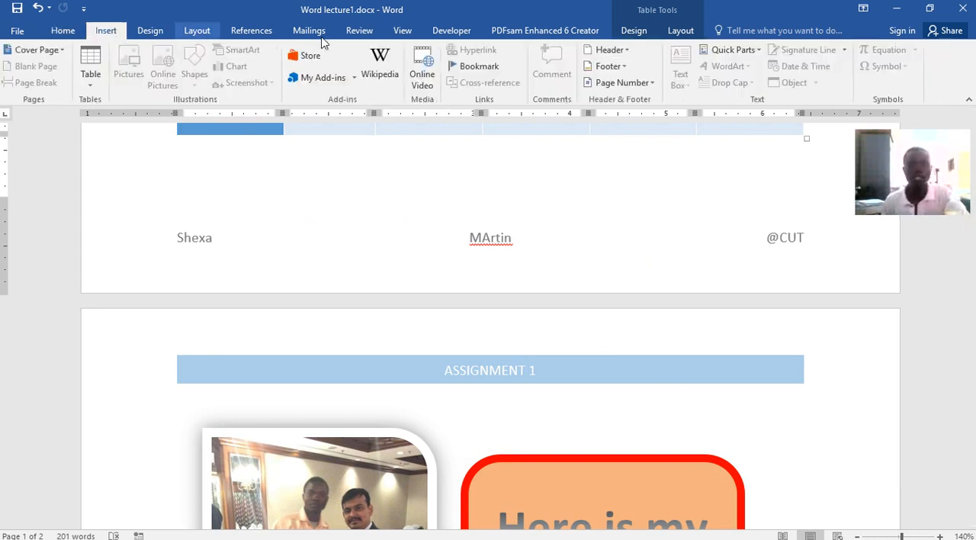
left_click(650, 84)
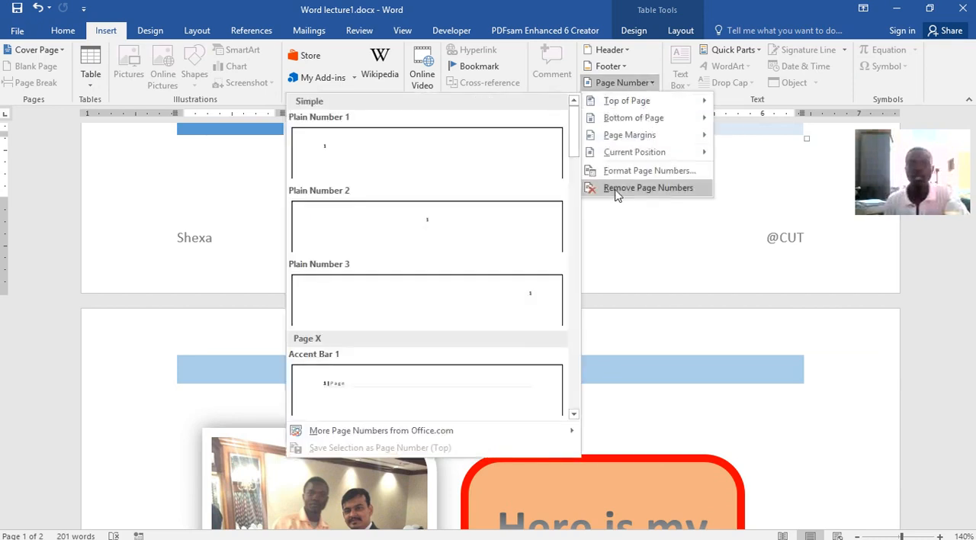
left_click(806, 183)
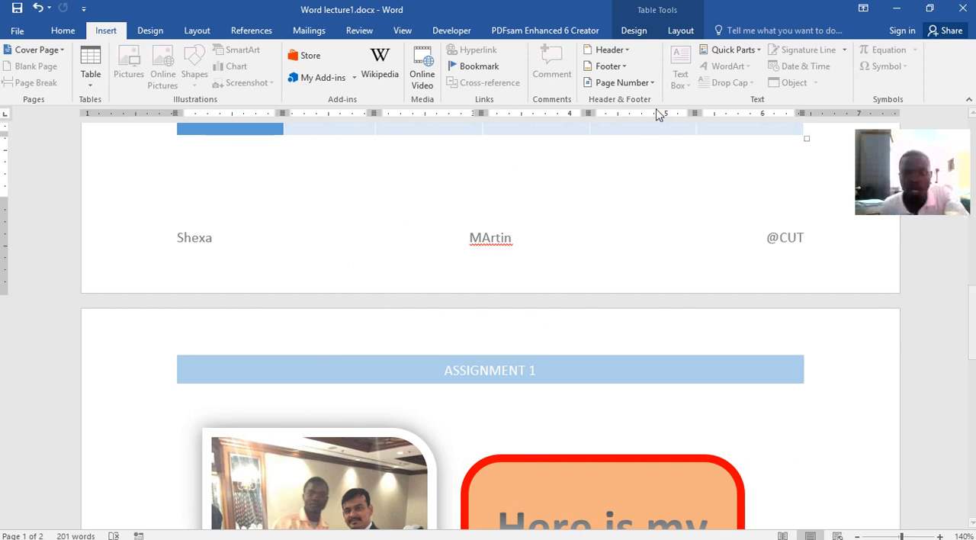
Insert the Plain Number 2 page number at the bottom of the pages and return to the document body
left_click(652, 83)
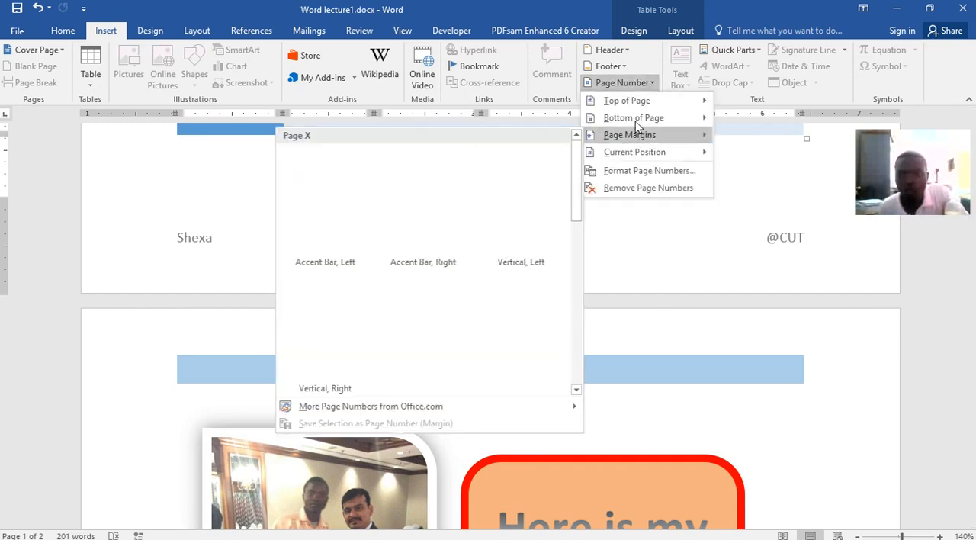
mouse_move(619, 104)
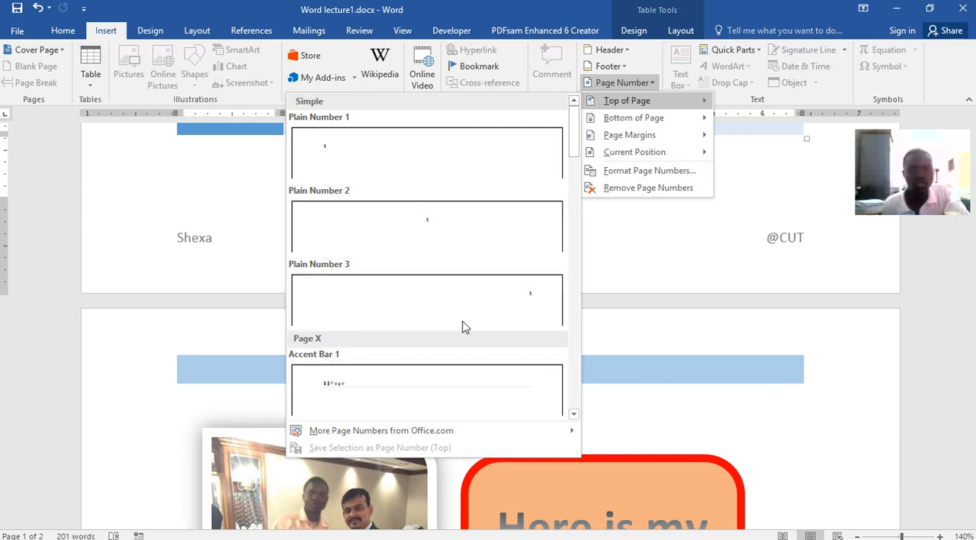
scroll(487, 226, "down", 10)
scroll(492, 213, "down", 5)
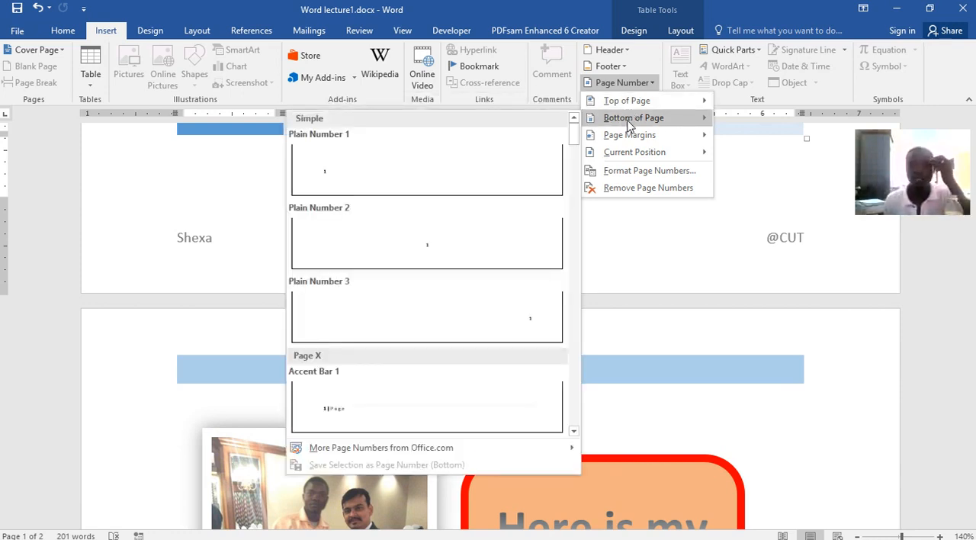
left_click(434, 246)
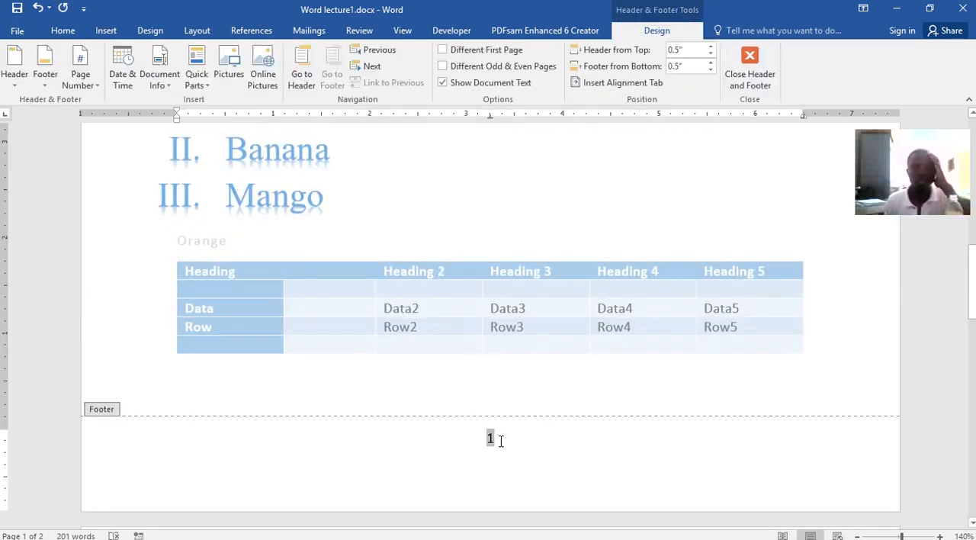
double_click(466, 228)
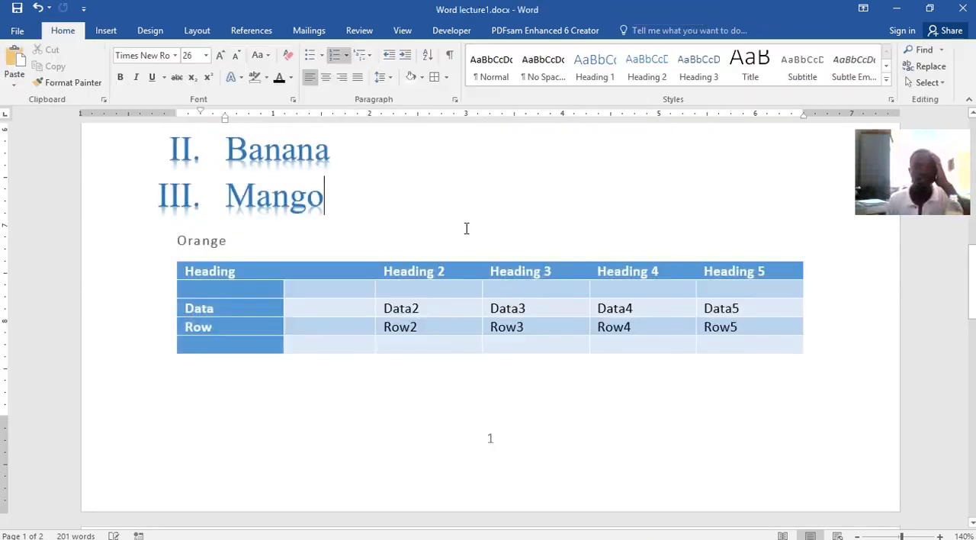
left_click(491, 424)
scroll(514, 355, "down", 10)
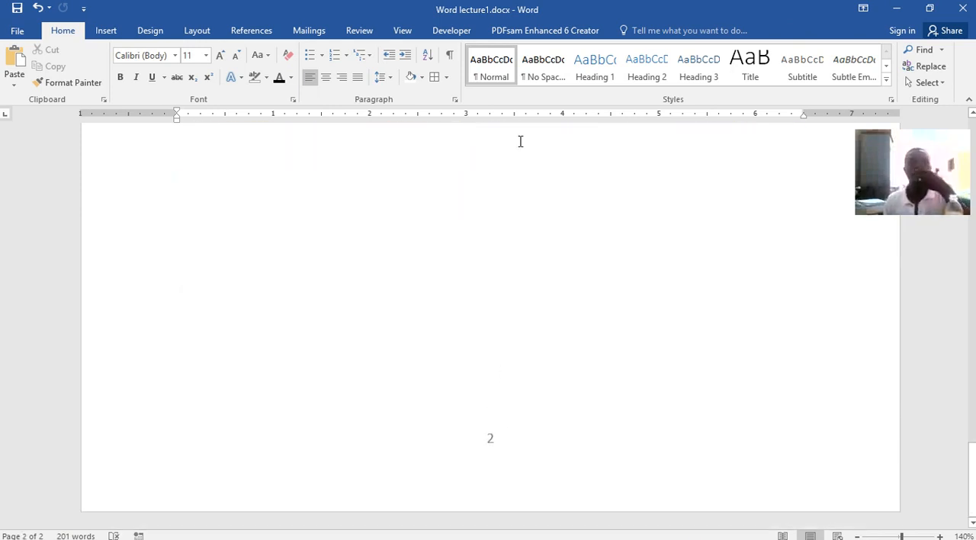
Insert the built-in Simple Text Box on page 2, below the ASSIGNMENT 1 header
left_click(105, 31)
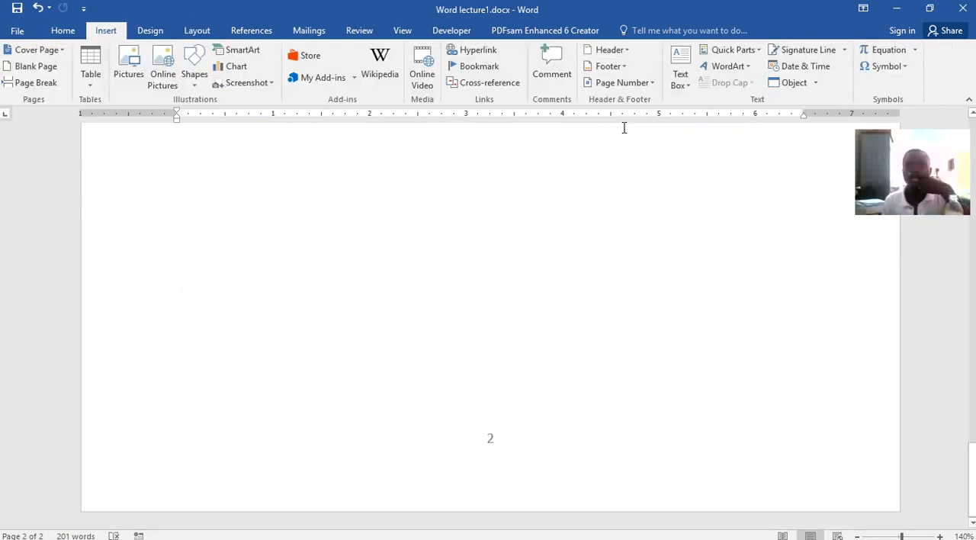
left_click(680, 84)
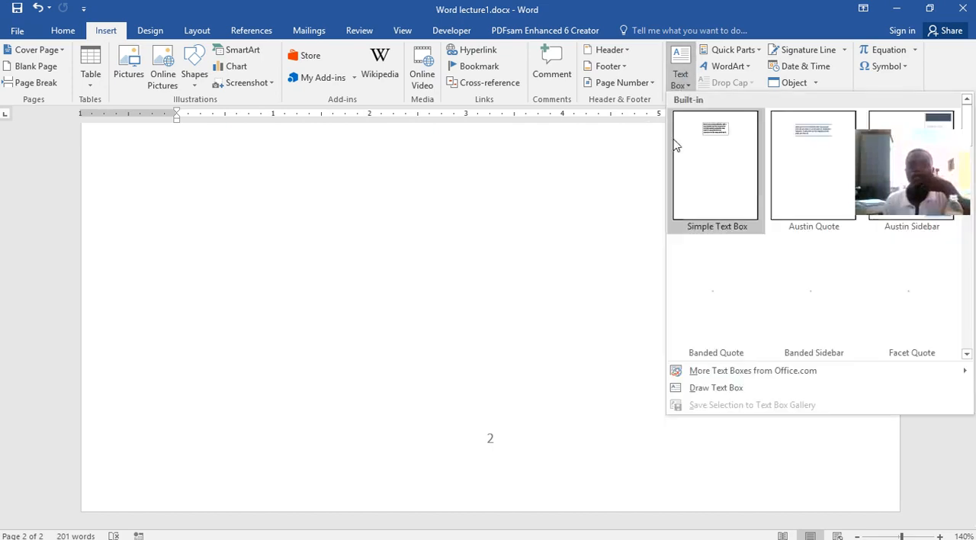
left_click(680, 61)
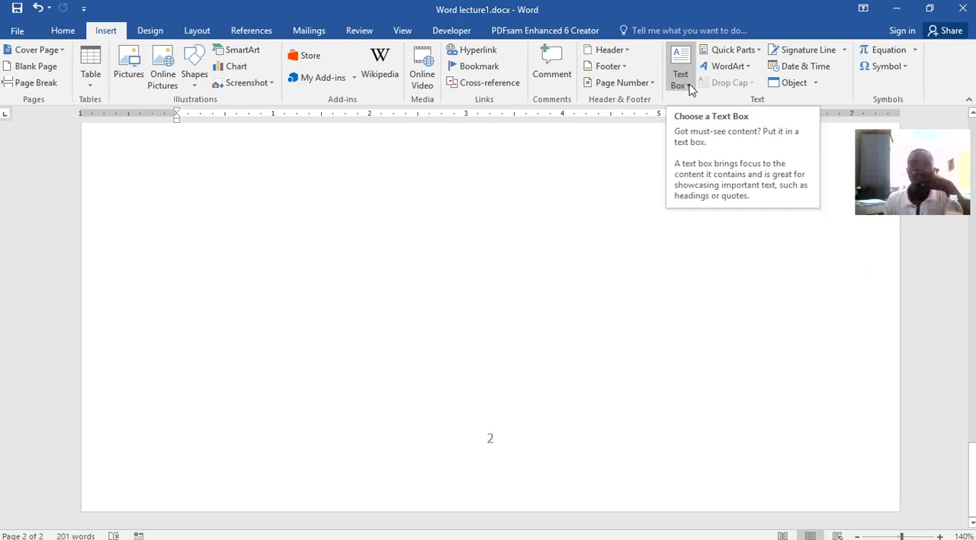
scroll(544, 272, "up", 3)
scroll(610, 242, "up", 1)
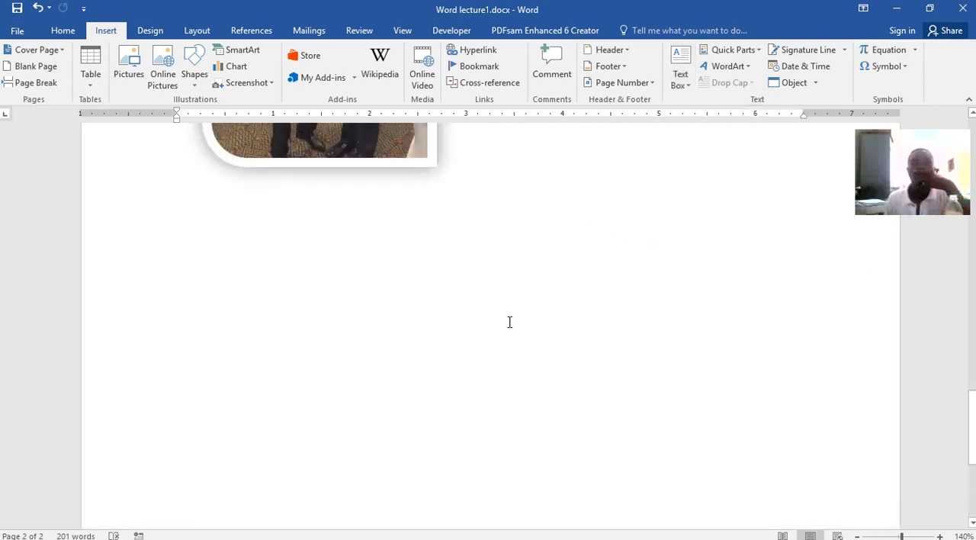
left_click(353, 232)
scroll(630, 289, "up", 8)
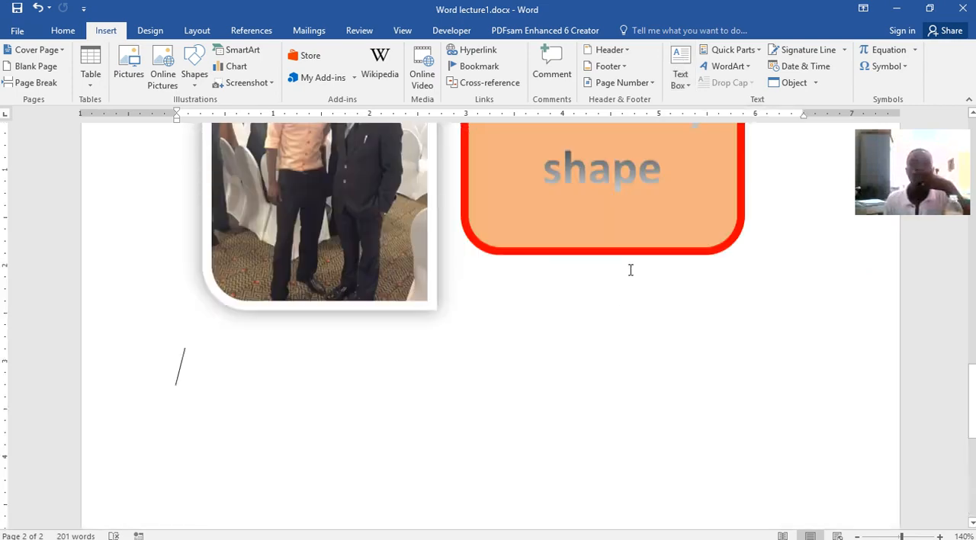
left_click(612, 217)
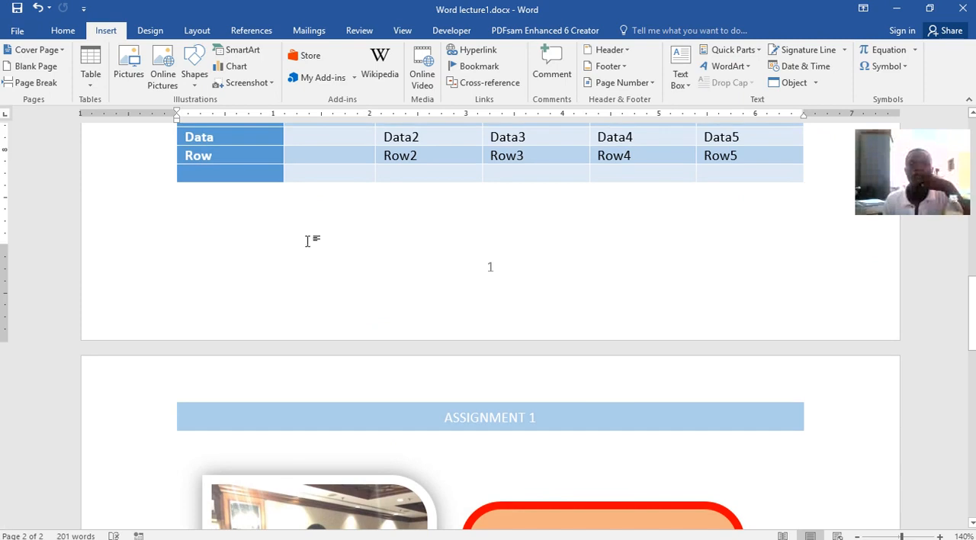
left_click(680, 60)
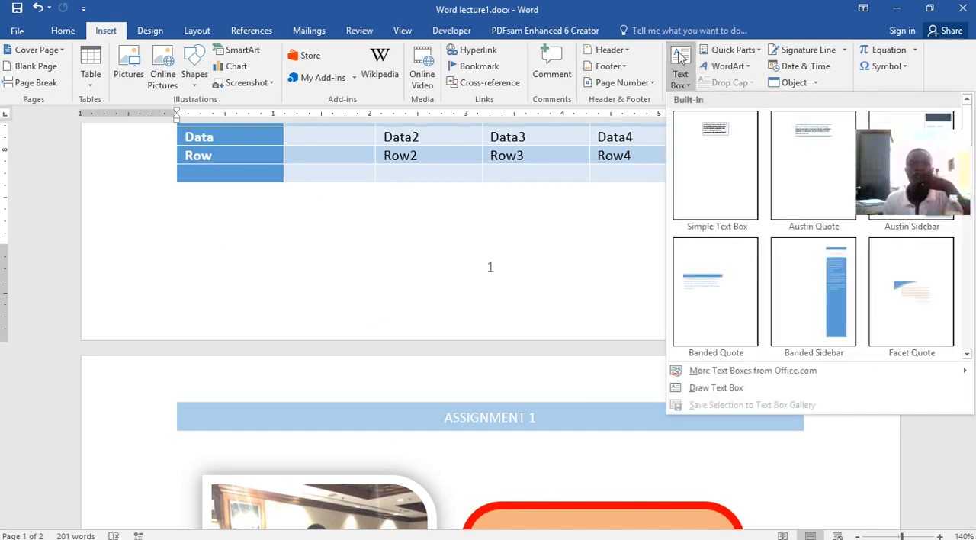
left_click(722, 151)
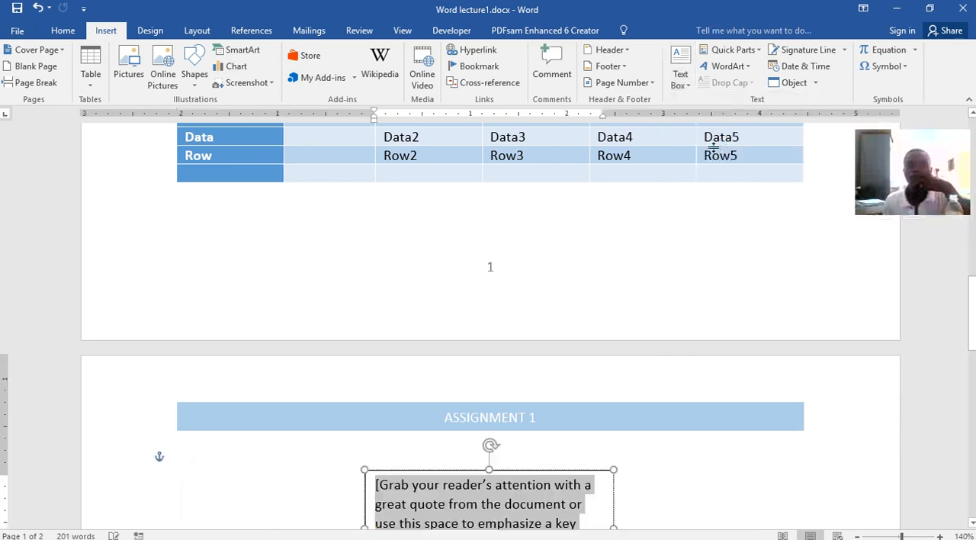
Move the text box up and to the left, above the picture
scroll(572, 413, "down", 5)
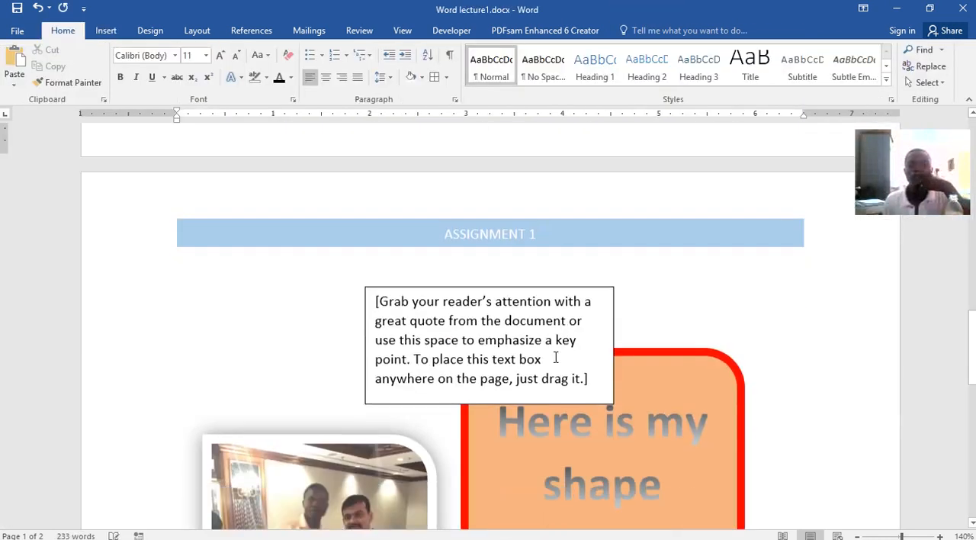
left_click(509, 189)
left_click_drag(374, 186, 410, 146)
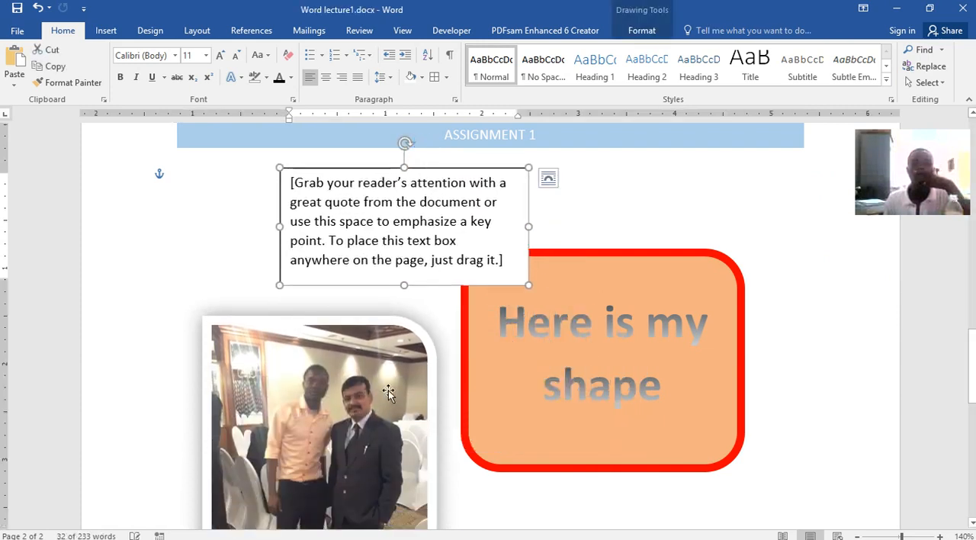
Undo the text box's move and remove the text box from page 2
left_click(402, 344)
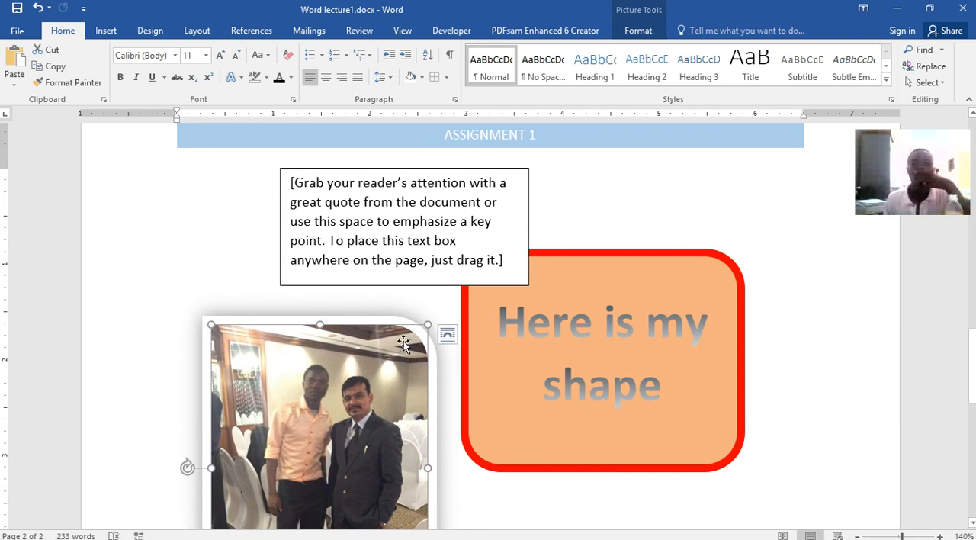
left_click(514, 223)
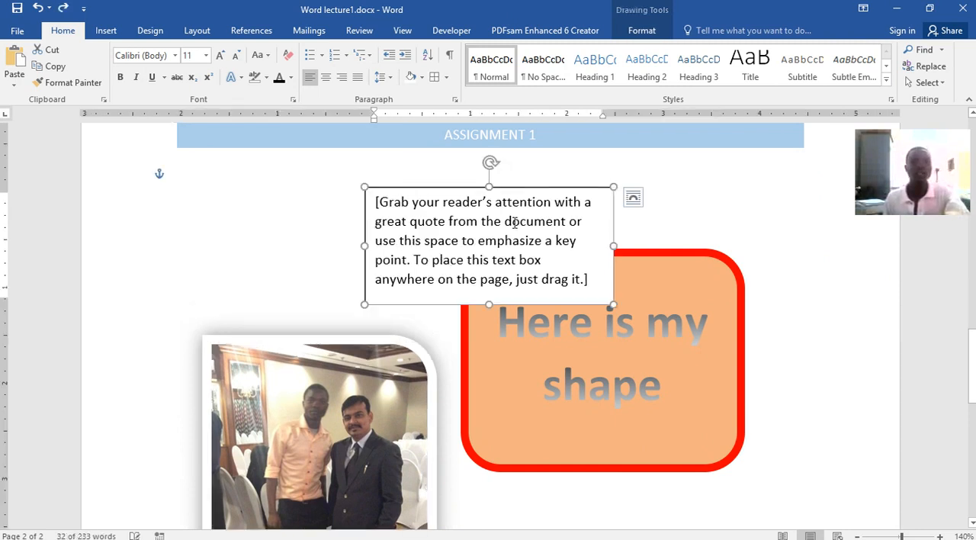
key("Delete")
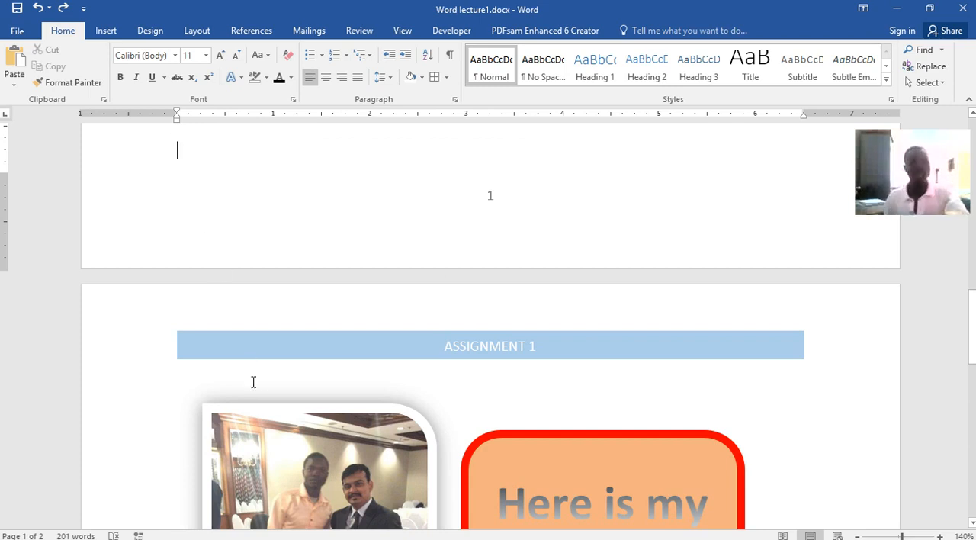
Move the "Here is my shape" rounded rectangle down and to the left so it overlaps the picture's lower-right part
left_click(314, 454)
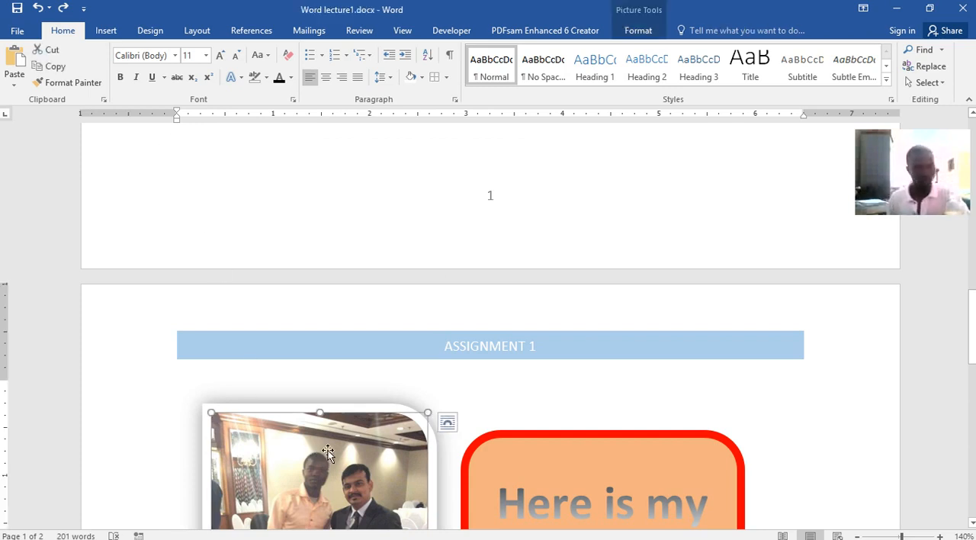
left_click(217, 165)
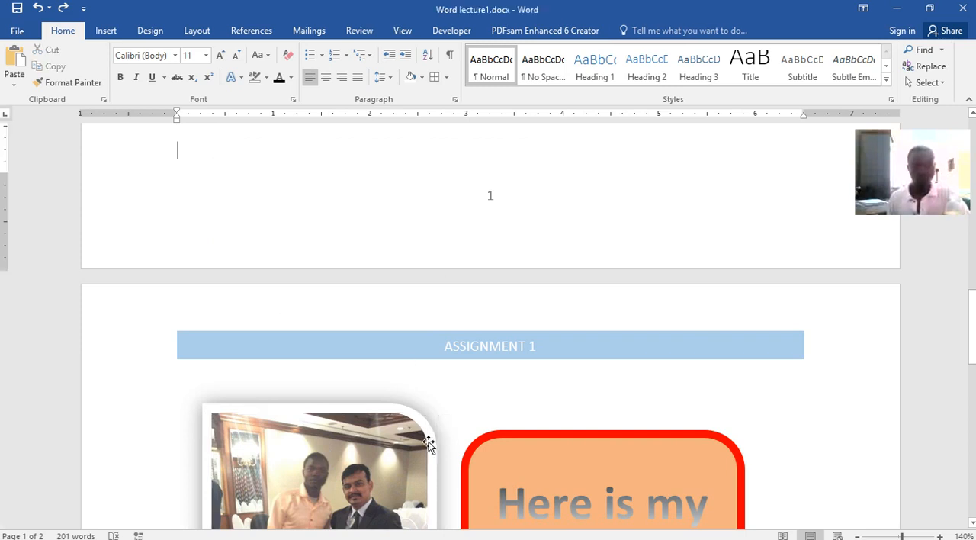
left_click(453, 468)
left_click_drag(560, 440, 460, 502)
scroll(442, 450, "down", 3)
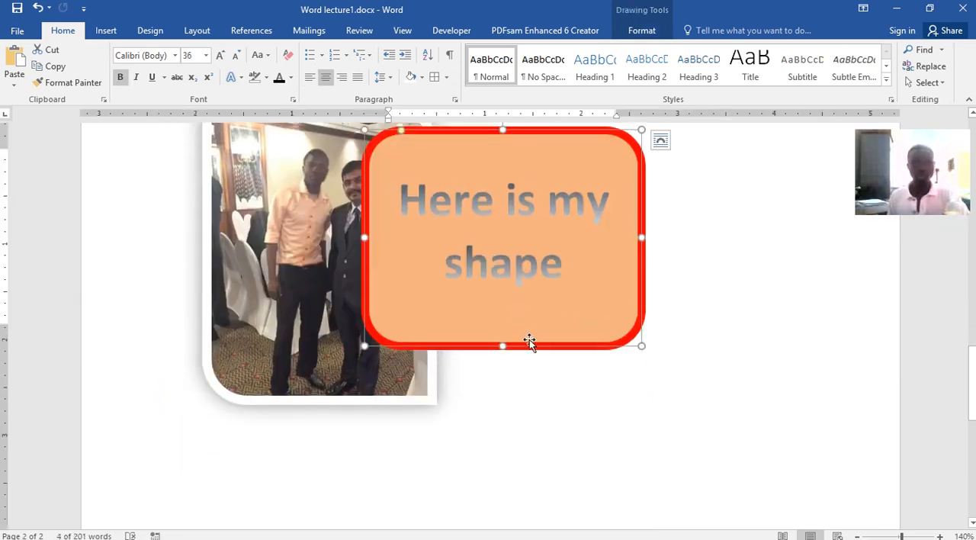
left_click_drag(529, 345, 573, 432)
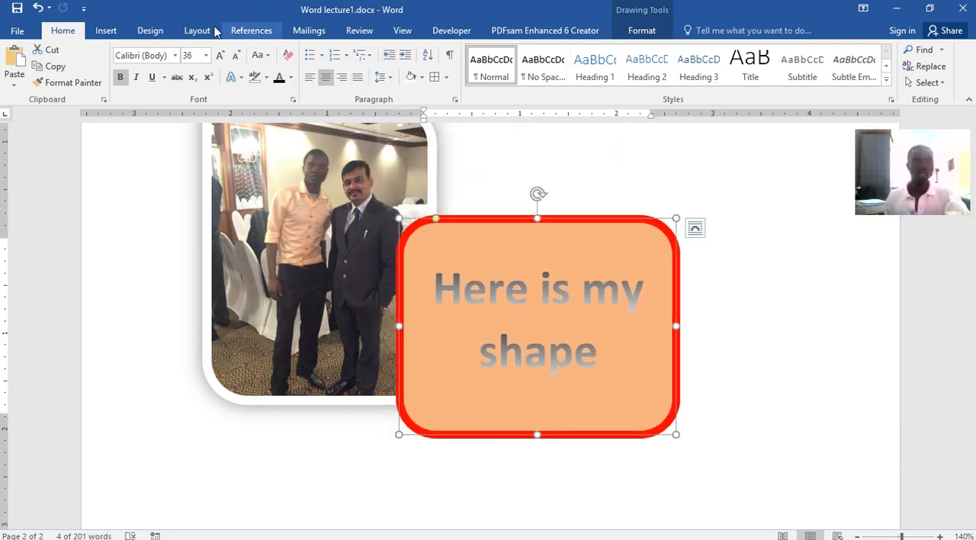
Select the green "Word processors" paragraph on page 1 and try several document style sets, ending on the last one displayed, with blue headings
left_click(106, 30)
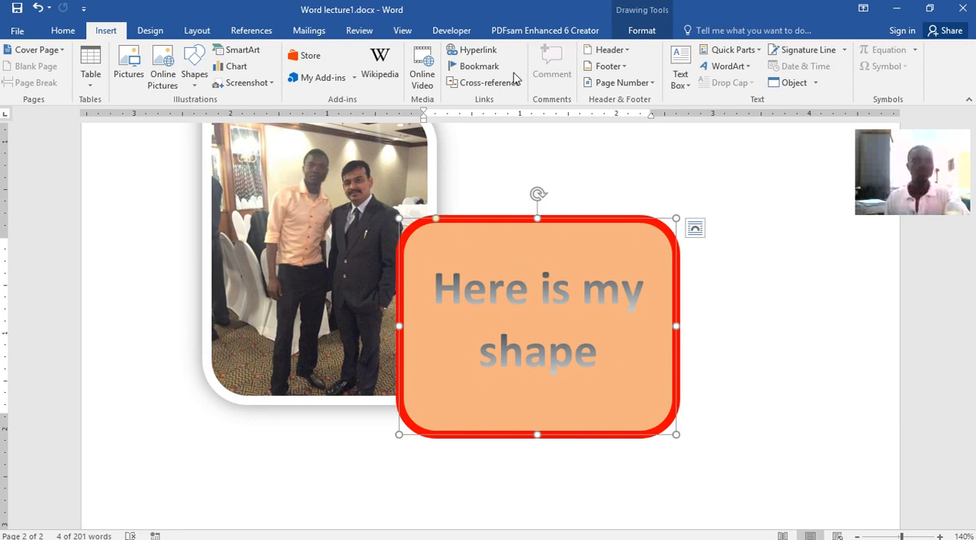
left_click(150, 30)
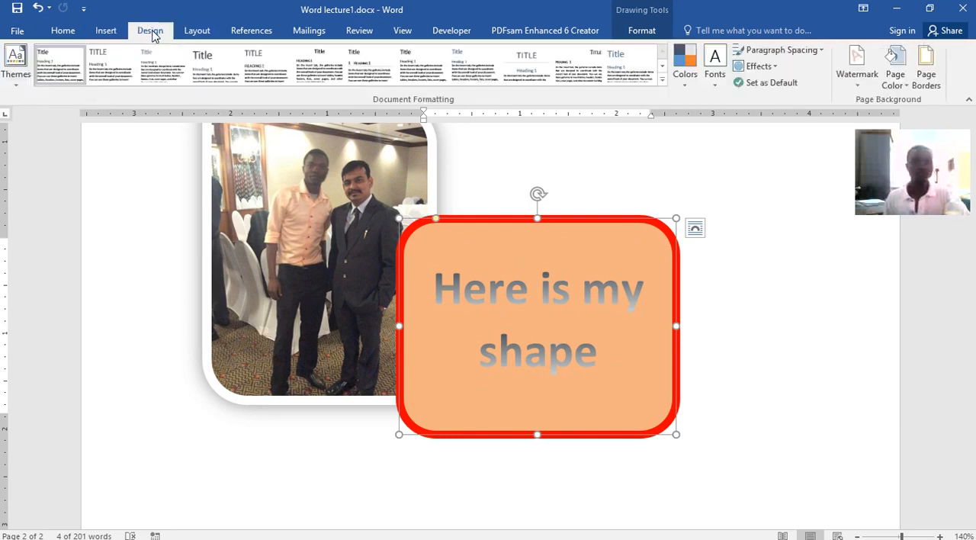
scroll(596, 229, "up", 10)
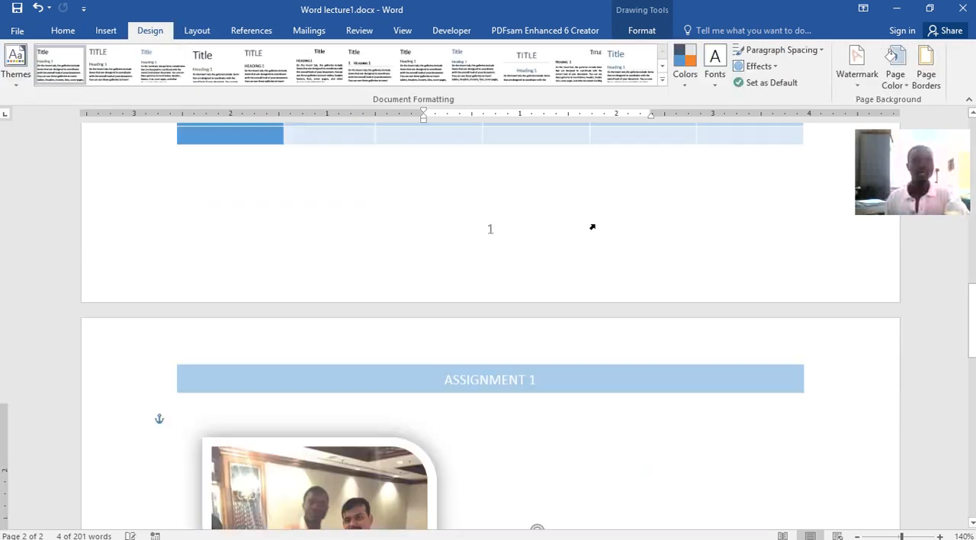
scroll(595, 226, "up", 12)
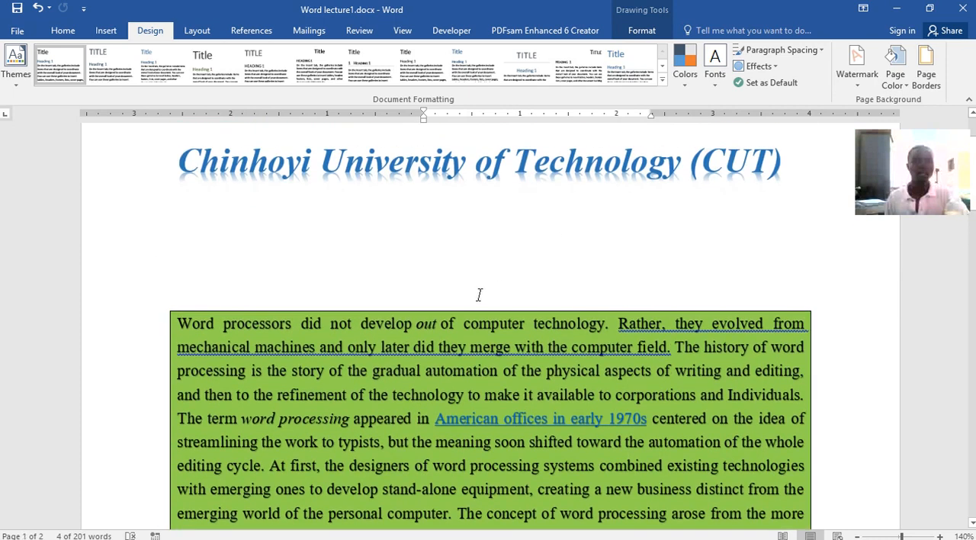
left_click(260, 372)
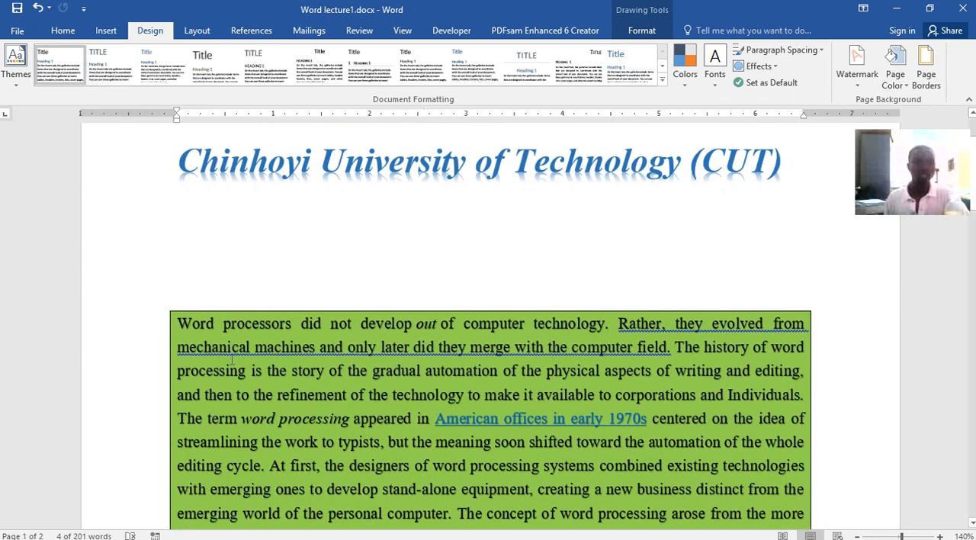
left_click_drag(180, 323, 688, 453)
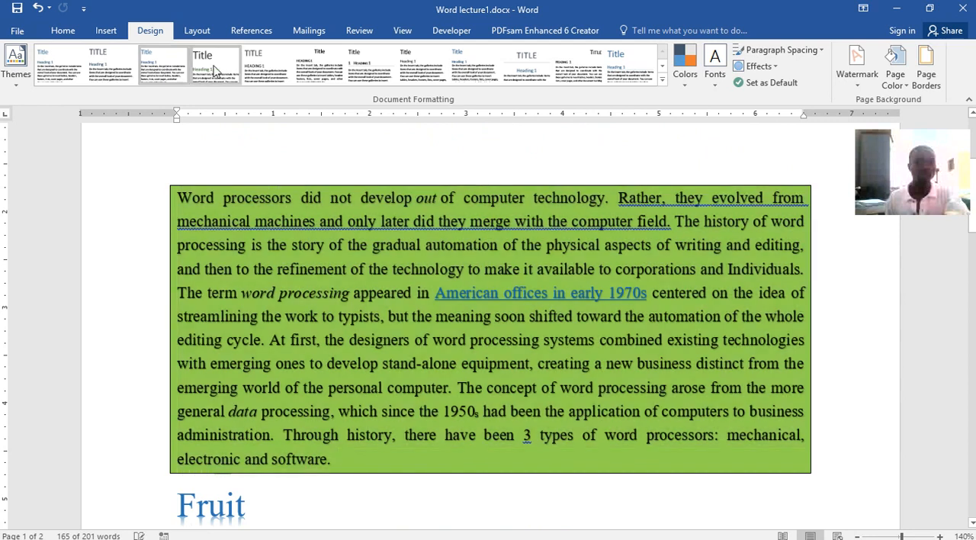
left_click(198, 73)
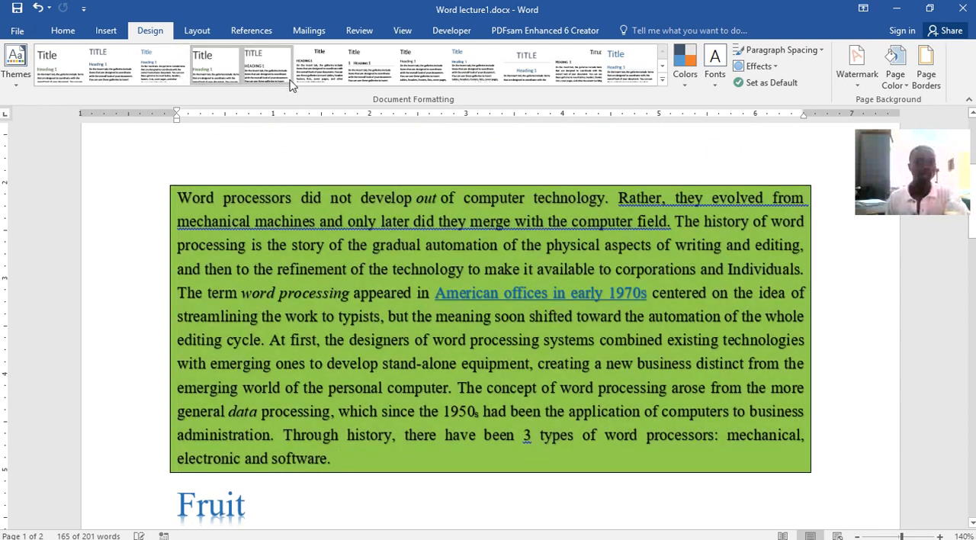
left_click(309, 73)
left_click(381, 67)
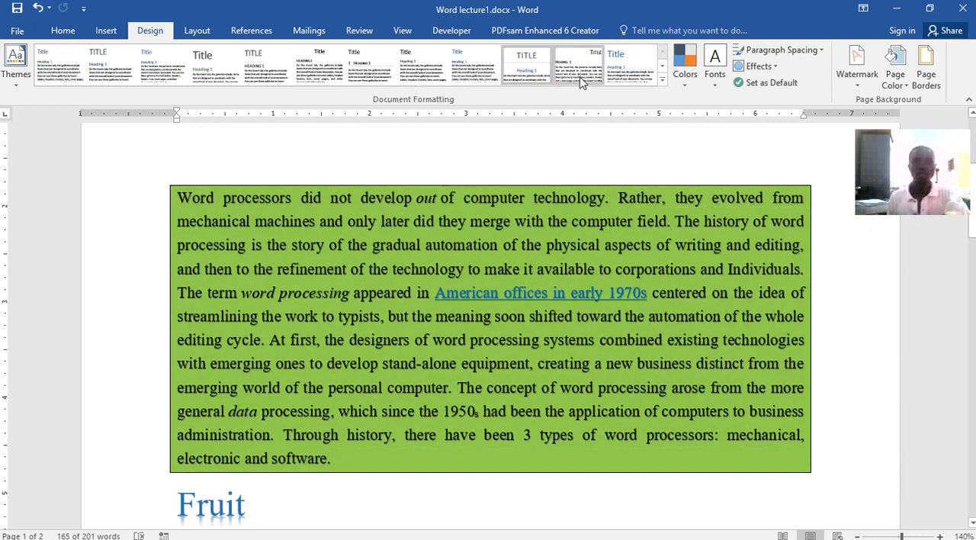
left_click(589, 75)
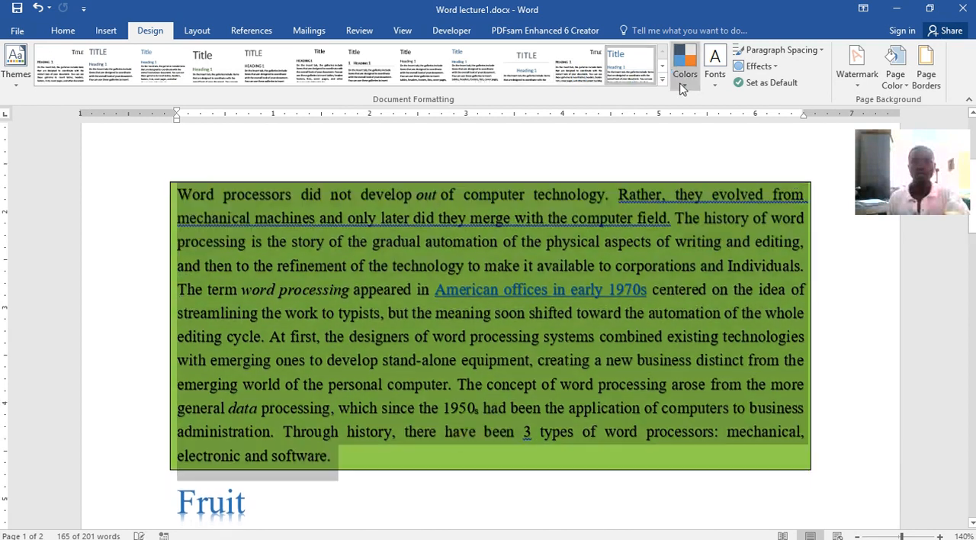
Look through the available theme color sets and theme font sets
left_click(686, 77)
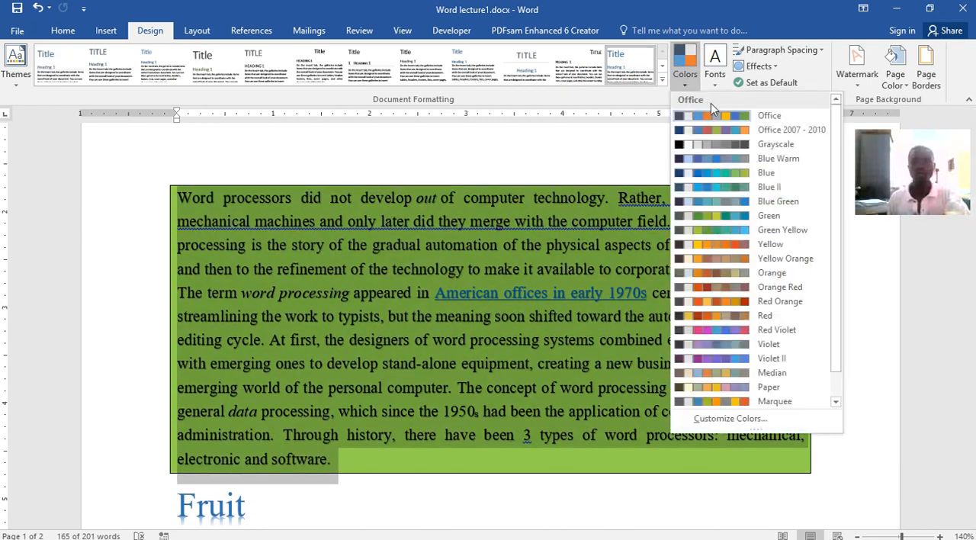
left_click(720, 85)
left_click(723, 90)
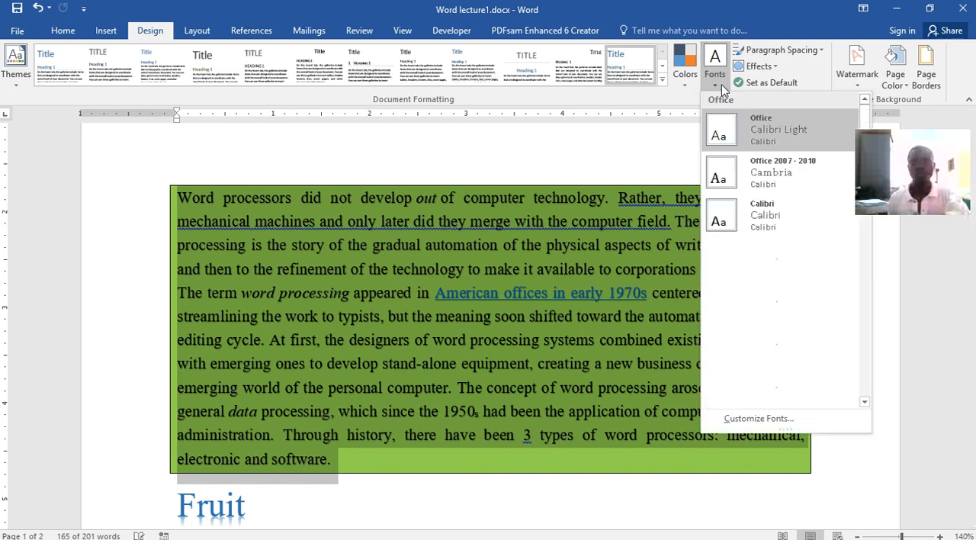
scroll(814, 263, "down", 8)
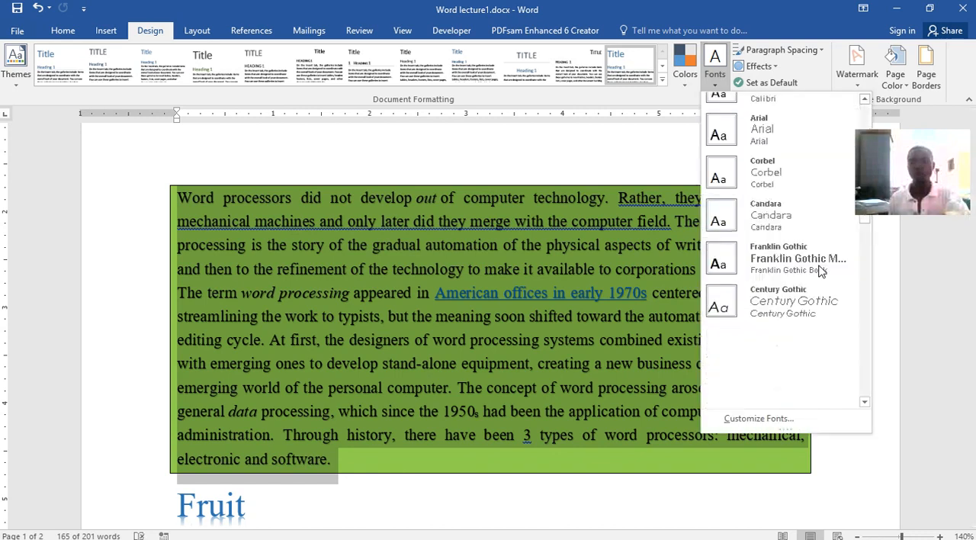
Apply the Inset theme effects to the document
left_click(772, 69)
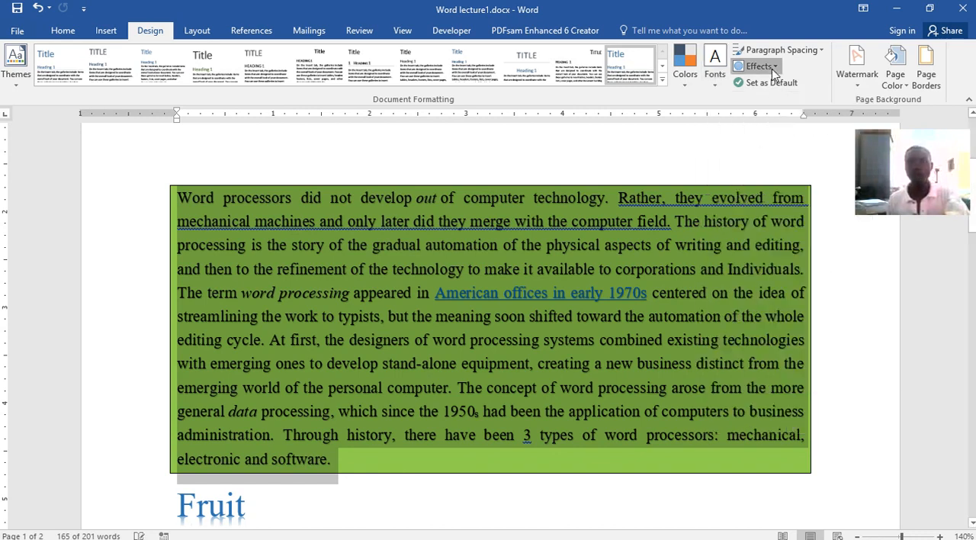
left_click(772, 68)
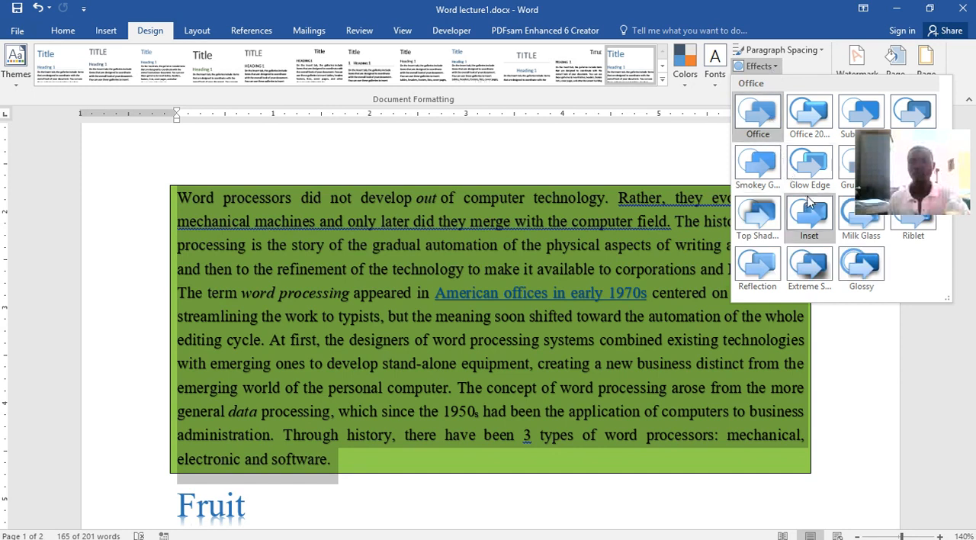
left_click(812, 218)
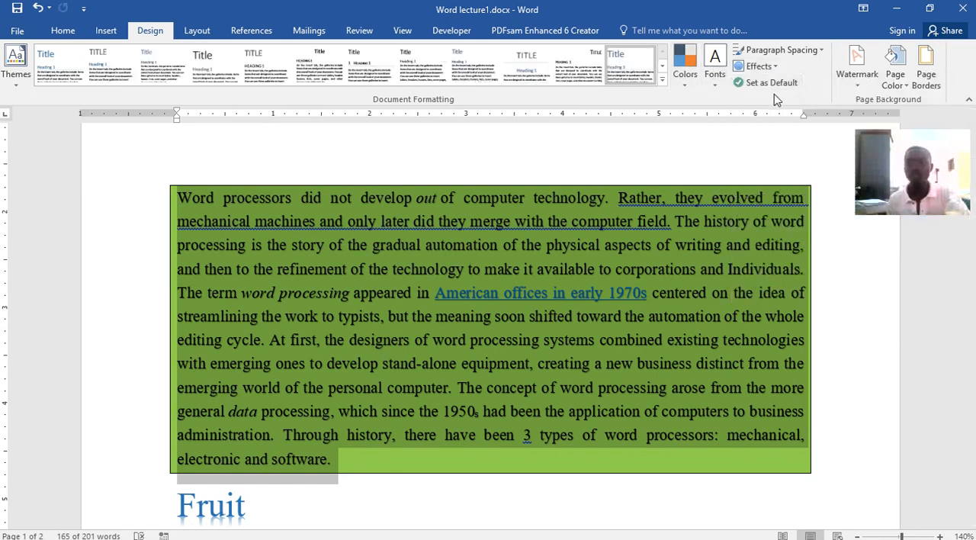
Add the diagonal CONFIDENTIAL 1 watermark to the document and check it on both pages
left_click(856, 88)
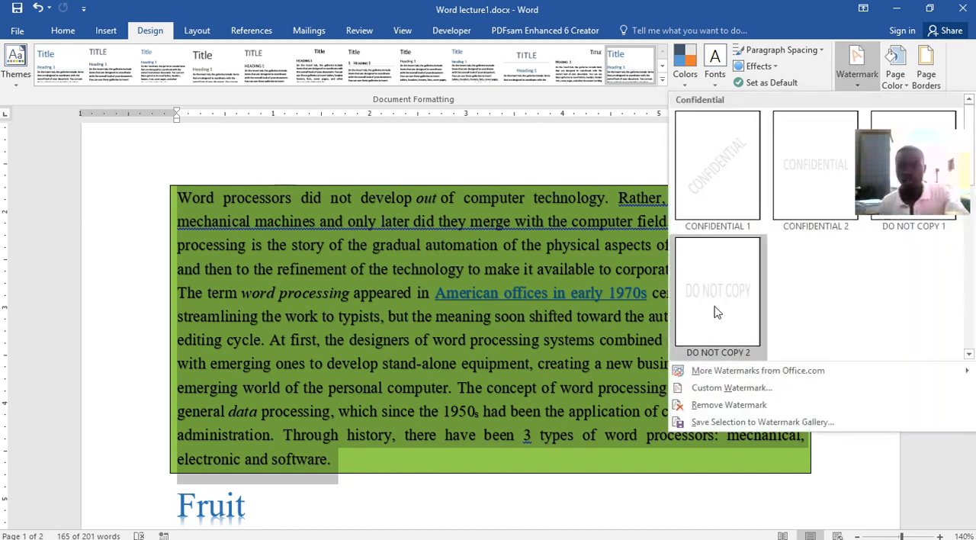
left_click(734, 194)
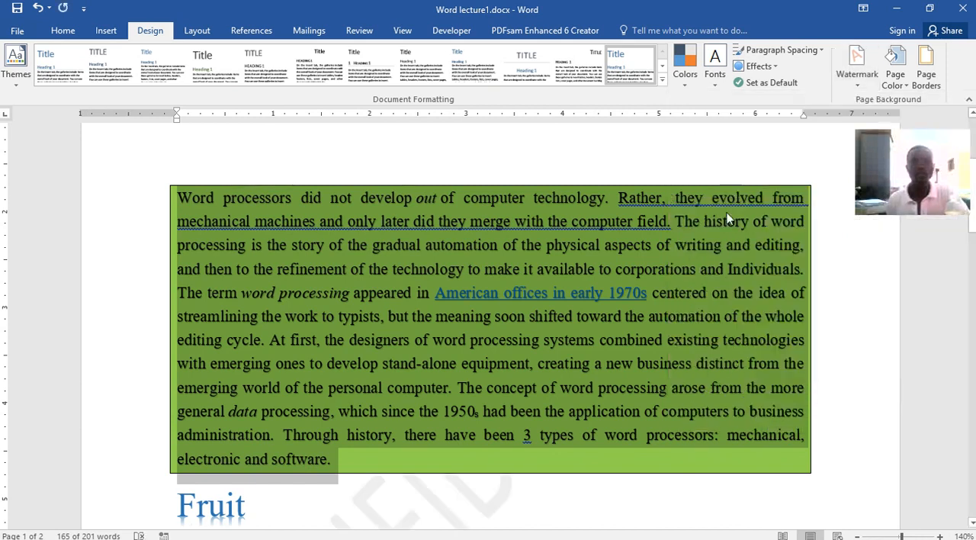
scroll(691, 288, "down", 7)
scroll(691, 283, "up", 2)
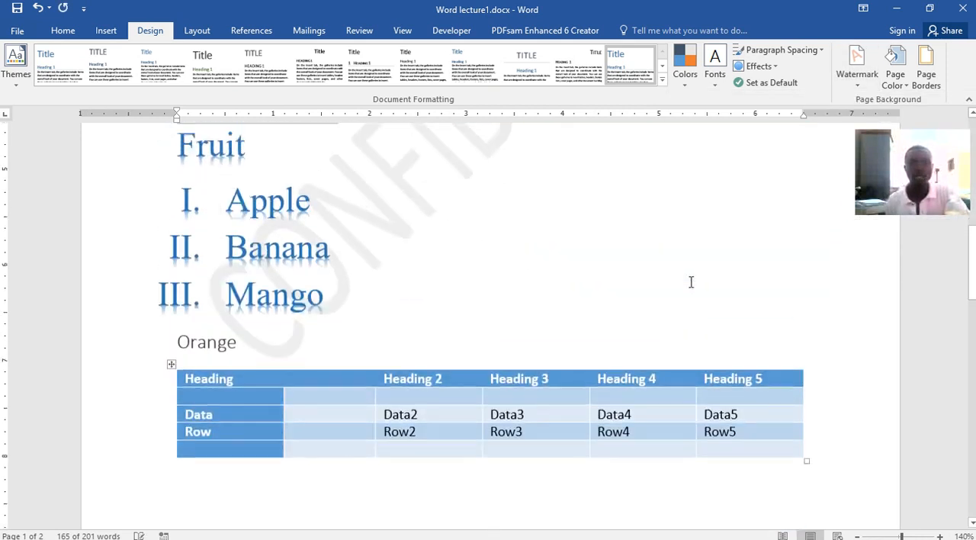
scroll(691, 282, "up", 3)
scroll(409, 272, "down", 2)
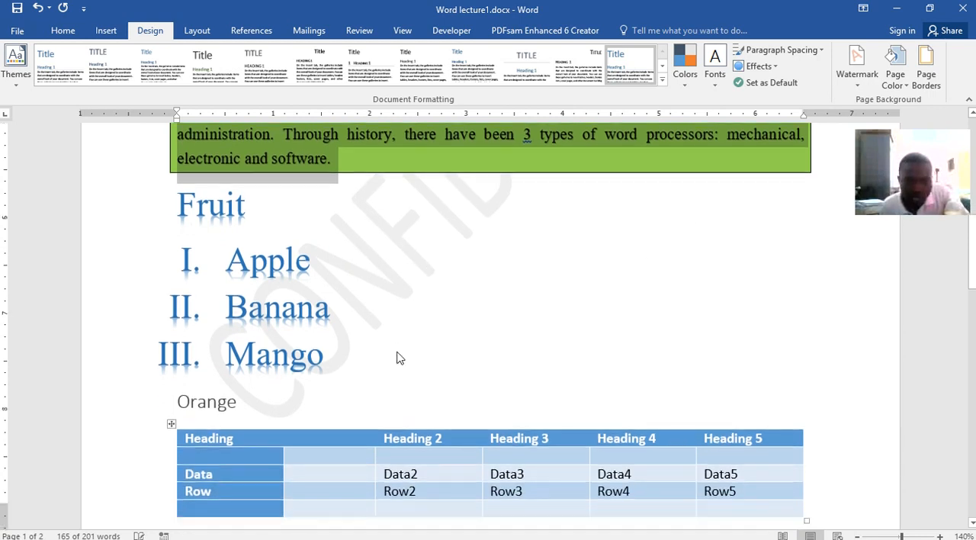
scroll(396, 358, "down", 15)
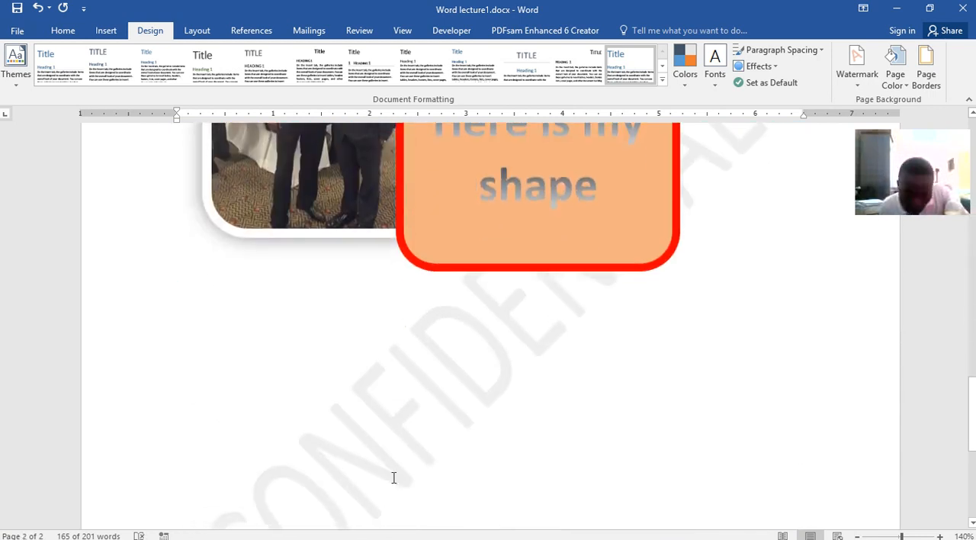
scroll(442, 398, "down", 6)
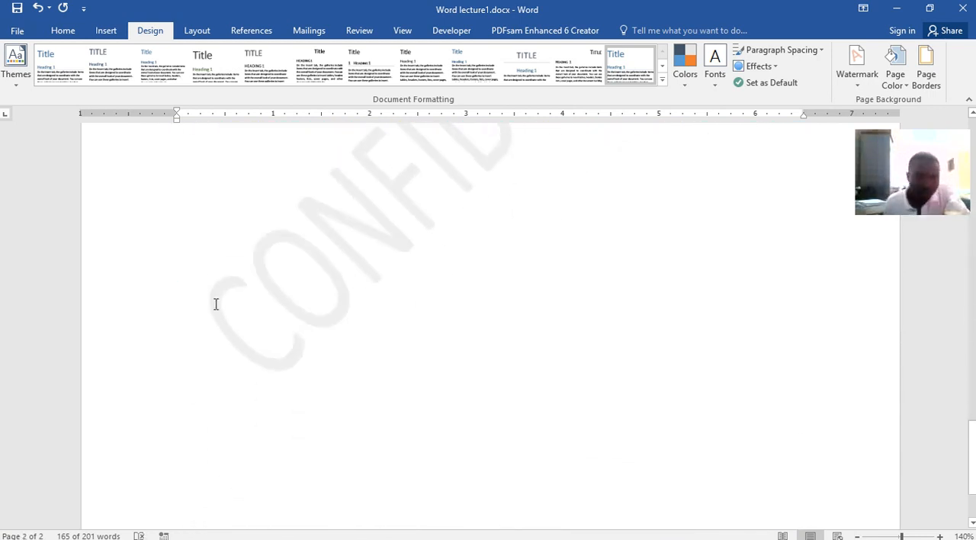
scroll(343, 203, "up", 5)
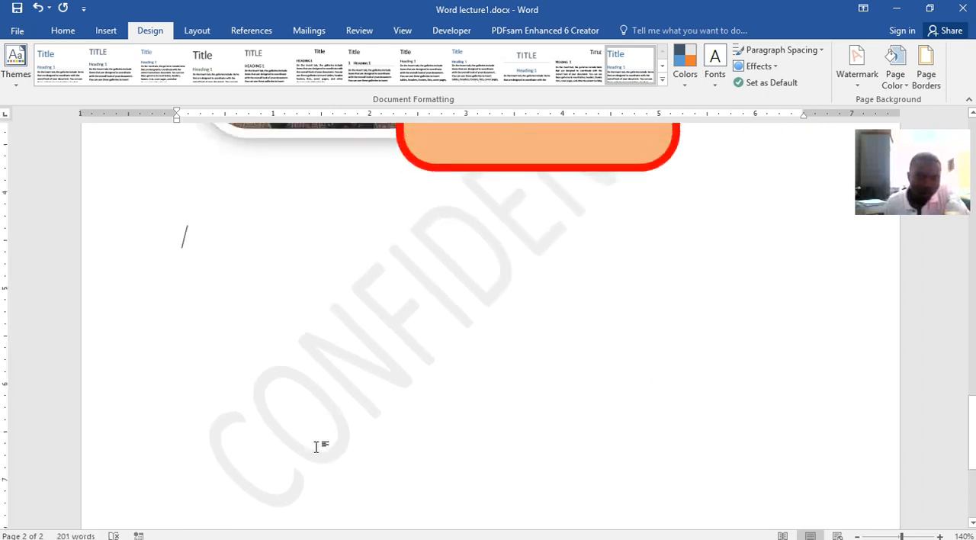
scroll(400, 420, "up", 5)
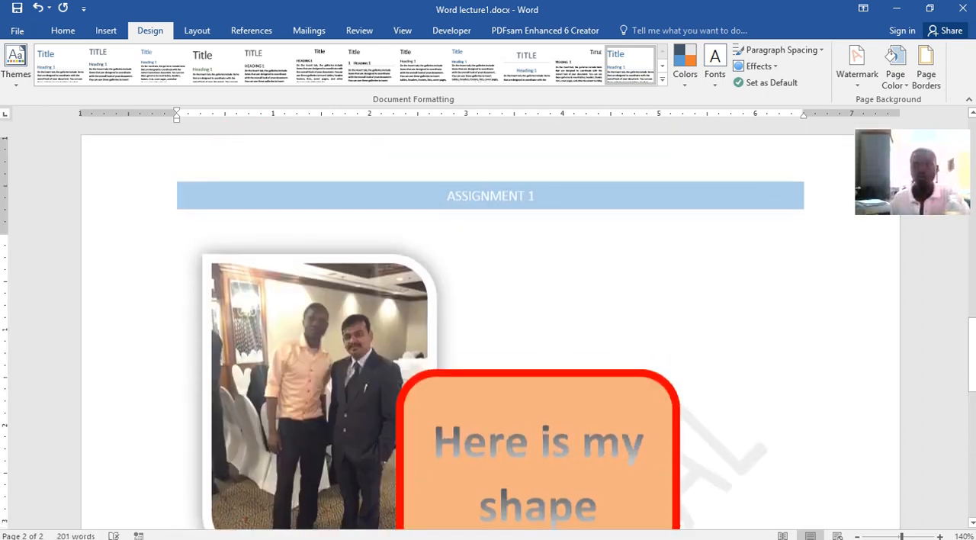
Start a custom picture watermark and browse the local Pictures folder for its image
left_click(854, 85)
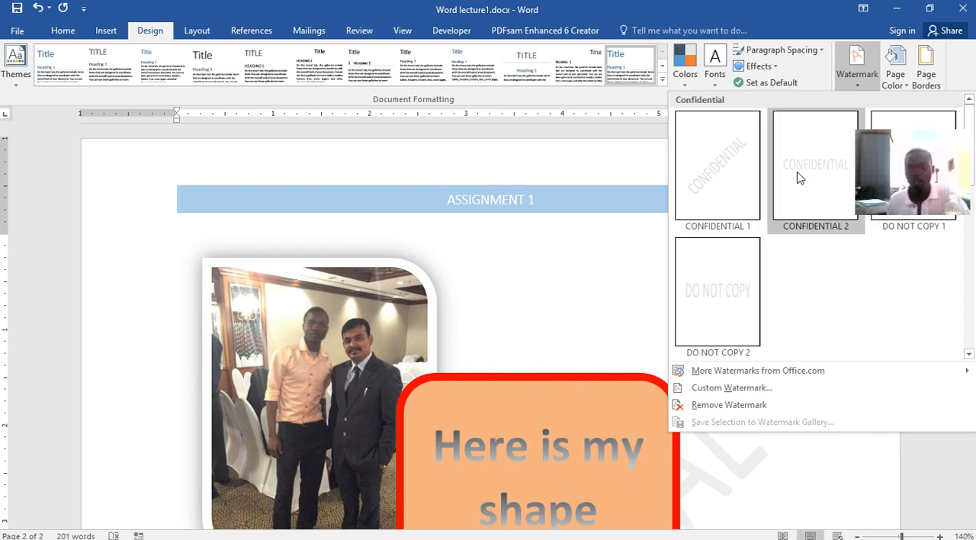
left_click(705, 387)
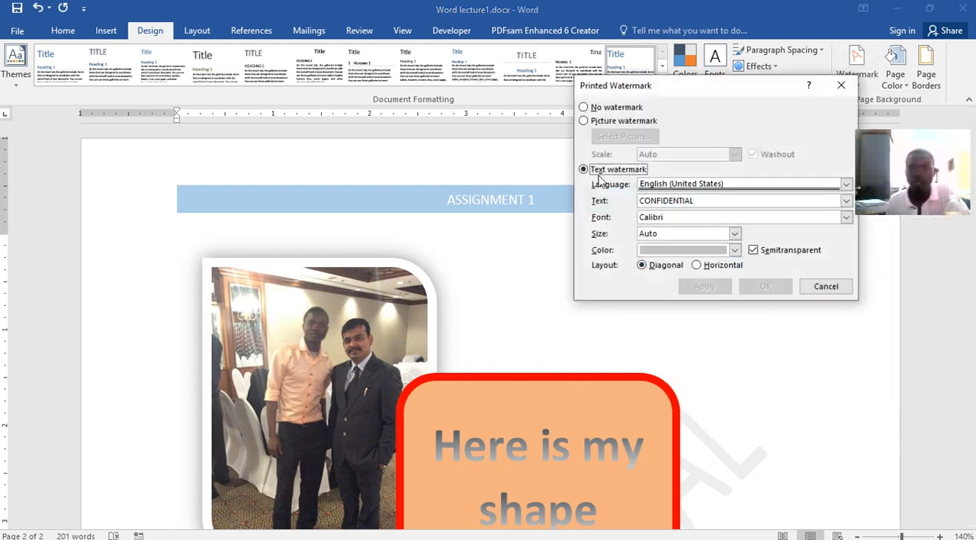
left_click(584, 108)
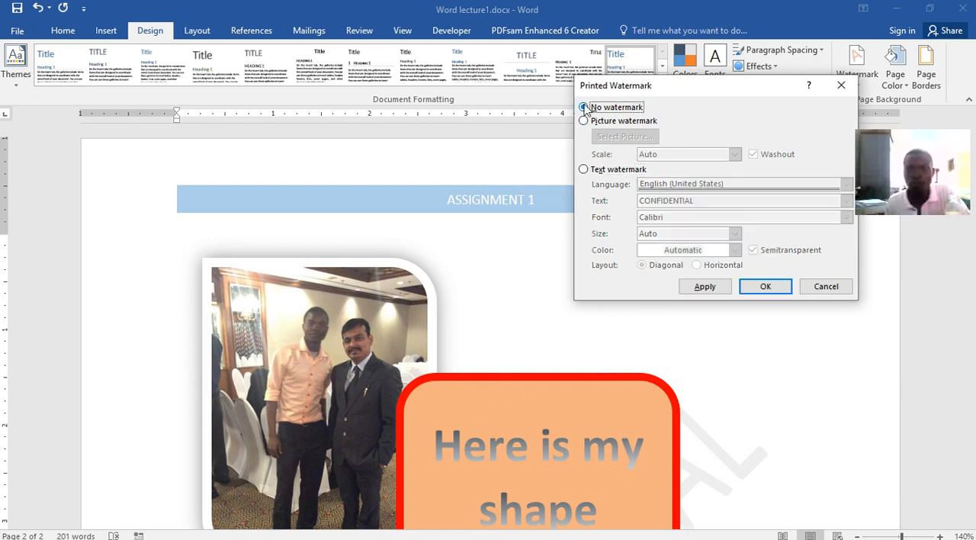
left_click(584, 121)
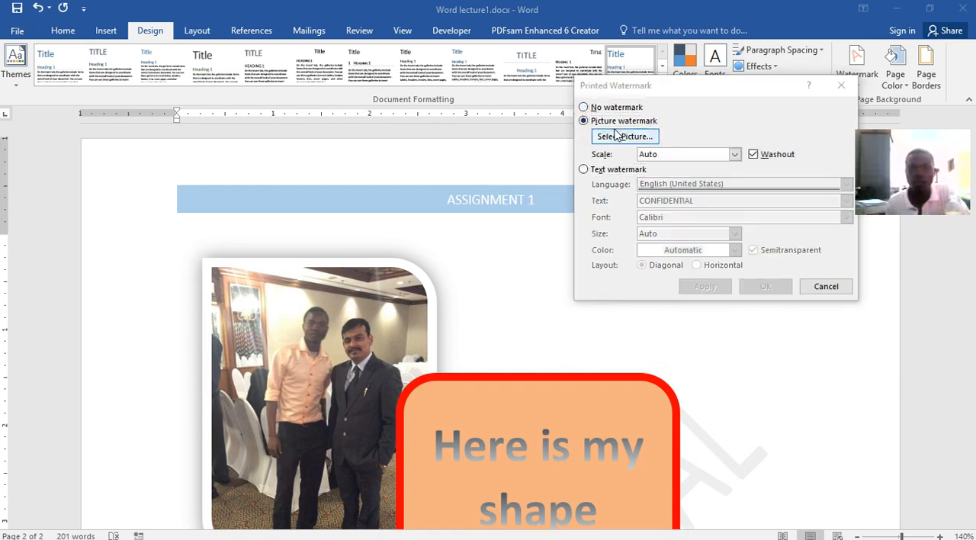
left_click(624, 136)
left_click(648, 415)
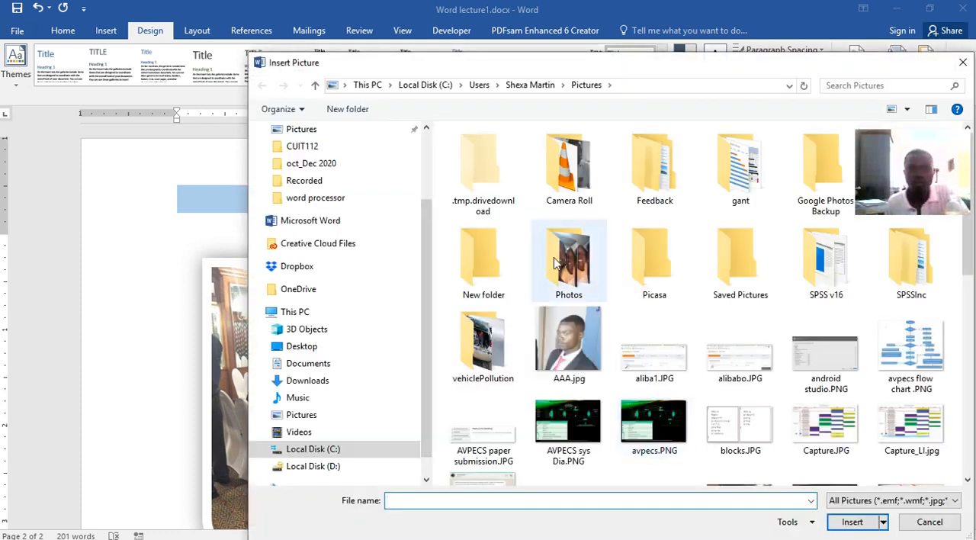
double_click(554, 258)
left_click(568, 164)
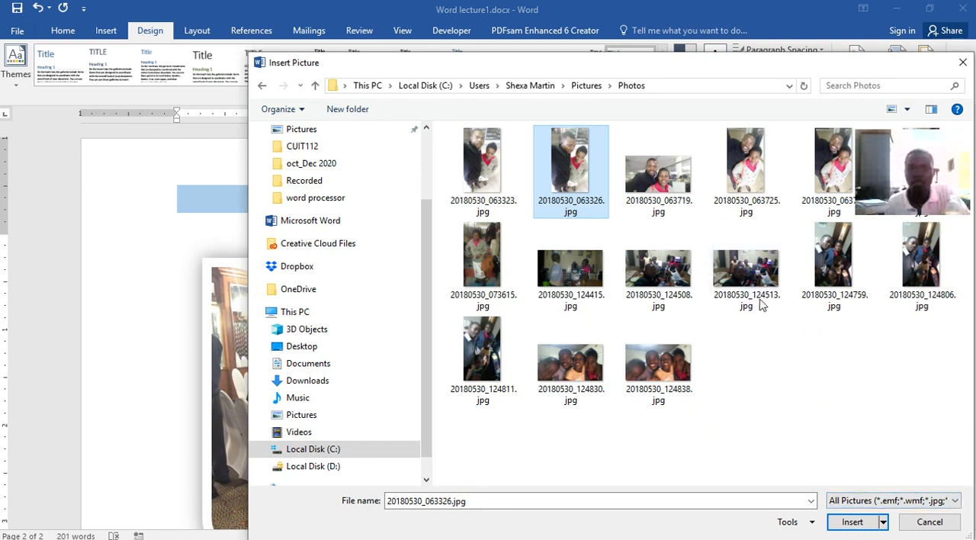
left_click(584, 84)
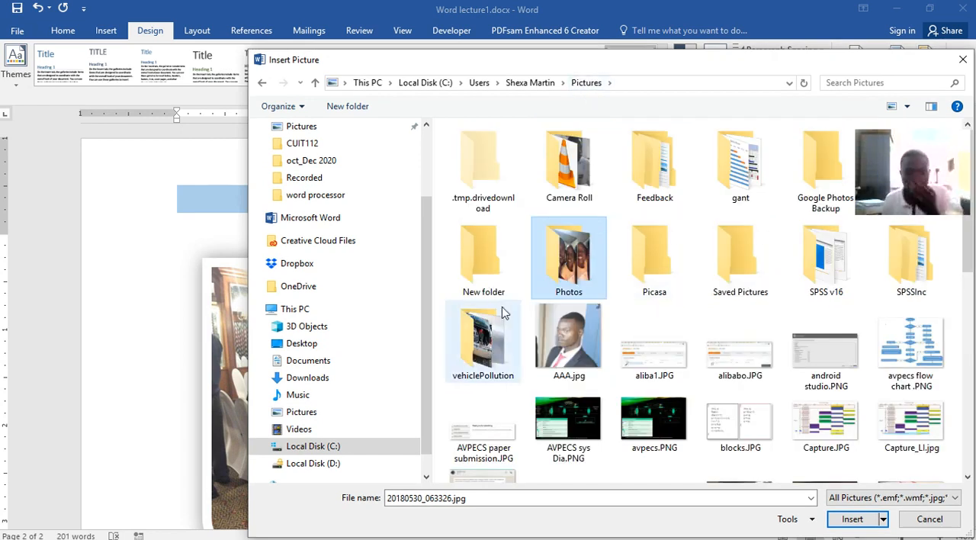
Use img1.jpg from the vehiclePollution folder as the picture watermark, apply it with Auto scale and Washout, and check it on the page
left_click(492, 331)
double_click(491, 332)
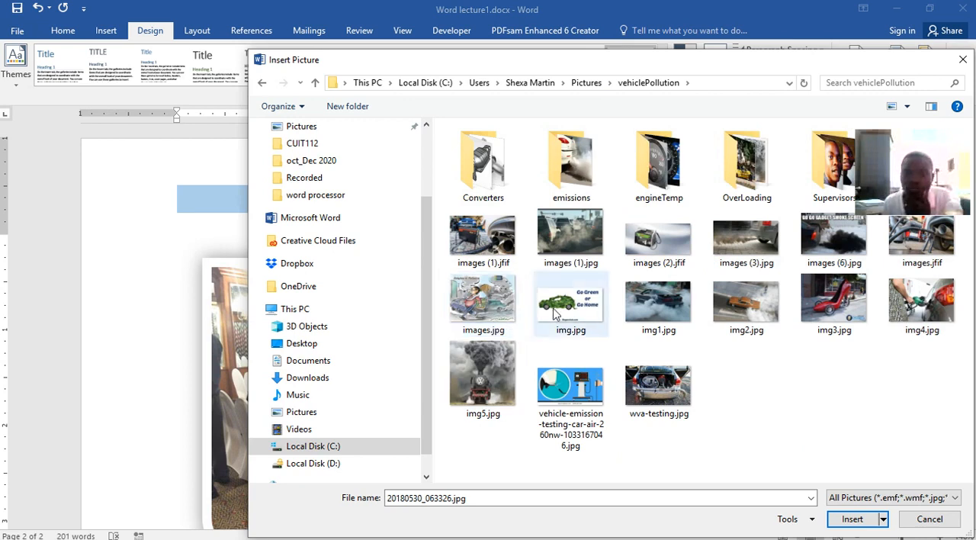
left_click(657, 304)
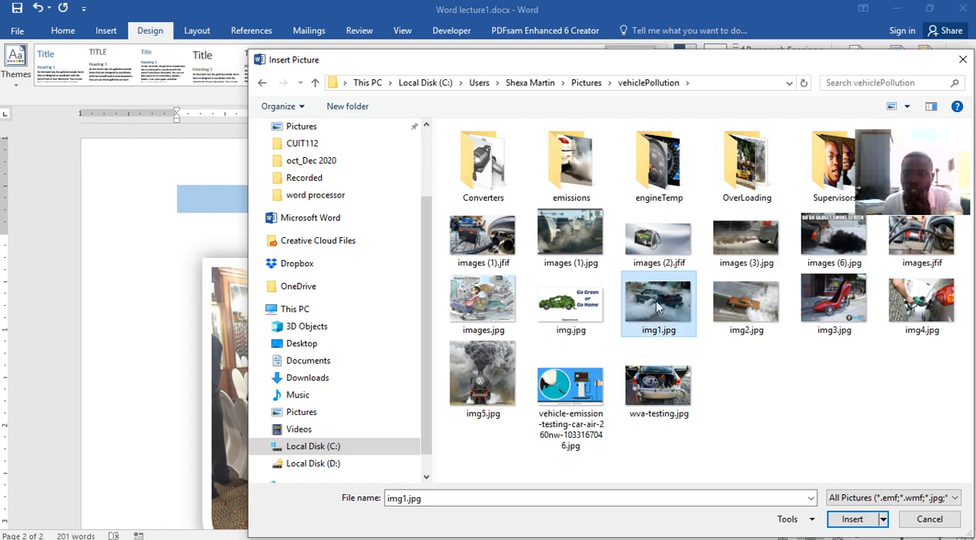
left_click(849, 519)
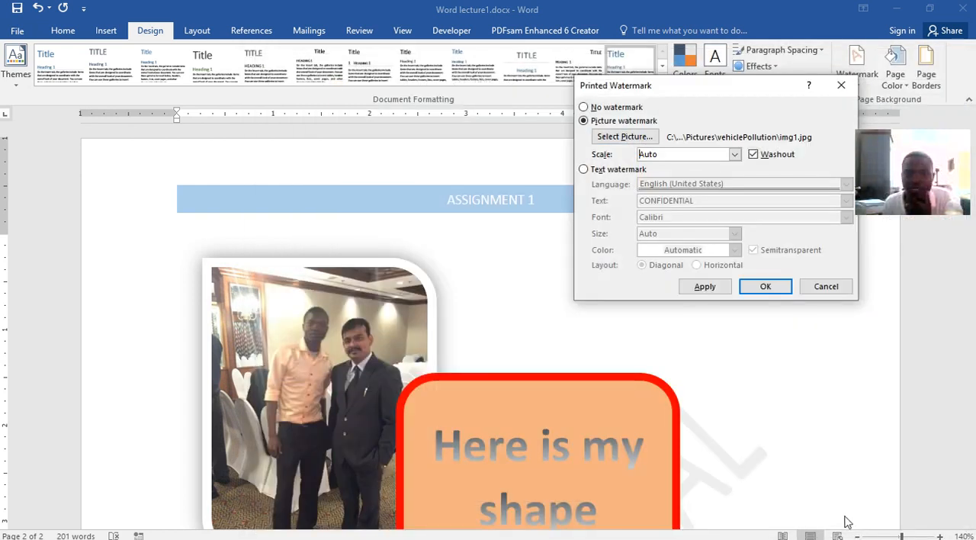
left_click(719, 293)
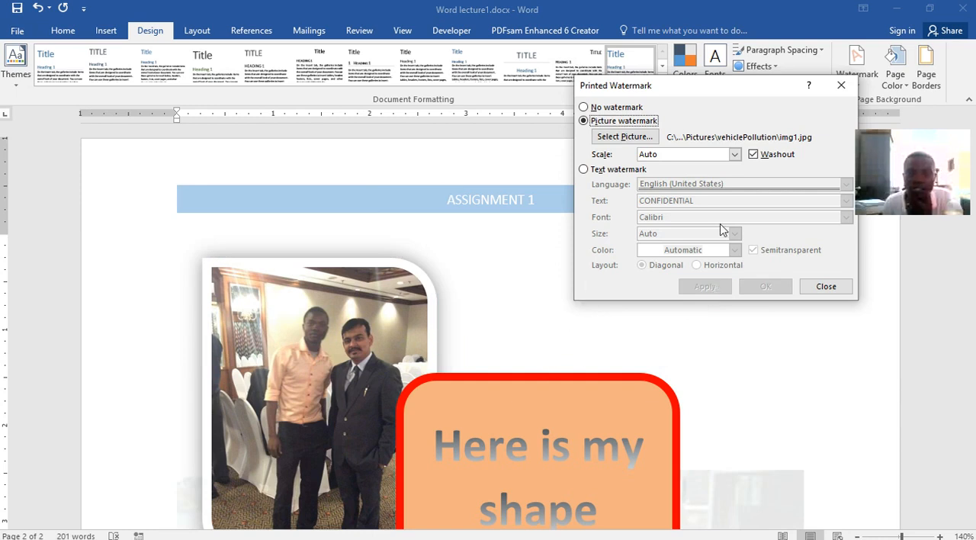
left_click(841, 85)
scroll(725, 379, "down", 10)
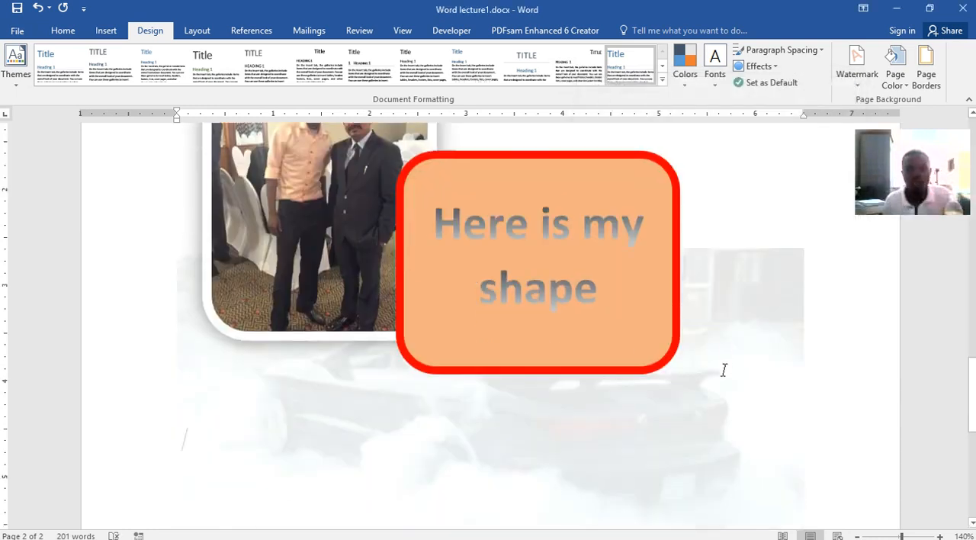
Turn off Washout for the picture watermark, apply the change and check the watermark through the document
scroll(723, 369, "up", 4)
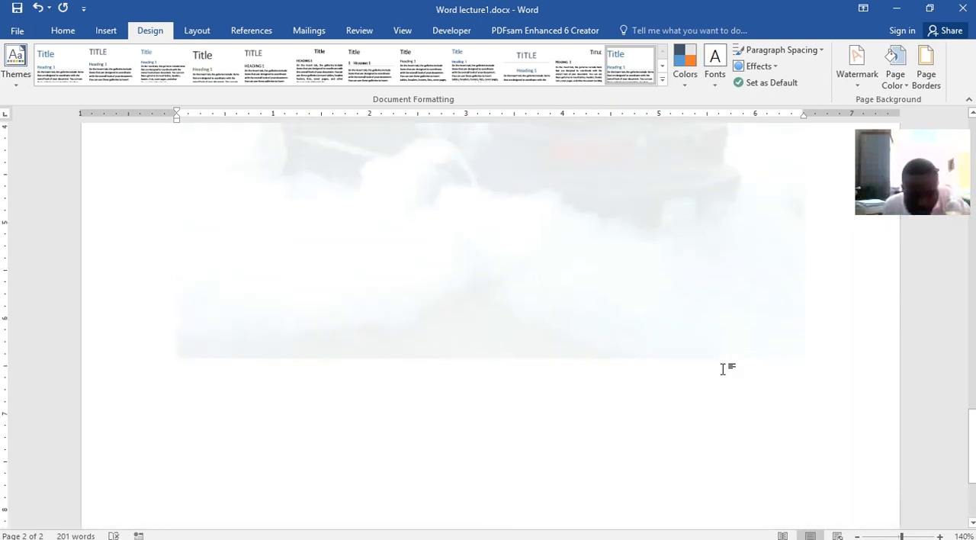
scroll(723, 369, "up", 3)
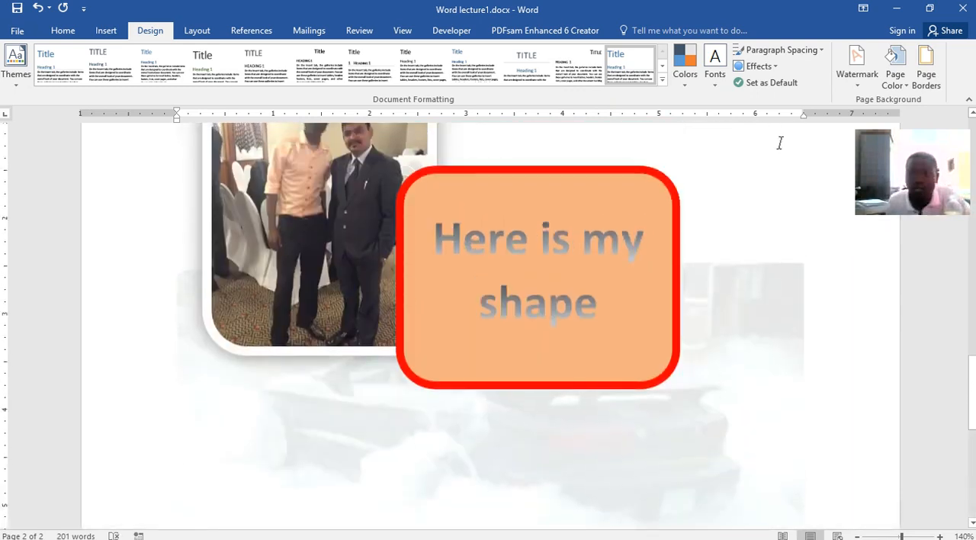
left_click(857, 67)
left_click(710, 389)
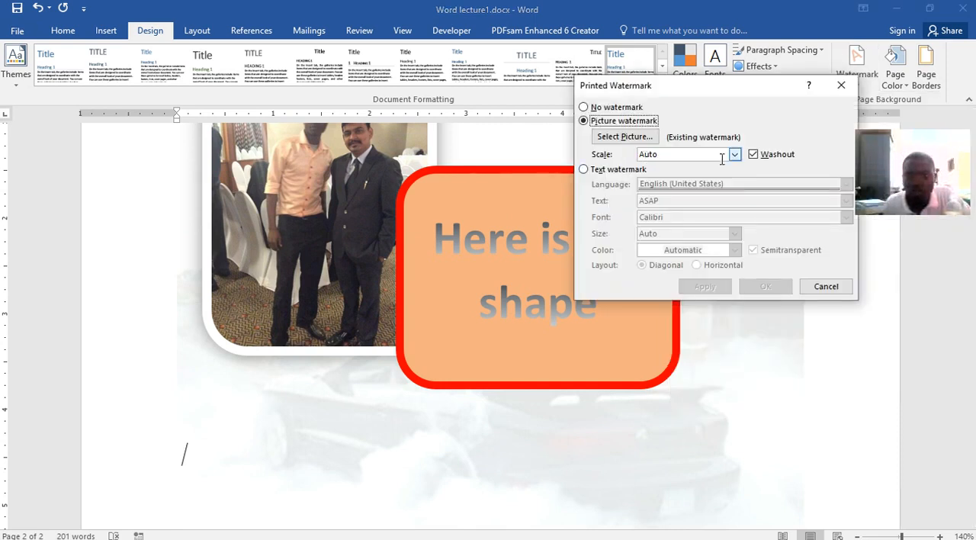
left_click(753, 155)
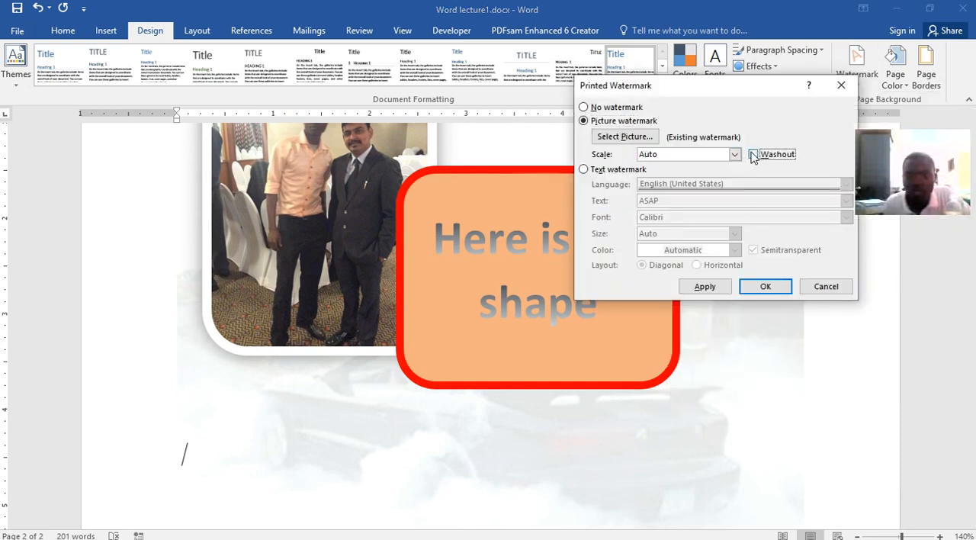
left_click(724, 286)
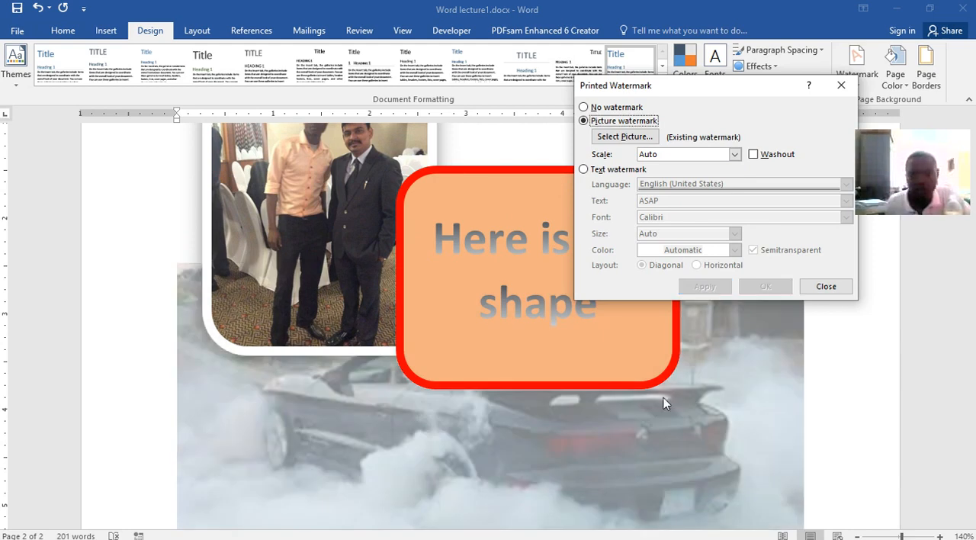
left_click(826, 286)
scroll(693, 313, "down", 6)
scroll(684, 303, "up", 7)
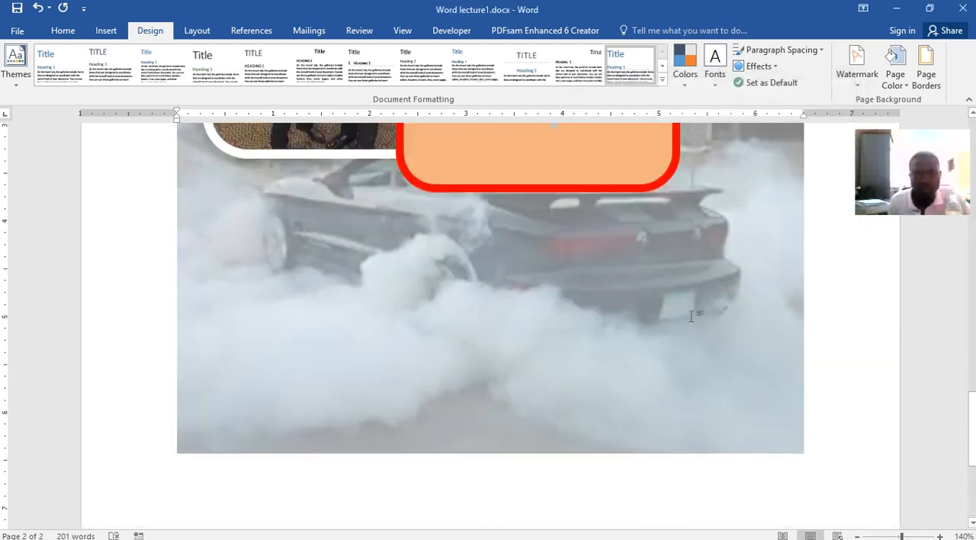
scroll(587, 333, "down", 5)
scroll(522, 276, "down", 3)
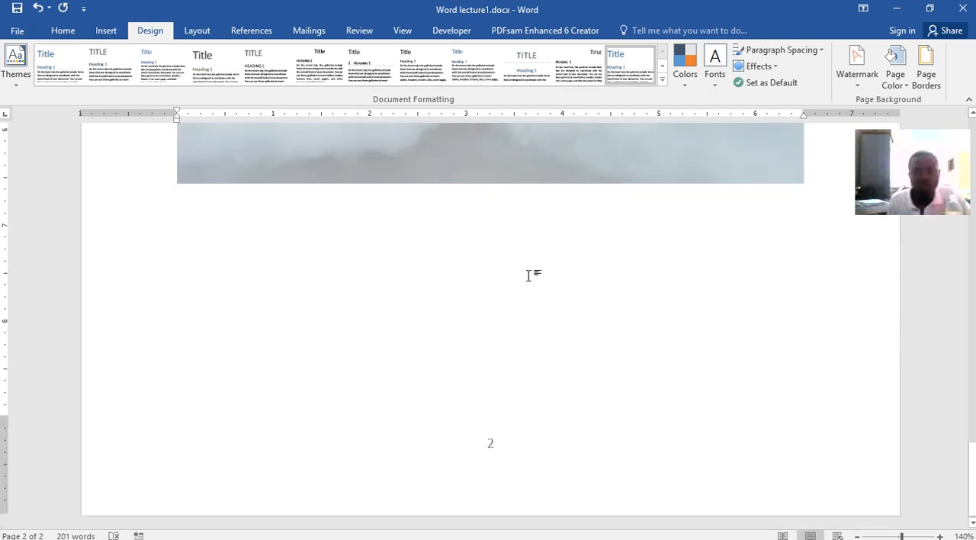
scroll(544, 252, "up", 10)
scroll(546, 257, "up", 10)
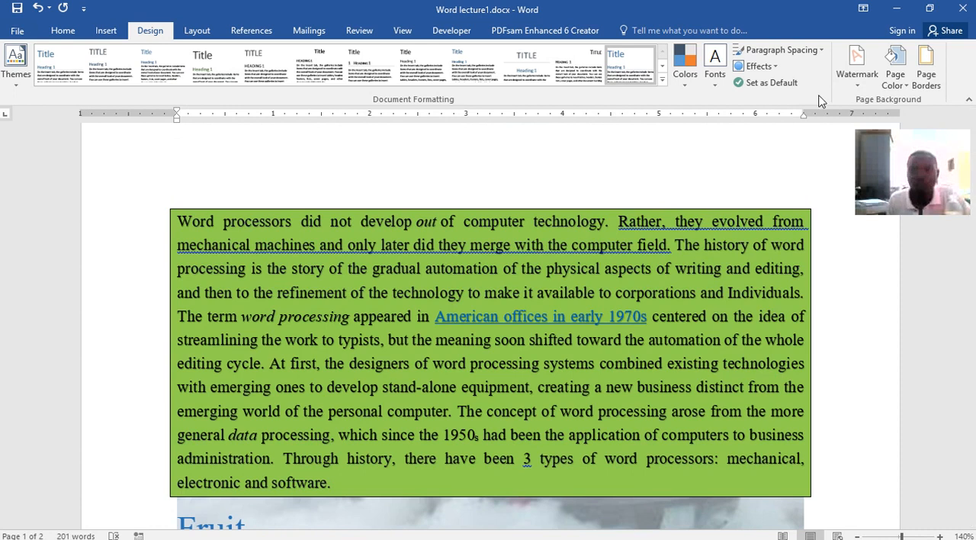
Turn Washout back on for the picture watermark, set its scale to 100%, apply it and check the pages
left_click(857, 67)
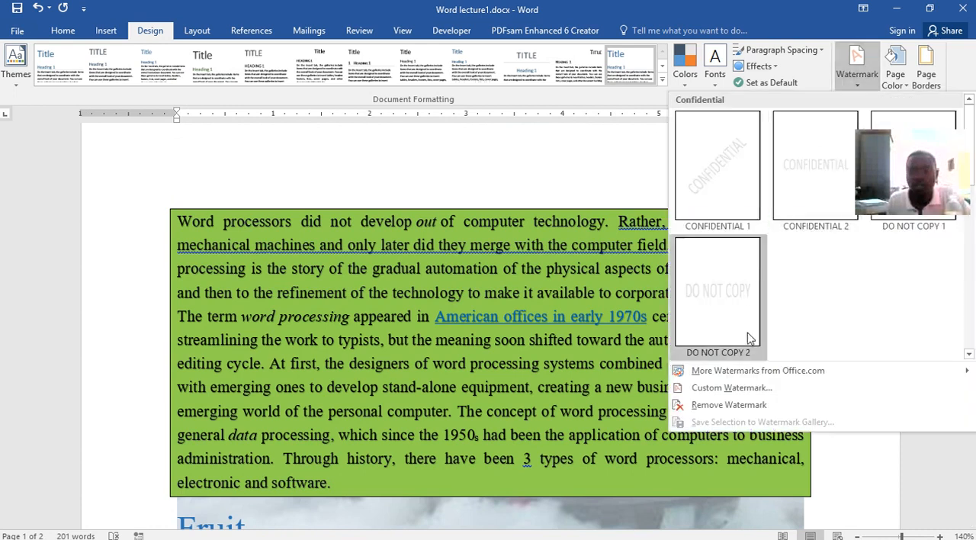
left_click(744, 387)
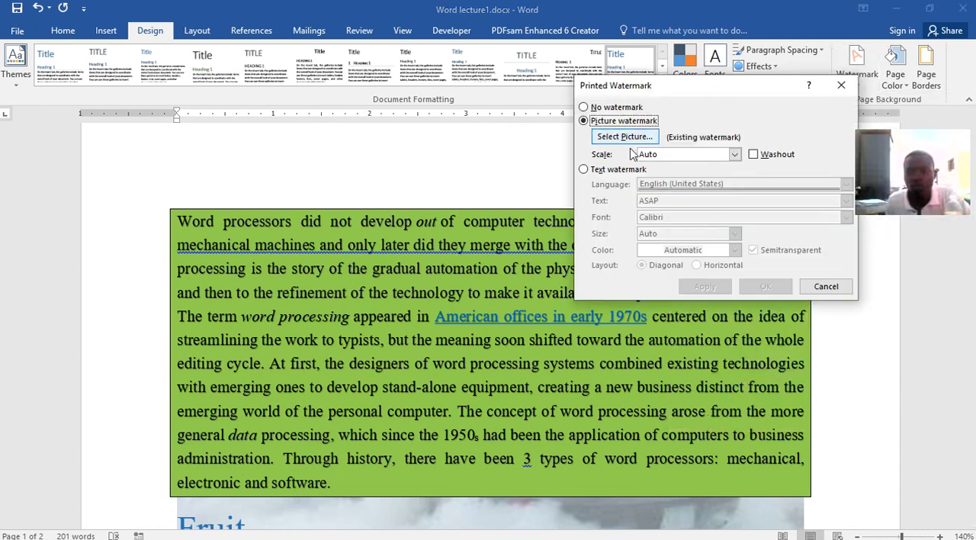
left_click(753, 155)
left_click(734, 154)
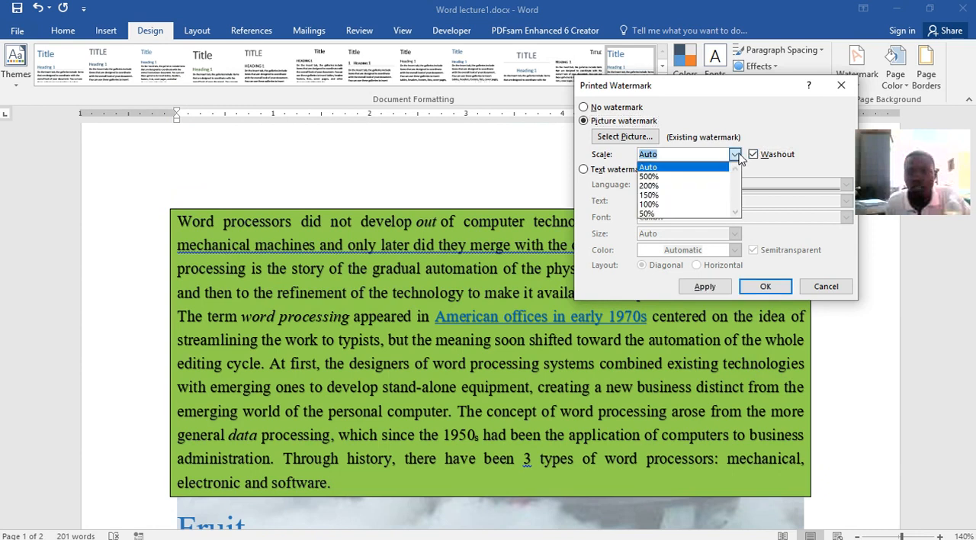
left_click(668, 204)
left_click(705, 290)
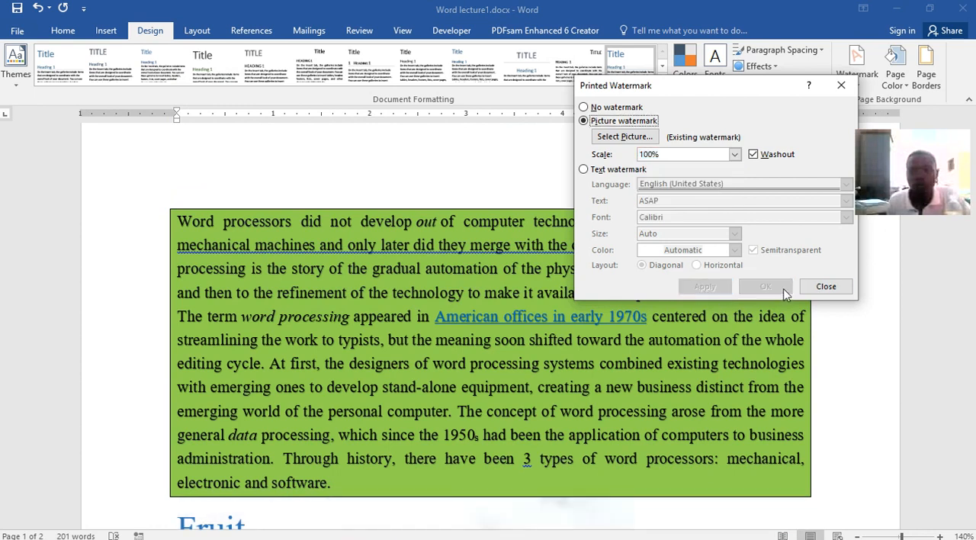
left_click(823, 287)
scroll(661, 457, "down", 10)
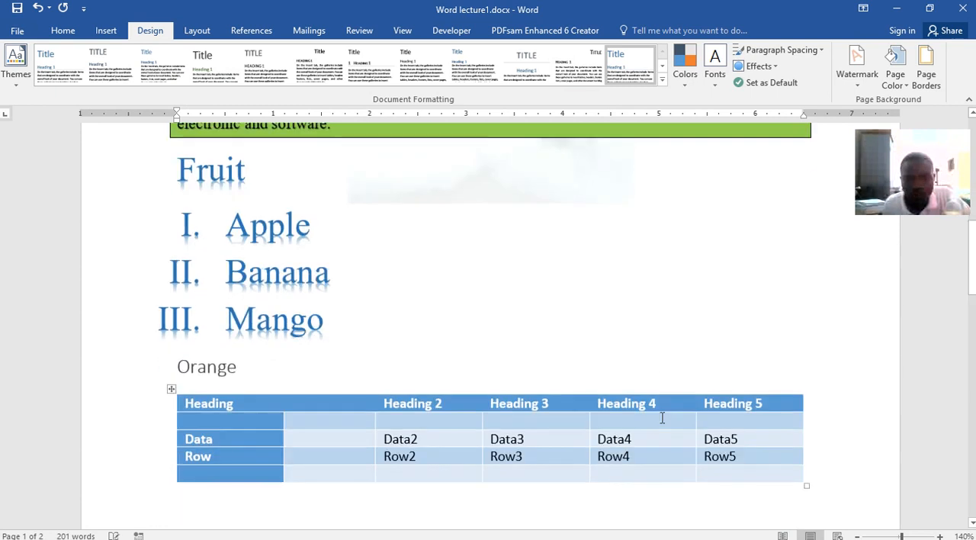
scroll(660, 419, "down", 2)
scroll(661, 419, "up", 4)
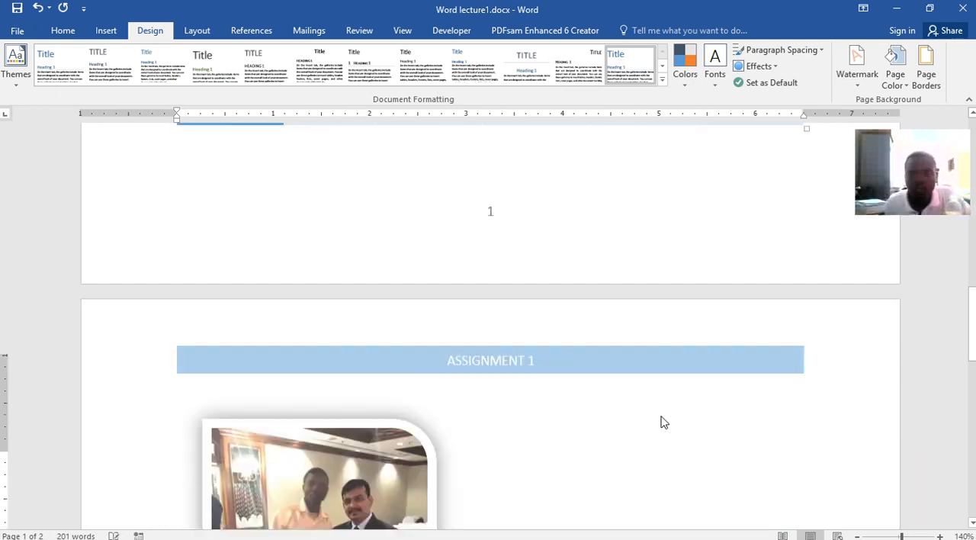
Replace the picture watermark with a diagonal text watermark reading the designer's name followed by "is the designer", and apply it
left_click(858, 76)
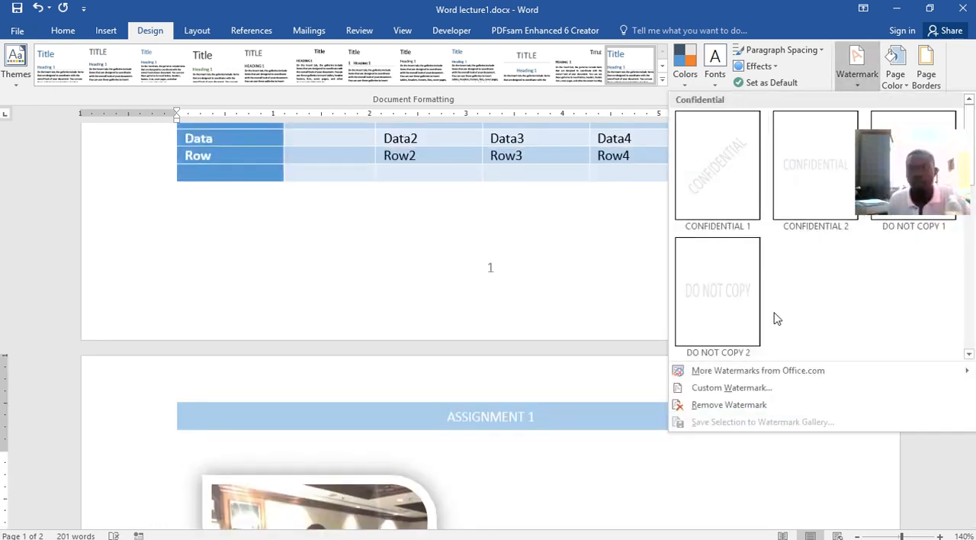
left_click(724, 387)
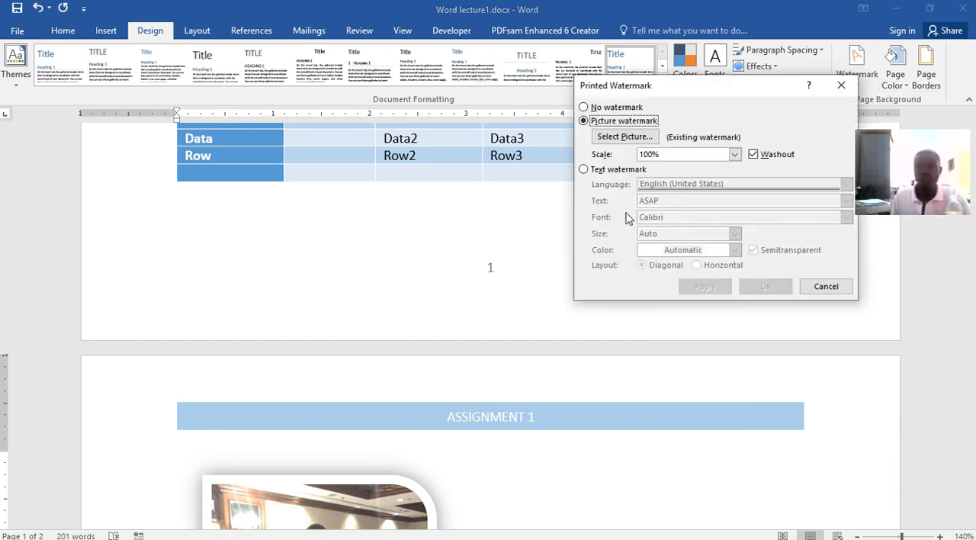
left_click(584, 170)
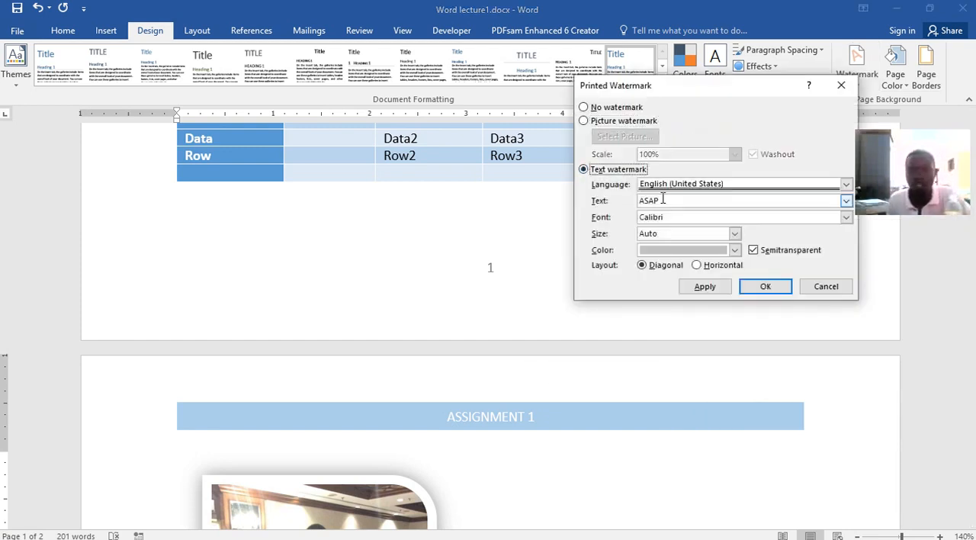
left_click_drag(665, 200, 639, 200)
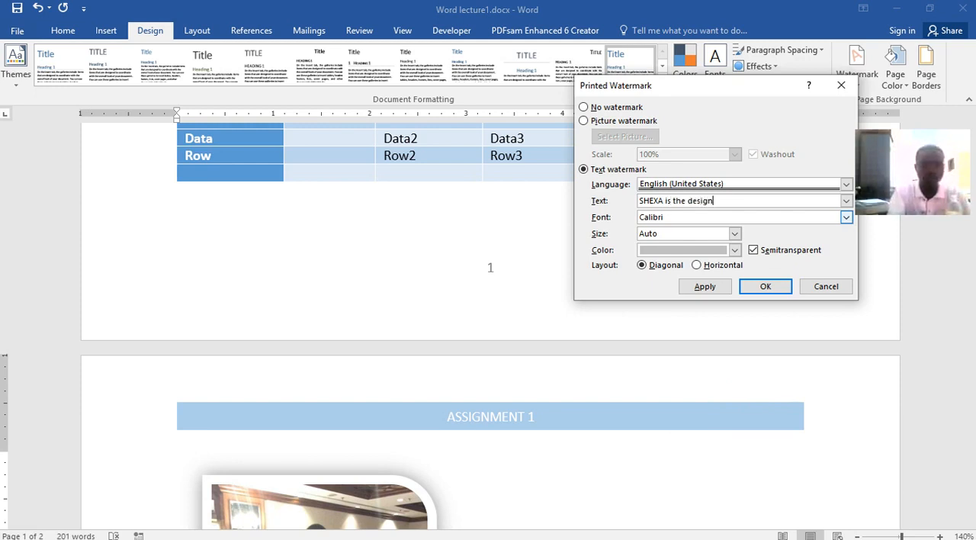
left_click(707, 287)
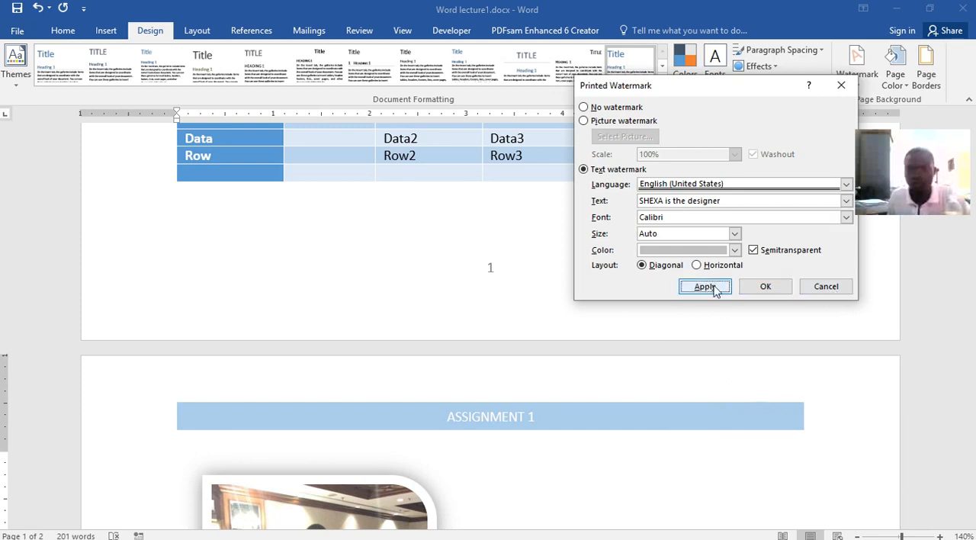
Turn off Semitransparent for the text watermark, color it standard red and apply the changes
left_click(753, 250)
left_click(709, 286)
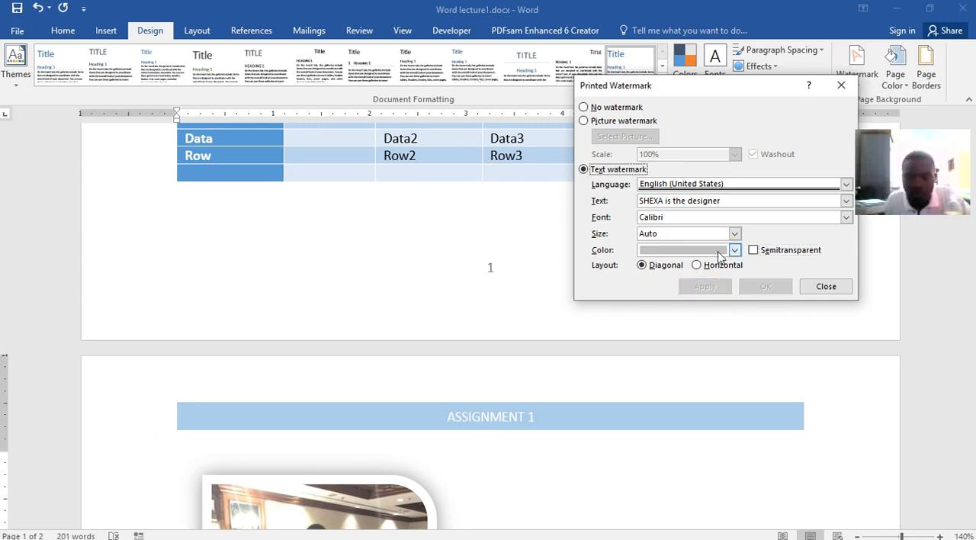
left_click(735, 252)
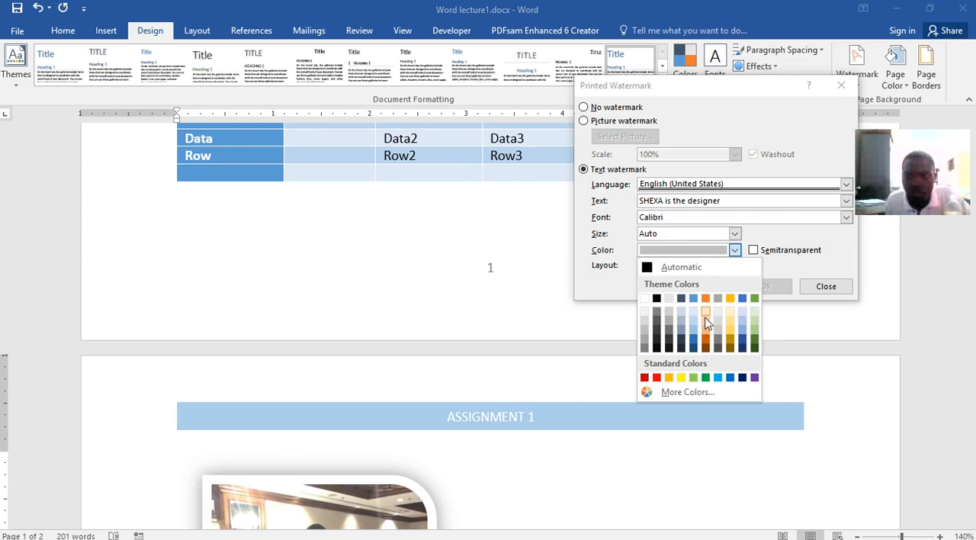
left_click(655, 378)
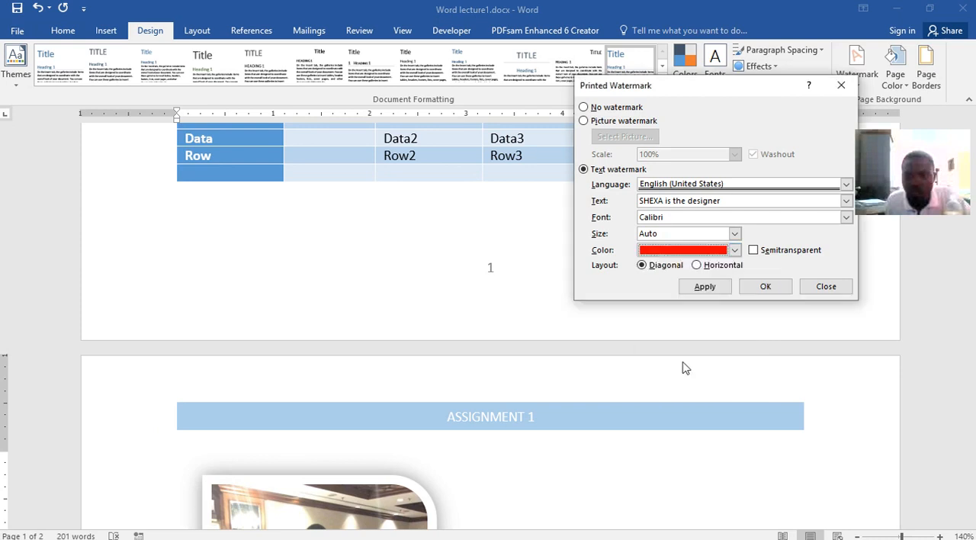
left_click(716, 290)
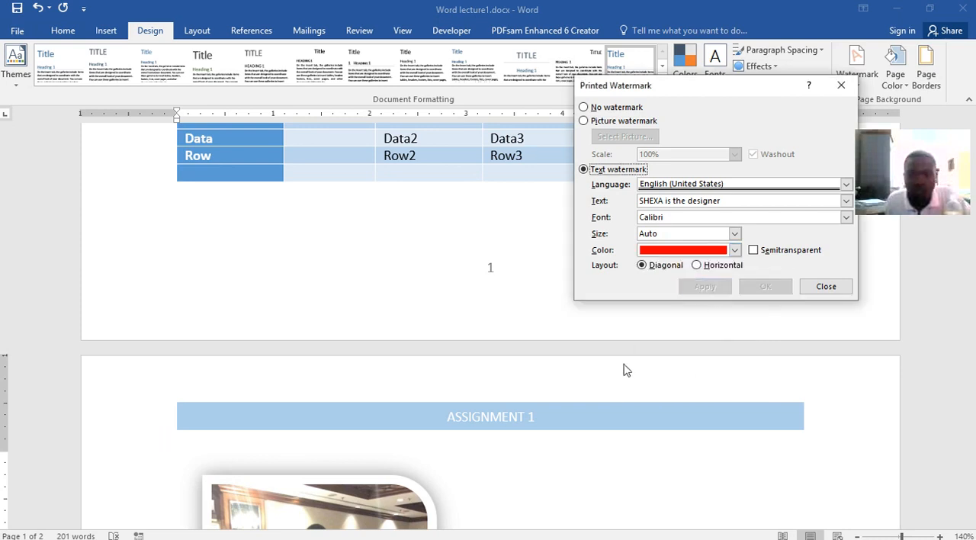
left_click(813, 286)
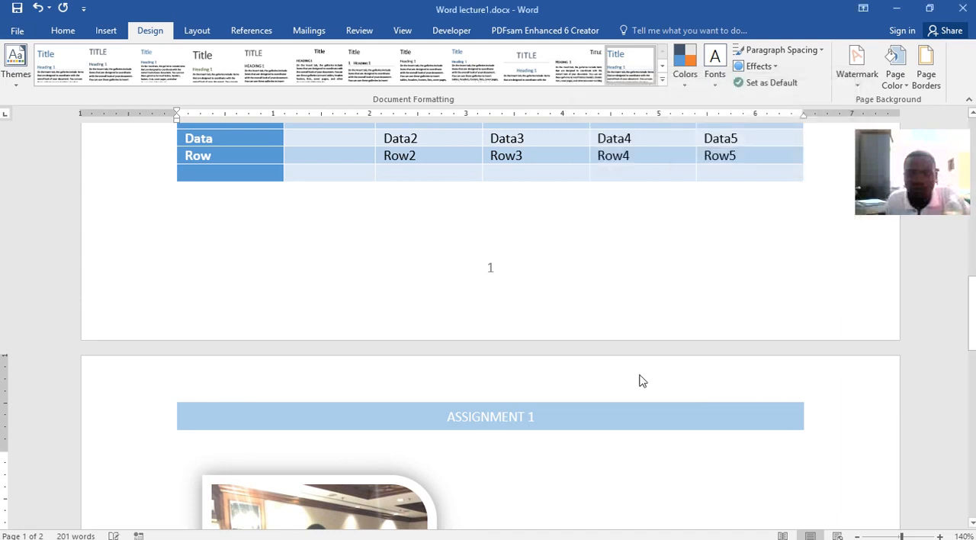
Examine how the red diagonal text watermark appears behind the content on both pages
scroll(638, 374, "down", 5)
scroll(638, 366, "down", 6)
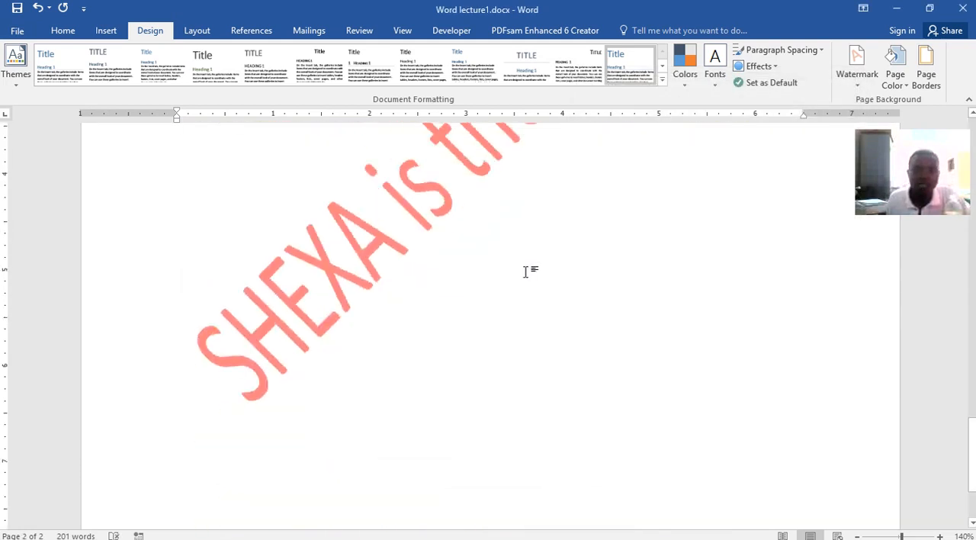
scroll(523, 270, "up", 4)
scroll(677, 269, "down", 3)
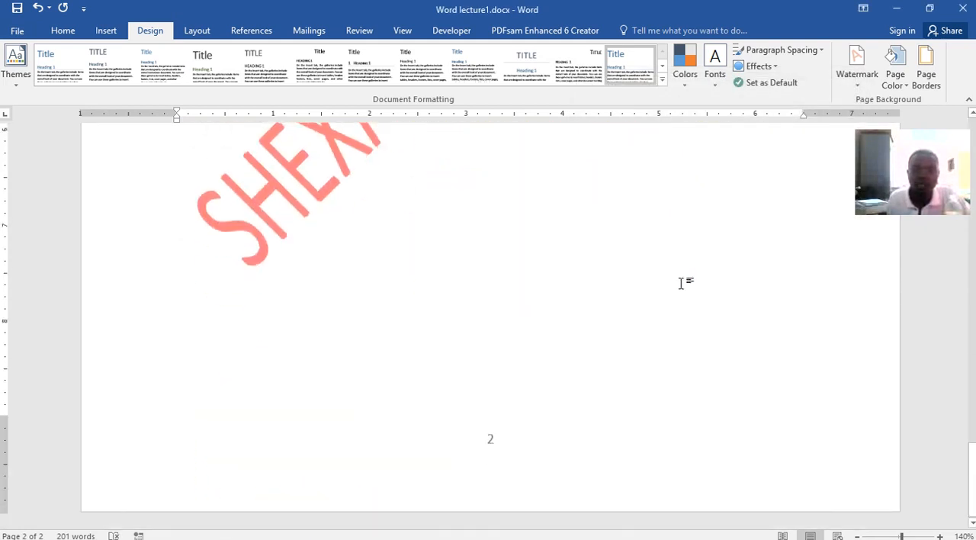
scroll(680, 279, "up", 8)
scroll(682, 283, "up", 10)
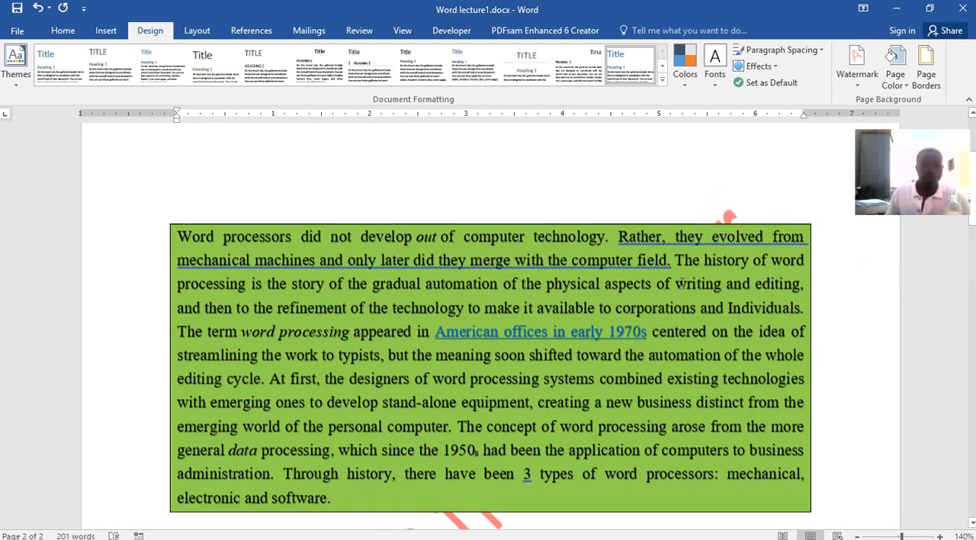
scroll(681, 280, "down", 2)
scroll(681, 280, "down", 4)
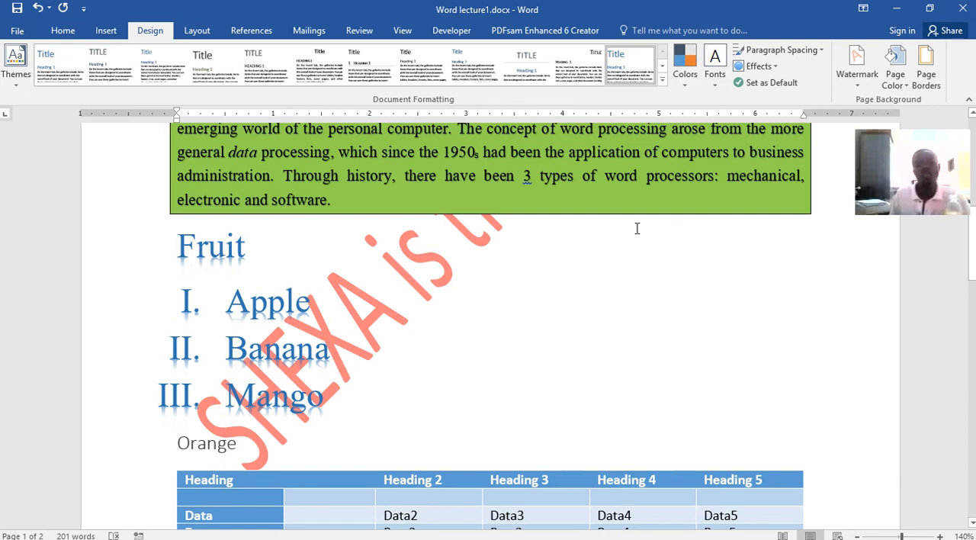
scroll(537, 419, "up", 6)
scroll(537, 419, "up", 1)
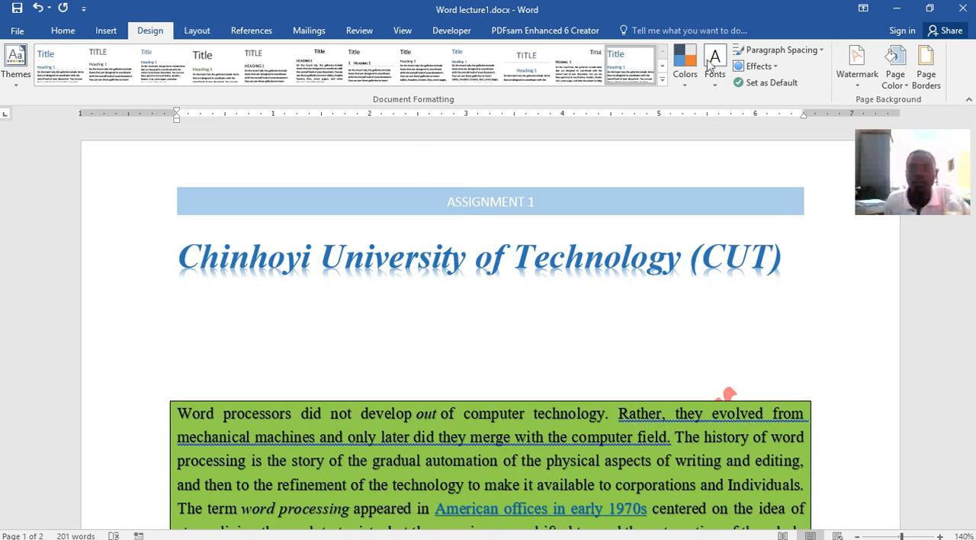
Set the page color to the gold theme color and check it on both pages
left_click(896, 84)
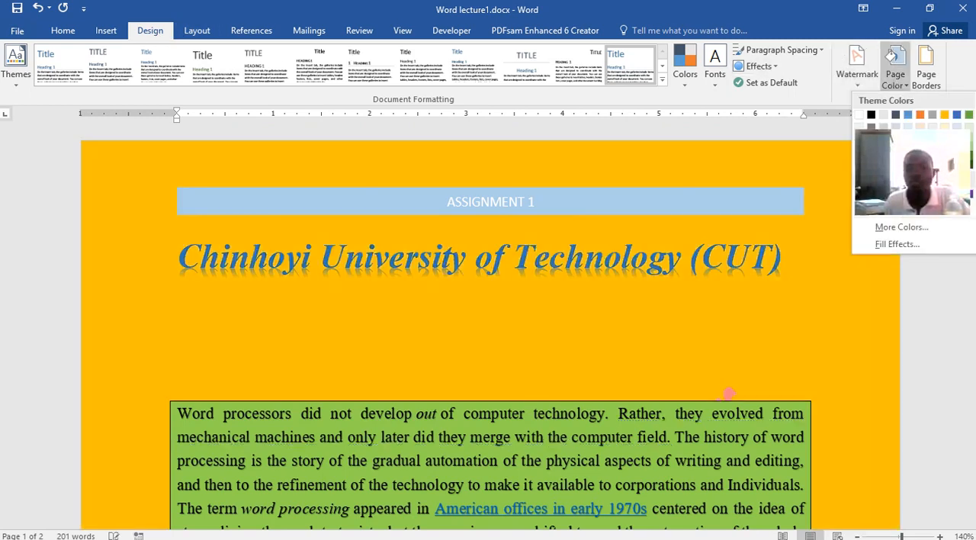
left_click(944, 114)
scroll(755, 211, "down", 15)
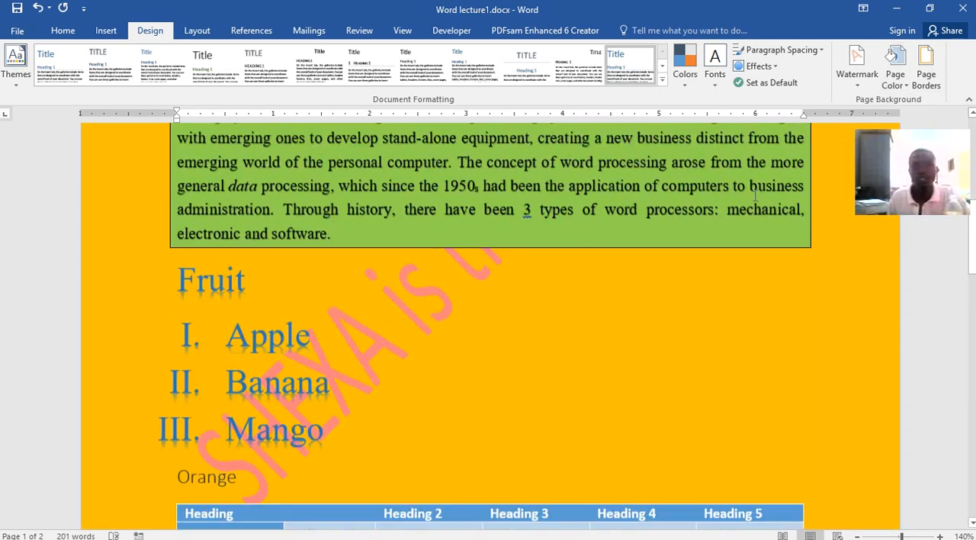
scroll(753, 179, "down", 9)
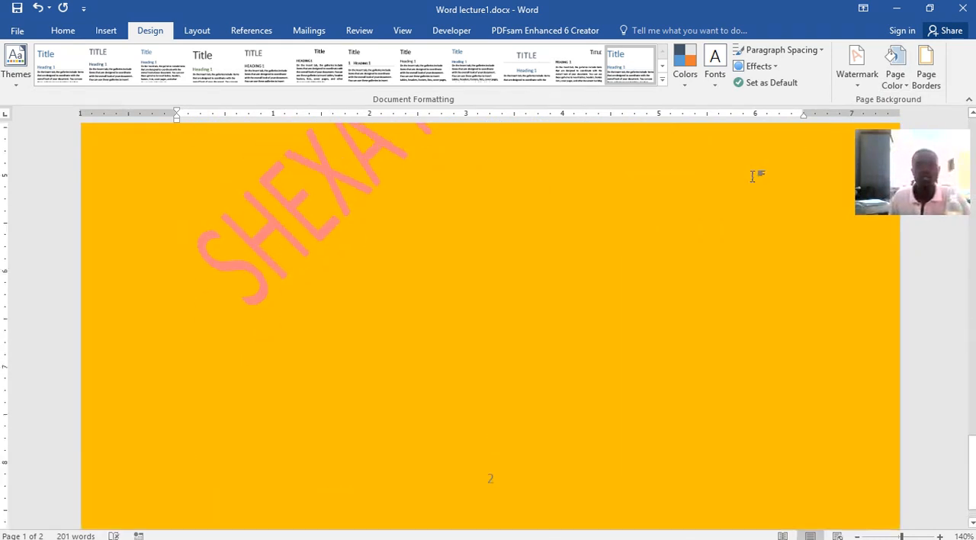
scroll(751, 176, "up", 4)
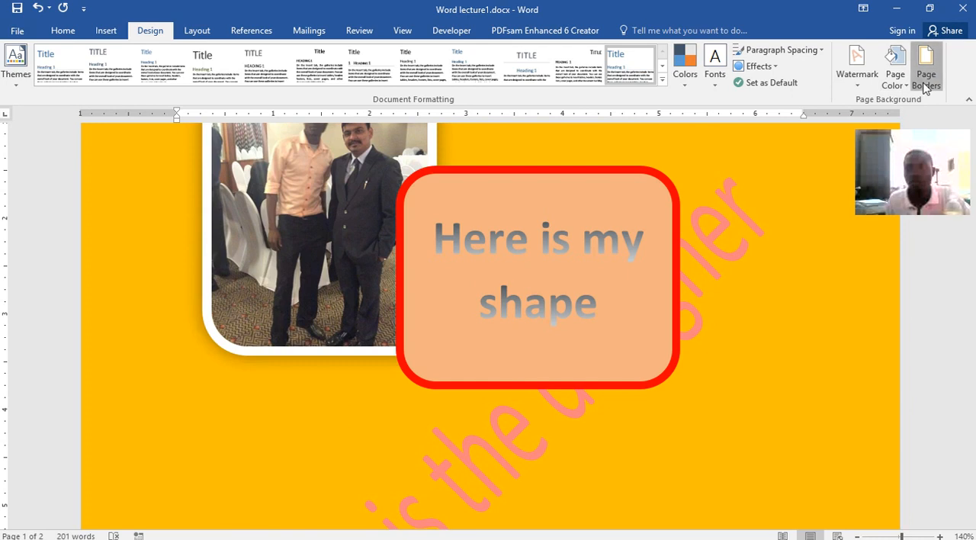
Add a 3-D page border with a ½ pt line to the whole document
left_click(926, 73)
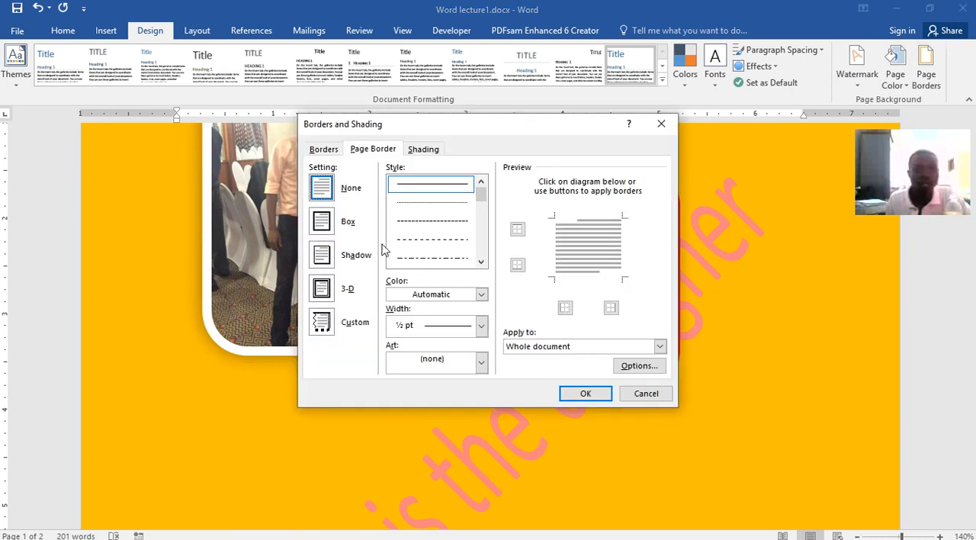
left_click(322, 288)
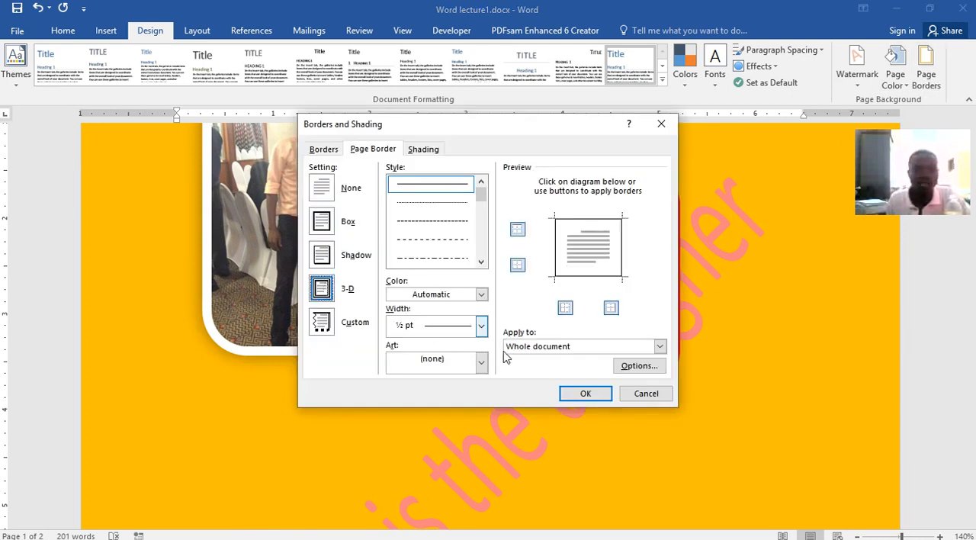
left_click(585, 394)
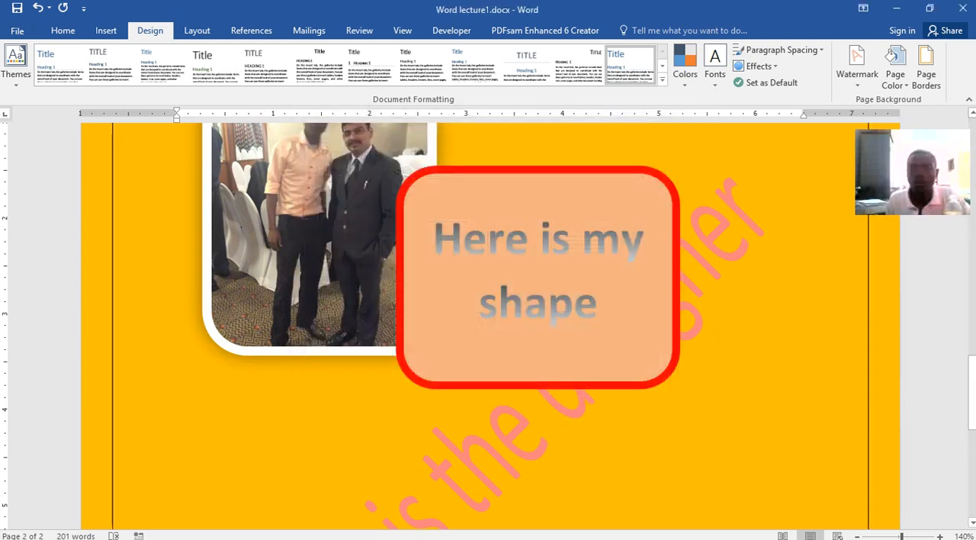
Set the page border's width to 6 pt and check it on both pages
left_click(925, 73)
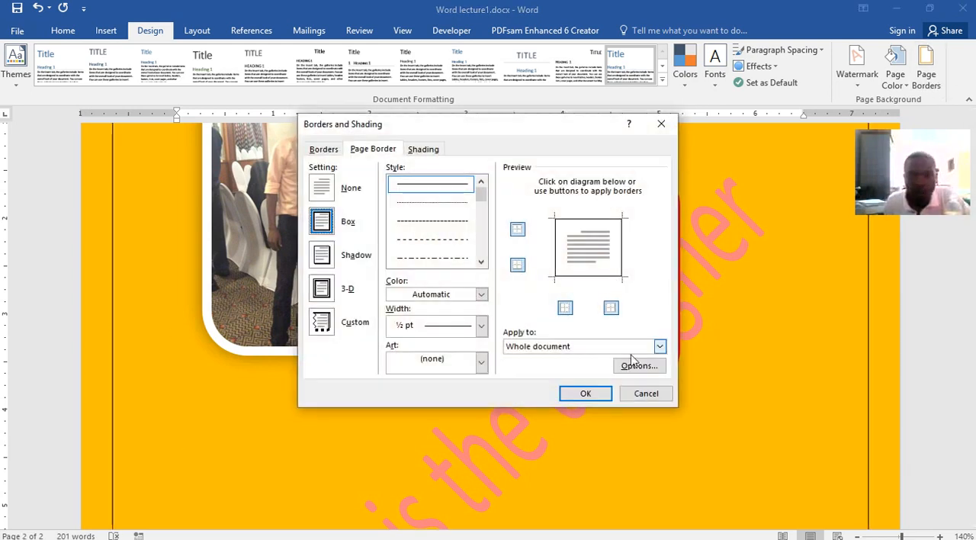
left_click(481, 327)
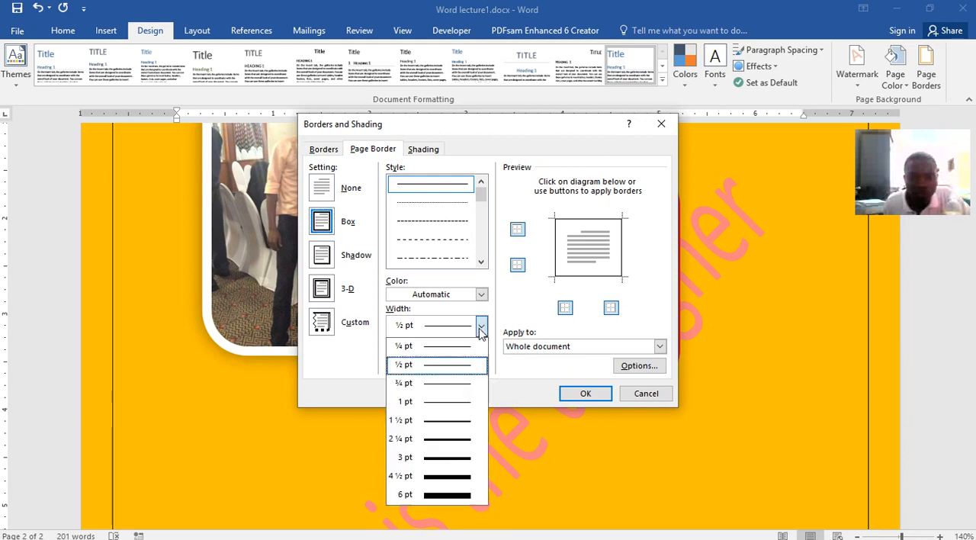
left_click(448, 499)
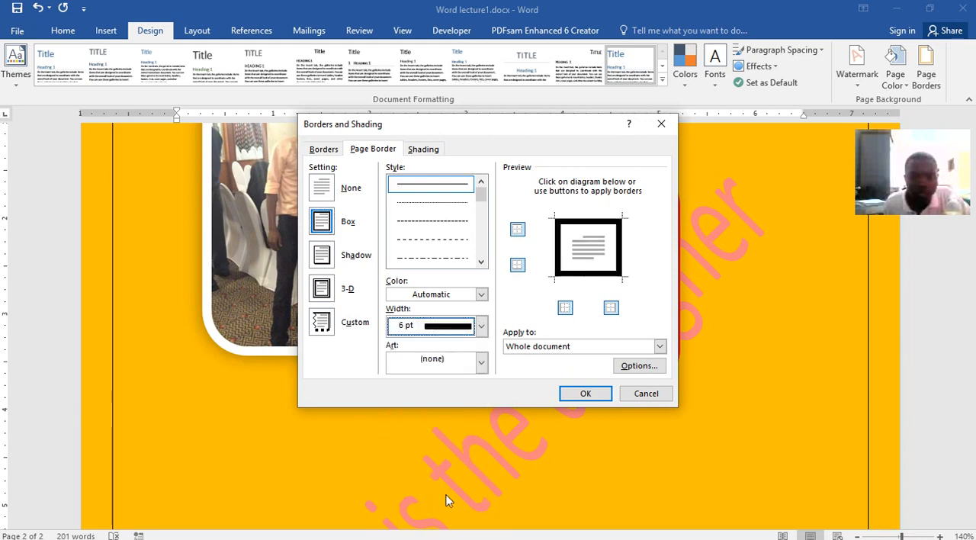
left_click(585, 393)
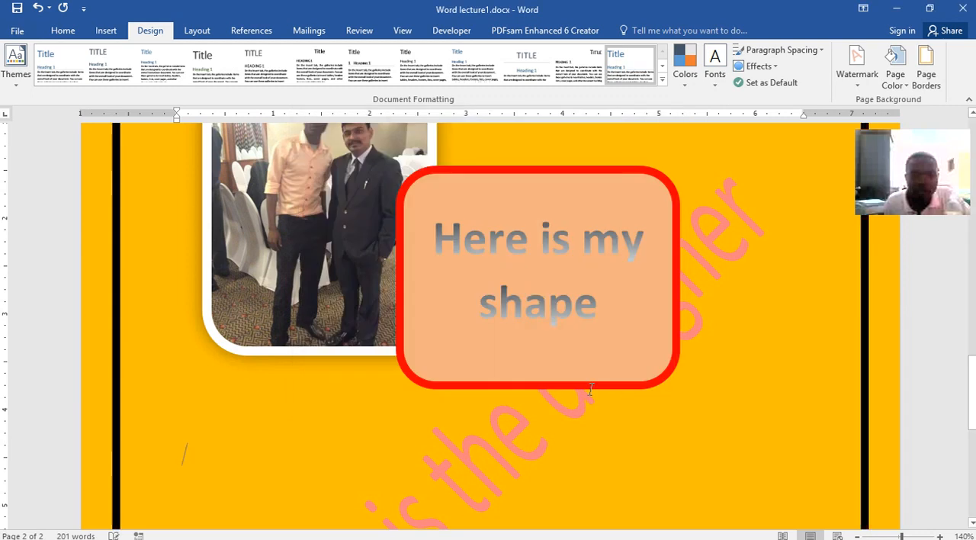
scroll(627, 343, "up", 15)
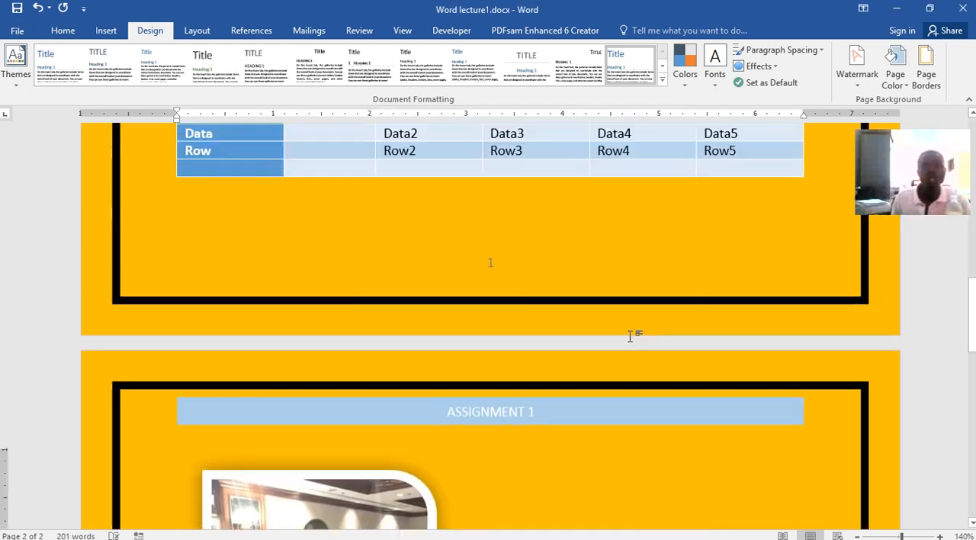
scroll(626, 322, "up", 5)
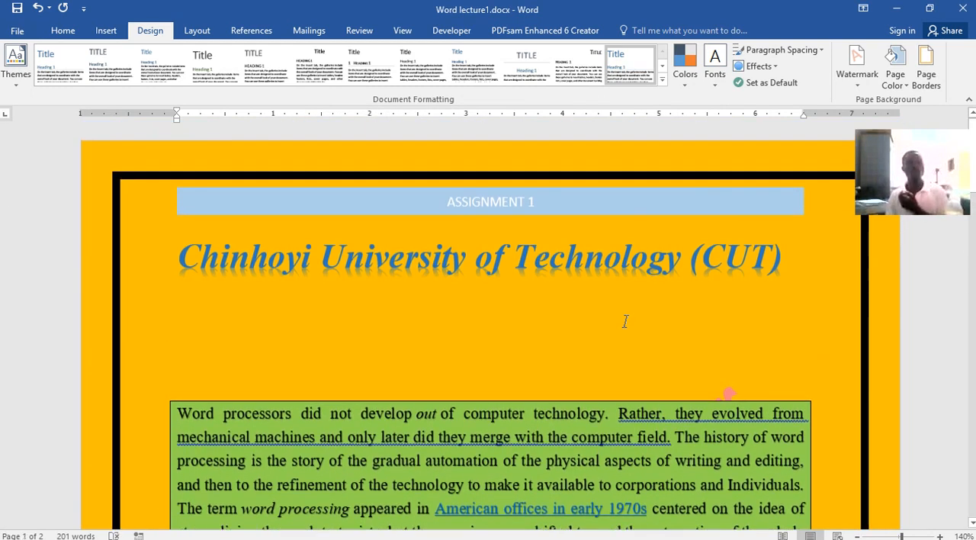
scroll(625, 320, "down", 12)
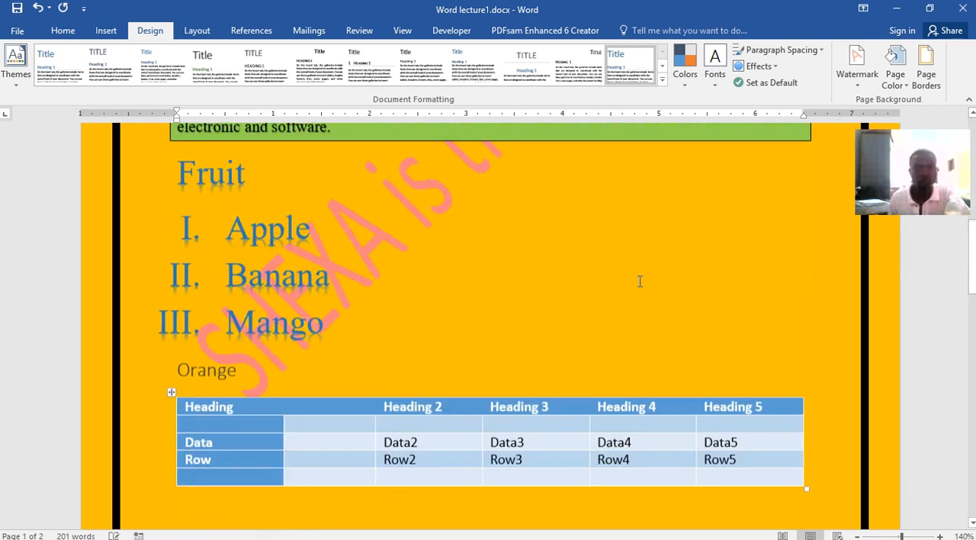
scroll(639, 287, "down", 15)
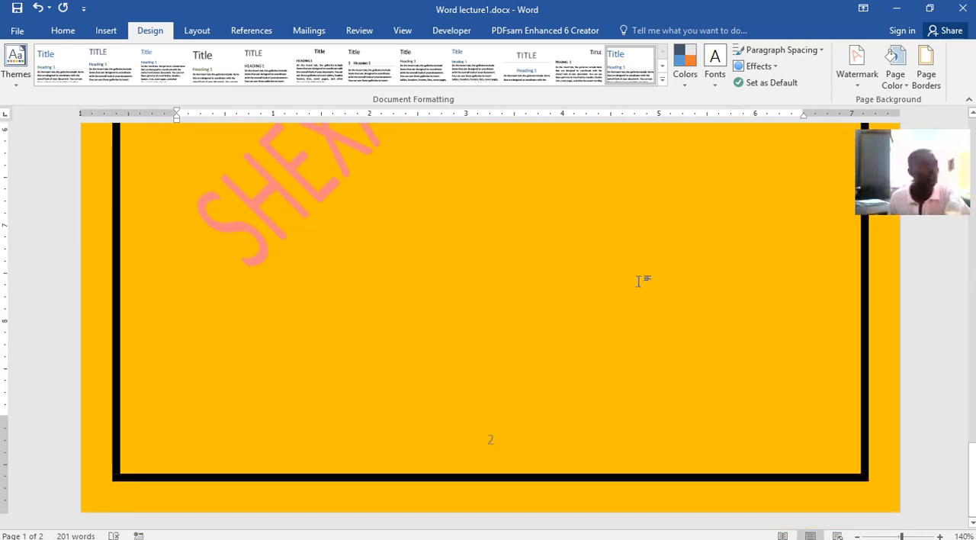
scroll(640, 280, "up", 3)
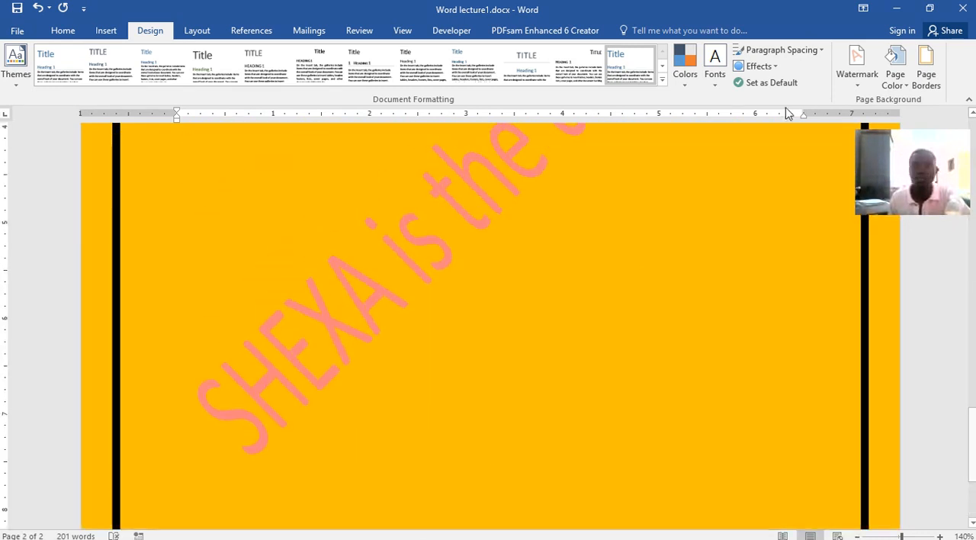
Change the page margins to the last custom setting, 0.79" on all four sides
left_click(192, 32)
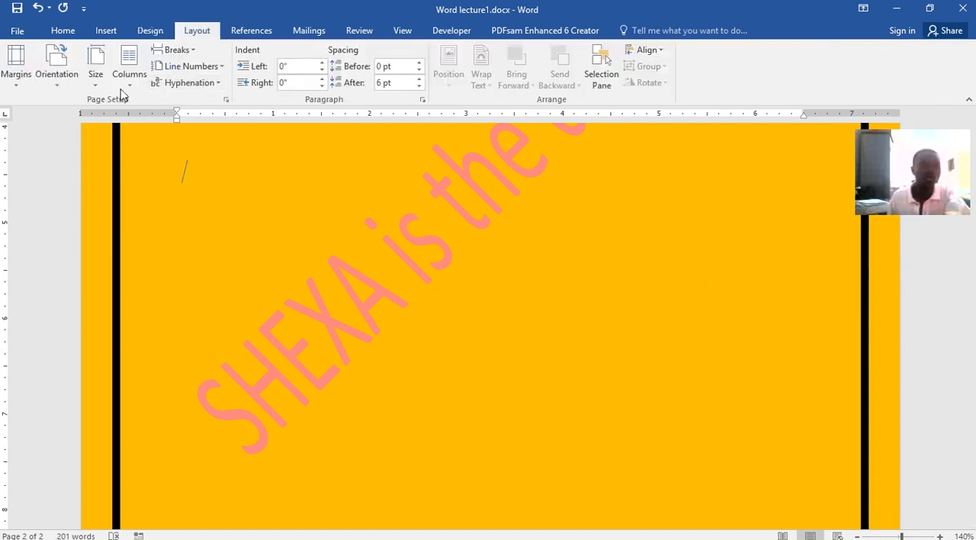
left_click(16, 85)
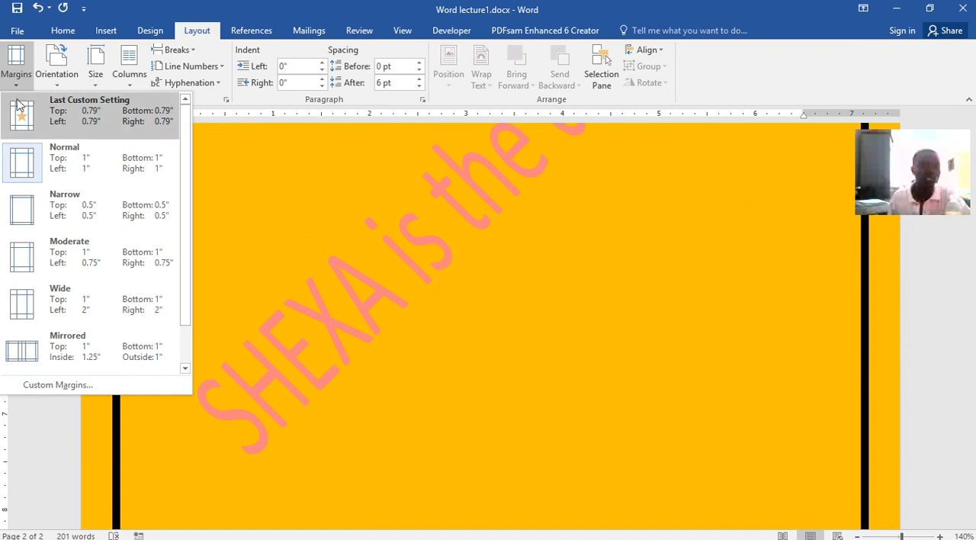
left_click(18, 109)
scroll(333, 270, "up", 20)
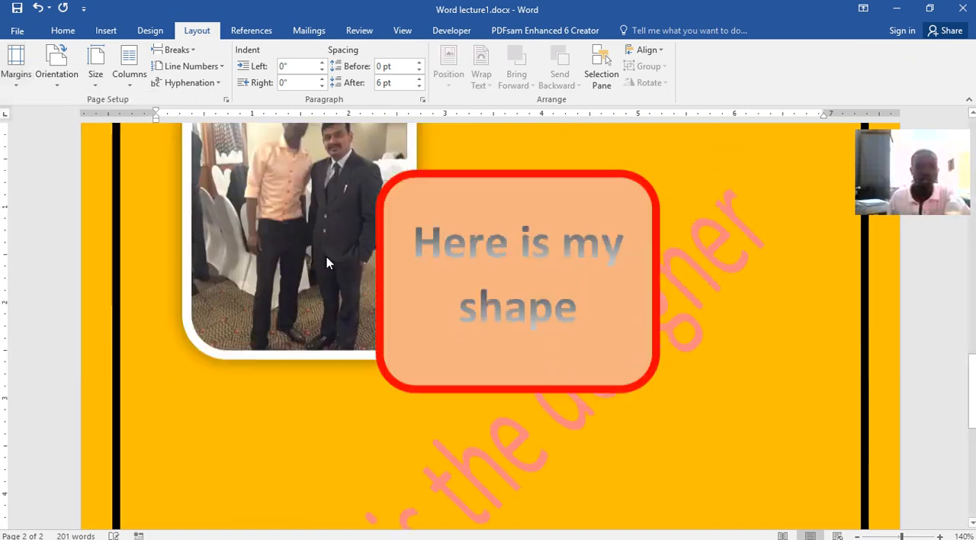
Copy the green-shaded word processors paragraph and add blank lines at the document's end to start a third page
scroll(323, 249, "down", 5)
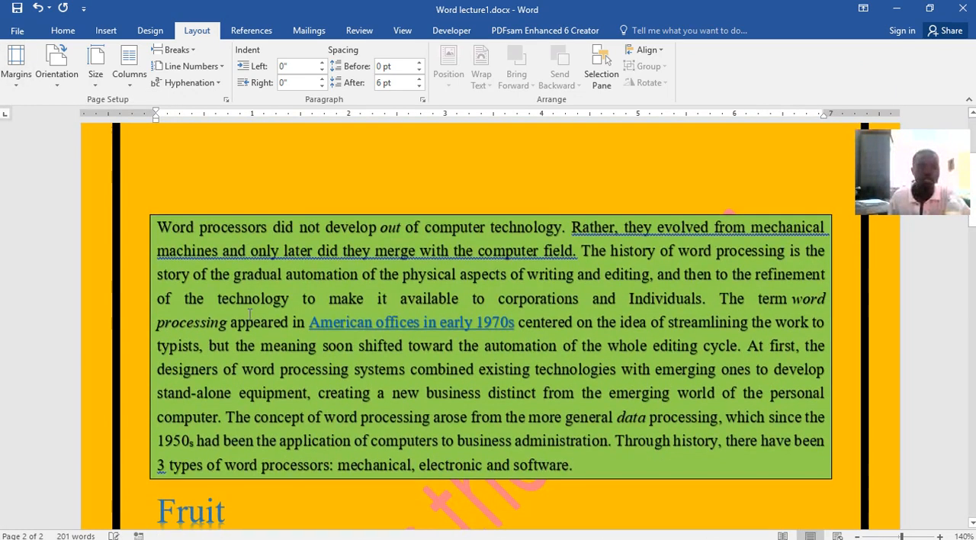
left_click_drag(145, 222, 678, 465)
key("ctrl+c")
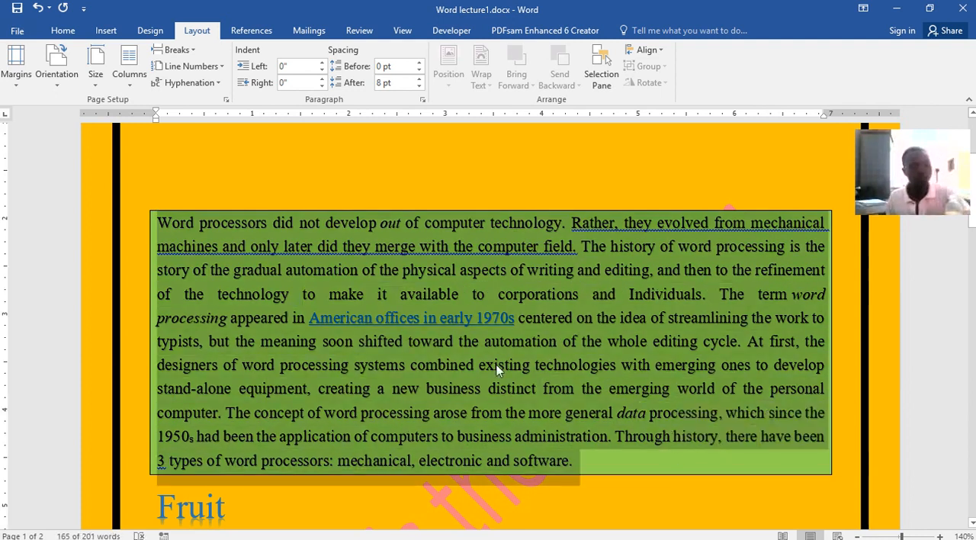
scroll(501, 371, "down", 20)
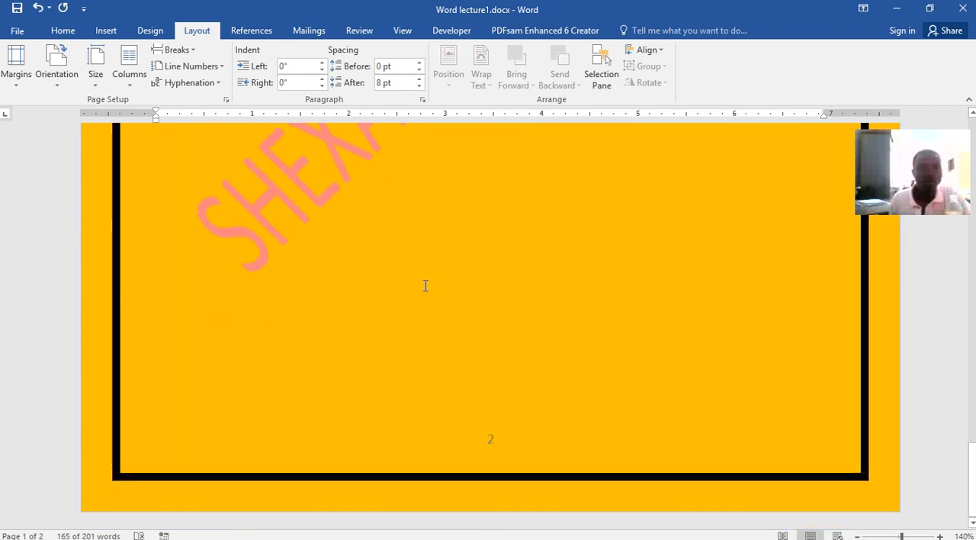
left_click(416, 393)
scroll(416, 392, "up", 3)
key("Return")
key("Return")
key("Return")
key("Return")
key("Return")
key("Return")
key("Return")
key("Return")
key("Return")
key("Return")
key("Return")
key("Return")
key("Return")
key("Return")
key("Return")
key("Return")
key("Return")
key("Return")
key("Return")
key("Return")
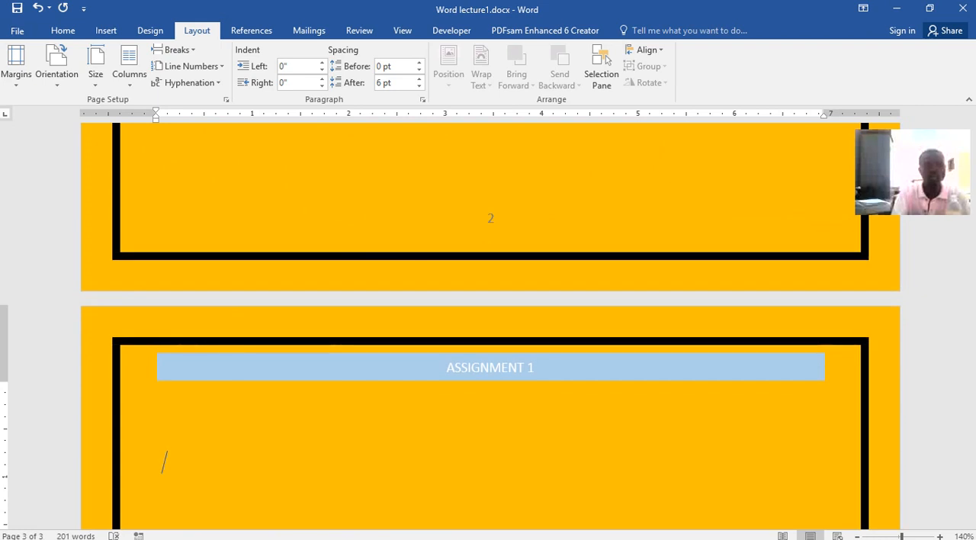
Paste the copied paragraph on page 3, keeping the text only
scroll(490, 326, "down", 3)
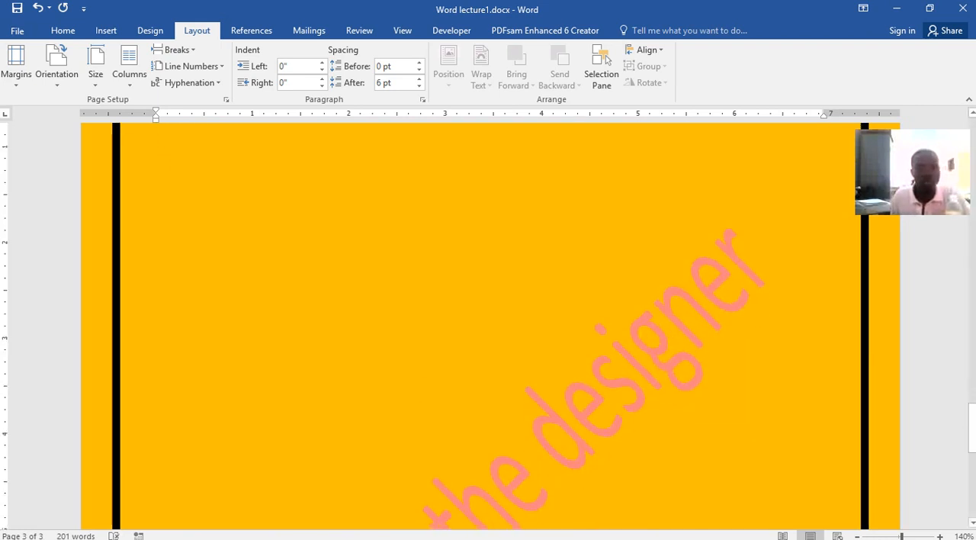
key("ctrl+v")
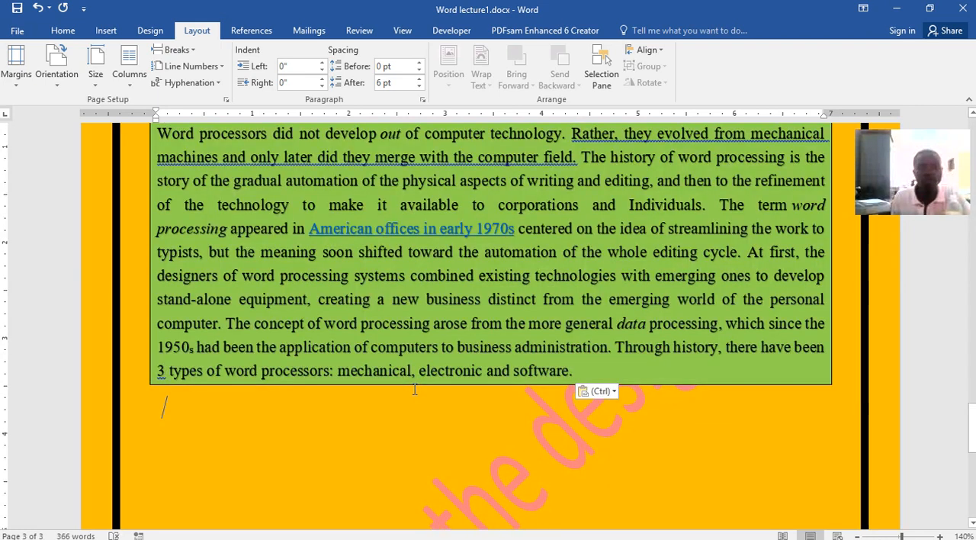
left_click(610, 391)
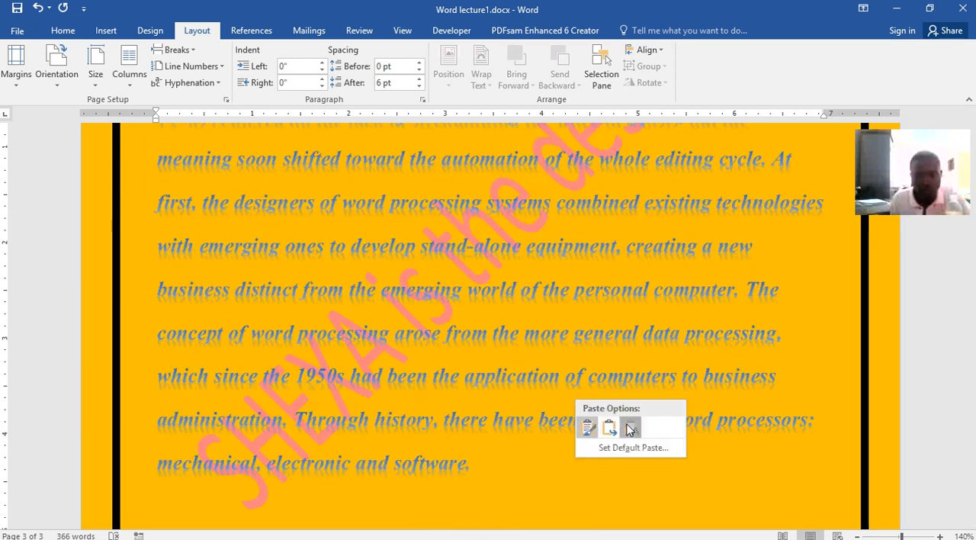
left_click(630, 428)
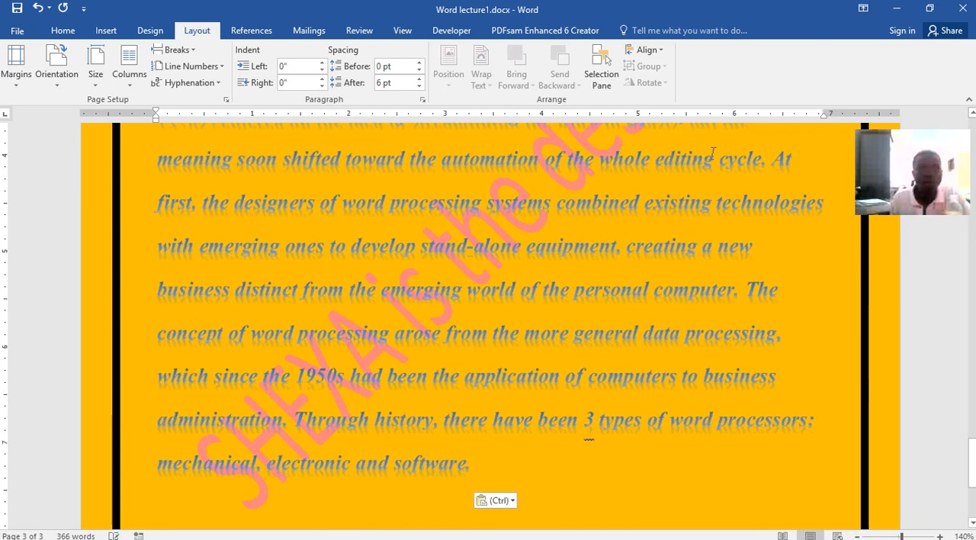
Set the page color back to white
left_click(151, 30)
left_click(924, 78)
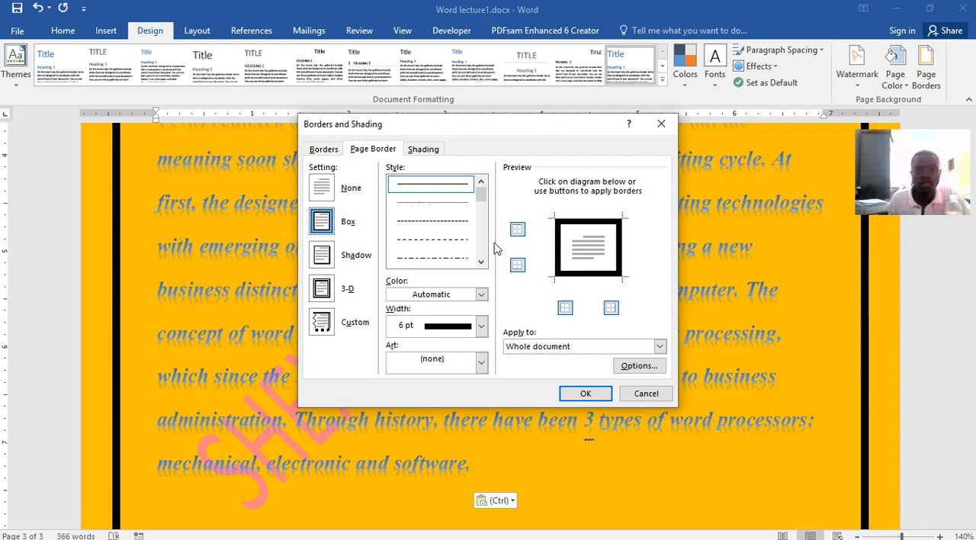
left_click(646, 393)
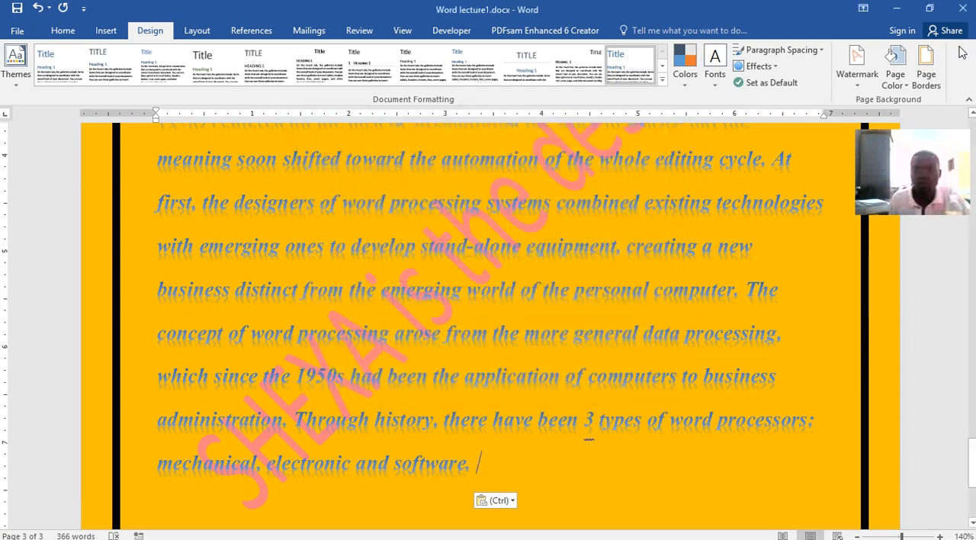
left_click(903, 65)
left_click(862, 120)
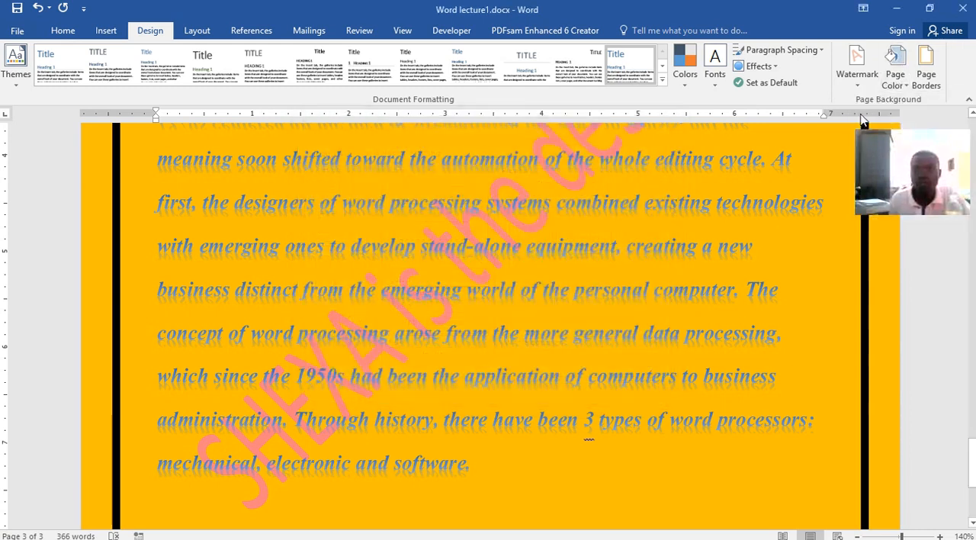
scroll(508, 325, "up", 1)
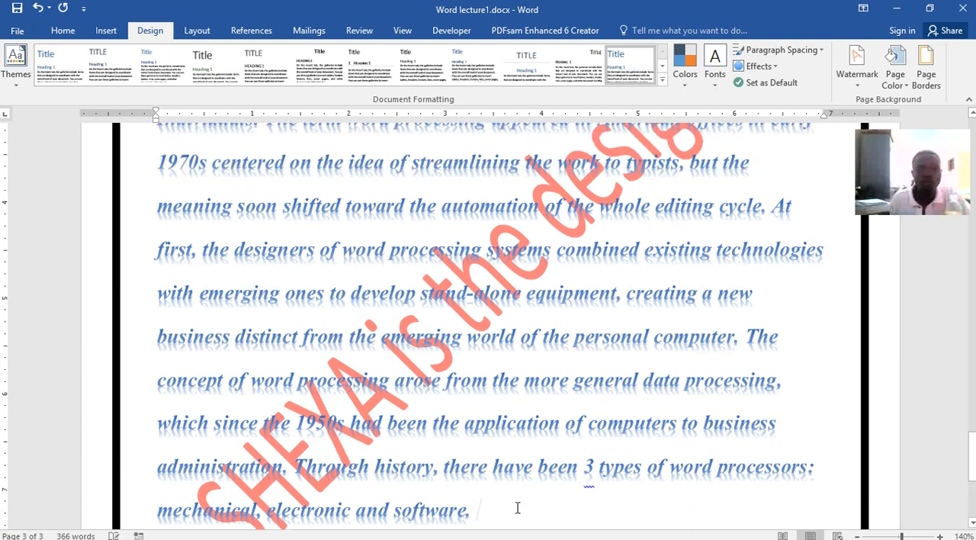
Format the pasted paragraph on page 3 in black with a simple shadow text effect, without bold or italic
scroll(460, 381, "down", 2)
left_click_drag(478, 416, 163, 279)
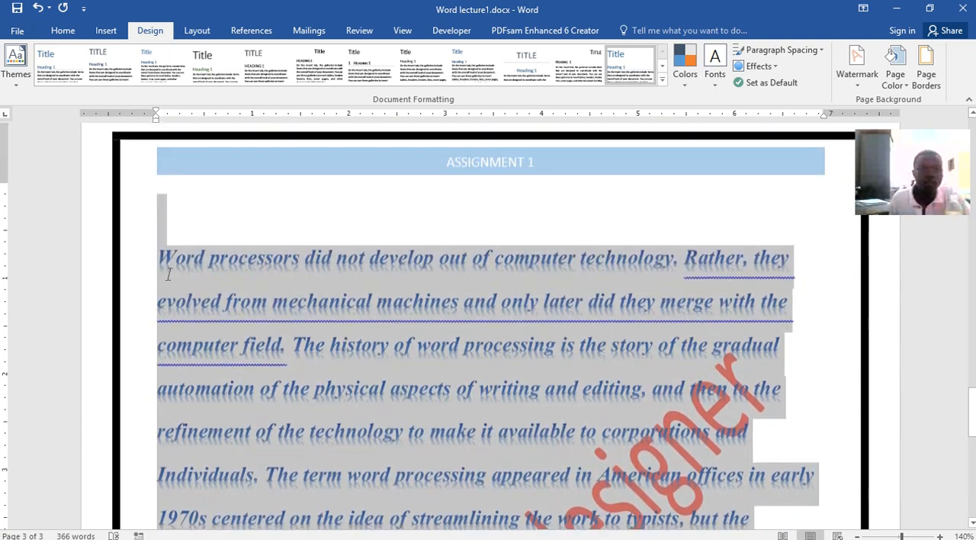
left_click(62, 30)
left_click(279, 77)
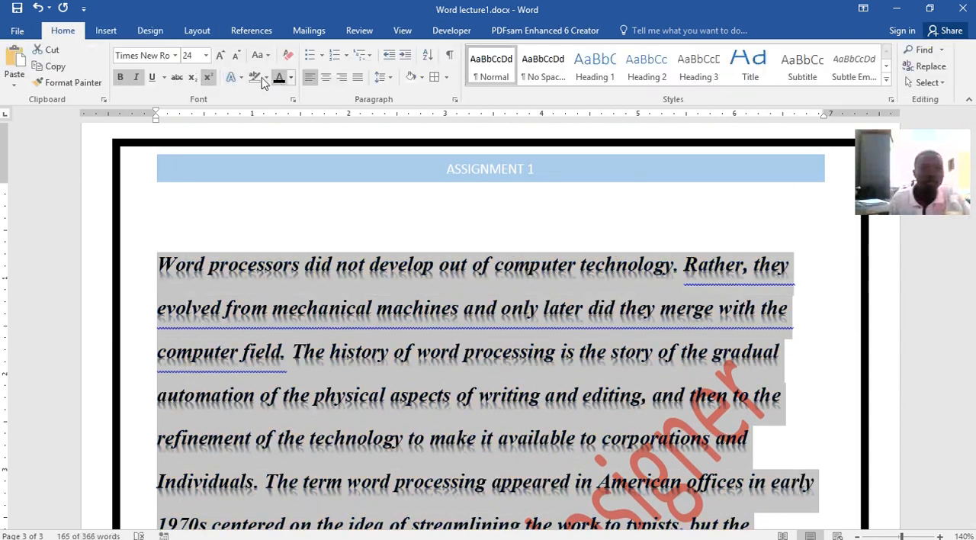
left_click(231, 77)
left_click(243, 105)
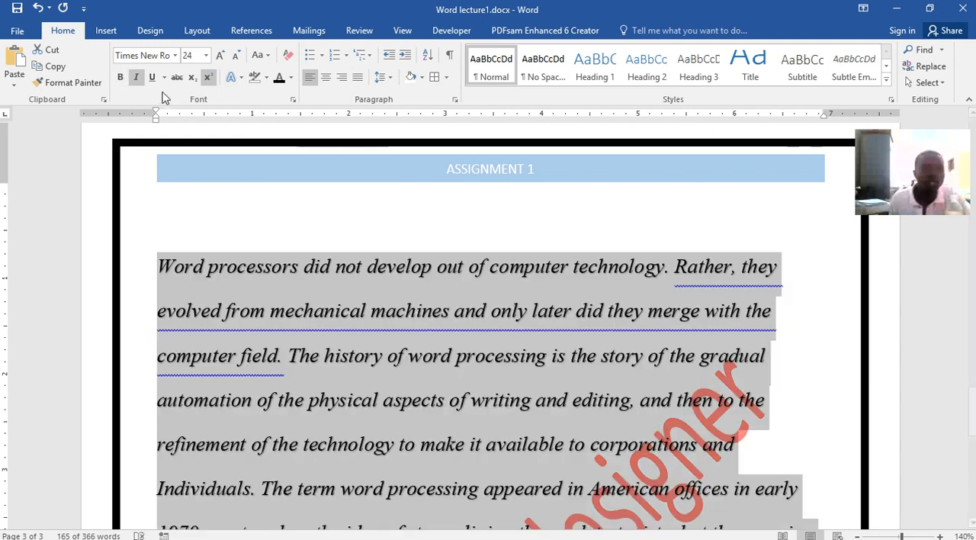
key("ctrl+i")
left_click(331, 282)
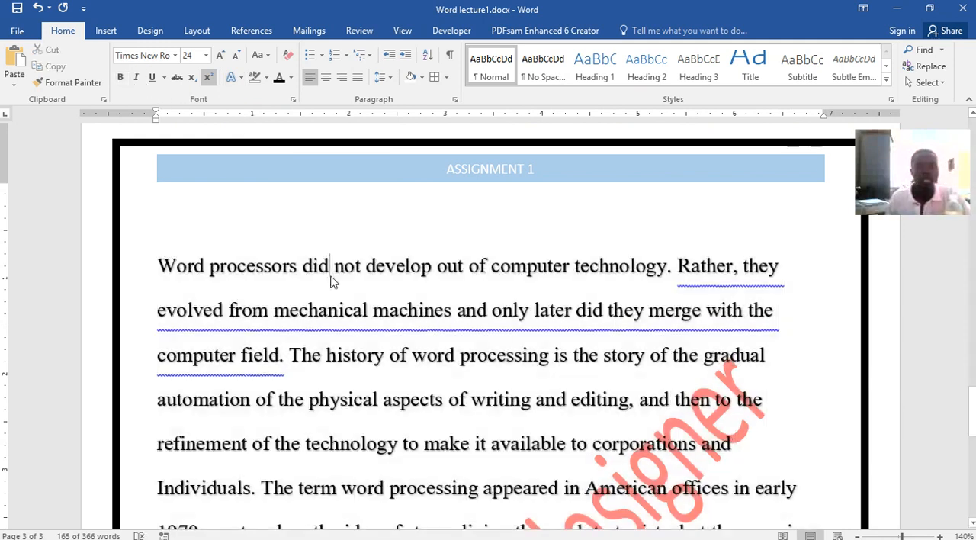
Set the document to have no watermark and apply the change
scroll(330, 282, "down", 2)
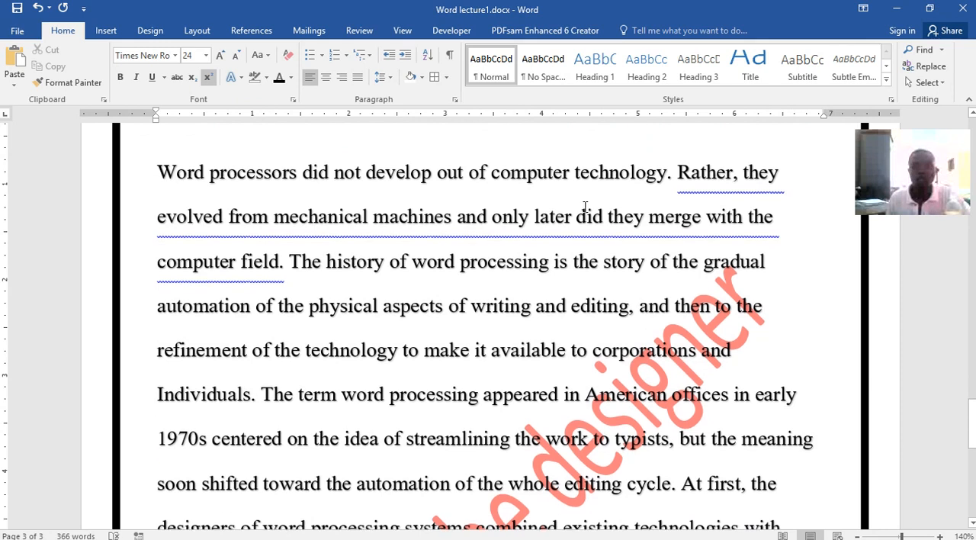
left_click(142, 32)
left_click(857, 84)
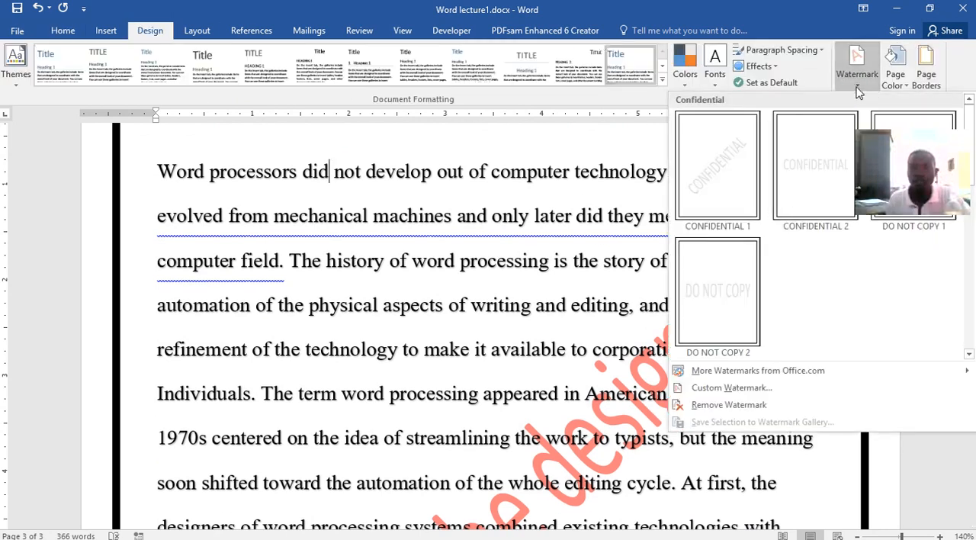
left_click(719, 387)
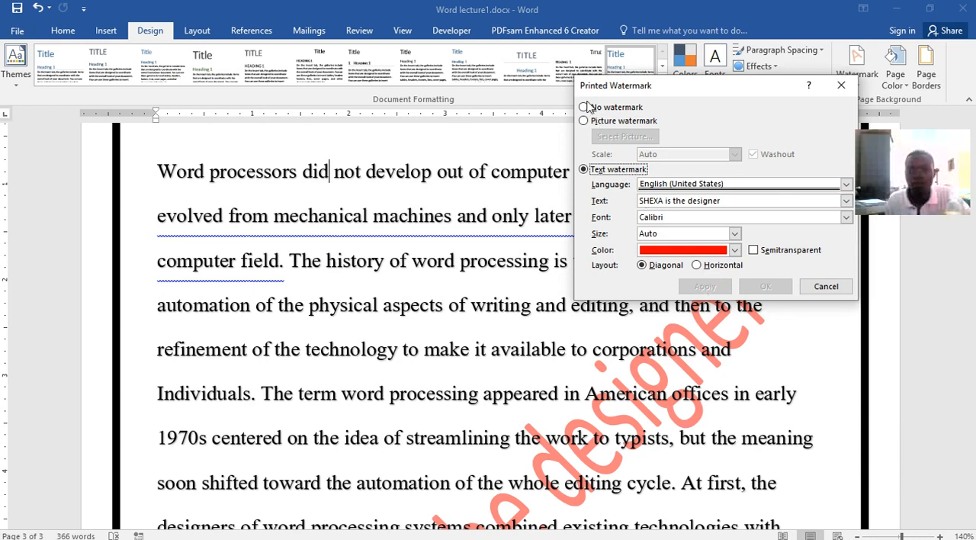
left_click(584, 107)
left_click(721, 287)
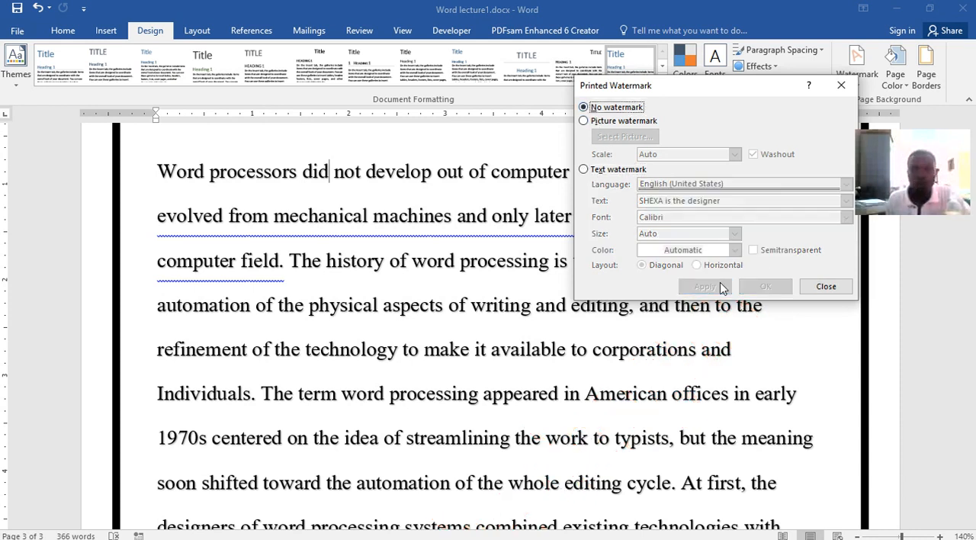
Justify the whole word processors paragraph on page 3 so its lines align to both margins
left_click(825, 286)
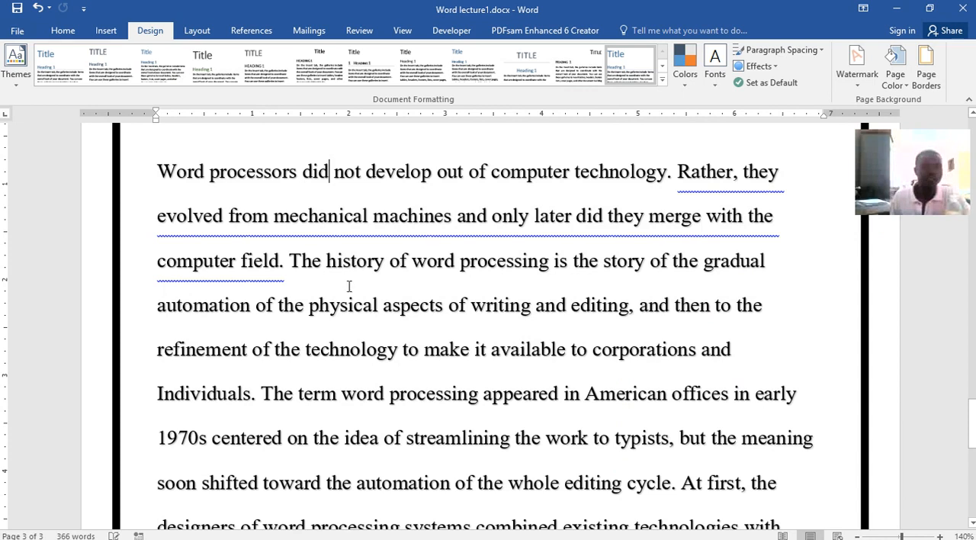
left_click(577, 338, "ctrl")
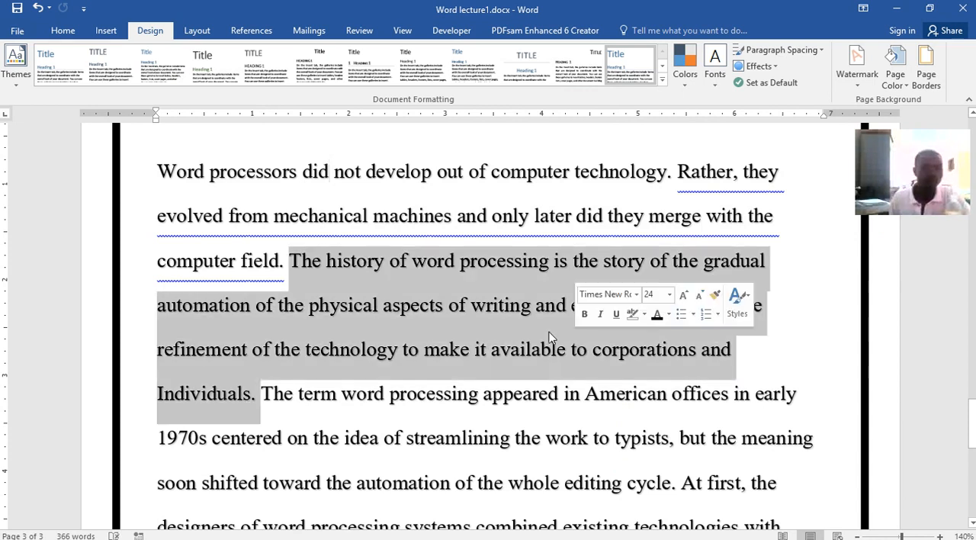
left_click_drag(157, 172, 596, 364)
scroll(535, 360, "up", 8)
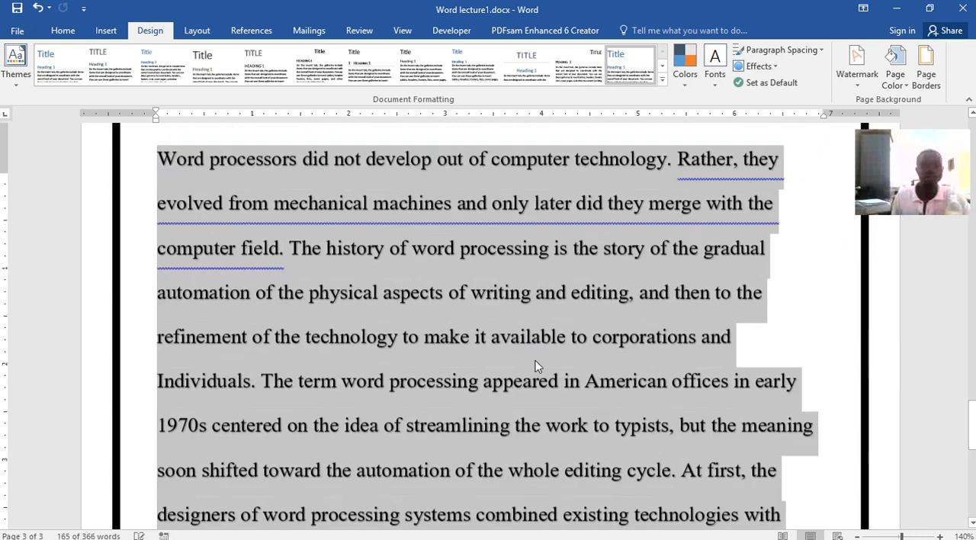
scroll(533, 359, "up", 5)
scroll(534, 343, "down", 7)
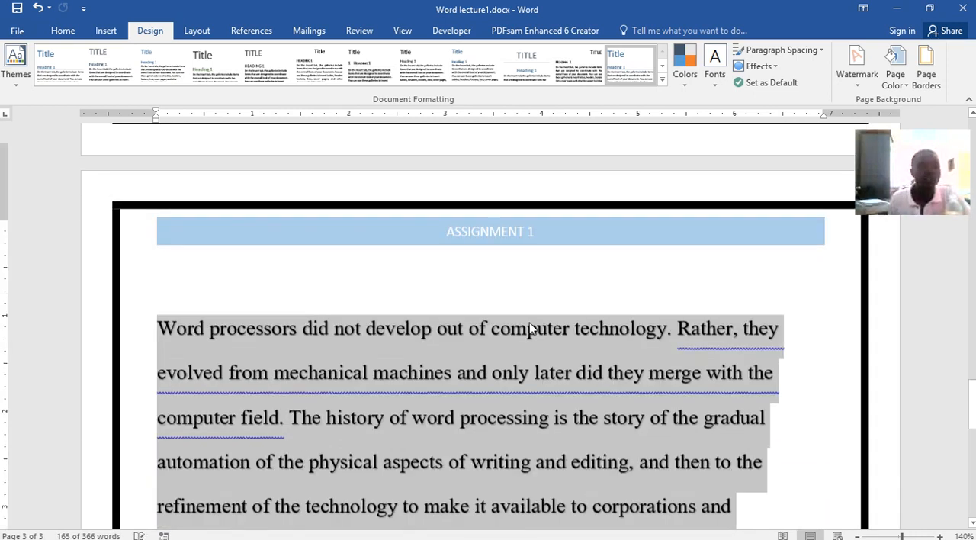
left_click(62, 30)
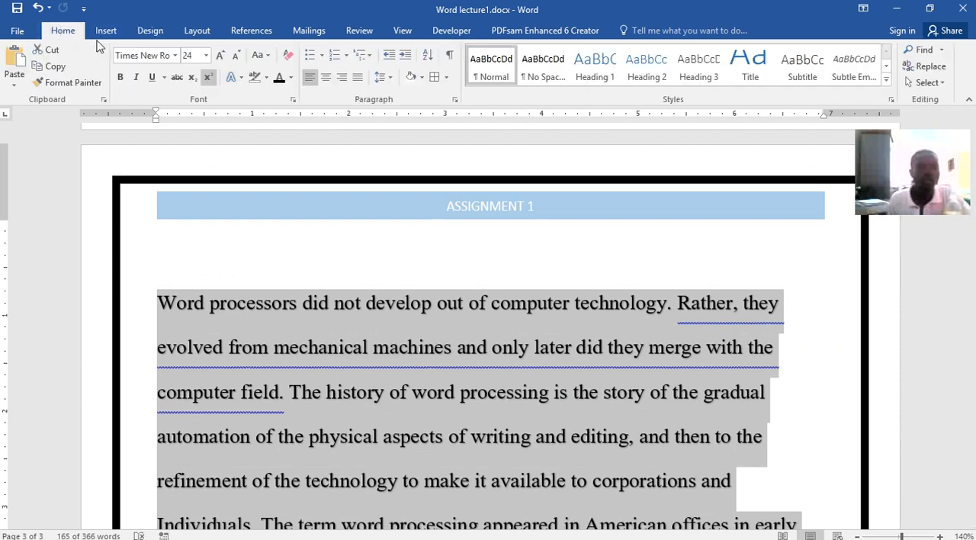
left_click(357, 78)
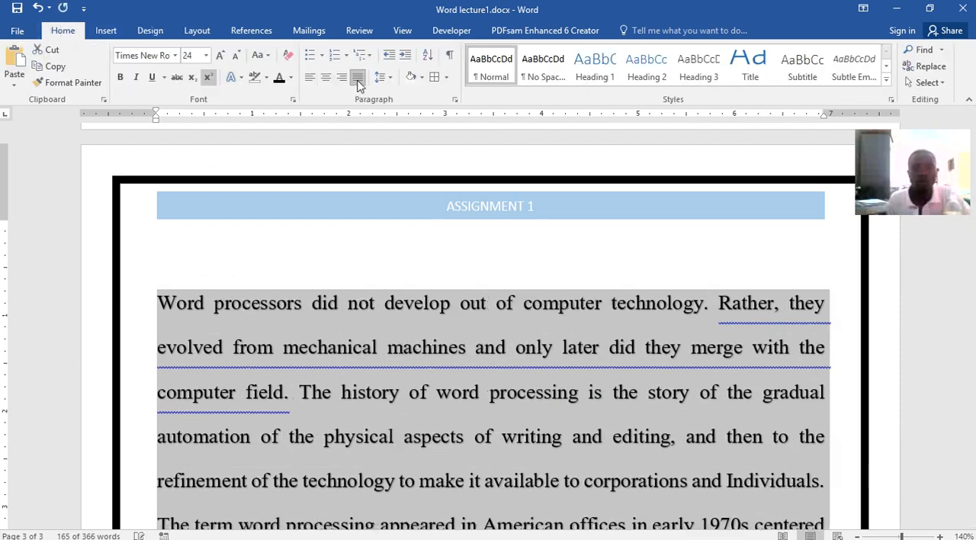
scroll(503, 273, "down", 10)
scroll(531, 262, "up", 10)
left_click(526, 277)
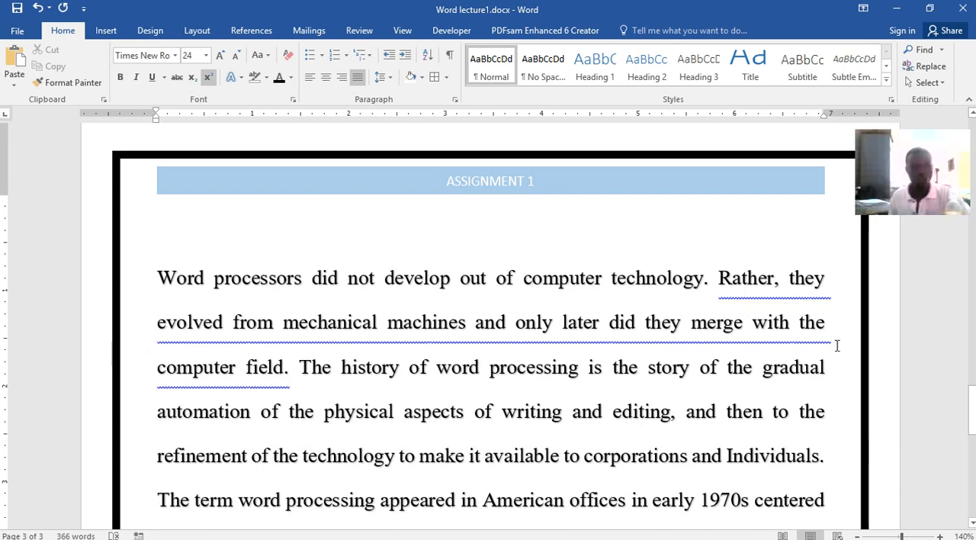
Set the page margins to the Normal preset of 1" on all sides
left_click(197, 30)
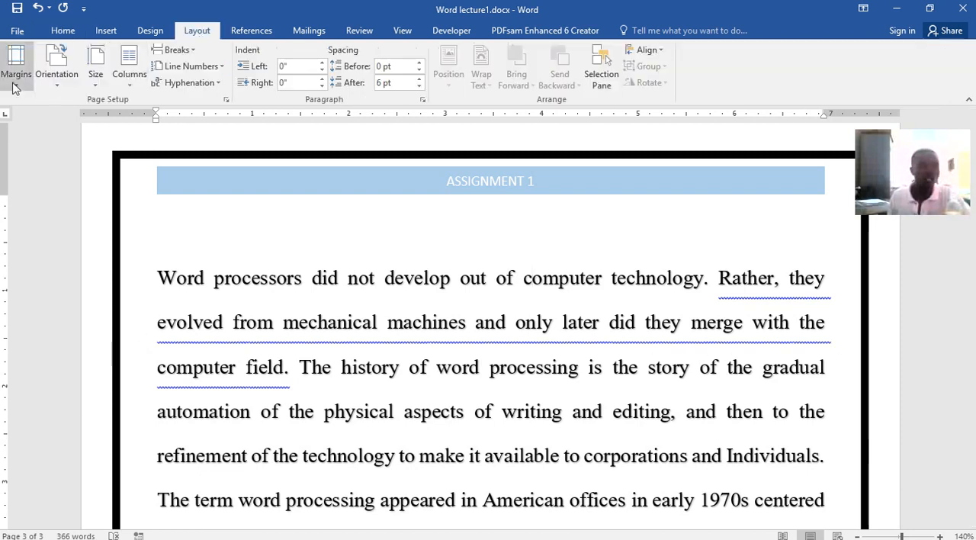
left_click(13, 87)
left_click(21, 114)
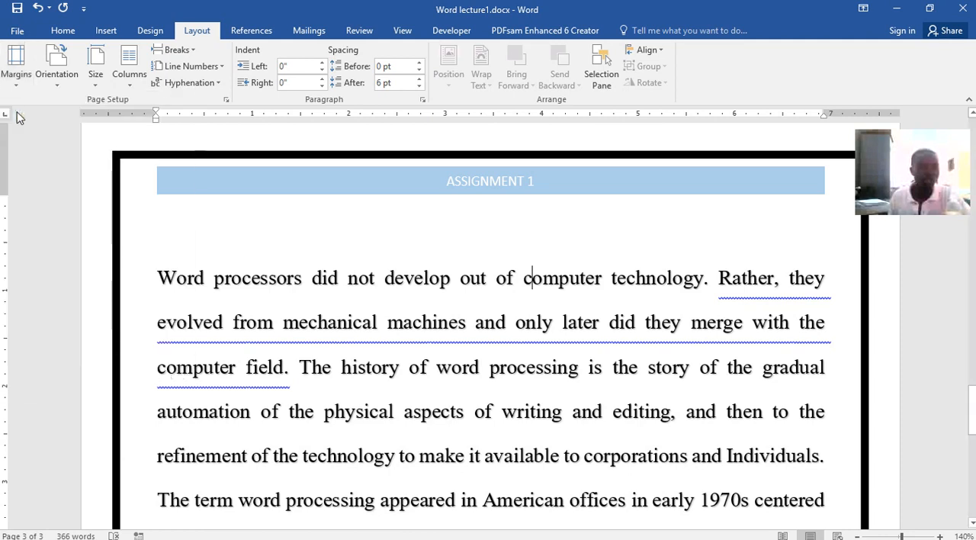
left_click(13, 83)
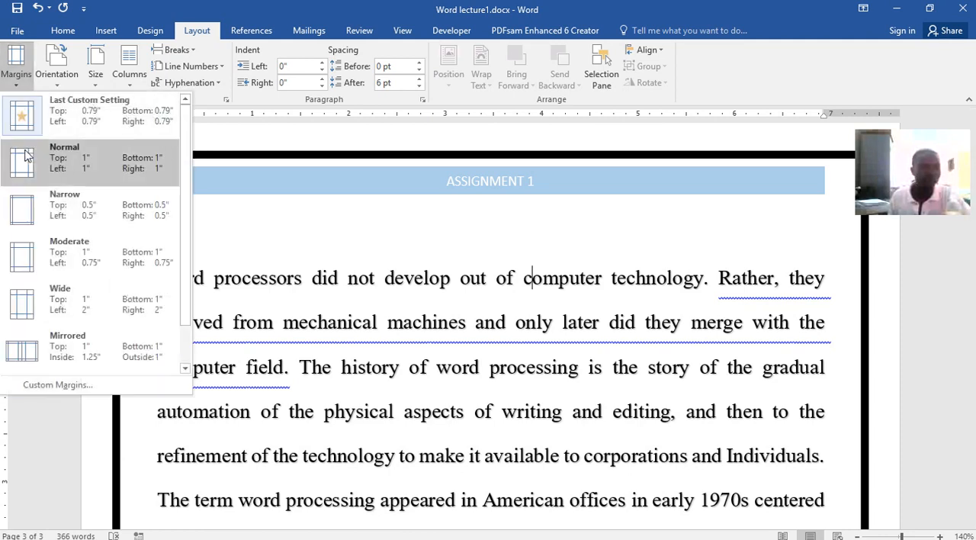
left_click(27, 161)
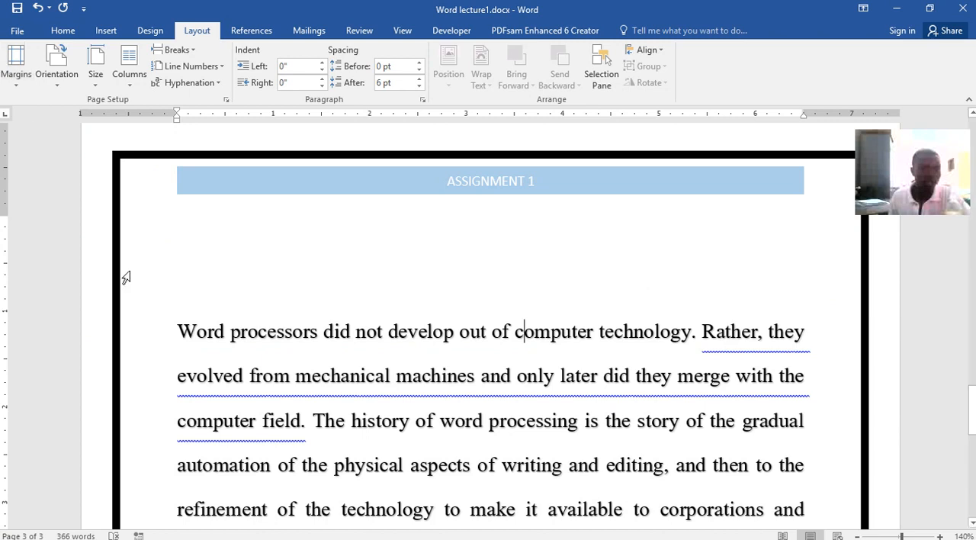
Try the Wide margins with 2" left and right and return to the last custom setting of 0.79" on all sides
left_click(16, 72)
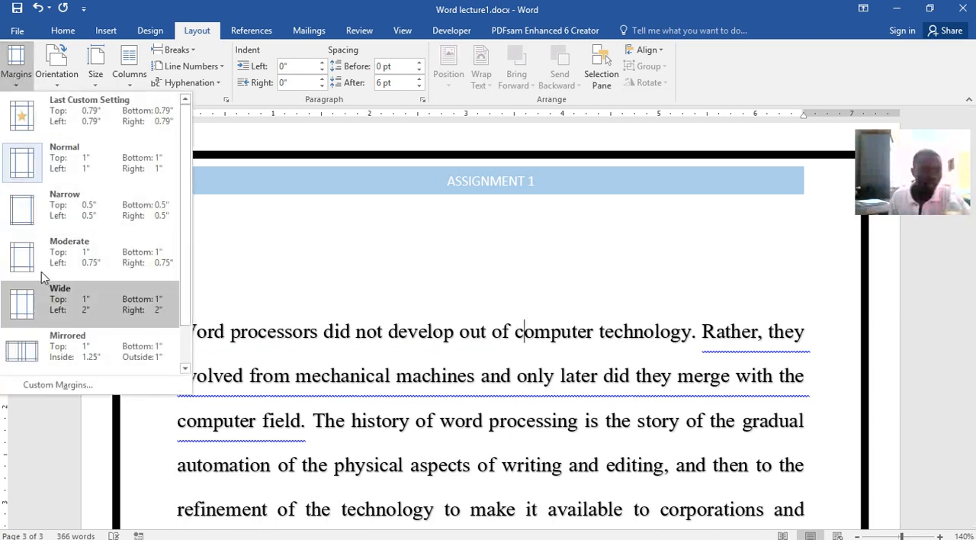
left_click(45, 304)
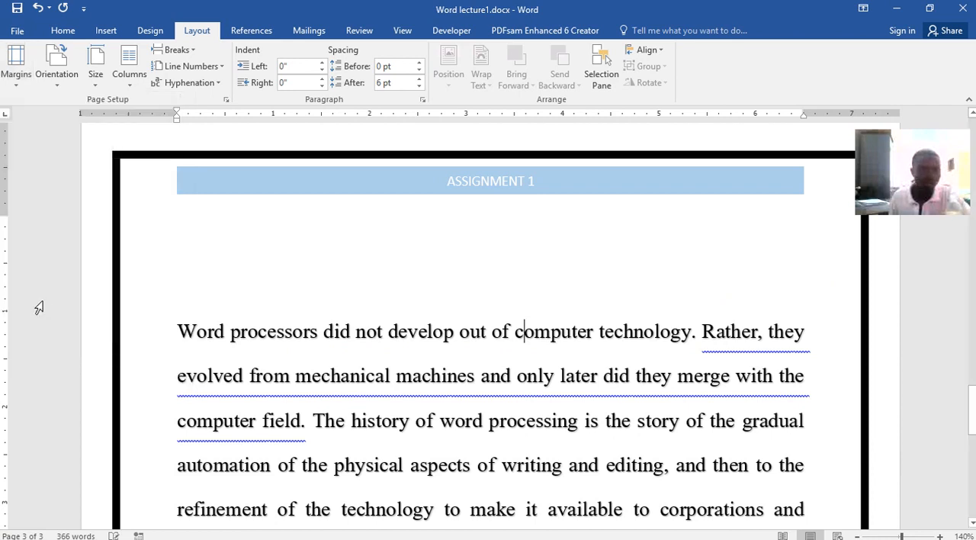
scroll(507, 336, "down", 10)
scroll(506, 326, "down", 2)
scroll(506, 327, "up", 5)
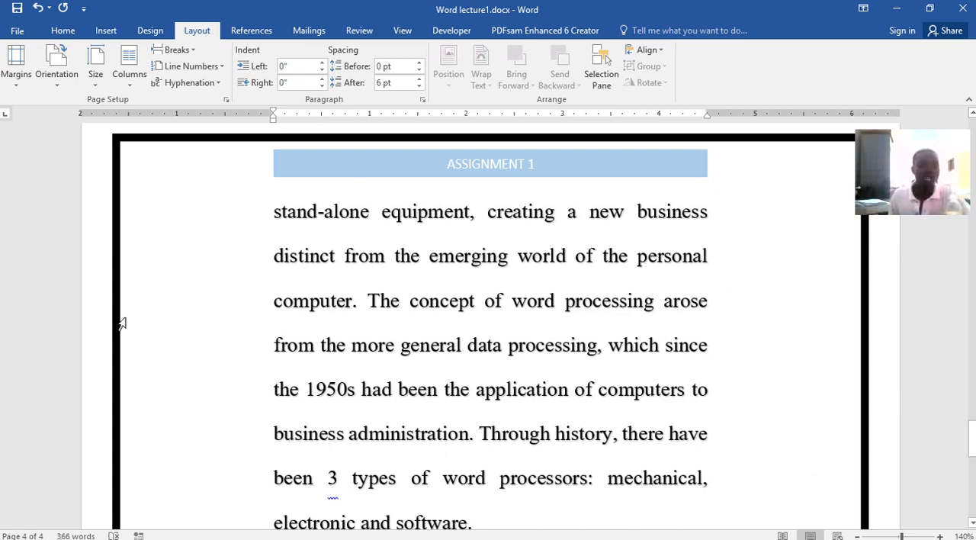
left_click(14, 90)
left_click(17, 122)
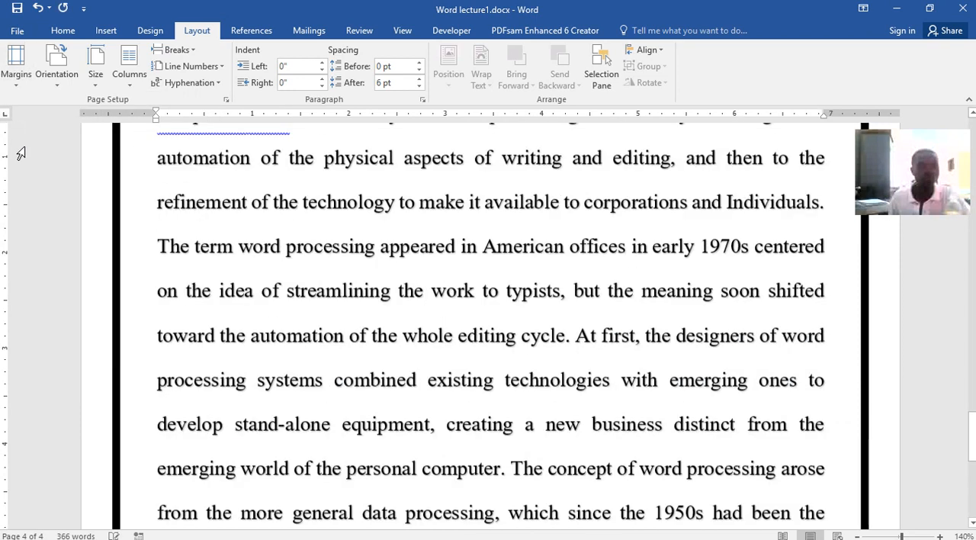
Apply the Mirrored margins with 1.25" inside and 1" outside, and check the result on page 3
left_click(15, 68)
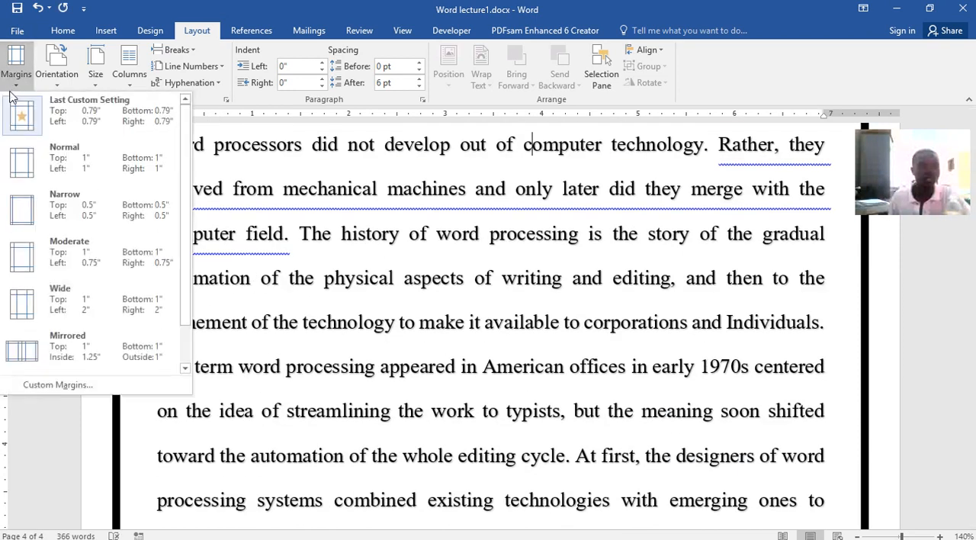
left_click(22, 358)
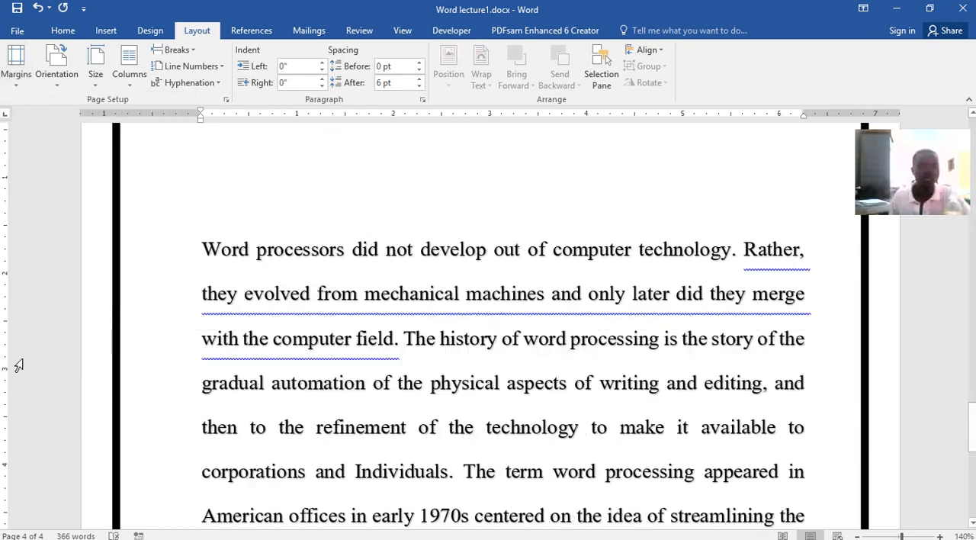
scroll(557, 295, "up", 4)
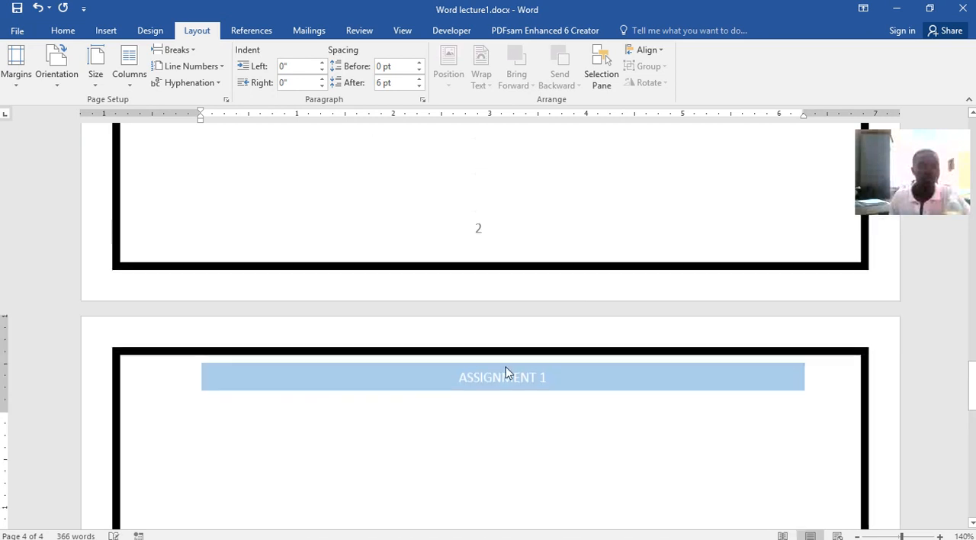
scroll(484, 349, "down", 2)
scroll(484, 349, "down", 1)
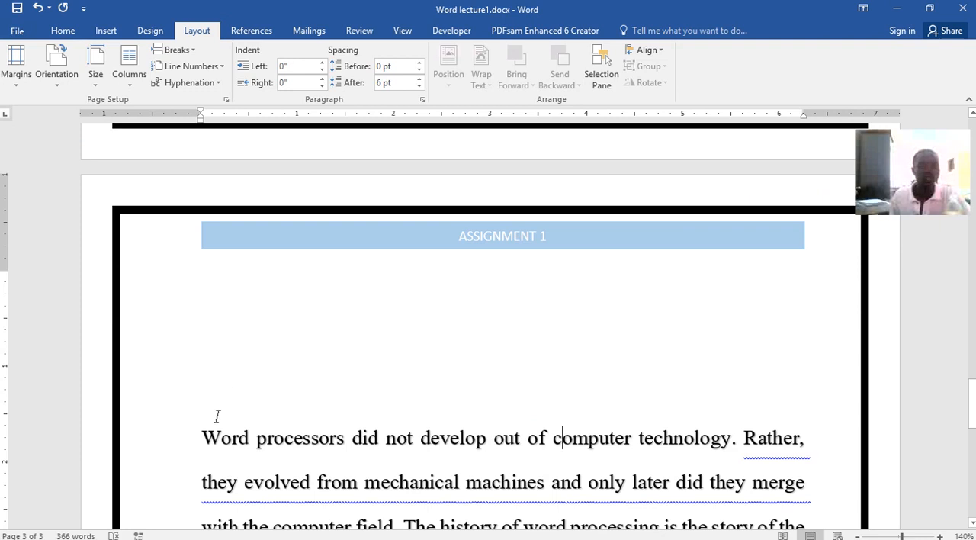
Change the page margins to Office 2003 Default with 1" top and bottom and 1.25" left and right
left_click(12, 80)
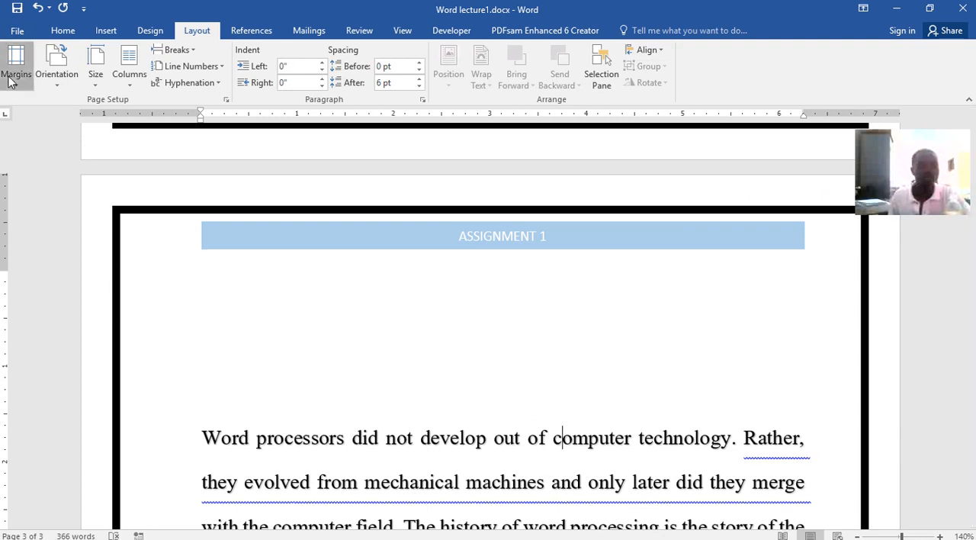
scroll(38, 344, "down", 1)
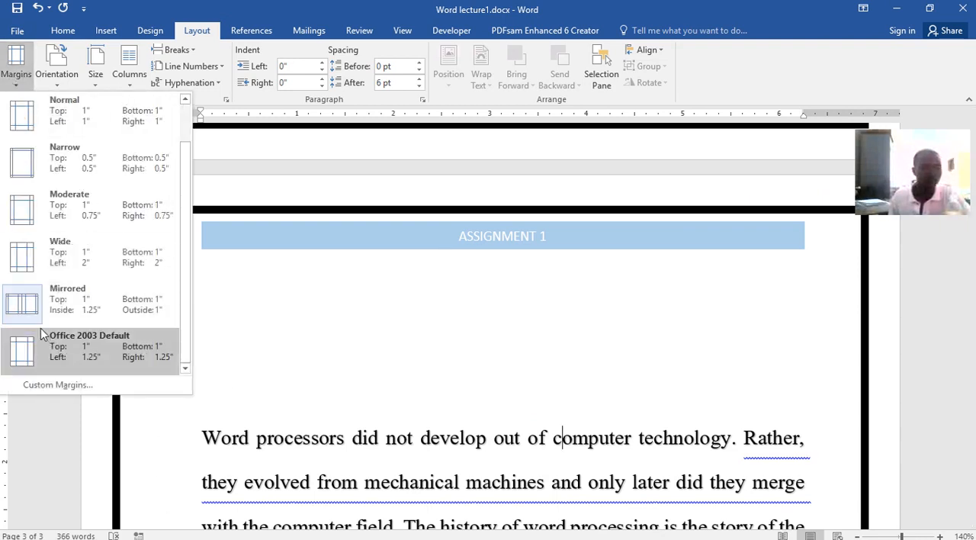
left_click(23, 352)
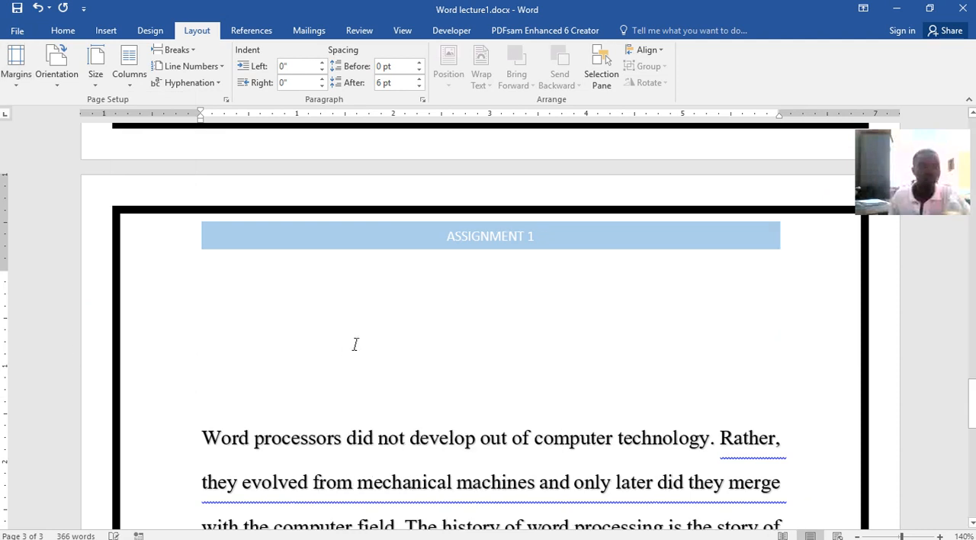
Return the page margins to Normal, 1" on every side
left_click(7, 82)
left_click(14, 115)
scroll(500, 440, "down", 3)
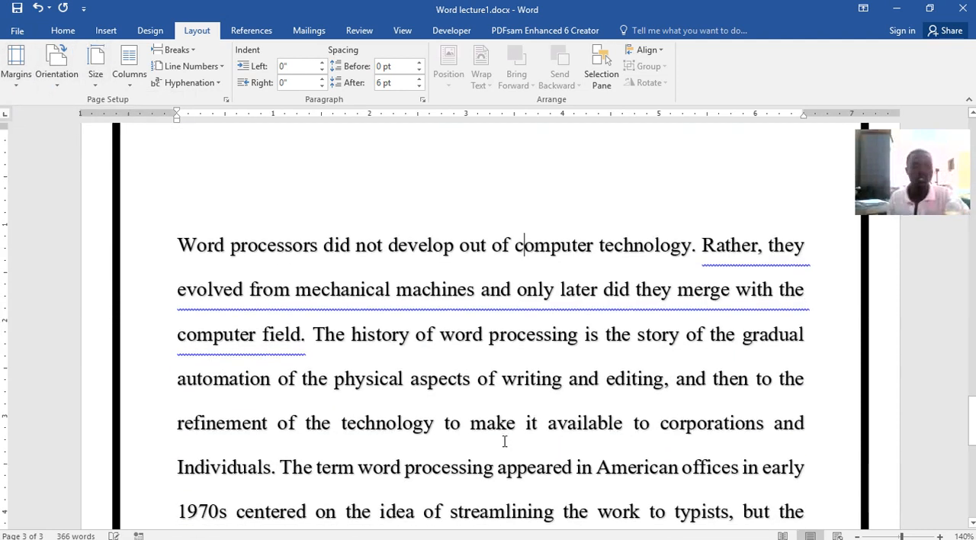
Switch the page orientation to Landscape, review the pages and return it to Portrait
left_click(65, 87)
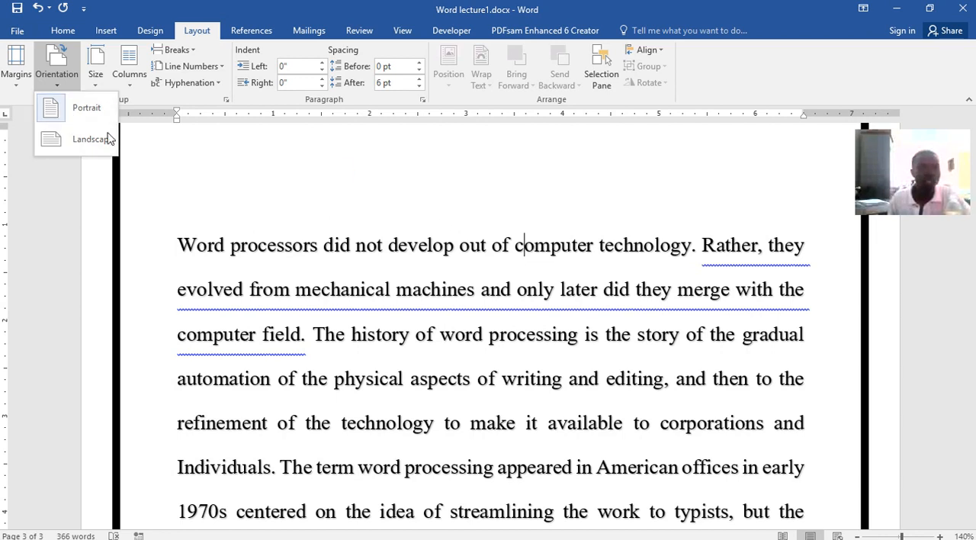
left_click(76, 150)
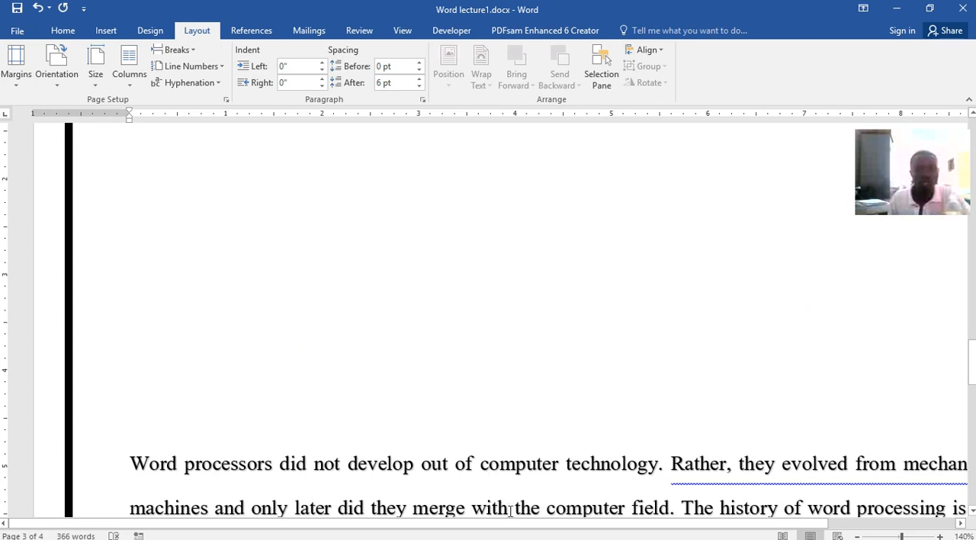
left_click_drag(507, 521, 263, 500)
scroll(419, 377, "up", 5)
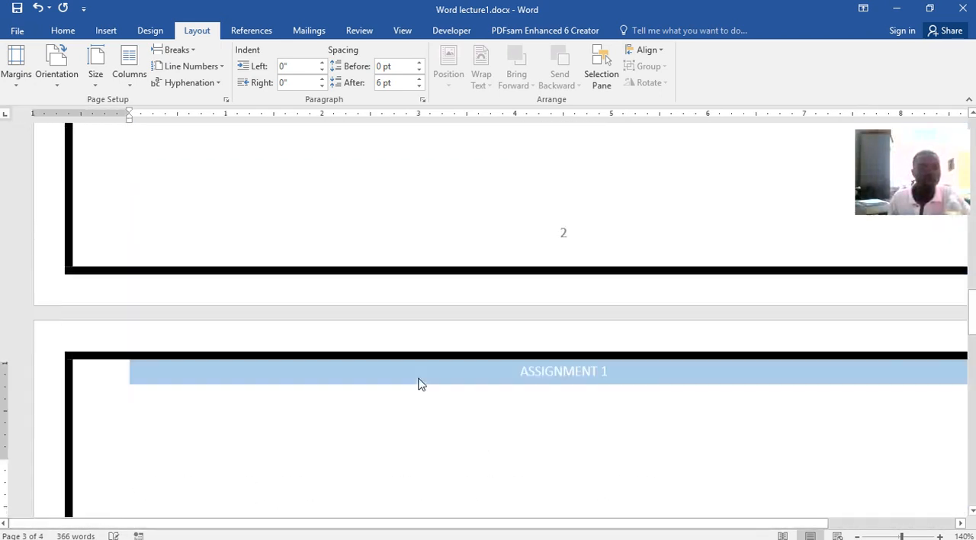
scroll(418, 379, "up", 15)
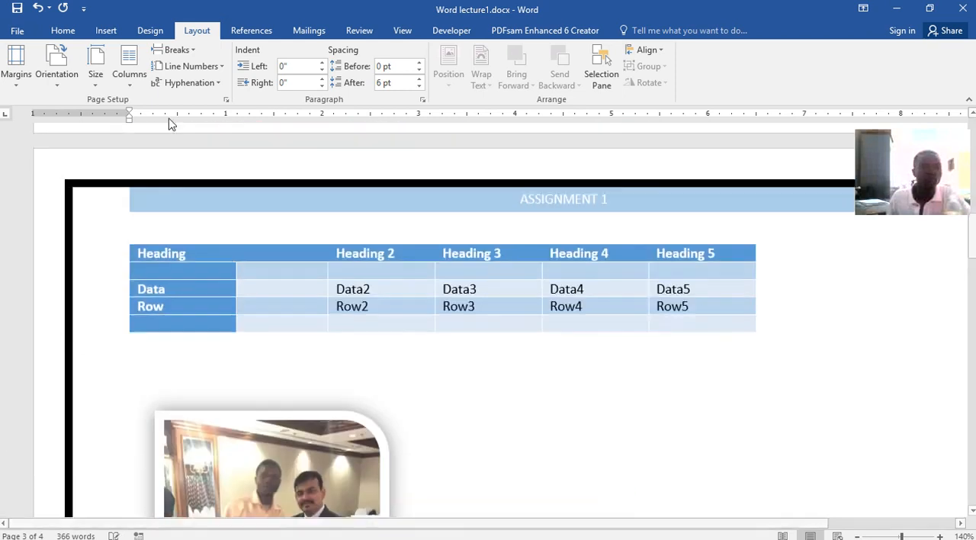
left_click(56, 74)
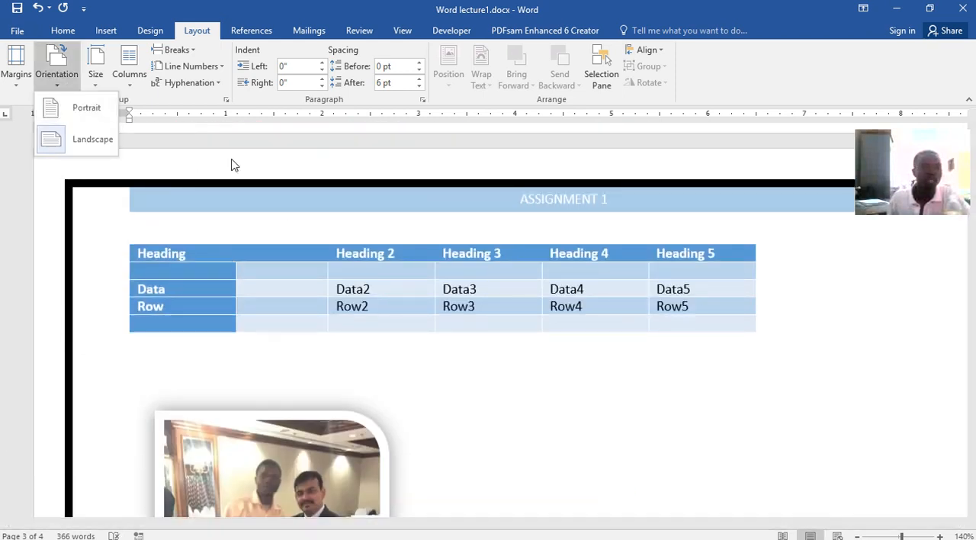
left_click(57, 111)
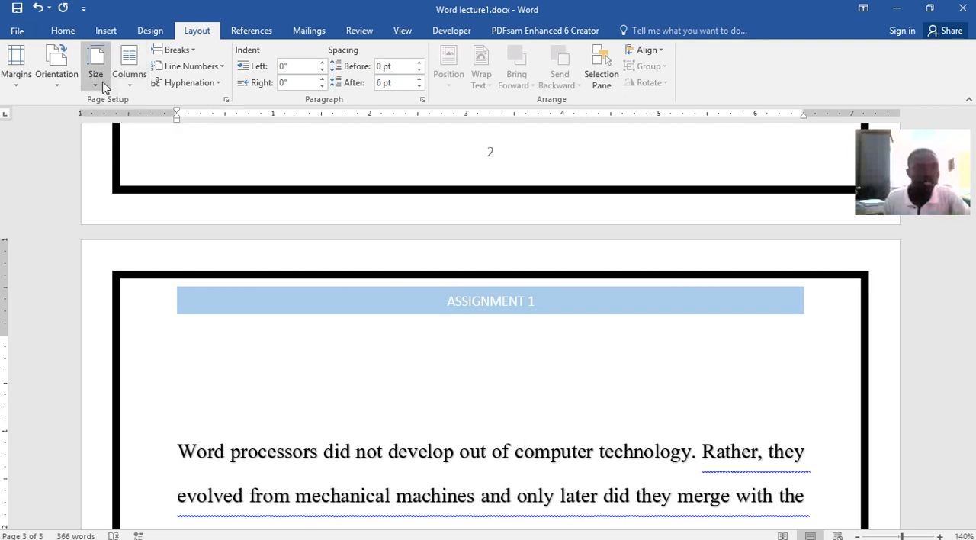
left_click(99, 84)
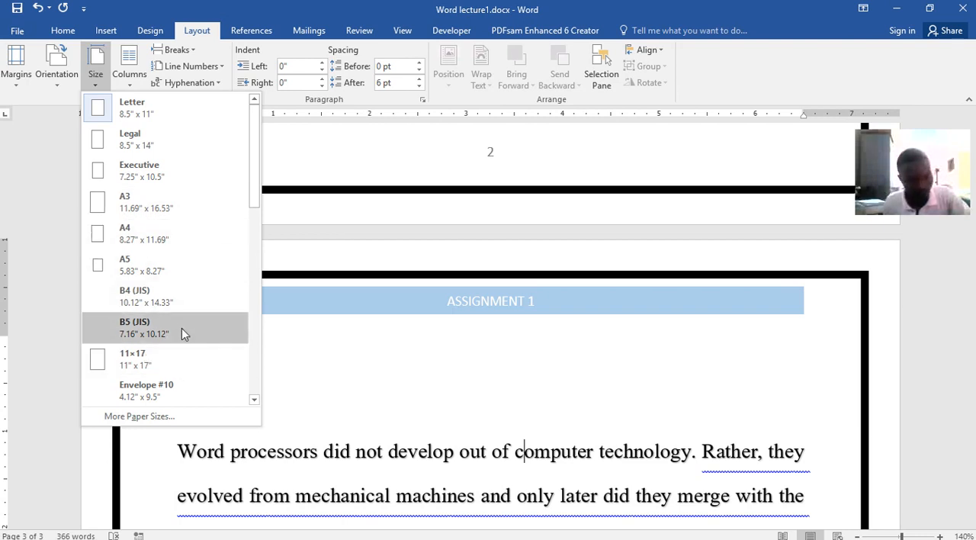
left_click(134, 80)
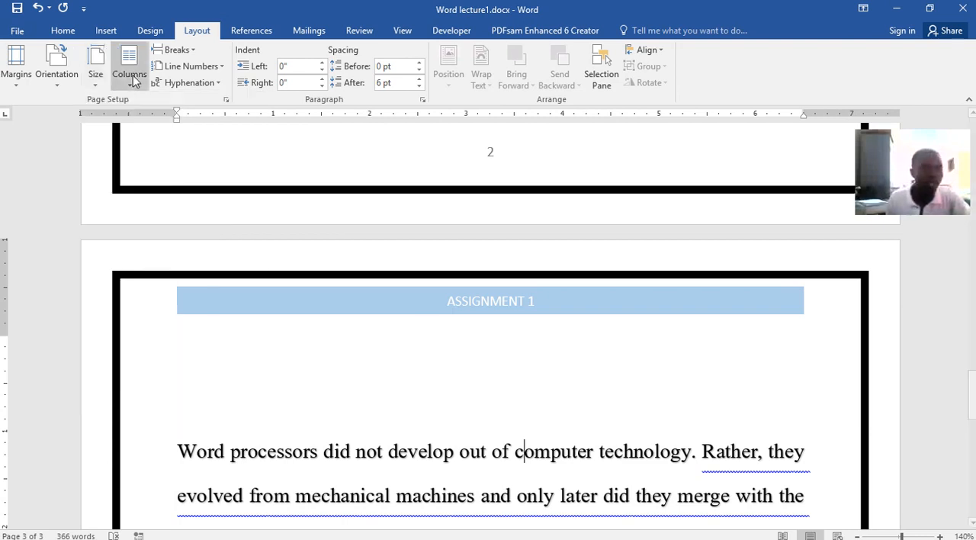
Select the whole paragraph on page 3 and lay it out in two columns
scroll(625, 366, "down", 3)
scroll(614, 343, "up", 1)
left_click(613, 343)
left_click_drag(183, 262, 801, 475)
scroll(615, 407, "up", 6)
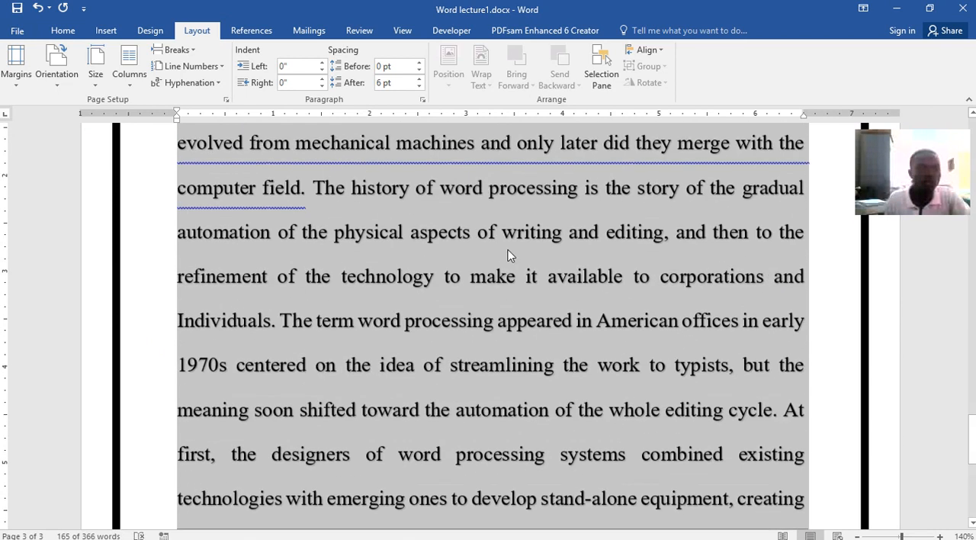
left_click(131, 80)
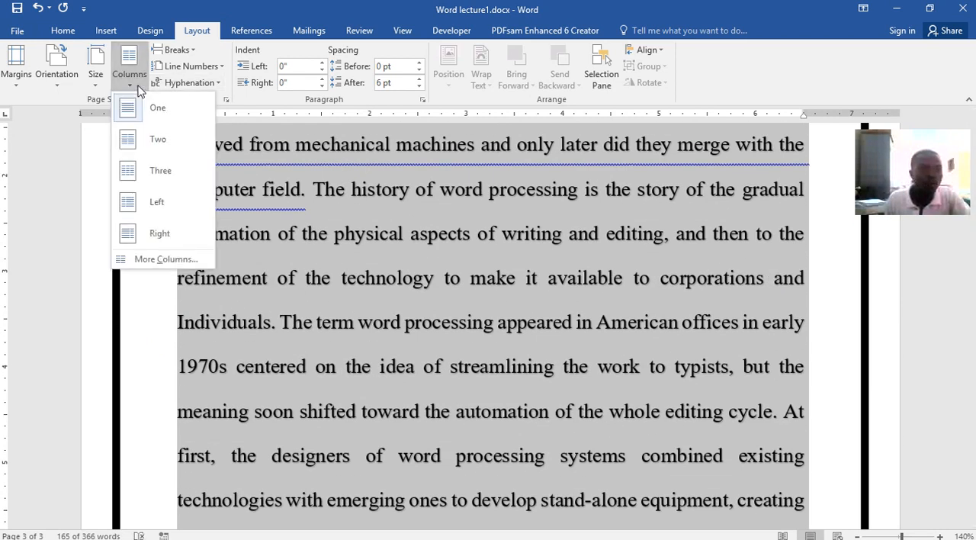
left_click(139, 139)
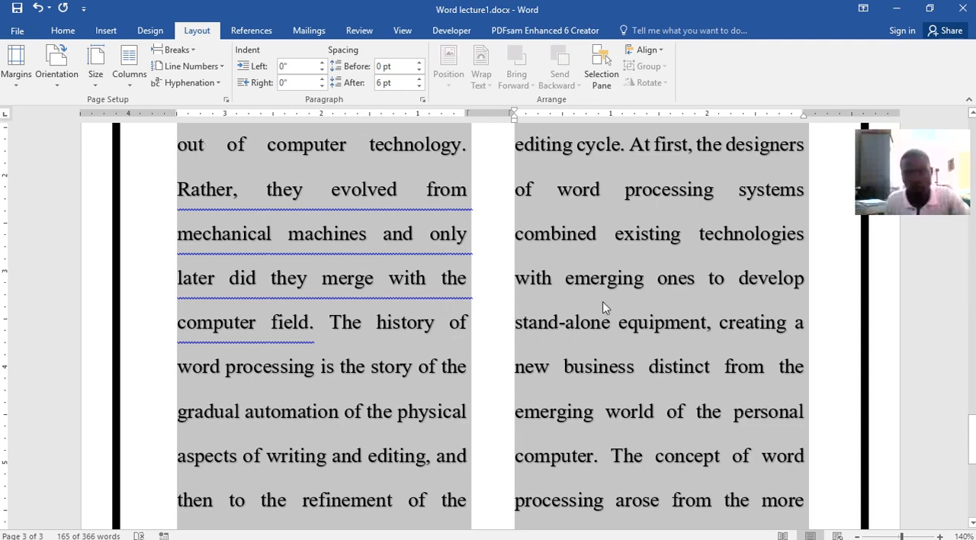
scroll(658, 335, "down", 5)
scroll(488, 275, "up", 5)
scroll(481, 264, "up", 3)
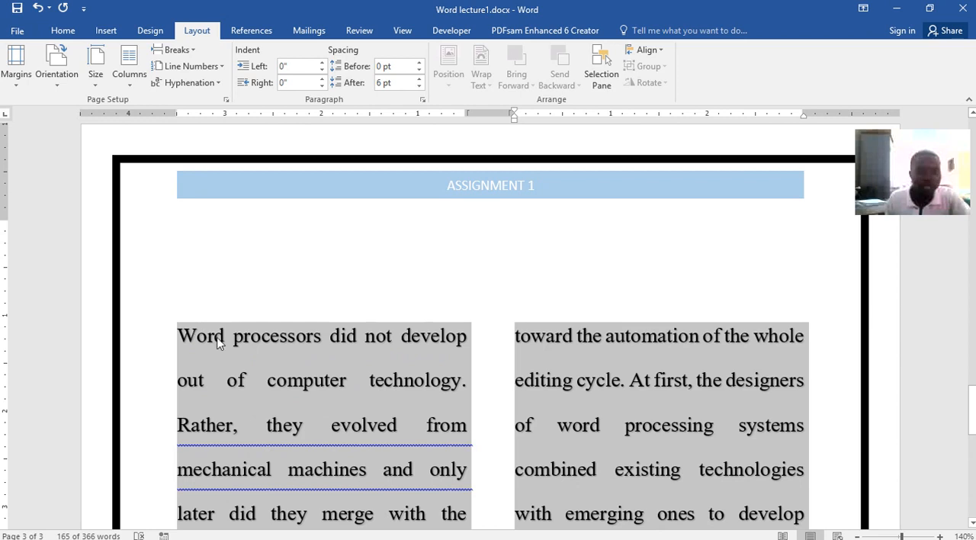
Review the two-column text on page 3 and look over the referencing and mail merge commands
scroll(222, 332, "down", 3)
scroll(223, 330, "down", 7)
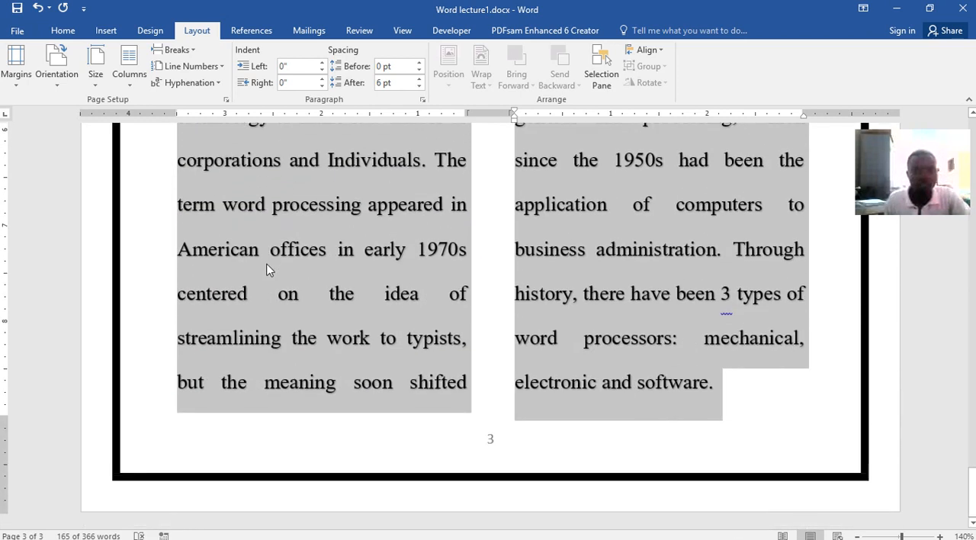
scroll(285, 227, "up", 2)
scroll(290, 206, "up", 9)
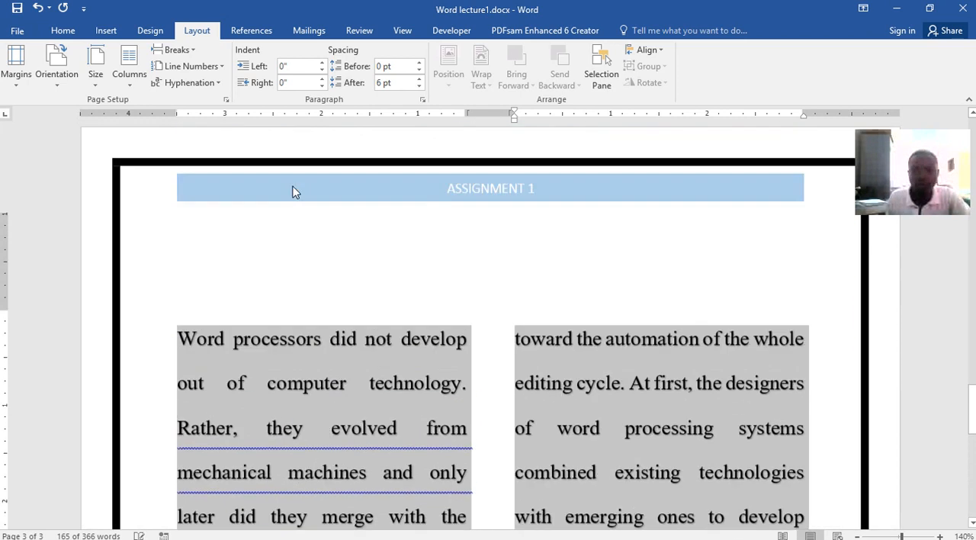
scroll(488, 320, "down", 4)
scroll(489, 320, "down", 5)
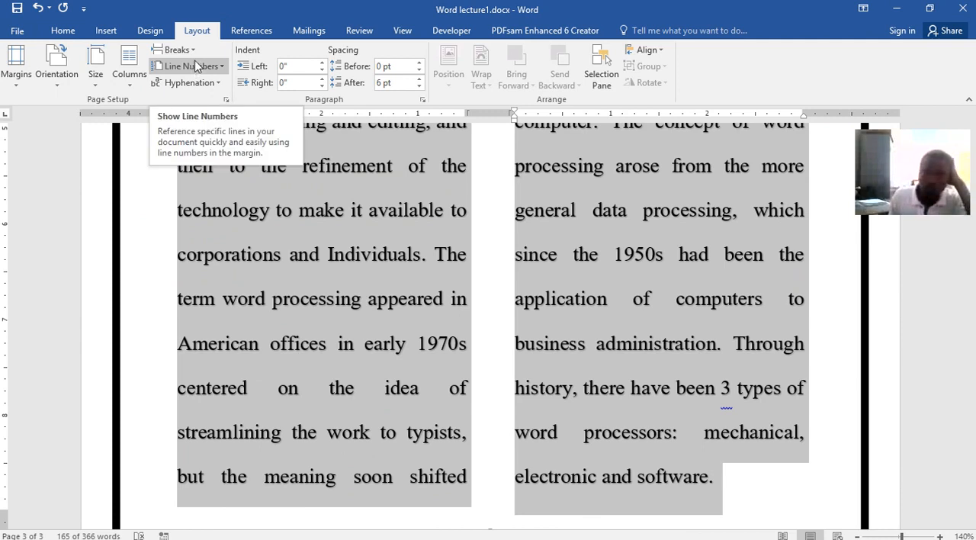
left_click(252, 31)
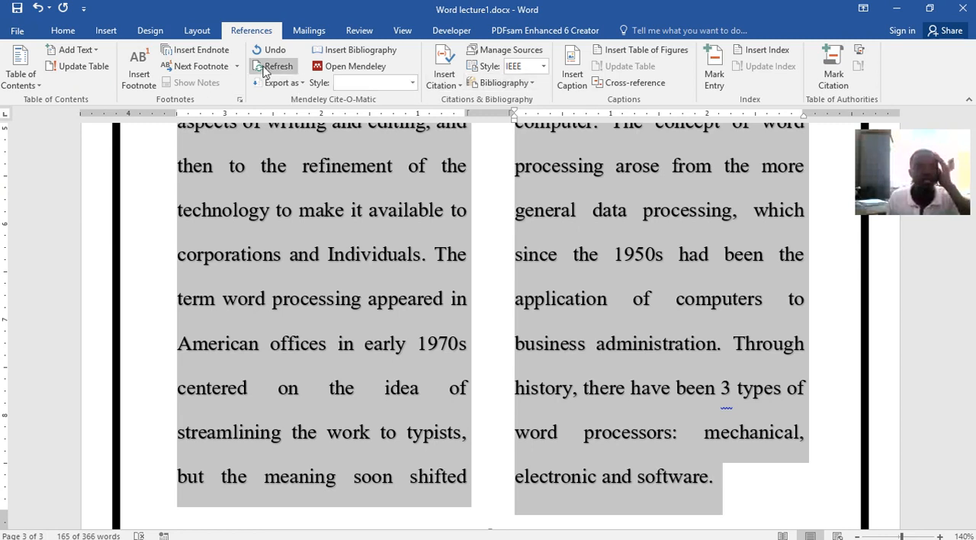
left_click(311, 32)
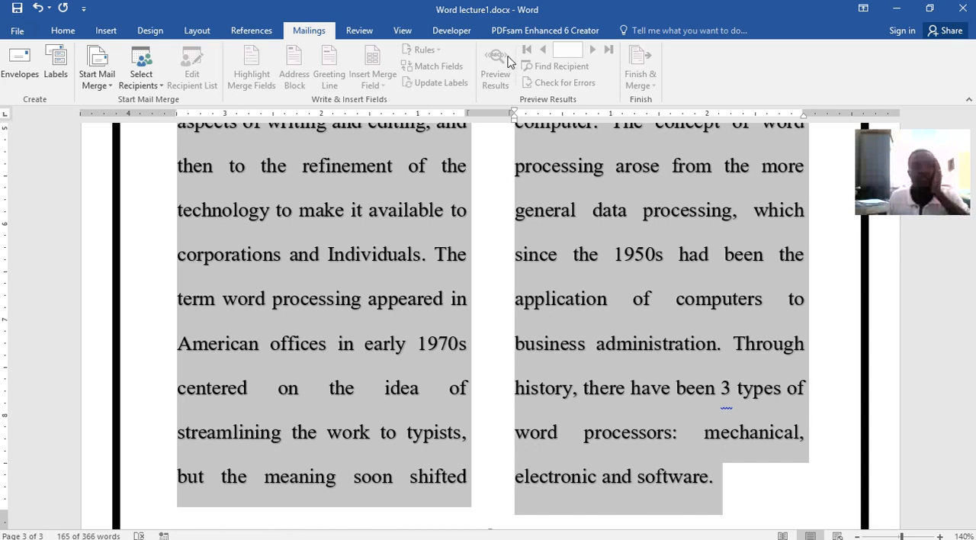
Delete the word "The" before "term word processing" as a tracked change and display all markup
left_click(359, 30)
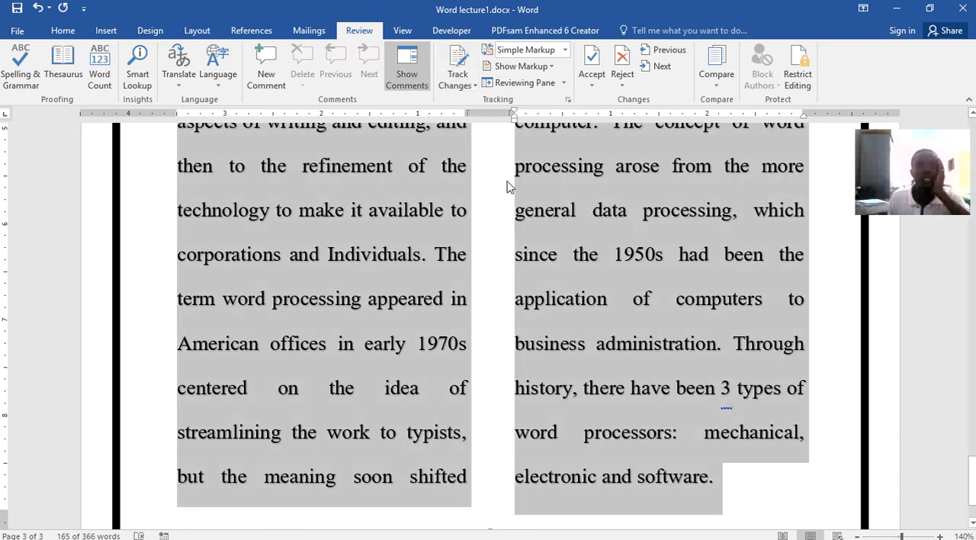
left_click(504, 188)
left_click(457, 76)
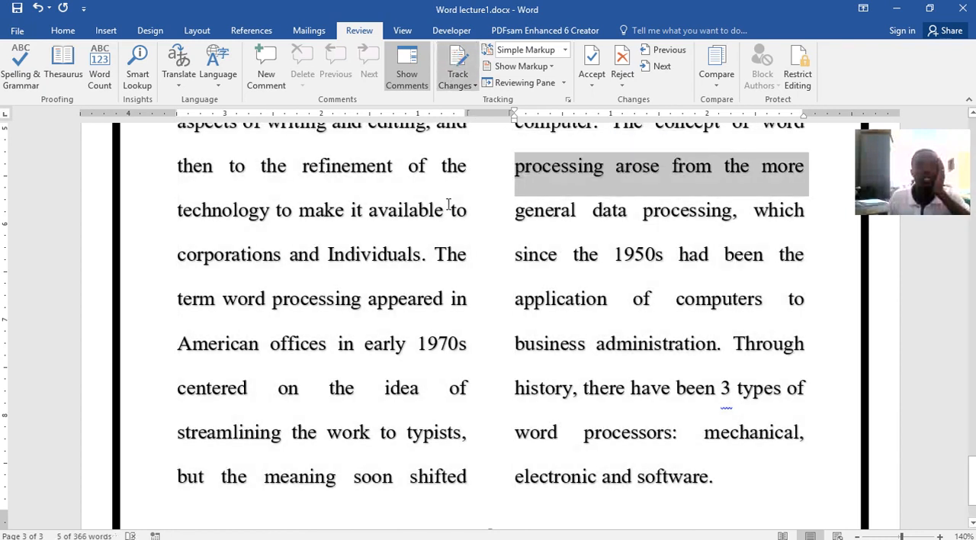
double_click(466, 254)
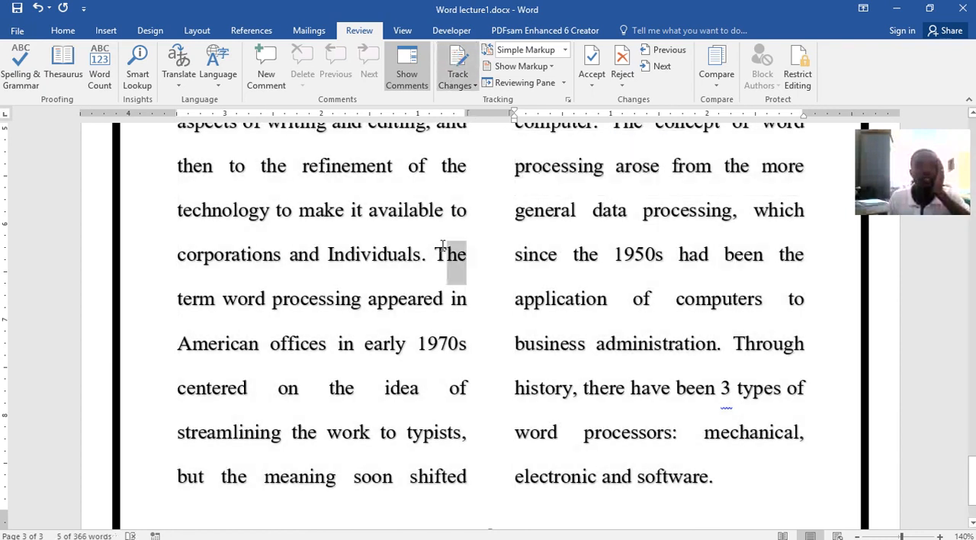
key("Delete")
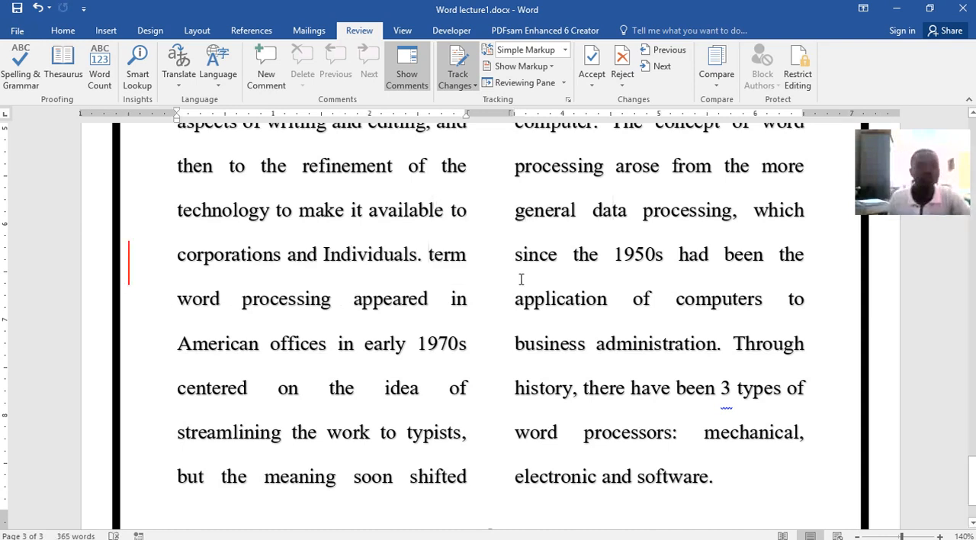
left_click(128, 264)
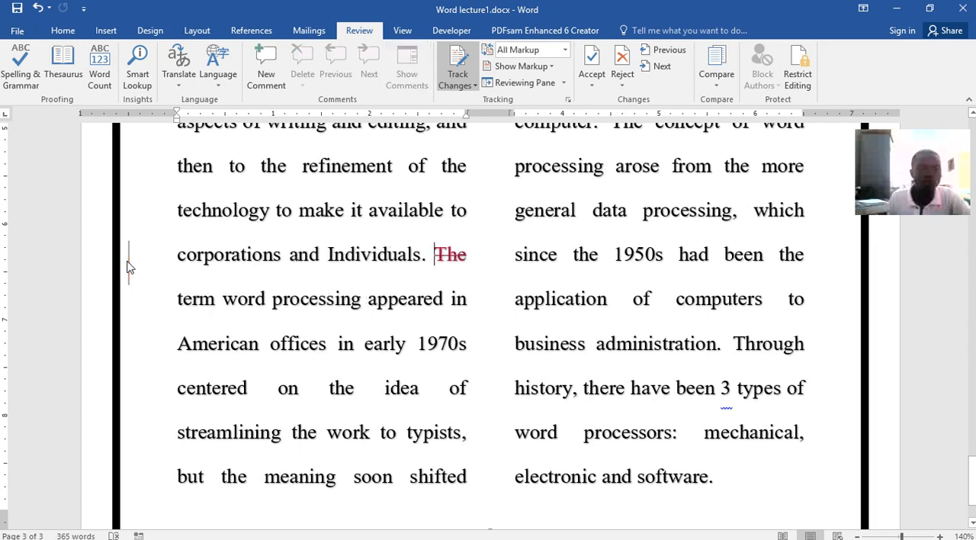
Reject the tracked deletion of "The" and undo the rejection
left_click(434, 255)
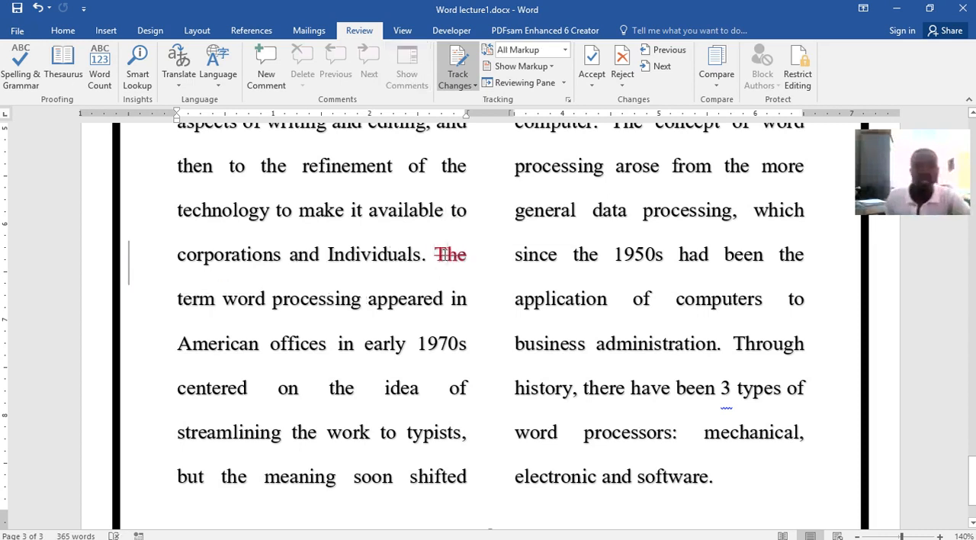
right_click(446, 257)
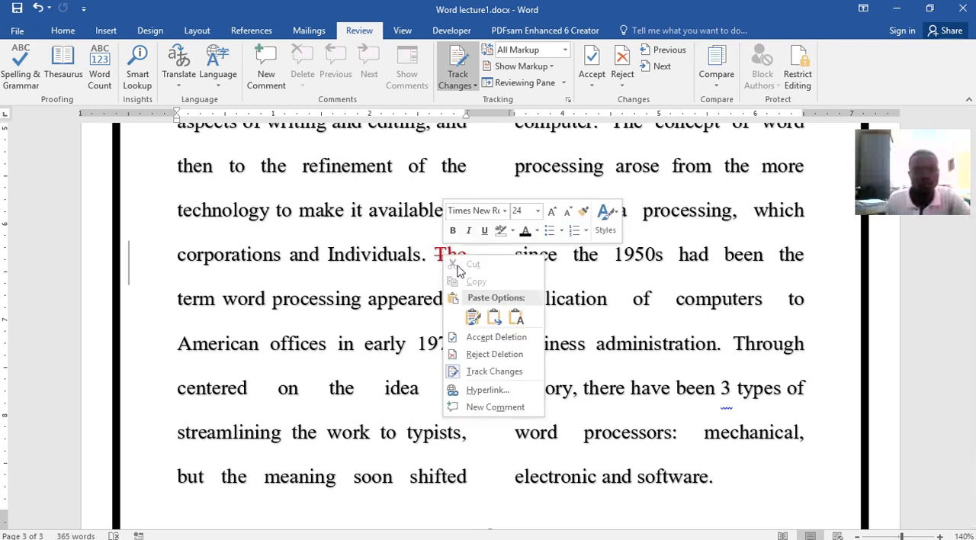
left_click(494, 353)
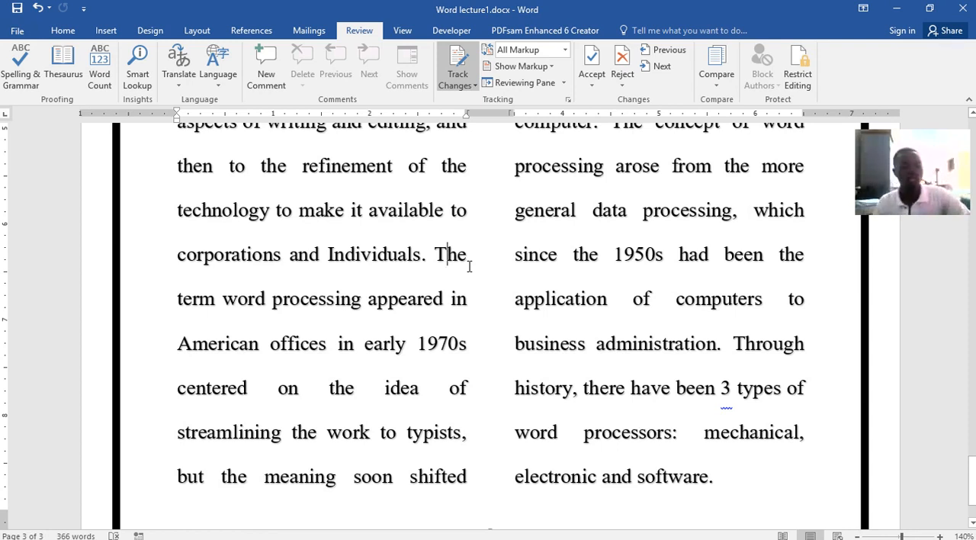
key("ctrl+z")
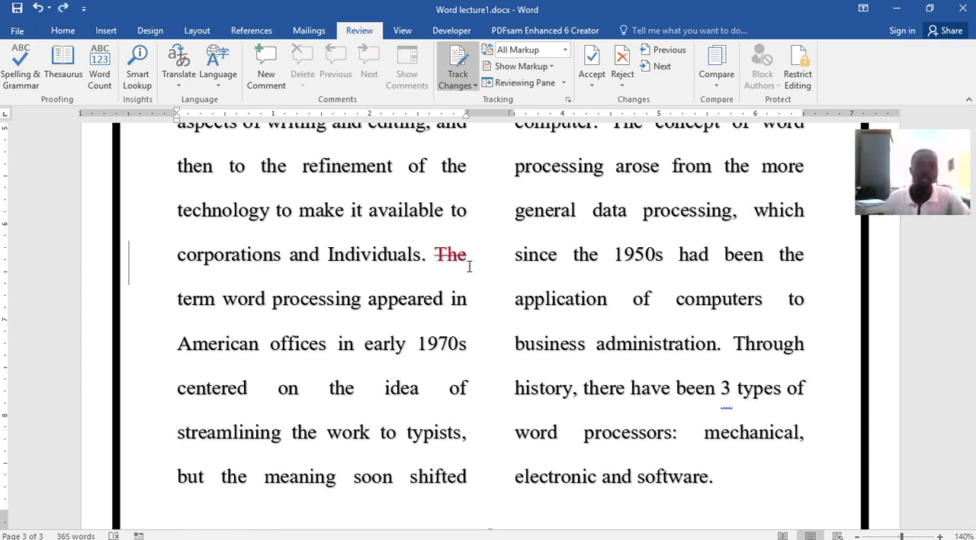
Accept the tracked deletion of "The" before "term word processing"
right_click(450, 254)
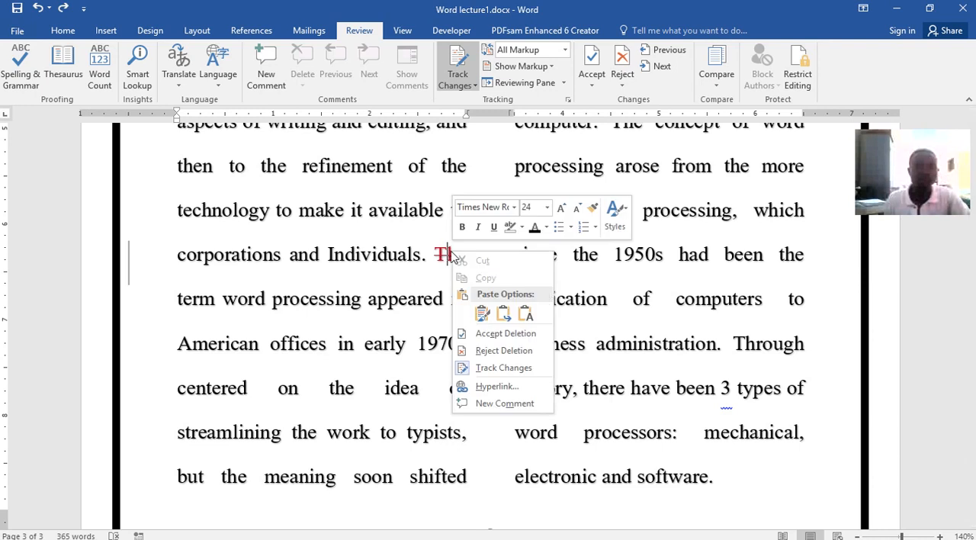
left_click(500, 335)
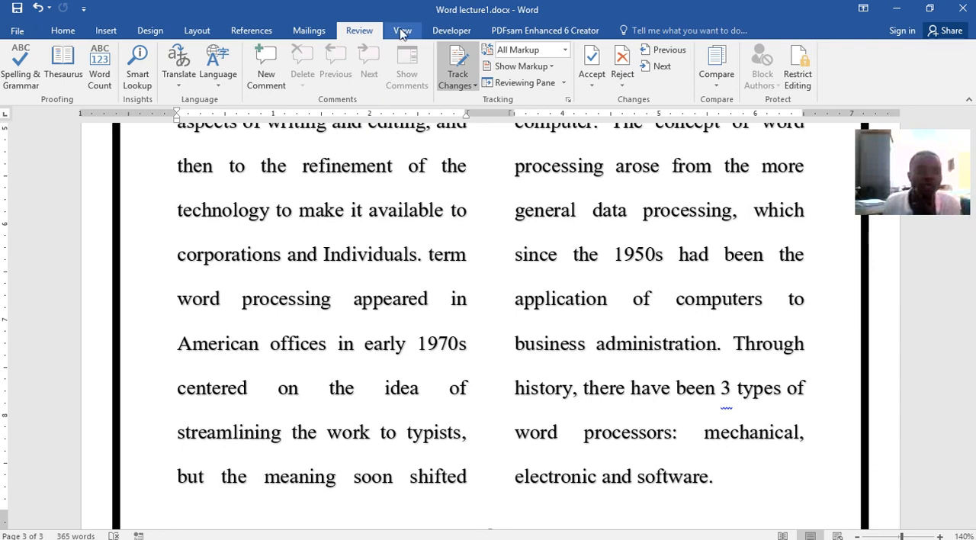
Start the spelling and grammar check and view the word count statistics for the flagged sentence
left_click(20, 61)
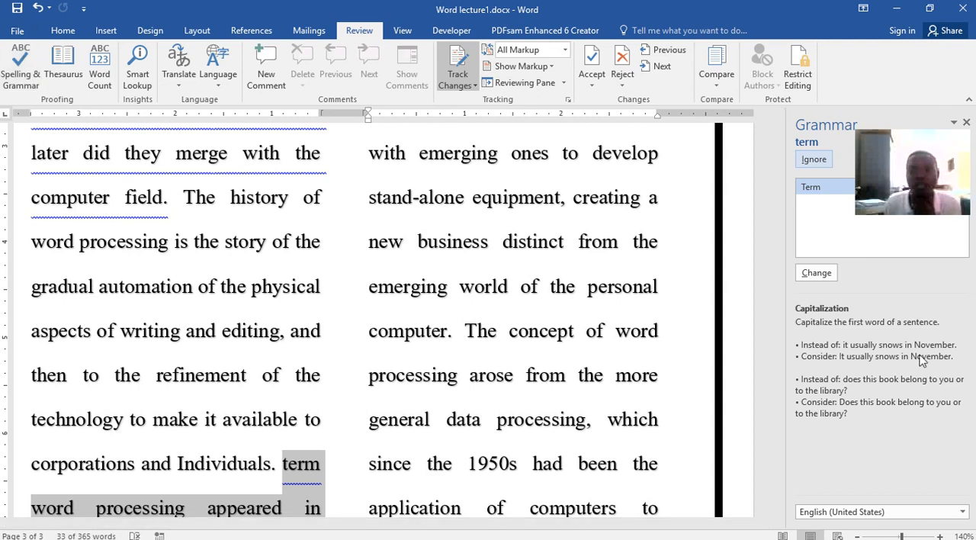
left_click(99, 76)
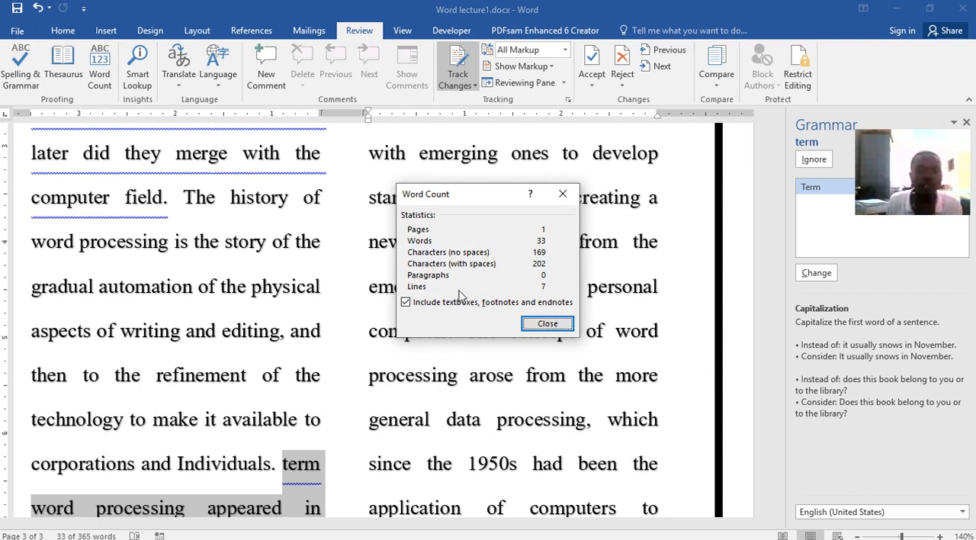
left_click(547, 324)
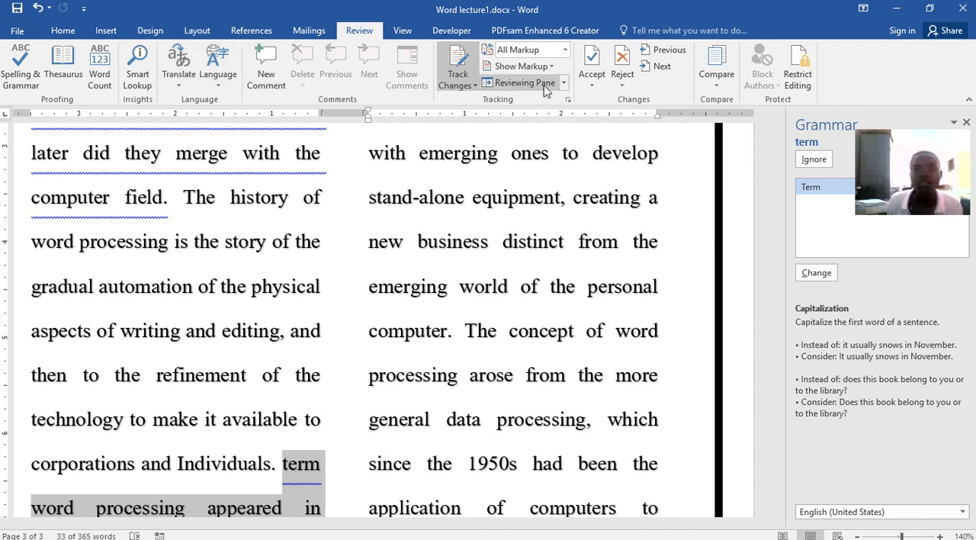
Look over the options for accepting and rejecting tracked changes
left_click(593, 85)
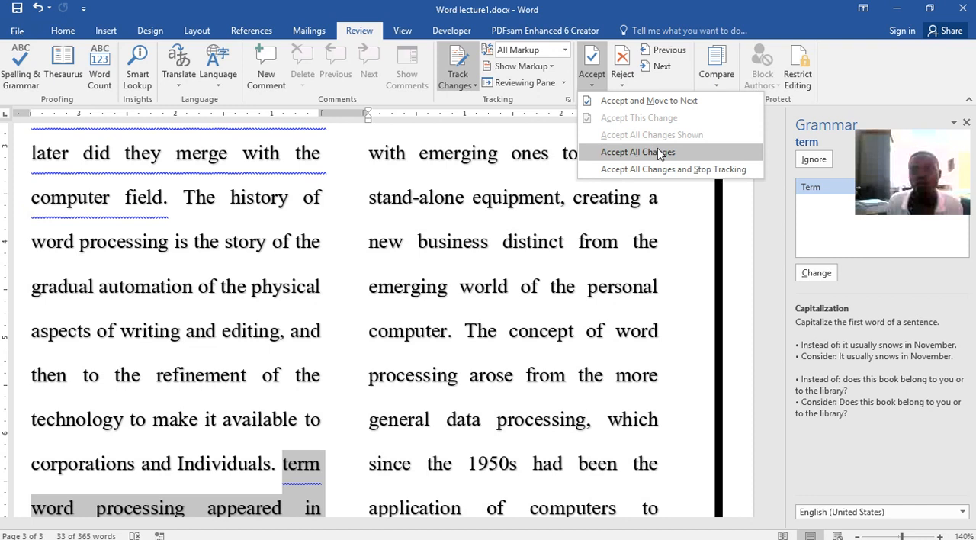
left_click(628, 83)
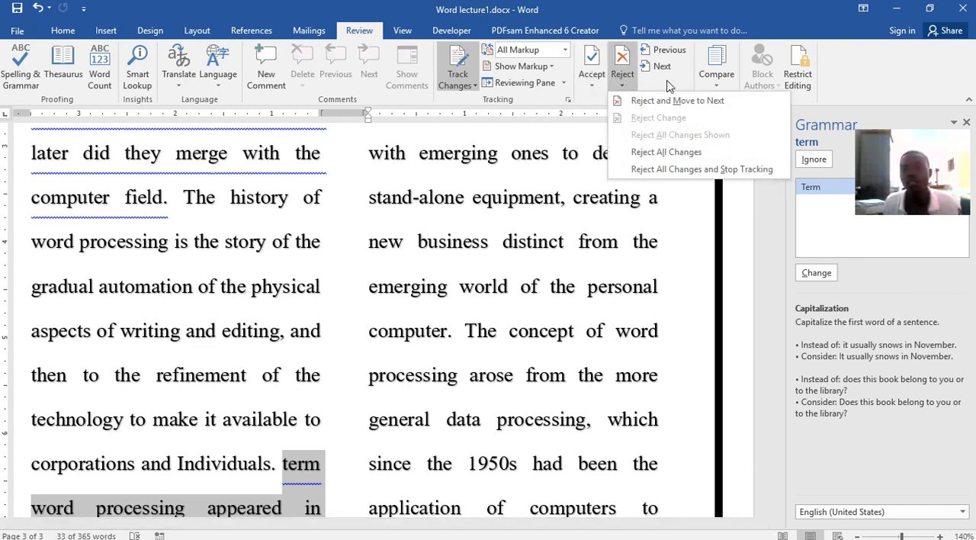
left_click(489, 257)
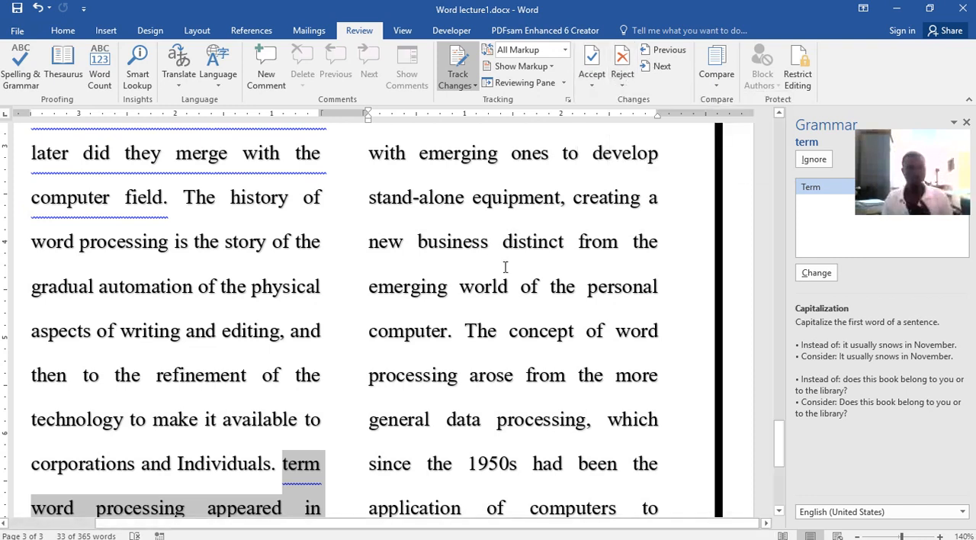
View the document in Read Mode and return to editing it
left_click(403, 30)
left_click(15, 69)
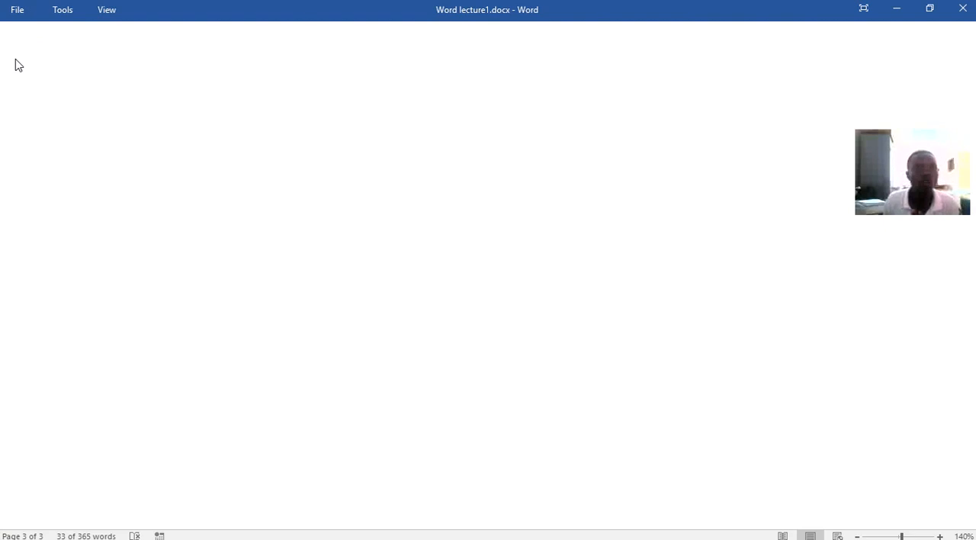
left_click(112, 10)
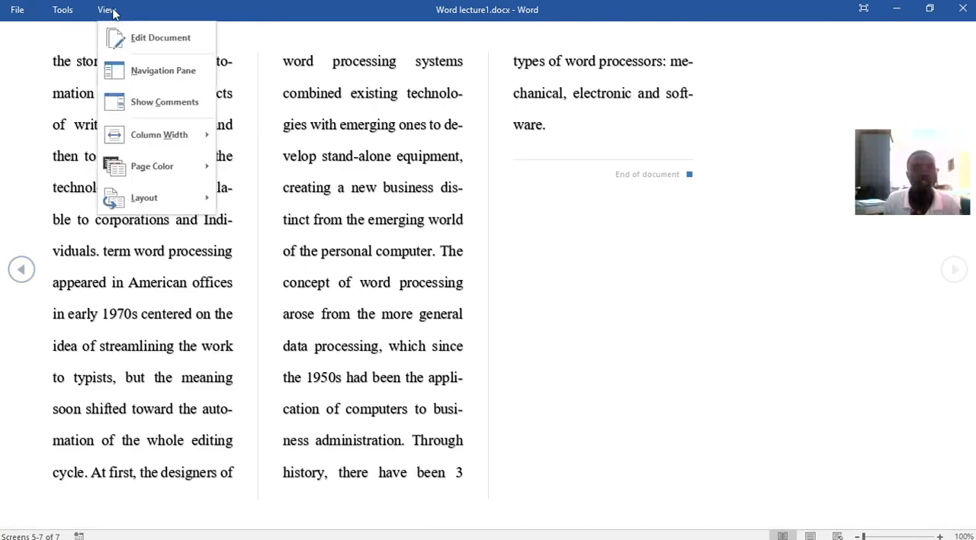
left_click(132, 48)
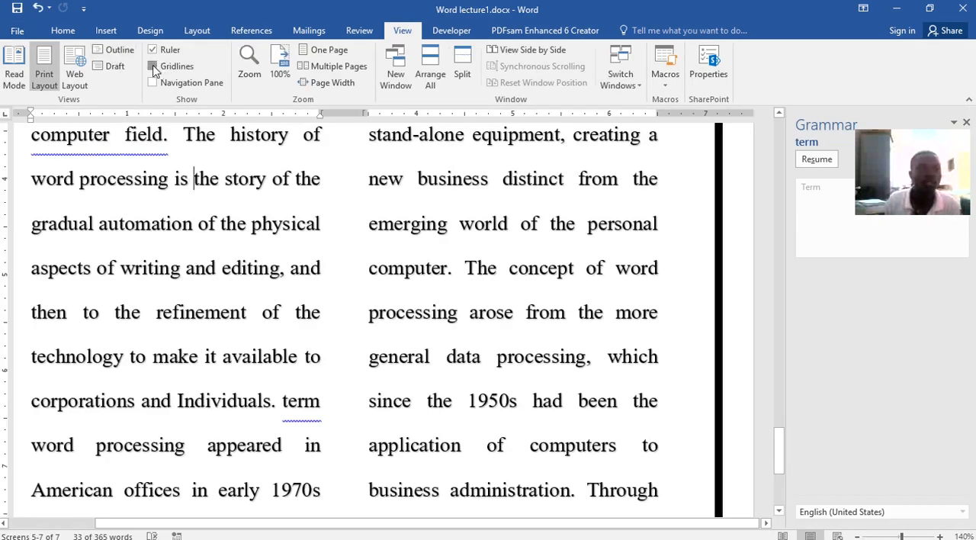
Show the gridlines and the Navigation pane and hide both again
left_click(154, 67)
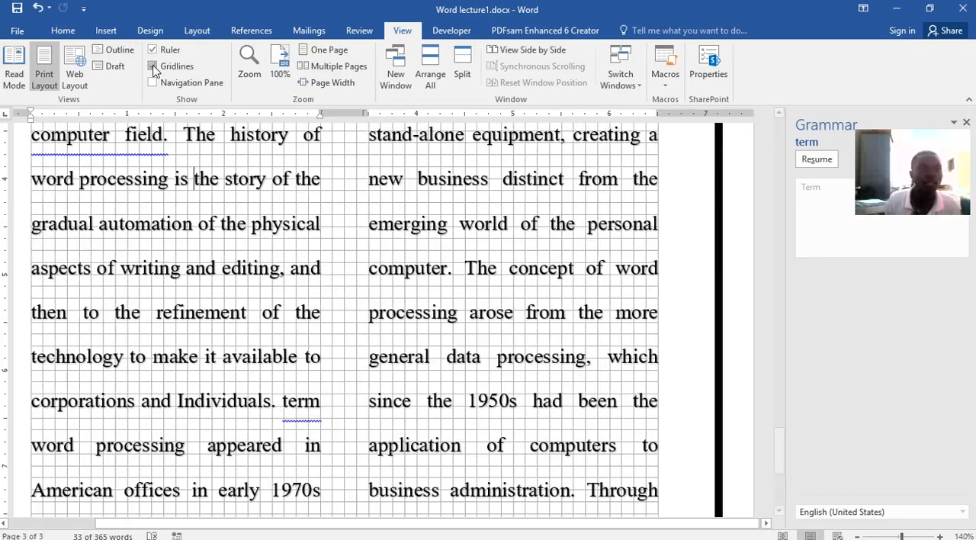
left_click(152, 82)
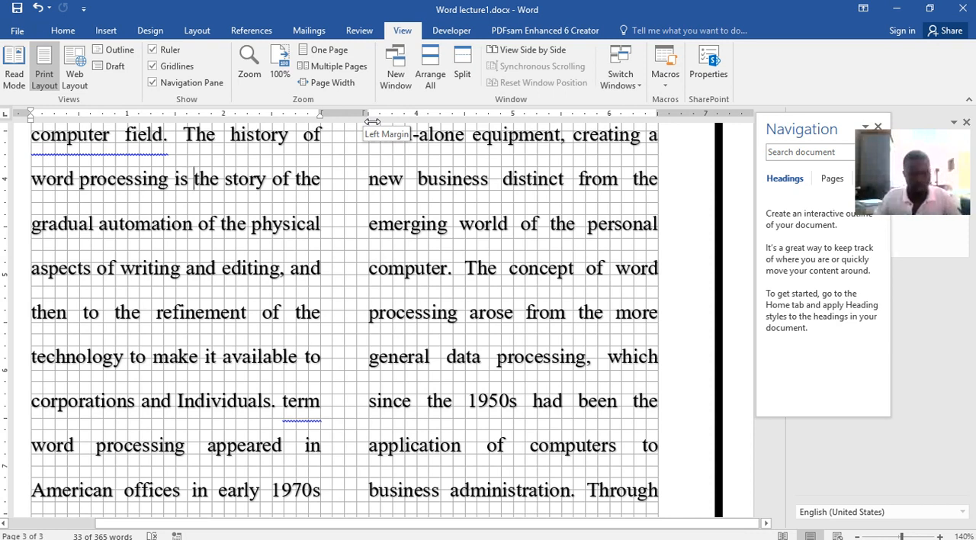
left_click(154, 80)
left_click(152, 66)
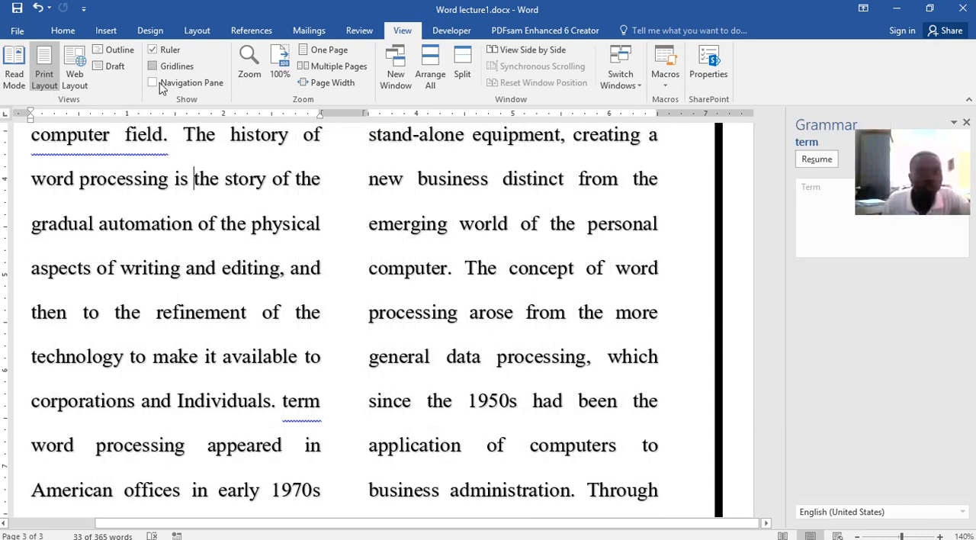
Save the document and review the end of page 3
scroll(599, 277, "up", 3)
scroll(599, 278, "up", 3)
left_click(17, 9)
scroll(662, 308, "down", 3)
scroll(663, 308, "down", 7)
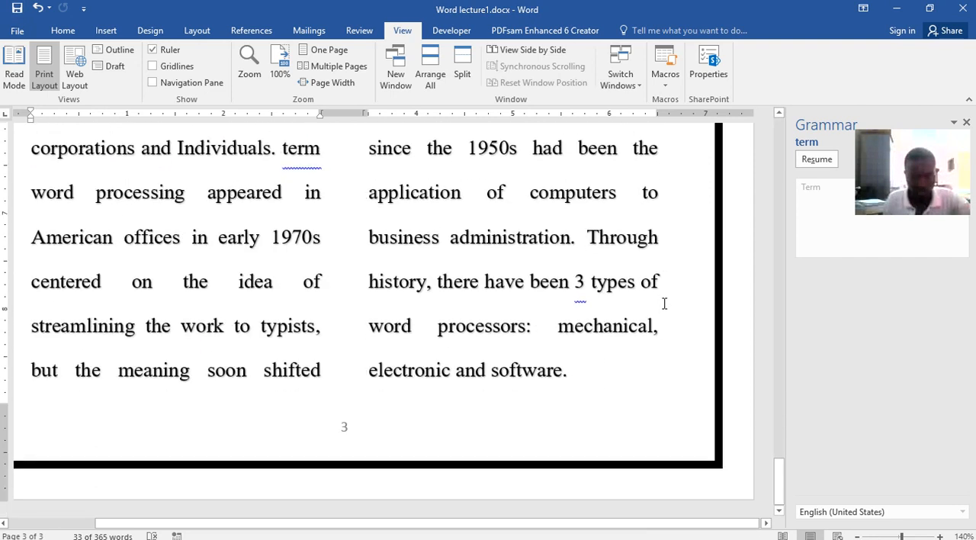
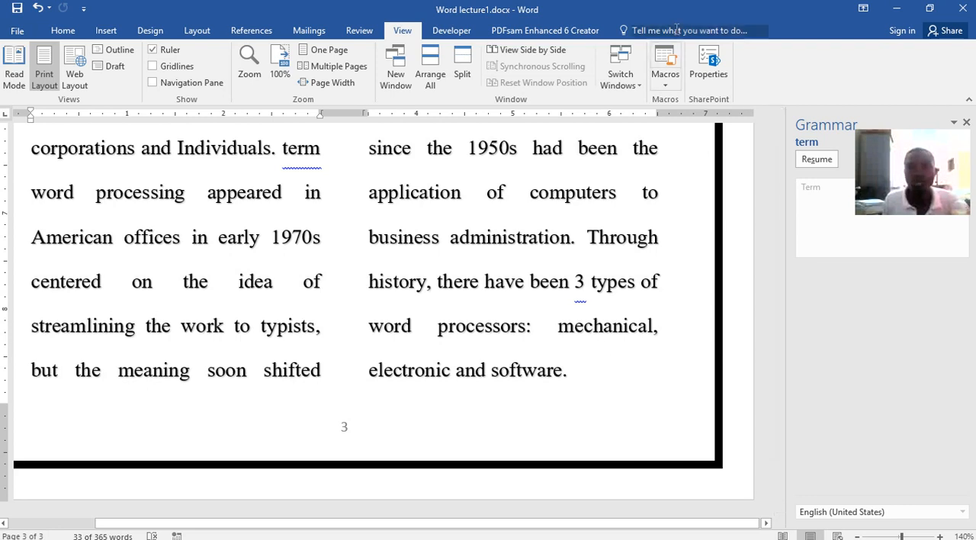
Shrink the Word lecture1.docx window and move the browser and folder windows behind it out of the way
left_click_drag(681, 8, 681, 99)
left_click_drag(856, 12, 0, 48)
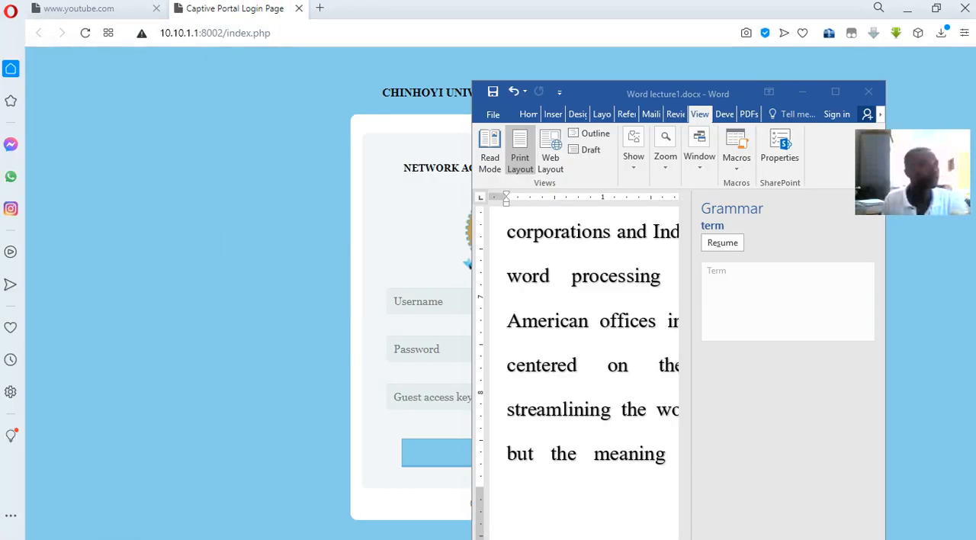
double_click(584, 7)
left_click_drag(53, 109, 0, 99)
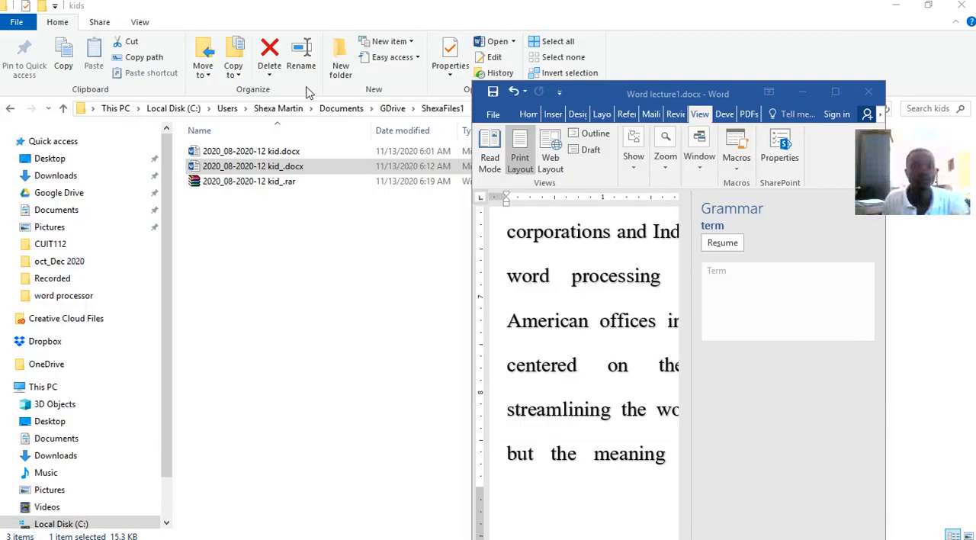
left_click_drag(585, 9, 0, 159)
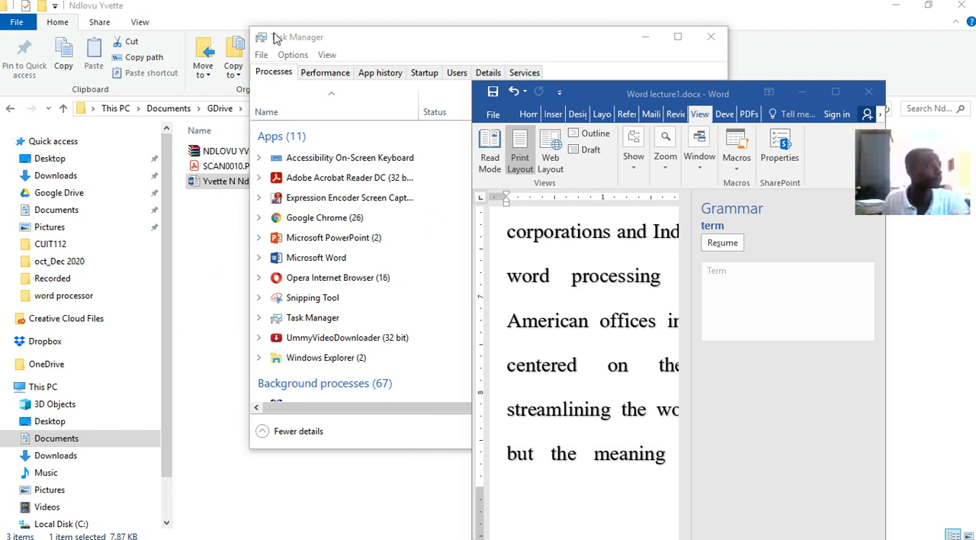
left_click_drag(460, 10, 89, 60)
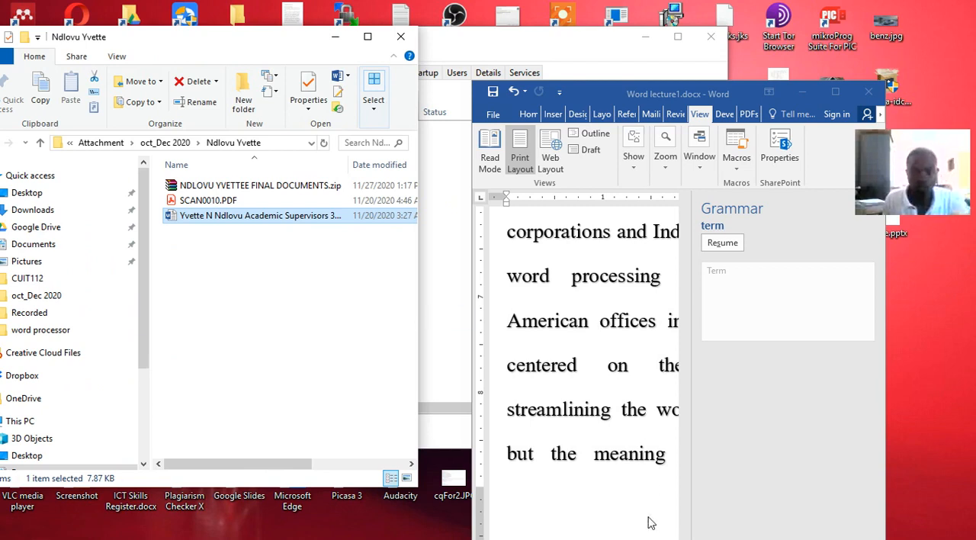
Switch to the open document Word lecture.docx and go to its cover page
mouse_move(596, 531)
left_click(500, 531)
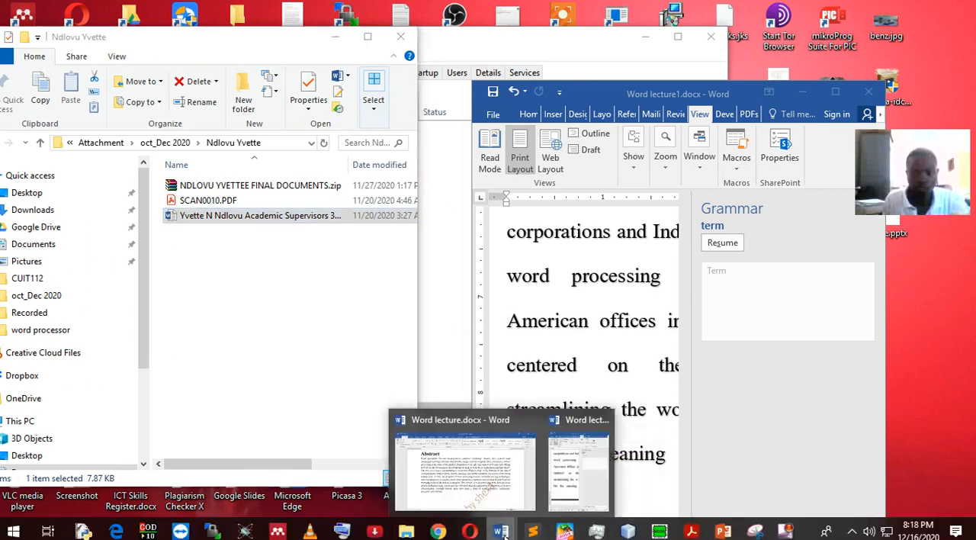
left_click(485, 491)
scroll(447, 298, "up", 15)
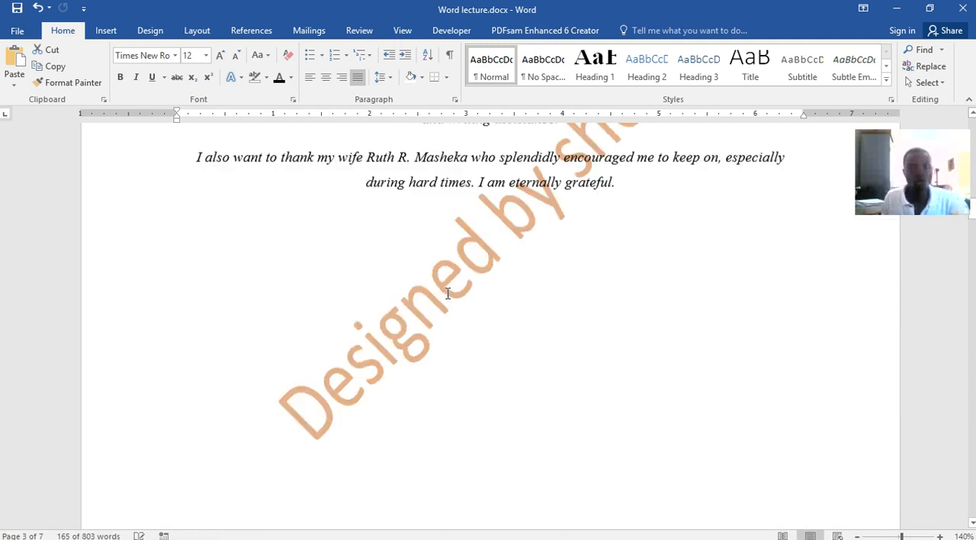
scroll(446, 298, "up", 15)
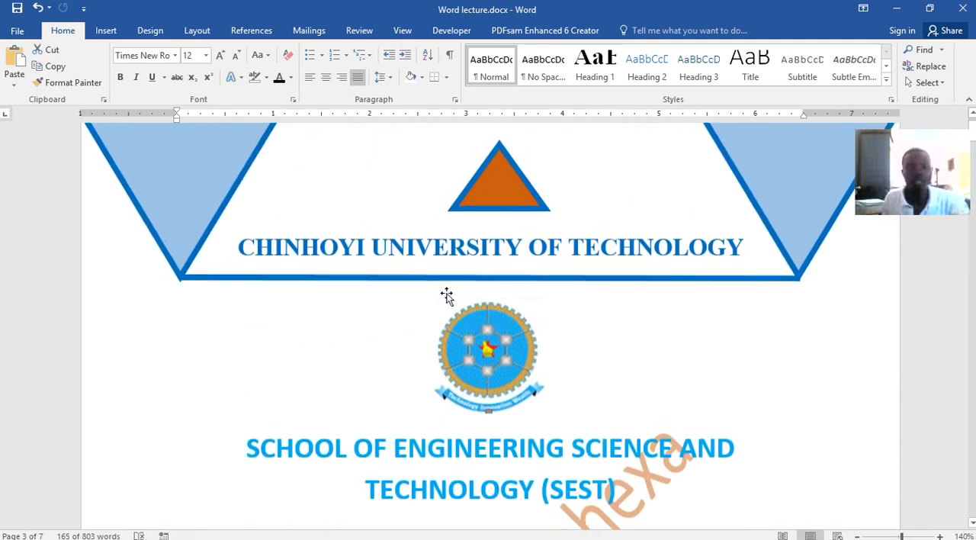
scroll(448, 293, "up", 1)
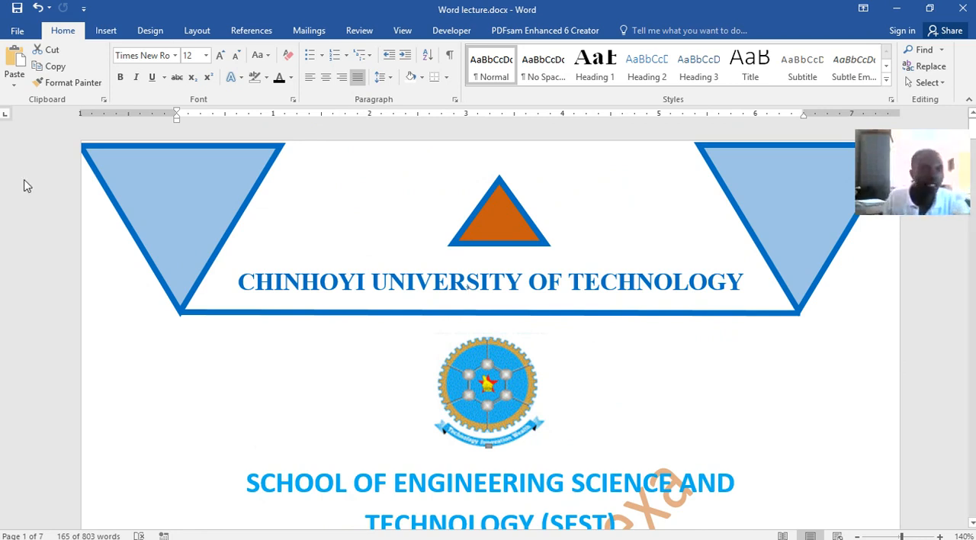
Create a new blank document from Word lecture.docx
left_click(16, 32)
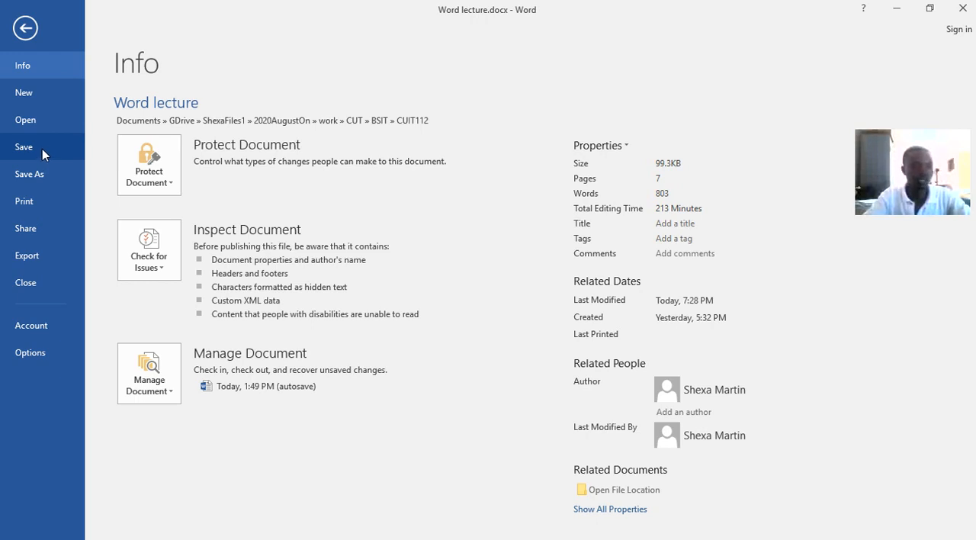
left_click(29, 98)
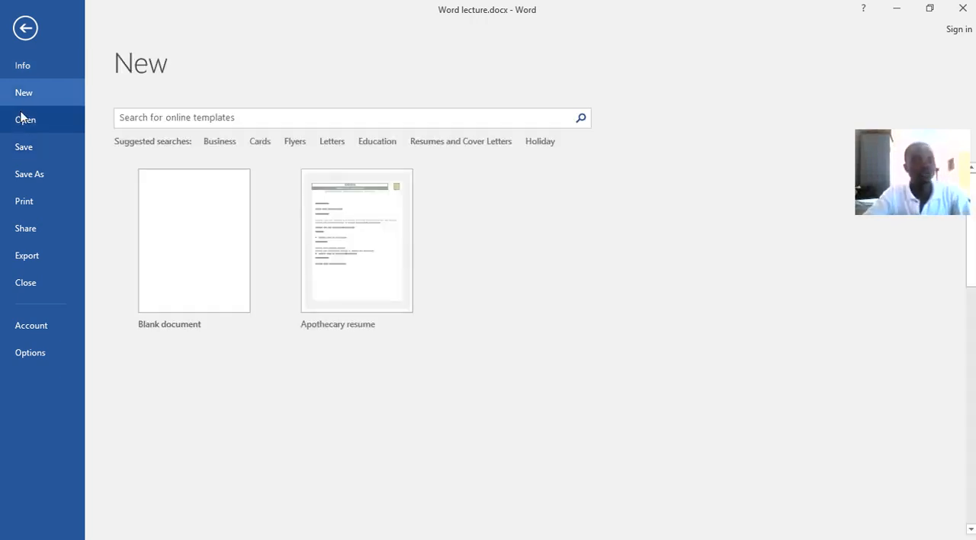
left_click(21, 118)
left_click(23, 94)
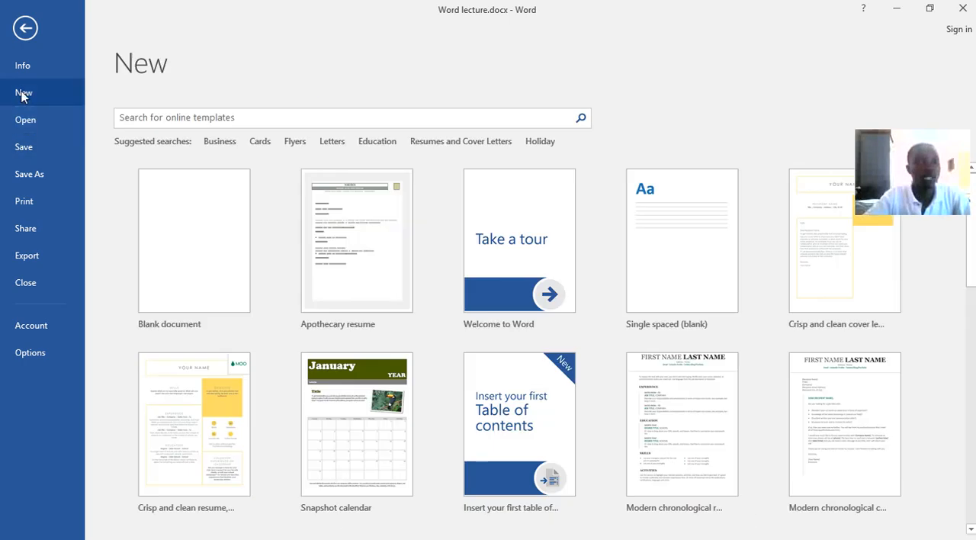
left_click(161, 217)
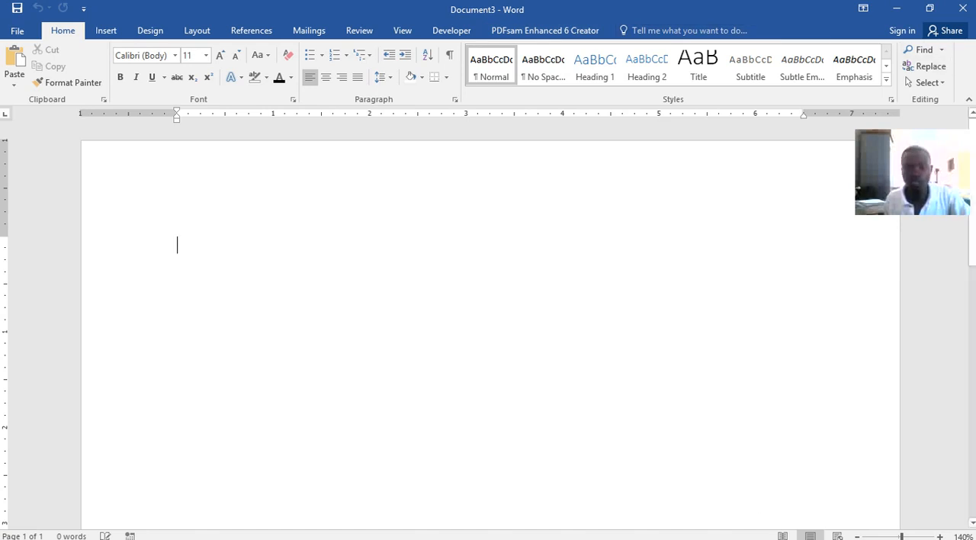
Return to Word lecture.docx and view the annotated ribbon capture in Snipping Tool
mouse_move(680, 532)
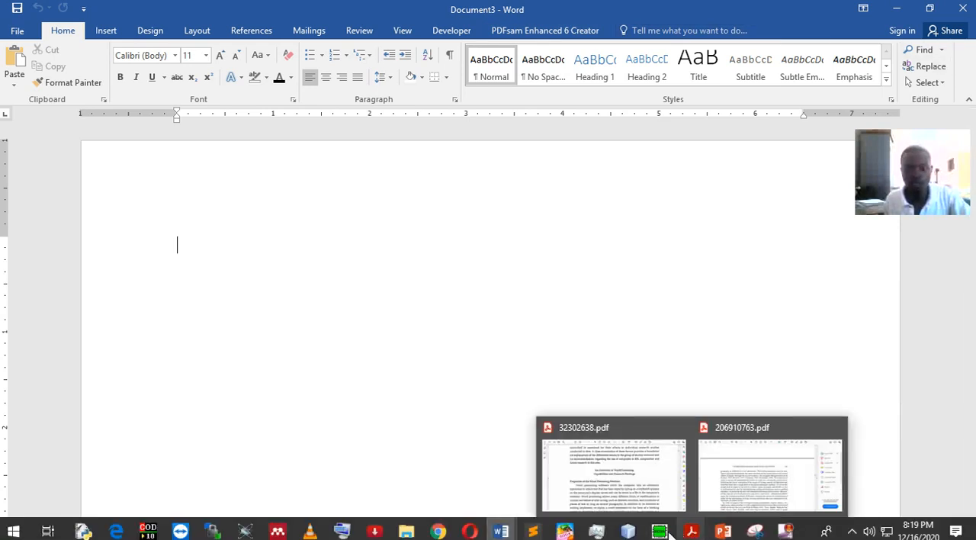
mouse_move(500, 531)
left_click(412, 466)
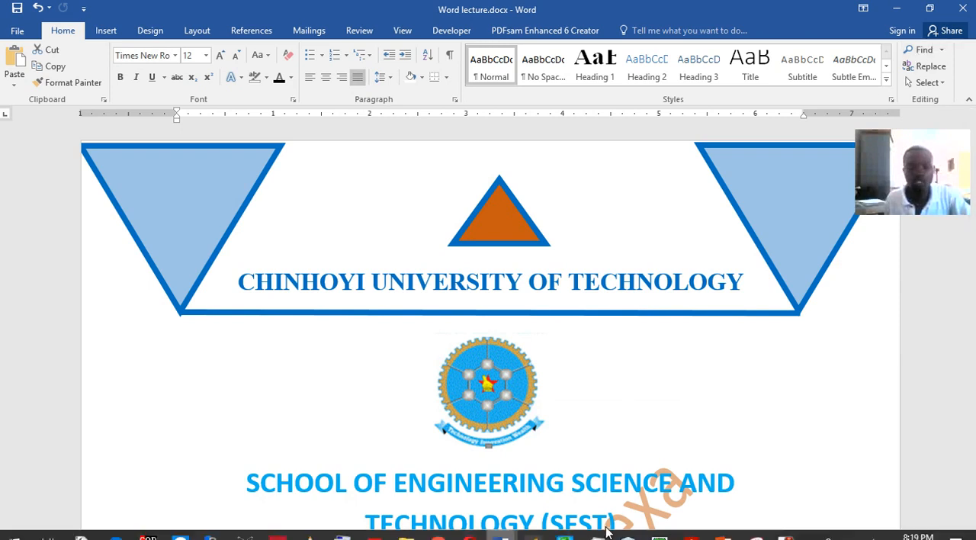
mouse_move(753, 532)
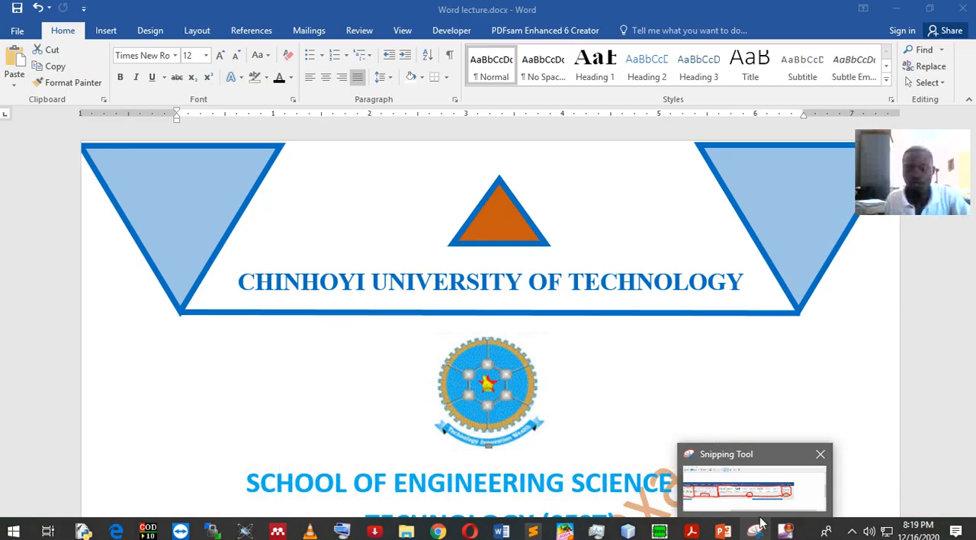
mouse_move(722, 532)
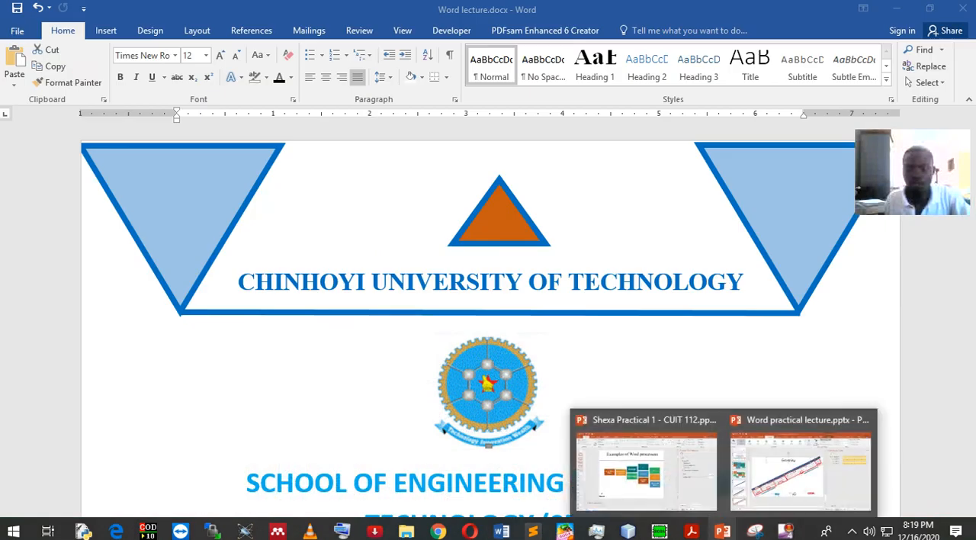
left_click(753, 532)
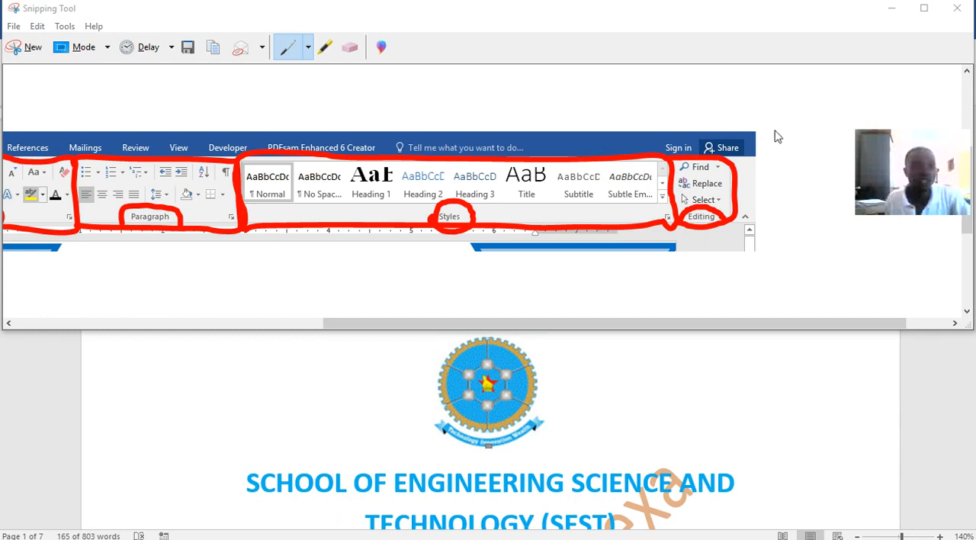
left_click(729, 485)
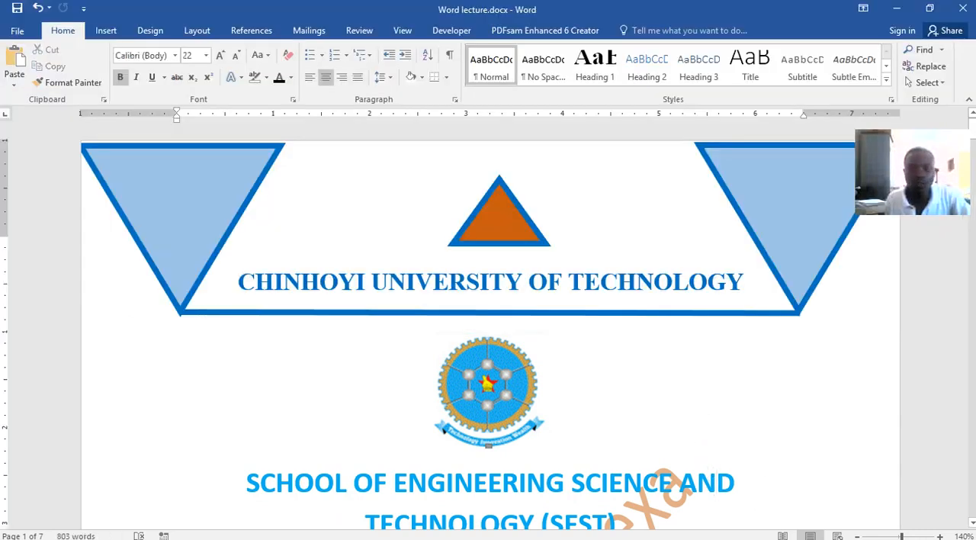
In Task Manager, end the Snipping Tool task and try to end Opera Internet Browser
mouse_move(699, 537)
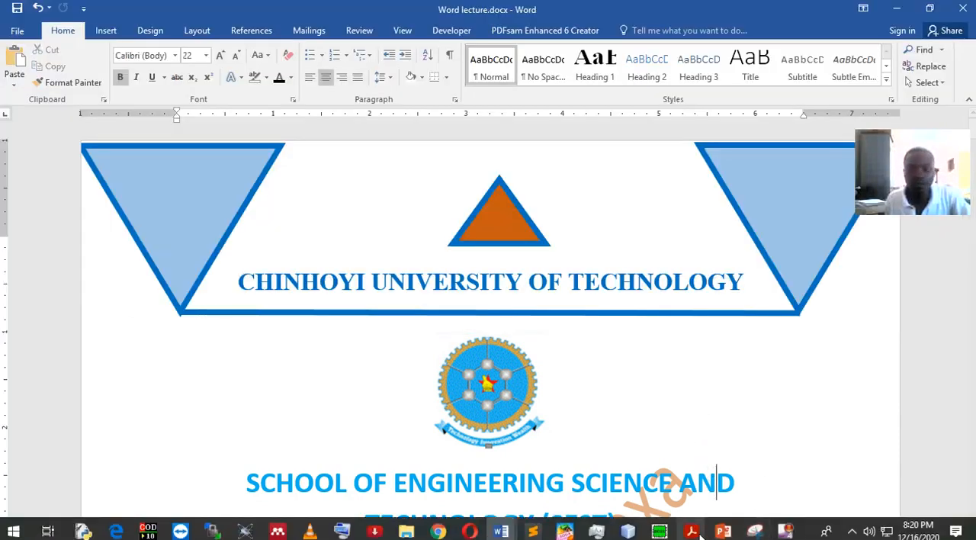
left_click(597, 530)
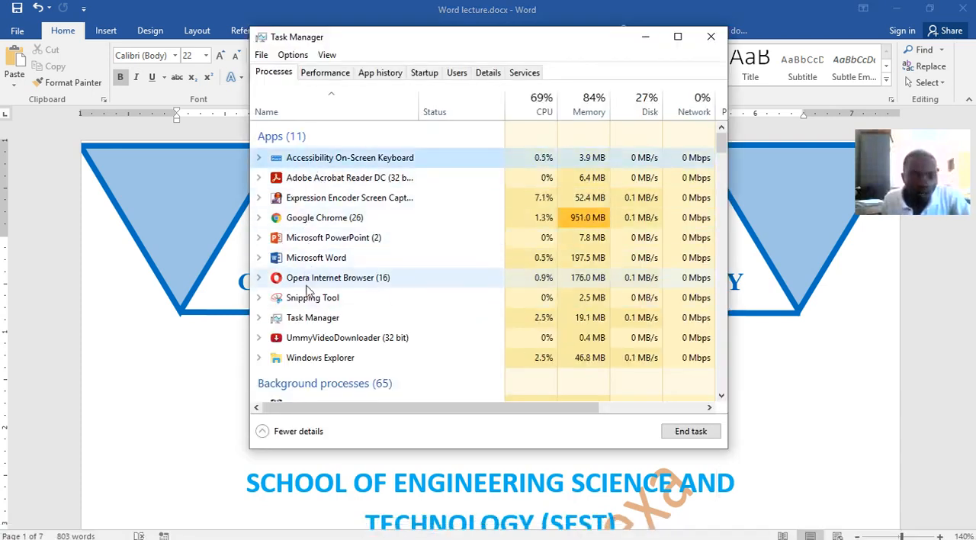
left_click(294, 300)
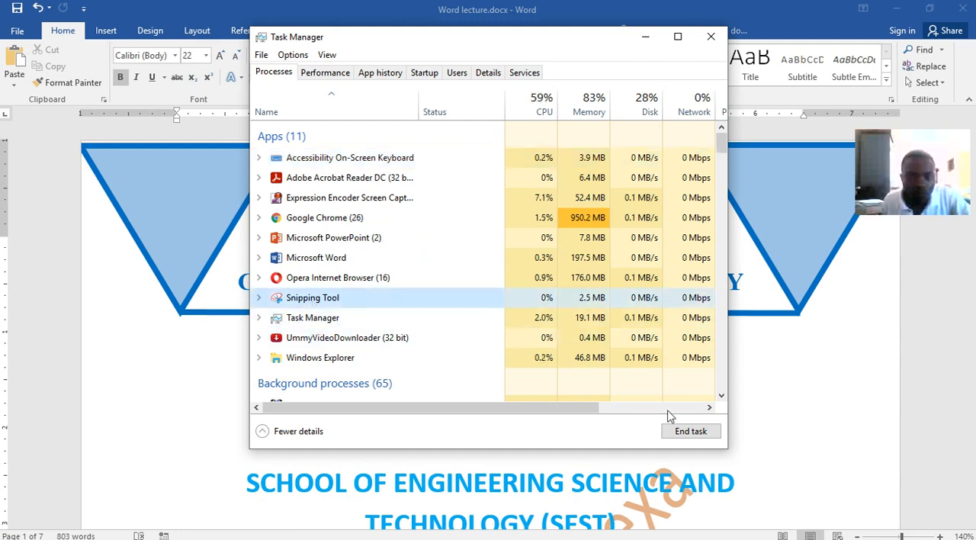
left_click(689, 429)
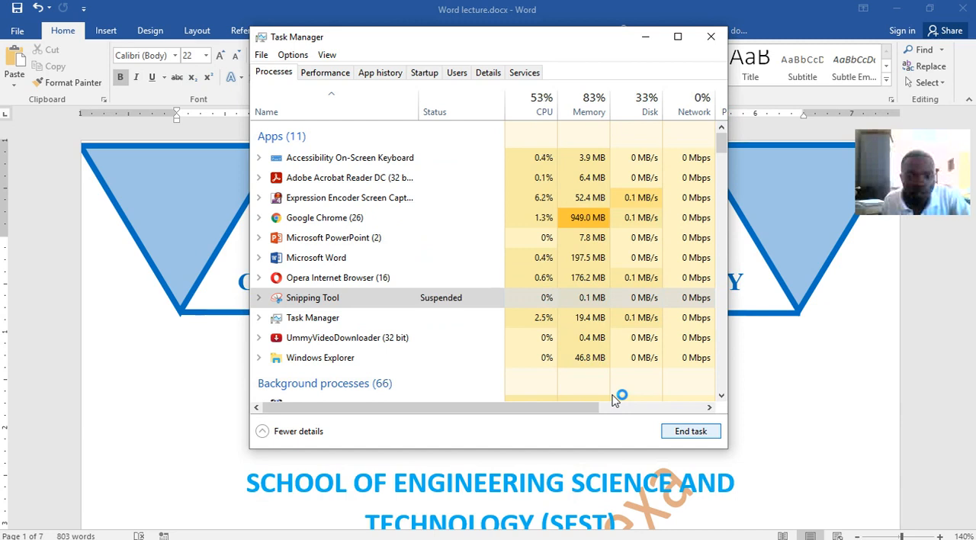
left_click(328, 277)
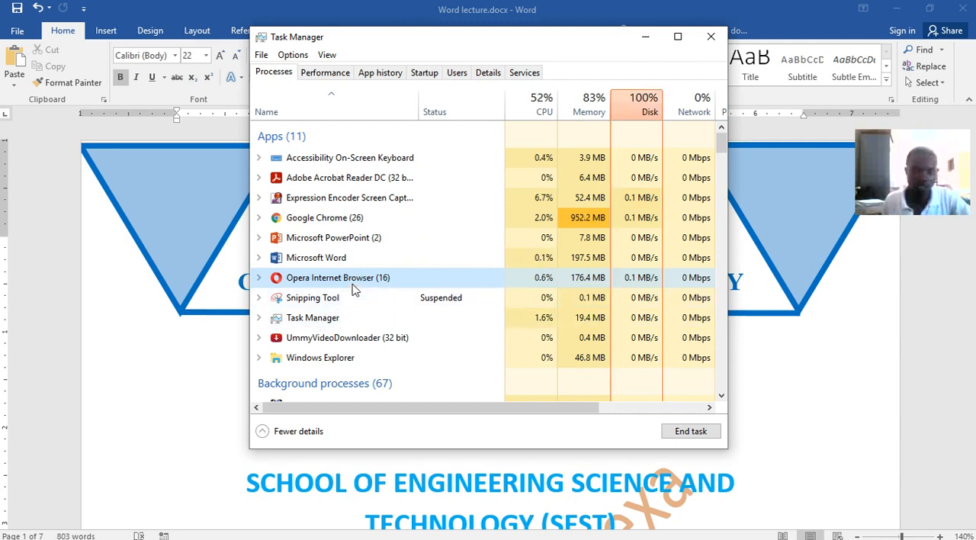
left_click(681, 432)
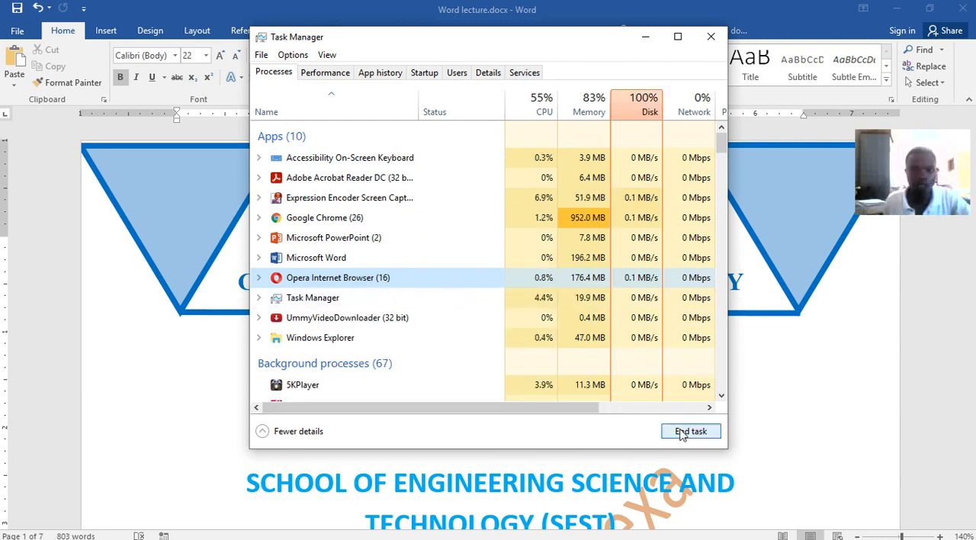
End the Google Chrome task and minimize Task Manager
left_click(328, 263)
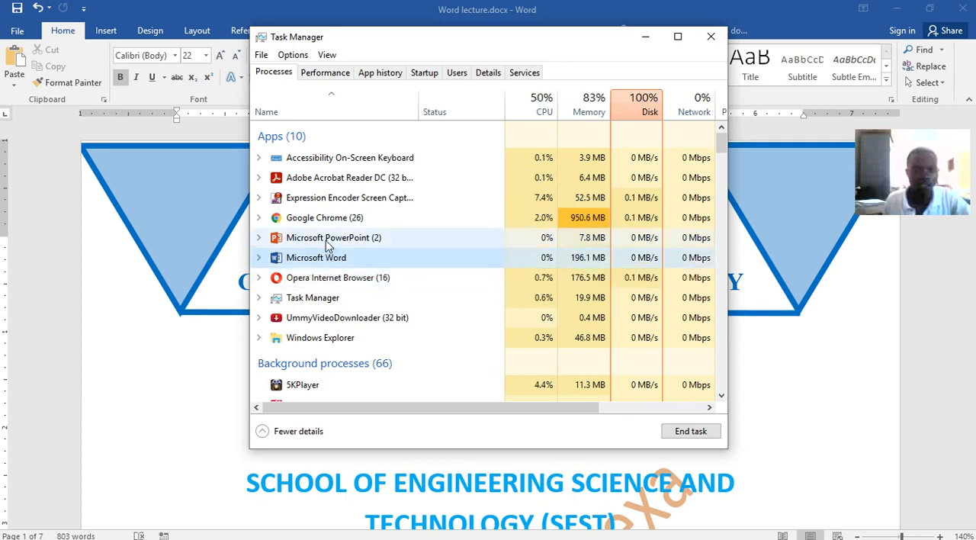
left_click(327, 240)
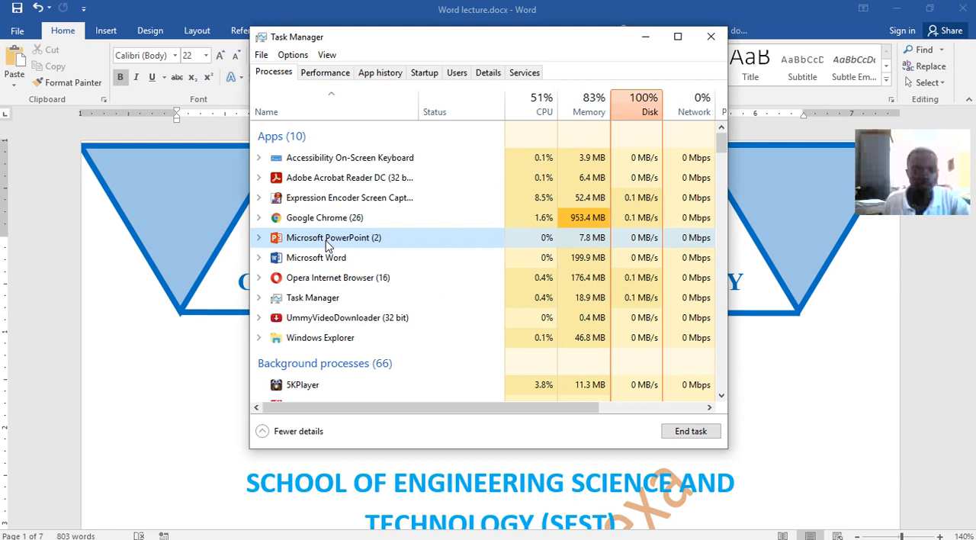
left_click(327, 219)
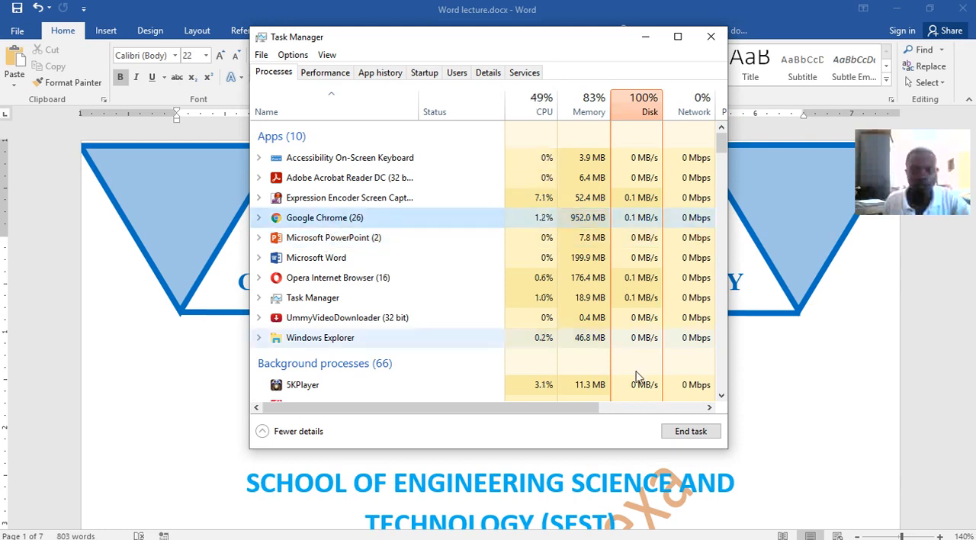
left_click(690, 430)
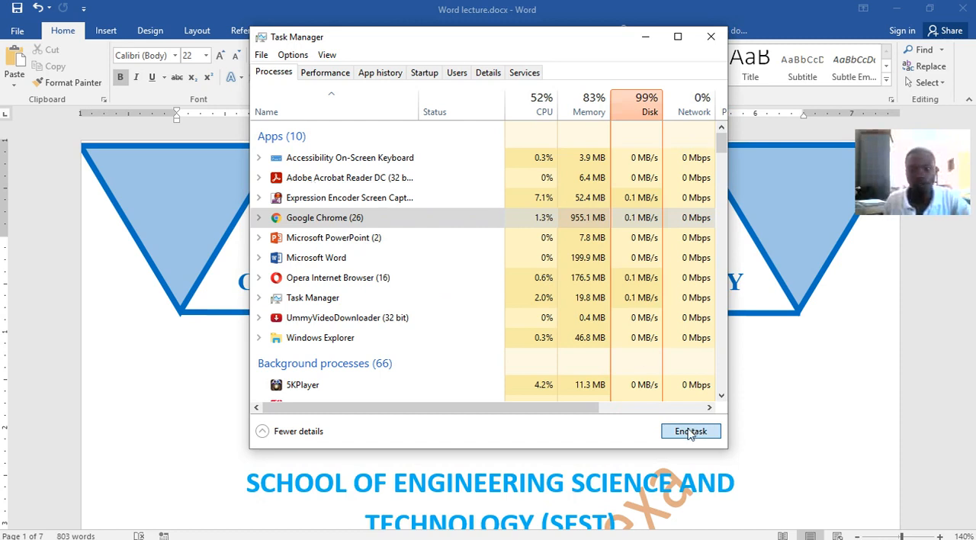
left_click(710, 36)
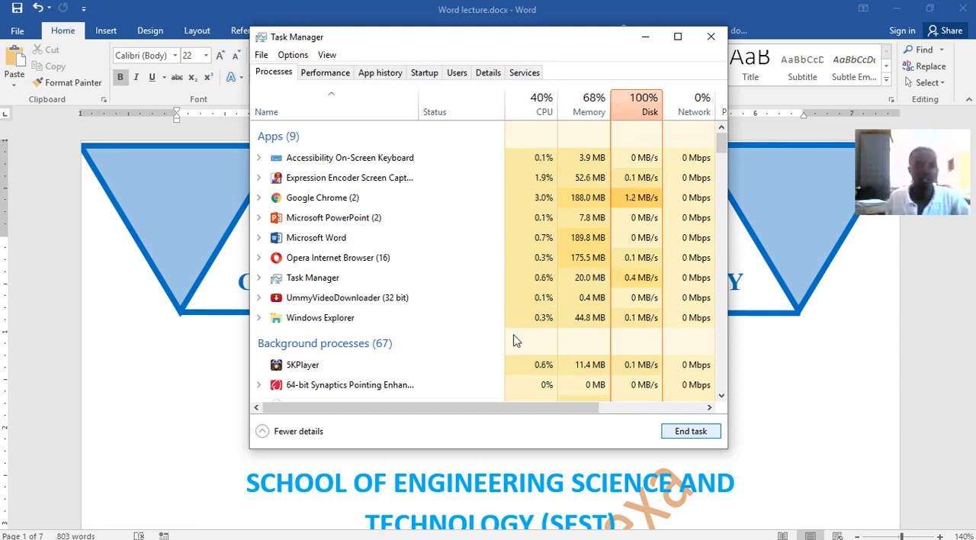
left_click(644, 37)
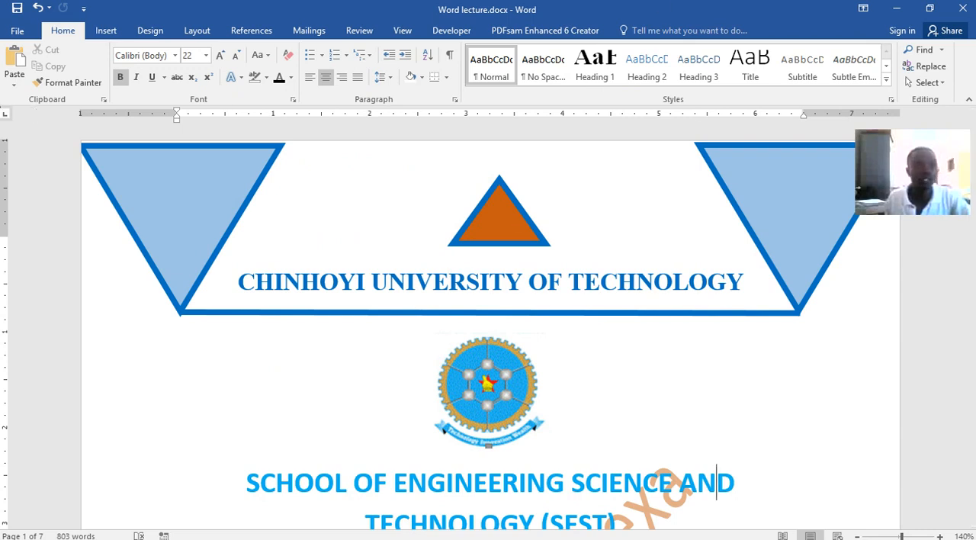
Create another blank document and place it in a smaller window over the cover page of Word lecture.docx
left_click(17, 34)
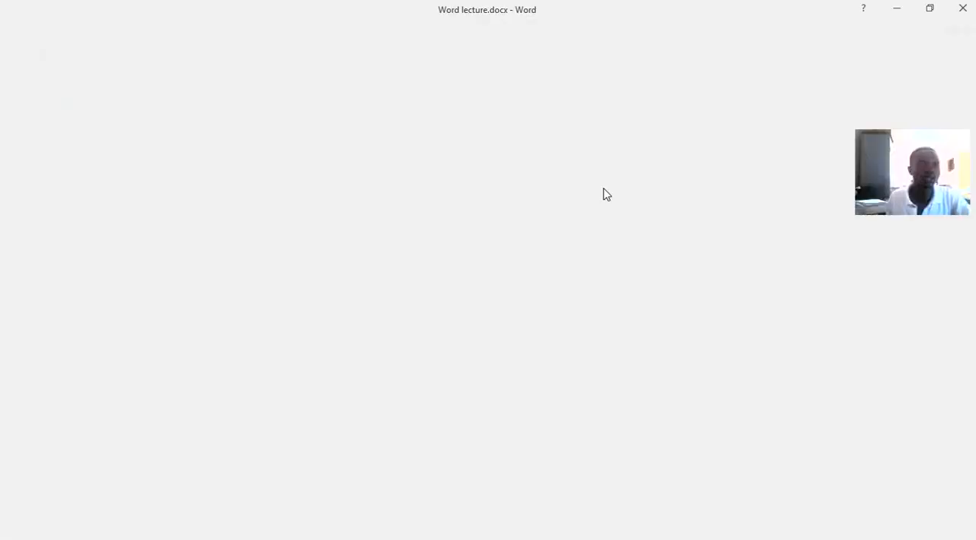
key("Escape")
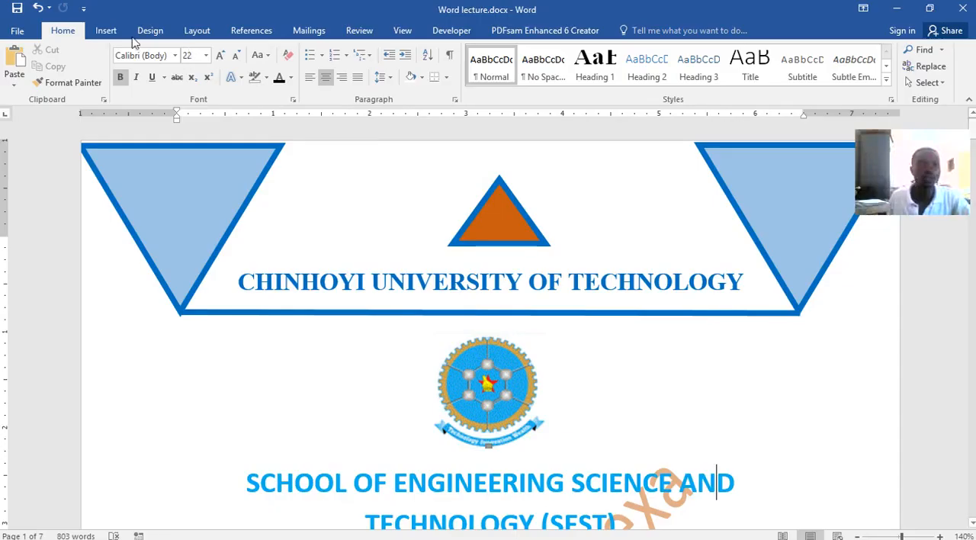
left_click(16, 33)
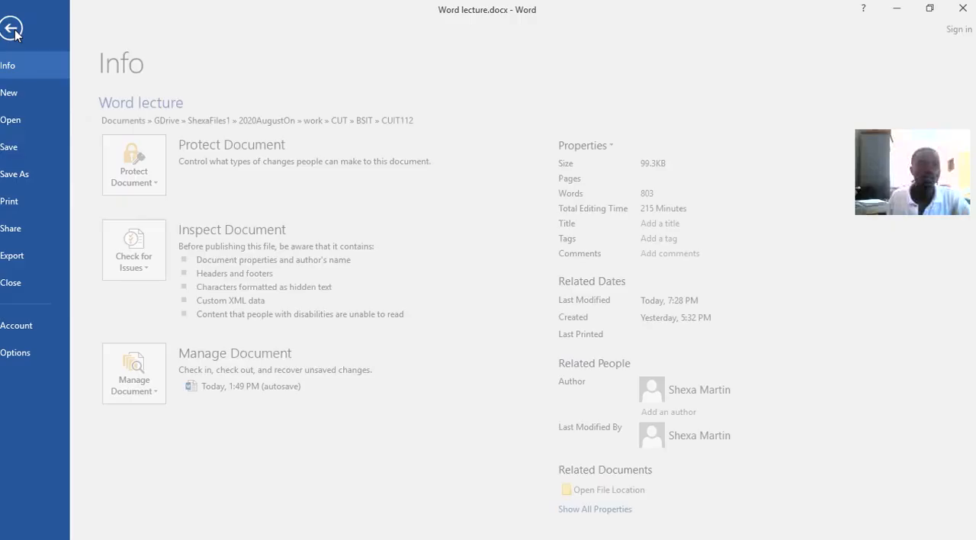
left_click(23, 93)
left_click(149, 208)
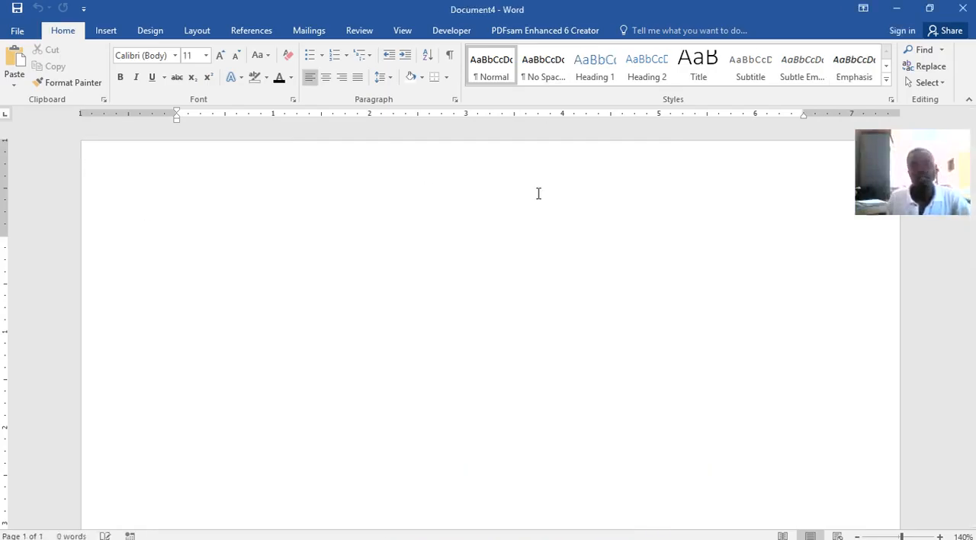
left_click_drag(296, 9, 477, 356)
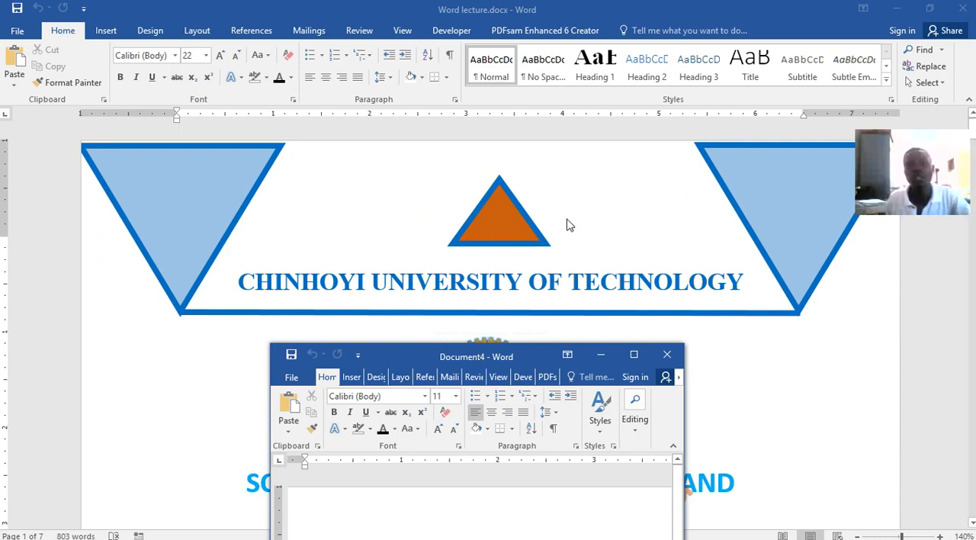
Maximize Document4, draw a triangle about 1.78" high and 2.78" wide, and place it upside down in the page's upper-left corner
left_click_drag(487, 354, 475, 2)
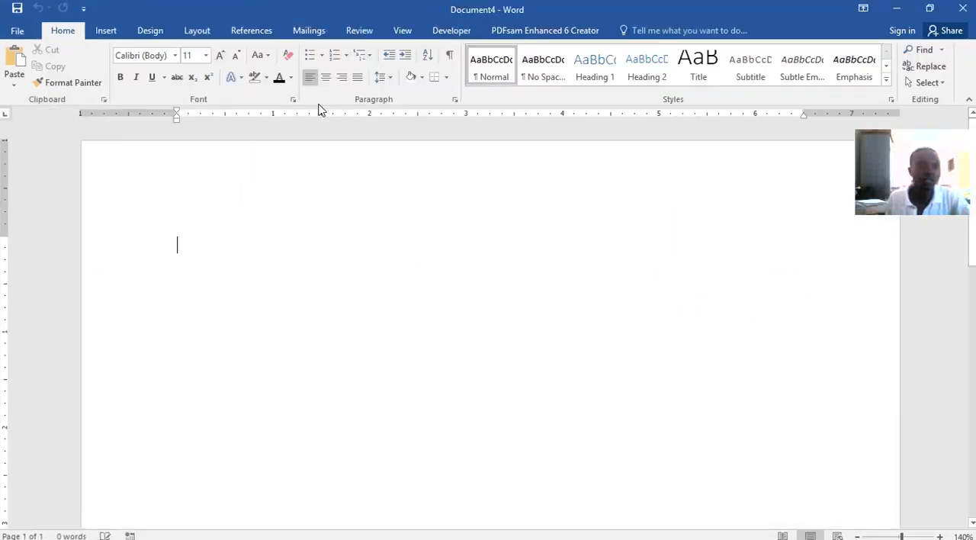
left_click(106, 30)
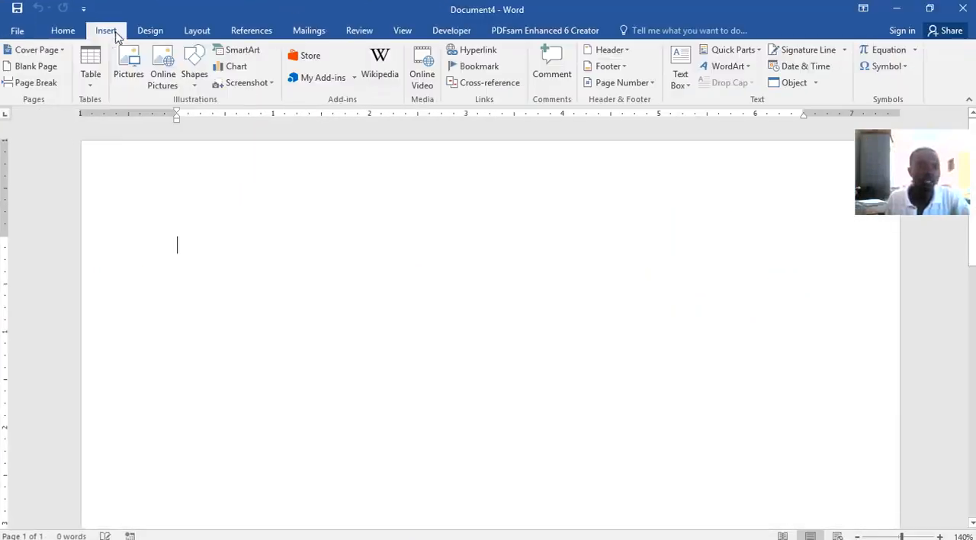
left_click(192, 76)
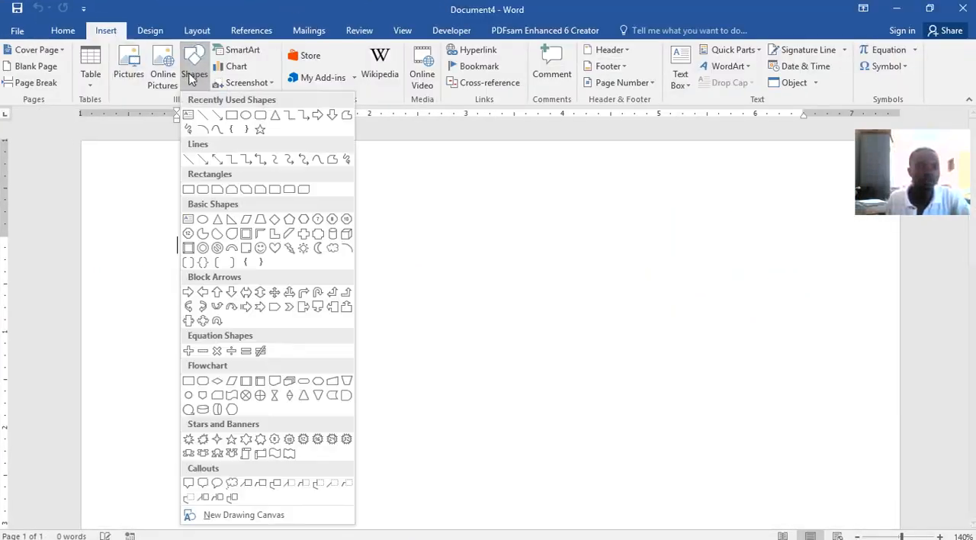
left_click(273, 117)
left_click_drag(140, 166, 407, 335)
left_click_drag(328, 292, 351, 341)
left_click_drag(292, 189, 305, 438)
left_click_drag(316, 348, 240, 269)
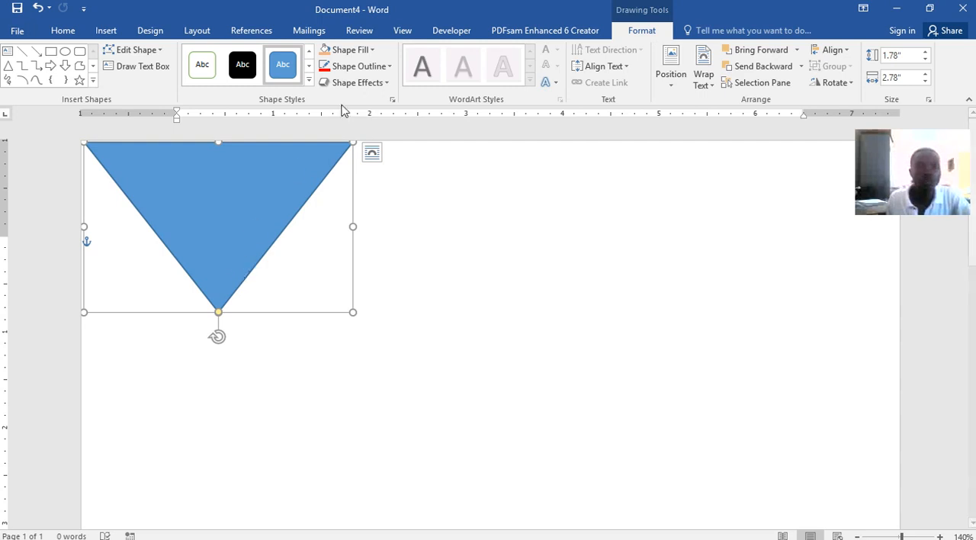
Give the triangle a light orange fill and a light blue 6 pt outline
left_click(370, 50)
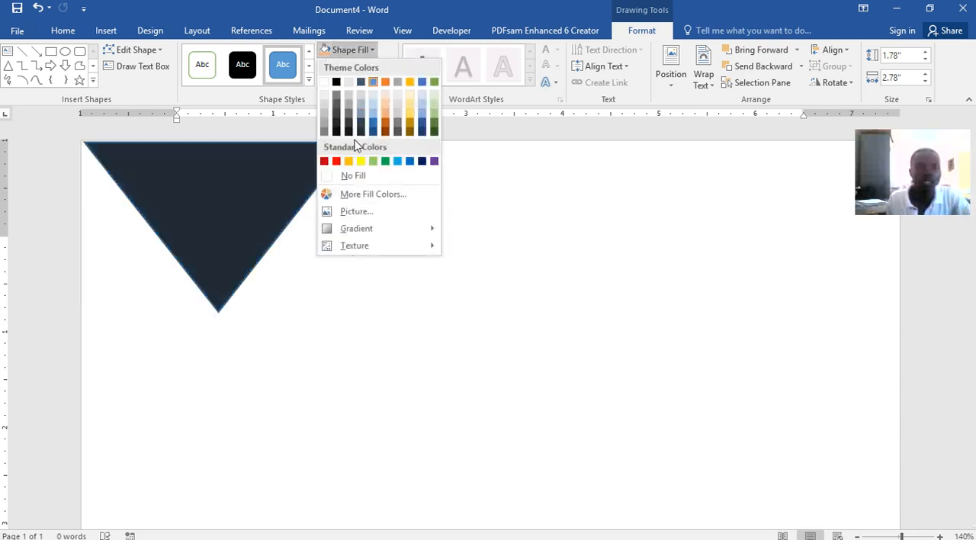
left_click(385, 102)
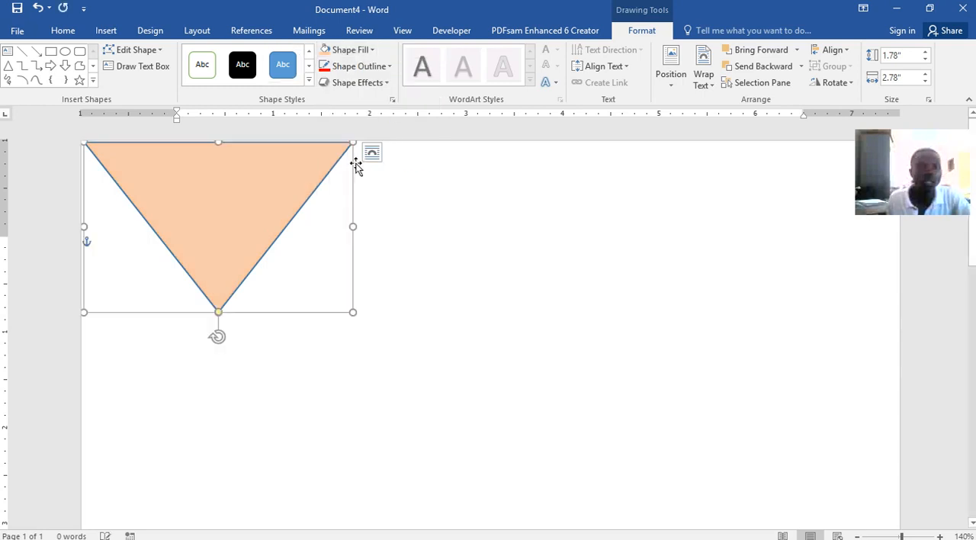
left_click(362, 66)
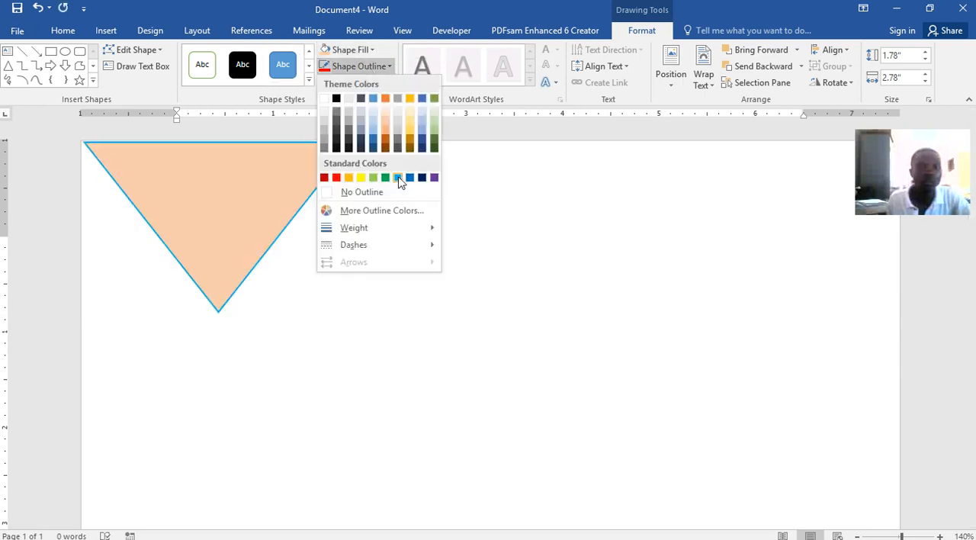
left_click(397, 176)
left_click(346, 66)
mouse_move(371, 227)
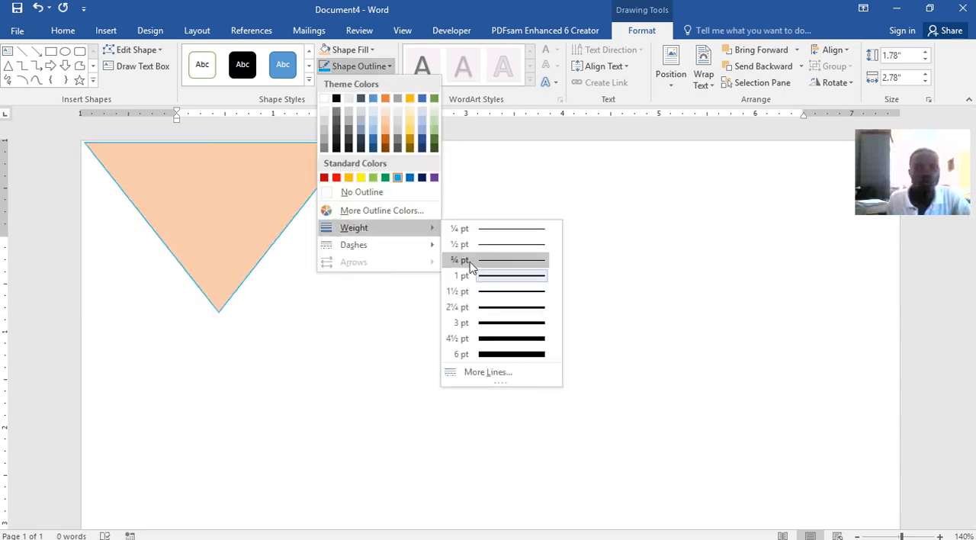
left_click(497, 355)
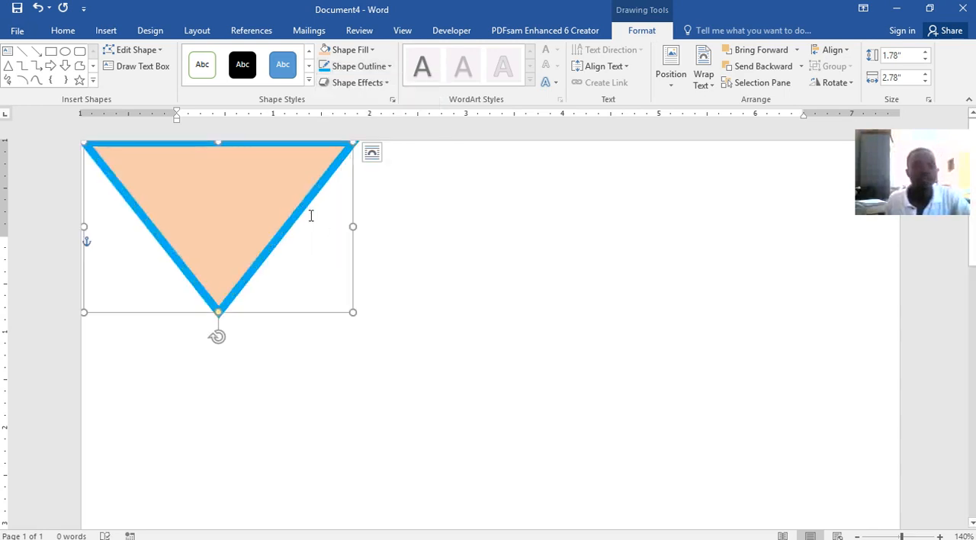
Open the On-Screen Keyboard over the document and point out the Ctrl key
mouse_move(514, 537)
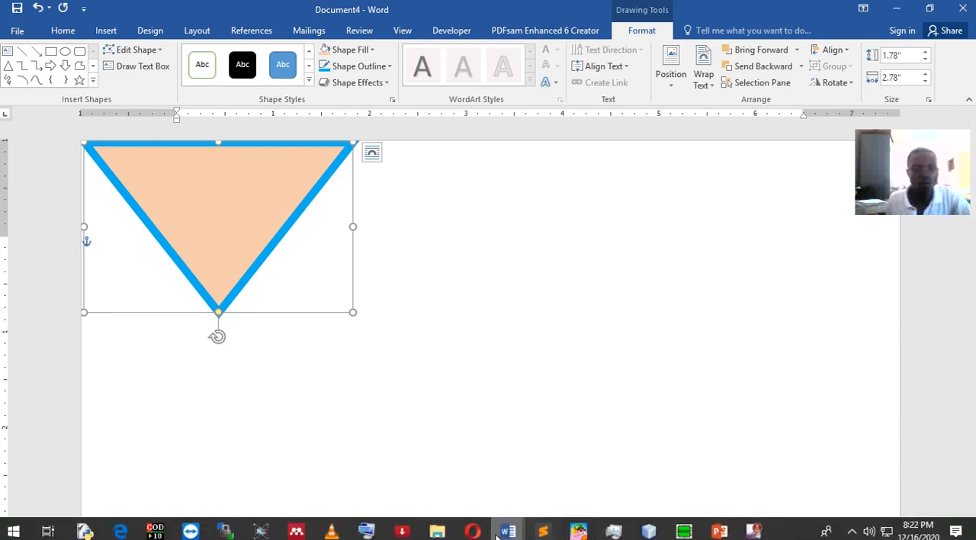
left_click(370, 532)
left_click(610, 488)
left_click(662, 475)
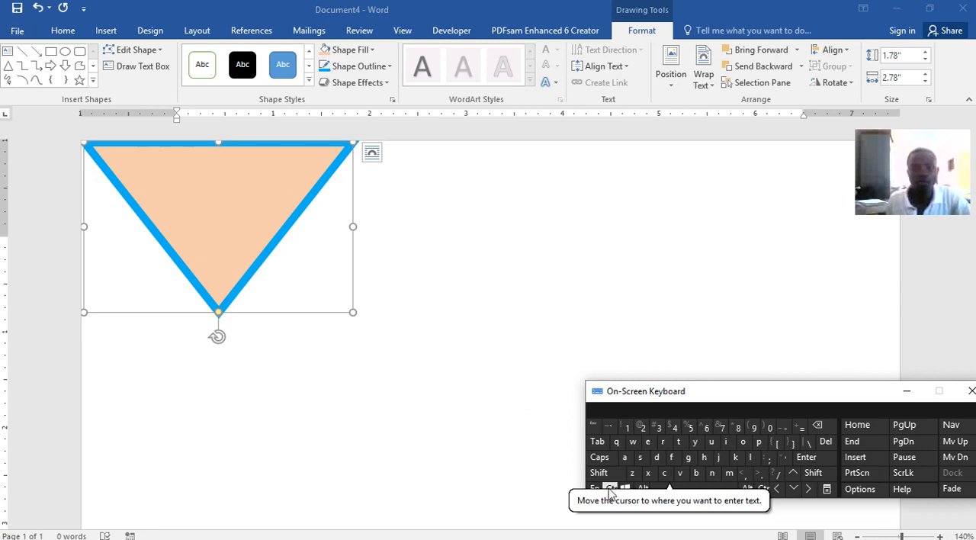
Duplicate the triangle and place the copy level with it in the page's upper-right corner
left_click(294, 234)
left_click_drag(270, 218, 799, 206)
key("ctrl")
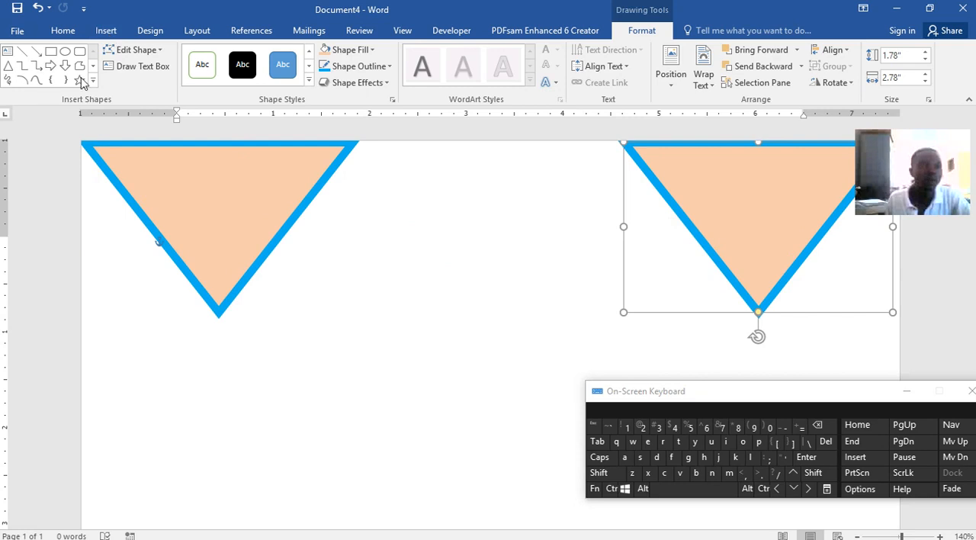
Draw a straight line from the left triangle's lower tip to the right triangle's lower tip
left_click(111, 31)
left_click(195, 74)
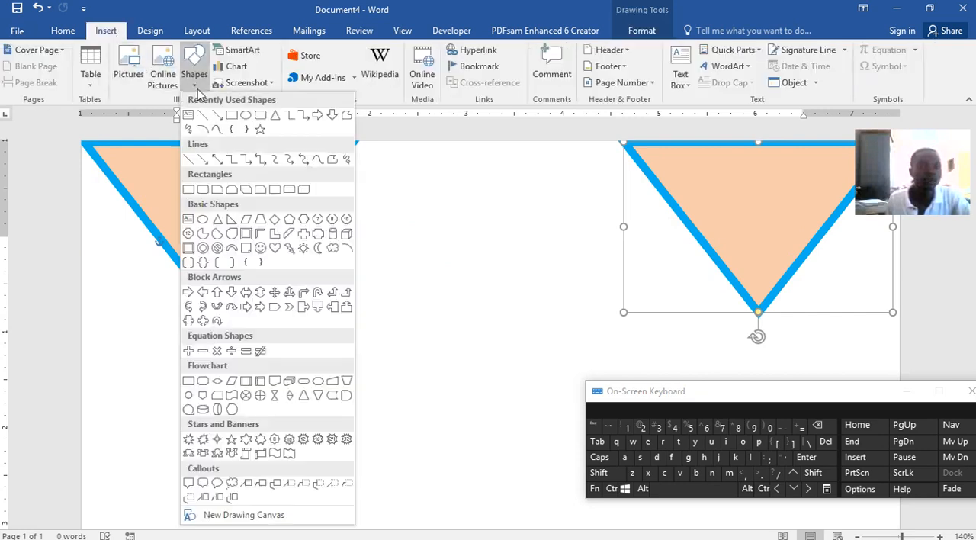
left_click(203, 115)
left_click_drag(217, 307, 759, 311)
Nudge the right triangle slightly to the right and lower the connecting line onto the two tips
left_click(767, 270)
left_click(815, 490)
left_click(815, 490)
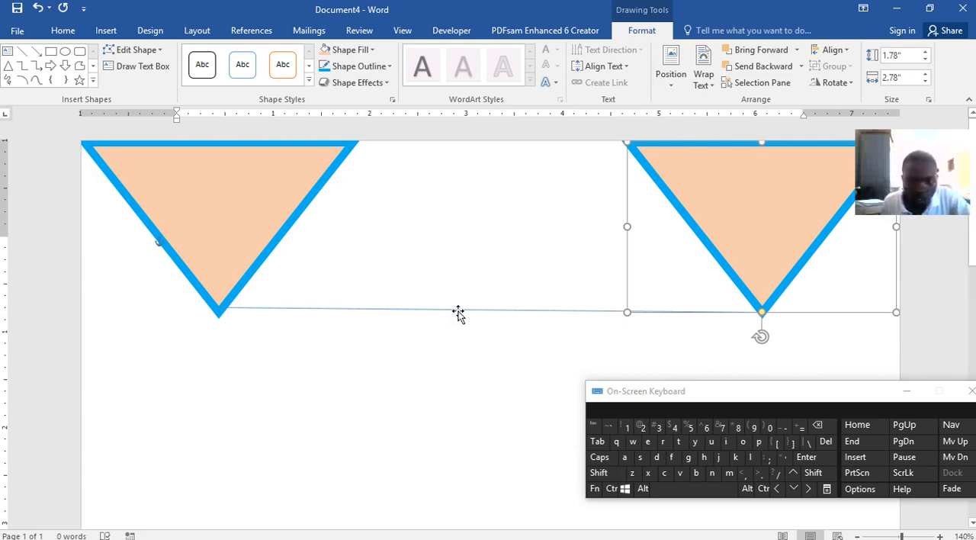
left_click_drag(458, 313, 459, 318)
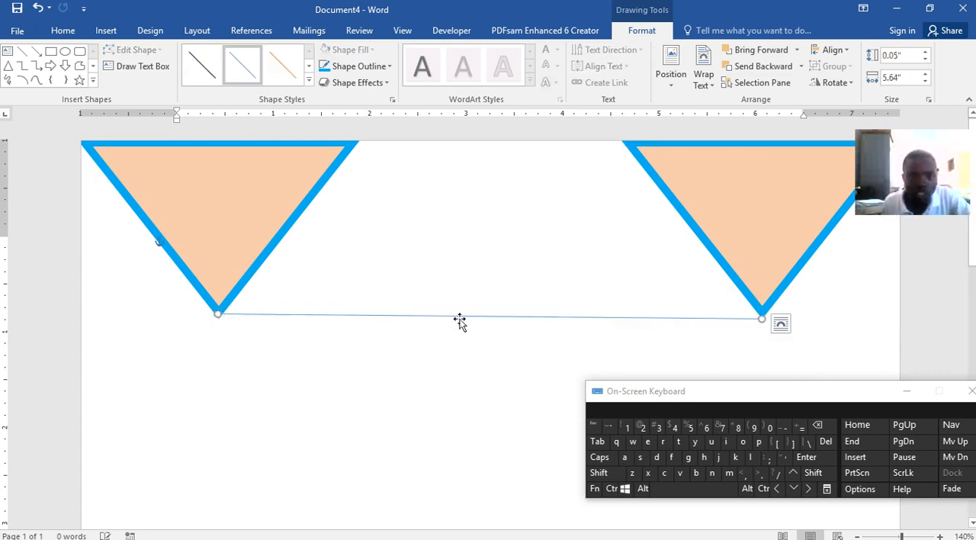
Set the connecting line's weight to 6 pt
left_click(376, 67)
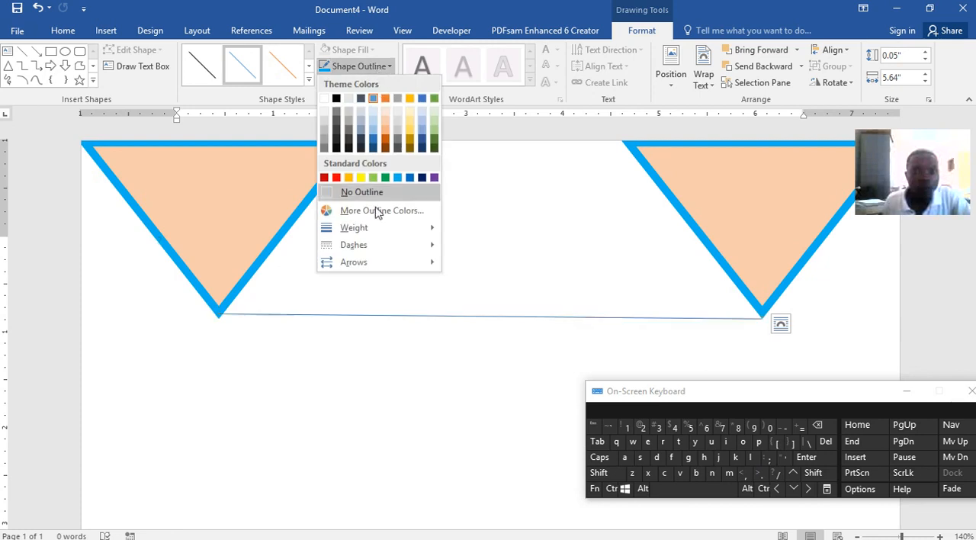
mouse_move(366, 227)
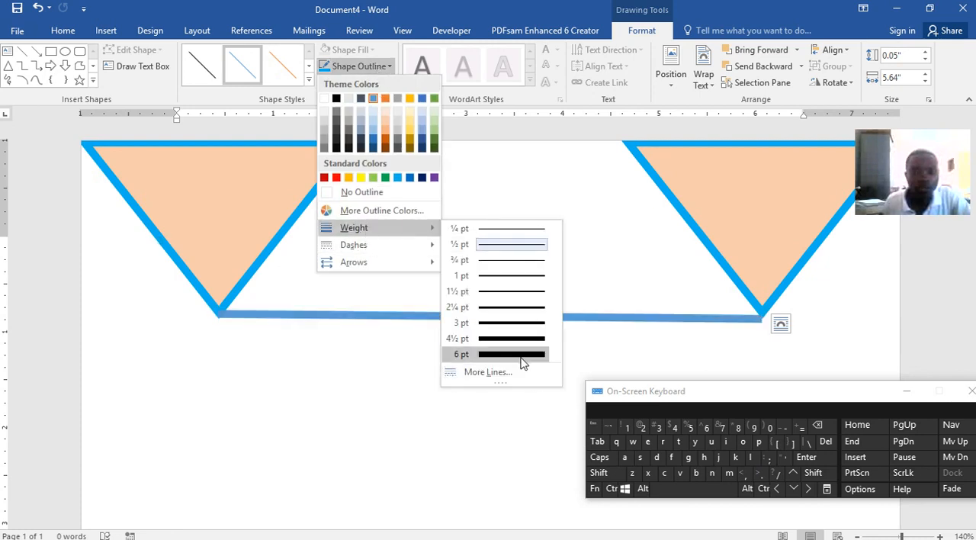
left_click(524, 363)
mouse_move(580, 318)
left_mouse_down()
mouse_move(583, 306)
mouse_move(582, 316)
left_mouse_up()
Enter the heading CHINHOYI UNIVERSITY OF TECHNOLOGY on the first line and centre it between the triangles
left_click(511, 282)
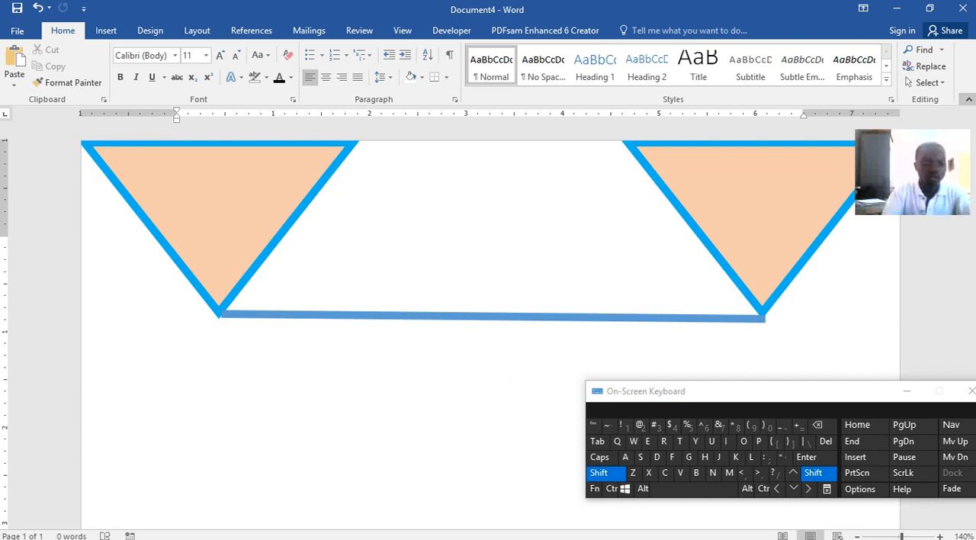
type("__")
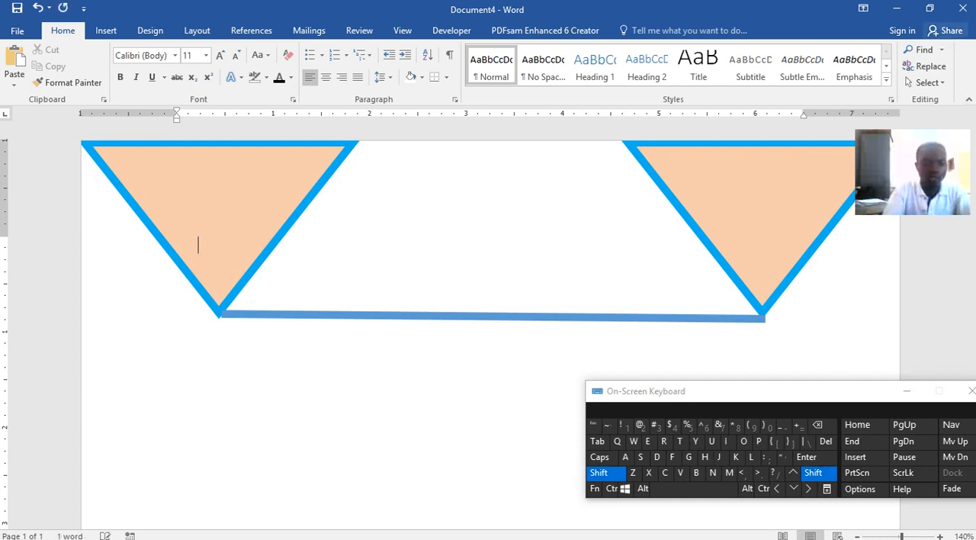
type("__")
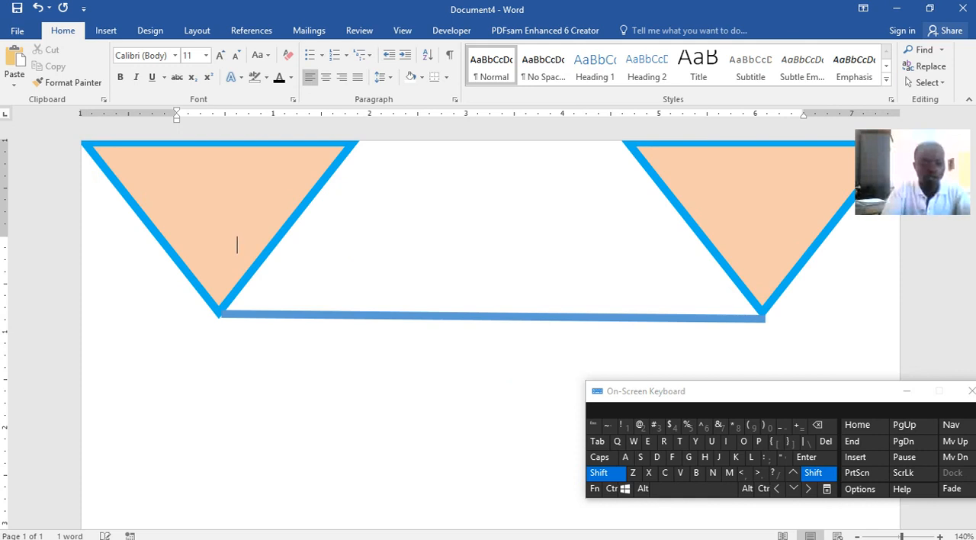
type("_")
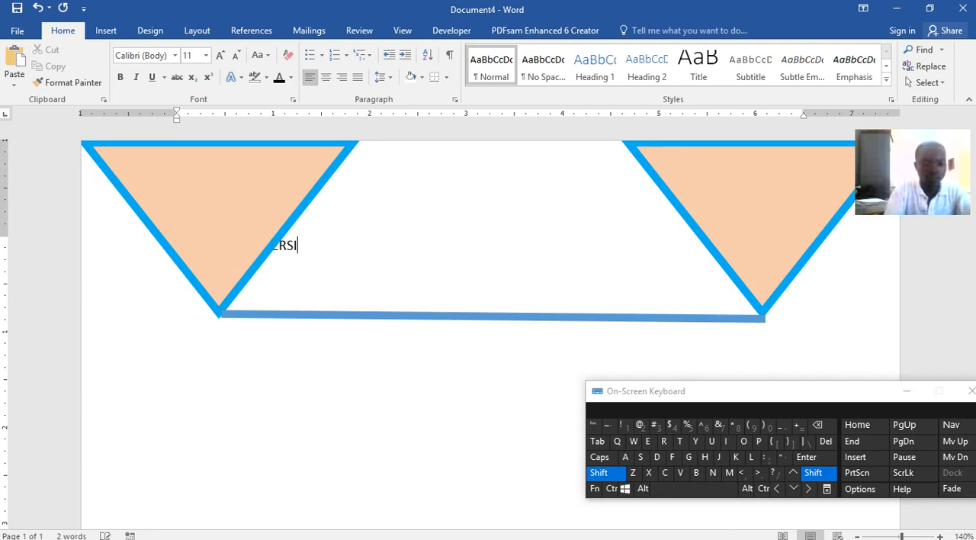
key("BackSpace")
key("shift")
type("Y")
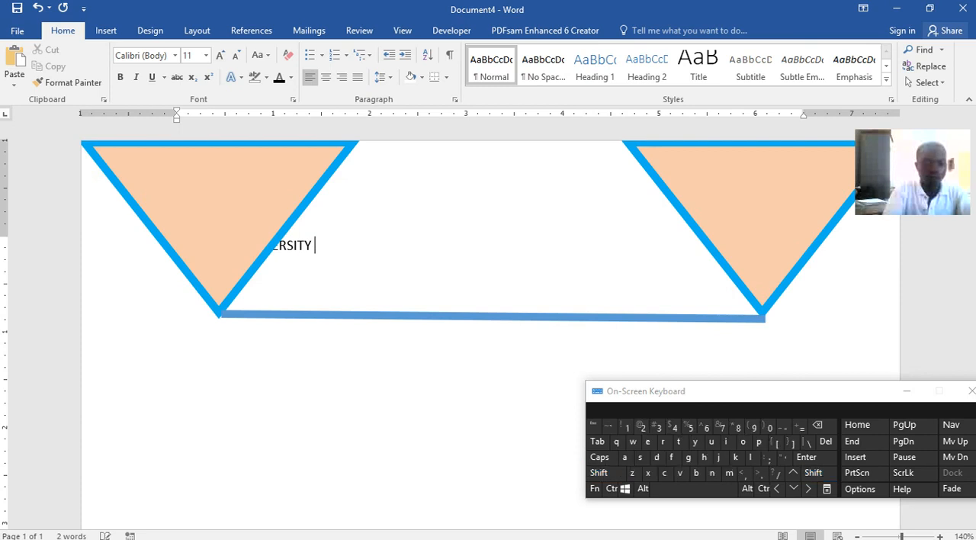
type(" OF TE")
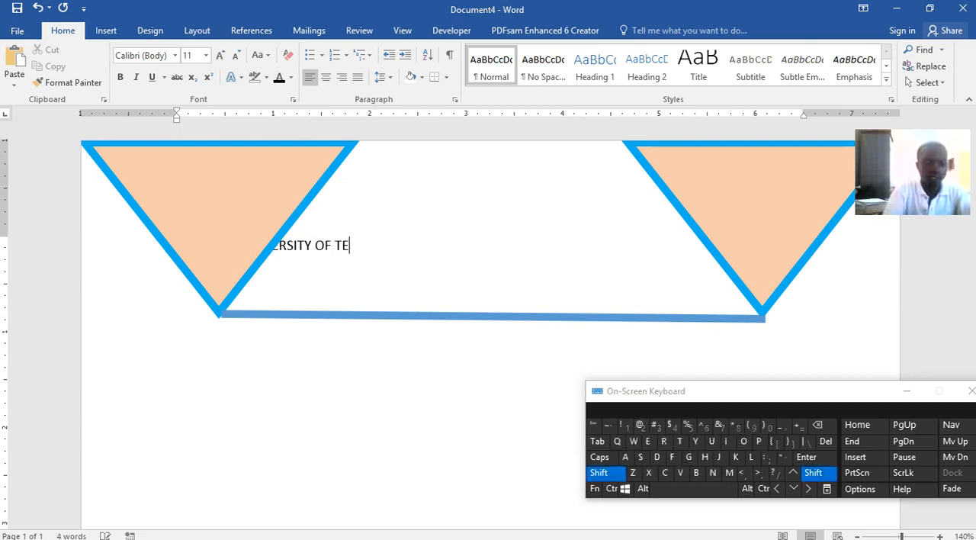
type("CHNOLOGY")
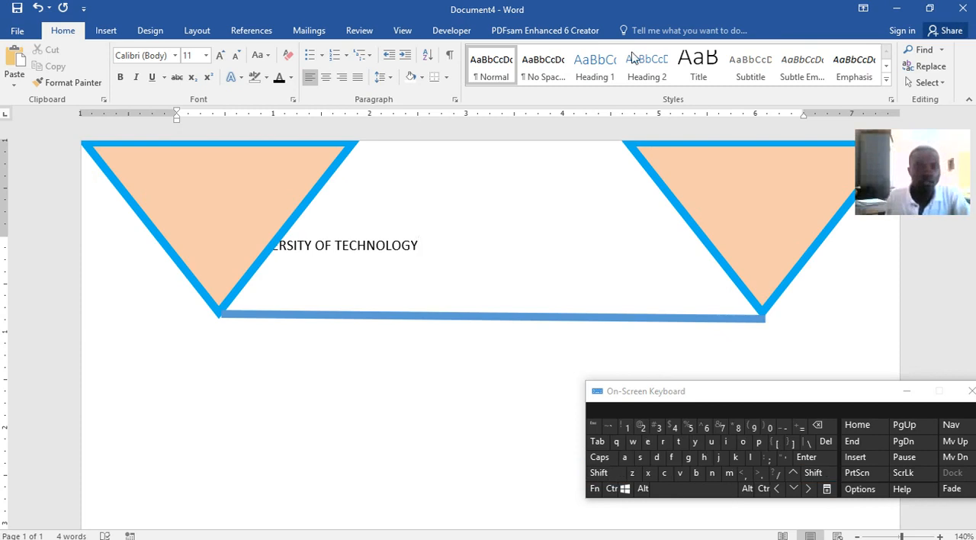
left_click(326, 78)
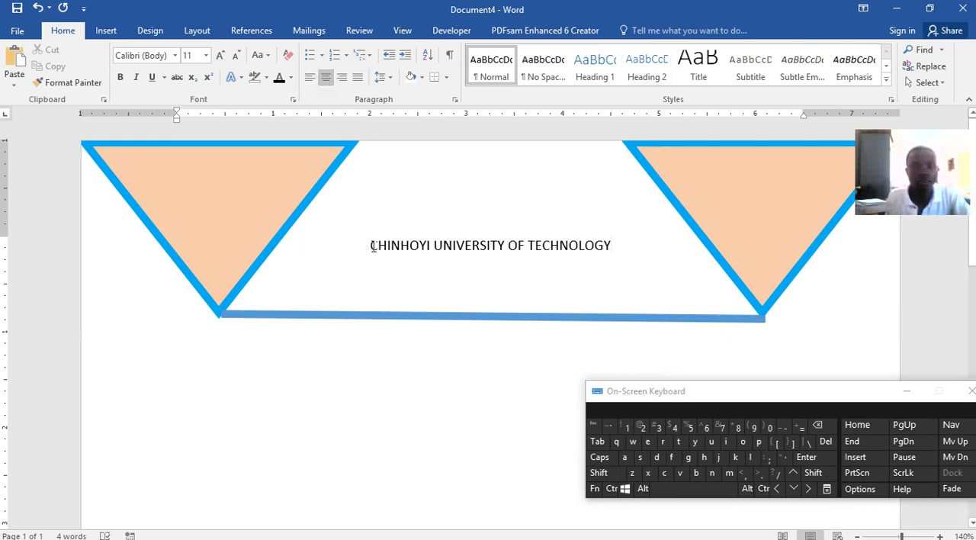
Shrink the left triangle, then move the line up just below the heading and level it from under that triangle's tip
left_click(276, 245)
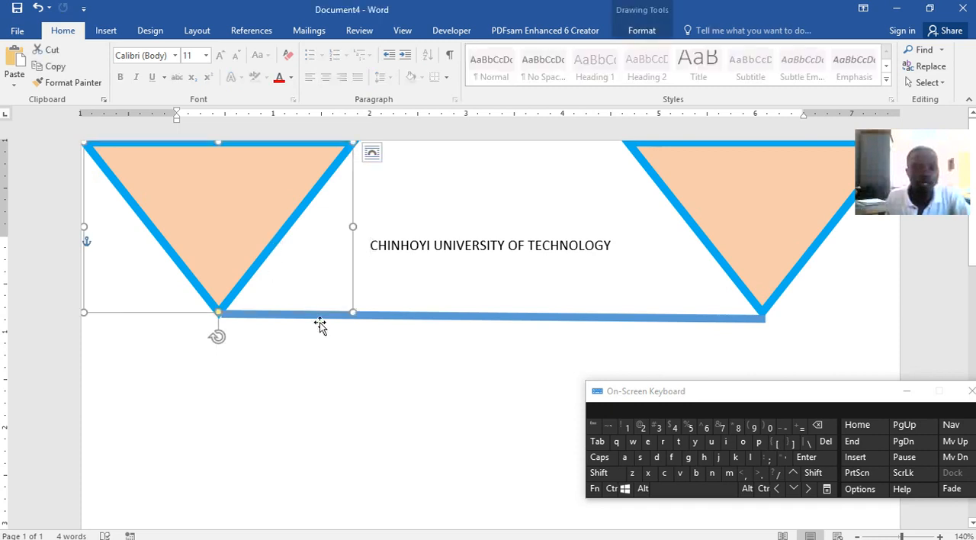
left_click_drag(352, 312, 300, 251)
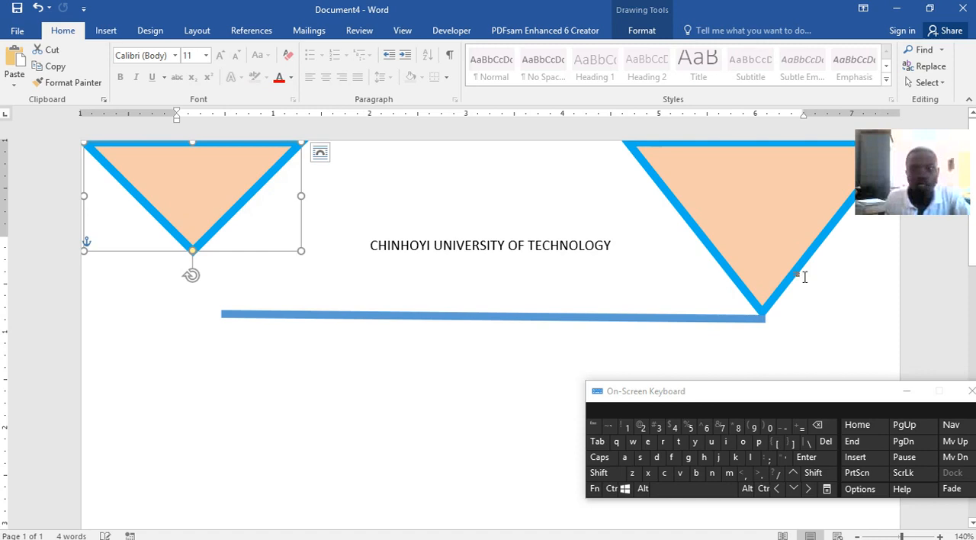
left_click(766, 310)
left_click_drag(558, 315, 545, 259)
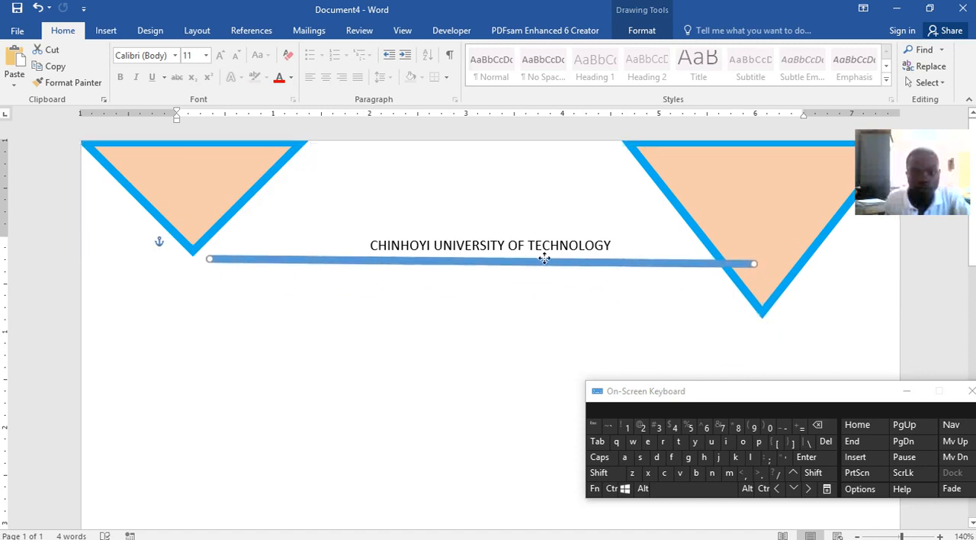
left_click_drag(208, 258, 193, 264)
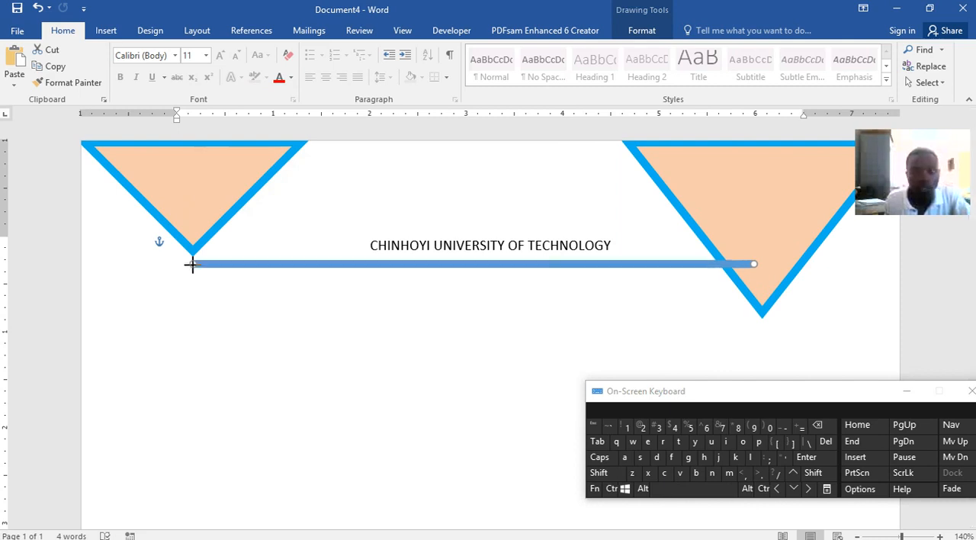
Shrink the right triangle down to the line's level and stretch the left triangle until its tip meets the line
left_click(765, 311)
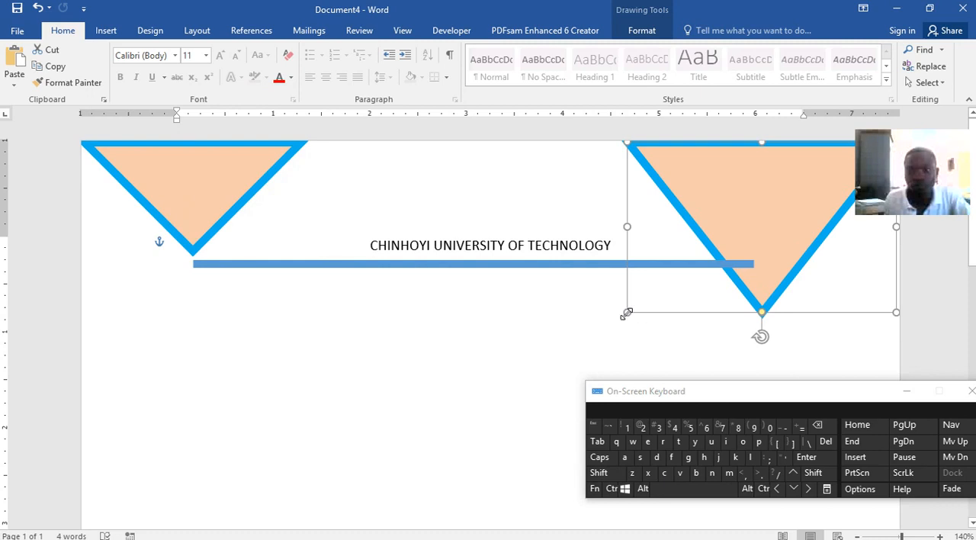
left_click_drag(626, 311, 650, 265)
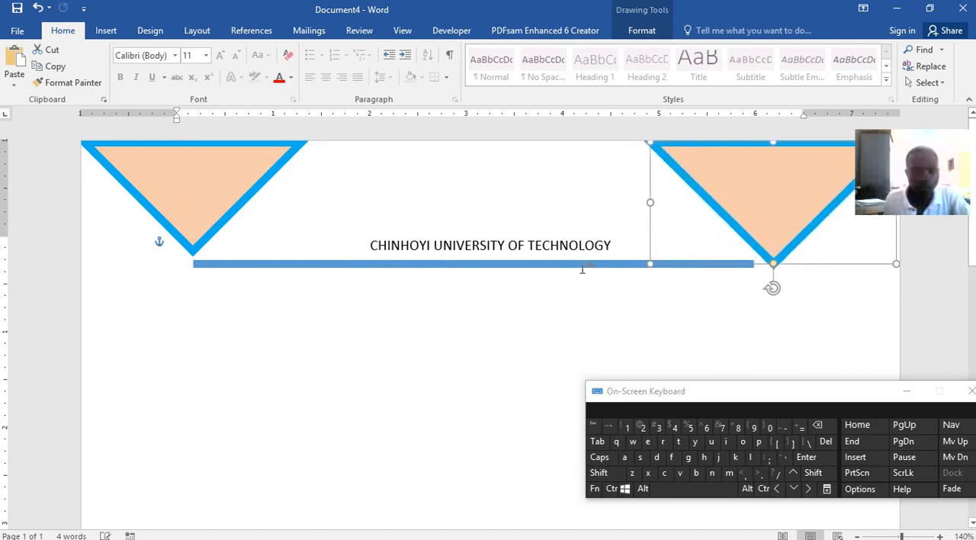
left_click(196, 245)
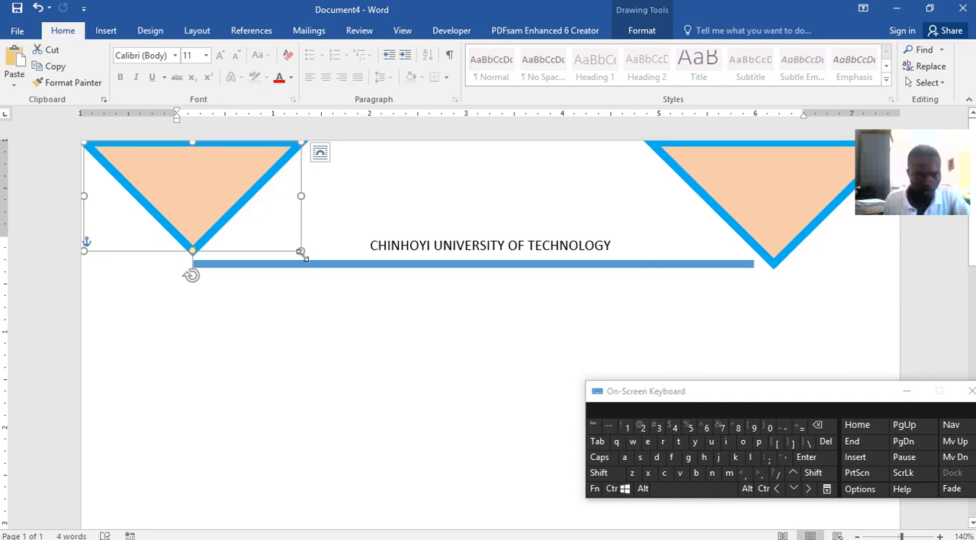
left_click_drag(302, 251, 305, 261)
left_click(352, 272)
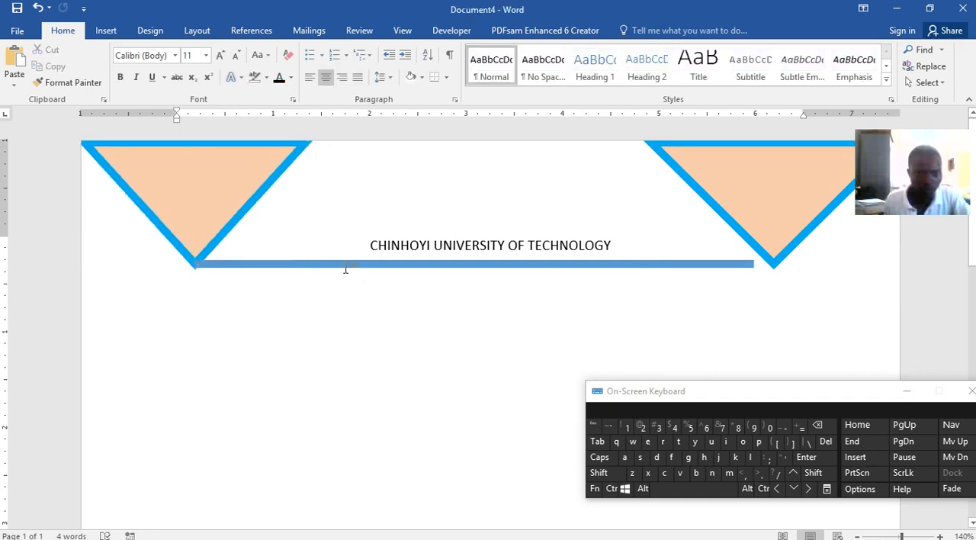
Select only the heading text, without the triangles and line, and apply the solid grey text effect to it
left_click(345, 264)
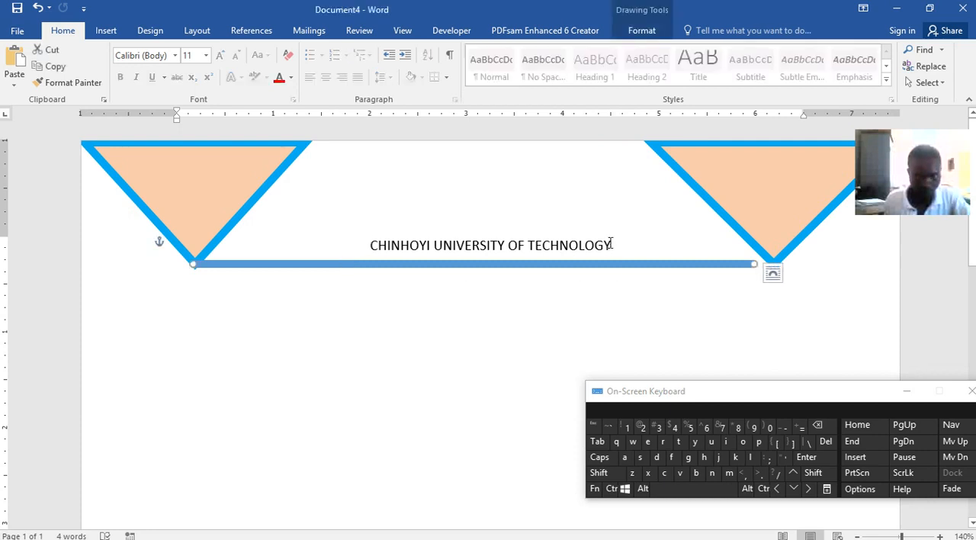
left_click(390, 241)
left_click_drag(373, 240, 613, 254)
left_click_drag(610, 246, 373, 240)
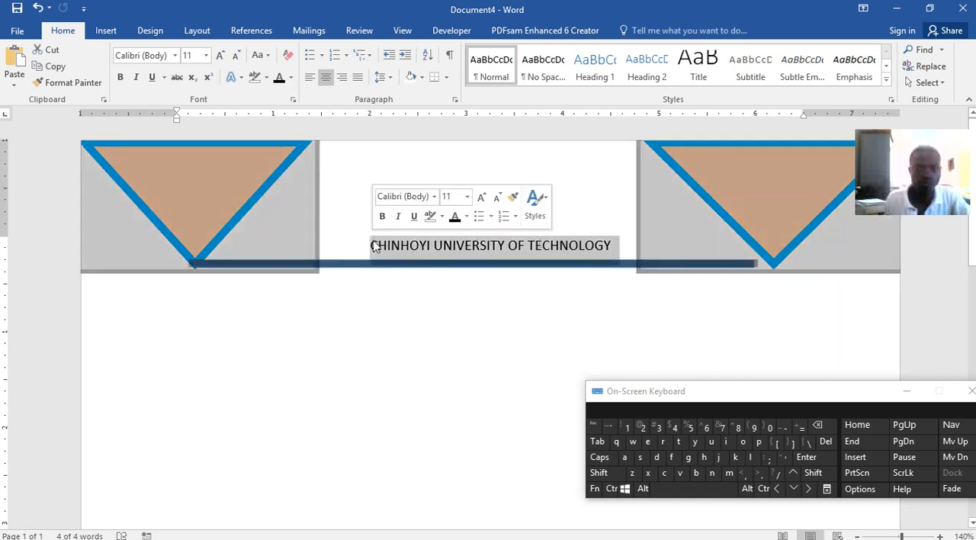
left_click(373, 241)
key("shift")
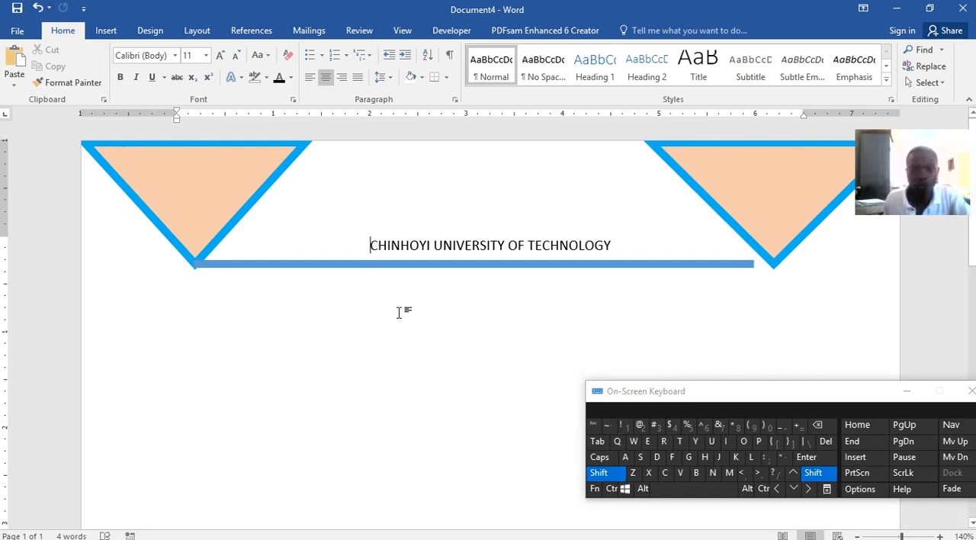
left_click(810, 490)
left_click(809, 490)
left_click(809, 491)
left_click(809, 490)
left_click(810, 490)
left_click(810, 490)
left_click(810, 490)
left_click(809, 490)
left_click(810, 490)
left_click(809, 490)
left_click(810, 491)
left_click(809, 490)
left_click(810, 490)
left_click(810, 490)
left_click(810, 490)
left_click(810, 490)
left_click(810, 491)
left_click(809, 490)
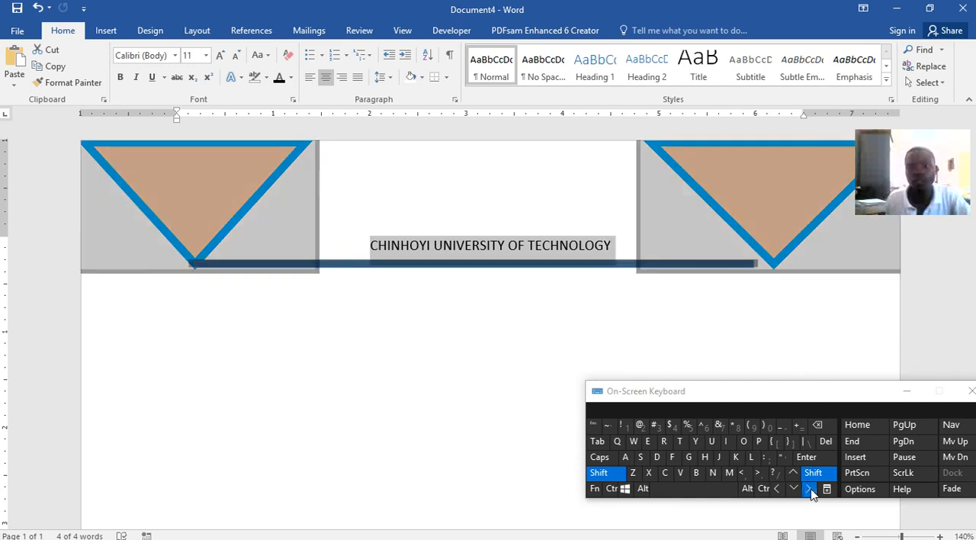
left_click(776, 488)
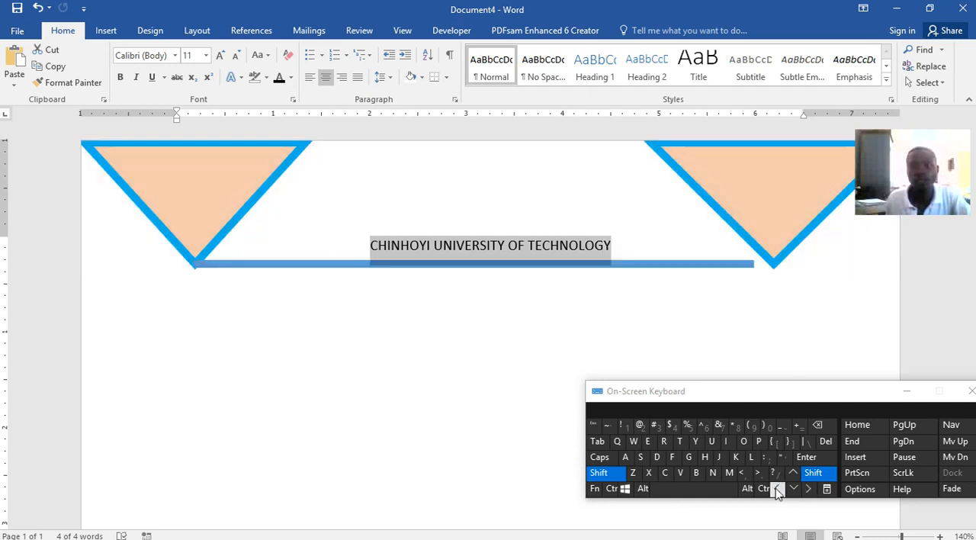
left_click(231, 78)
left_click(245, 149)
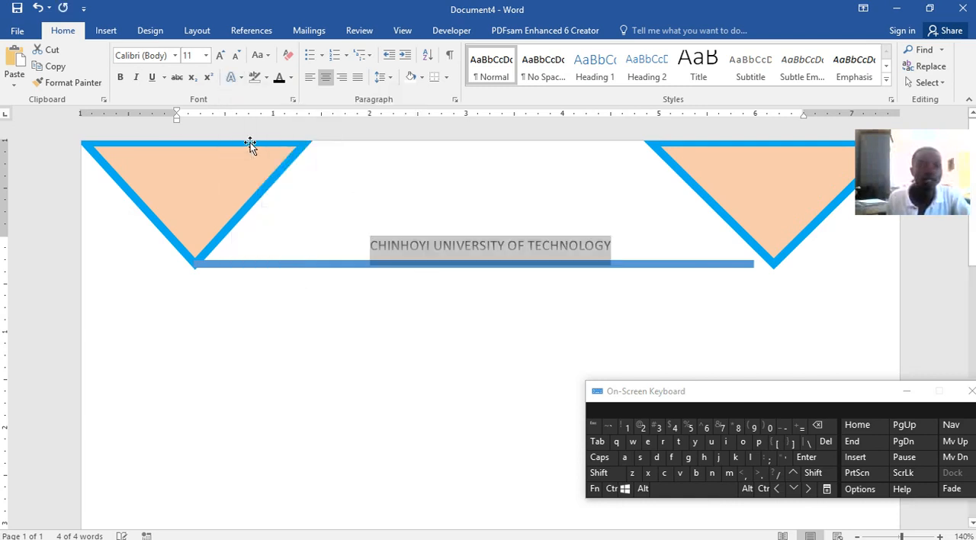
Format the heading as 18 pt bold with the text effect Fill - Blue, Accent 1, Outline - Background 1, Hard Shadow - Accent 1
left_click(204, 58)
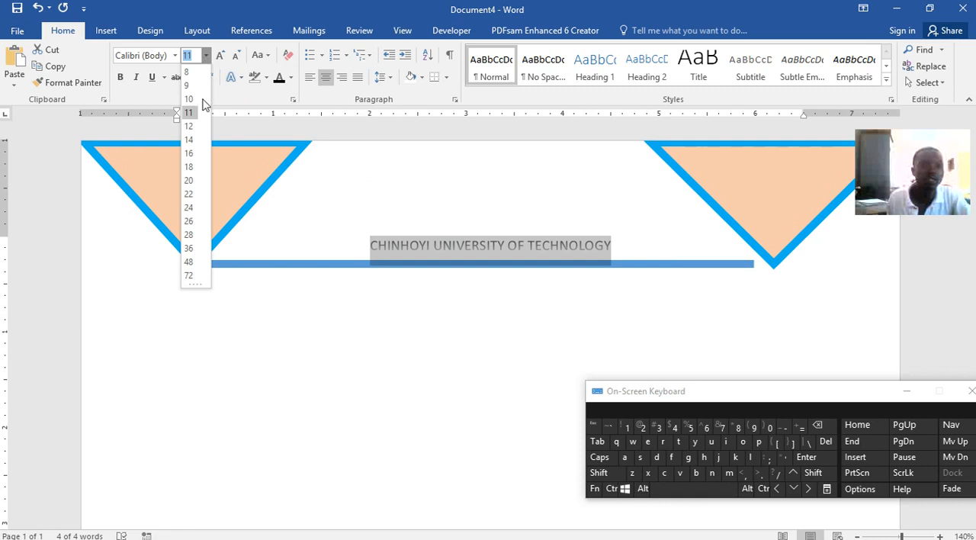
left_click(188, 166)
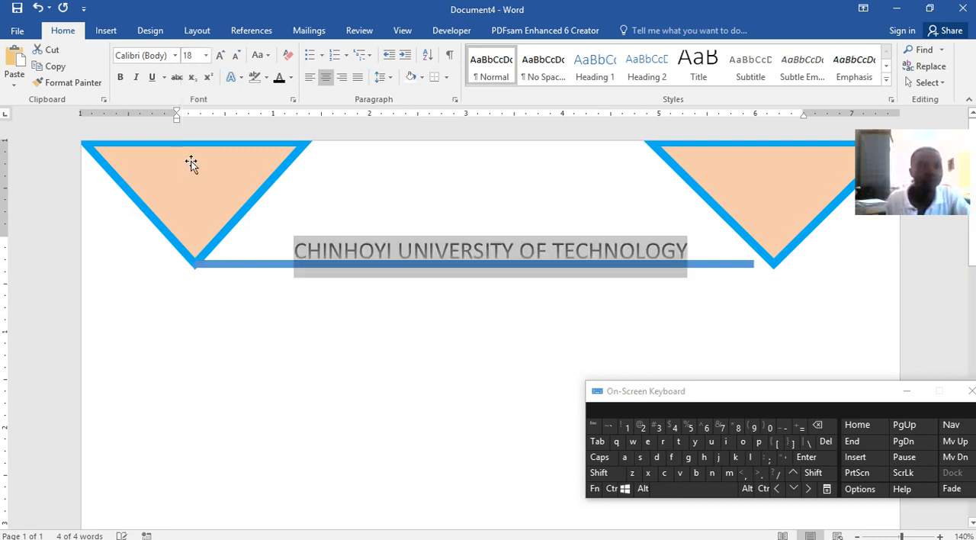
left_click(120, 77)
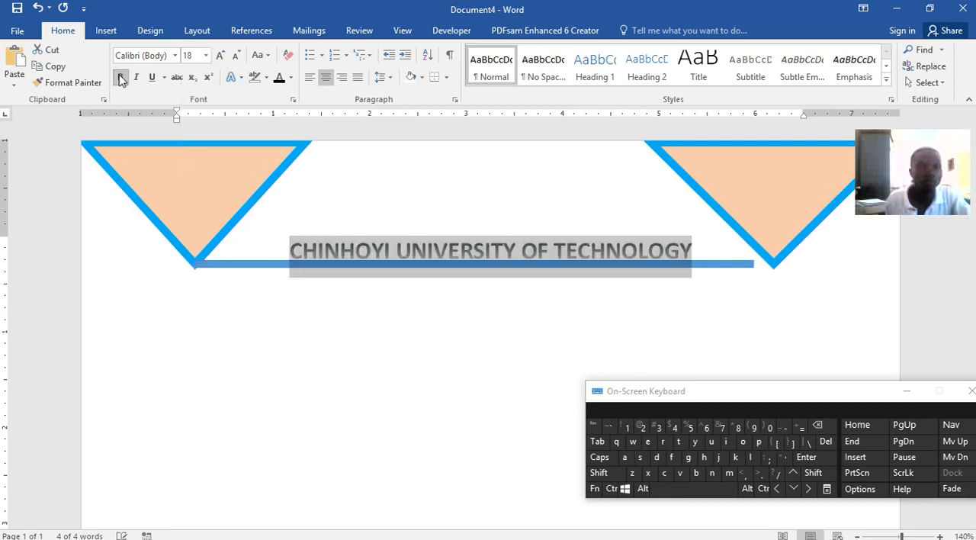
left_click(241, 78)
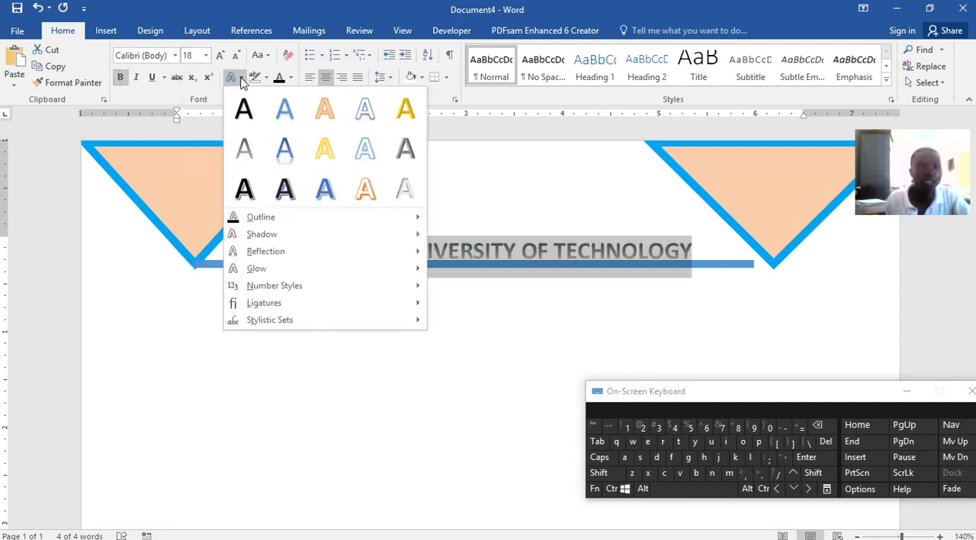
left_click(320, 189)
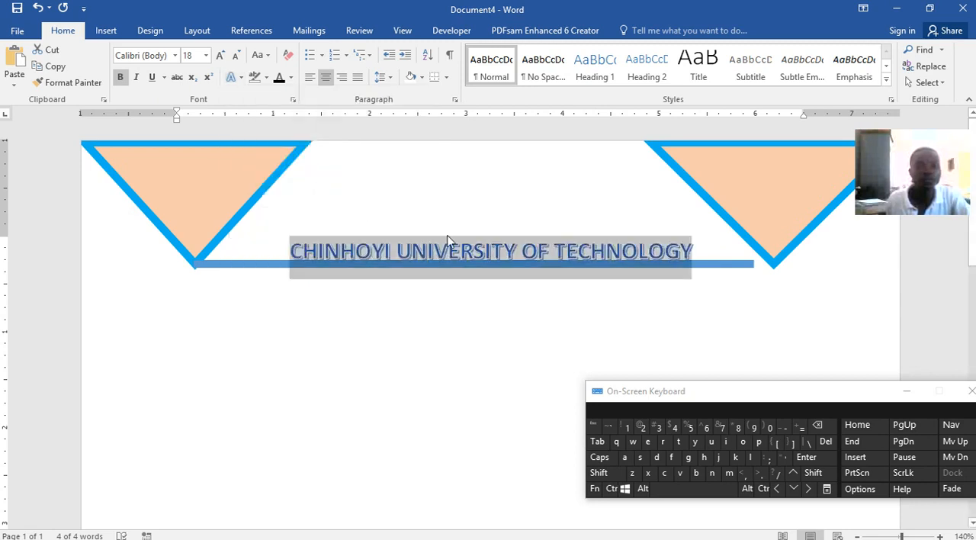
Nudge the connecting line slightly down below the heading and extend its right end to the right triangle's tip
left_click(255, 262)
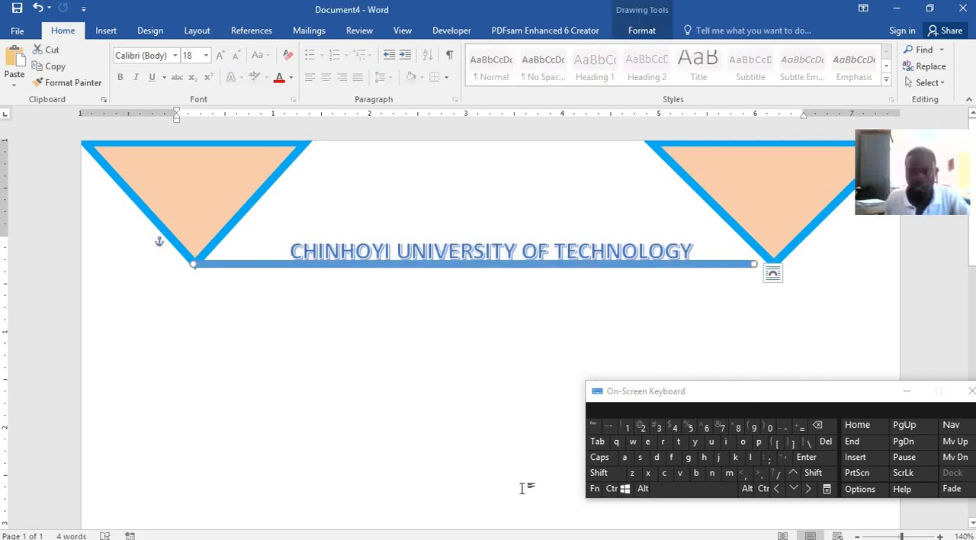
left_click(793, 488)
left_click(793, 489)
left_click(793, 489)
left_click_drag(751, 266, 761, 264)
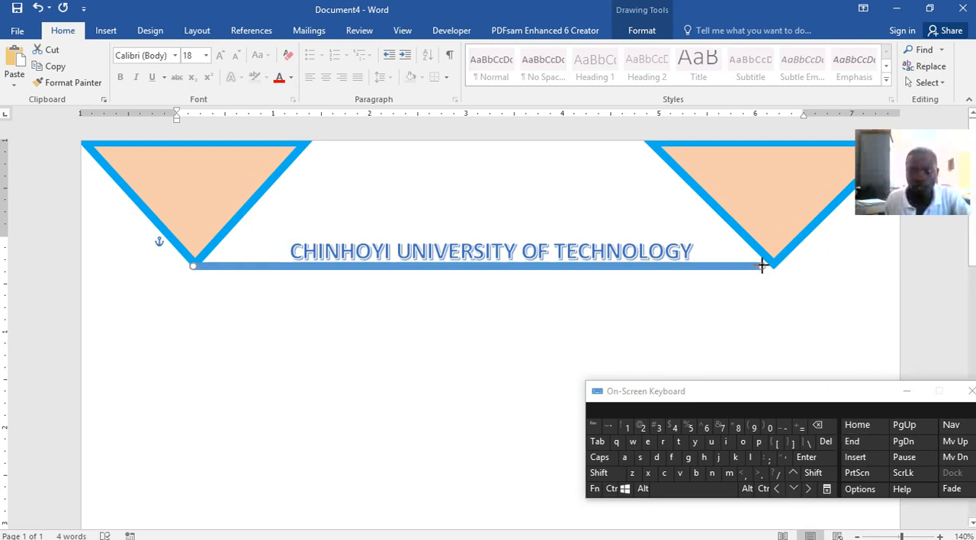
left_click(716, 275)
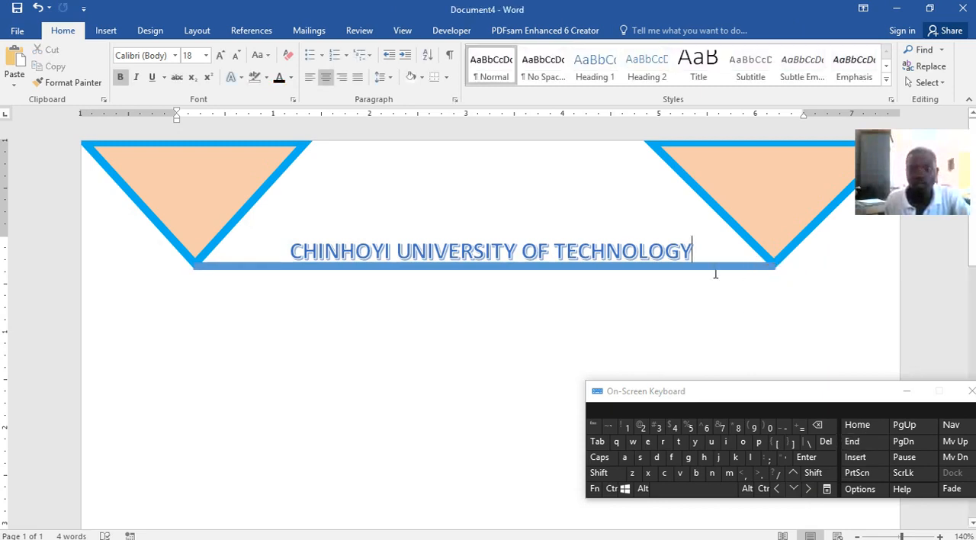
Recolour the connecting line light blue to match the triangle outlines and nudge it slightly up to align with their tips
left_click(712, 266)
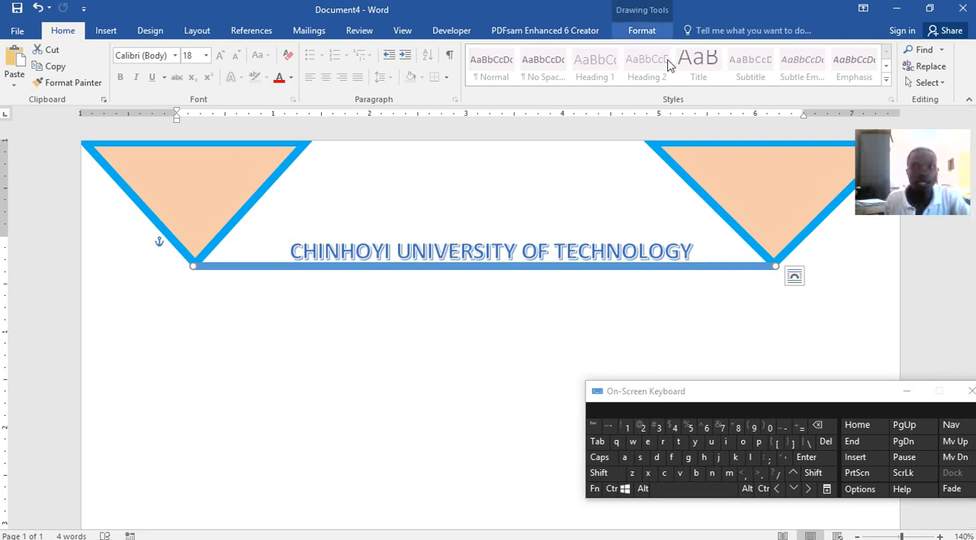
left_click(648, 32)
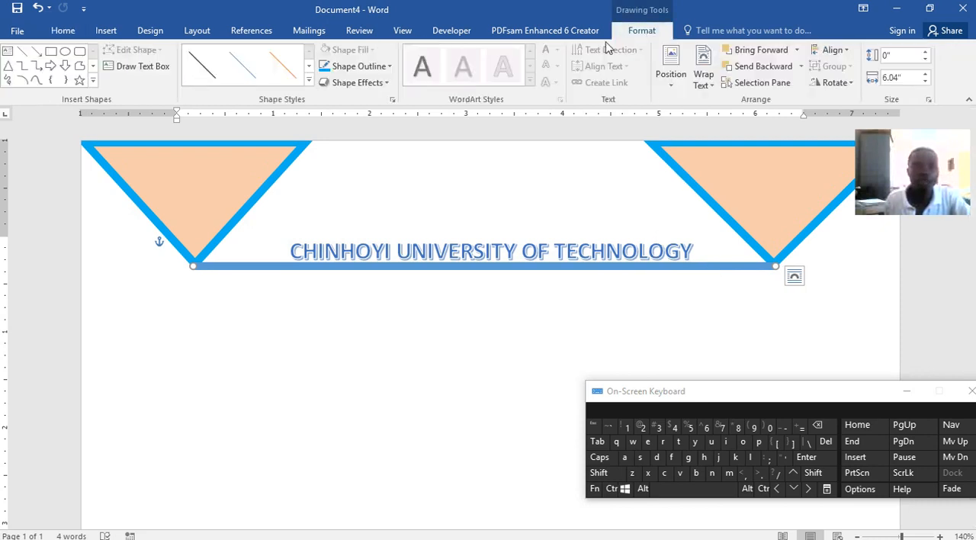
left_click(385, 67)
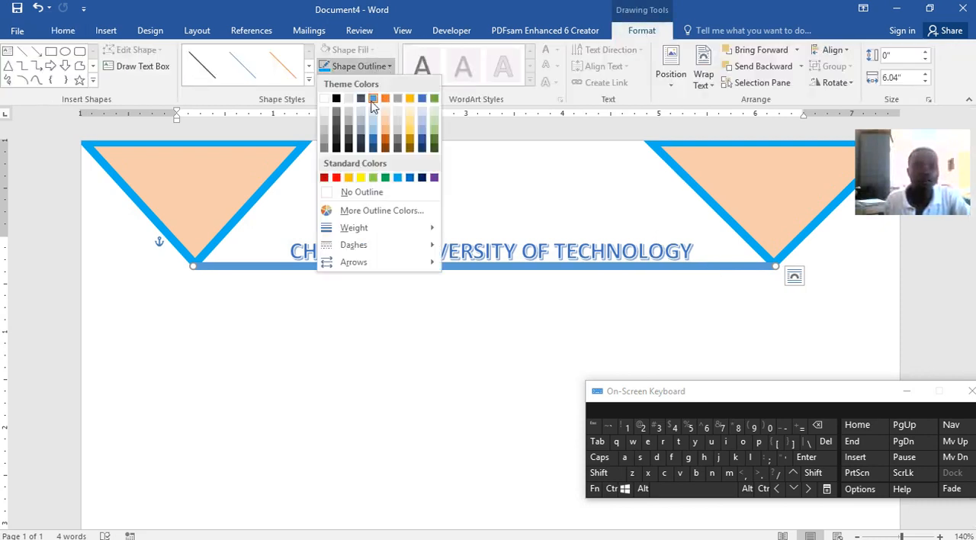
left_click(398, 179)
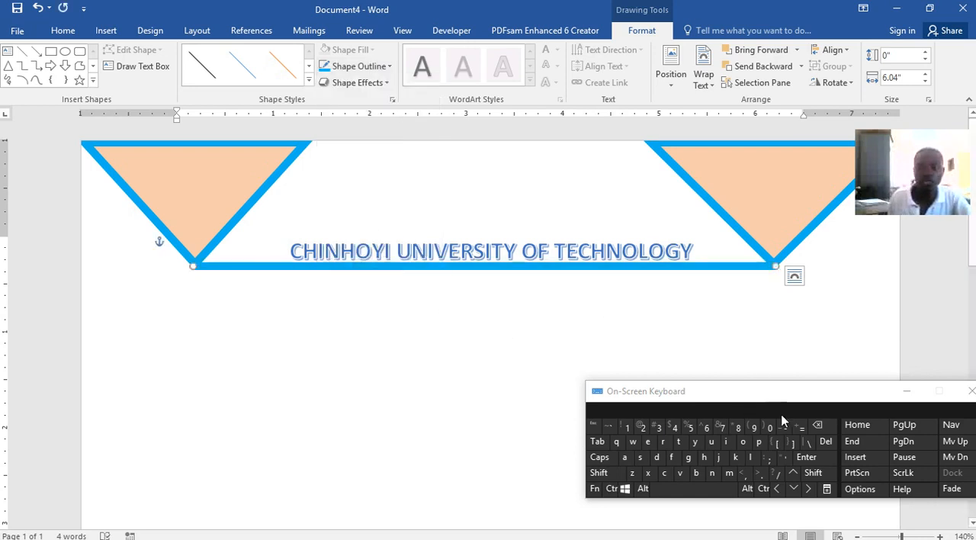
left_click(792, 472)
left_click(793, 472)
left_click(794, 488)
left_click(444, 310)
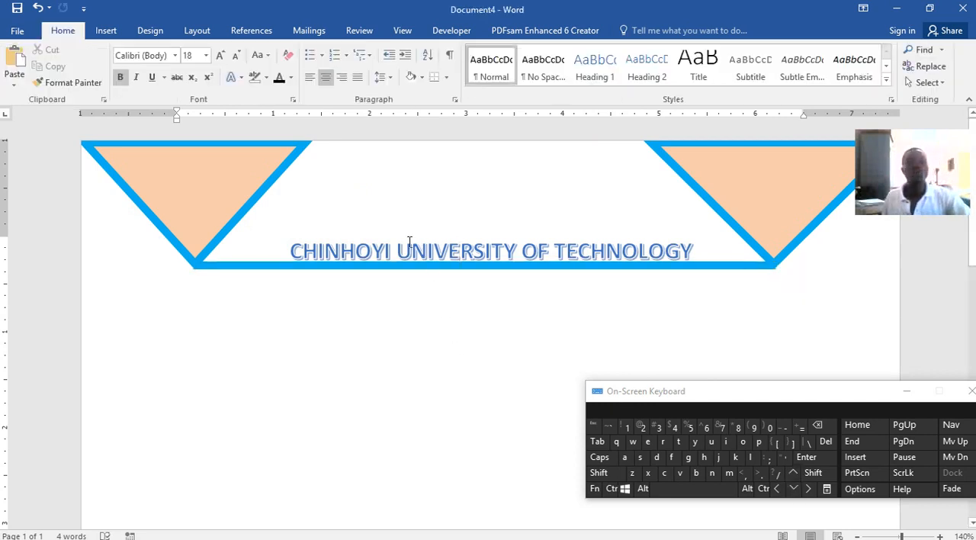
Check the cover page in Word lecture.docx for the shape above the heading, and return to Document4
mouse_move(637, 533)
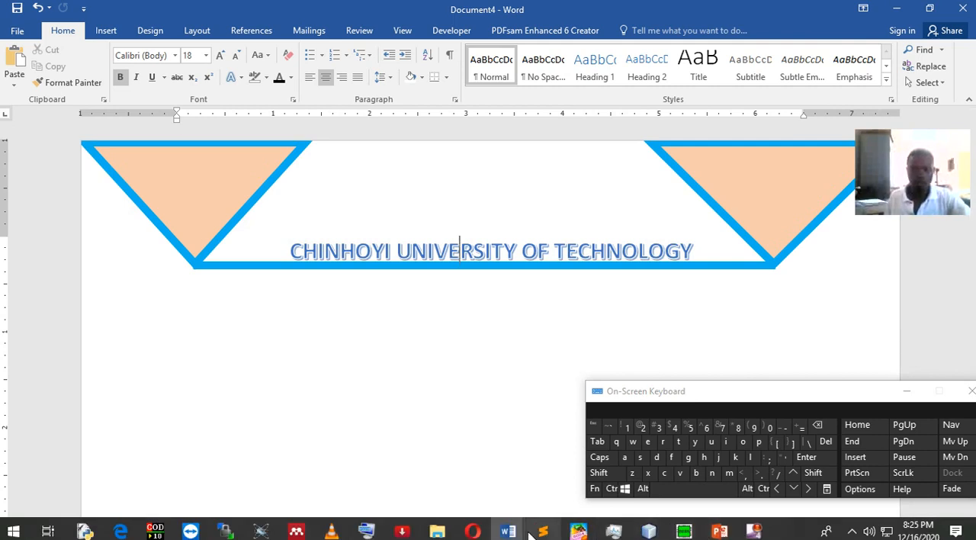
mouse_move(508, 531)
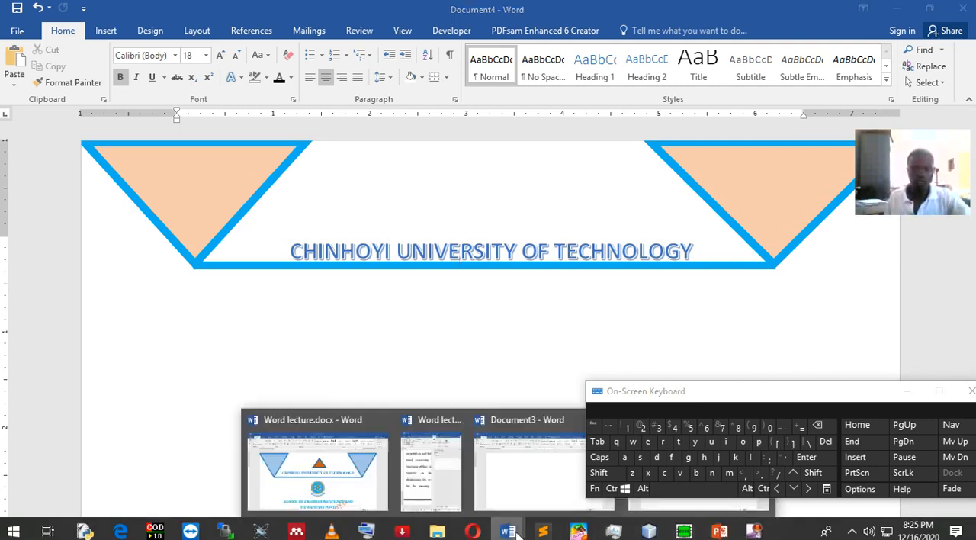
left_click(368, 462)
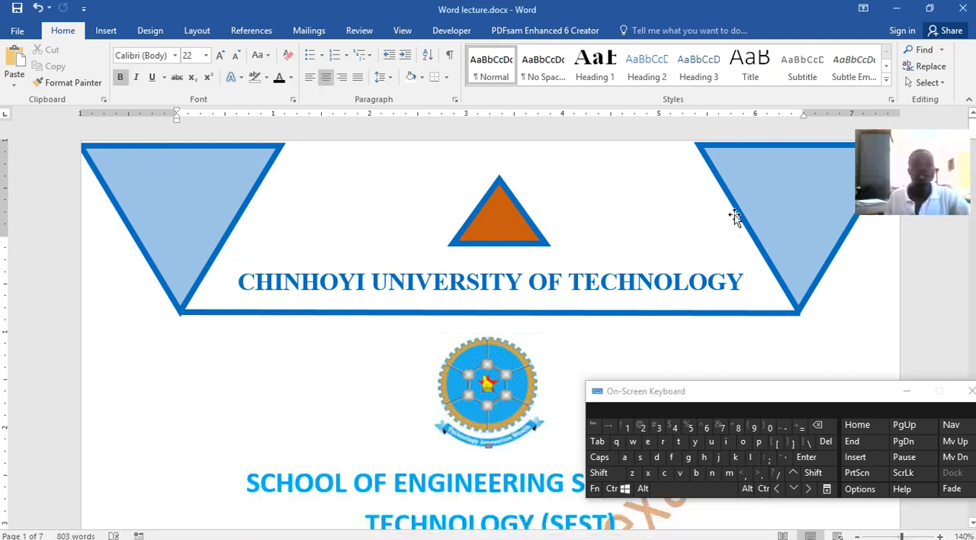
left_click(895, 11)
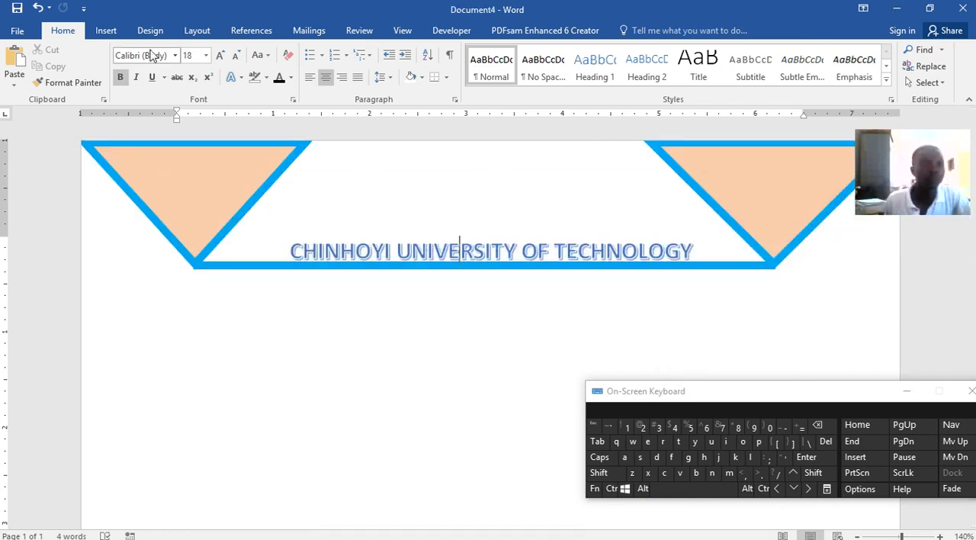
Draw an oval about 0.75" high and 1.37" wide above the heading, with a small oval about 0.22" by 0.29" inside its upper left
left_click(107, 31)
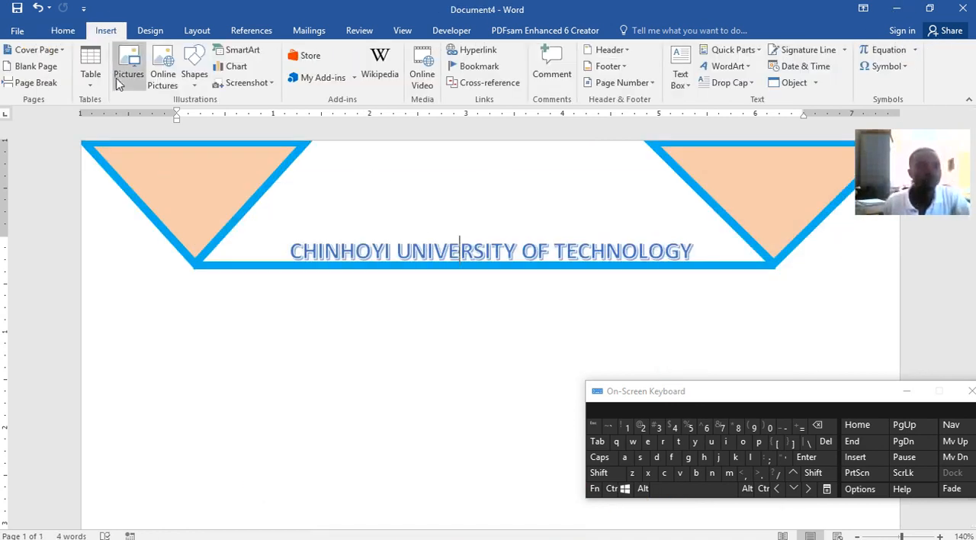
left_click(194, 72)
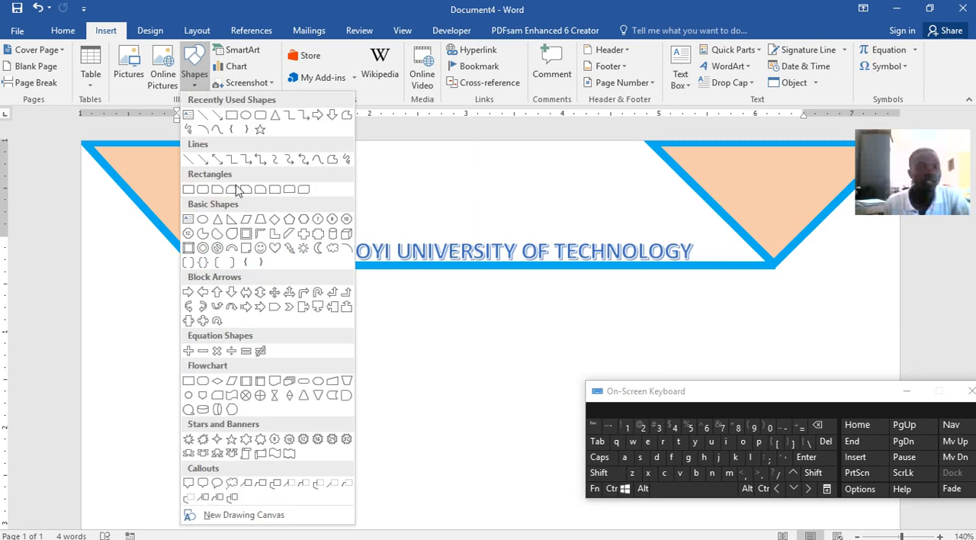
left_click(257, 120)
mouse_move(420, 171)
left_mouse_down()
mouse_move(477, 206)
mouse_move(555, 233)
mouse_move(550, 241)
left_mouse_up()
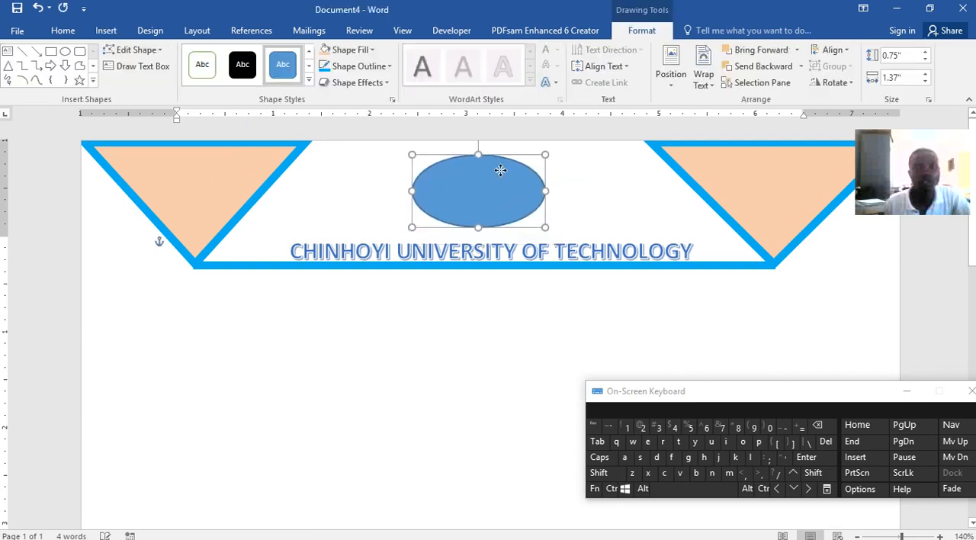
left_click_drag(500, 171, 500, 174)
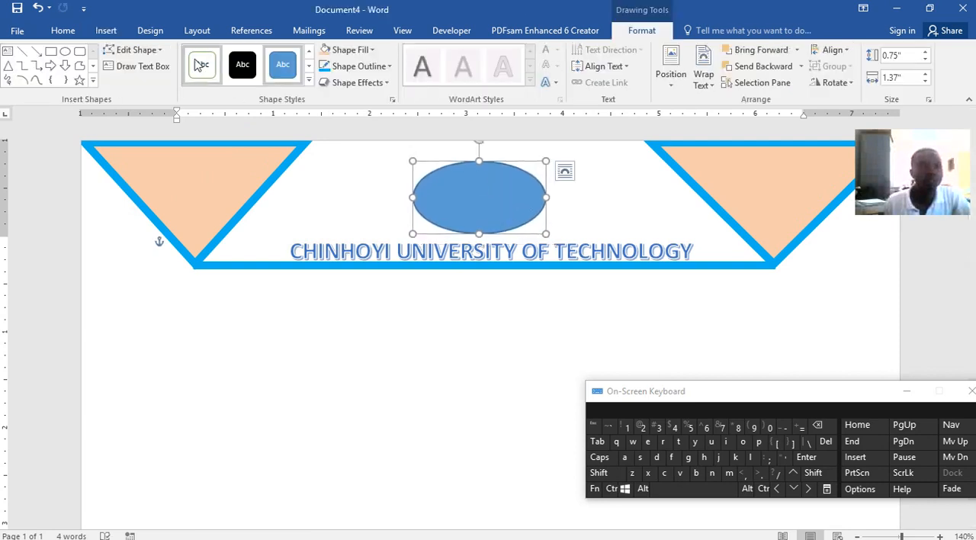
left_click(65, 51)
left_click_drag(433, 180, 461, 202)
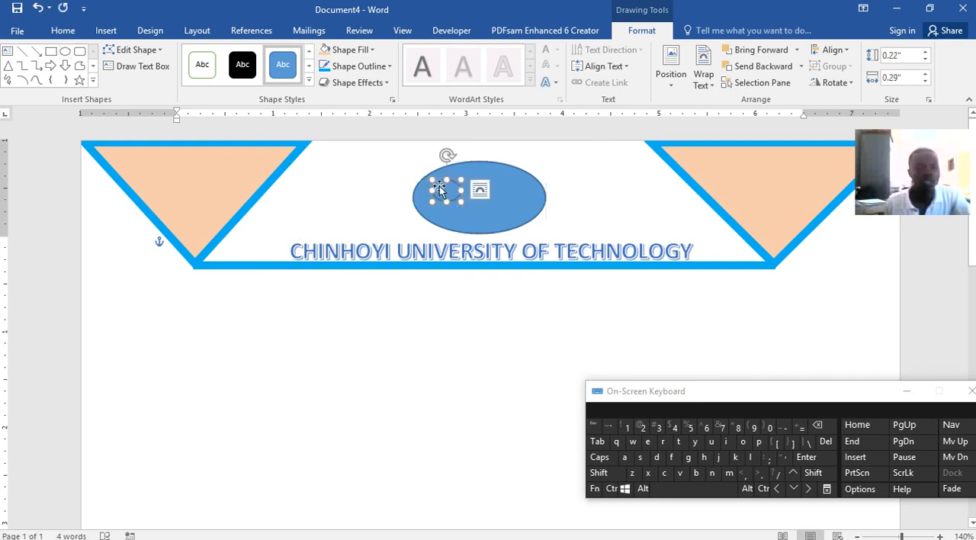
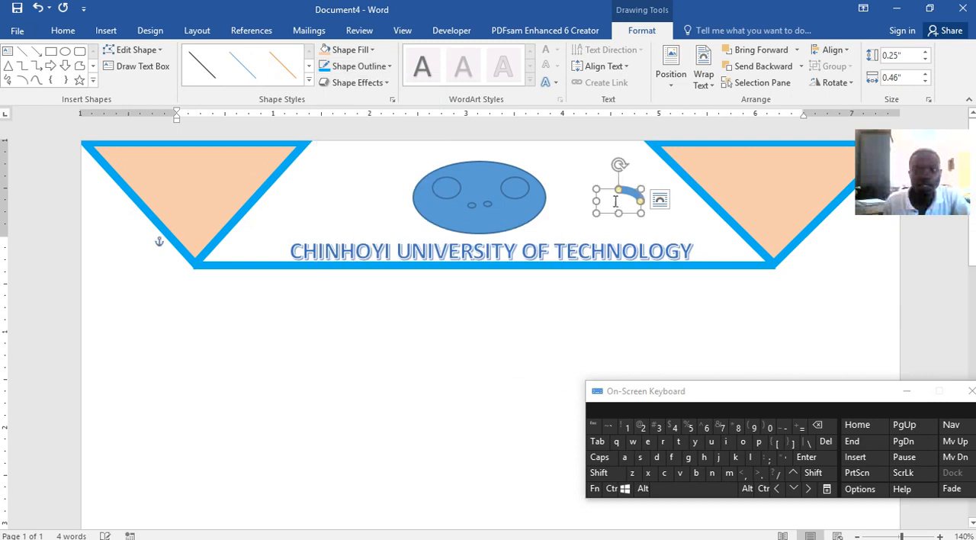
Rotate the small arc into a smile low inside the large oval, and colour it white
left_click_drag(622, 165, 481, 220)
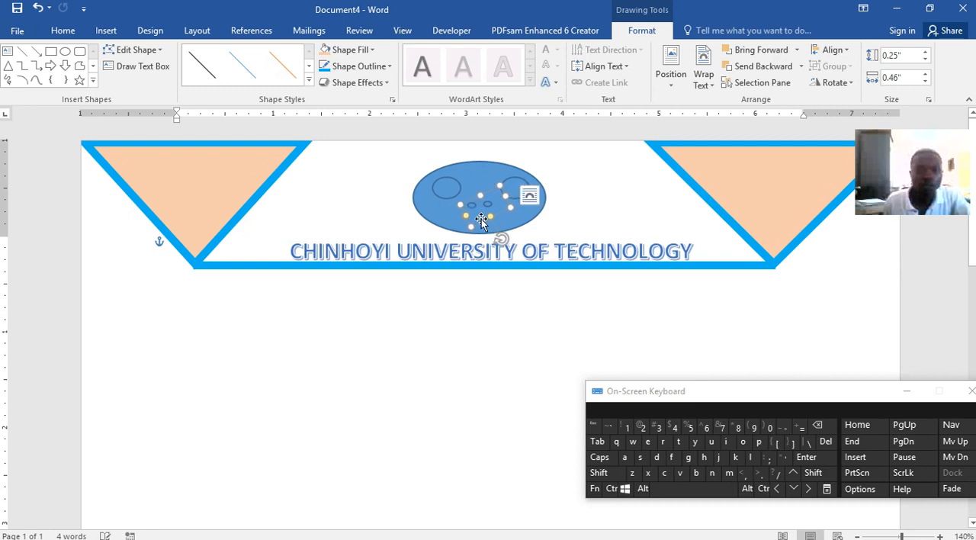
left_click(365, 66)
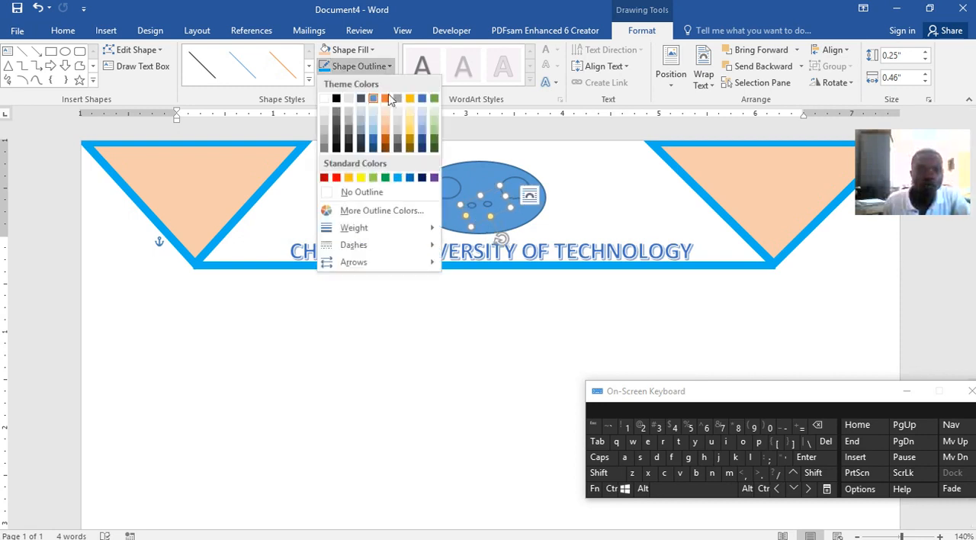
left_click(325, 101)
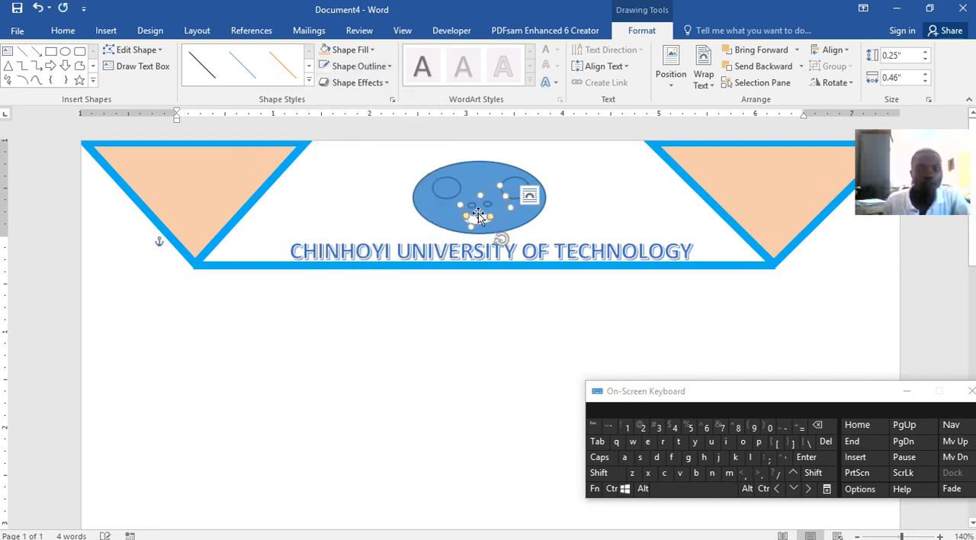
left_click_drag(478, 217, 483, 220)
left_click(621, 251)
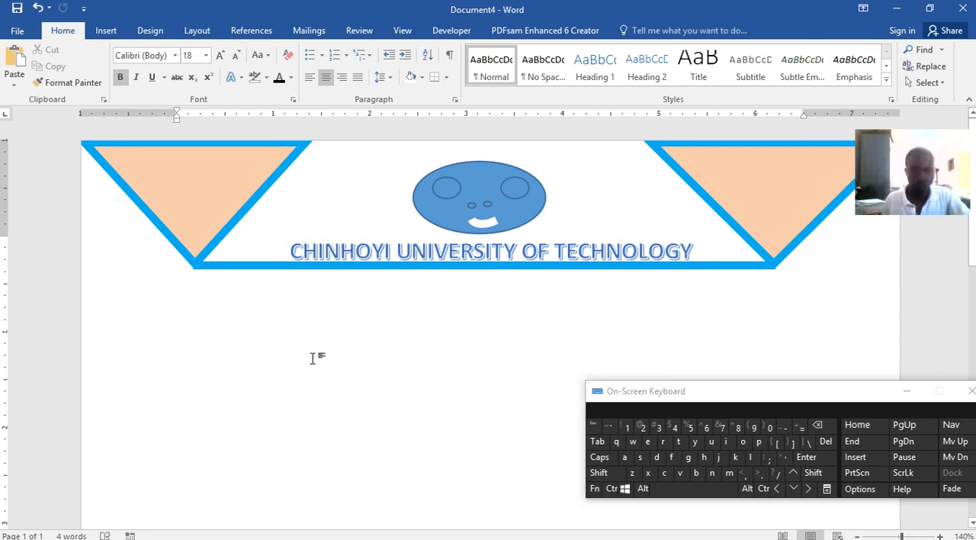
Check Word lecture.docx for the element below the university heading, and return to Document4
mouse_move(503, 530)
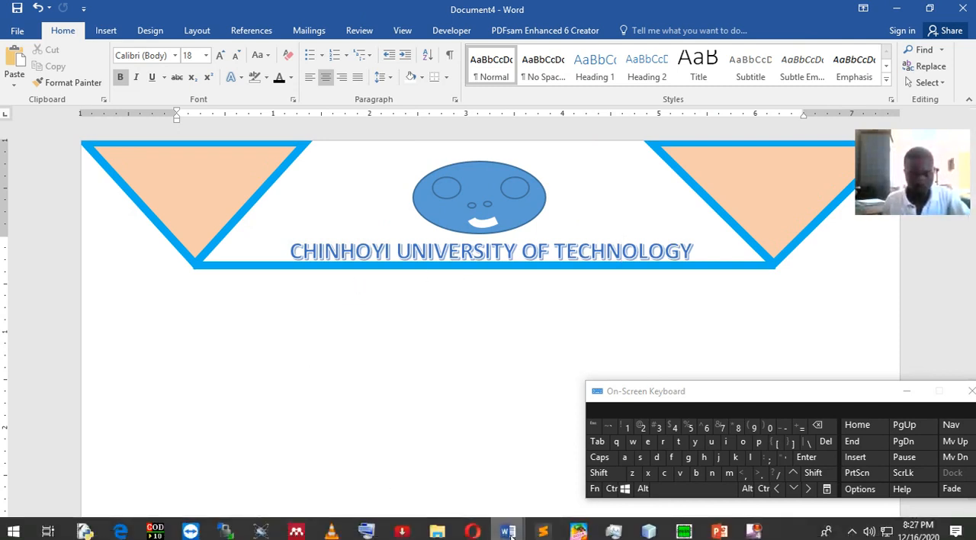
left_click(336, 469)
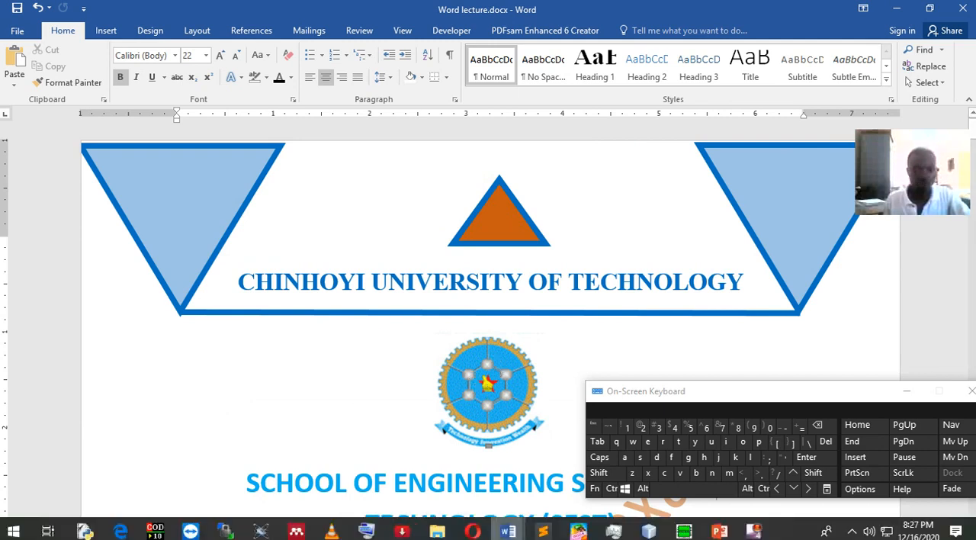
mouse_move(507, 532)
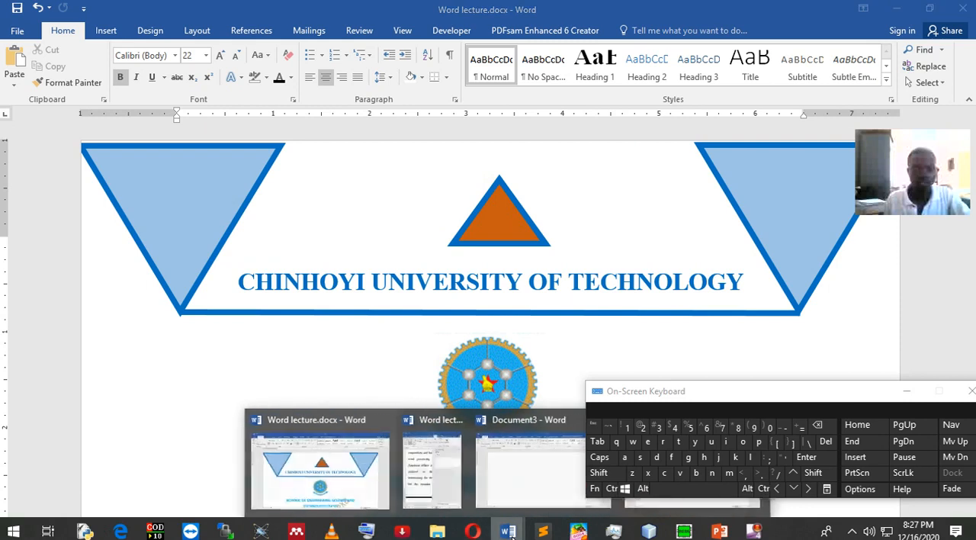
left_click(716, 507)
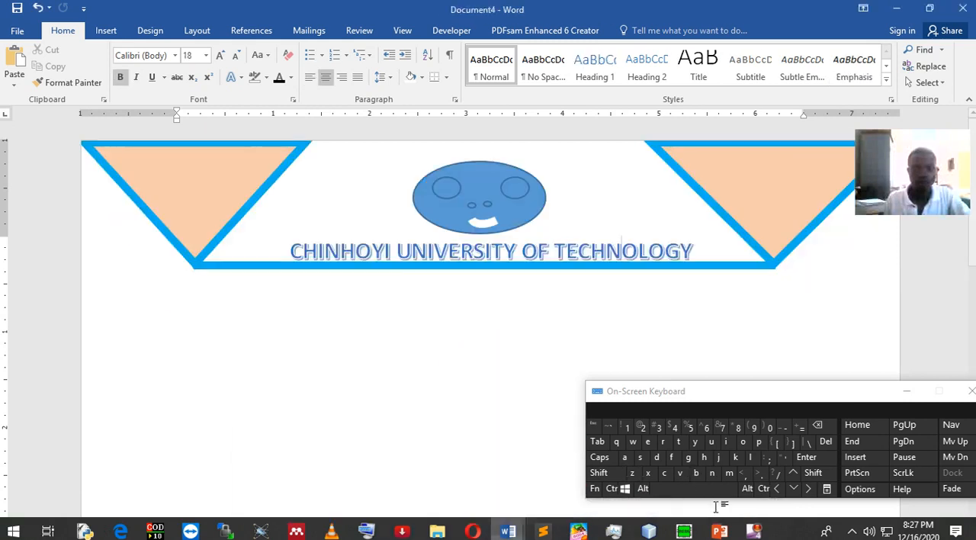
Insert the logo picture cut.PNG from the Images folder in Downloads on a new line below the university heading
left_click(694, 251)
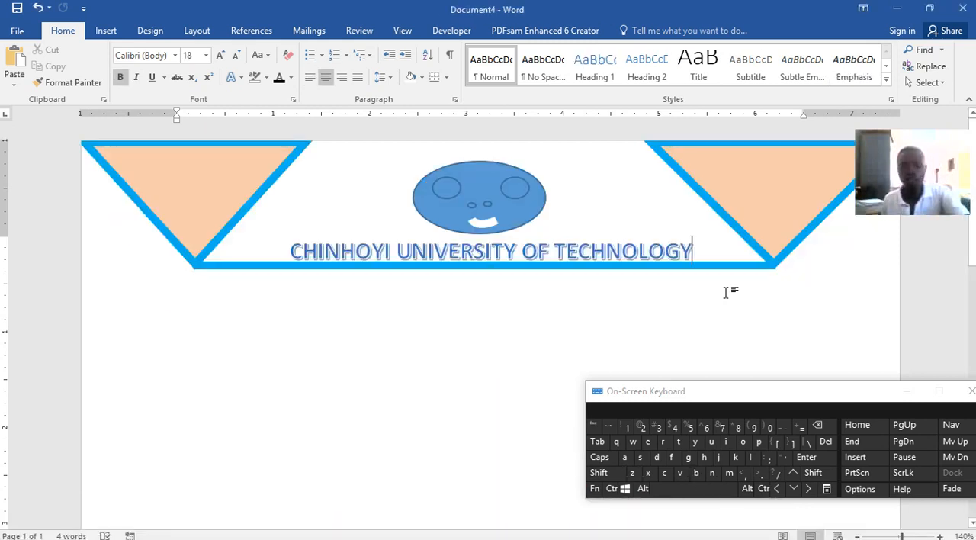
key("Return")
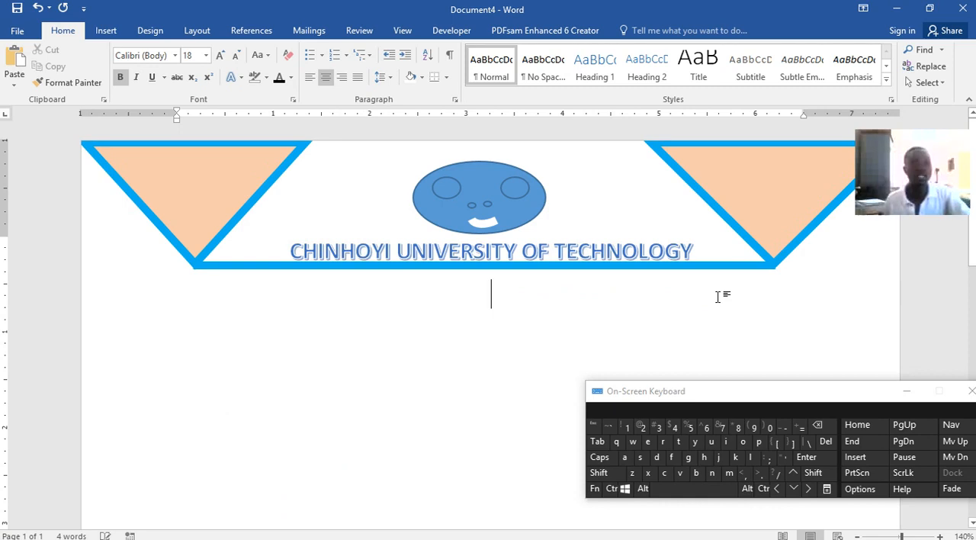
left_click(106, 31)
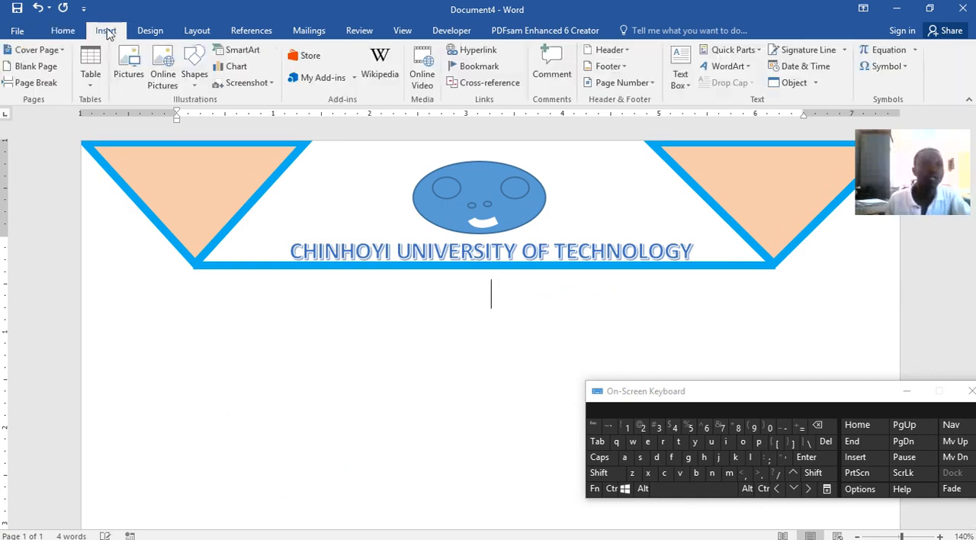
left_click(126, 65)
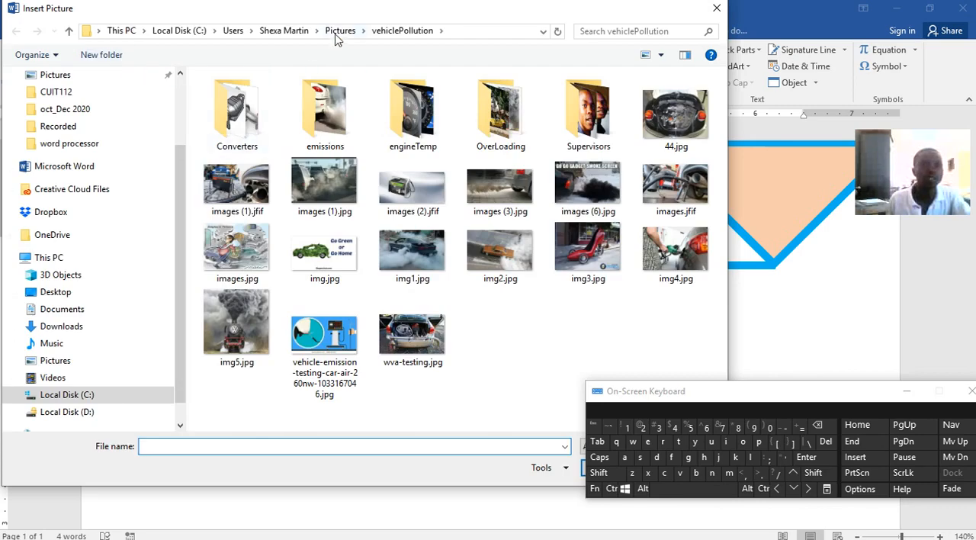
left_click(79, 325)
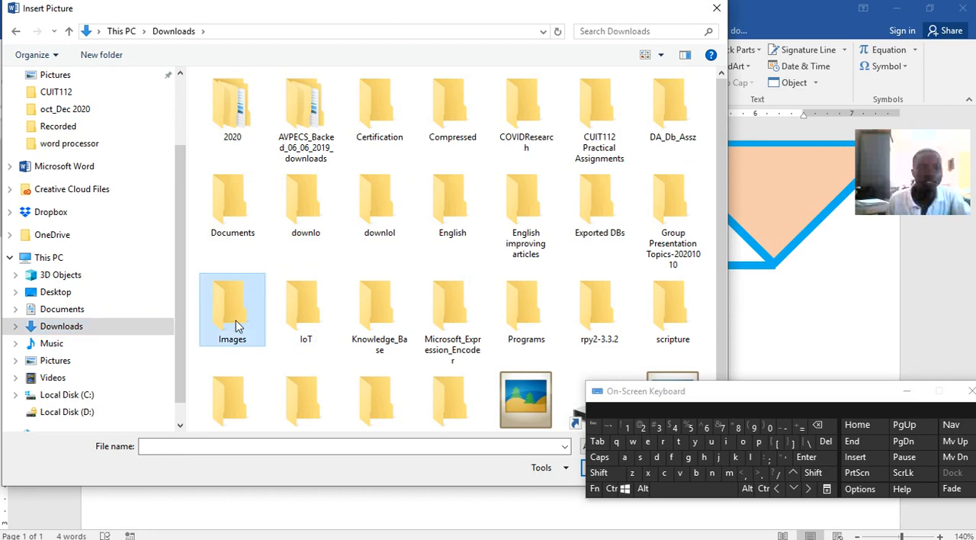
double_click(236, 320)
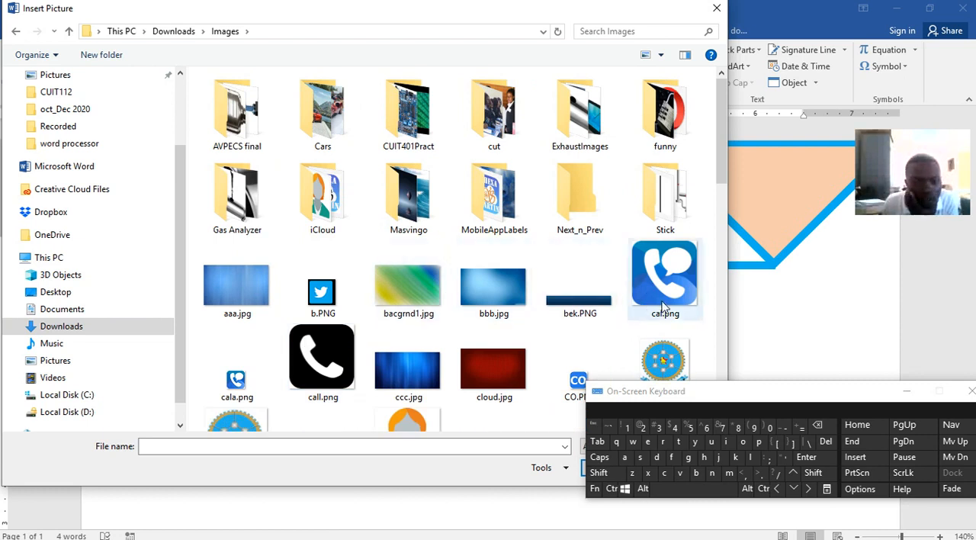
scroll(272, 354, "down", 3)
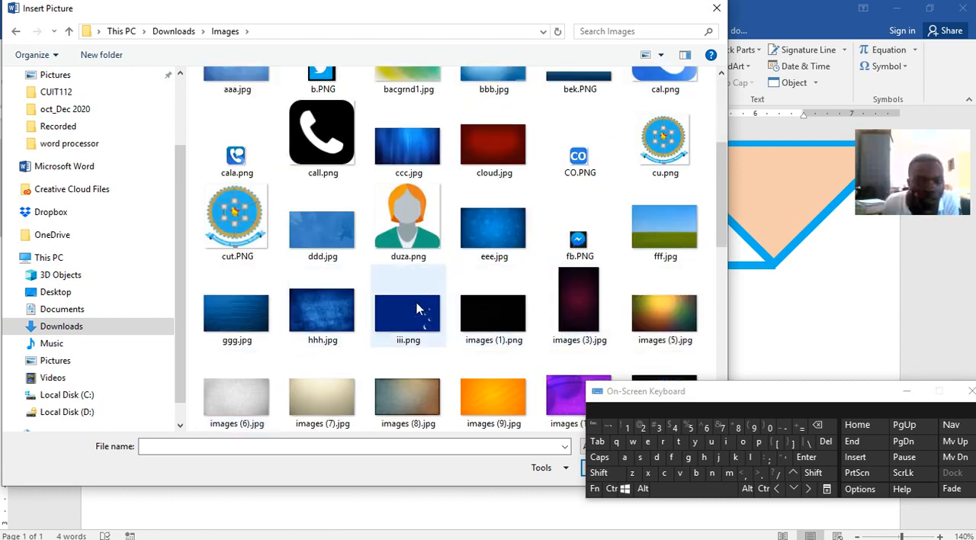
left_click(236, 217)
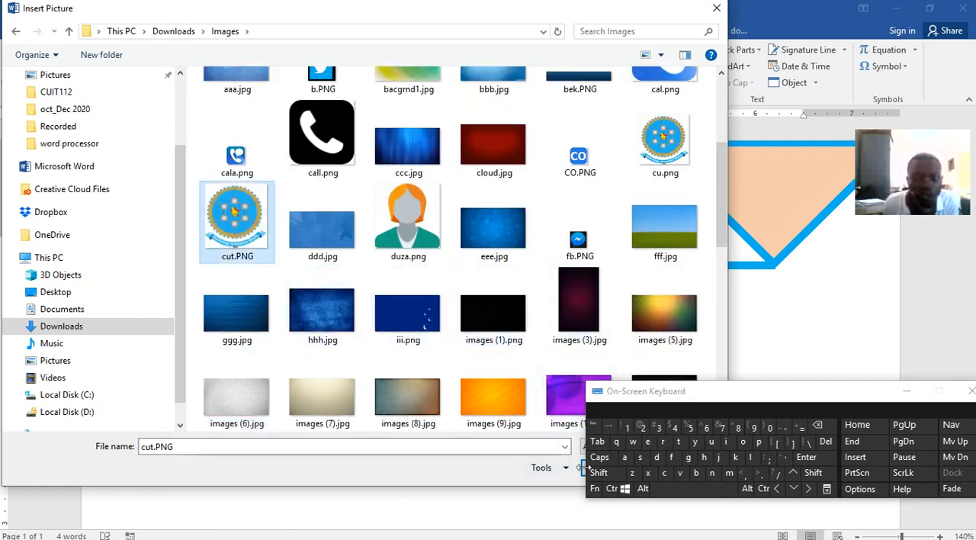
left_click_drag(861, 390, 853, 275)
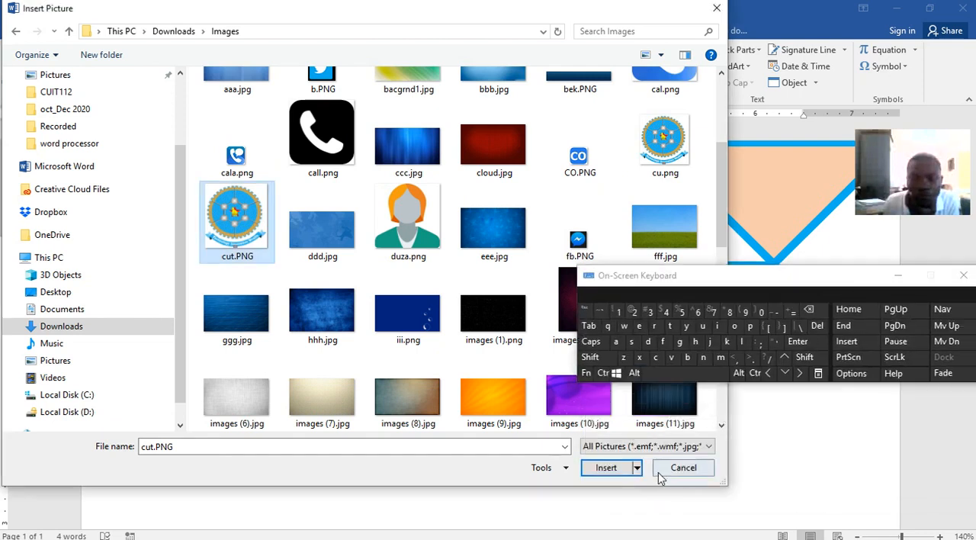
left_click(614, 468)
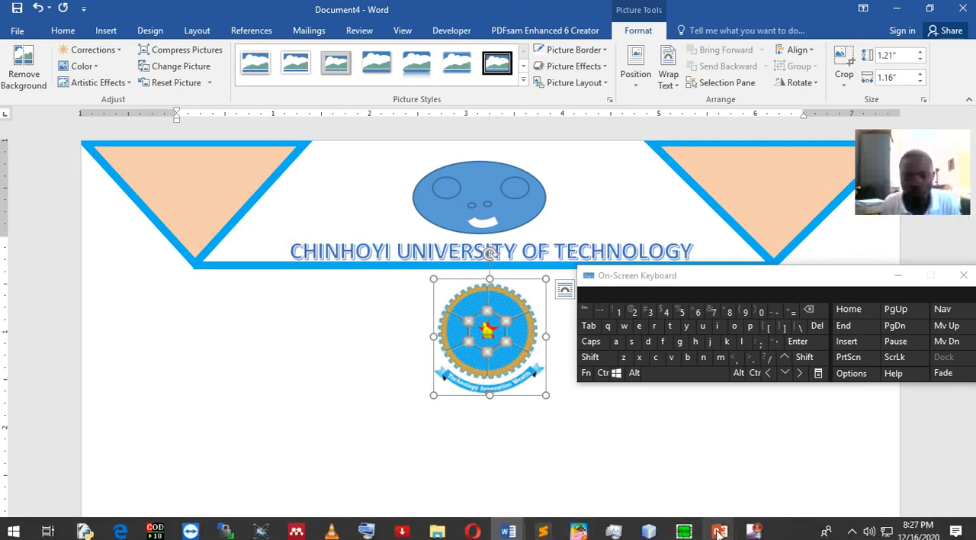
Copy the heading SCHOOL OF ENGINEERING SCIENCE AND TECHNOLOGY (SEST) from the cover page of Word lecture.docx
mouse_move(720, 532)
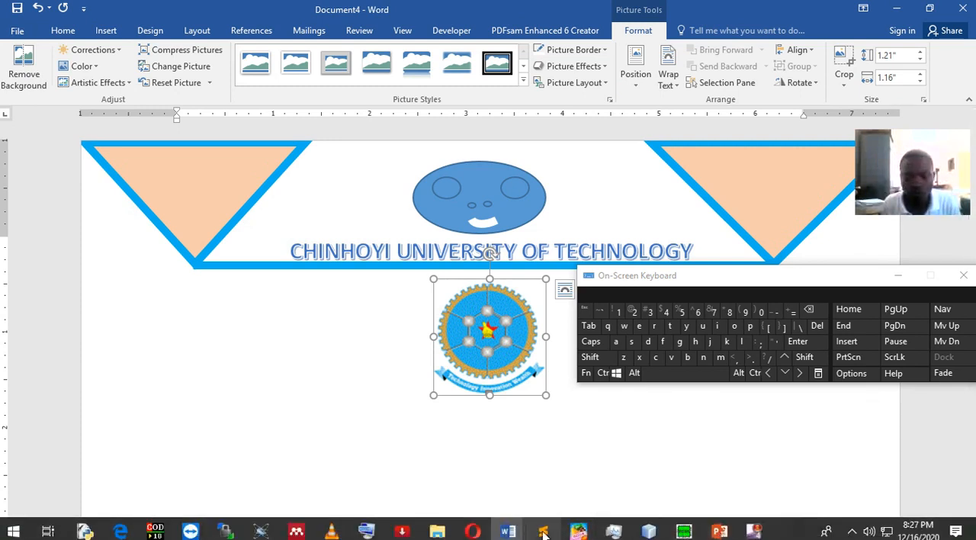
mouse_move(508, 531)
left_click(319, 486)
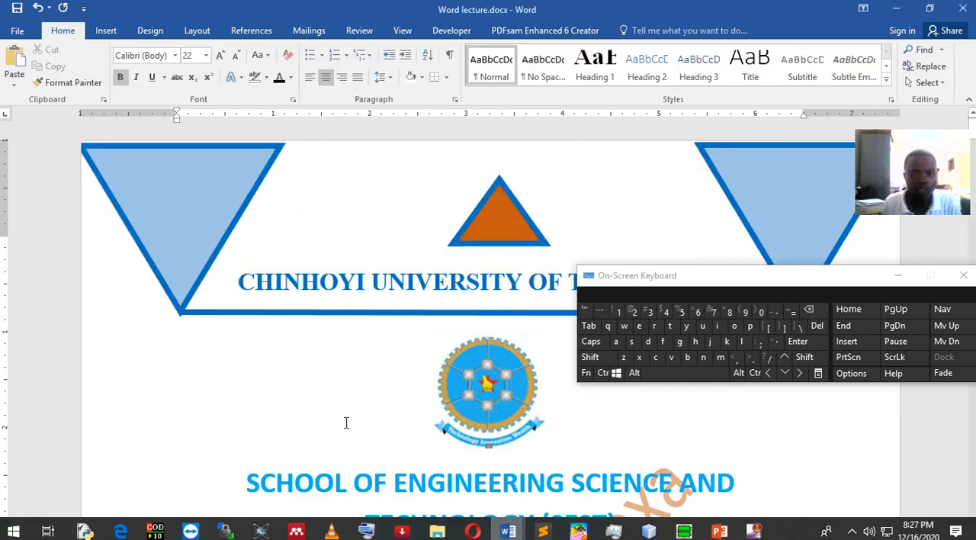
scroll(485, 443, "down", 5)
scroll(414, 246, "up", 1)
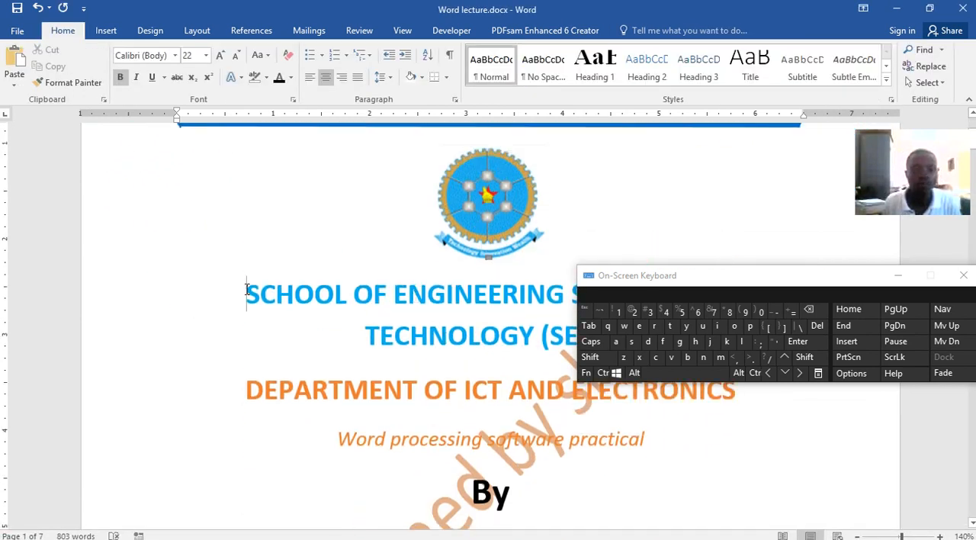
left_click_drag(699, 276, 681, 126)
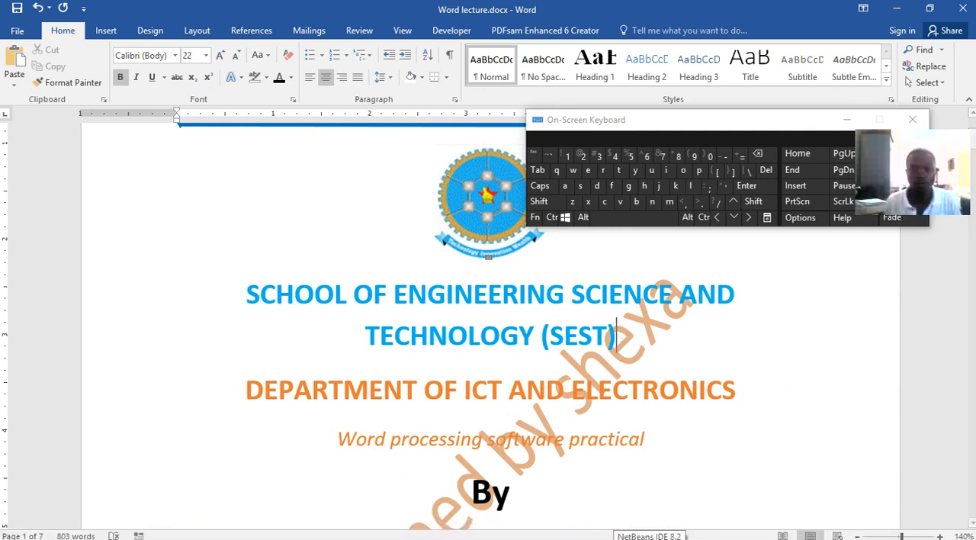
left_click_drag(634, 345, 243, 298)
key("ctrl+c")
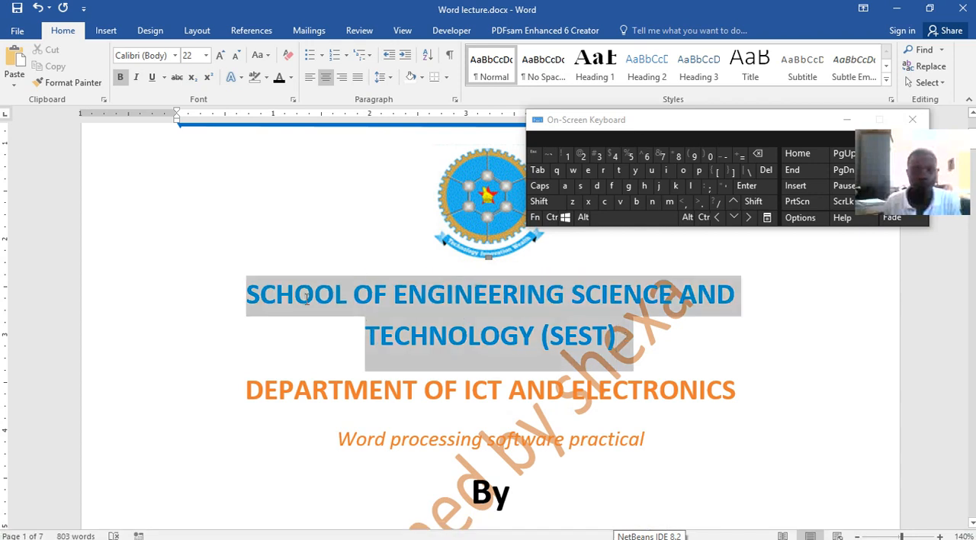
left_click(554, 217)
left_click(604, 202)
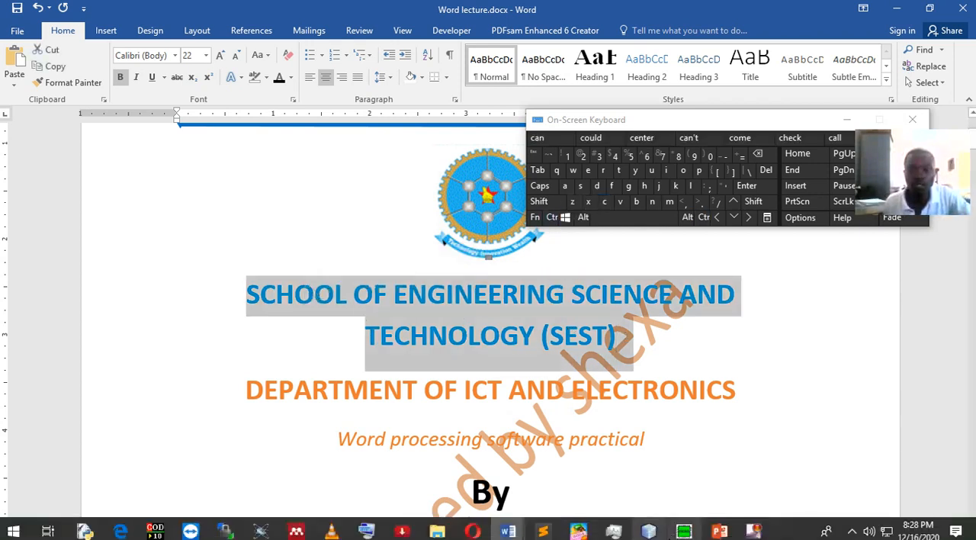
Paste the copied school heading on a new line below the logo in Document4
left_click(507, 531)
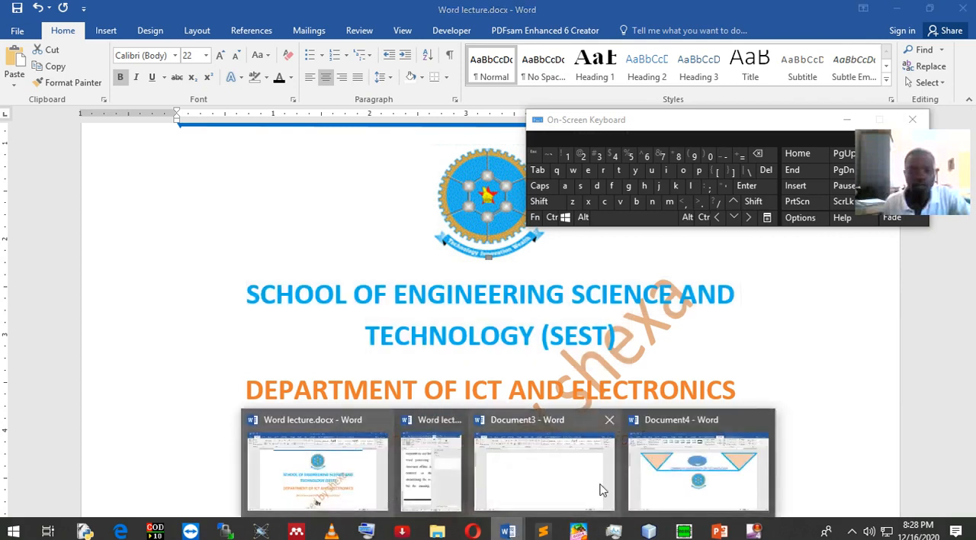
left_click(684, 483)
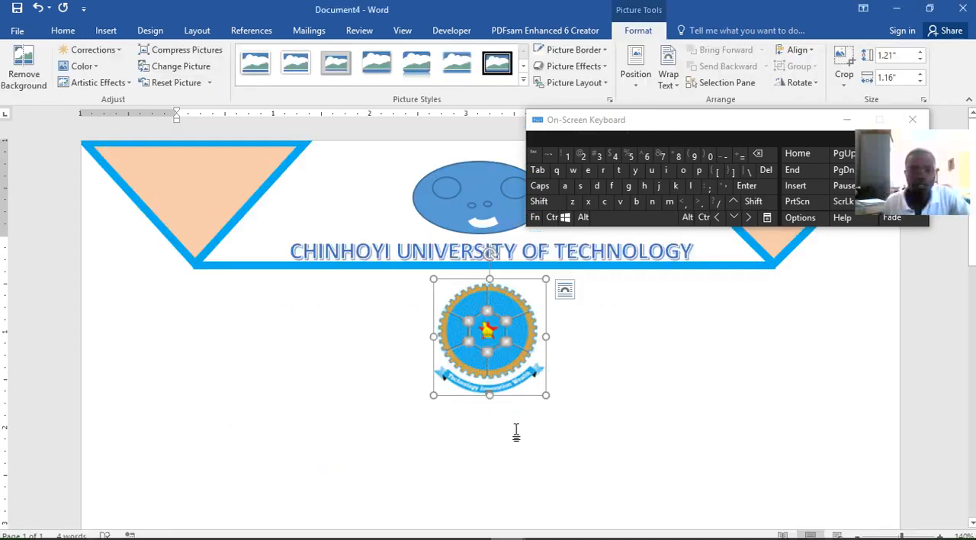
left_click(559, 399)
key("Return")
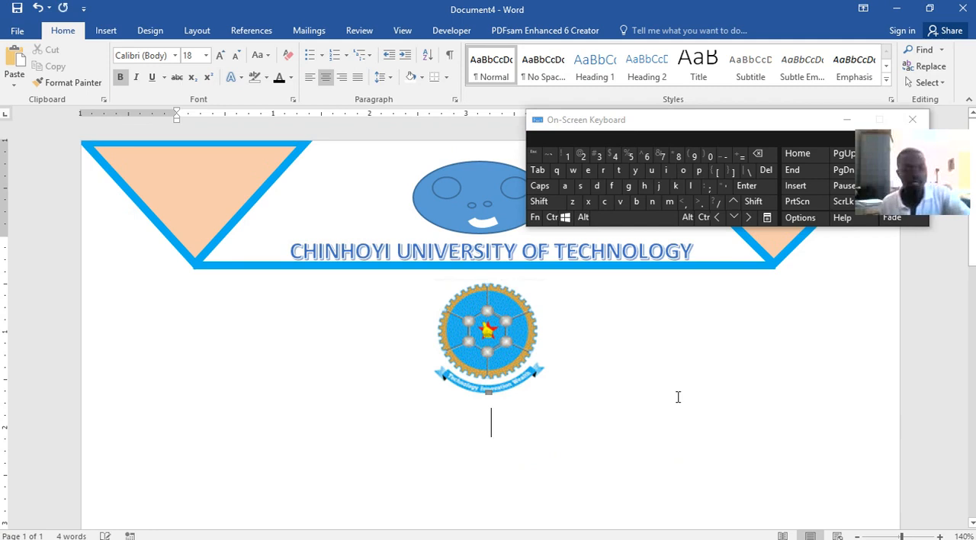
left_click(551, 218)
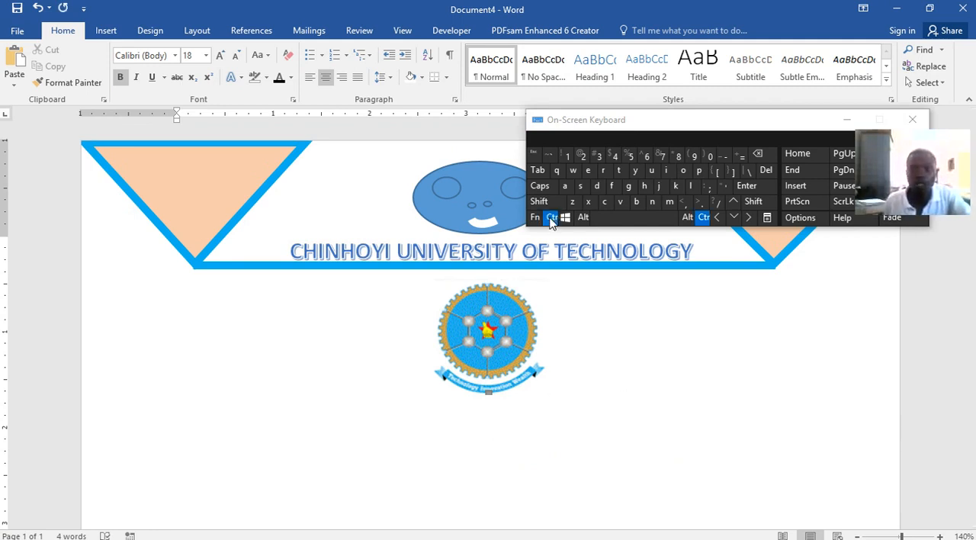
left_click(619, 203)
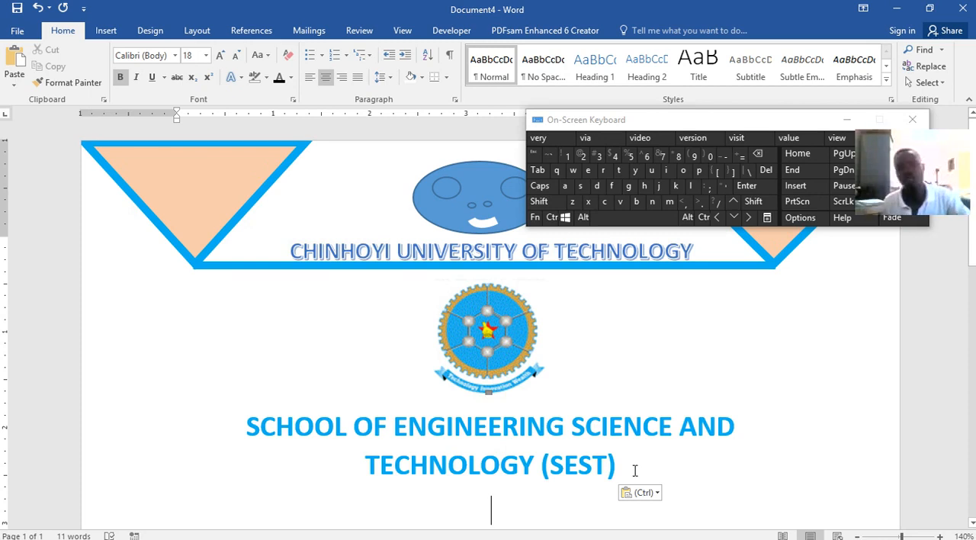
Copy the department heading, the "Word processing software practical" line and the "By" line from Word lecture.docx
scroll(645, 432, "down", 5)
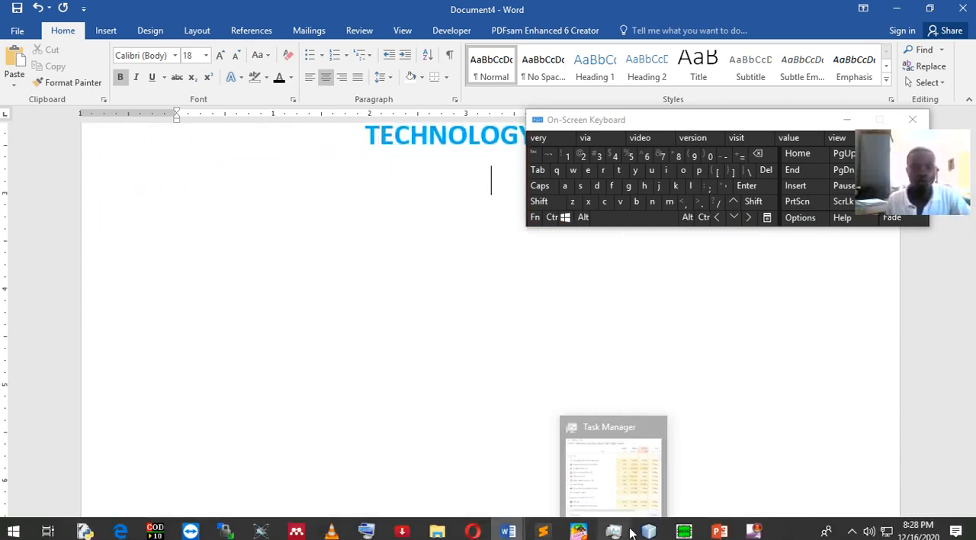
mouse_move(505, 527)
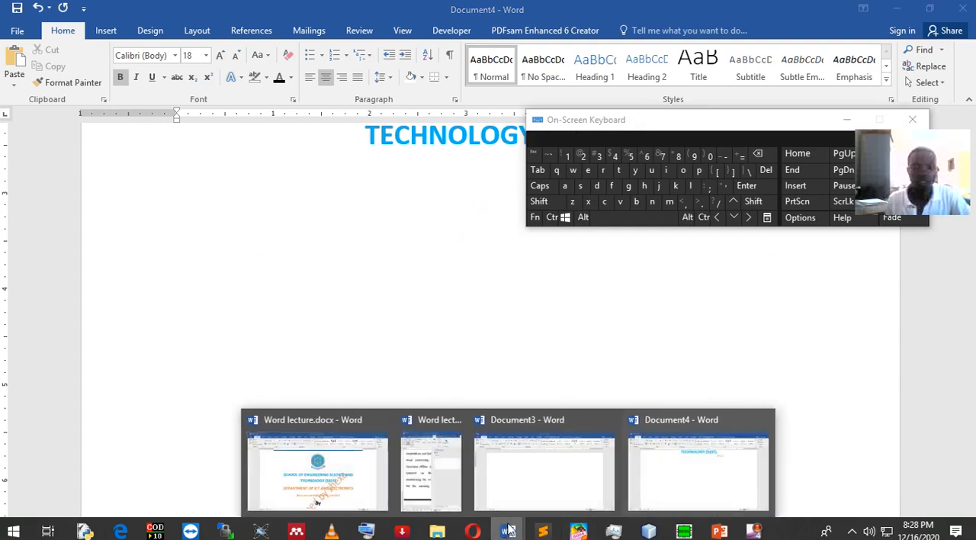
left_click(385, 480)
left_click_drag(253, 290, 525, 229)
left_click(551, 216)
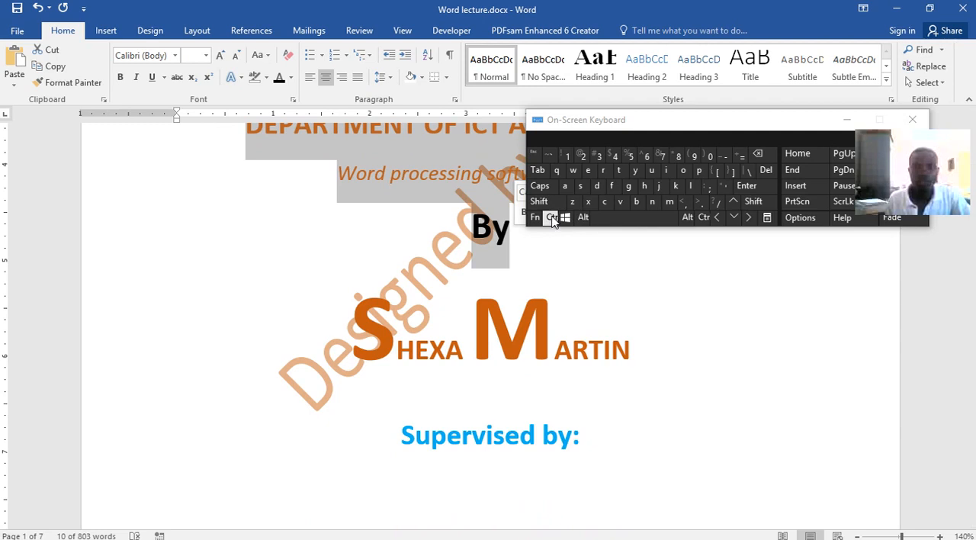
left_click(604, 202)
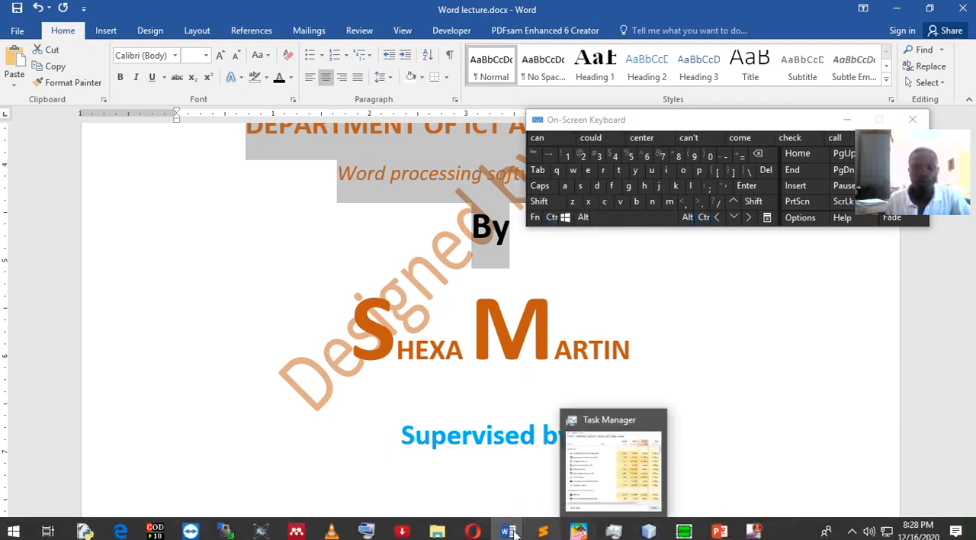
Paste the copied department, practical title and "By" lines below the school heading in Document4
mouse_move(508, 531)
left_click(687, 469)
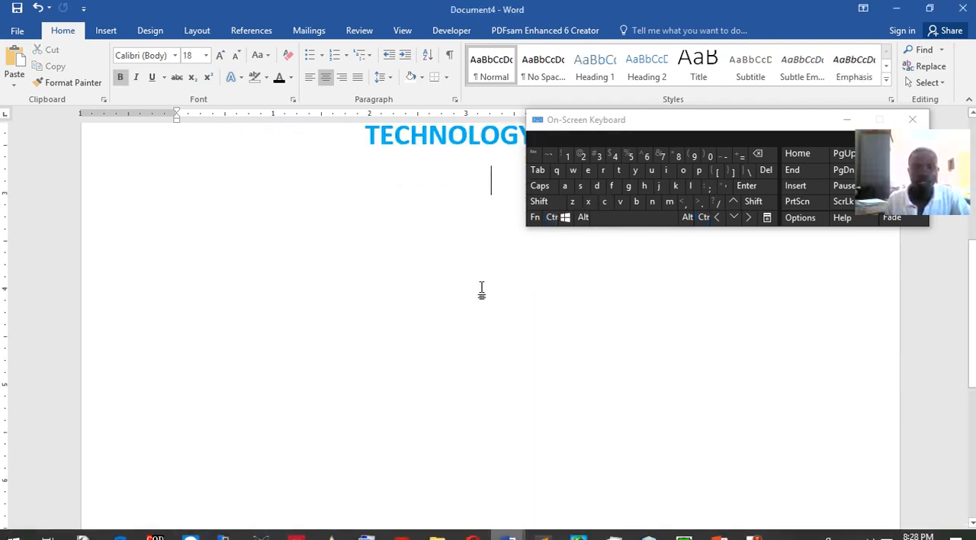
left_click(551, 217)
left_click(620, 201)
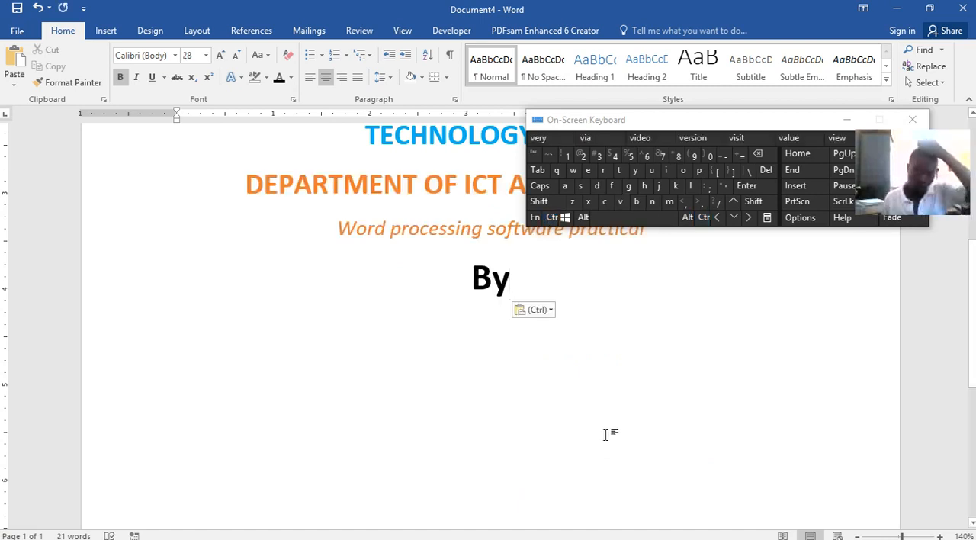
Add the author's full name on a new line below "By" in Document4
key("Return")
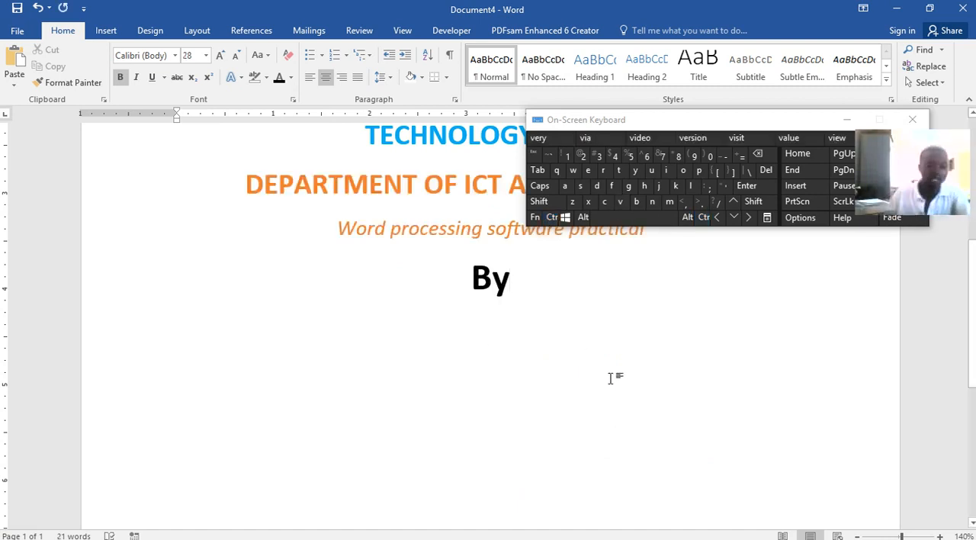
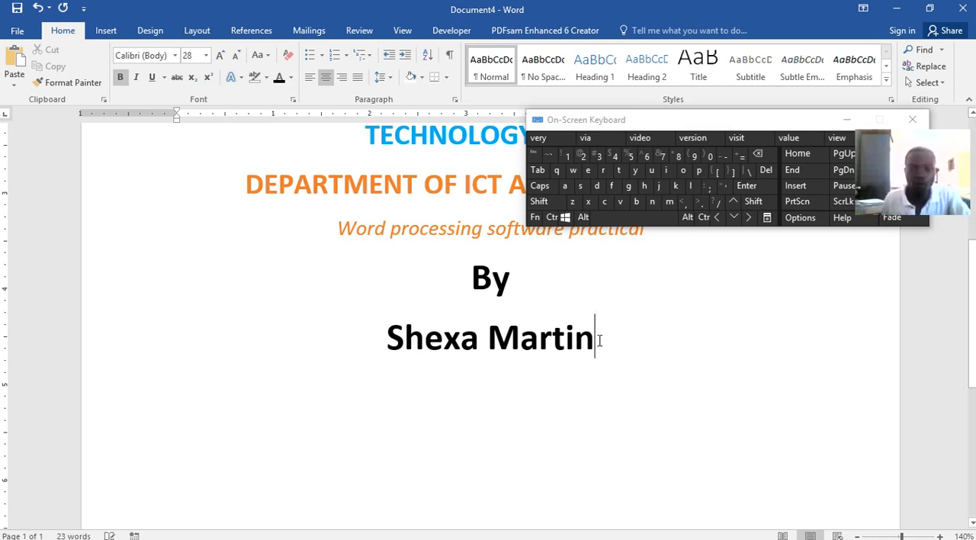
Change the author's name below "By" to uppercase
left_click_drag(600, 341, 372, 338)
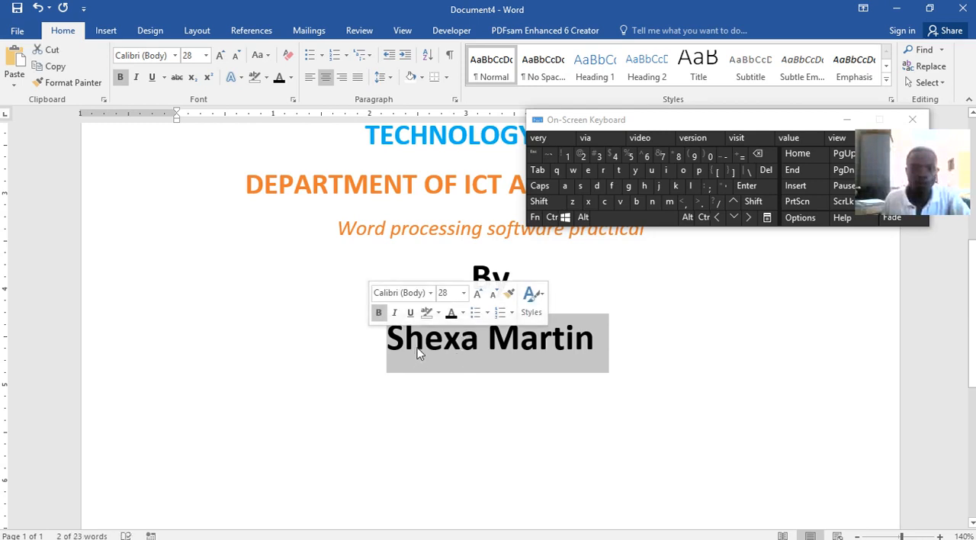
left_click(266, 66)
left_click(279, 104)
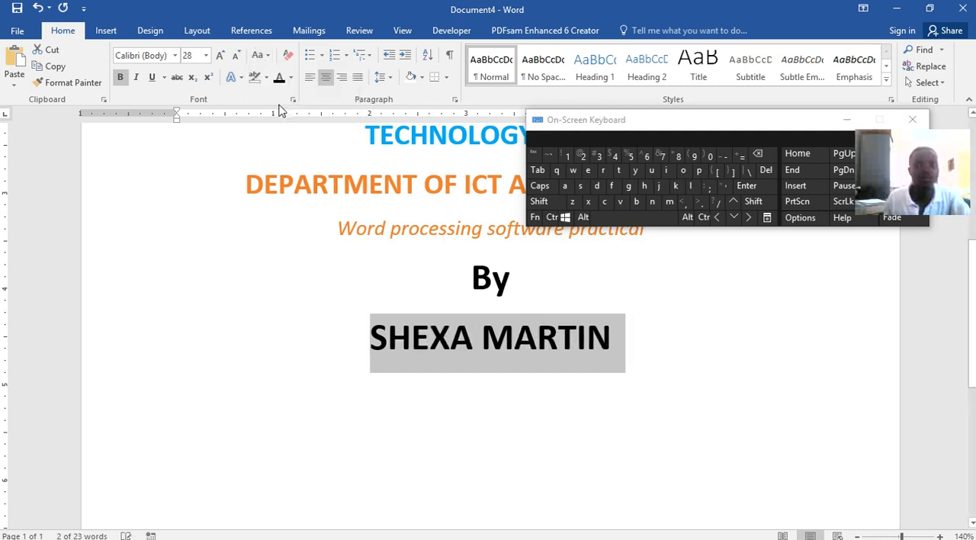
left_click(387, 341)
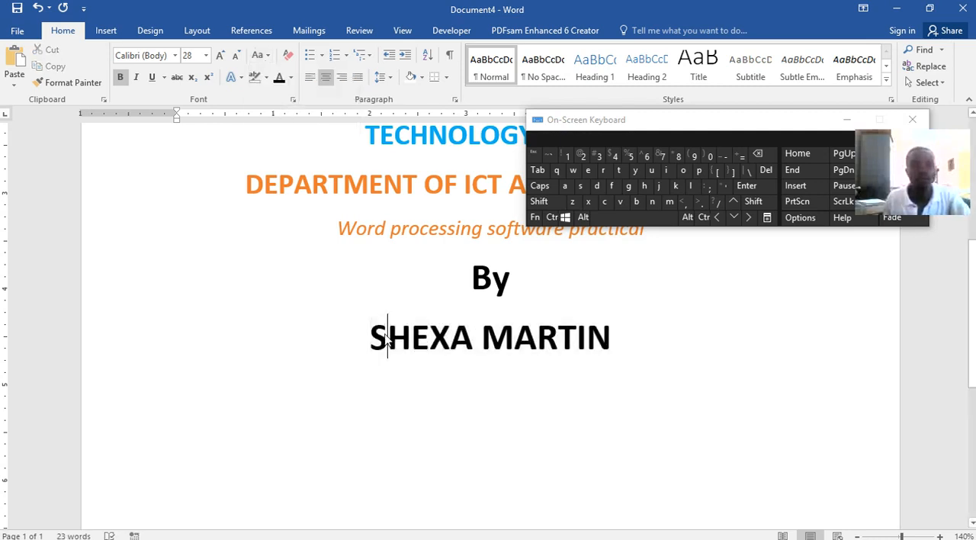
left_click_drag(387, 336, 377, 330)
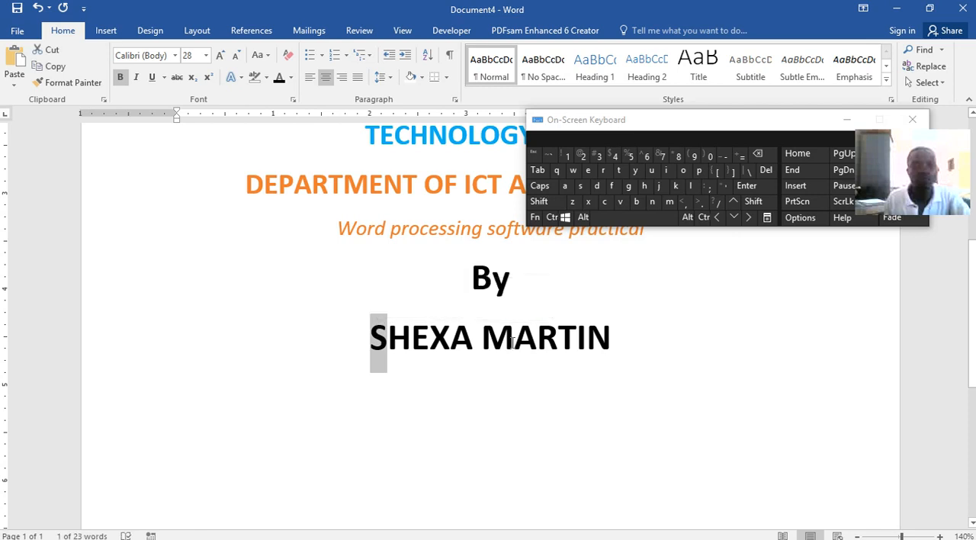
key("ctrl")
left_click_drag(502, 340, 492, 340)
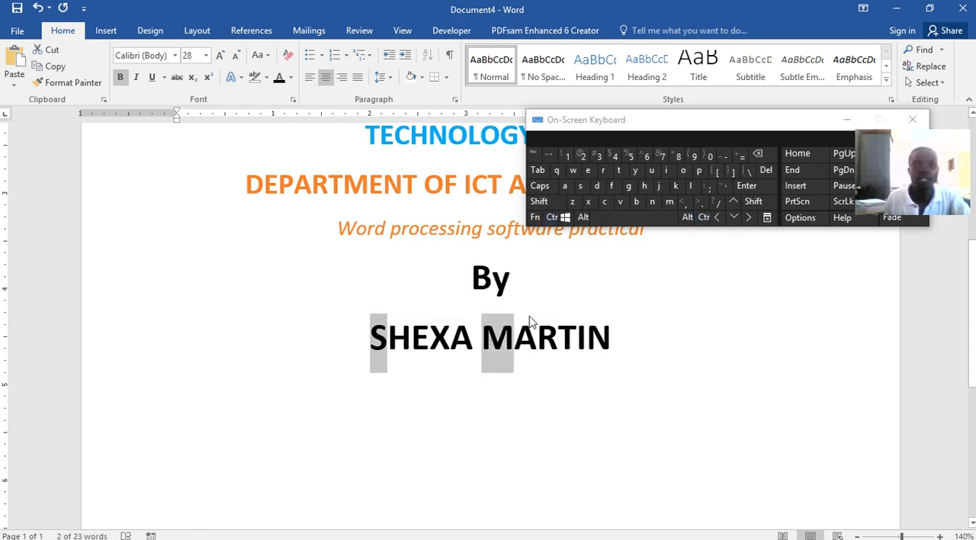
left_click(413, 334)
left_click_drag(383, 335, 371, 337)
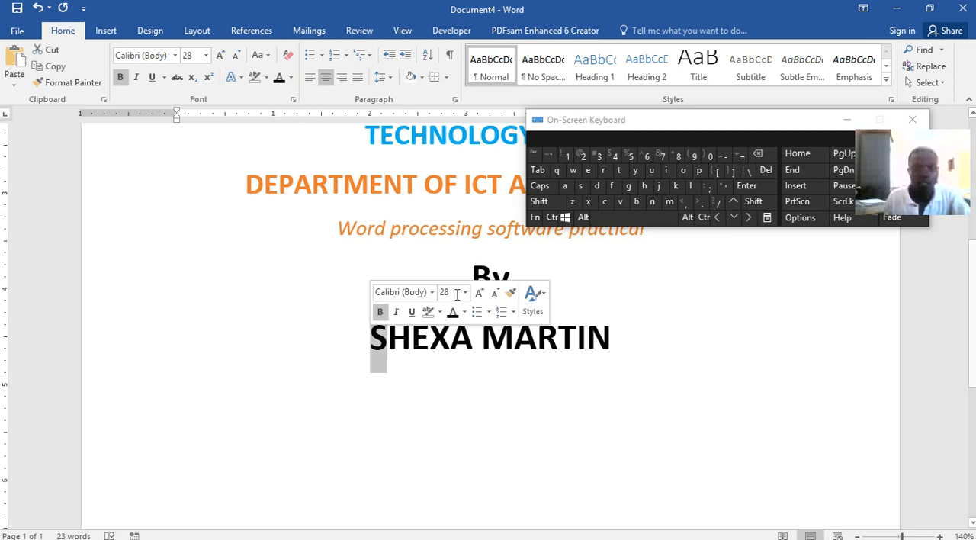
key("ctrl")
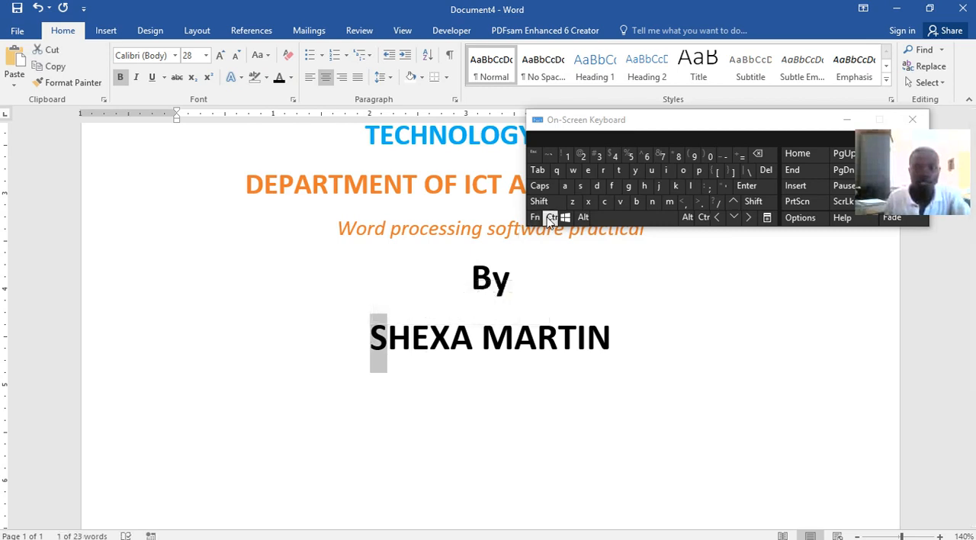
left_click_drag(513, 343, 497, 341)
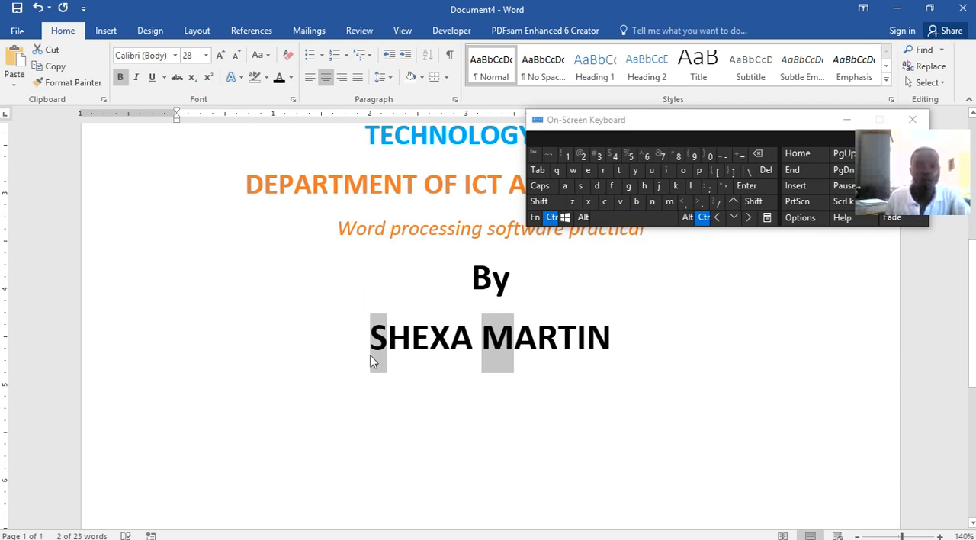
mouse_move(493, 279)
left_mouse_down()
mouse_move(476, 279)
mouse_move(500, 286)
left_mouse_up()
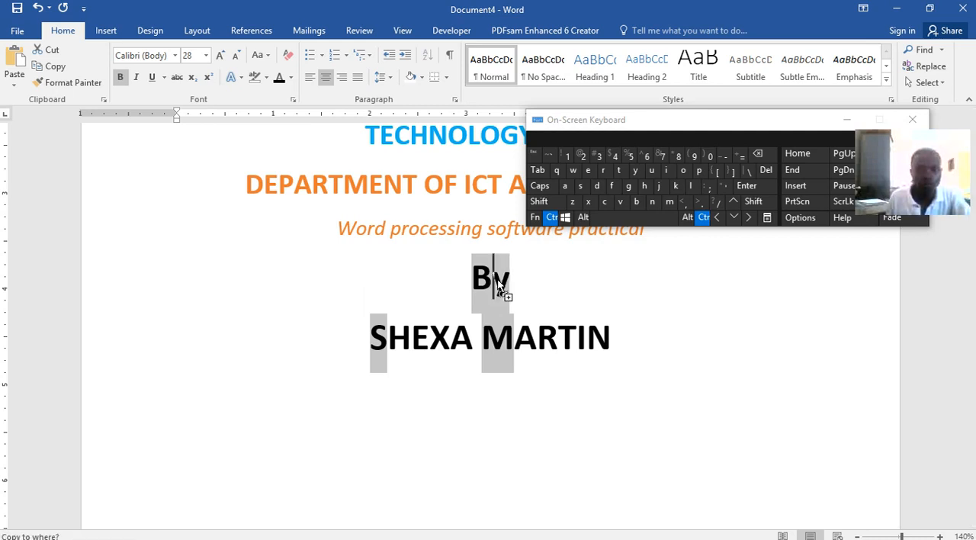
left_click(509, 289)
key("Left")
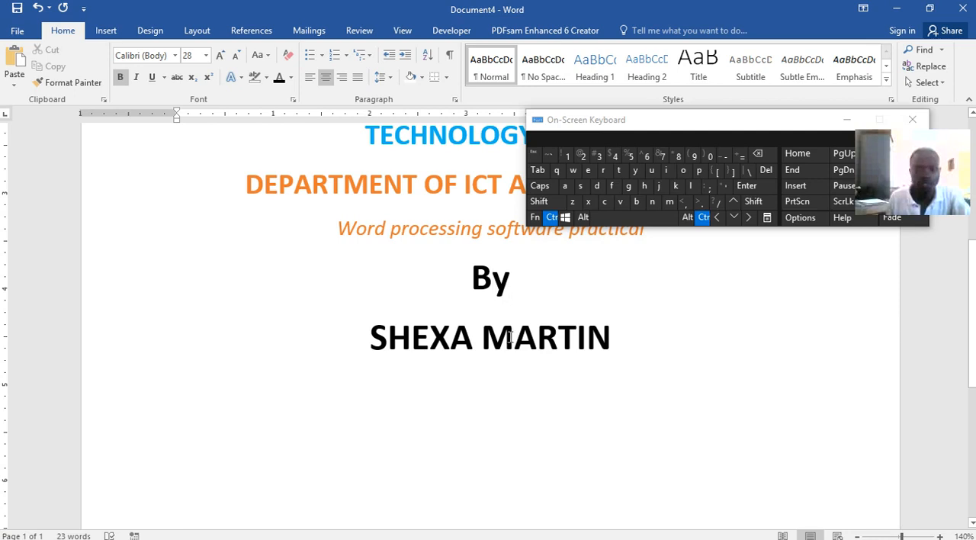
triple_click(492, 334)
left_click(550, 217)
left_click(537, 337)
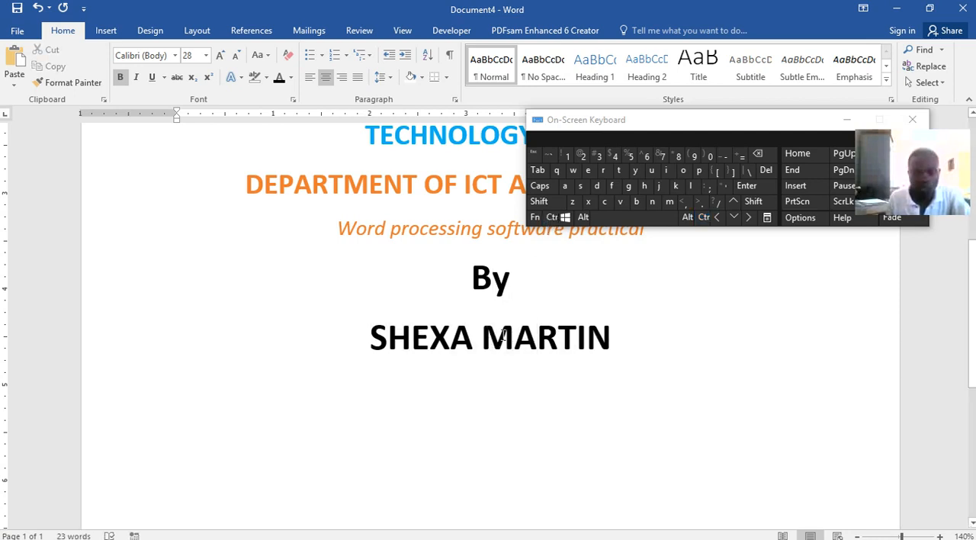
Enlarge the initial letters of the author's first name and surname together to font size 80
left_click_drag(509, 337, 482, 338)
left_click(550, 217)
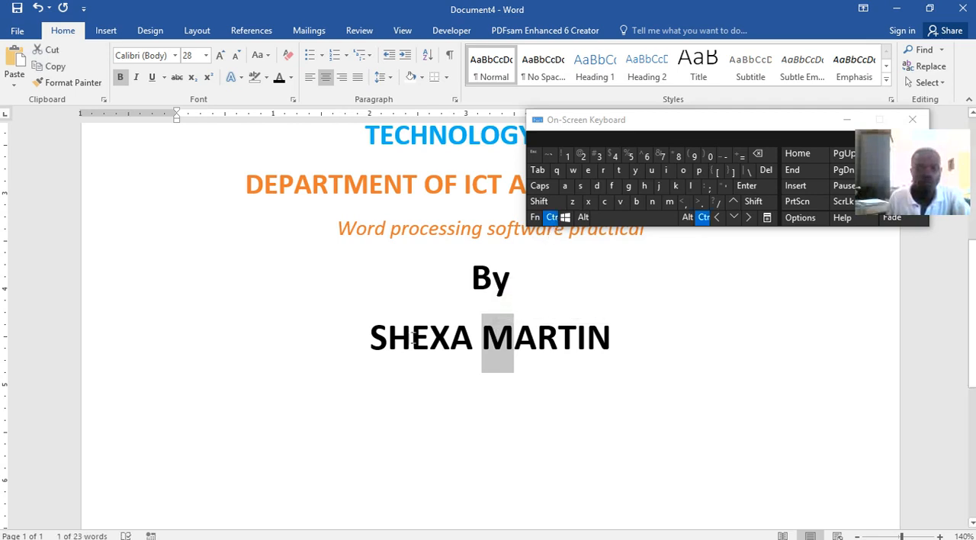
left_click_drag(387, 339, 371, 339)
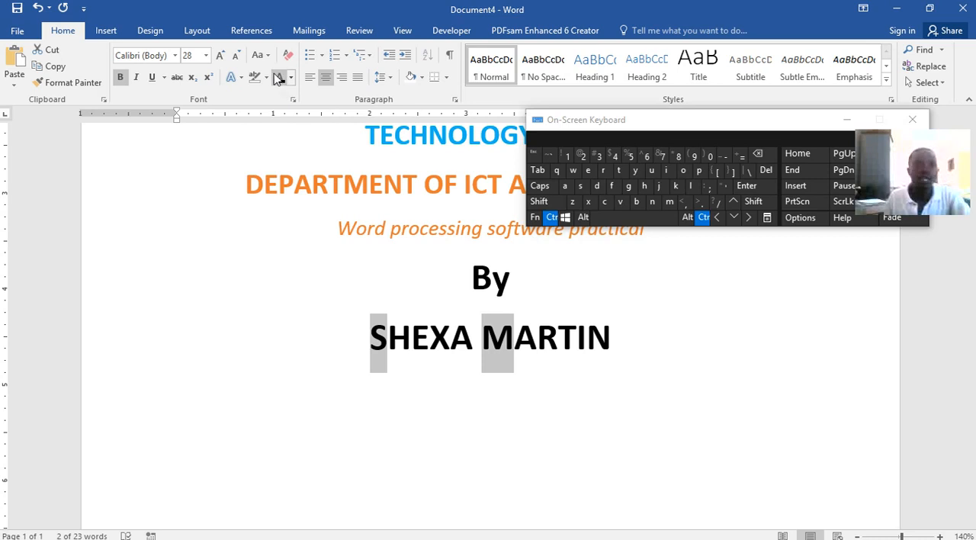
left_click(218, 56)
left_click(219, 55)
left_click(219, 56)
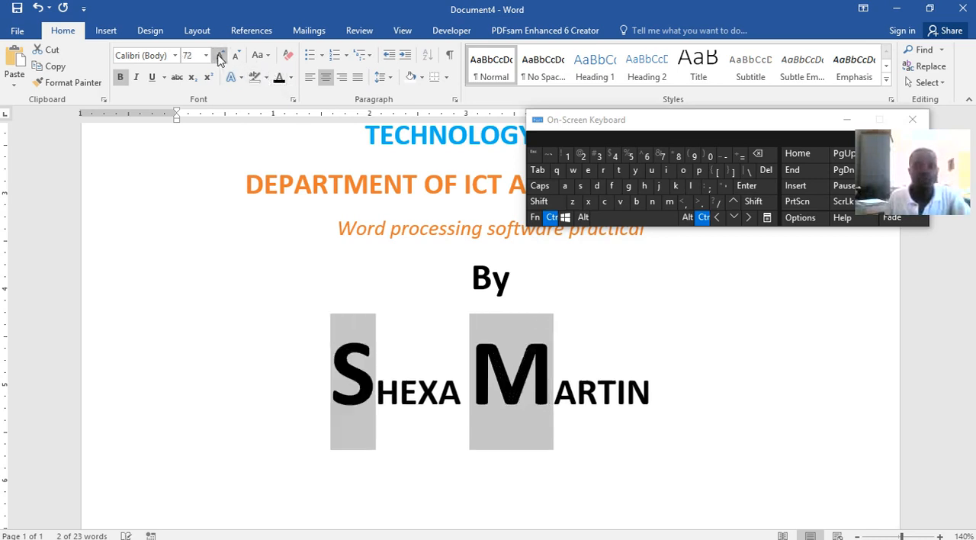
left_click(219, 56)
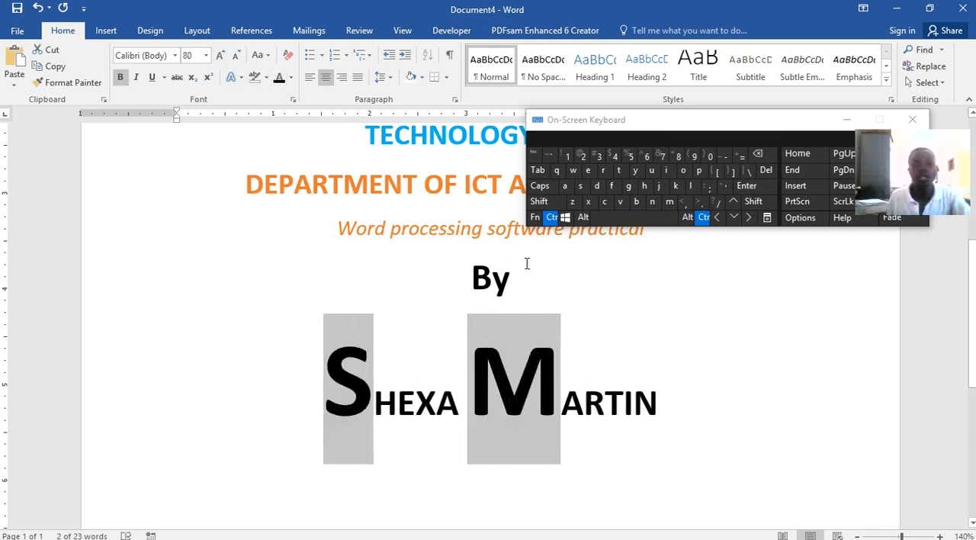
Change the font colour of the author's whole name to the darkest shade of the theme's light blue
left_click_drag(658, 396, 399, 391)
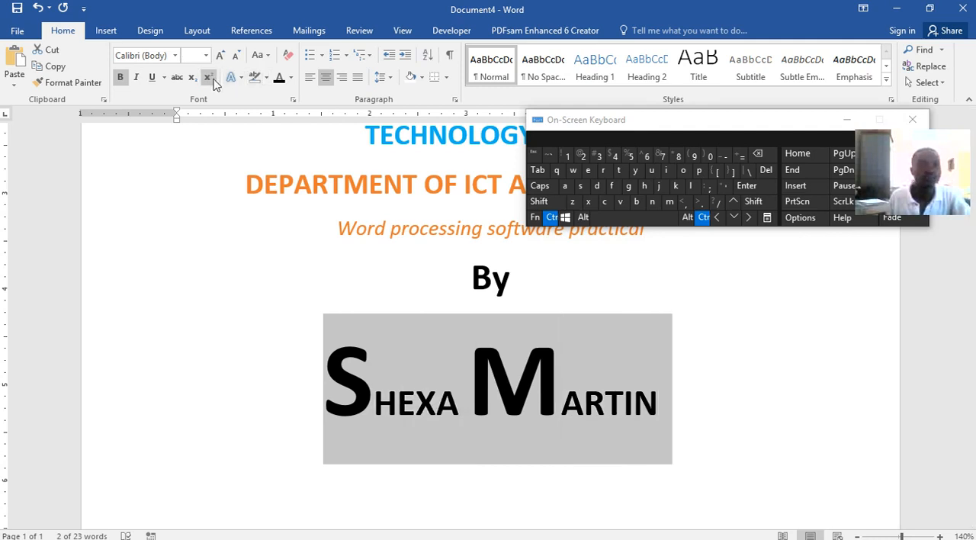
left_click(290, 78)
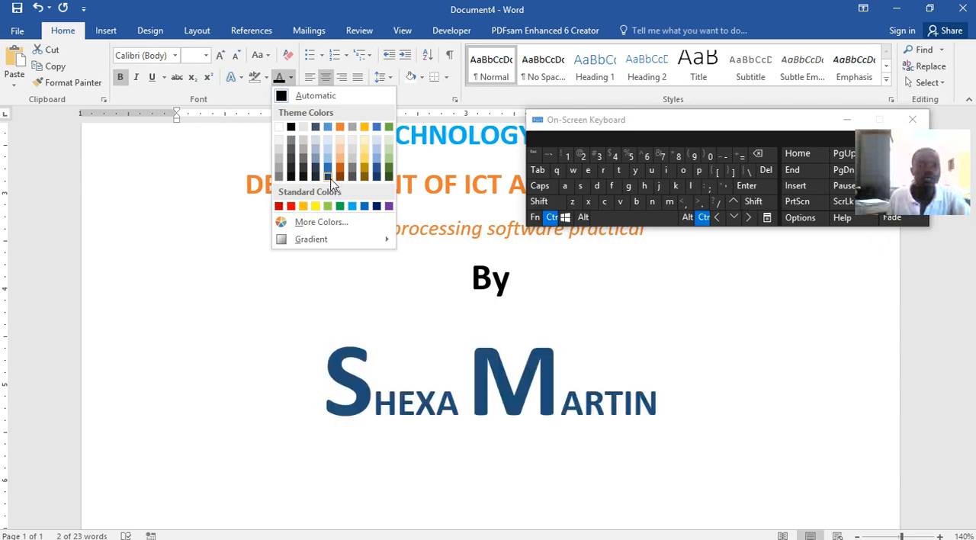
left_click(330, 182)
left_click(709, 377)
Switch to Word lecture.docx and select the "Supervised by:" line together with the supervisors' names on its cover page
scroll(692, 375, "down", 1)
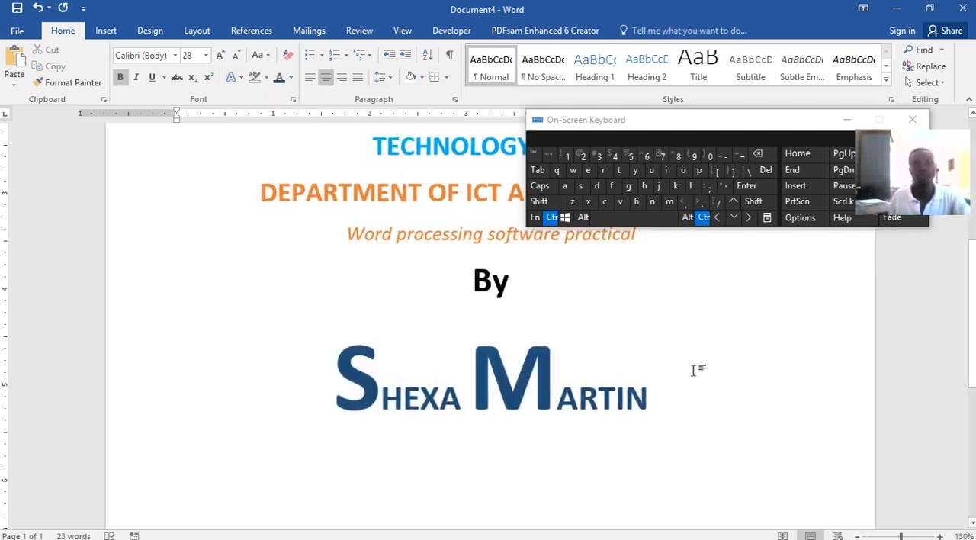
scroll(712, 351, "down", 3)
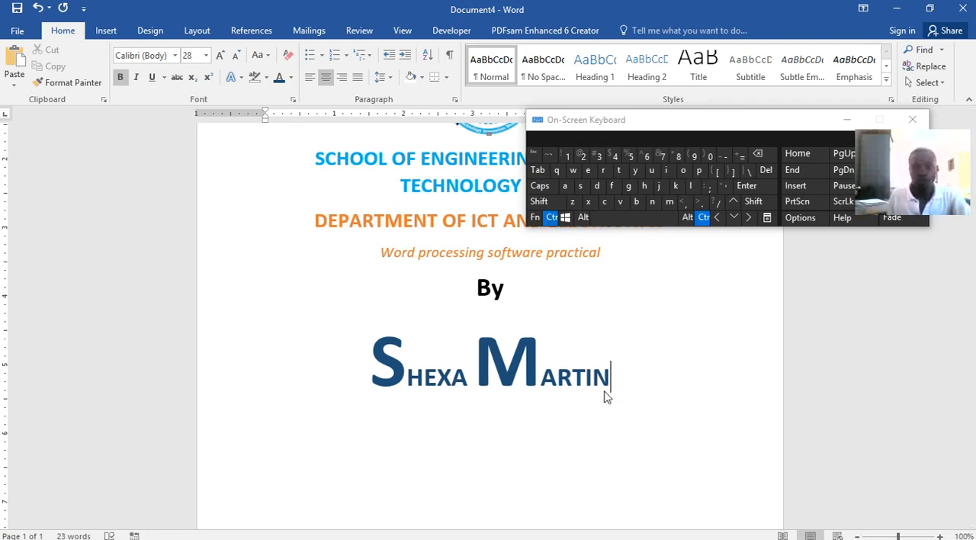
scroll(610, 438, "down", 3)
scroll(610, 438, "up", 2)
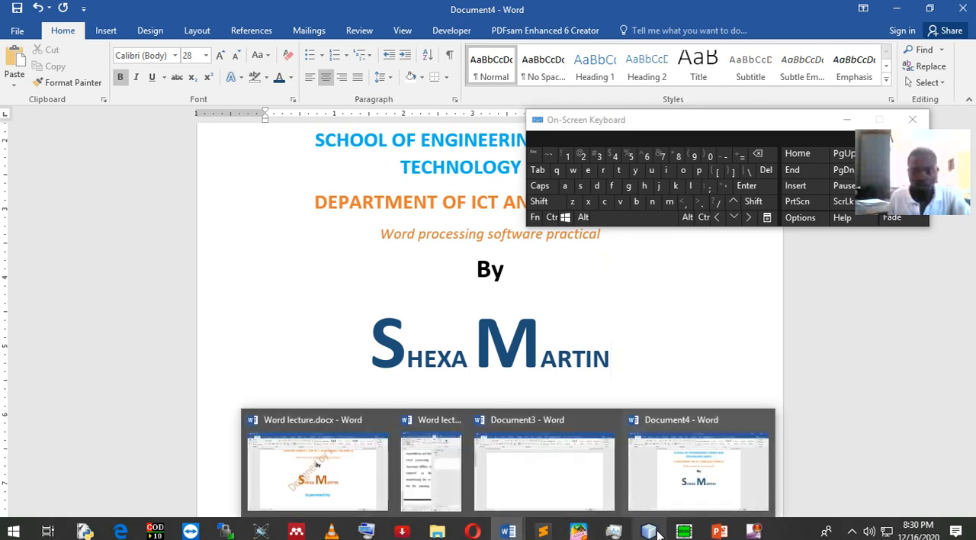
mouse_move(717, 534)
mouse_move(507, 530)
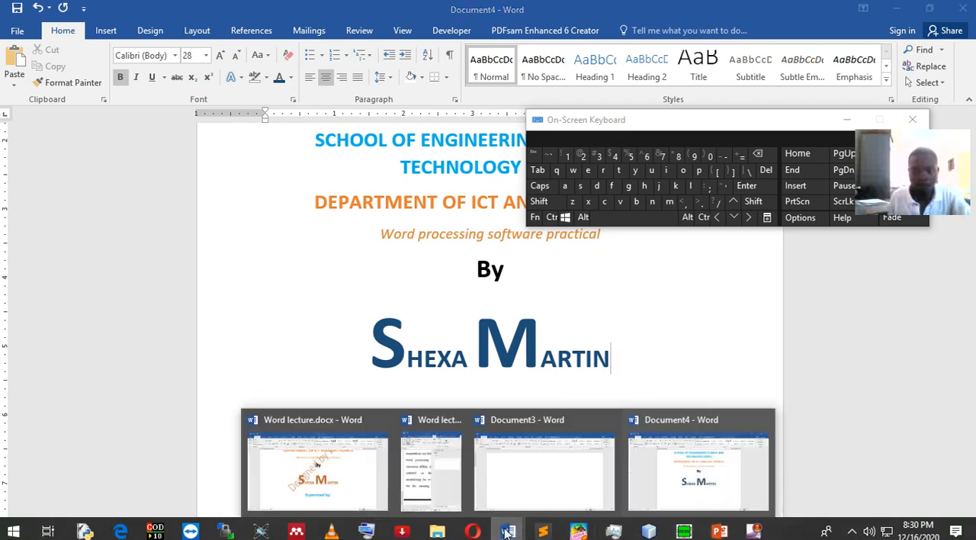
left_click(353, 461)
scroll(496, 352, "down", 4)
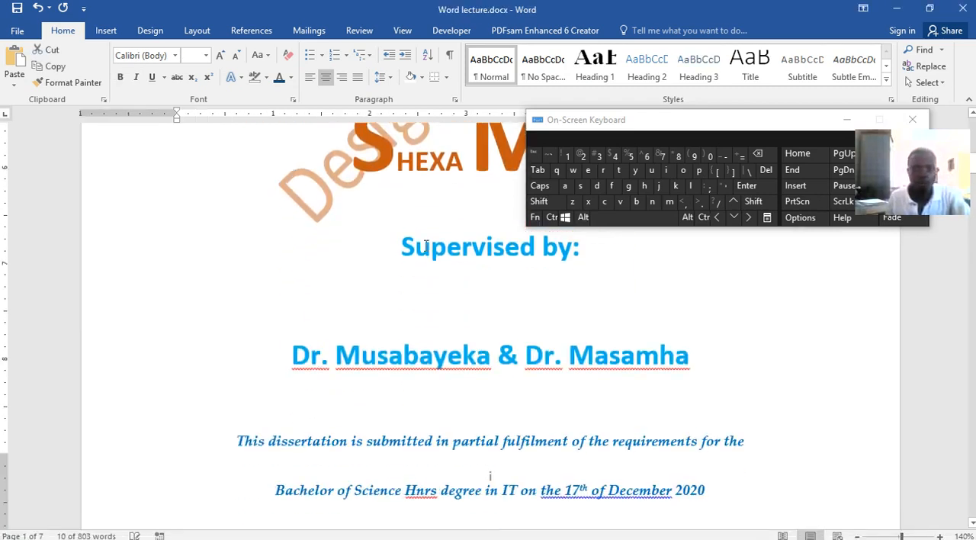
left_click_drag(399, 242, 633, 343)
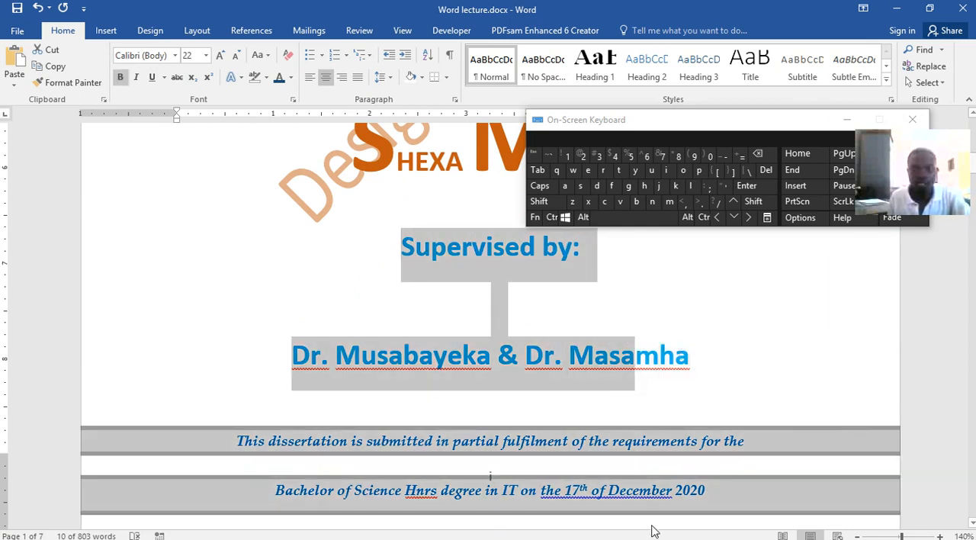
left_click(682, 408)
left_click_drag(692, 364, 433, 259)
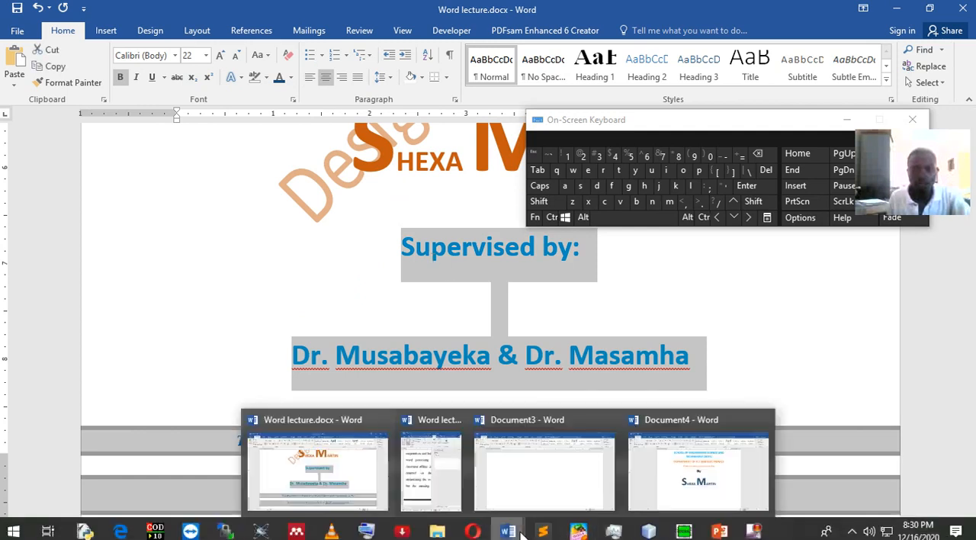
Return to Document4 and add the line "Supervised by:" below the author's name, followed by a new line
left_click(507, 531)
left_click(694, 472)
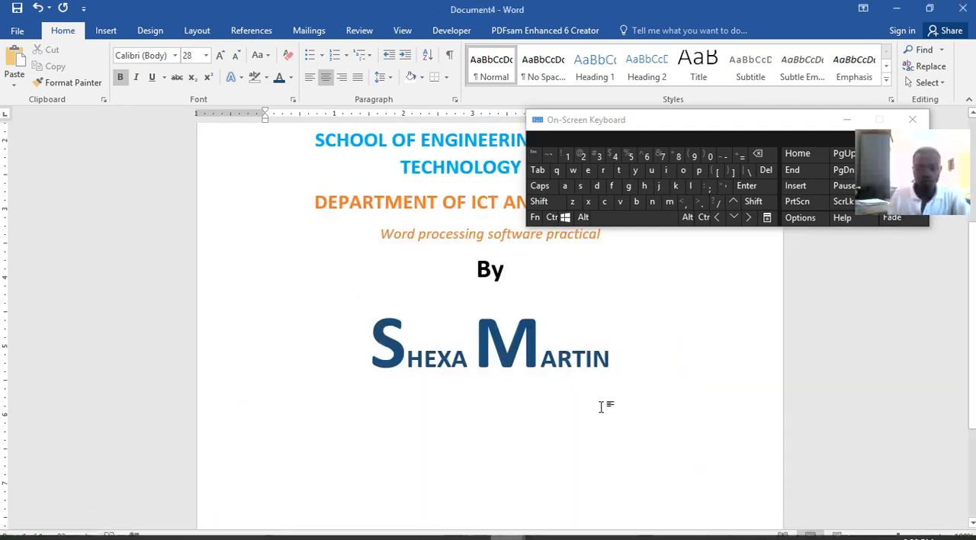
left_click(608, 416)
type("Super")
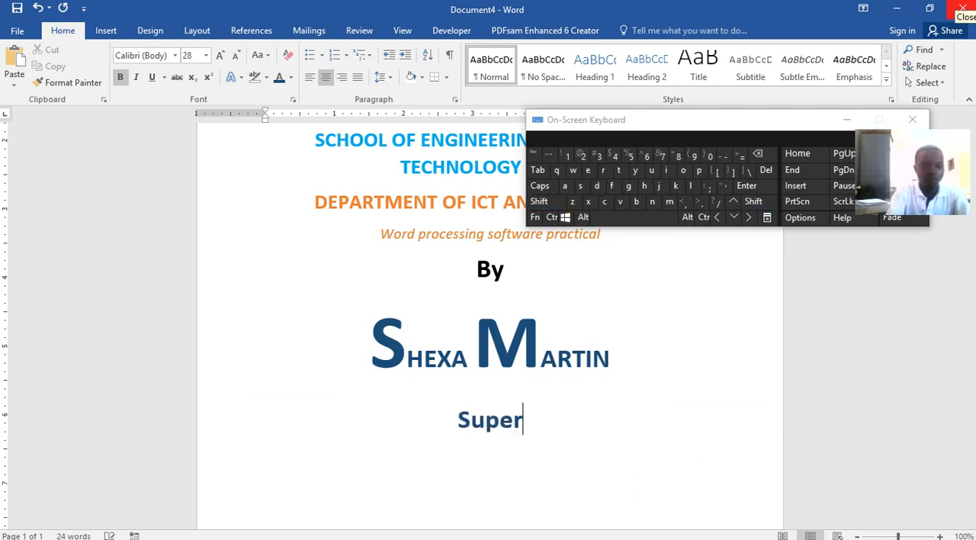
type("vised")
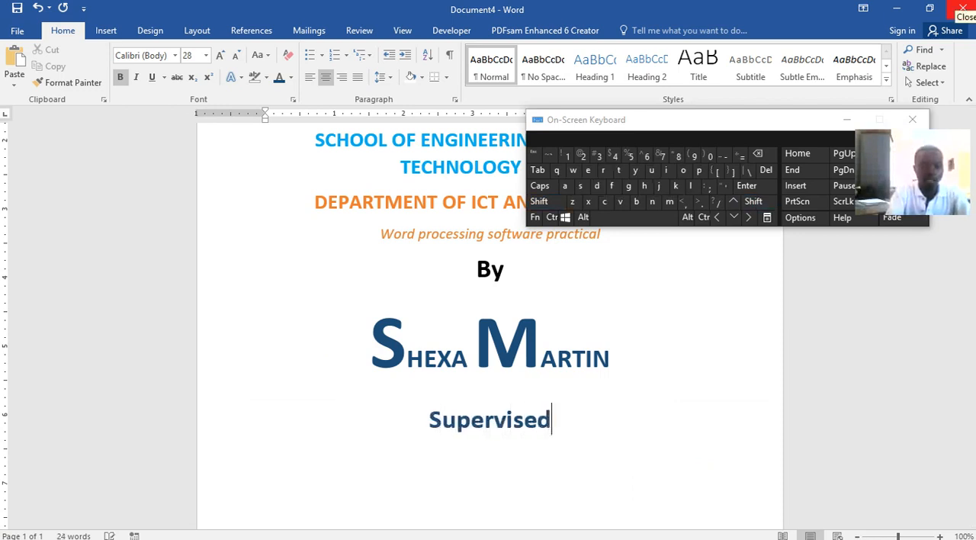
type(" by")
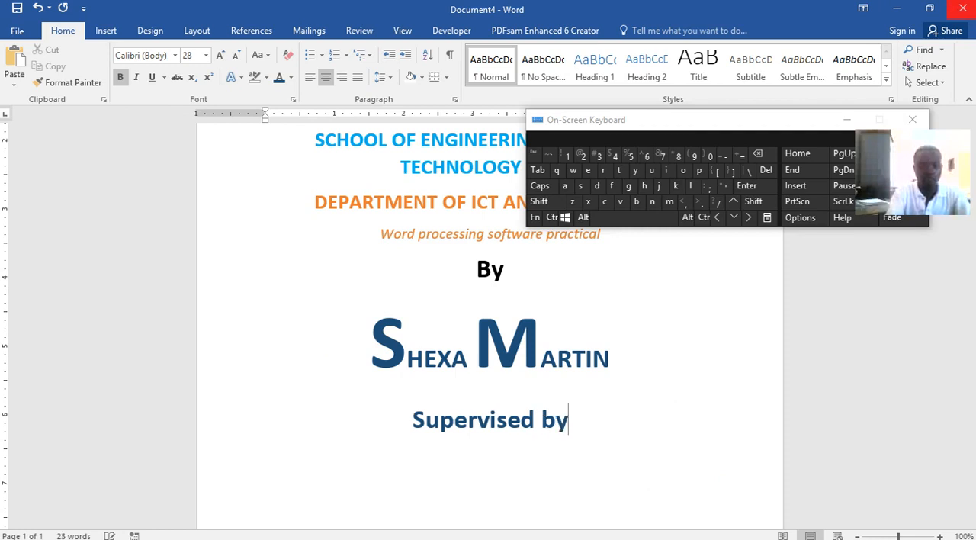
type(":")
key("shift")
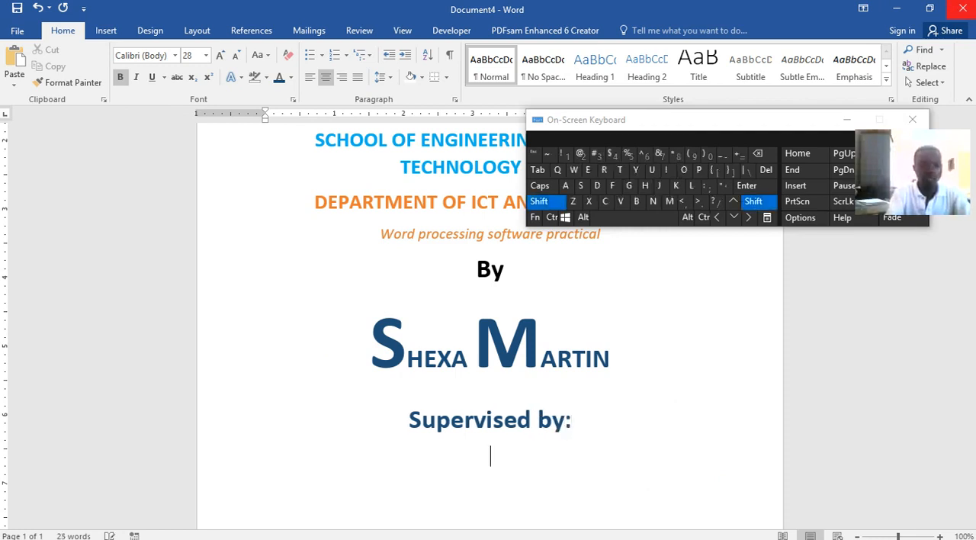
Enter "Supervisor 1 and Supervisor 2" on the line below "Supervised by:"
type("Supe")
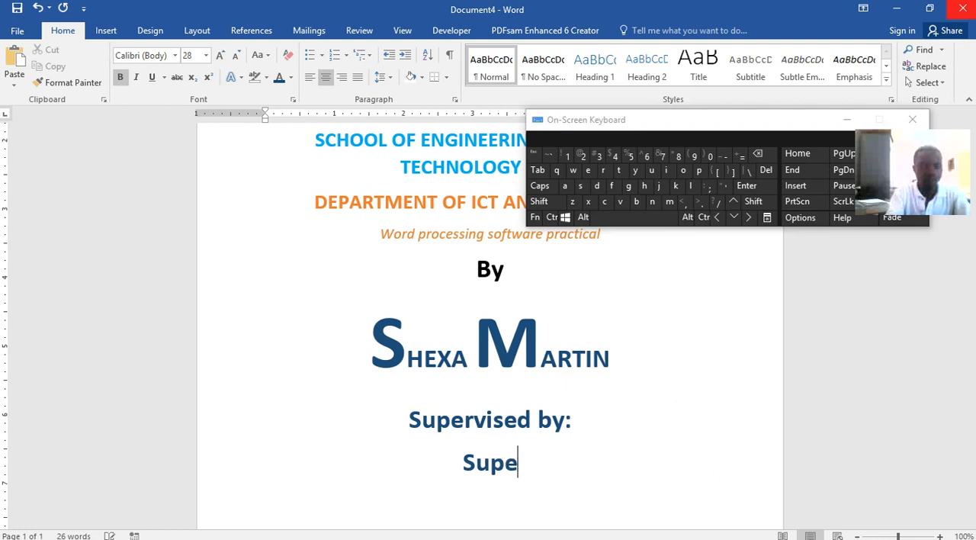
type("rvisor")
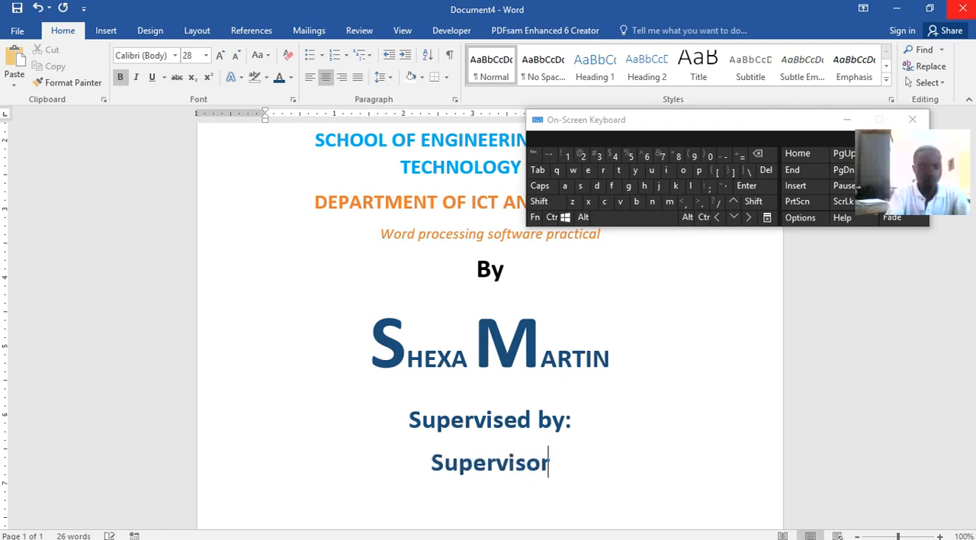
type(" 1 a")
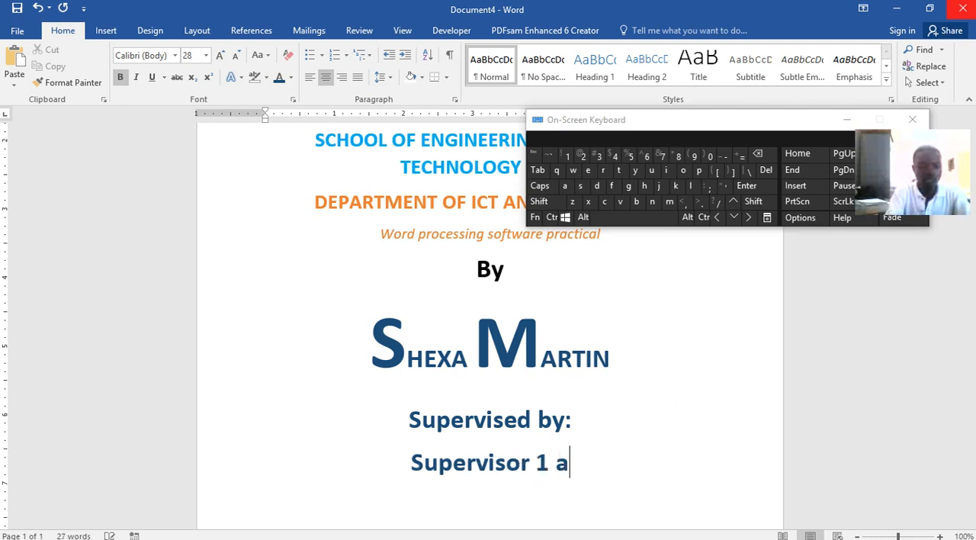
type("nd Super")
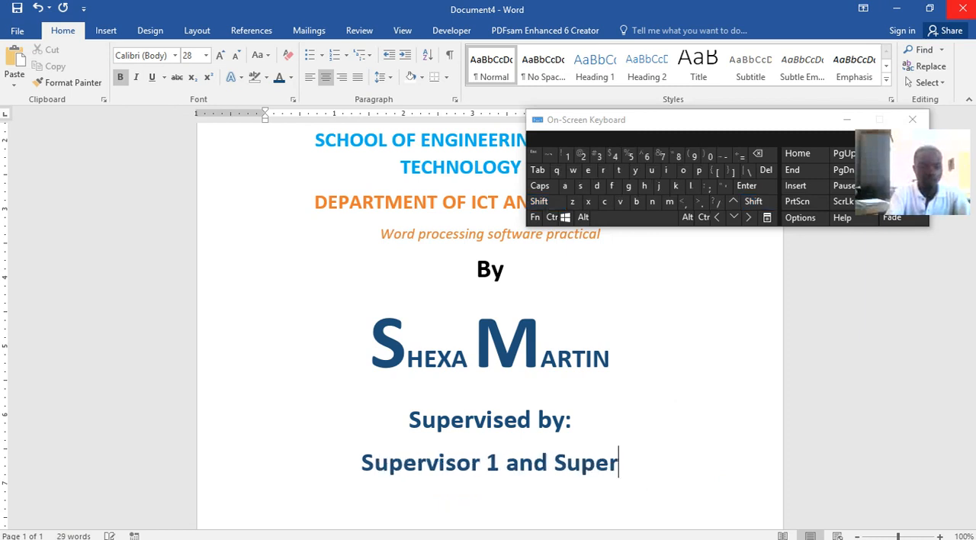
type("visor")
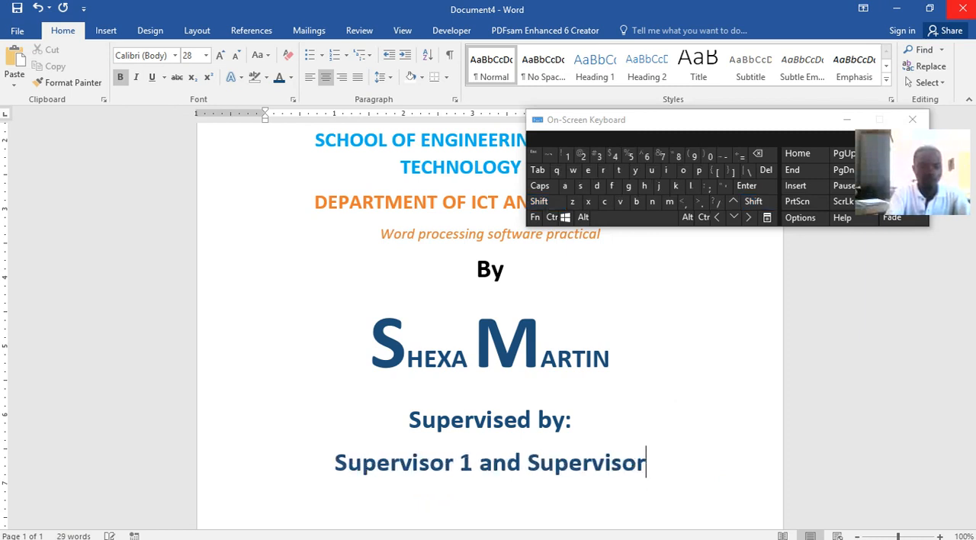
type(" 2")
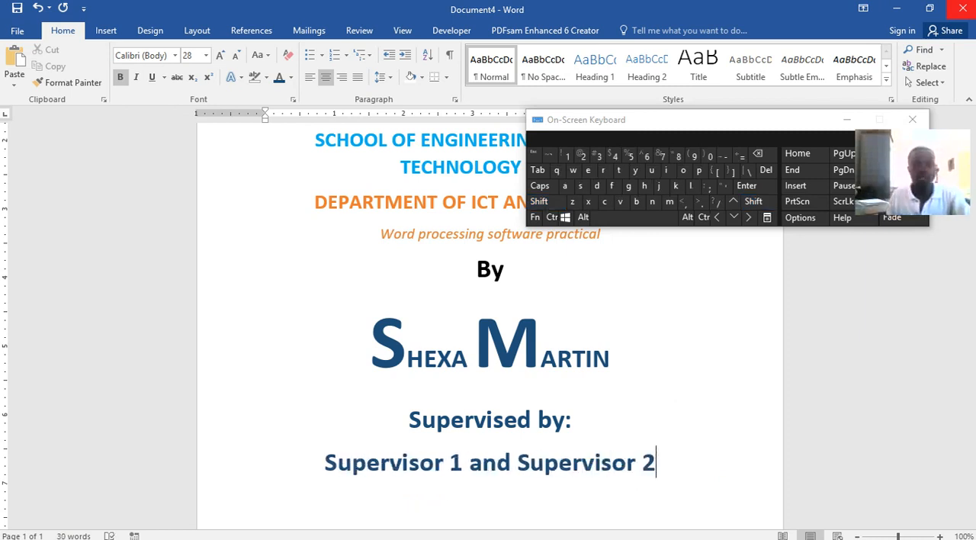
Draw a text box about 4.42" wide below the supervisors line and reduce its height to about 0.56"
scroll(951, 27, "down", 1)
scroll(715, 400, "down", 3)
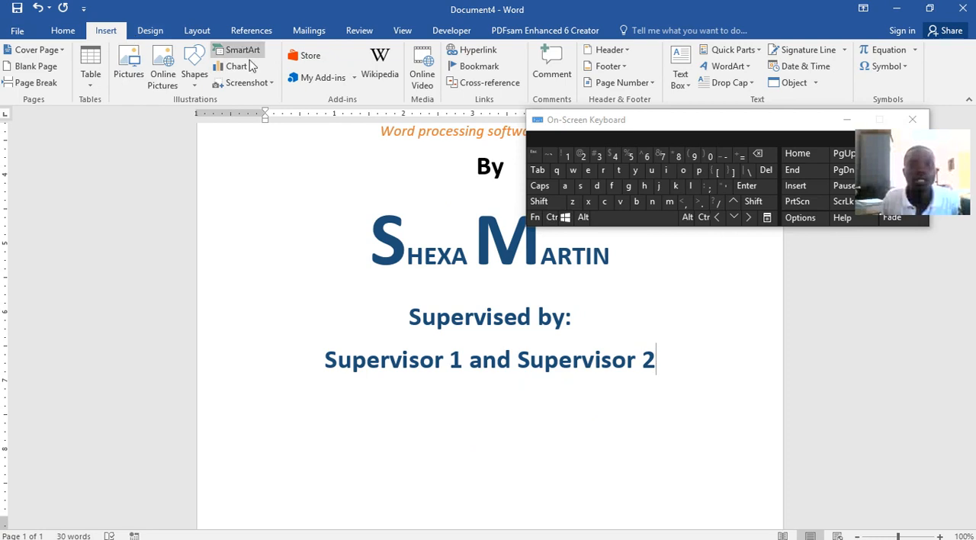
left_click(678, 63)
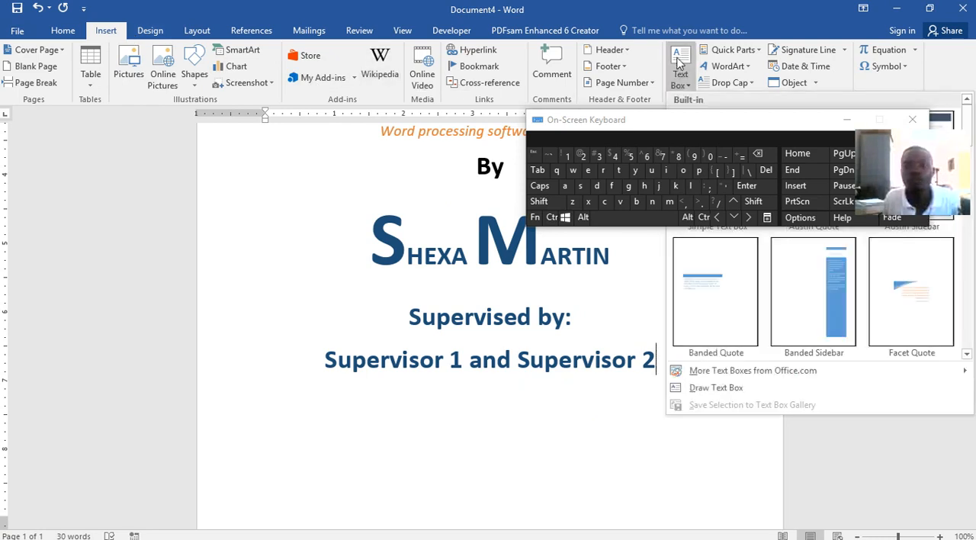
left_click(845, 120)
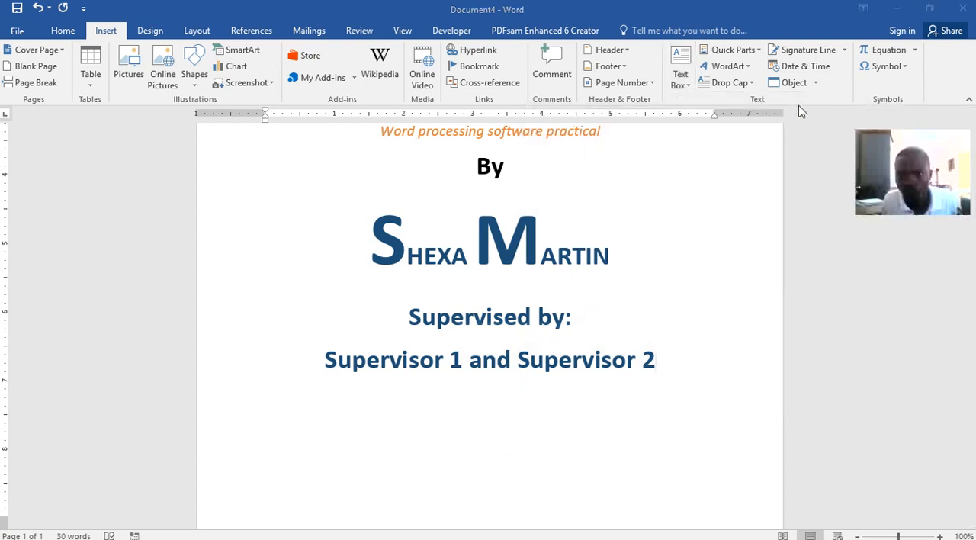
left_click(689, 88)
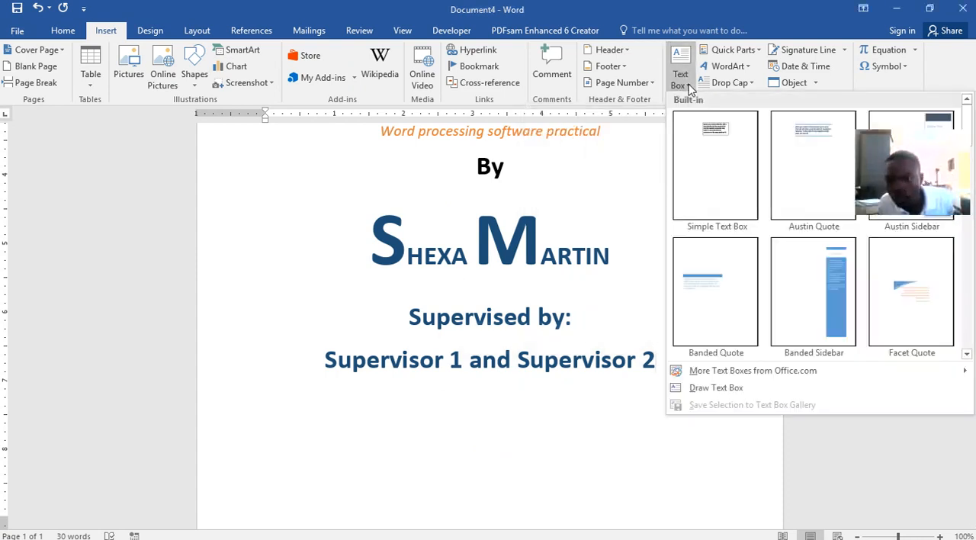
left_click(732, 388)
mouse_move(368, 401)
left_mouse_down()
mouse_move(645, 509)
mouse_move(660, 477)
mouse_move(674, 474)
left_mouse_up()
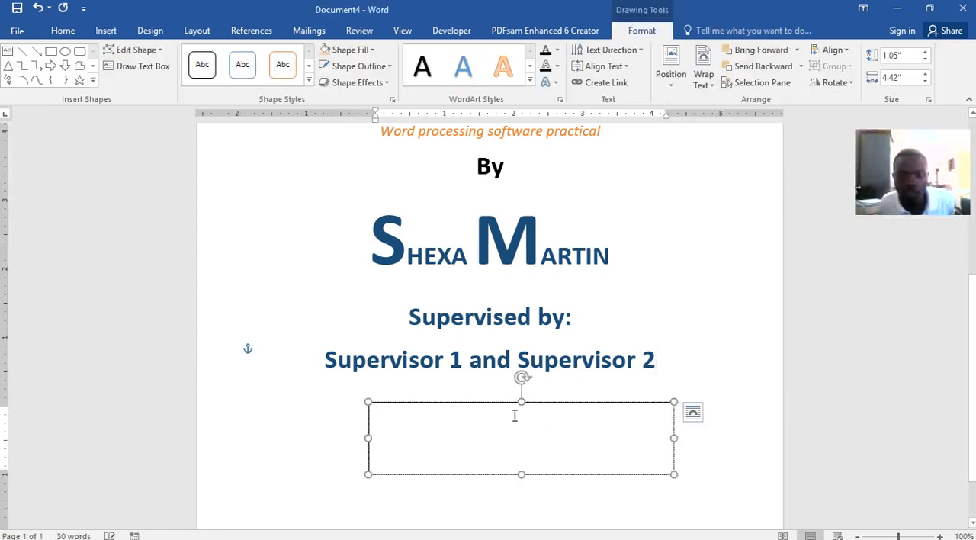
mouse_move(511, 402)
left_mouse_down()
mouse_move(508, 290)
mouse_move(514, 416)
mouse_move(497, 427)
mouse_move(482, 371)
mouse_move(504, 446)
mouse_move(504, 419)
left_mouse_up()
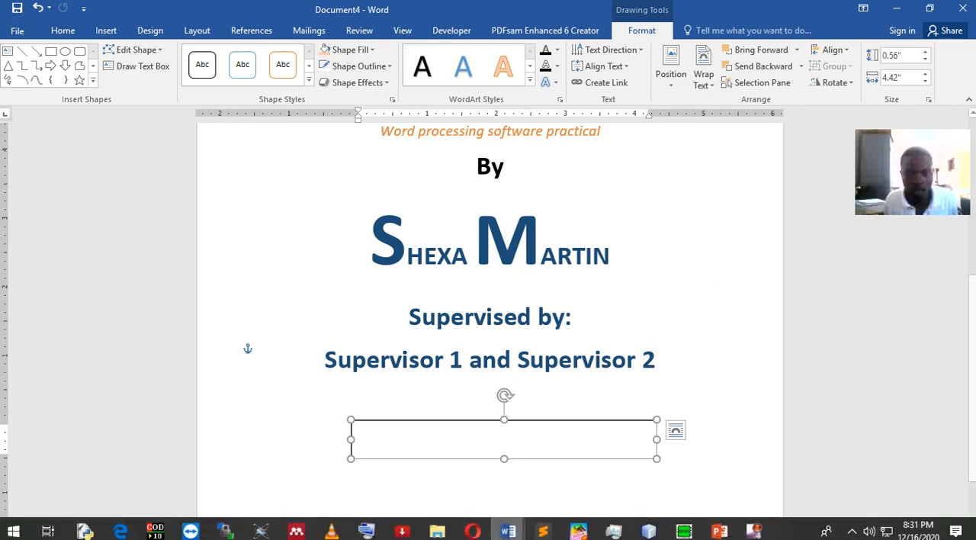
Switch to Word lecture.docx and examine the two text boxes holding the dissertation statement below the supervisors' names
mouse_move(508, 532)
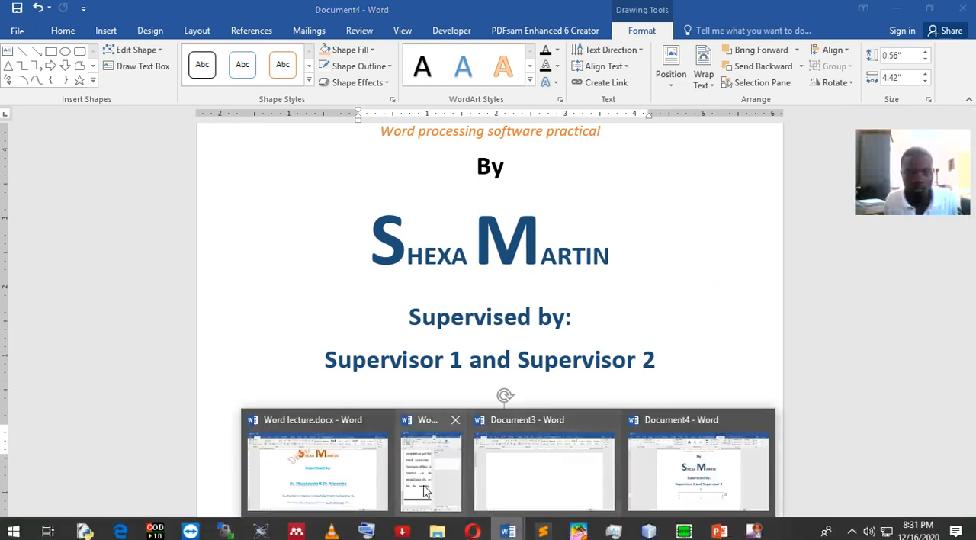
left_click(358, 469)
scroll(479, 284, "down", 3)
left_click(478, 287)
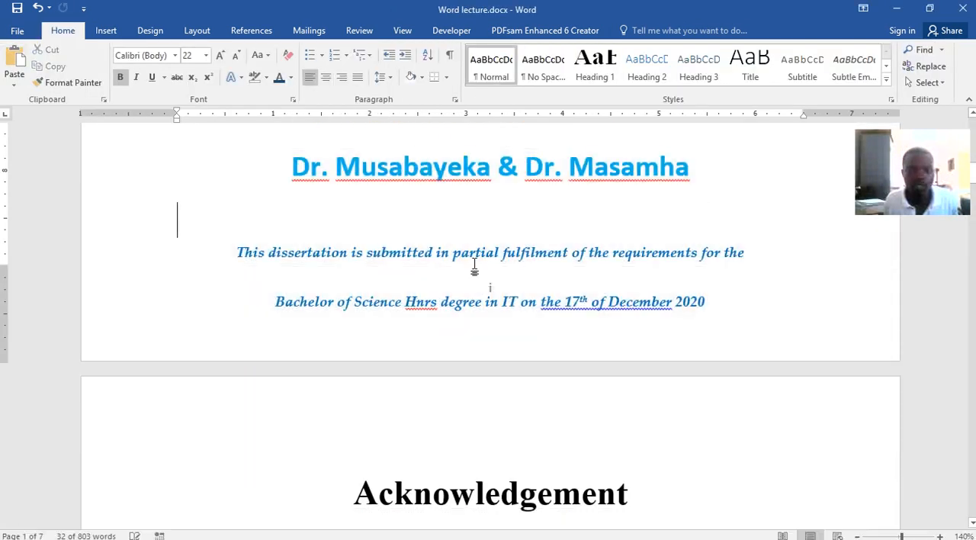
left_click(482, 263)
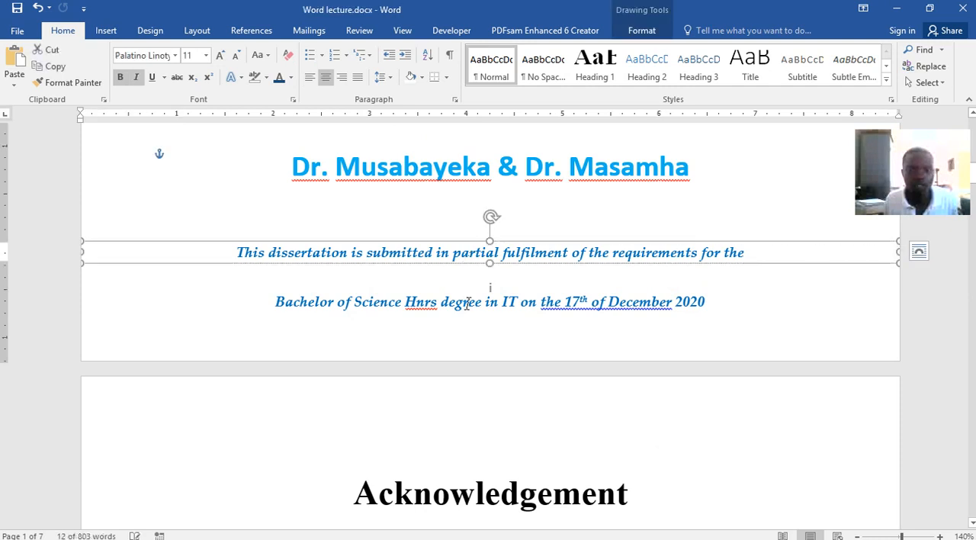
left_click(469, 288)
left_click(468, 292)
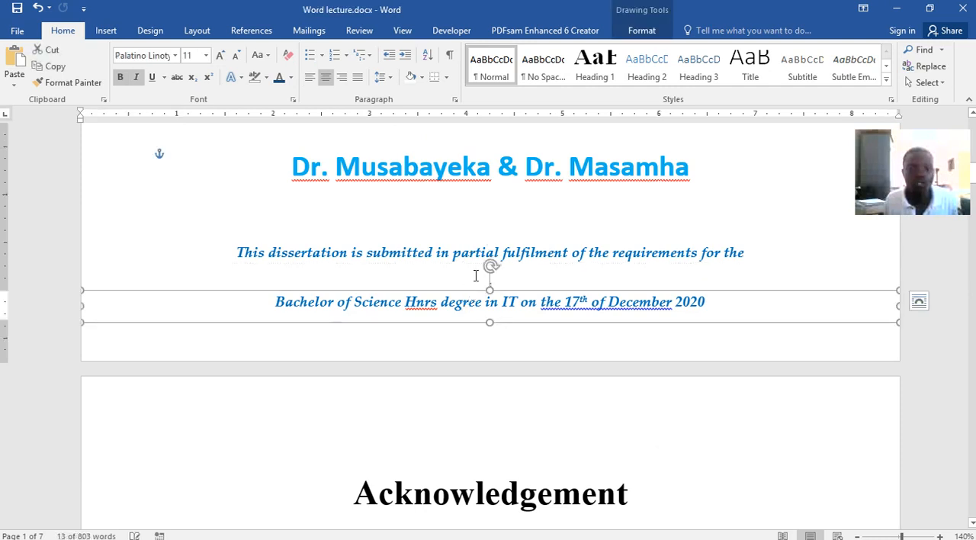
left_click(430, 249)
left_click_drag(239, 252, 366, 252)
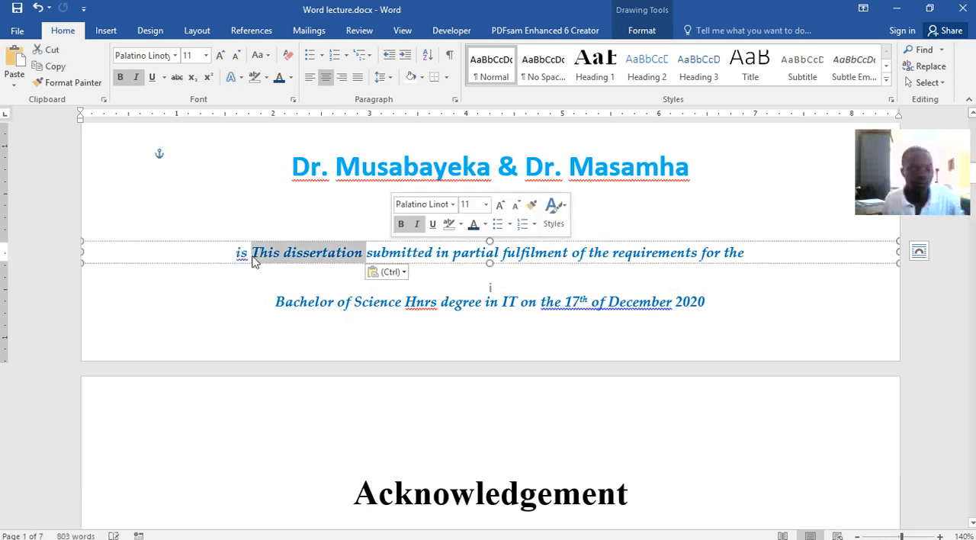
key("ctrl+z")
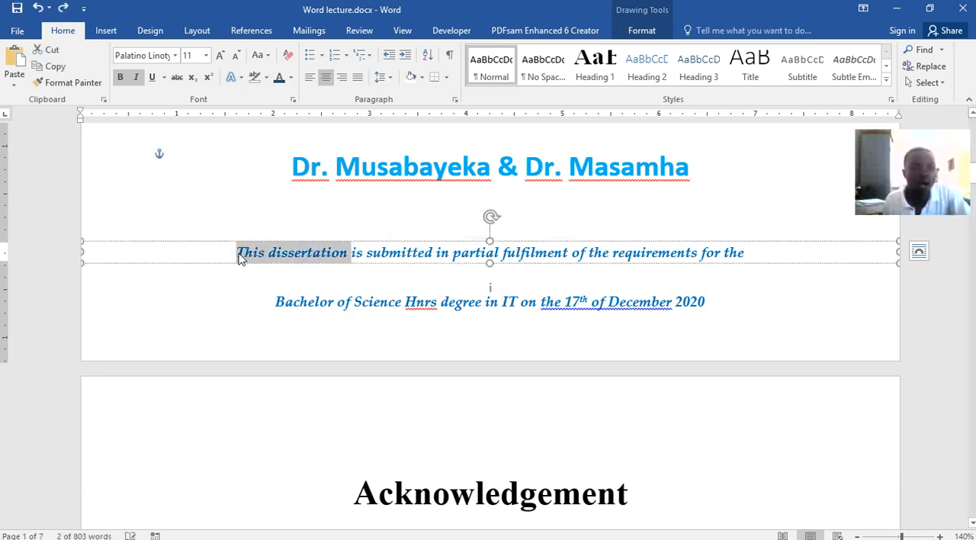
Copy the whole line "This dissertation is submitted in partial fulfilment of the requirements for the" from its text box
left_click(236, 253)
left_click_drag(247, 252, 722, 263)
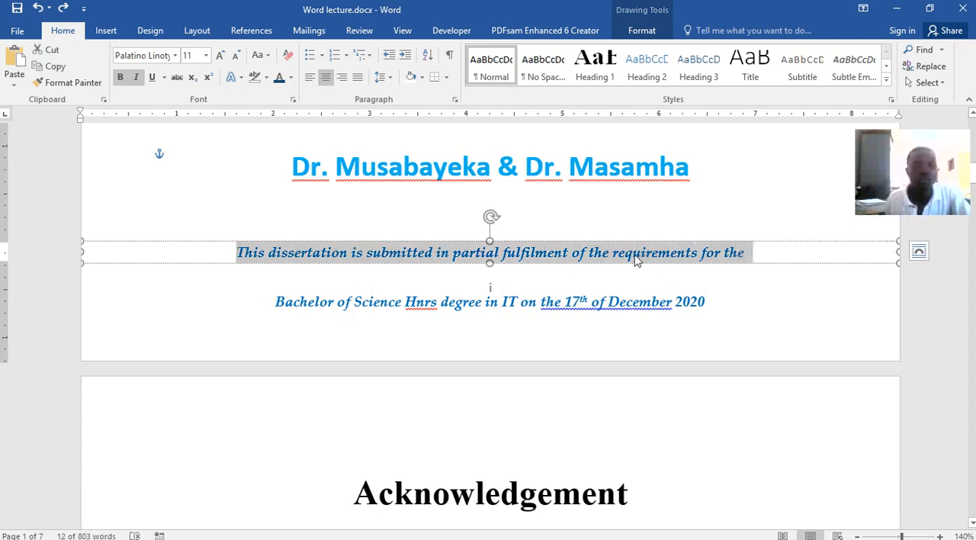
key("ctrl")
left_click(347, 260)
left_click_drag(236, 254, 753, 263)
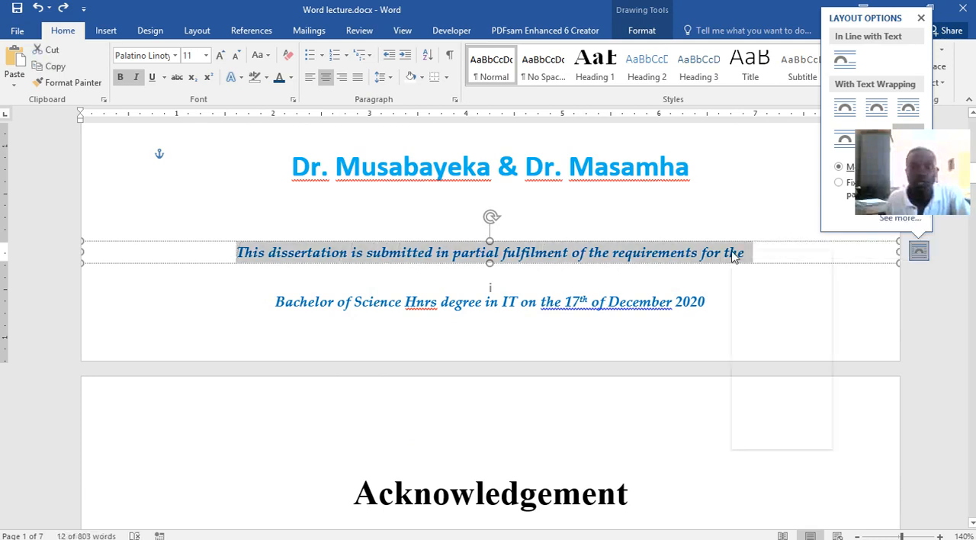
right_click(732, 257)
left_click(754, 277)
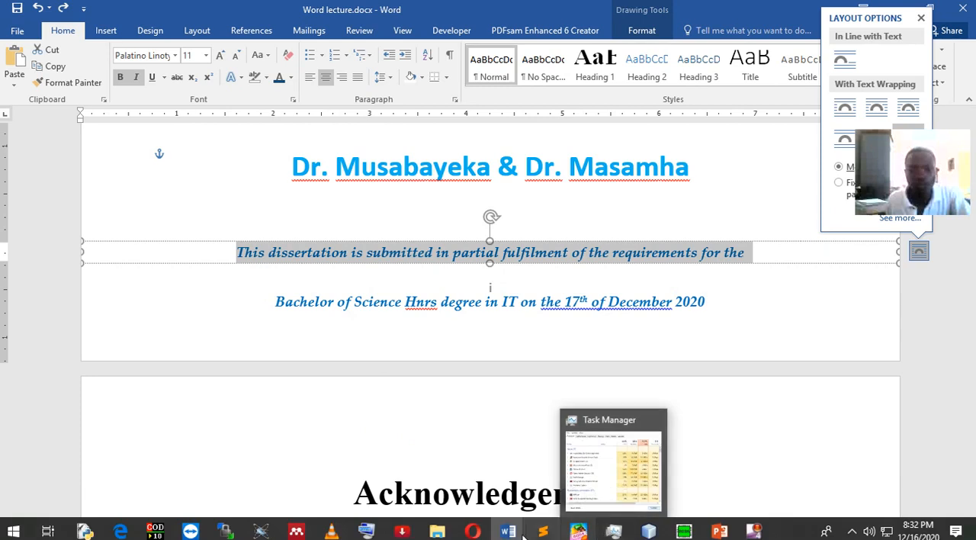
Return to Document4 and paste the copied dissertation line into the empty text box
mouse_move(508, 531)
left_click(700, 477)
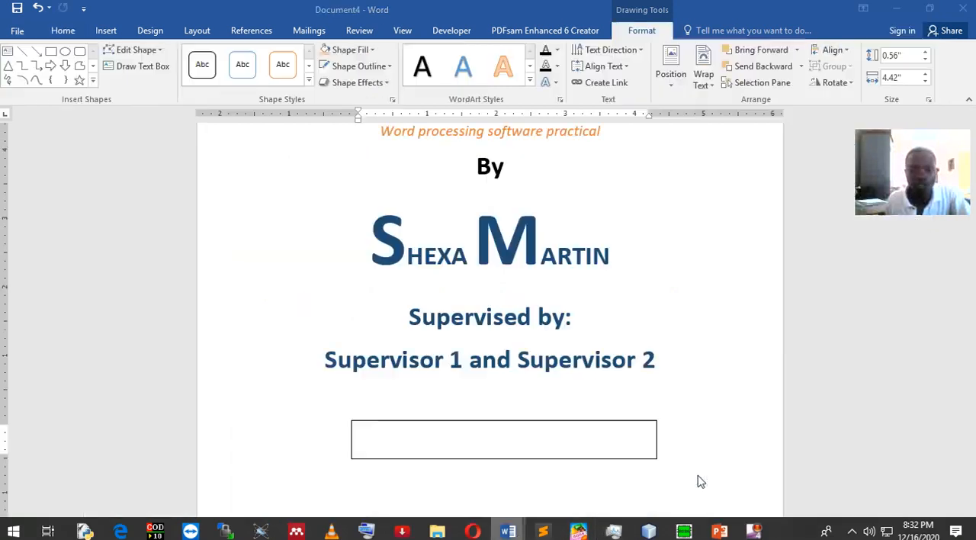
left_click(465, 446)
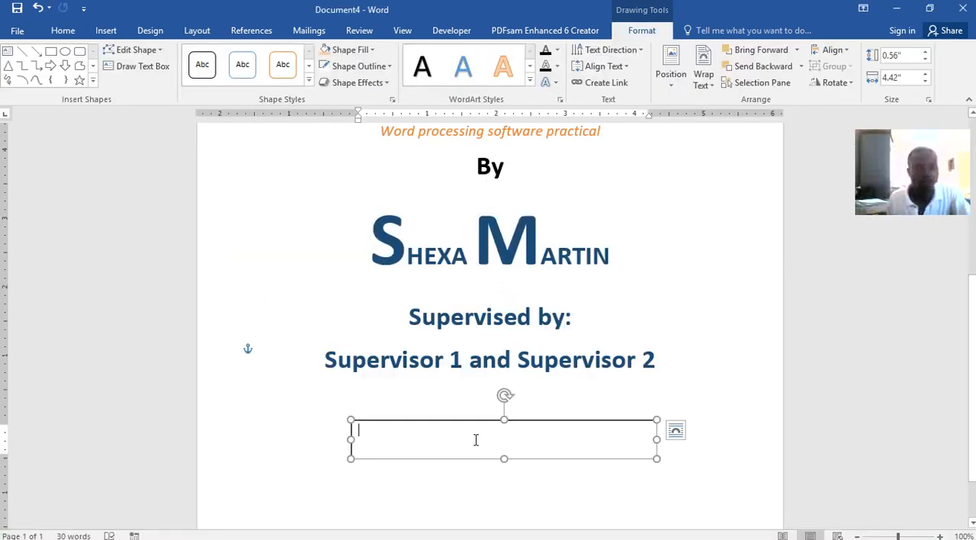
key("ctrl+v")
Widen the dissertation text box to the full page width, about 8.41", and reduce its height to about 0.37"
left_click_drag(656, 475, 780, 467)
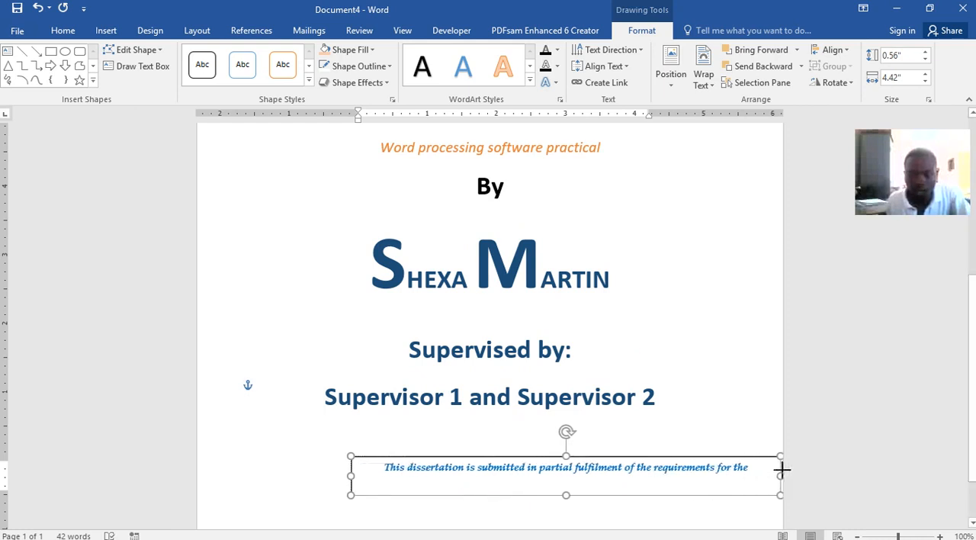
left_click_drag(350, 477, 197, 488)
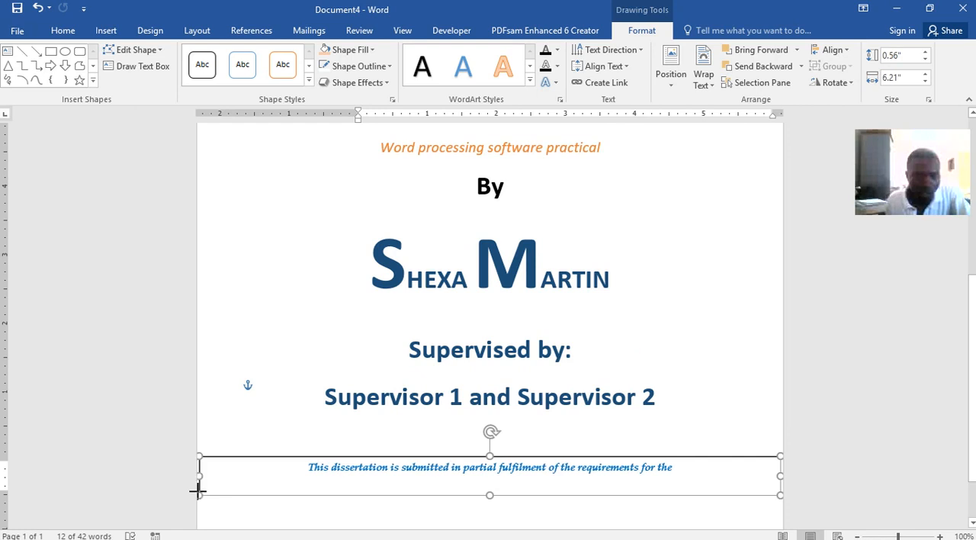
left_click_drag(196, 494, 196, 494)
left_click_drag(489, 495, 488, 481)
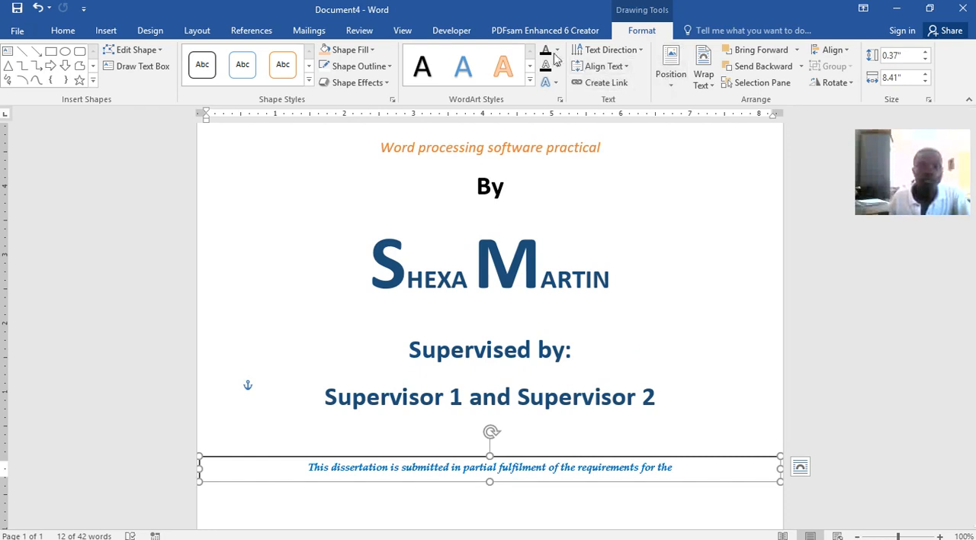
Draw a second text box about 7.66" wide and 0.48" high below the dissertation text box
left_click(101, 33)
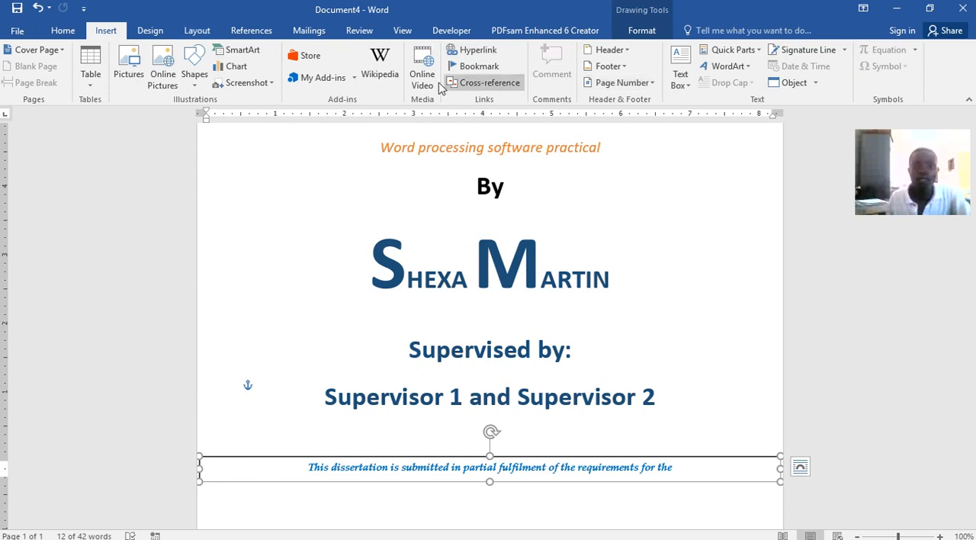
left_click(680, 68)
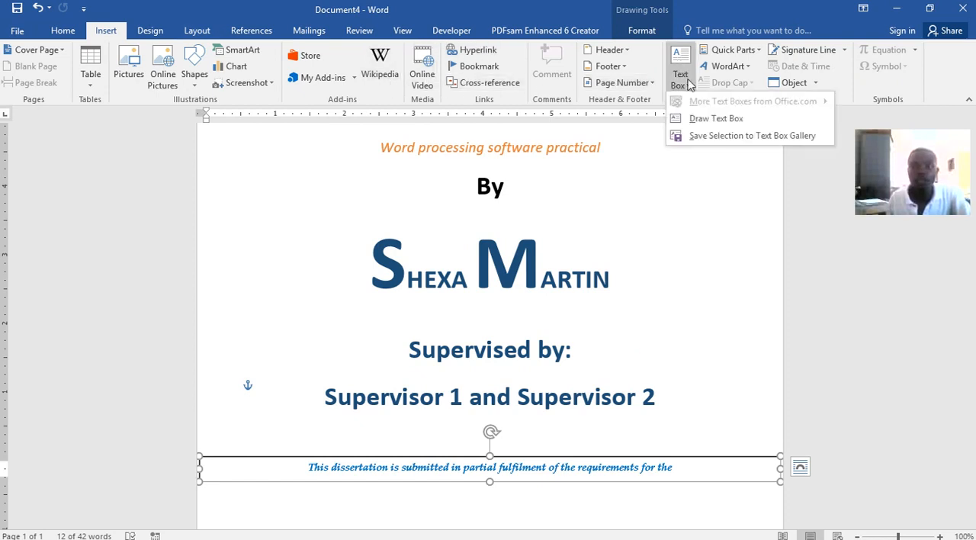
left_click(708, 119)
scroll(538, 280, "down", 2)
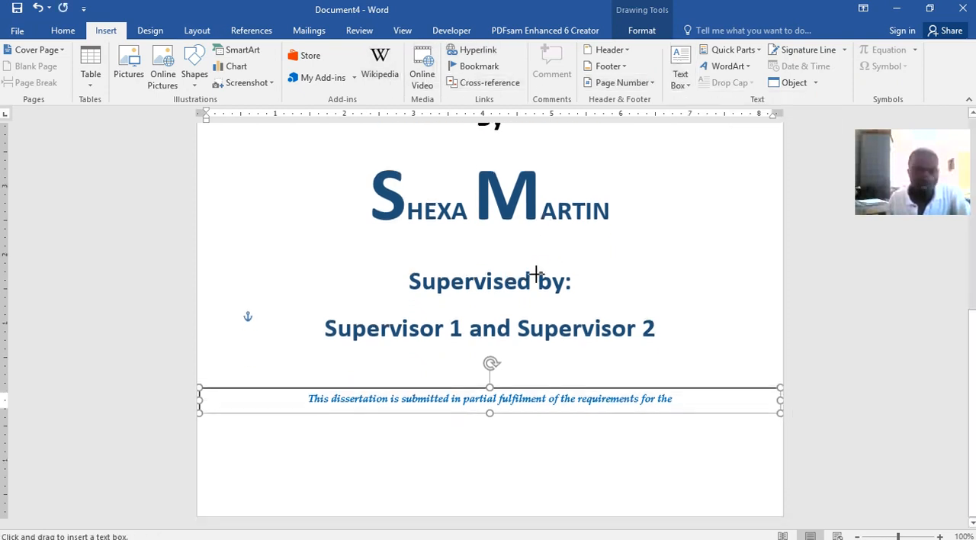
mouse_move(235, 448)
left_mouse_down()
mouse_move(605, 492)
mouse_move(765, 482)
left_mouse_up()
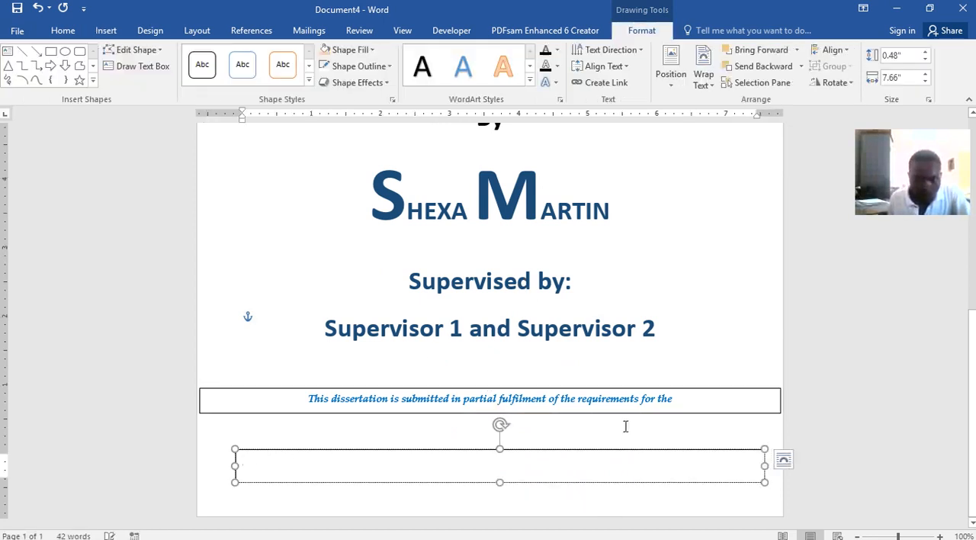
Switch to Word lecture.docx and read the degree and date line of the dissertation statement
mouse_move(508, 531)
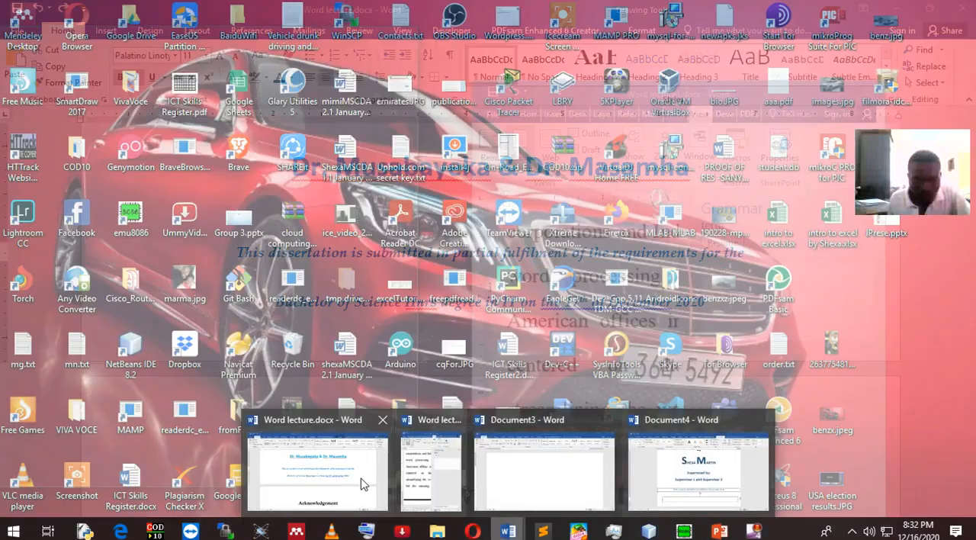
left_click(355, 482)
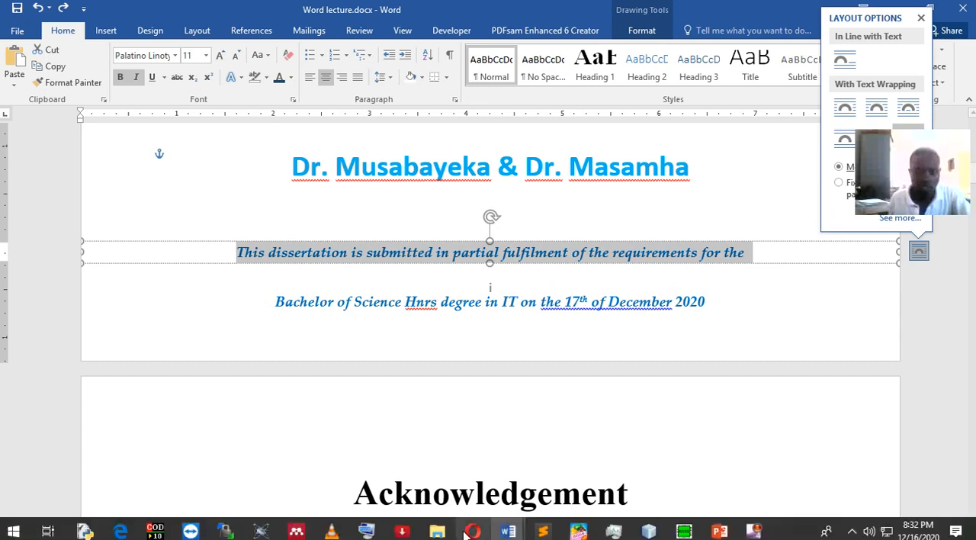
left_click(504, 532)
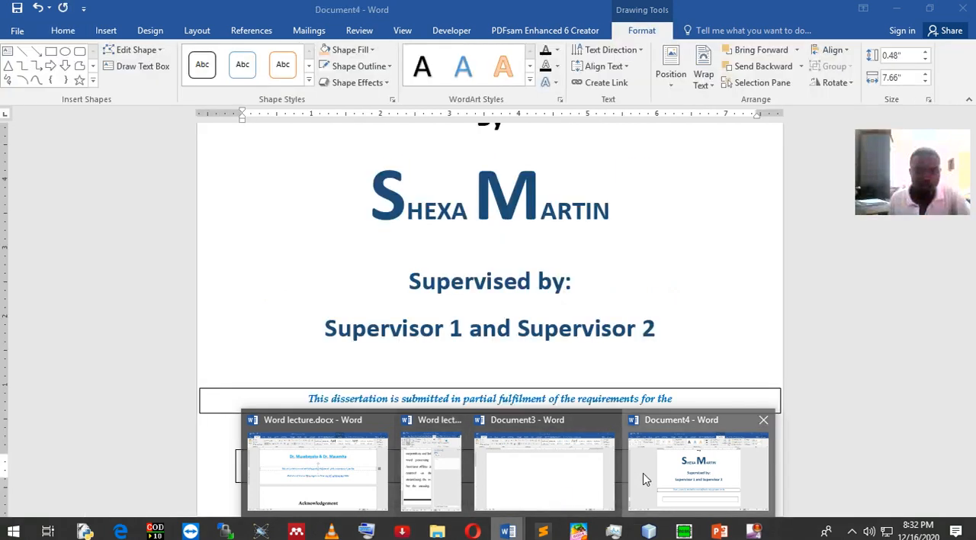
Return to Document4 and enter "Bachelor of Science Hnrs Degree in Information Technology on the 17th" in the second text box
left_click(642, 476)
left_click(644, 473)
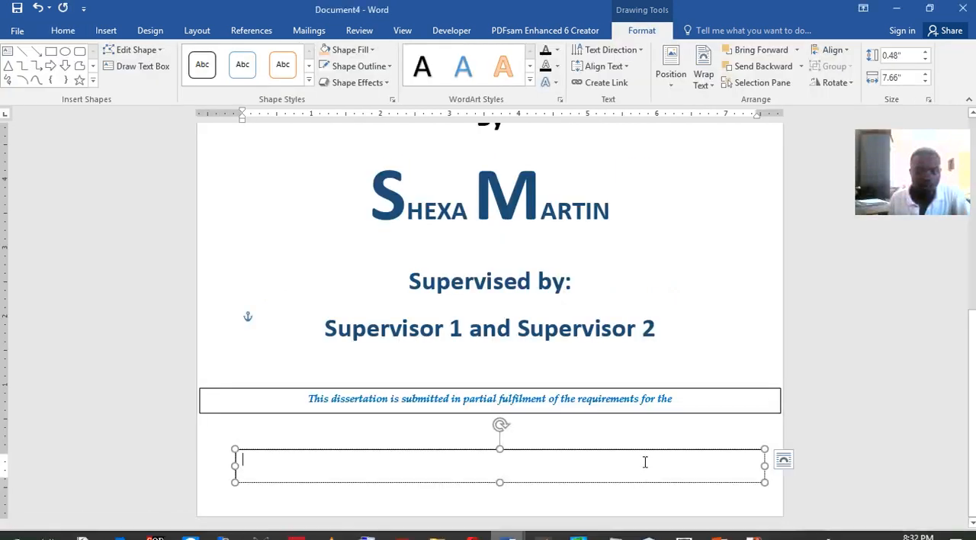
type("Bace")
key("BackSpace")
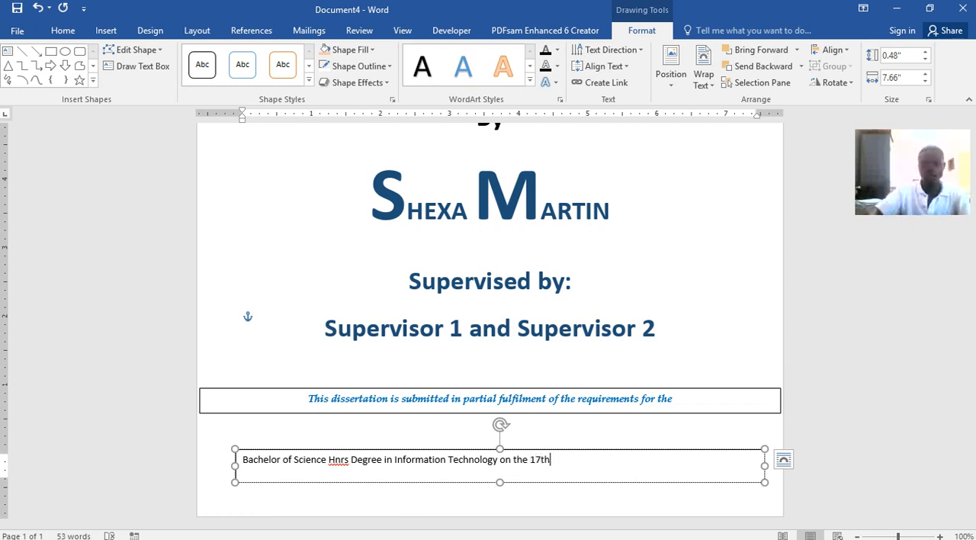
Format the "th" of 17th in the degree line as superscript
key("shift+Left")
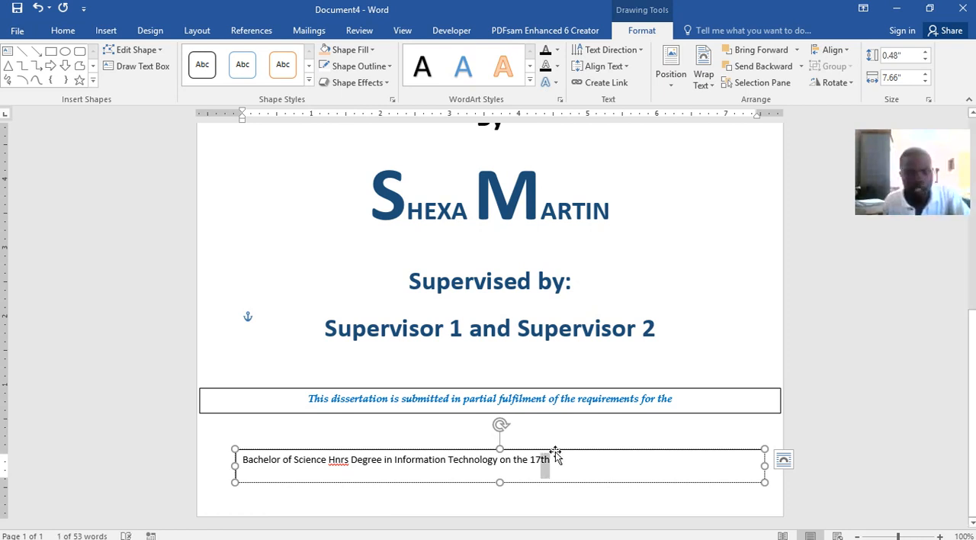
left_click(64, 31)
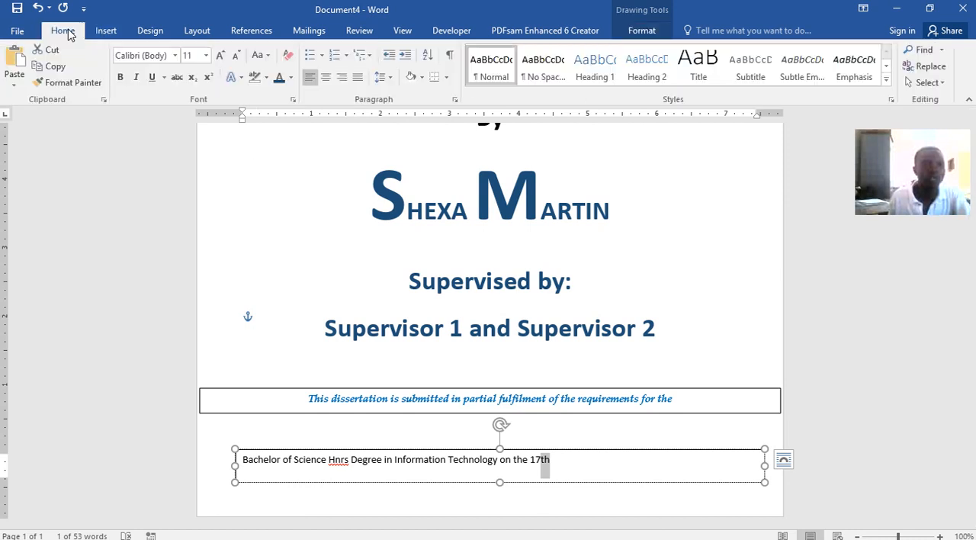
left_click(208, 77)
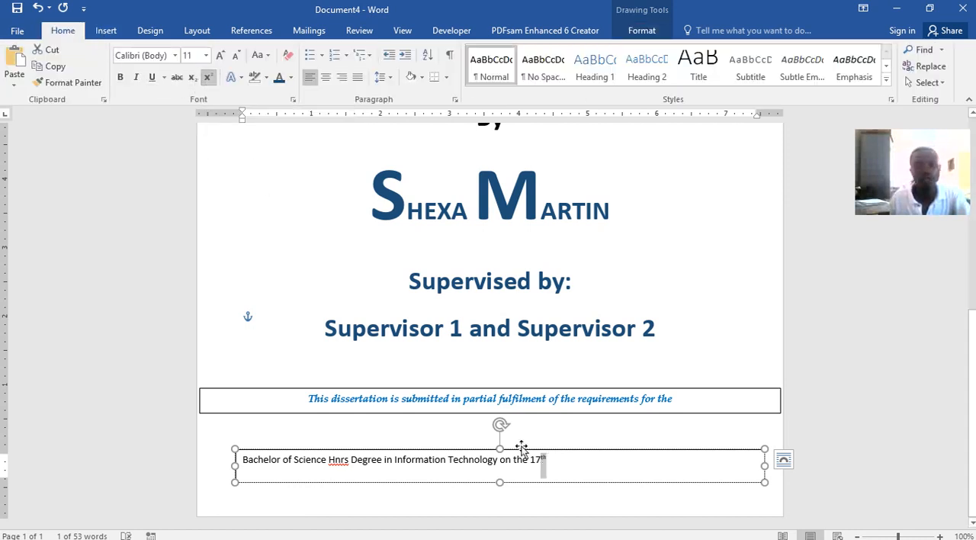
Enlarge the degree line's text to 20 pt and extend its text box upward to about 0.92" high
left_click_drag(484, 458, 257, 455)
left_click(219, 57)
left_click(220, 57)
left_click(219, 57)
left_click(220, 56)
left_click(220, 56)
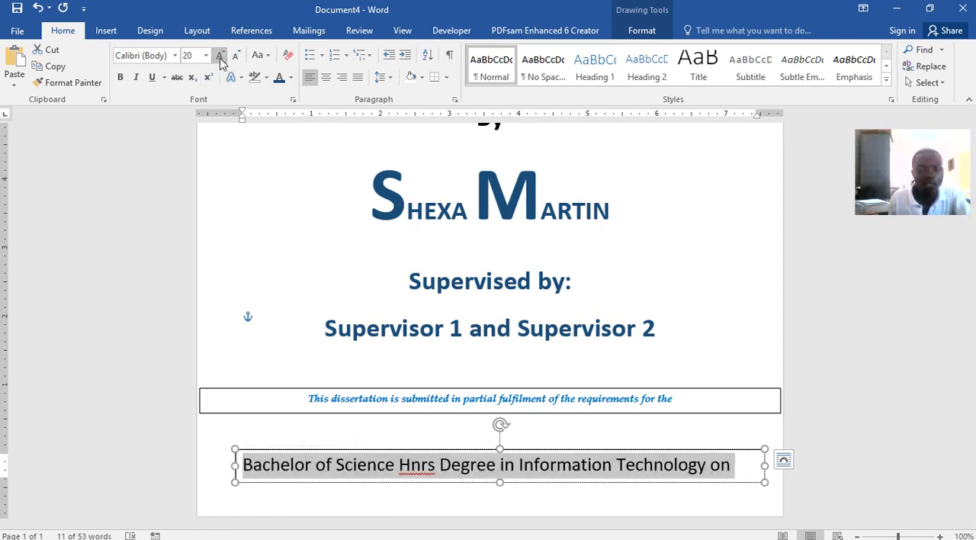
left_click_drag(497, 448, 494, 418)
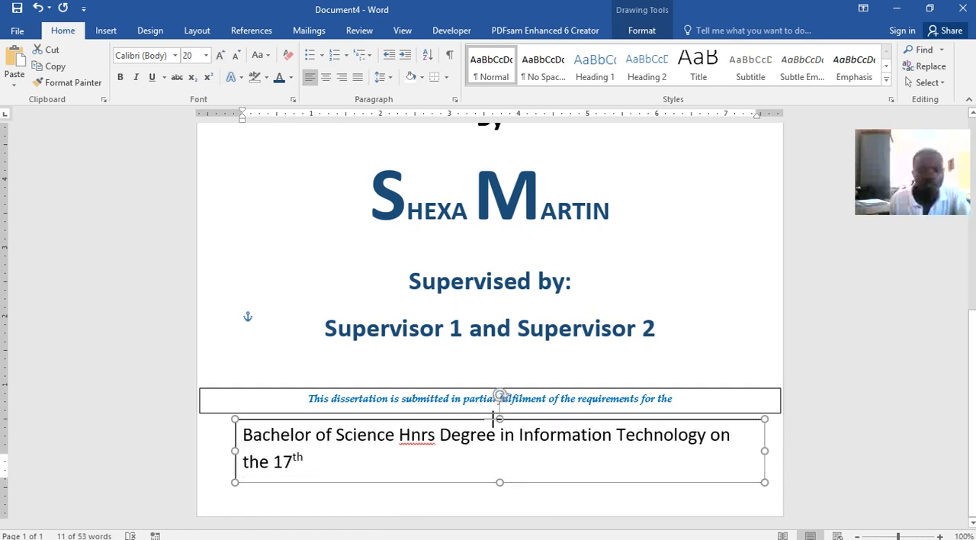
Try normal and subscript formatting on the "th" of 17th and restore its superscript
left_click(307, 460)
left_click_drag(302, 461, 297, 456)
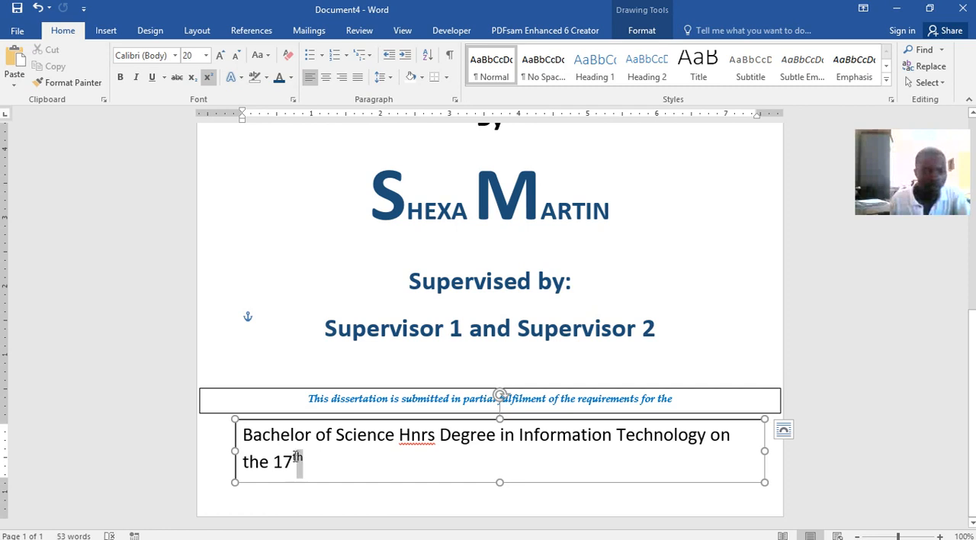
left_click(208, 78)
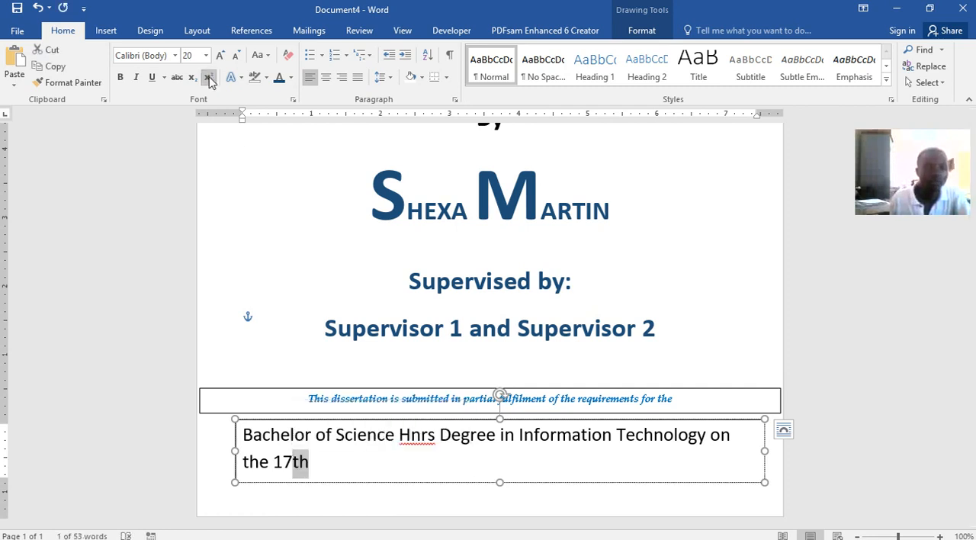
left_click(208, 79)
left_click(208, 79)
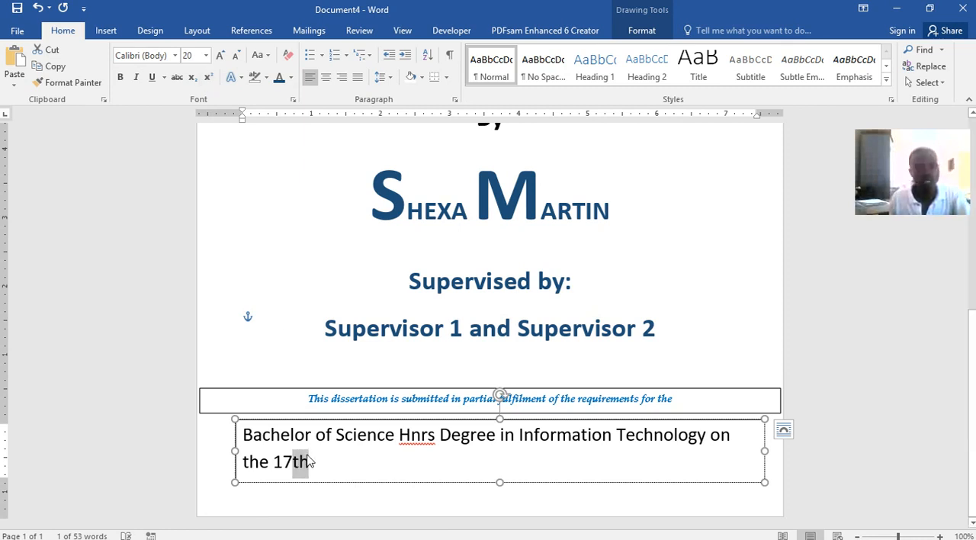
left_click(193, 78)
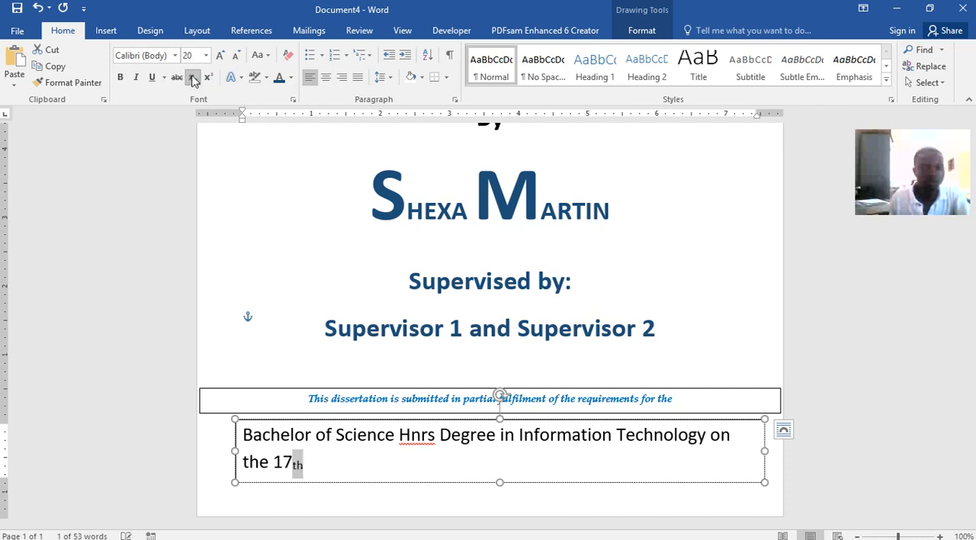
left_click(193, 79)
left_click(209, 78)
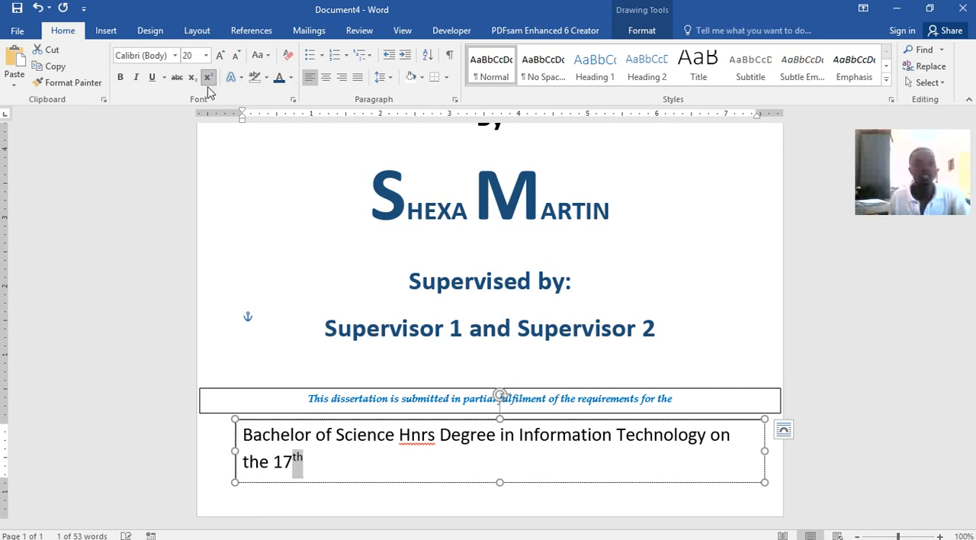
Turn off superscript after "17th" and complete the line with "December 2020"
left_click(368, 465)
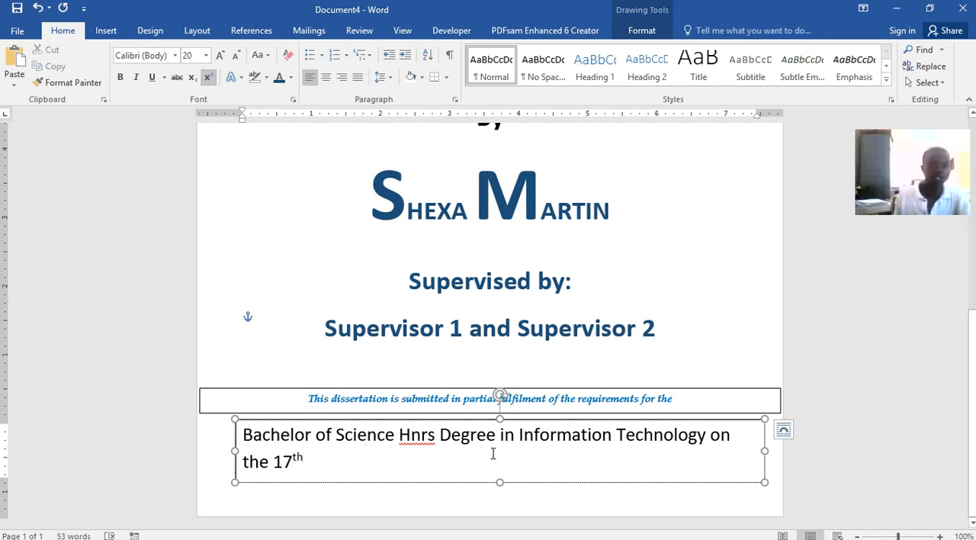
left_click(207, 77)
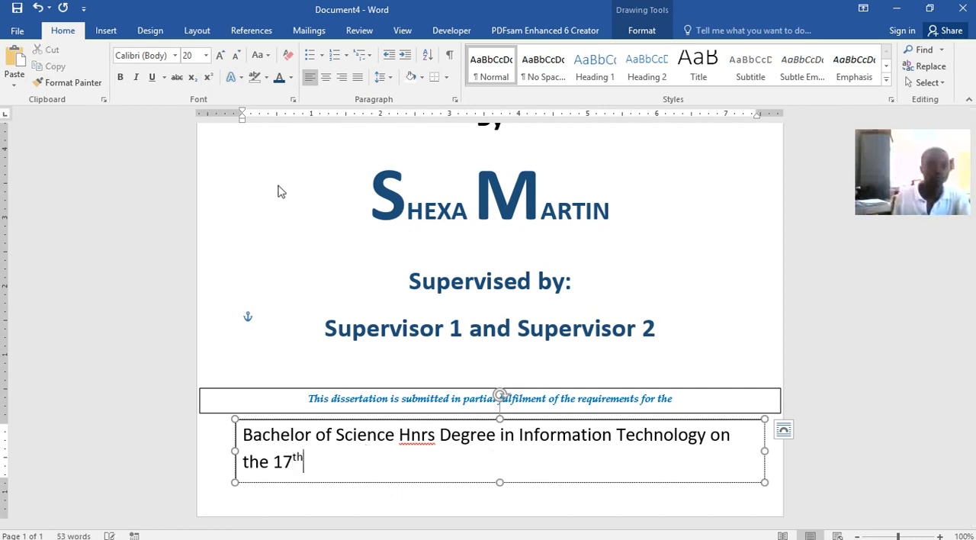
type("December 2020")
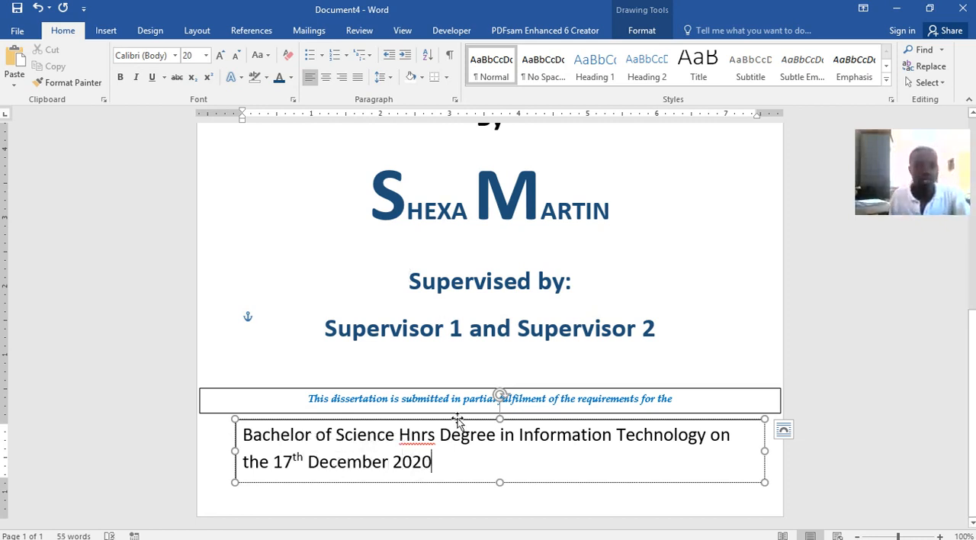
Centre the whole degree and date text, make it italic at 20 pt and colour it dark blue
left_click_drag(447, 466, 241, 435)
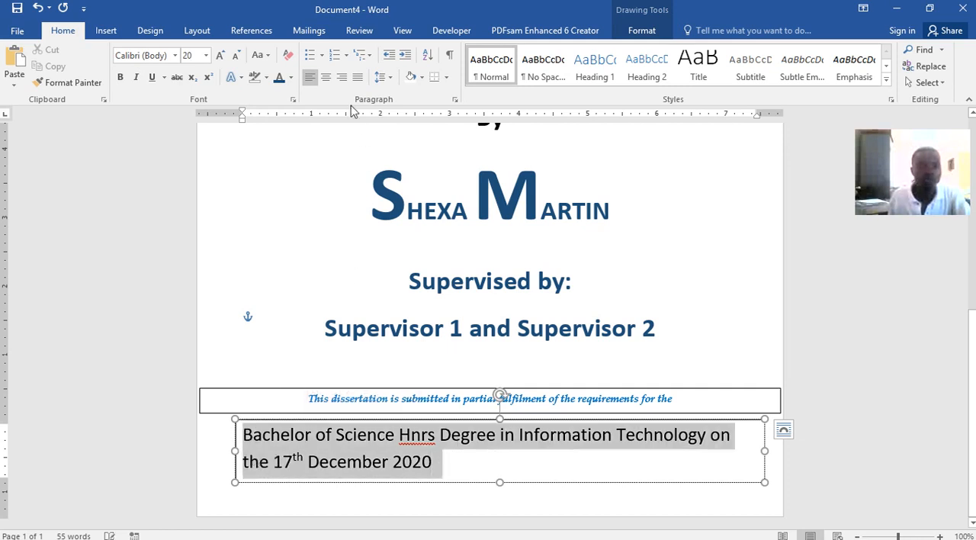
left_click(328, 79)
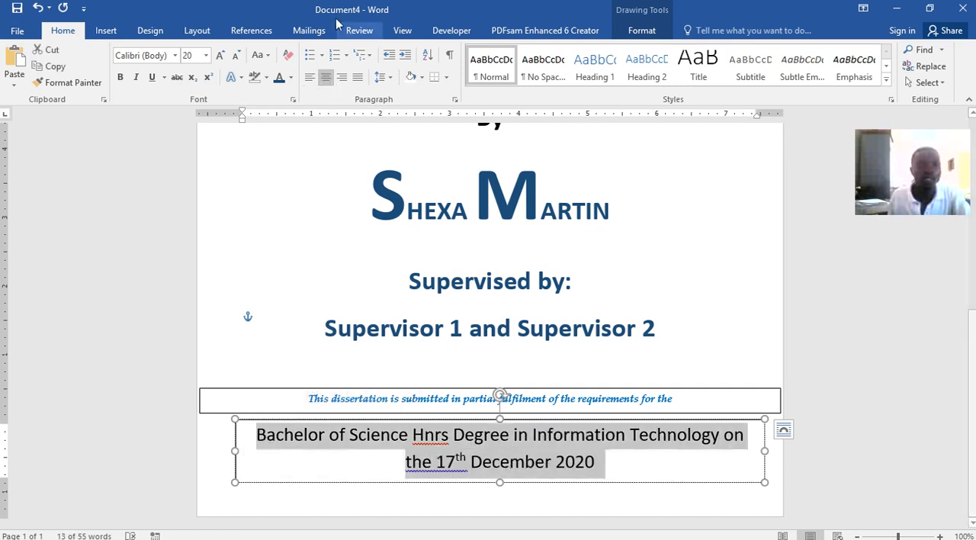
left_click(137, 78)
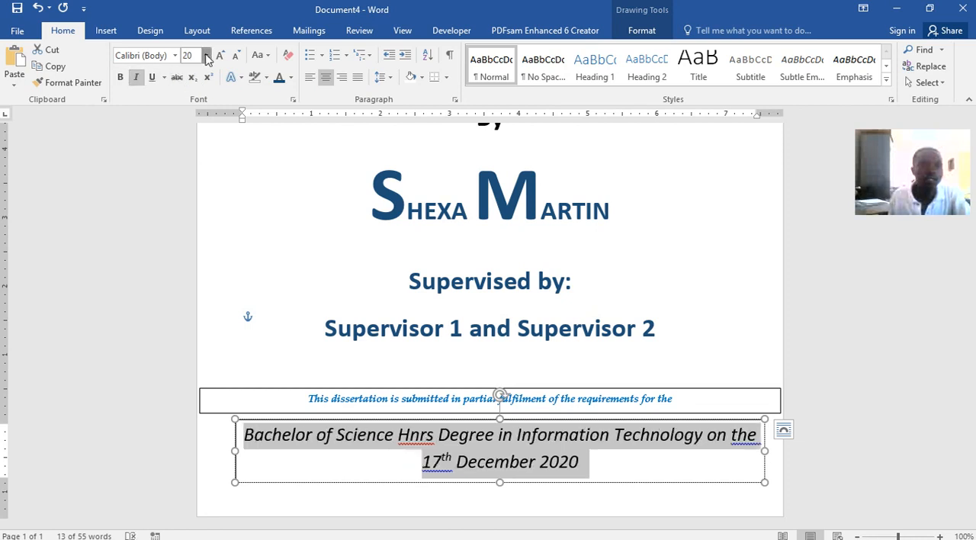
left_click(206, 59)
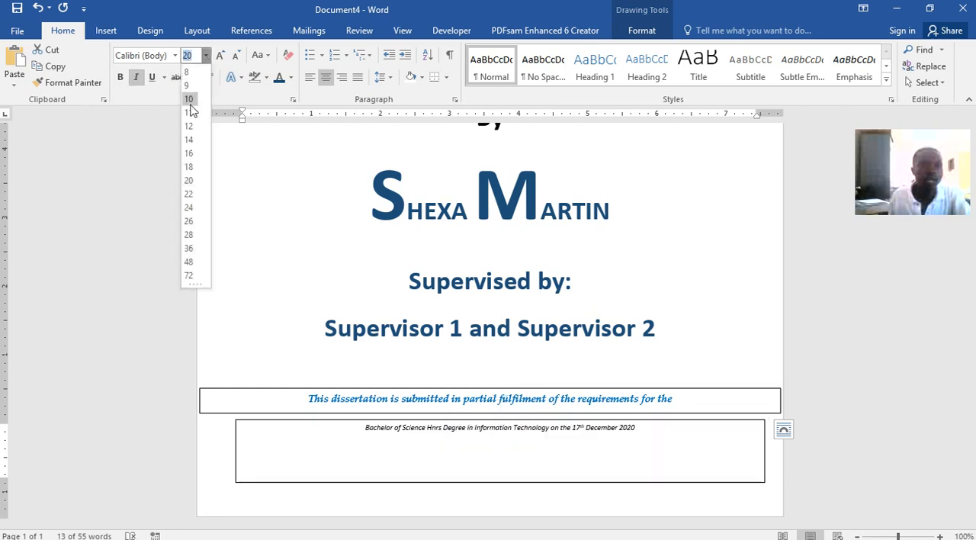
left_click(189, 183)
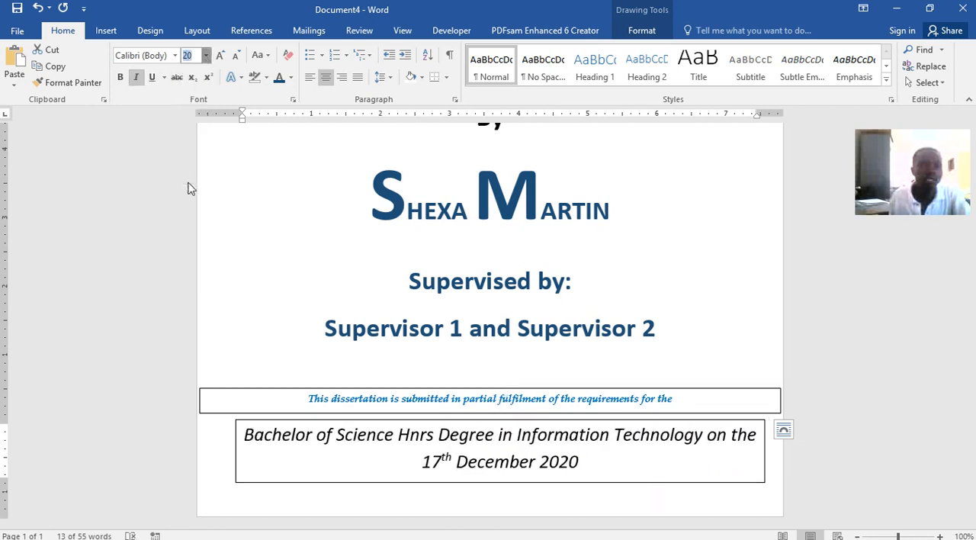
left_click(279, 80)
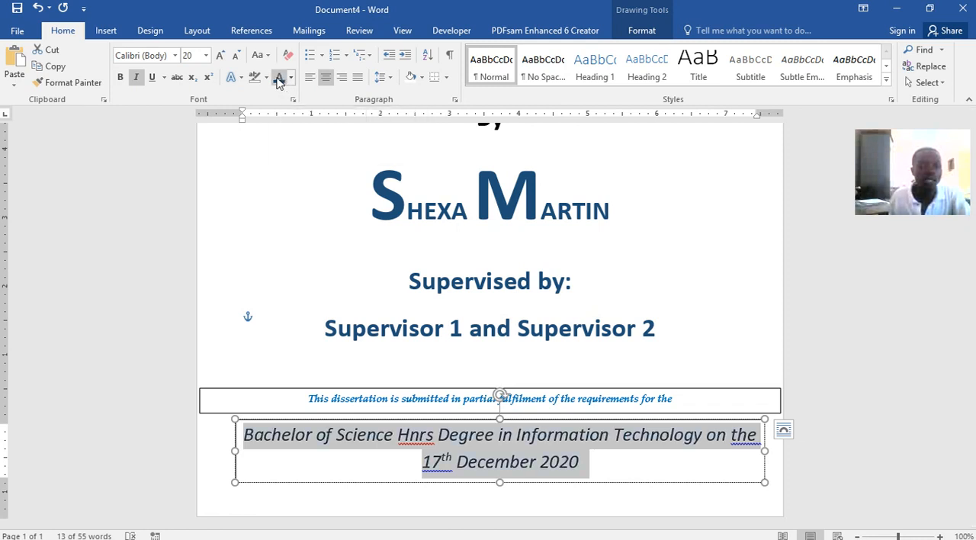
left_click(462, 304)
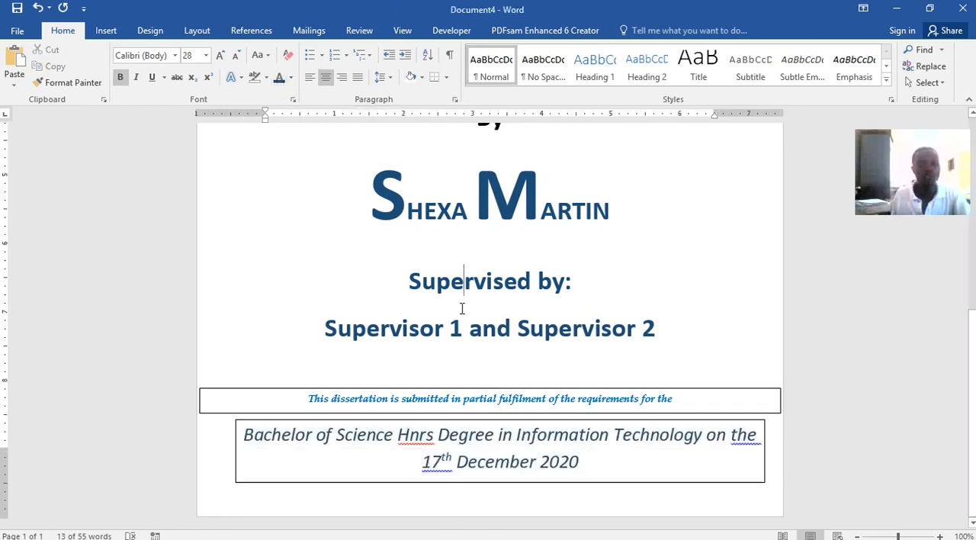
Save the document as CHINHOYI UNIVERSITY OF TECHNOLOGY.docx in the CUIT112 folder
left_click(17, 8)
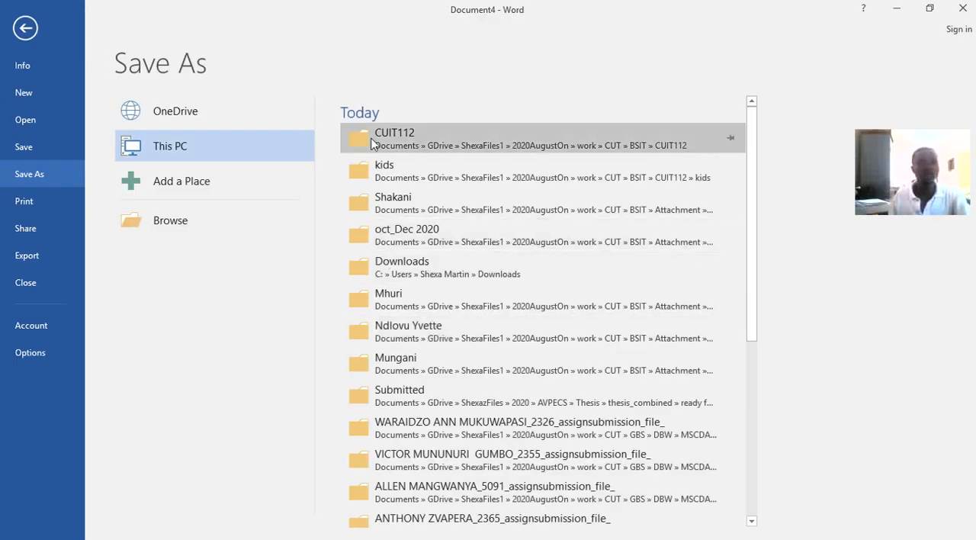
left_click(428, 145)
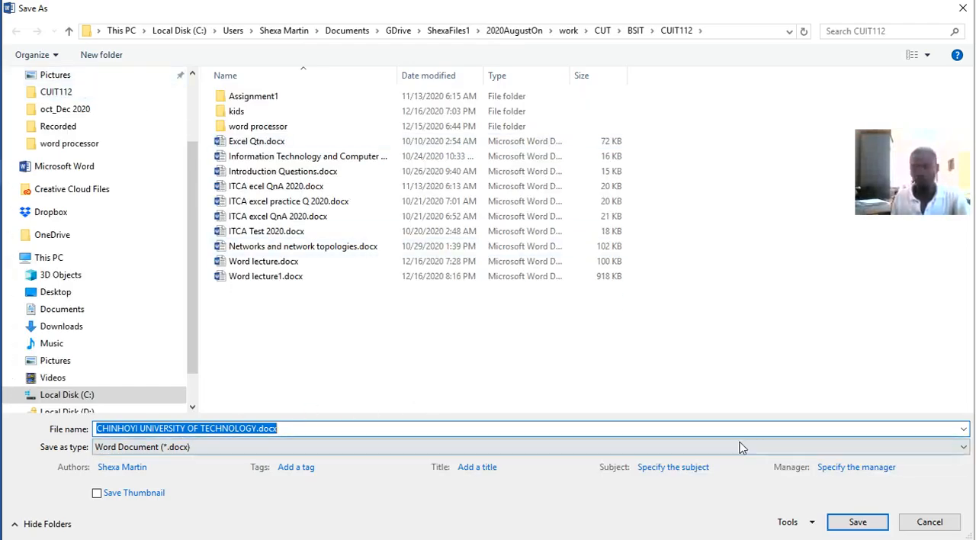
left_click(859, 521)
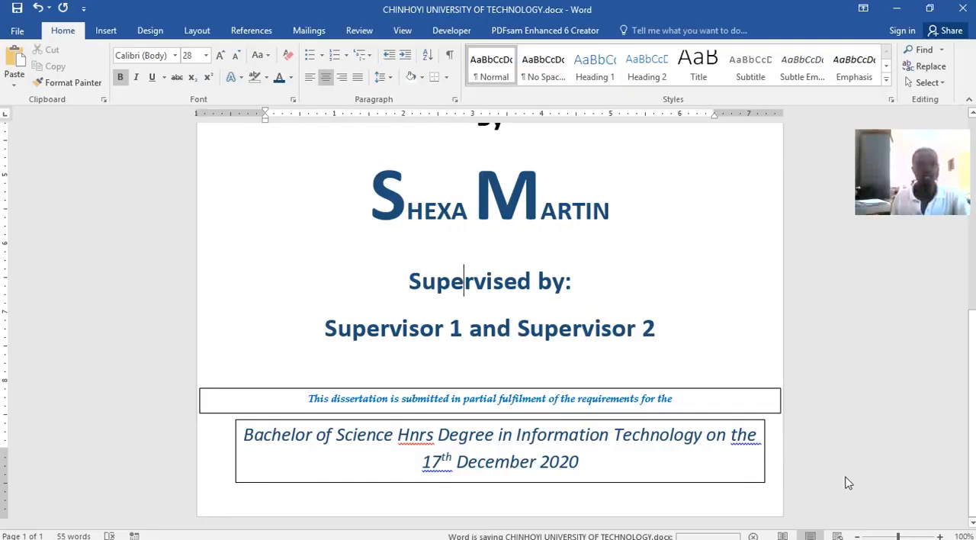
Remove the outline from the text box containing "This dissertation is submitted in partial fulfilment of the requirements for the"
scroll(559, 314, "up", 8)
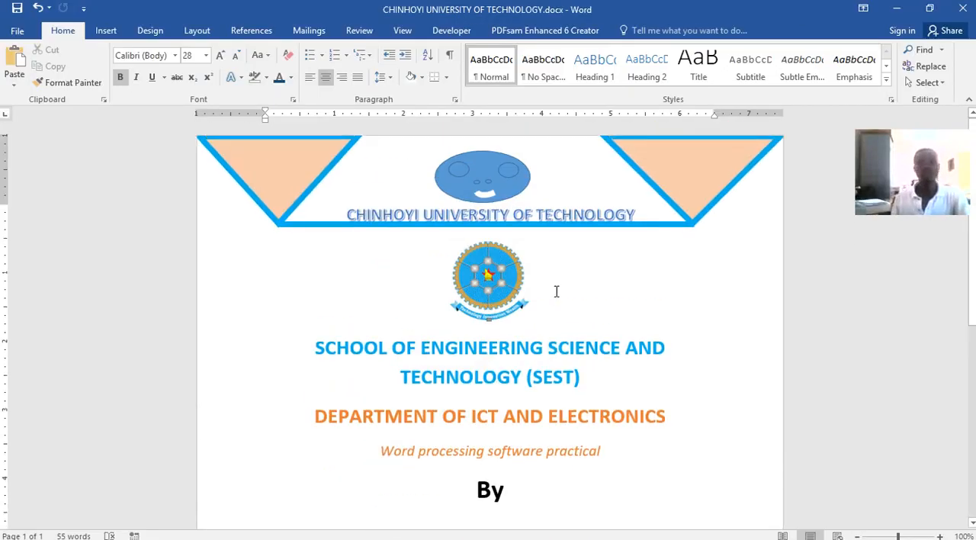
scroll(556, 290, "down", 5)
scroll(557, 280, "up", 5)
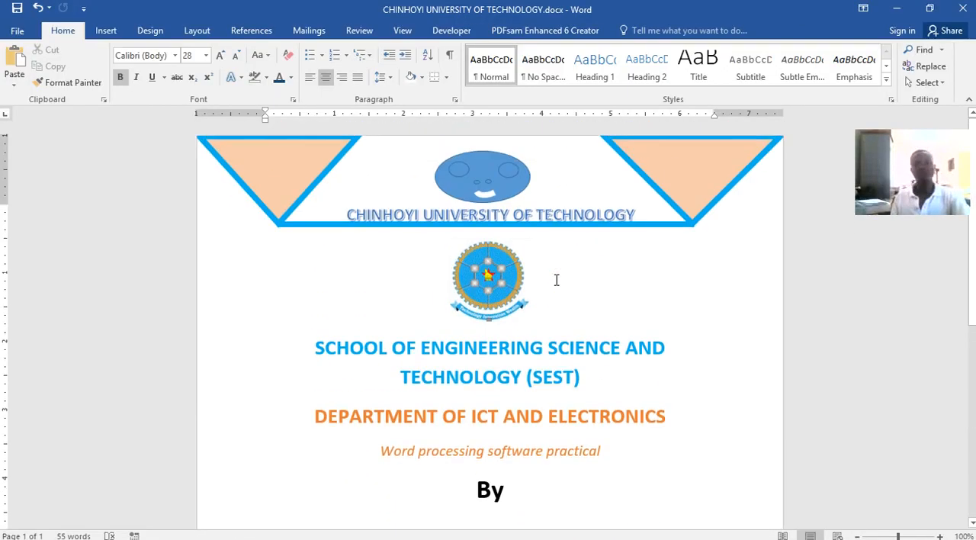
scroll(648, 389, "down", 5)
left_click(697, 361)
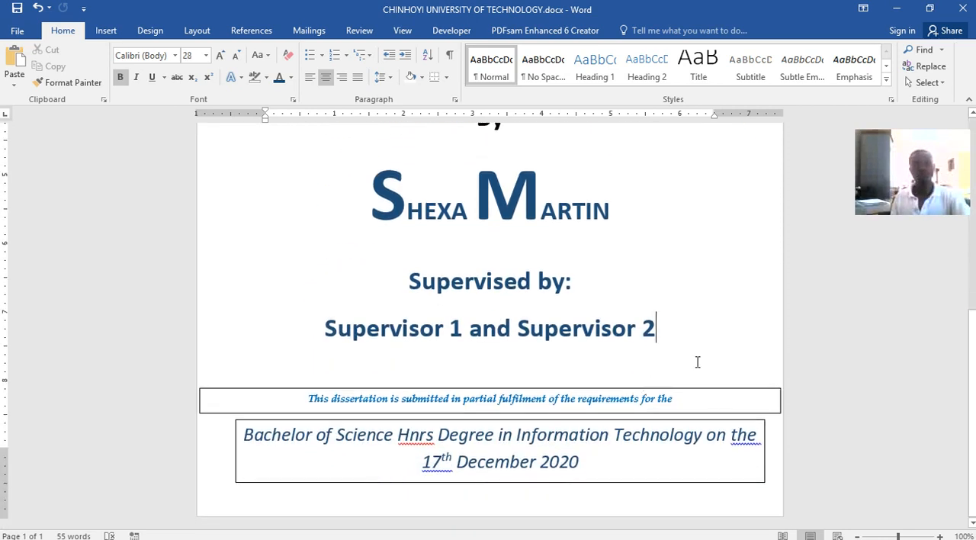
left_click(667, 388)
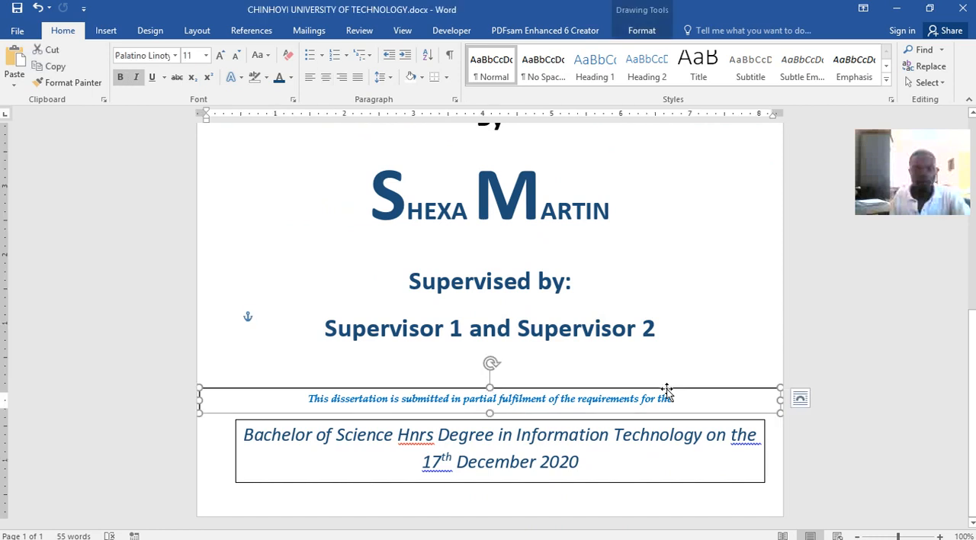
left_click(636, 30)
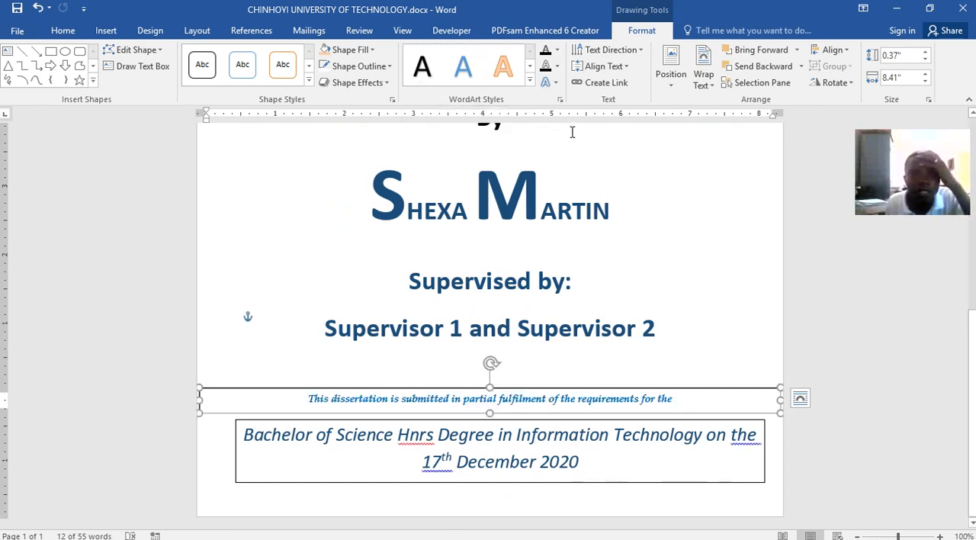
left_click(385, 83)
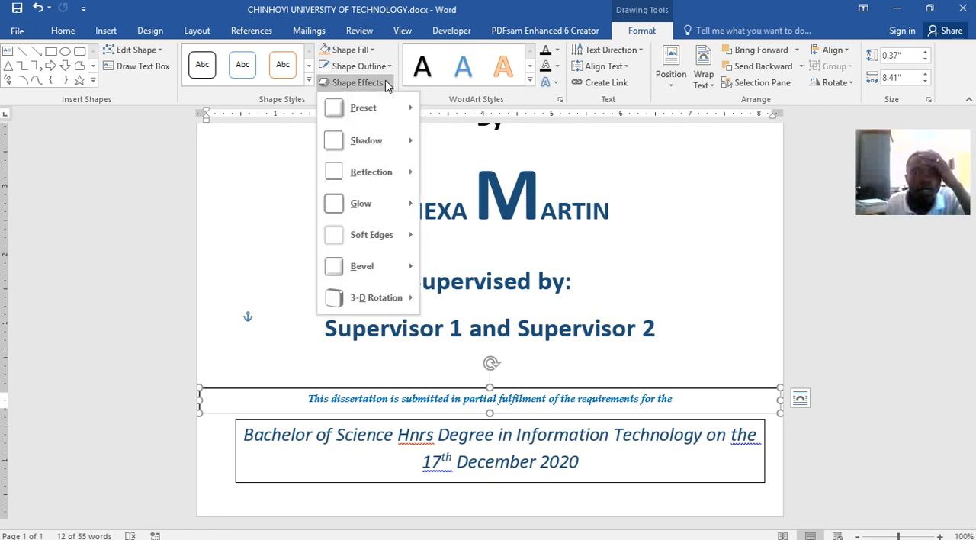
left_click(383, 68)
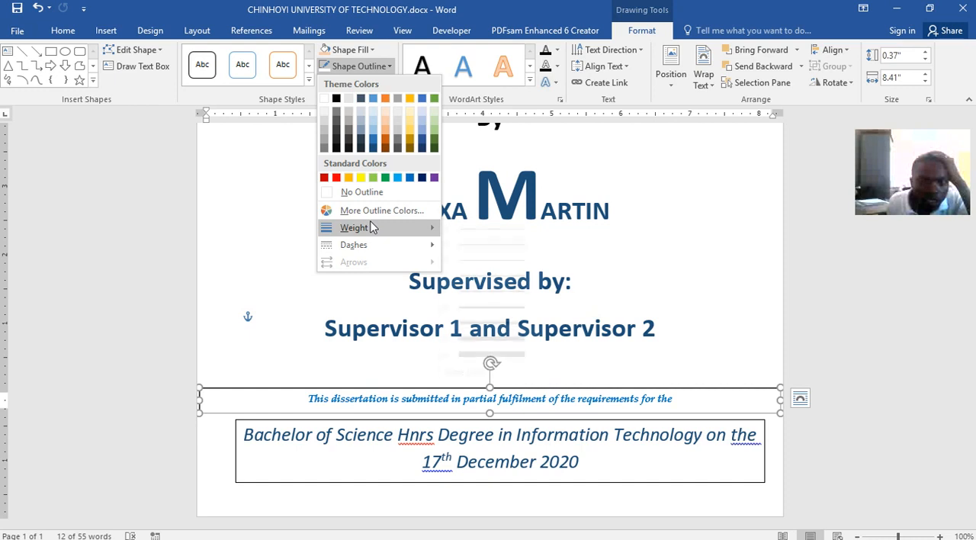
mouse_move(372, 227)
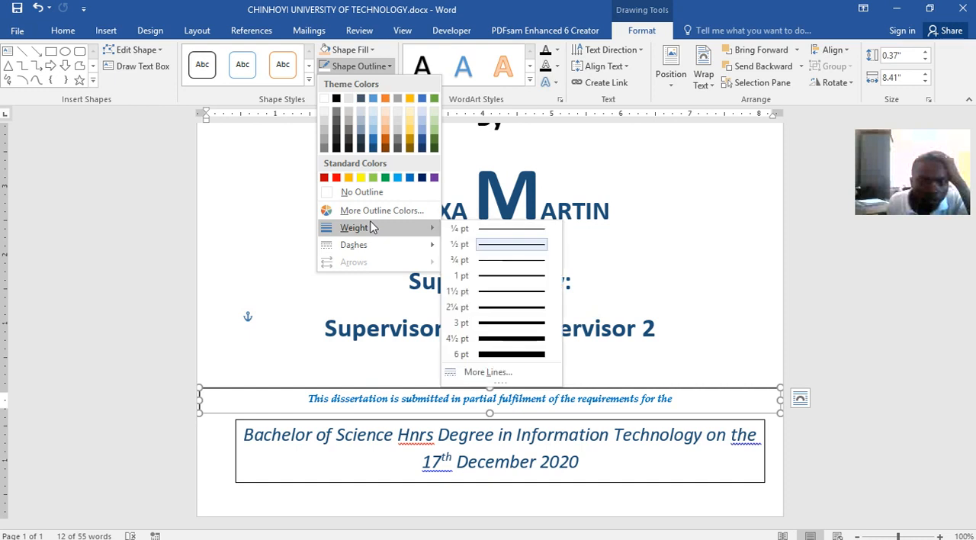
left_click(360, 191)
left_click(385, 366)
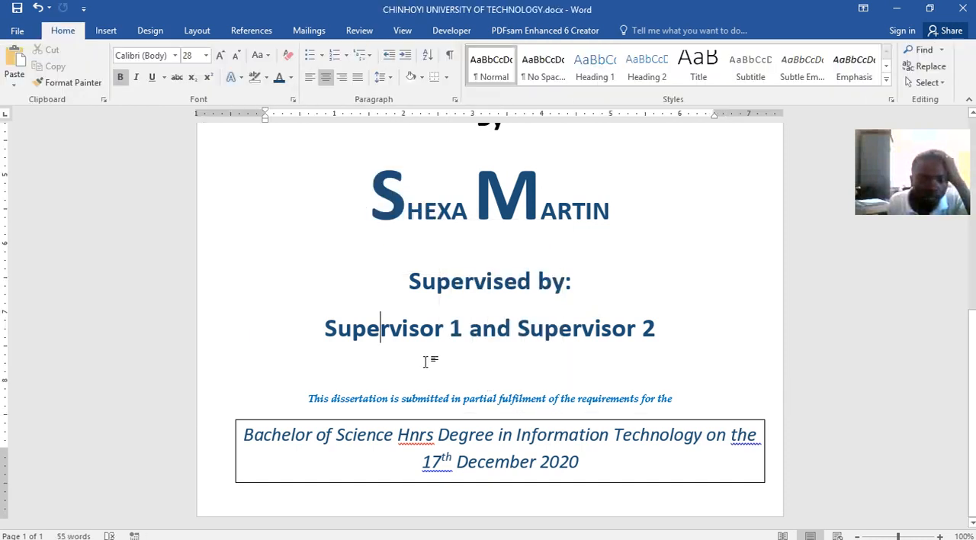
Remove the outline from the text box containing the Bachelor of Science degree and date text
left_click(495, 420)
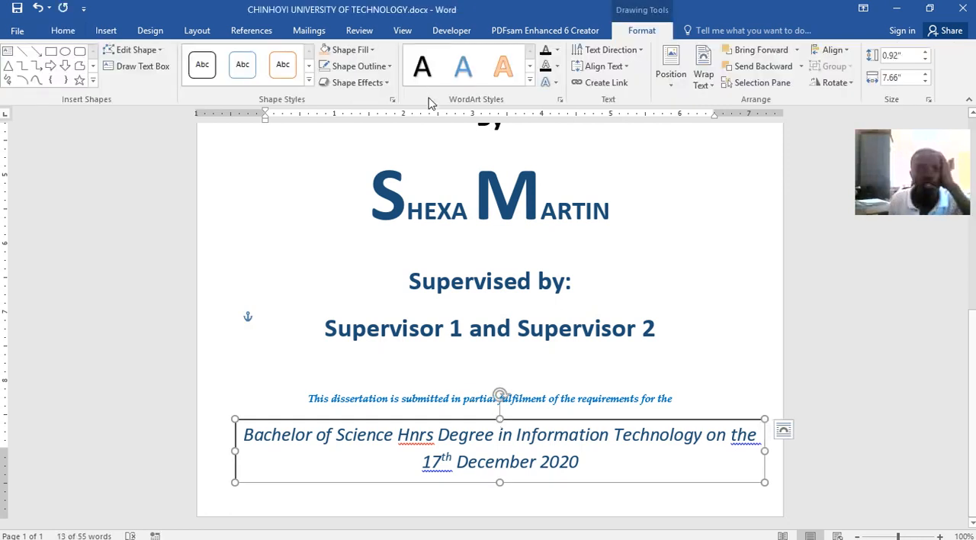
left_click(380, 66)
left_click(364, 192)
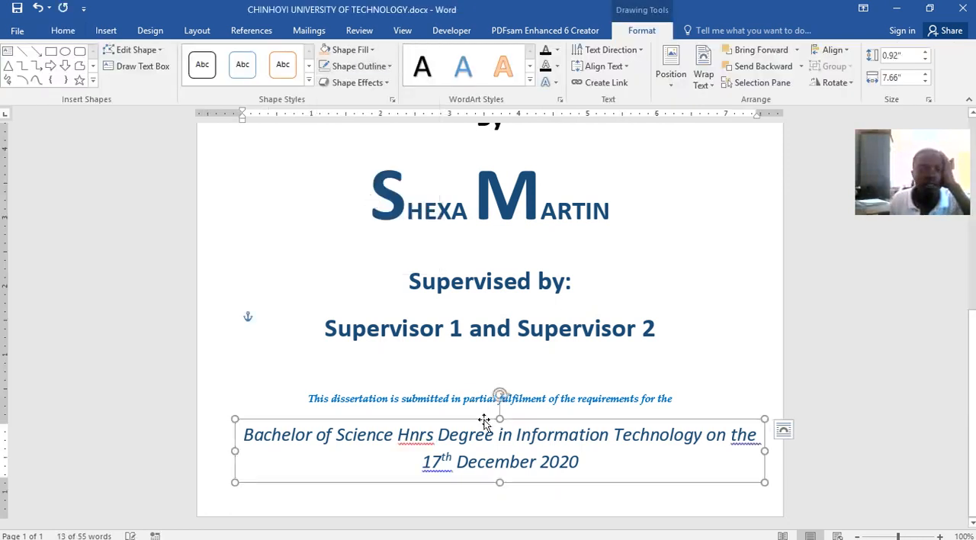
left_click(696, 280)
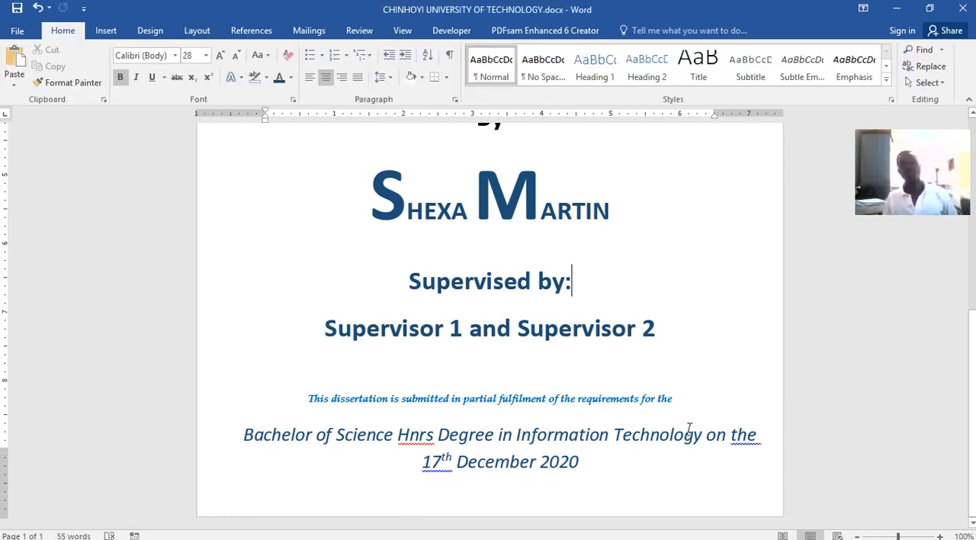
Inspect the two borderless statement text boxes beneath the supervisor line on the cover page
scroll(686, 427, "up", 4)
scroll(671, 401, "down", 3)
scroll(670, 402, "down", 1)
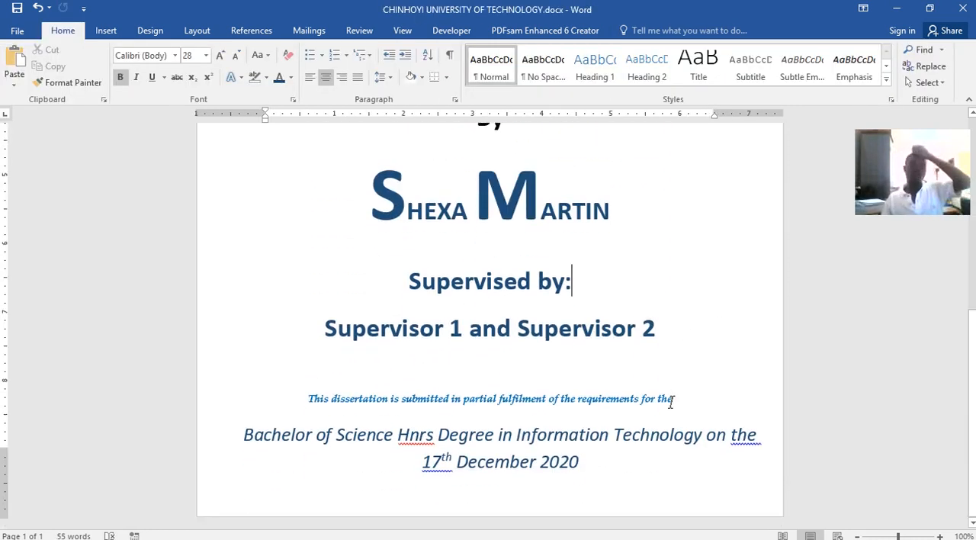
left_click(540, 393)
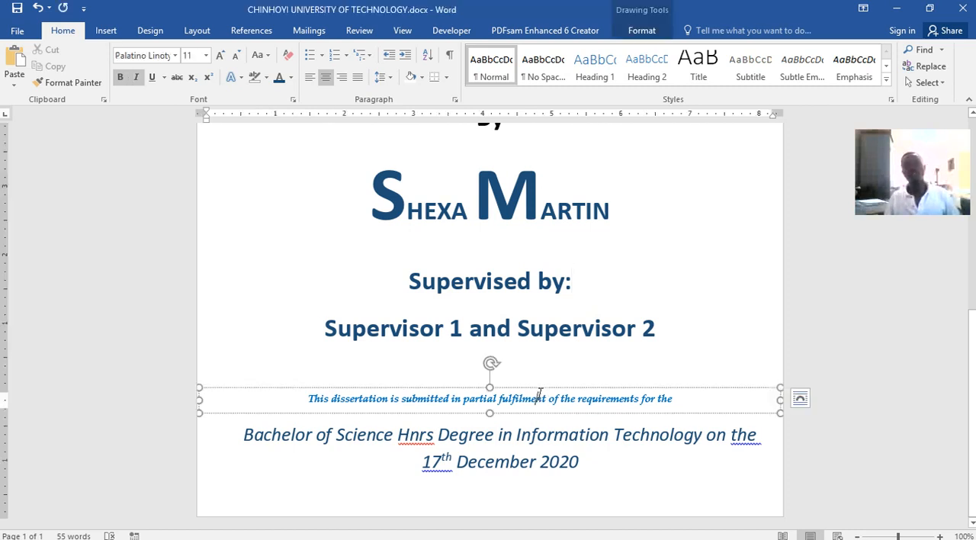
left_click(534, 431)
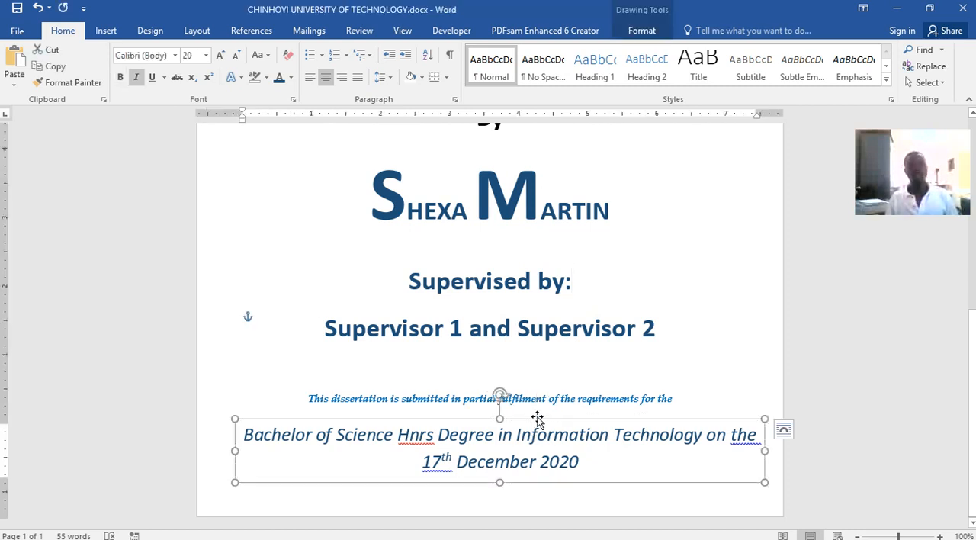
left_click(695, 336)
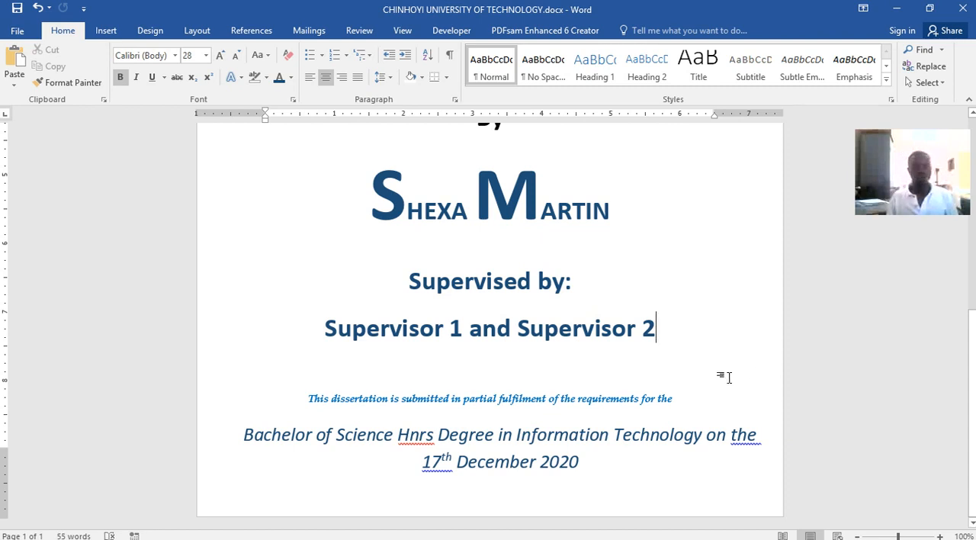
left_click(601, 473)
left_click(705, 512)
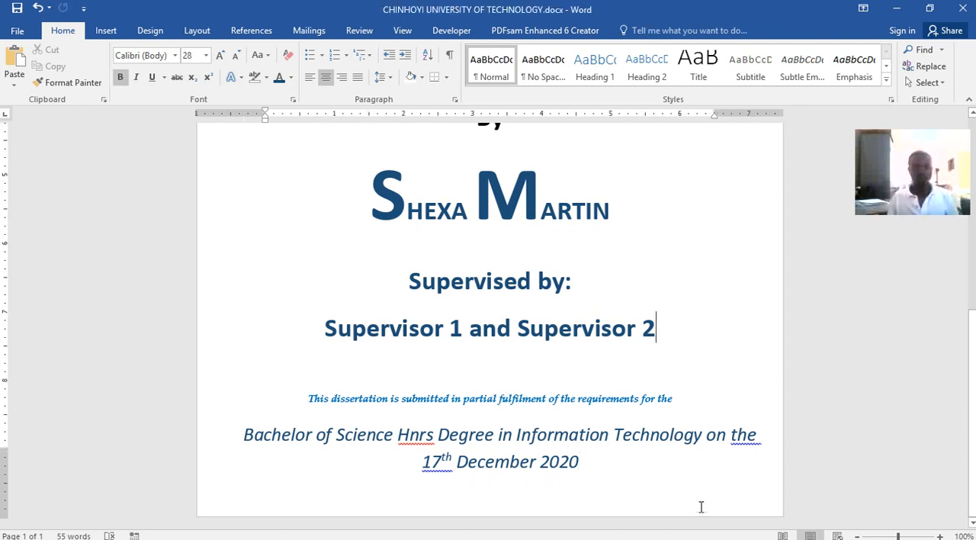
Move the degree text box up over the author's name, and undo the move
left_click(681, 462)
left_click_drag(682, 422, 621, 216)
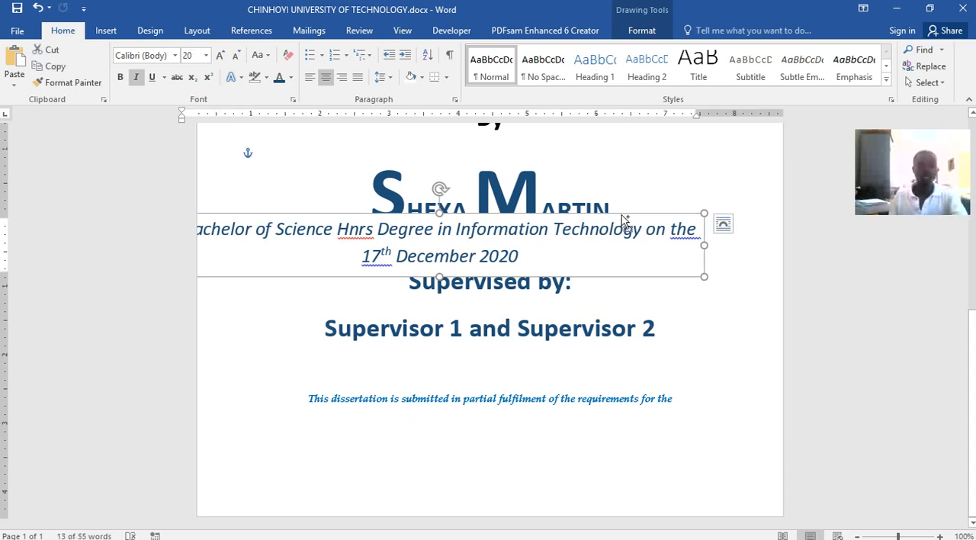
left_click_drag(623, 221, 623, 216)
key("ctrl+z")
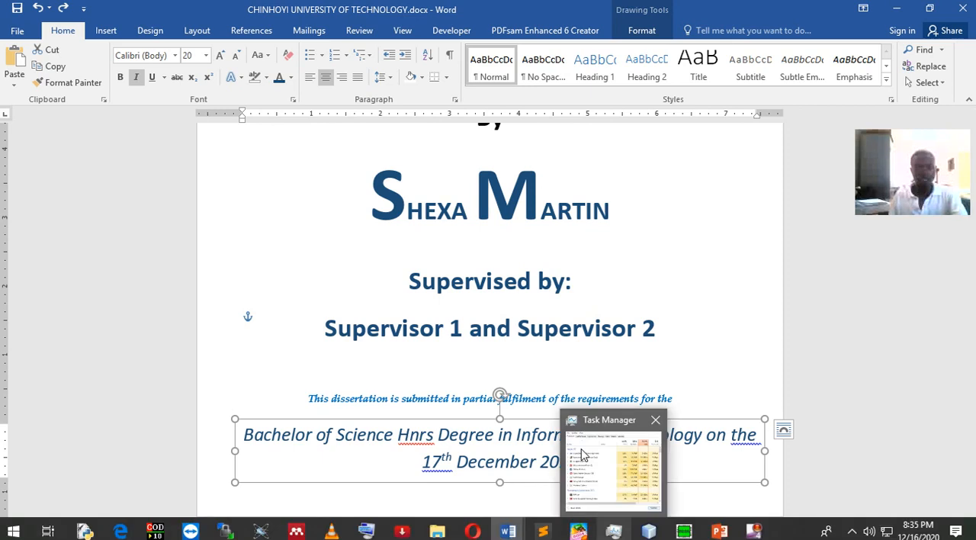
Add two blank paragraphs after the "Supervisor 1 and Supervisor 2" line to start a second page
left_click(514, 398)
left_click(663, 339)
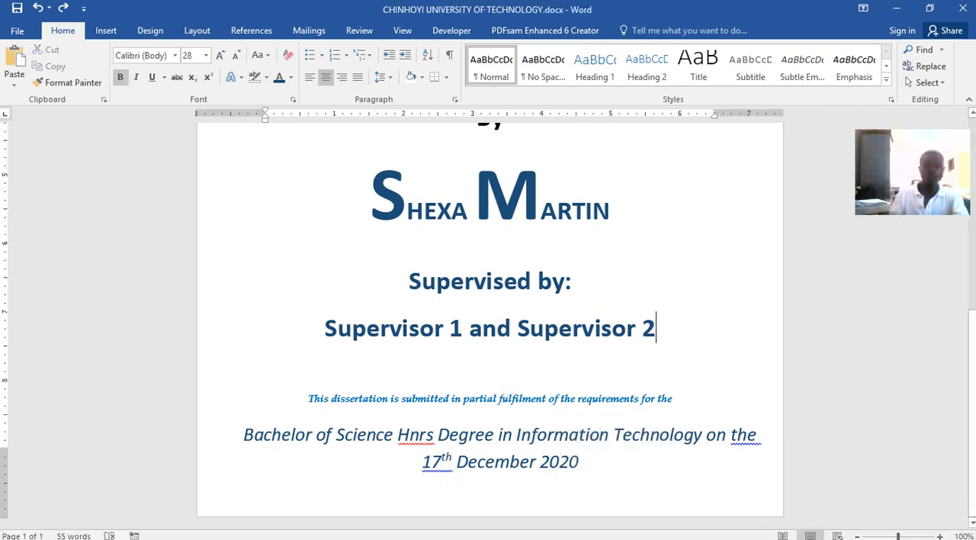
key("Return")
key("Return")
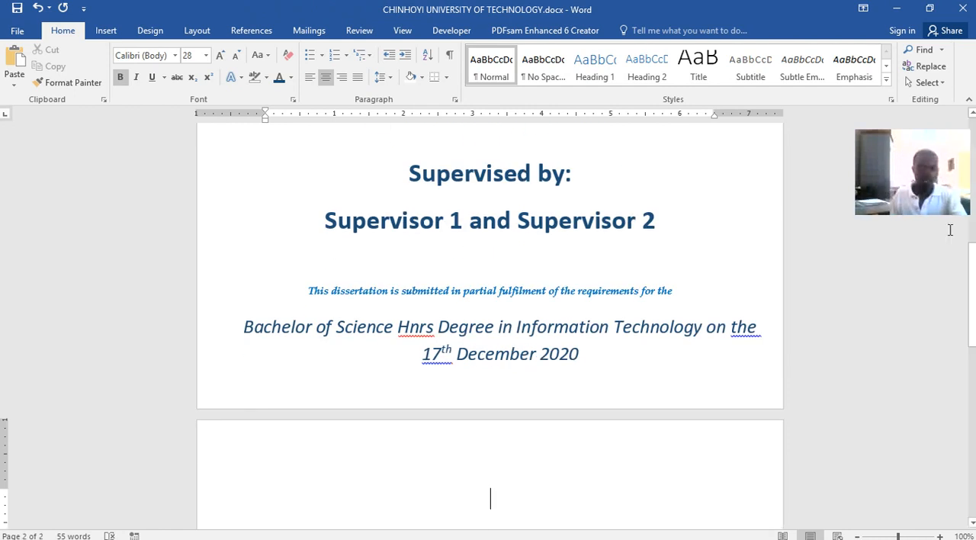
Copy the "Acknowledgement" heading from Word lecture.docx onto the second page of CHINHOYI UNIVERSITY OF TECHNOLOGY.docx
mouse_move(502, 529)
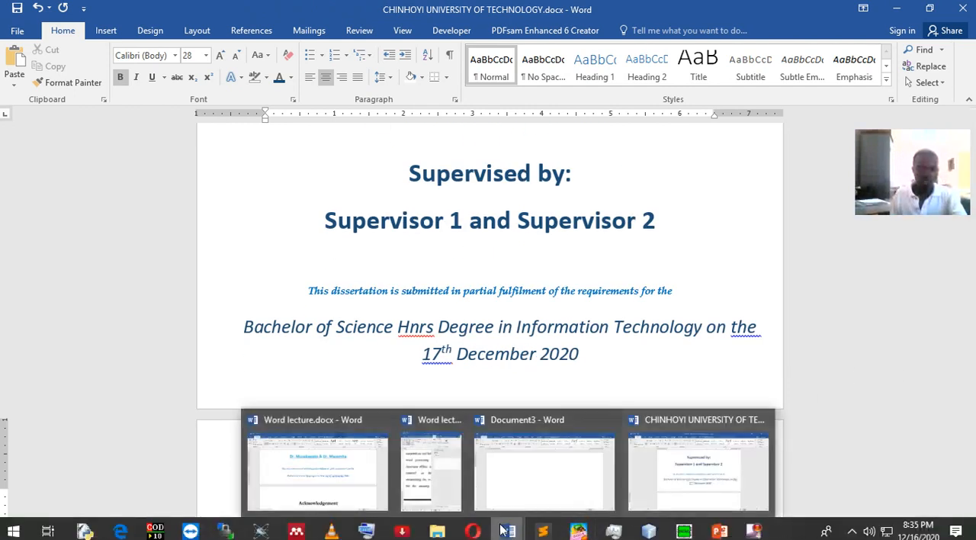
left_click(342, 487)
scroll(445, 361, "down", 5)
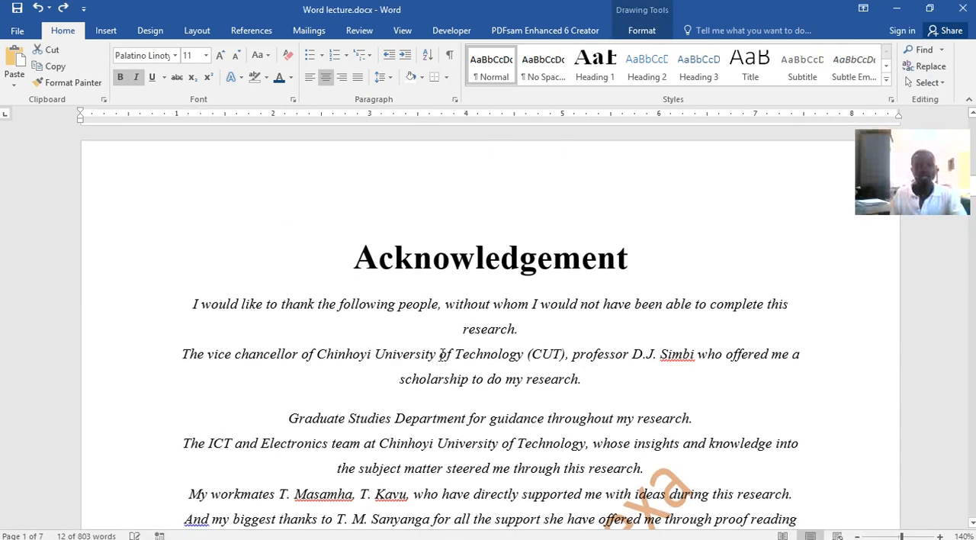
left_click(358, 152)
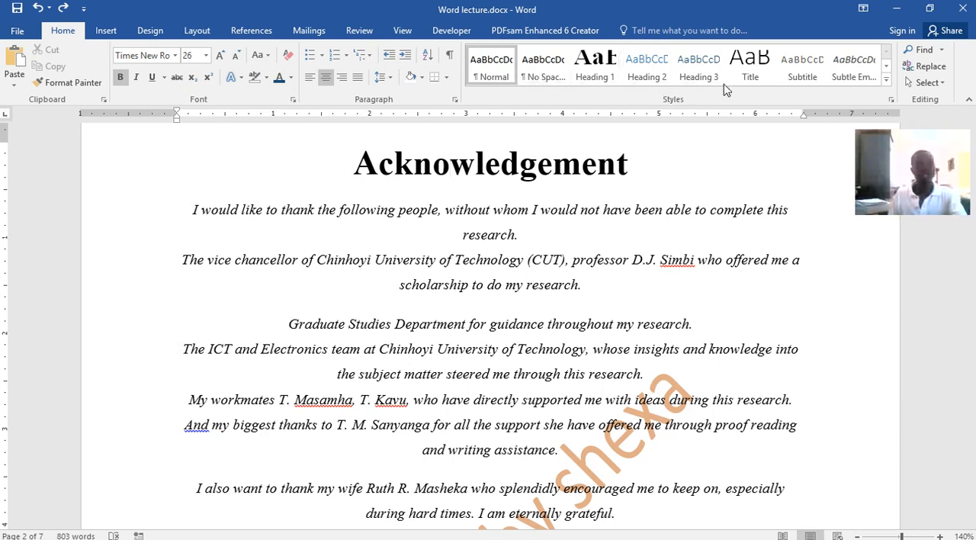
left_click_drag(364, 162, 637, 171)
key("ctrl+c")
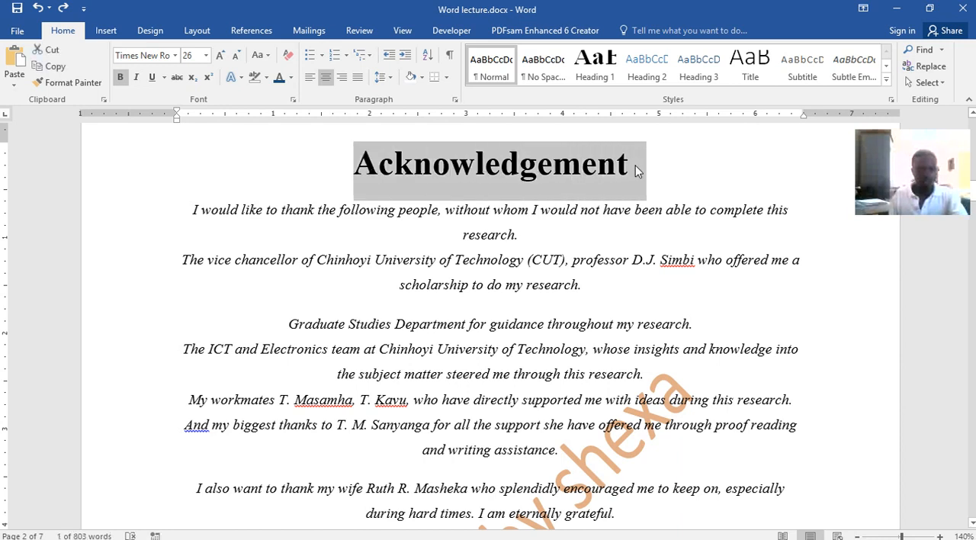
left_click(503, 531)
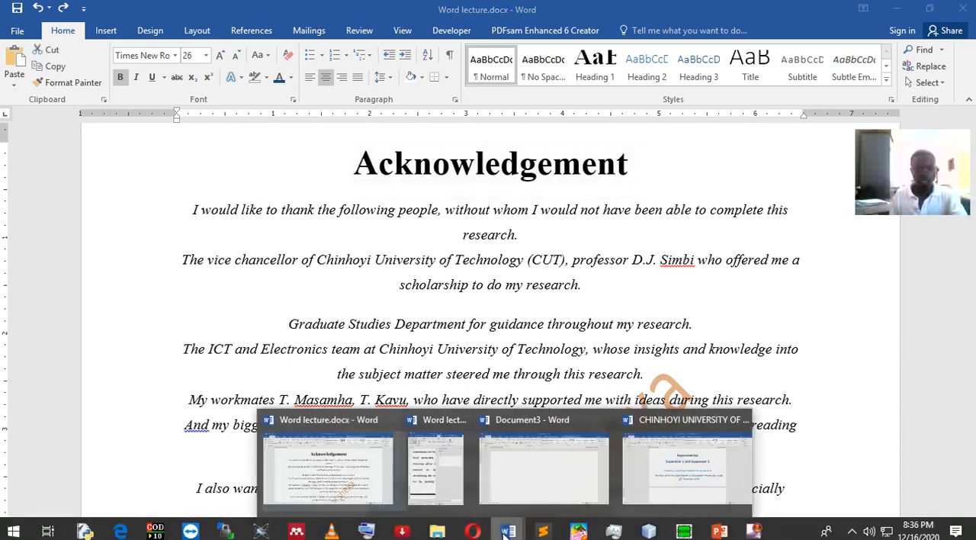
left_click(701, 488)
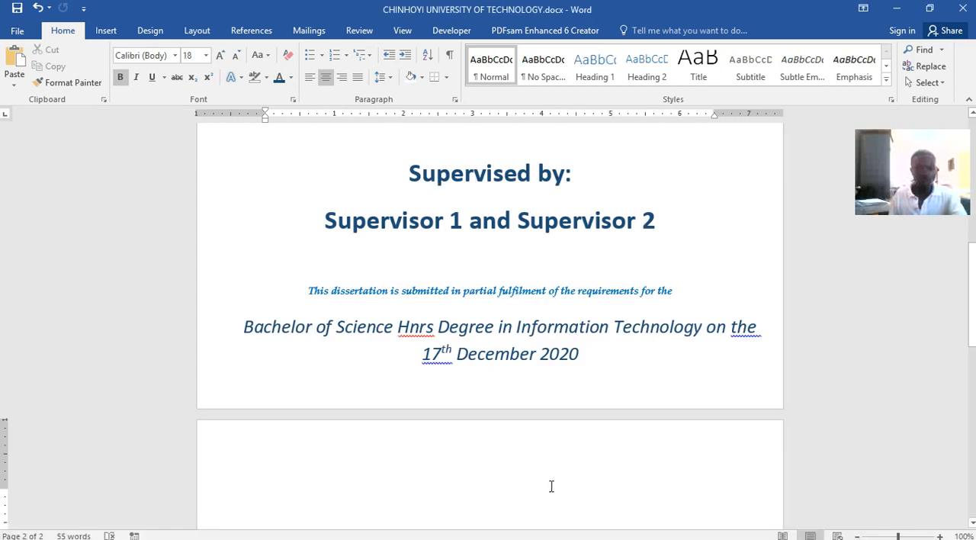
key("ctrl+v")
Apply the Heading 1 style to "Acknowledgement" and modify the style's font to black and bold
left_click_drag(587, 461, 394, 455)
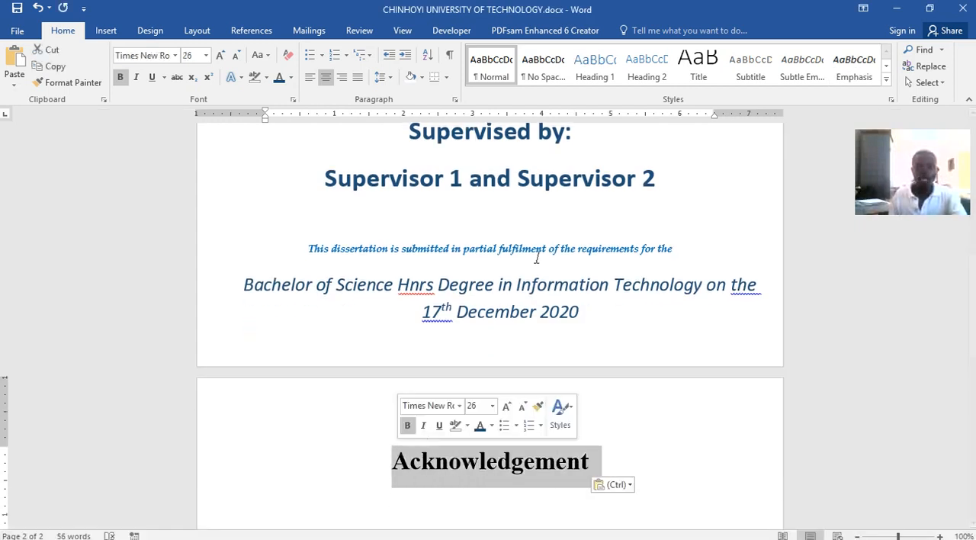
left_click(599, 69)
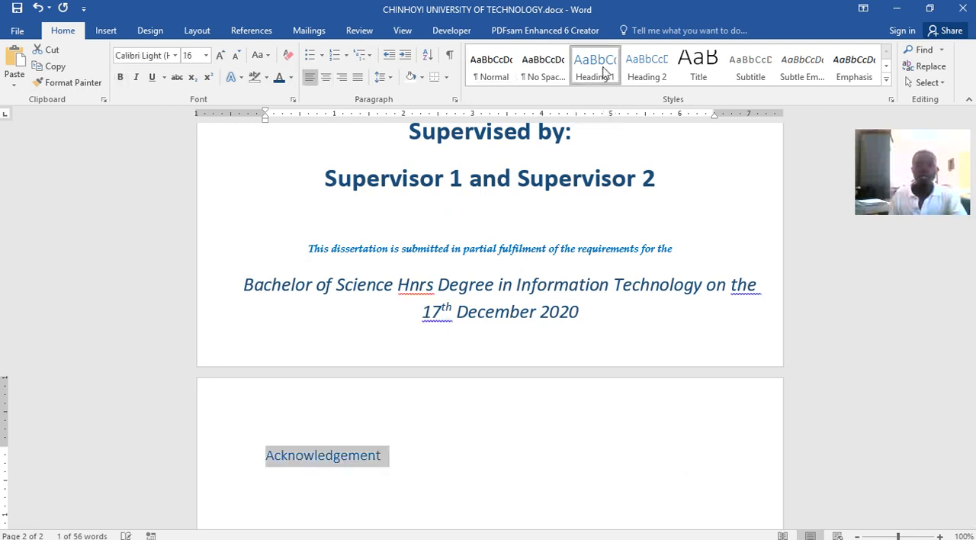
right_click(604, 71)
left_click(620, 93)
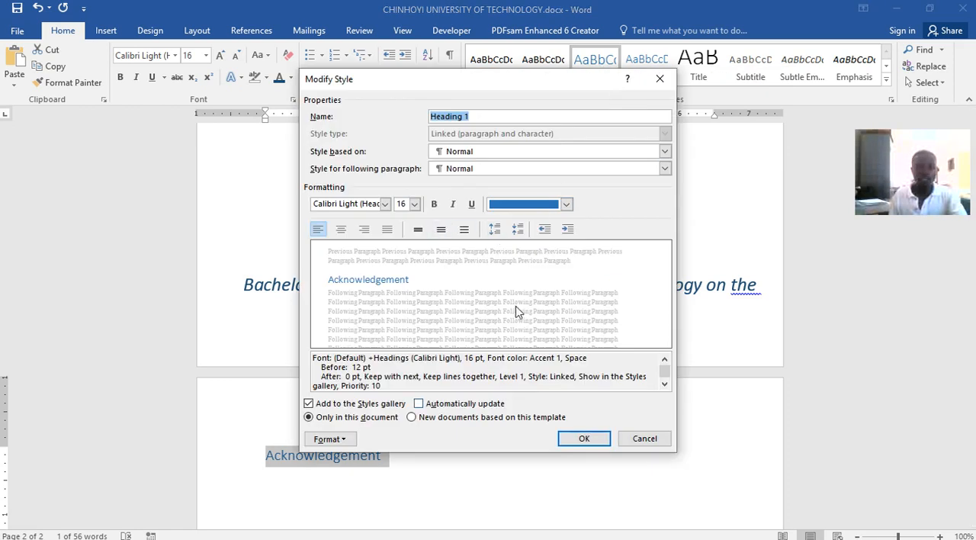
left_click(565, 204)
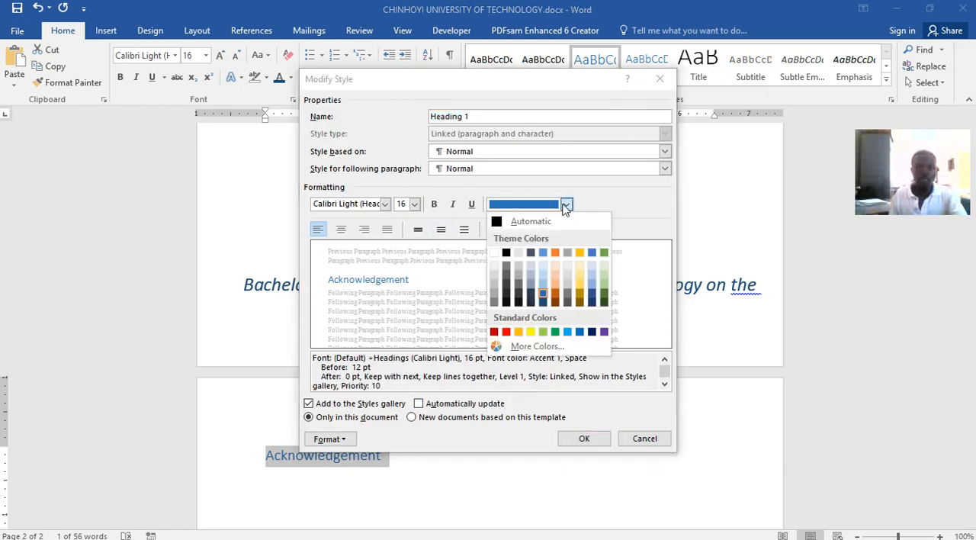
left_click(507, 254)
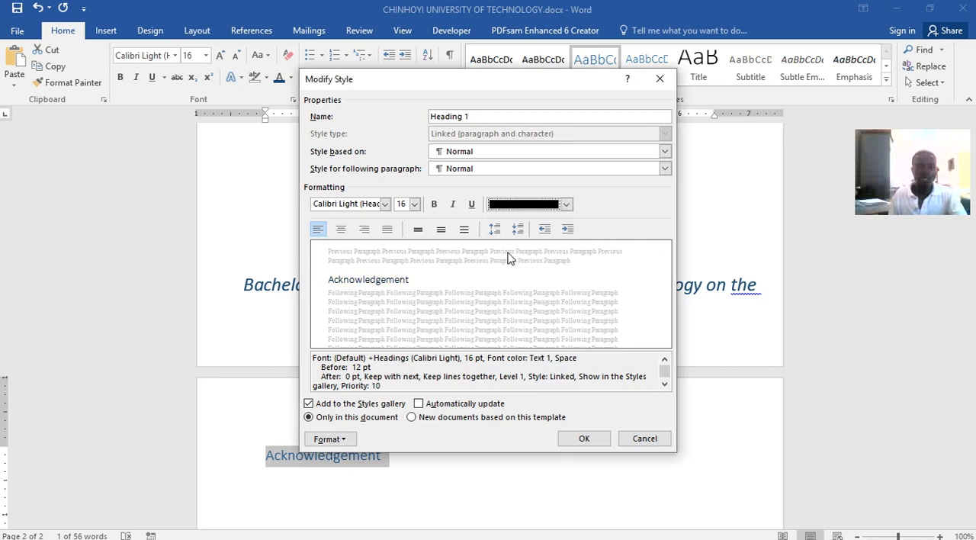
left_click(434, 205)
Set the Heading 1 style's font to Times New Roman at 26 pt and accept the style changes
left_click(414, 204)
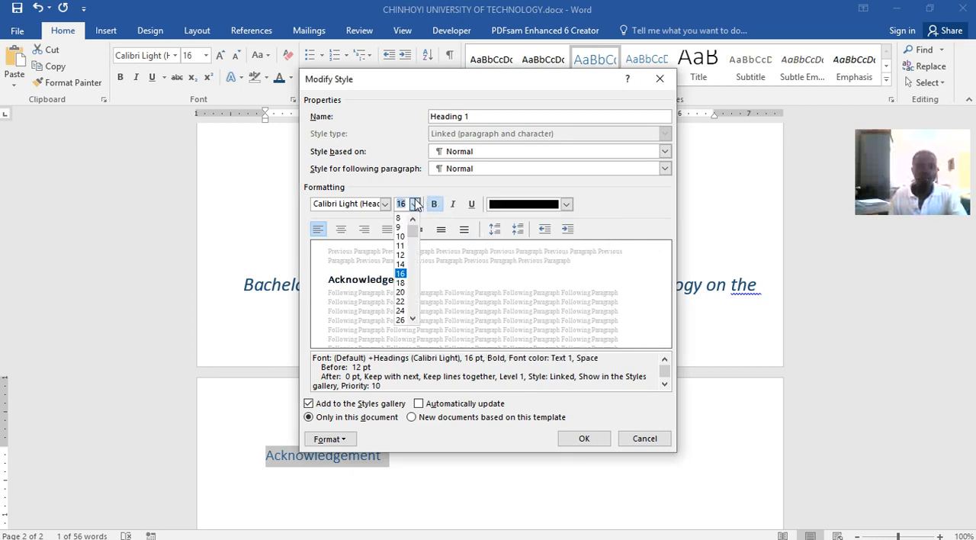
left_click(401, 320)
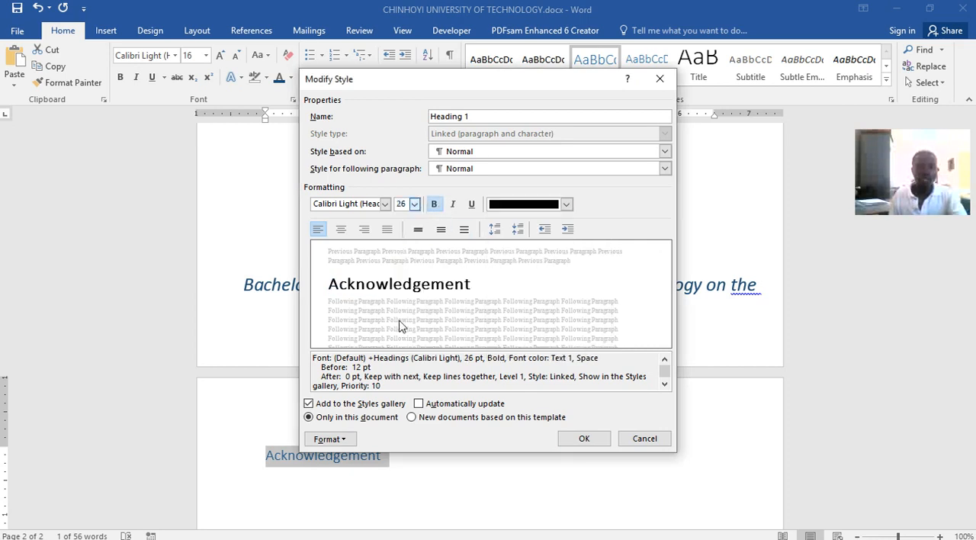
left_click(385, 204)
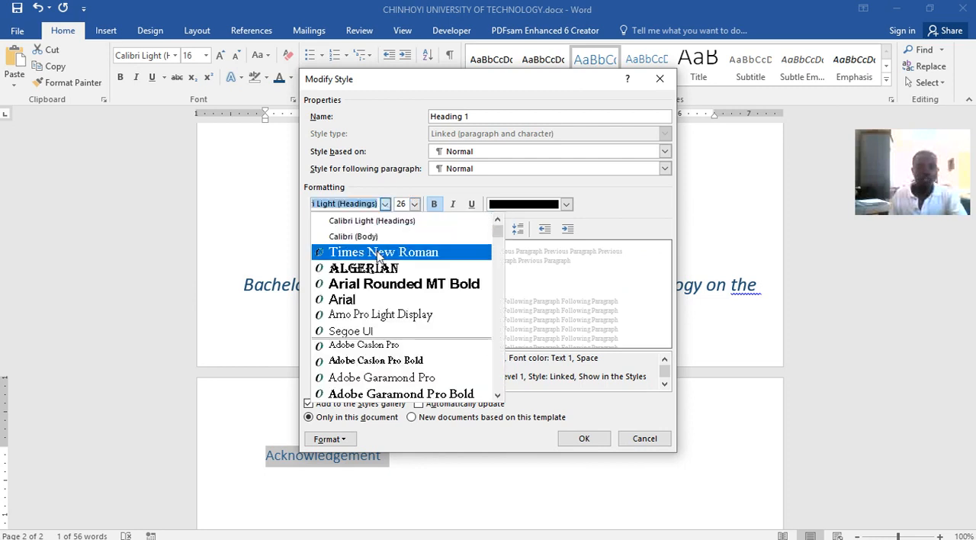
left_click(377, 254)
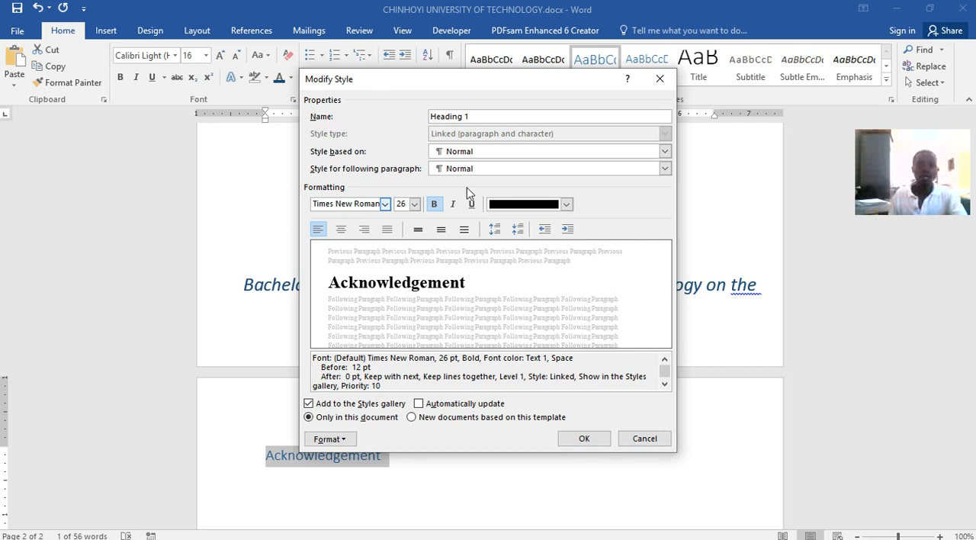
left_click(584, 438)
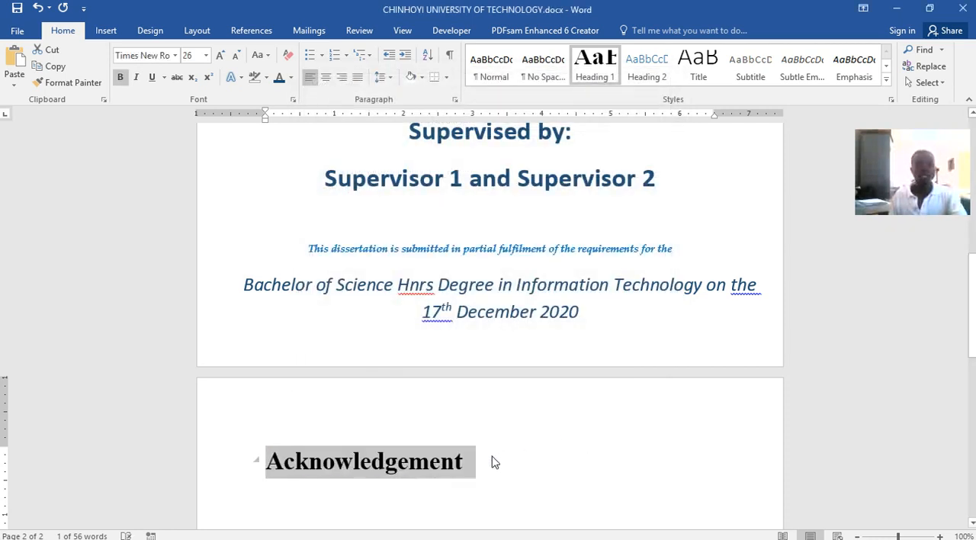
left_click(475, 463)
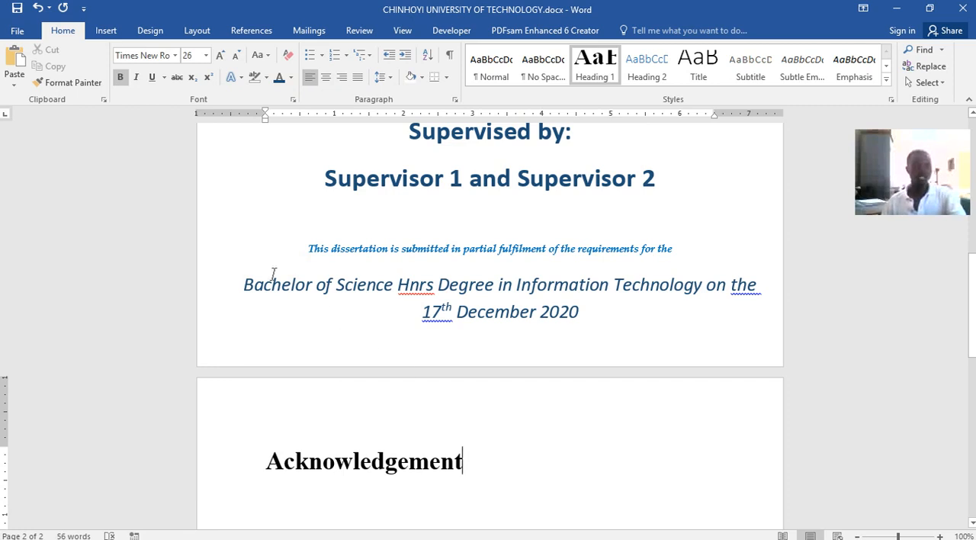
Show the Navigation pane, place it on the empty area before the page and widen it to the page edge
left_click(401, 32)
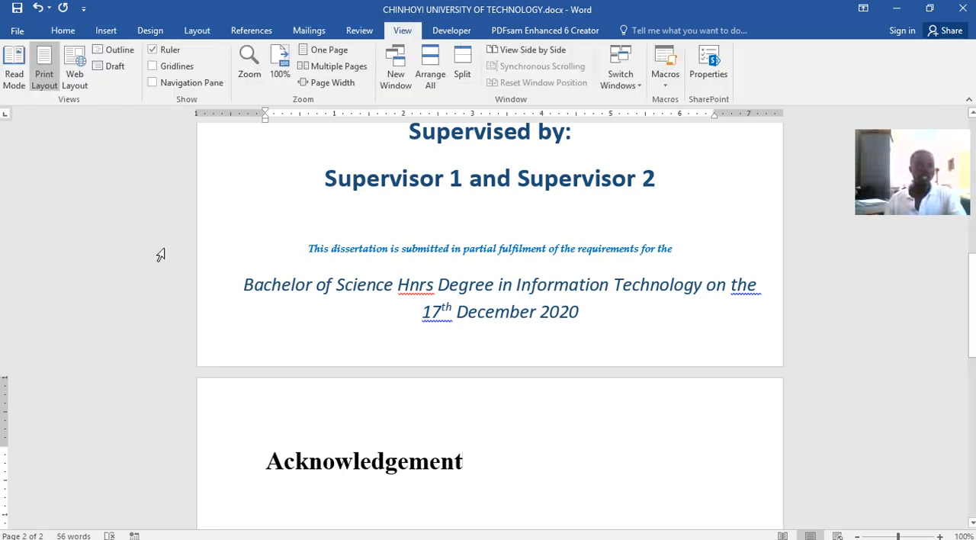
left_click(152, 84)
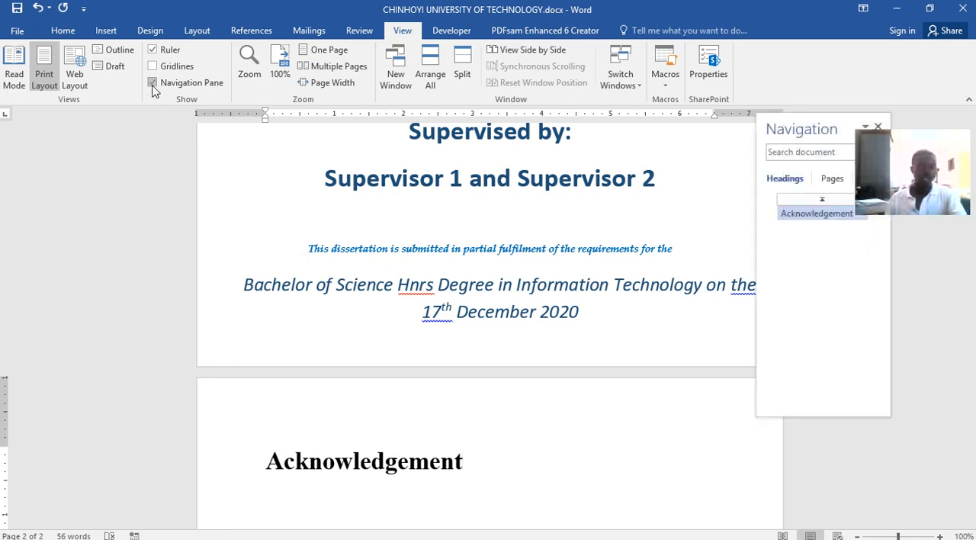
left_click_drag(792, 130, 77, 117)
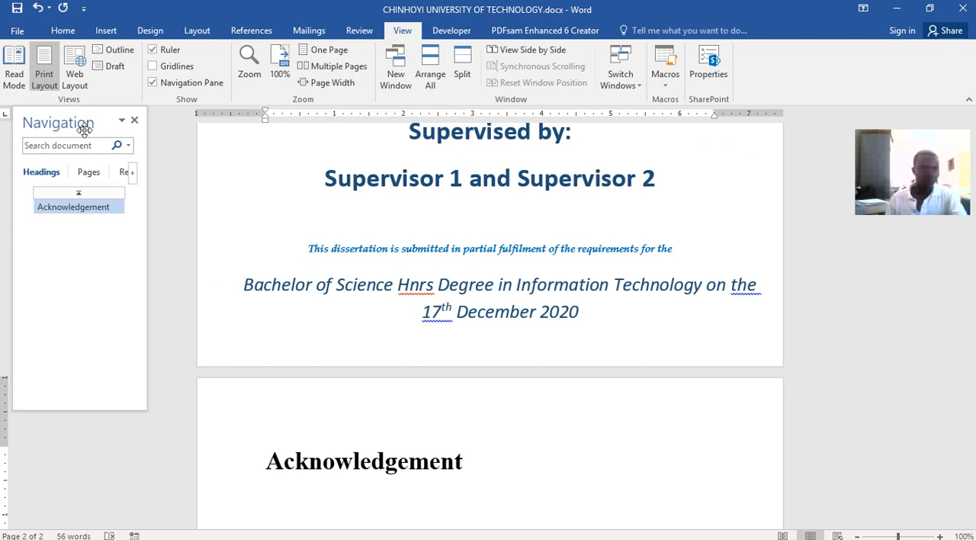
left_click_drag(149, 409, 192, 428)
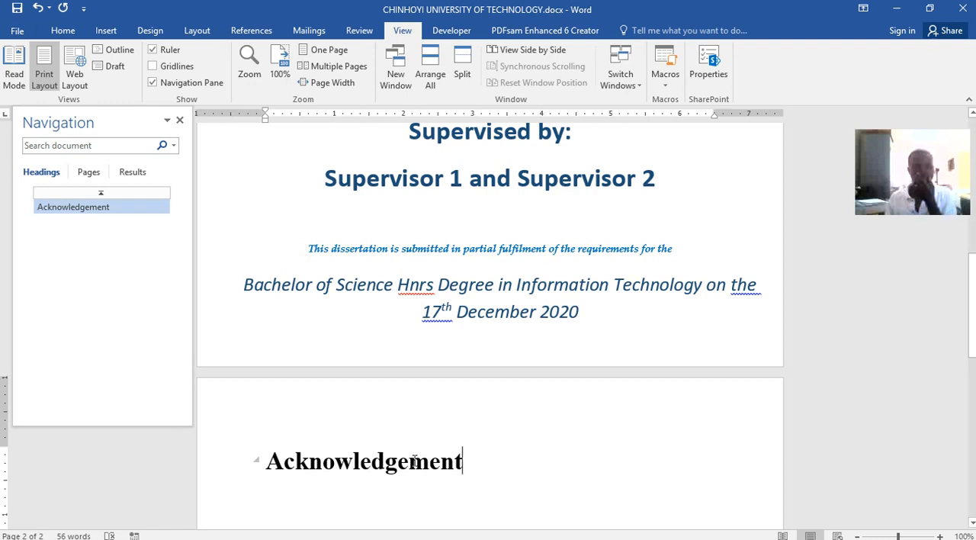
Jump to the "Acknowledgement" heading through the Navigation pane and display the document's page thumbnails
left_click(64, 215)
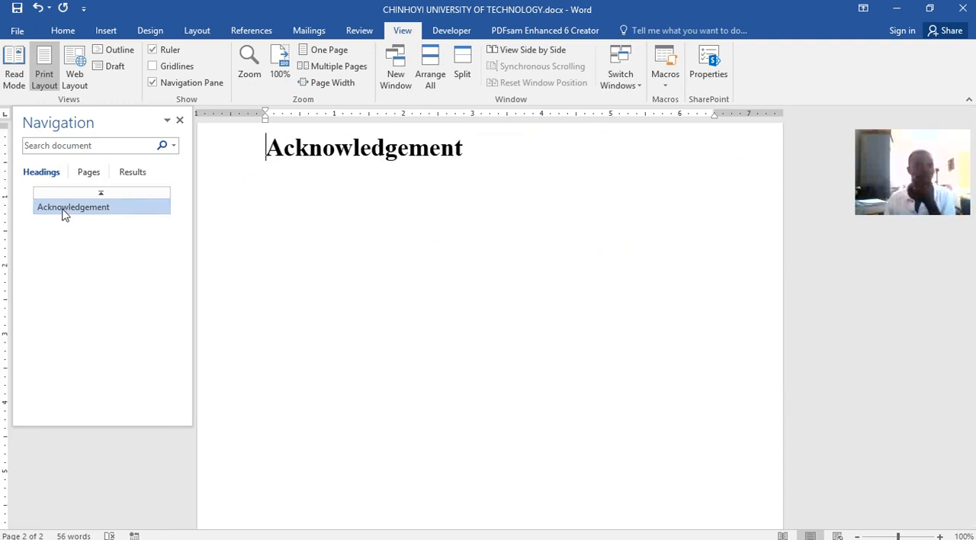
left_click(88, 174)
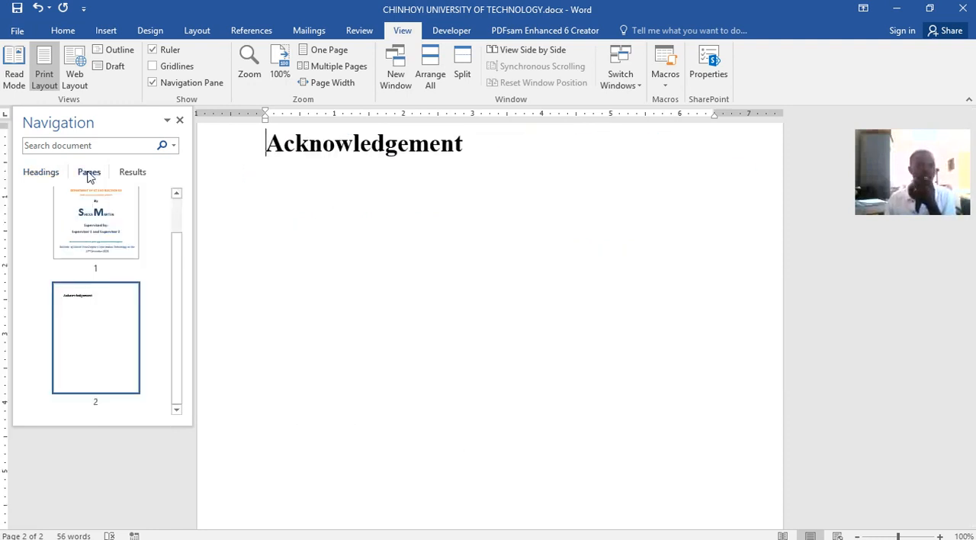
Browse the cover and Acknowledgement pages in the Navigation pane, checking its page thumbnails, search results and headings list
left_click(89, 231)
left_click(87, 308)
left_click(90, 243)
left_click(91, 323)
left_click(122, 229)
left_click(134, 174)
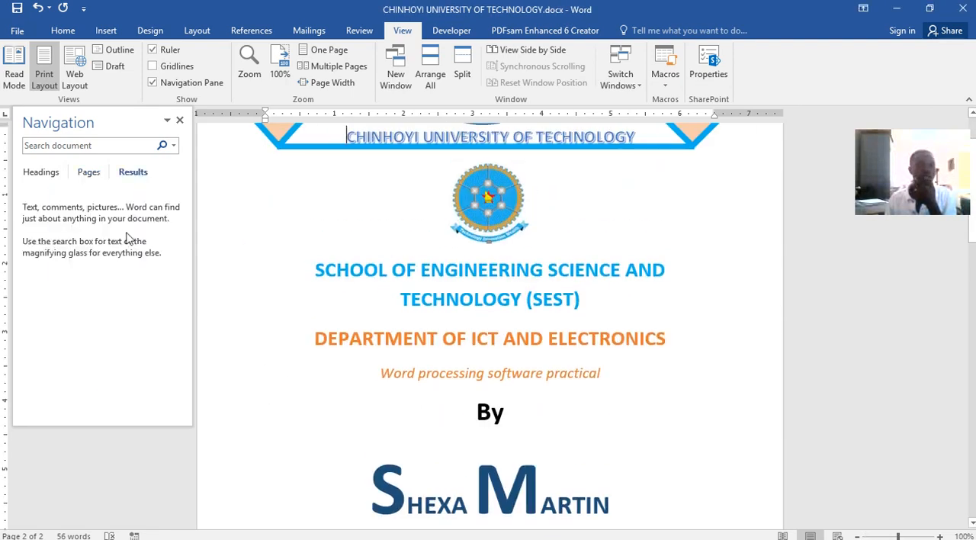
left_click(87, 174)
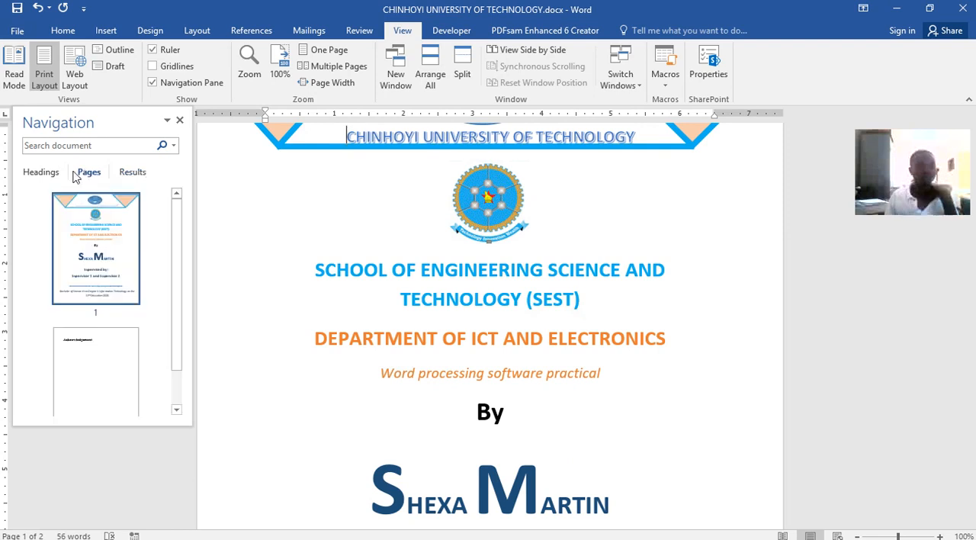
left_click(52, 174)
left_click(43, 205)
scroll(420, 256, "up", 2)
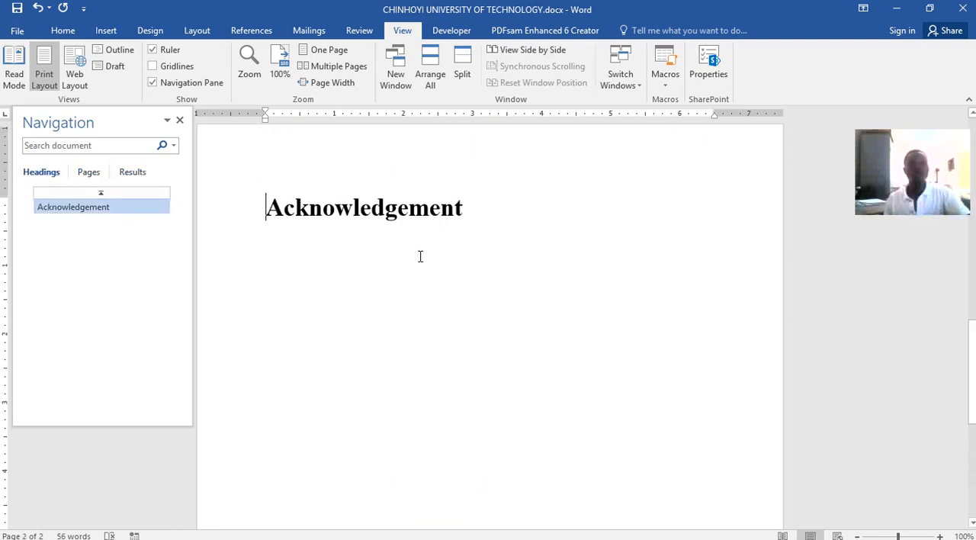
Check the Acknowledgement page in Word lecture.docx and return to CHINHOYI UNIVERSITY OF TECHNOLOGY.docx
left_click(474, 218)
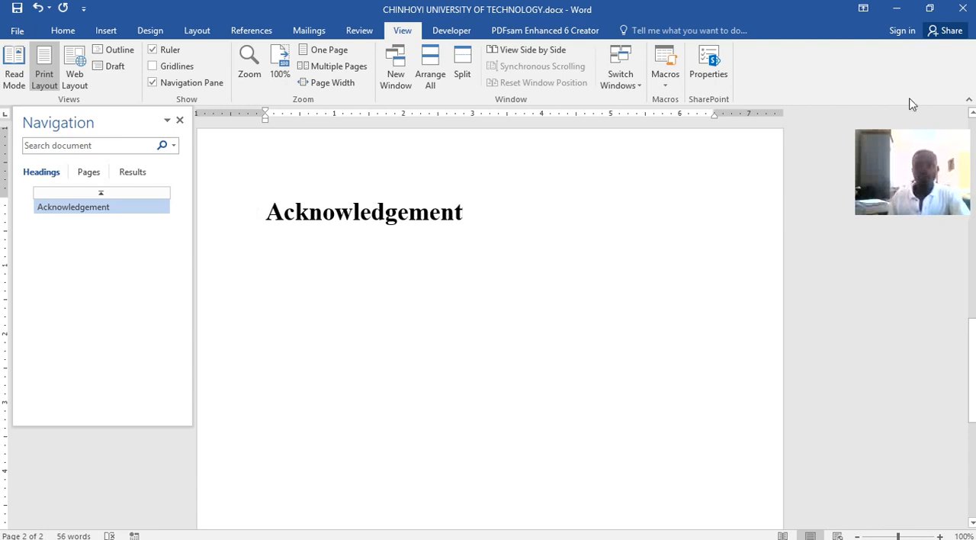
left_click(896, 8)
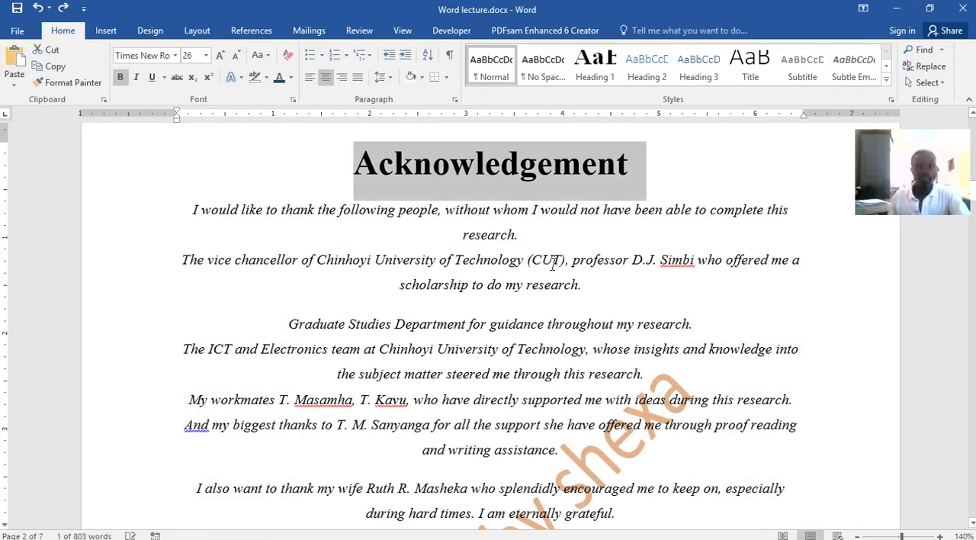
left_click(897, 8)
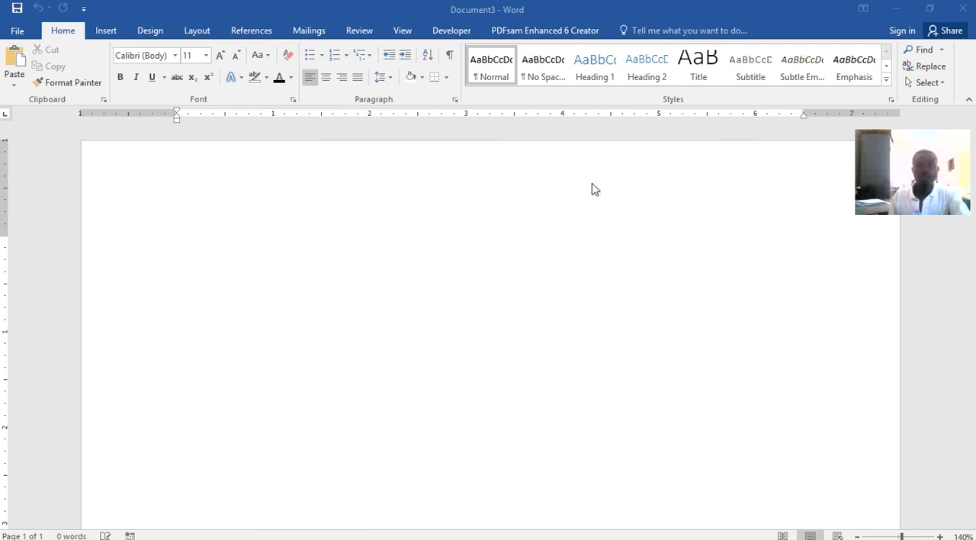
left_click(896, 9)
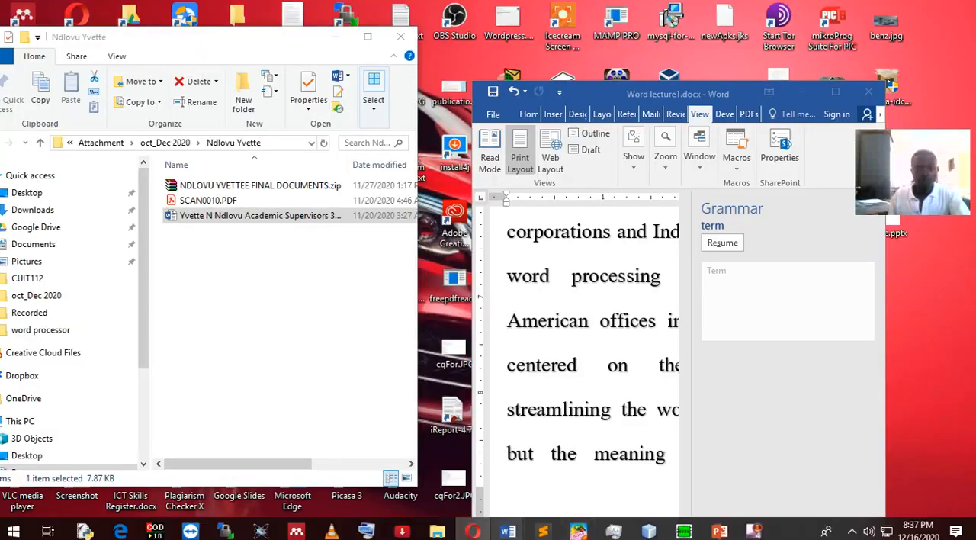
mouse_move(508, 531)
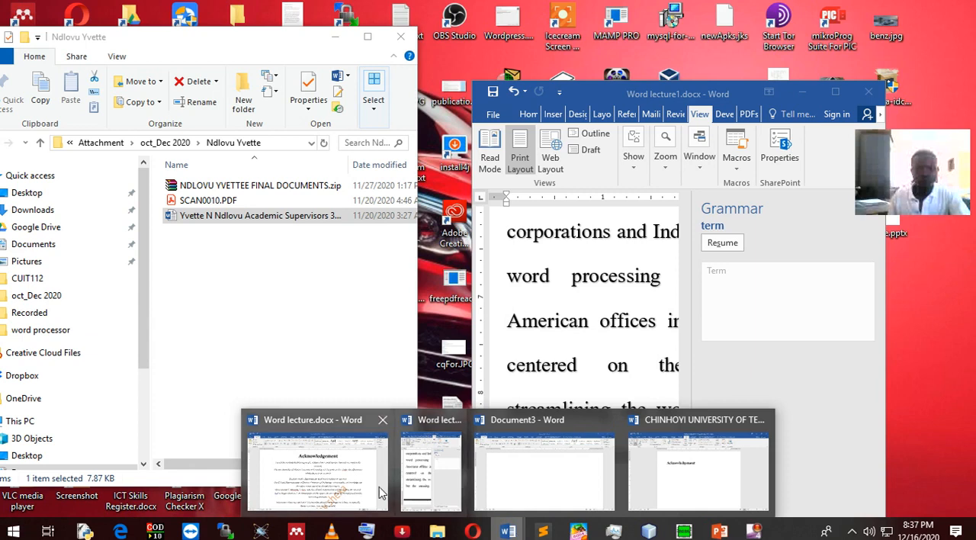
mouse_move(339, 488)
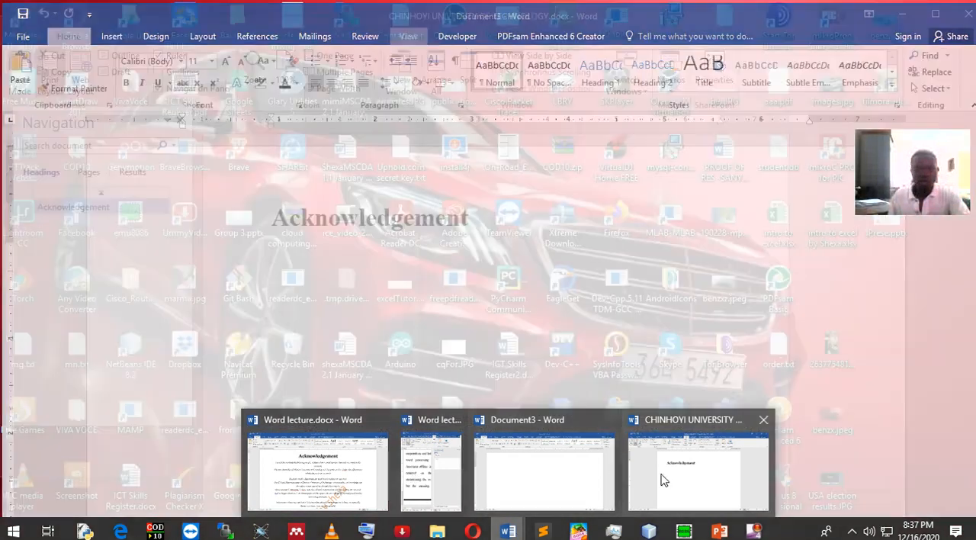
left_click(662, 471)
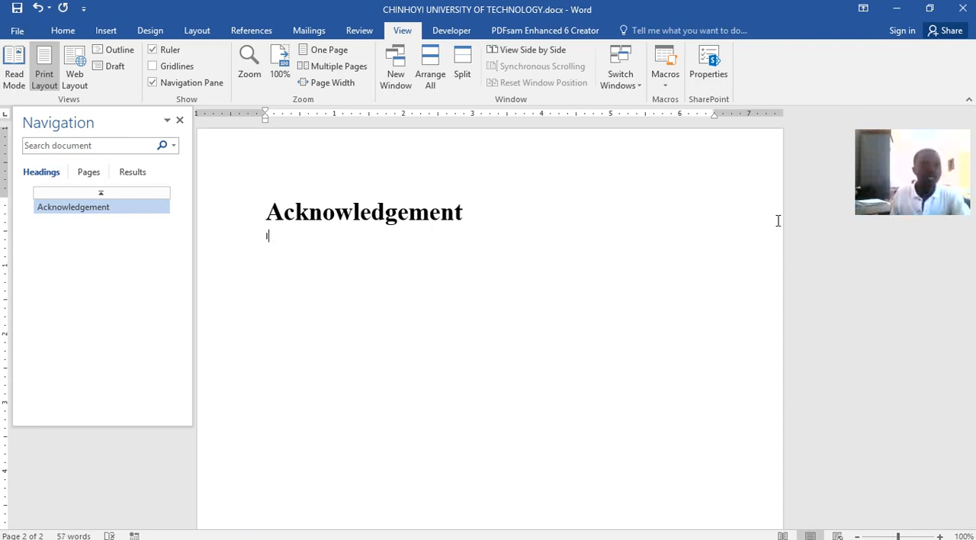
Set the font size to 12 pt and turn on italics for the text below the "Acknowledgement" heading
left_click(68, 35)
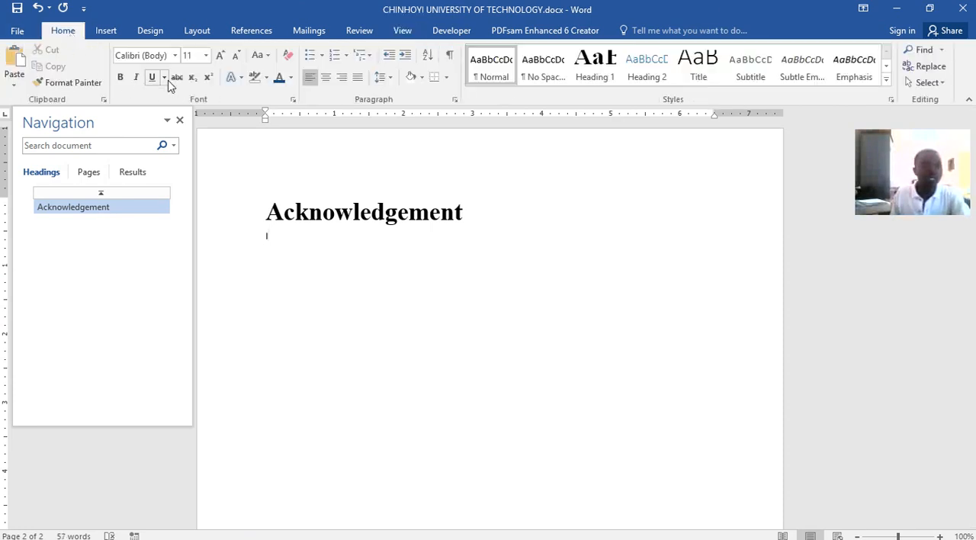
left_click(207, 57)
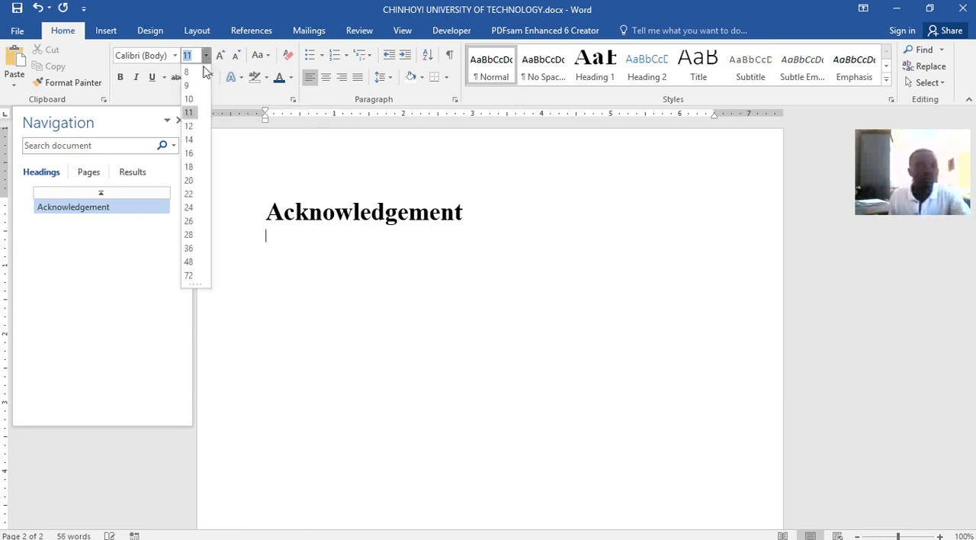
left_click(189, 125)
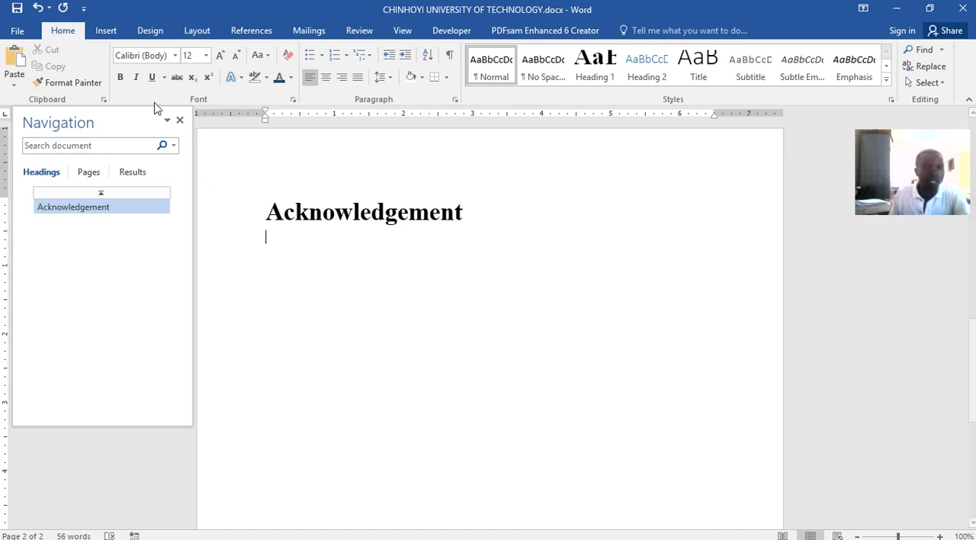
left_click(136, 77)
Begin the acknowledgement text with "I would like to thank my wife for encouraging me to"
type("I would like to")
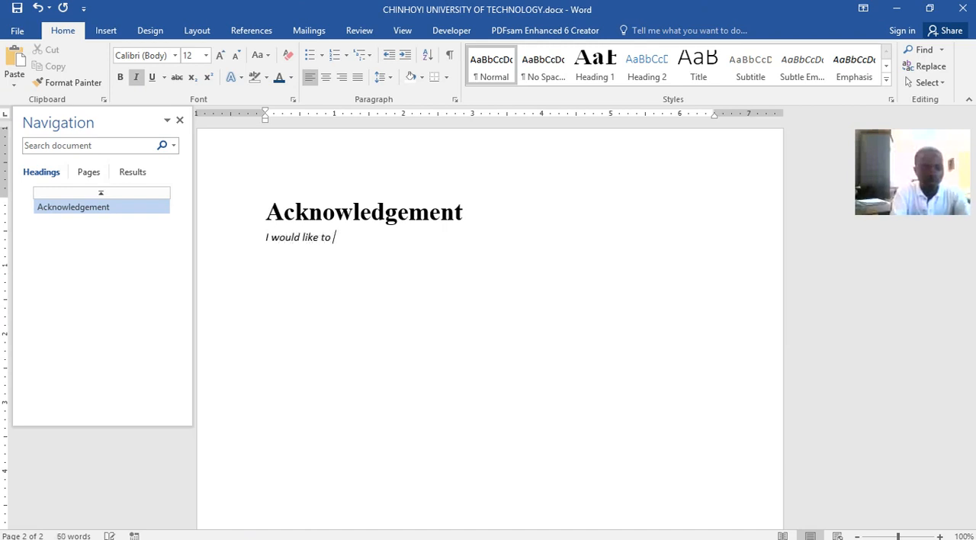
type(" thank my wife for enco")
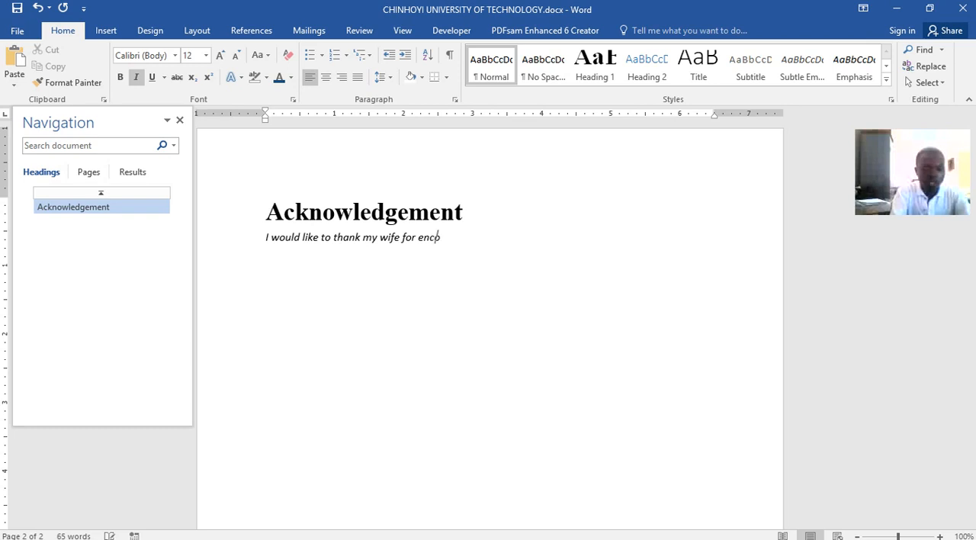
type("uraging me")
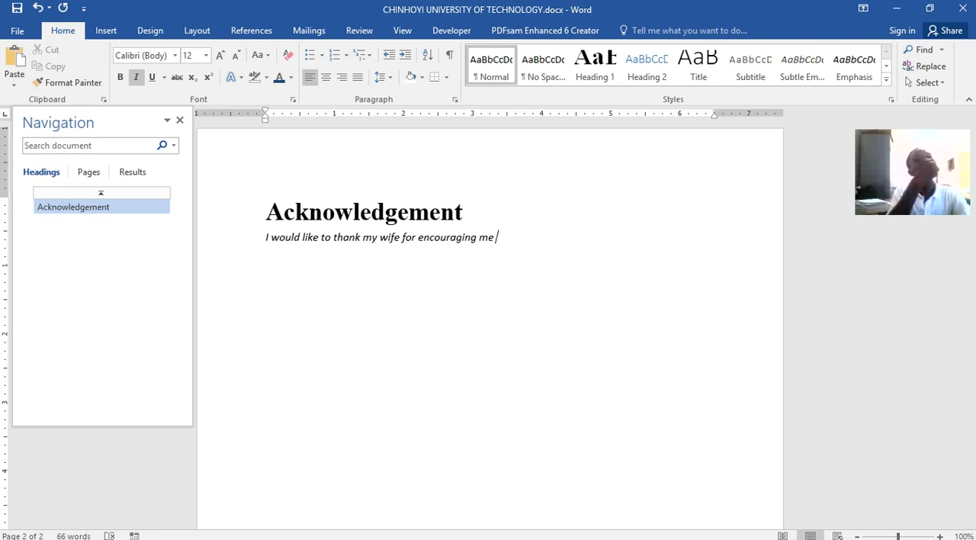
type("to keep on uploadi")
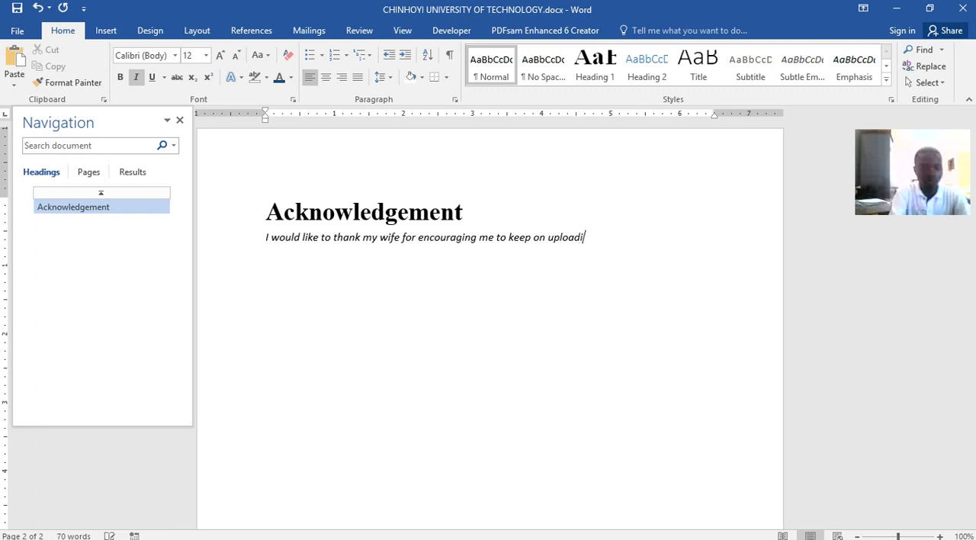
Complete the sentence with "keep on uploading staff for my students to get the best out of their skills/ability." and save the document
type("ng staff for my")
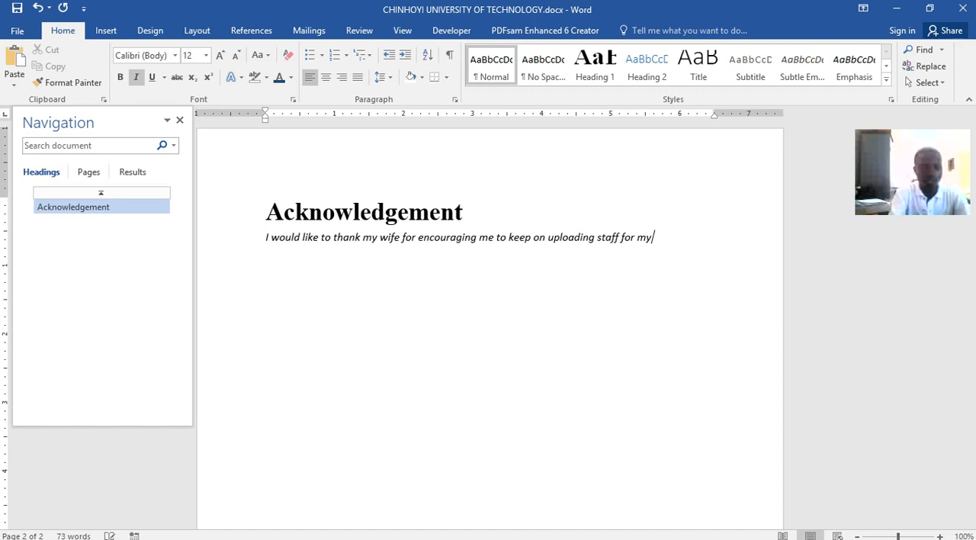
type(" students to")
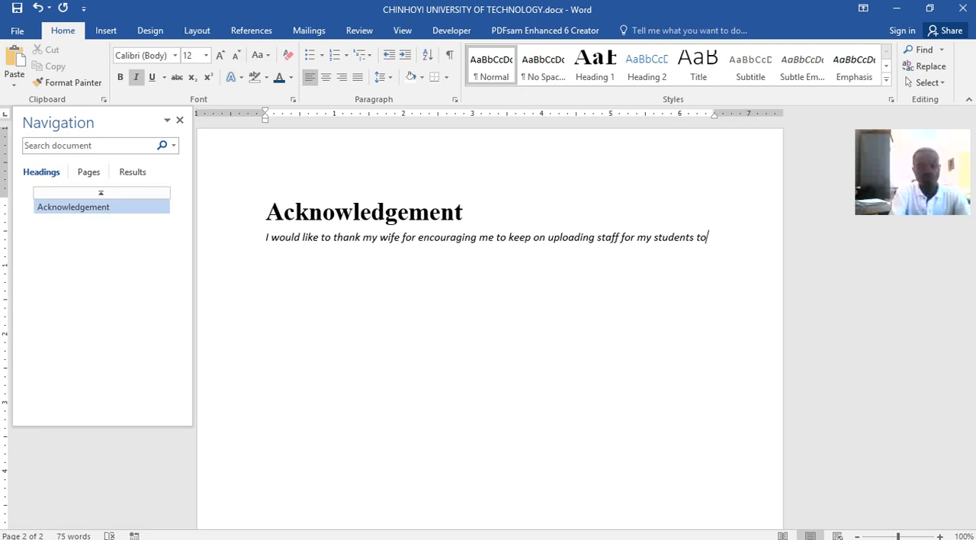
type("get the")
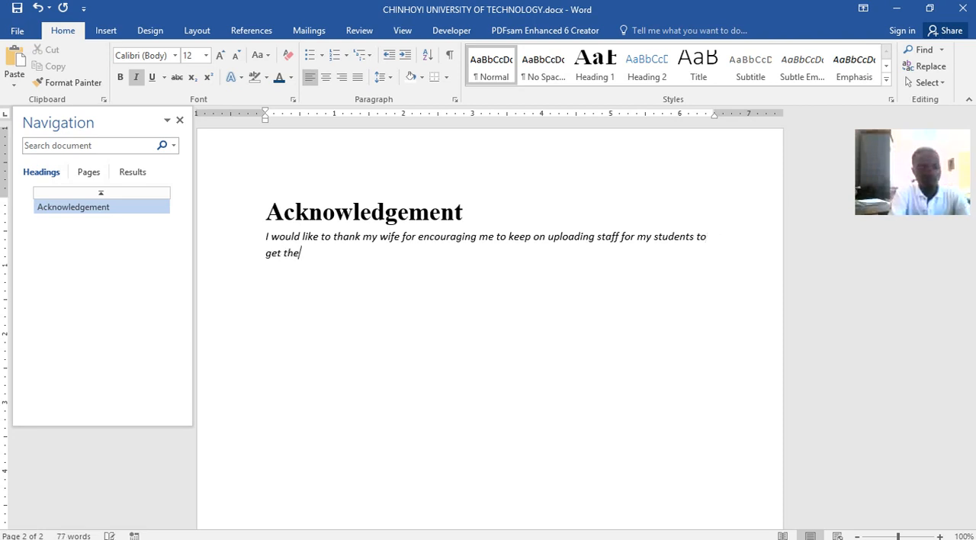
type(" best")
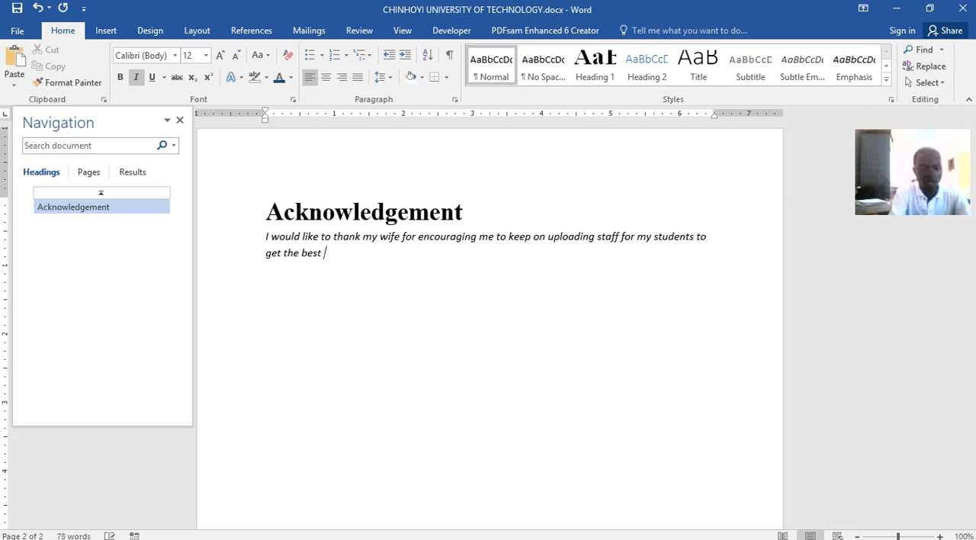
type(" out of their skils/ability.")
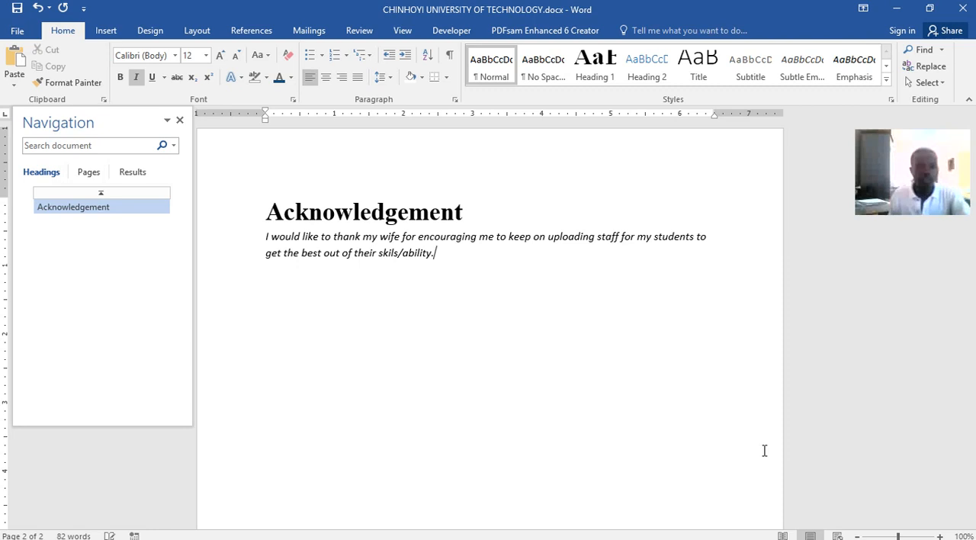
key("ctrl+s")
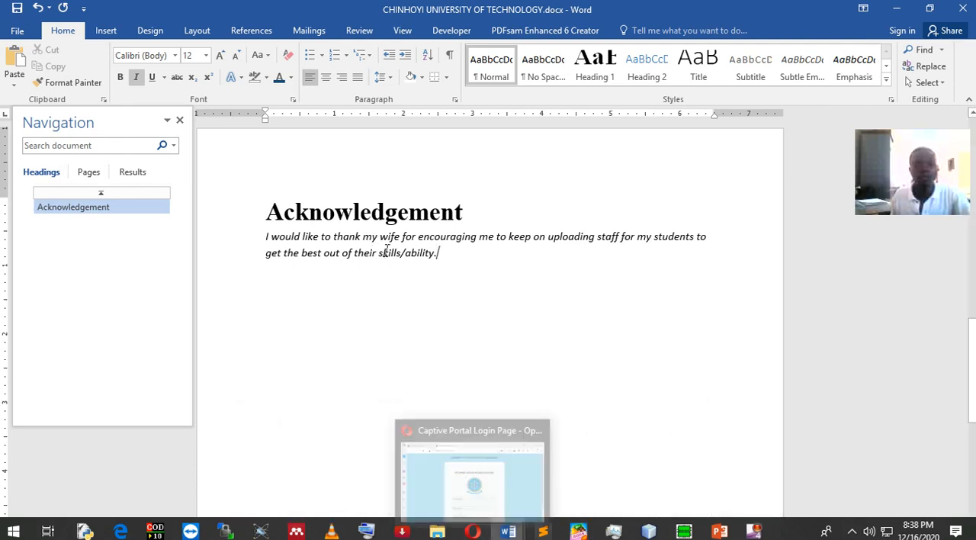
Switch to Word lecture.docx, copy all the acknowledgement paragraphs below the heading and return to the new document
left_click(508, 530)
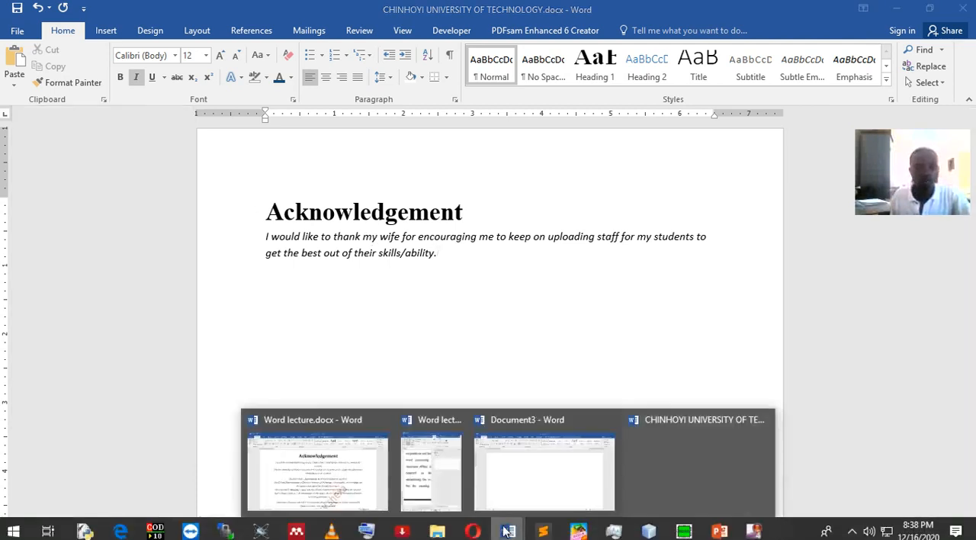
left_click(353, 474)
left_click_drag(196, 209, 627, 453)
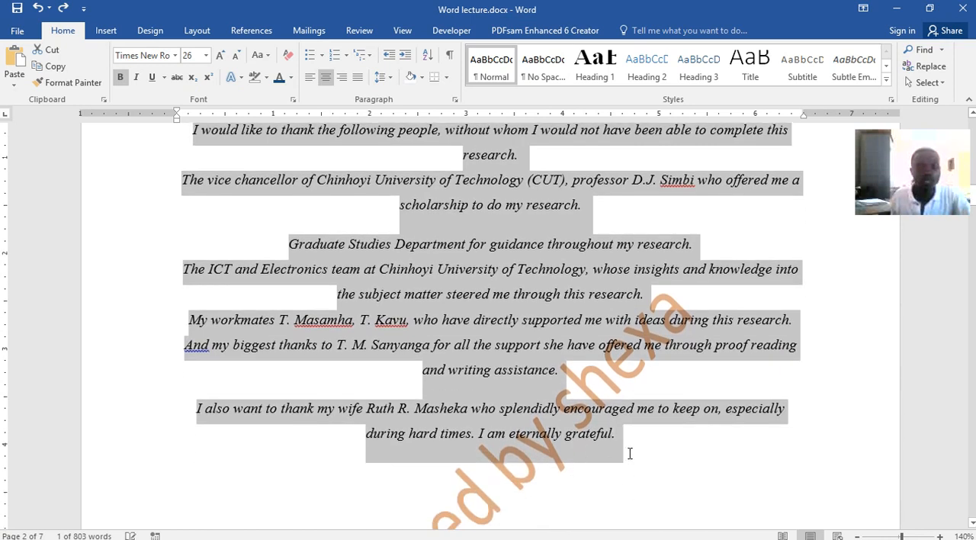
right_click(512, 322)
left_click(534, 348)
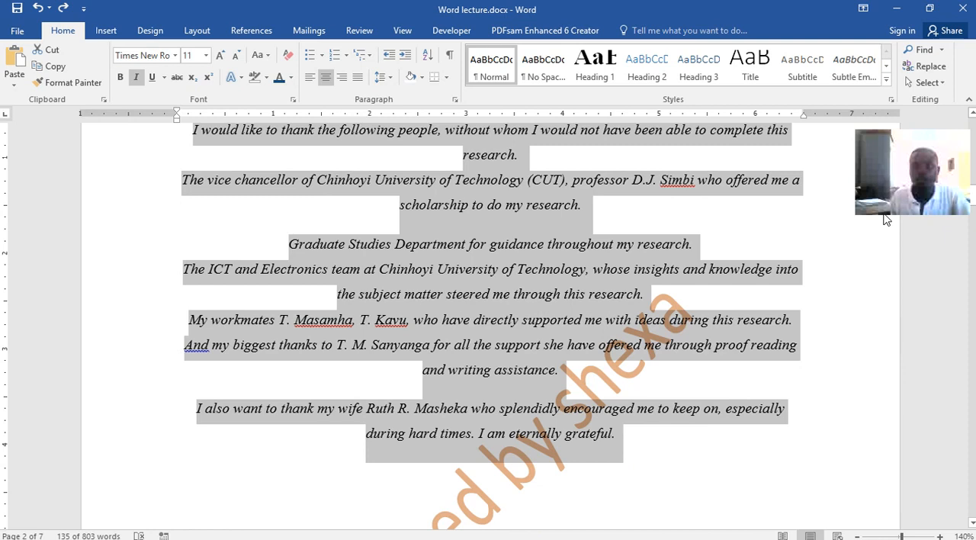
left_click(895, 9)
Replace the sentence below the "Acknowledgement" heading with the copied paragraphs, pasted with merged formatting
left_click_drag(439, 252, 266, 239)
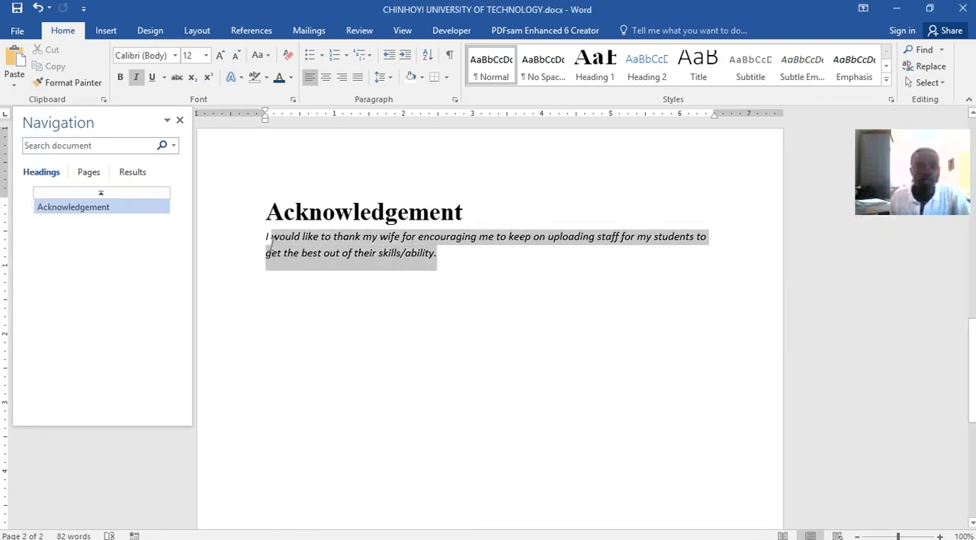
right_click(385, 259)
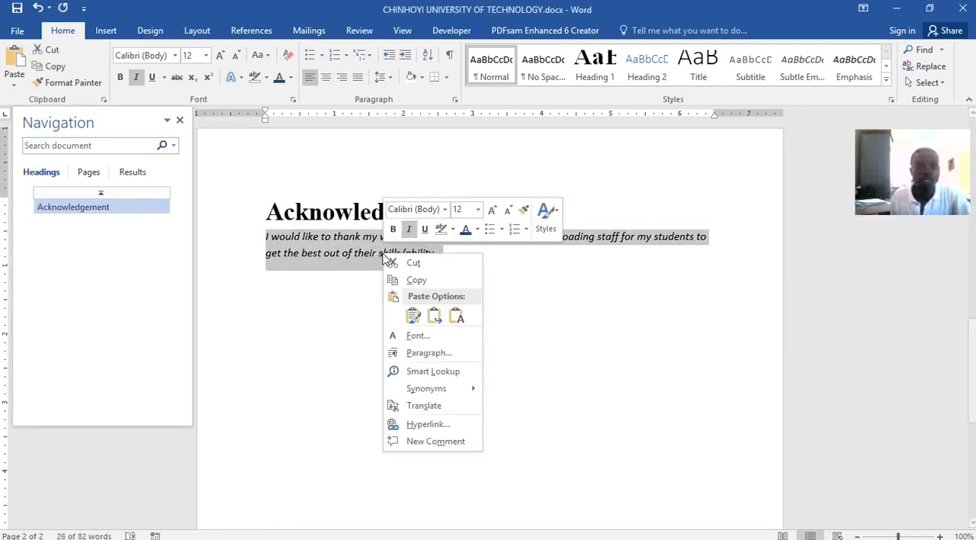
left_click(433, 316)
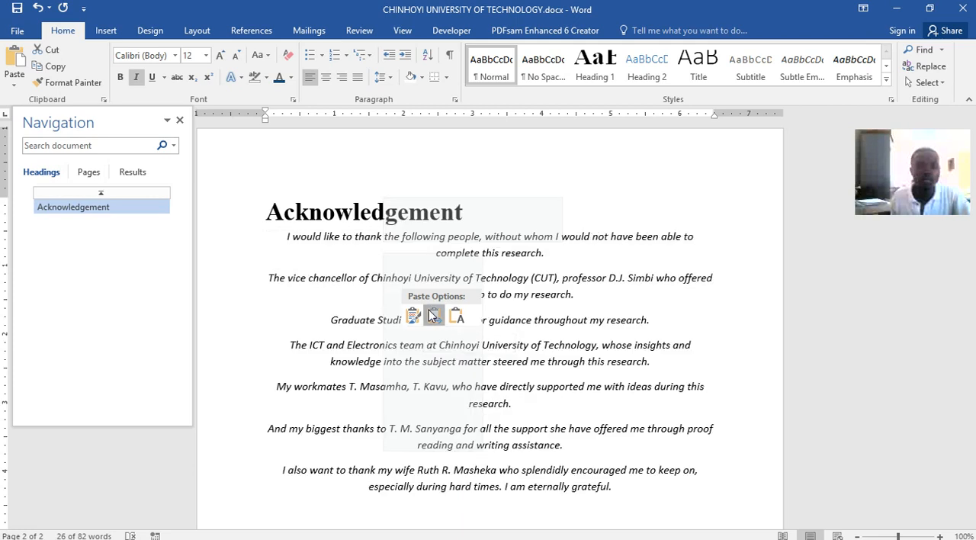
Centre the "Acknowledgement" heading and save the document
left_click(299, 215)
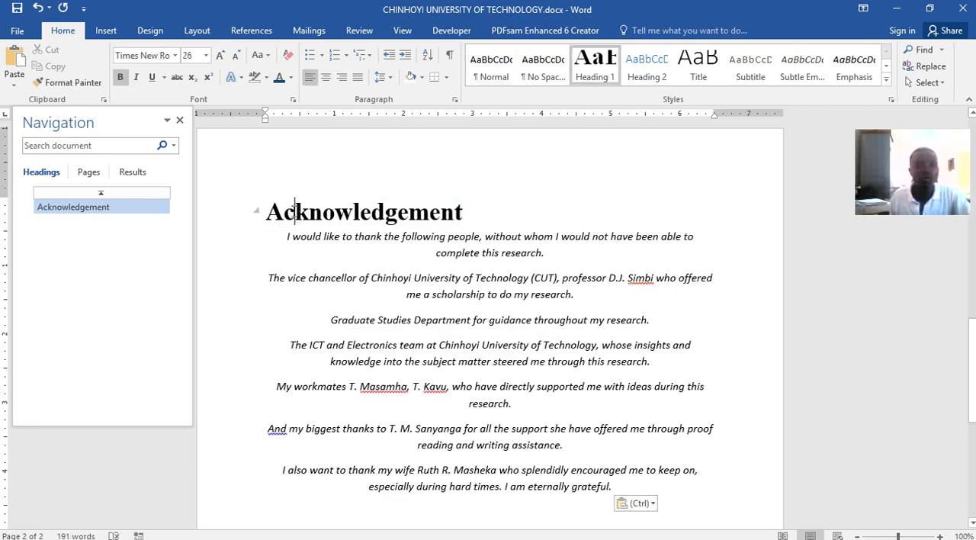
left_click(325, 80)
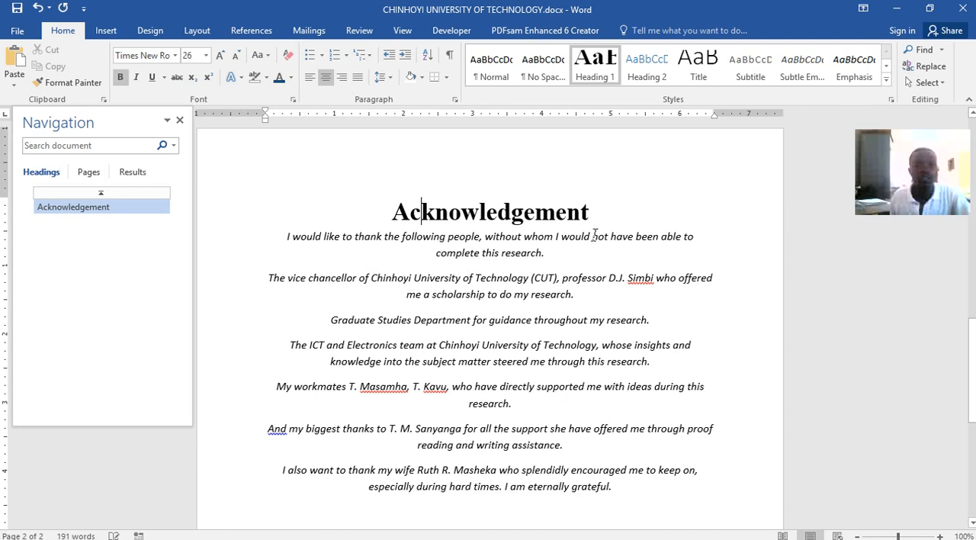
left_click(17, 8)
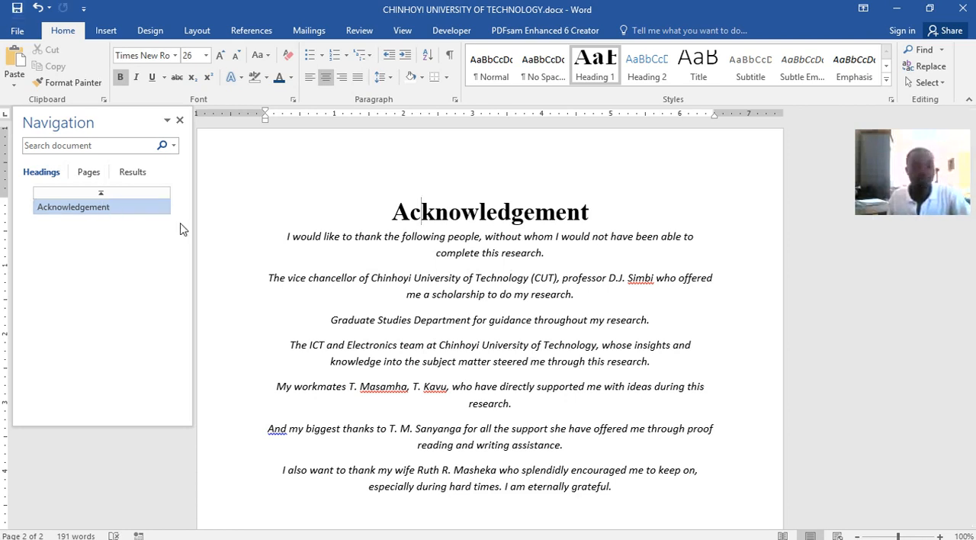
Add blank paragraphs after the acknowledgement text until a new third page begins
scroll(479, 333, "down", 8)
left_click(560, 198)
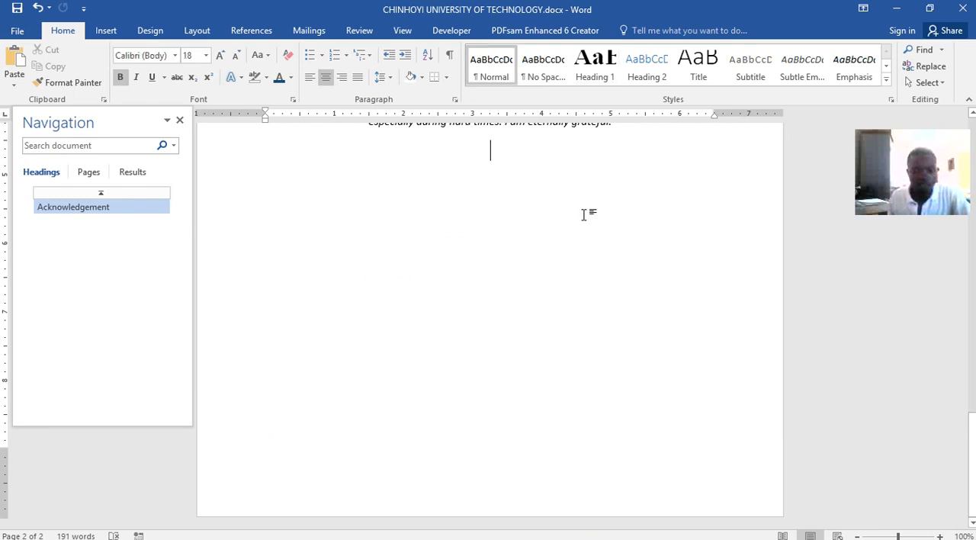
key("Return")
key("Return")
key("Return")
key("Return")
key("Return")
key("Return")
key("Return")
key("Return")
key("Return")
key("Return")
key("Return")
key("Return")
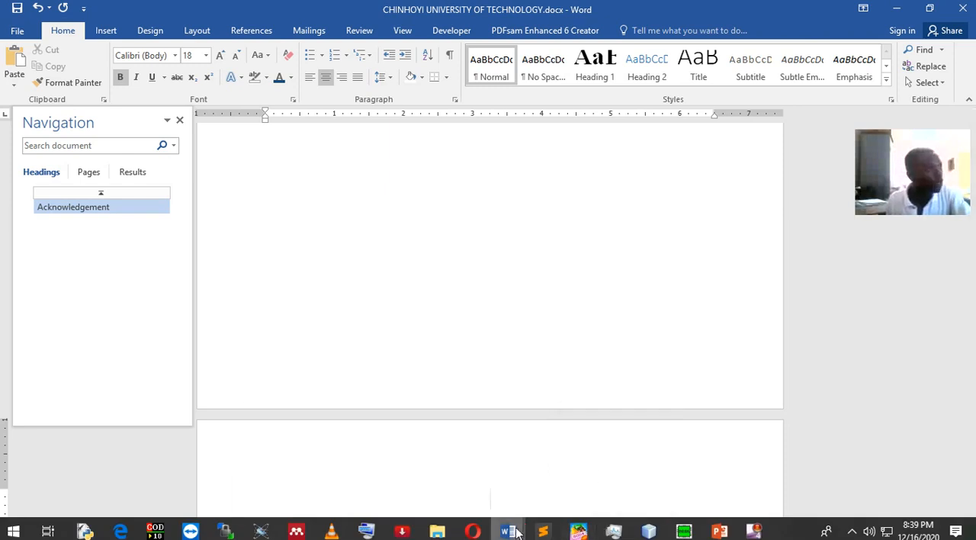
mouse_move(515, 531)
mouse_move(462, 532)
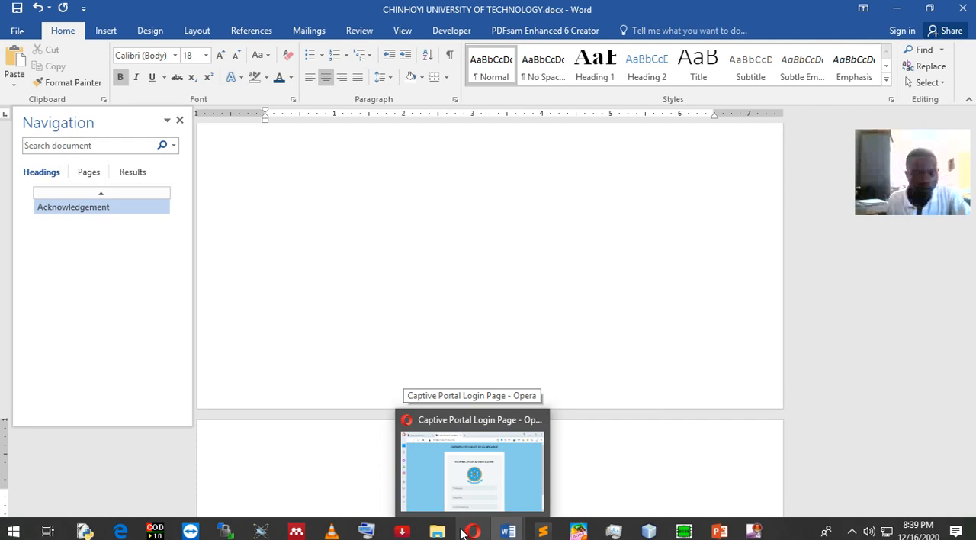
Find and select the Abstract heading and paragraph in Word lecture.docx and return to the new document
left_click(509, 532)
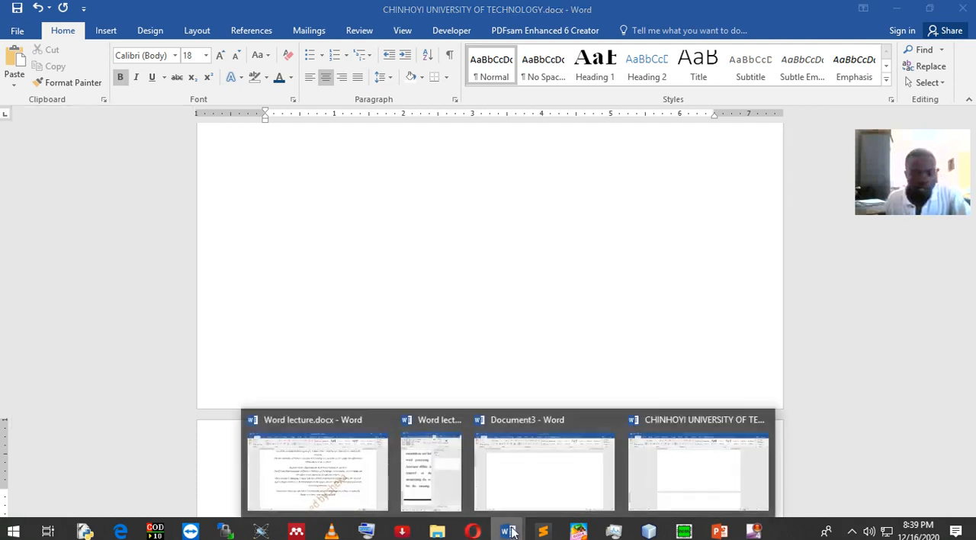
left_click(372, 470)
scroll(471, 386, "down", 10)
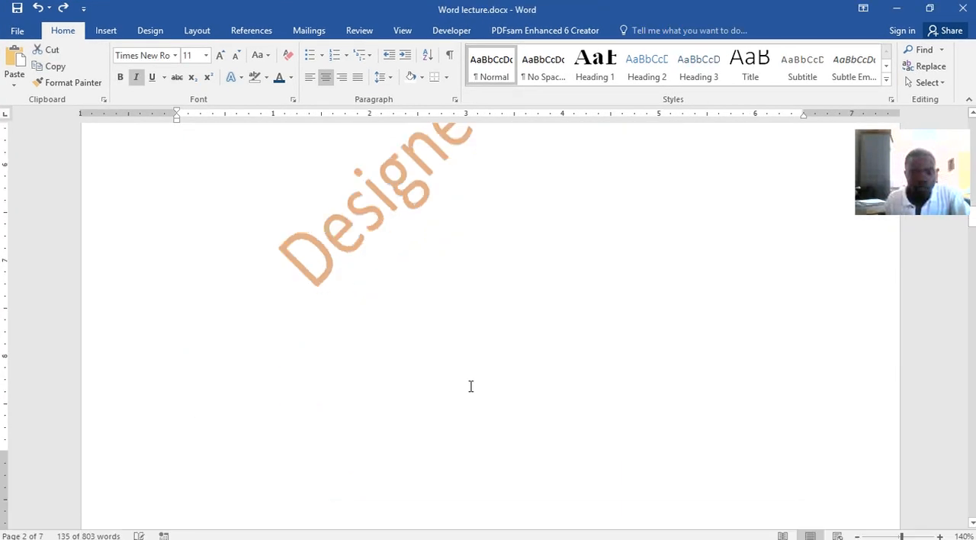
scroll(470, 385, "down", 5)
scroll(470, 385, "up", 3)
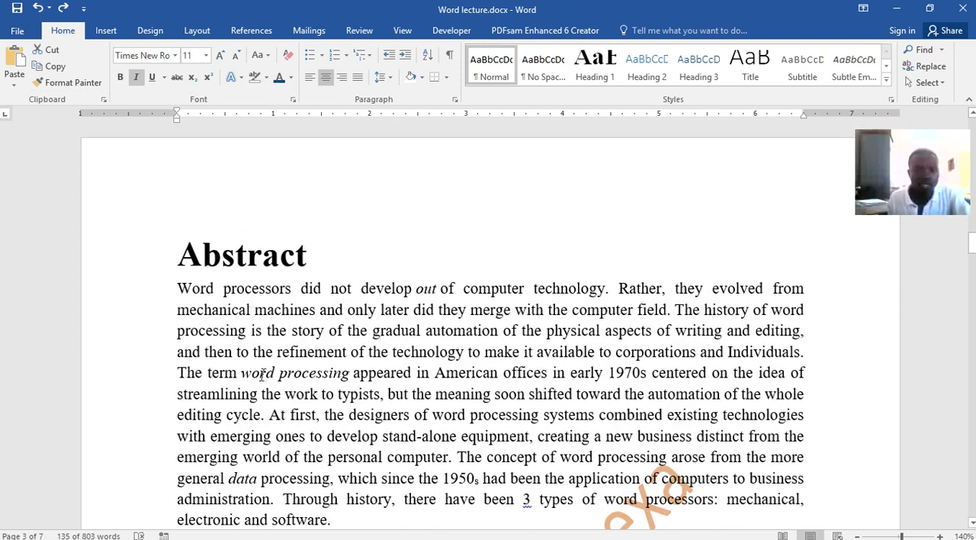
left_click_drag(333, 521, 202, 265)
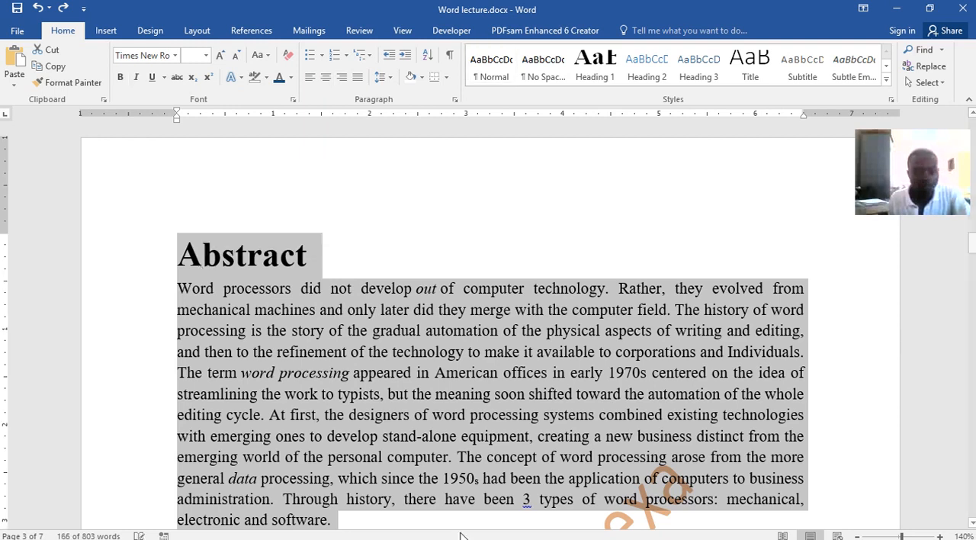
mouse_move(509, 532)
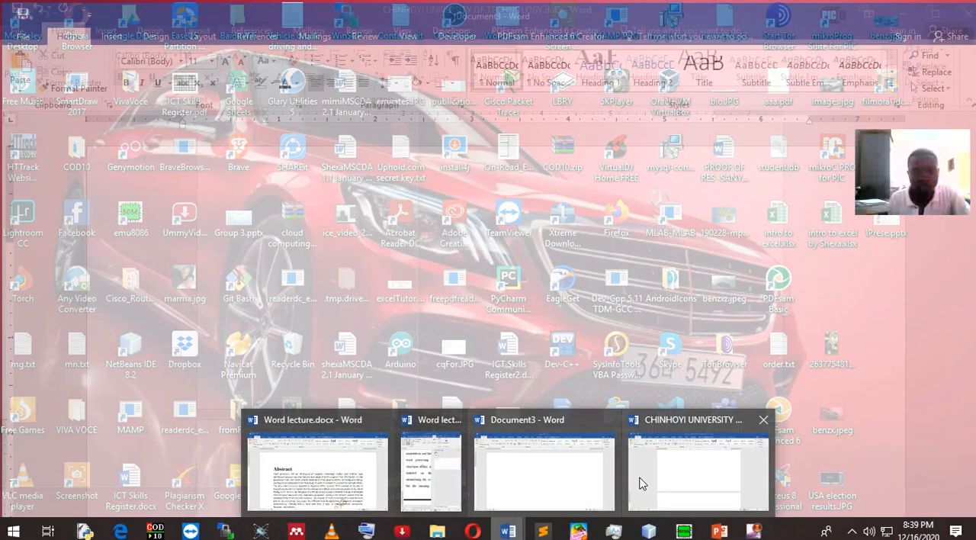
left_click(642, 484)
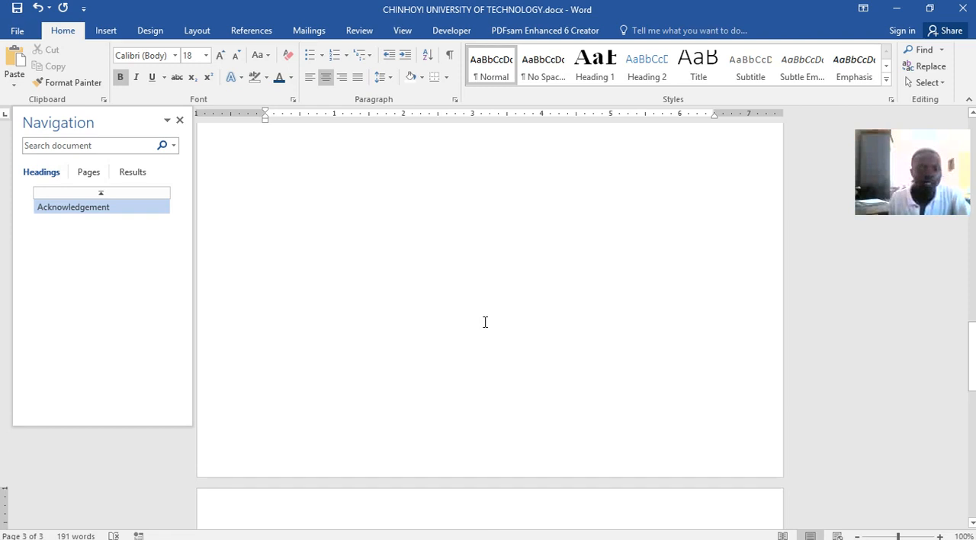
Add the heading "Abstract" in the Heading 1 style on the third page and start a paragraph below it
left_click(606, 78)
type("A")
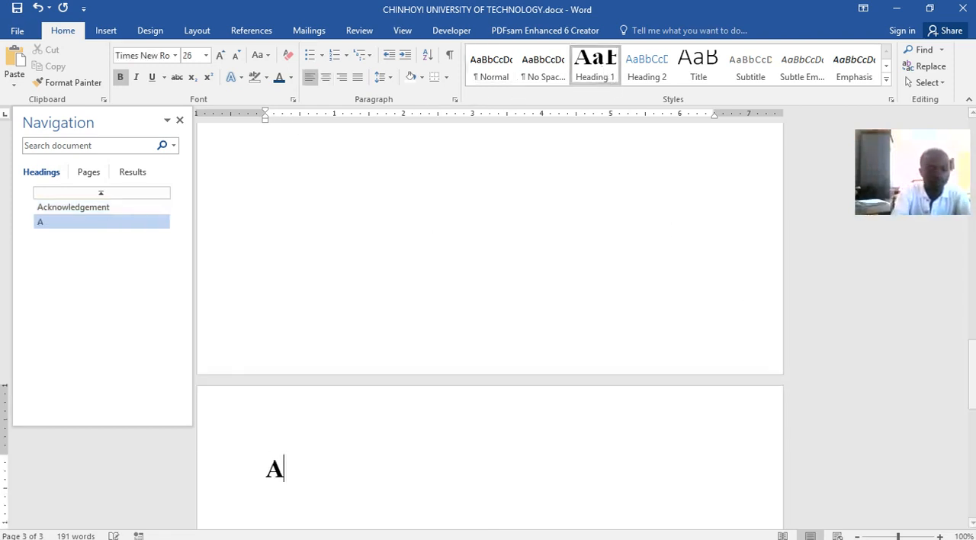
type("bs")
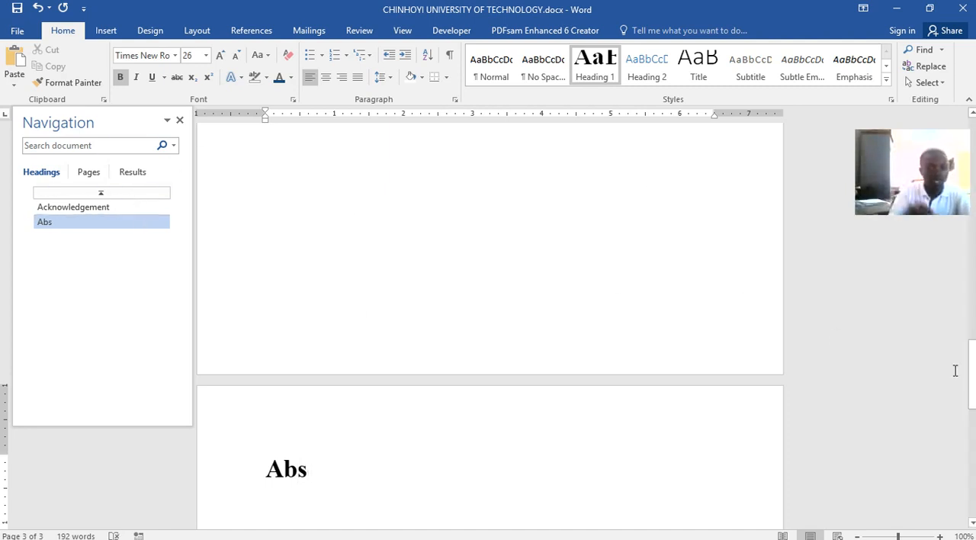
type("tract")
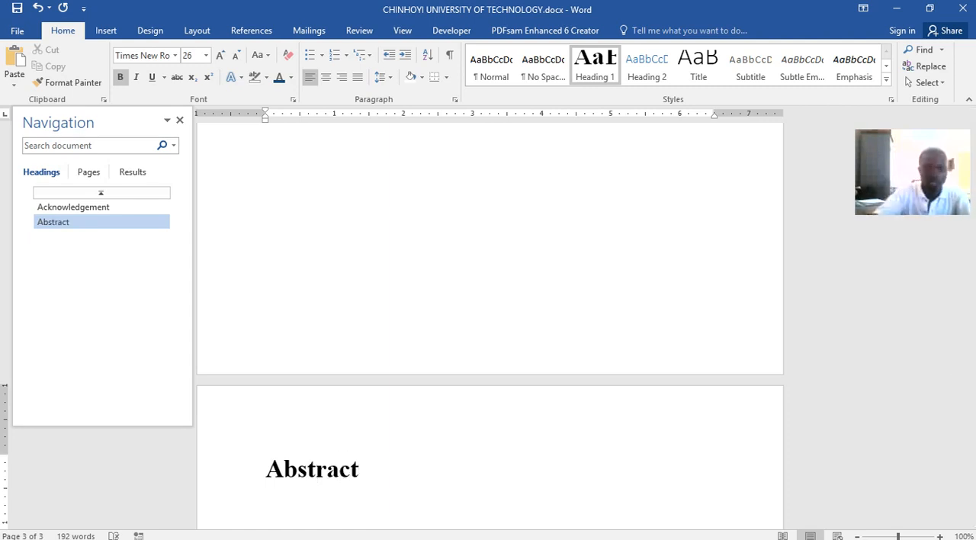
key("Return")
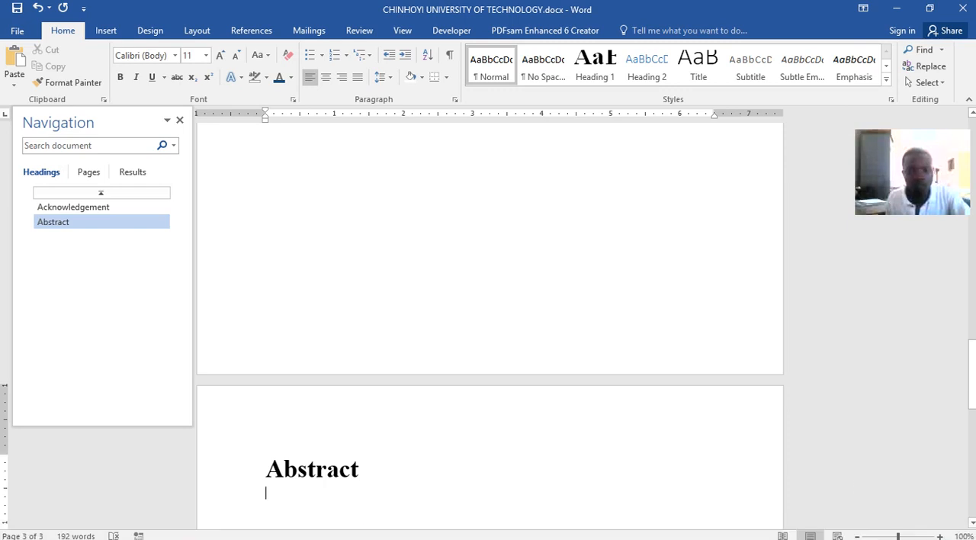
Copy the abstract paragraph from Word lecture.docx and paste it below the "Abstract" heading in the new document
mouse_move(519, 533)
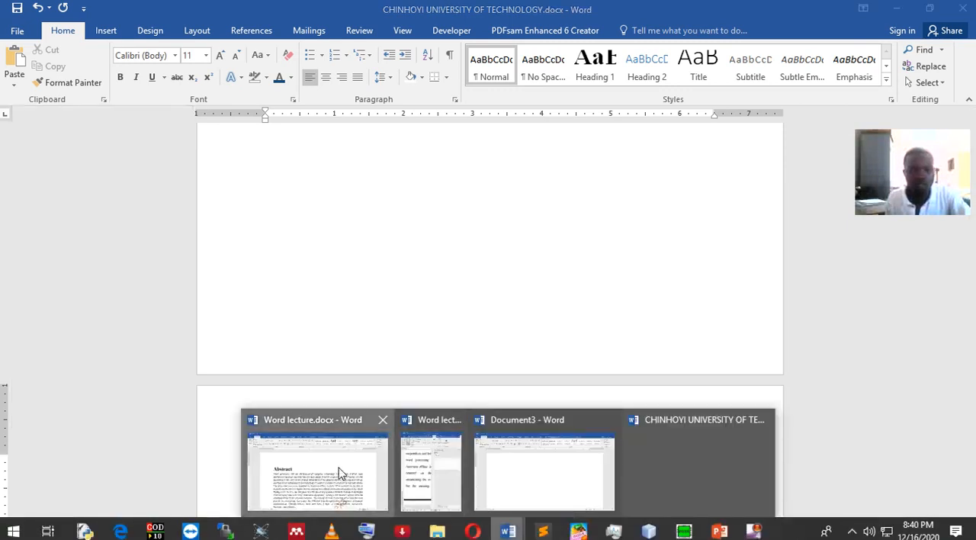
left_click(338, 474)
left_click(232, 310)
left_click_drag(190, 290, 340, 463)
key("ctrl+c")
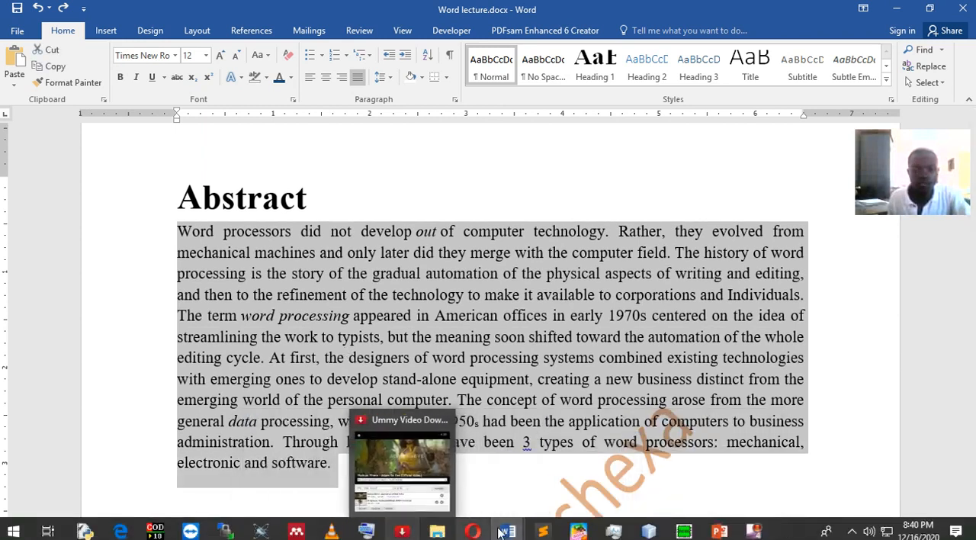
mouse_move(508, 531)
left_click(694, 501)
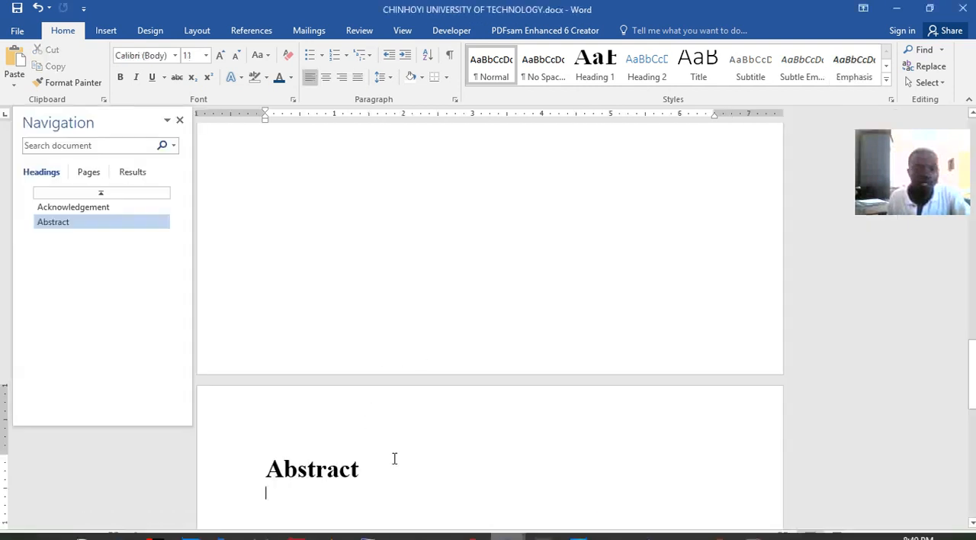
key("ctrl+v")
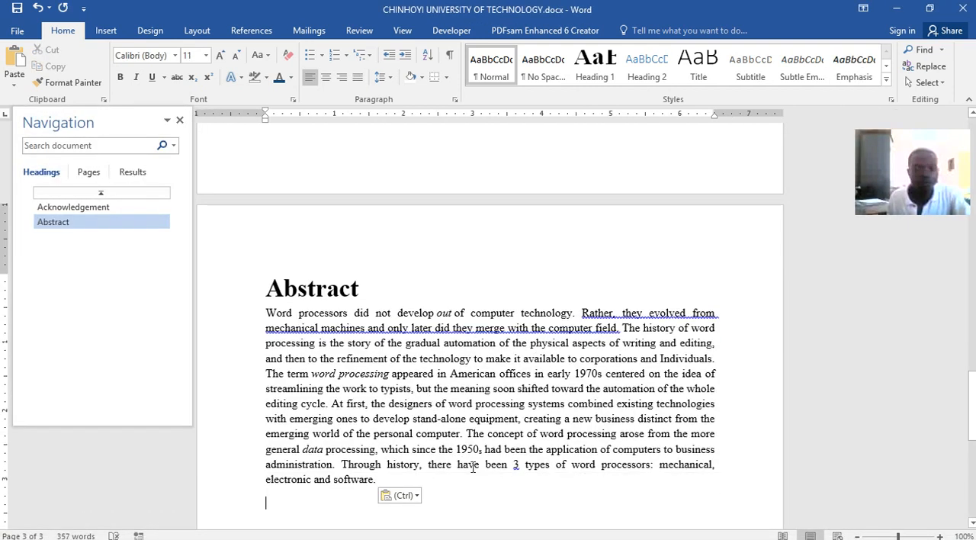
left_click(416, 496)
left_click(596, 465)
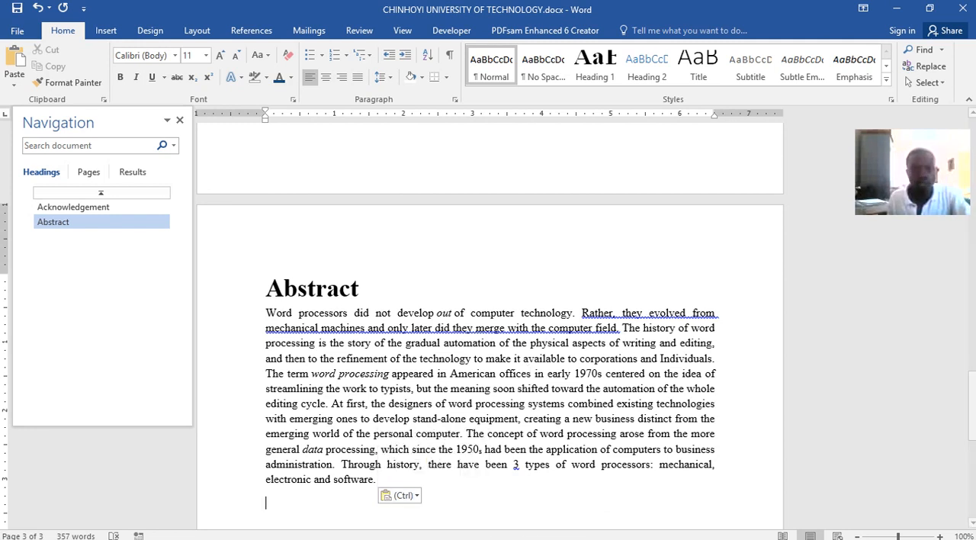
Check which page follows the abstract in Word lecture.docx and return to the new document
mouse_move(508, 533)
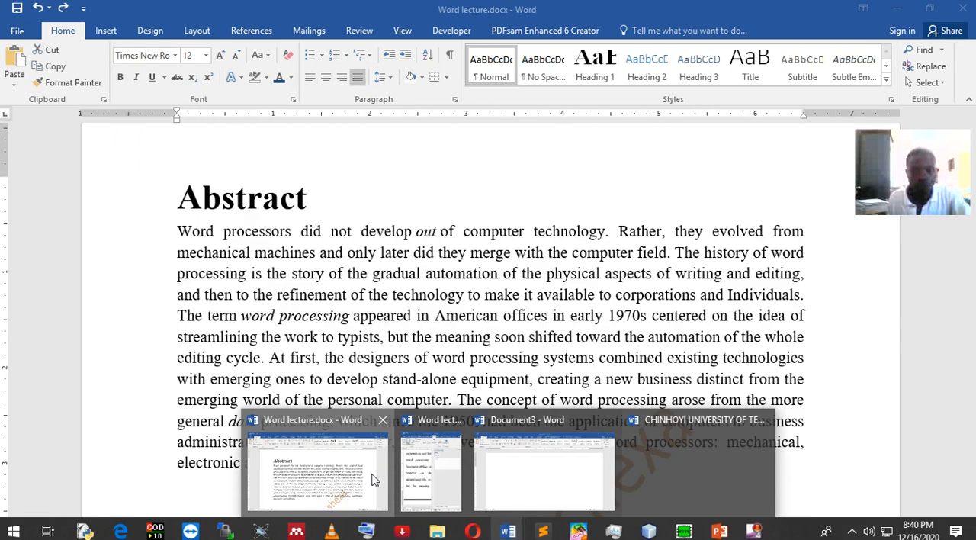
left_click(374, 479)
scroll(548, 303, "down", 10)
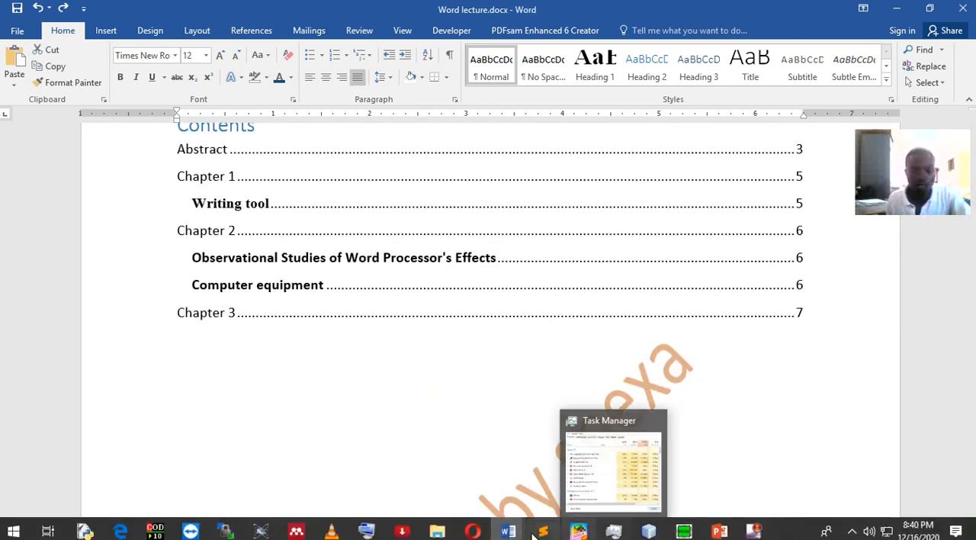
mouse_move(507, 533)
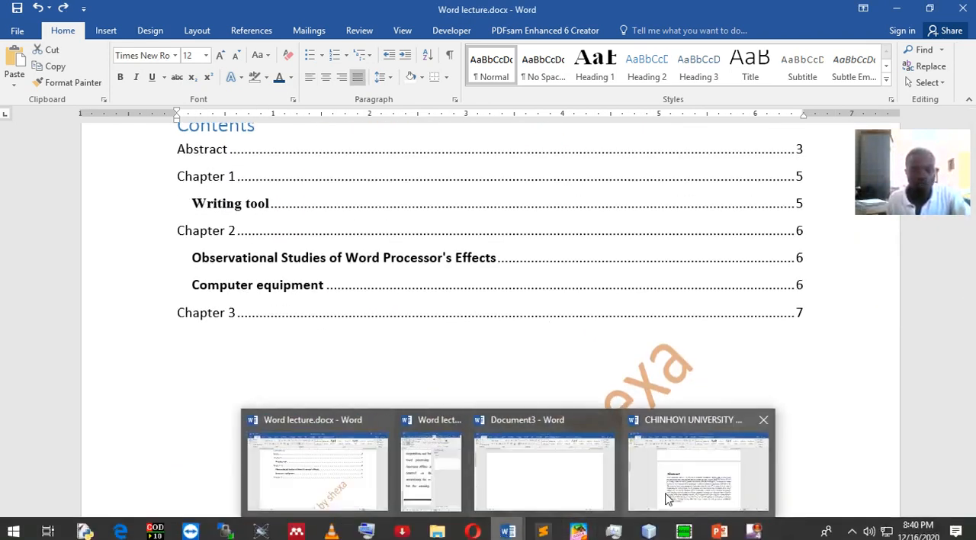
left_click(665, 495)
Add blank paragraphs after the abstract text until a new fourth page begins
scroll(523, 350, "down", 6)
scroll(523, 350, "down", 2)
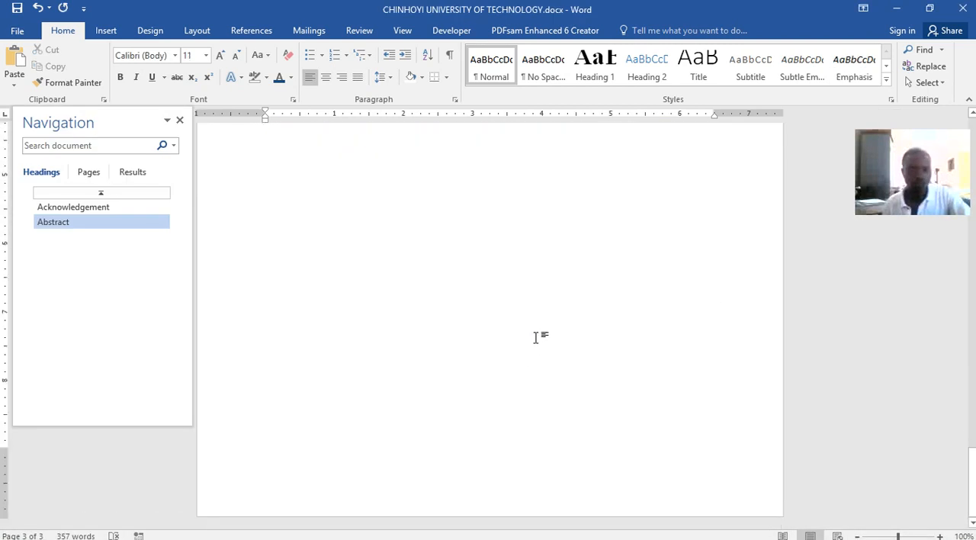
scroll(525, 238, "up", 5)
key("Return")
key("Return")
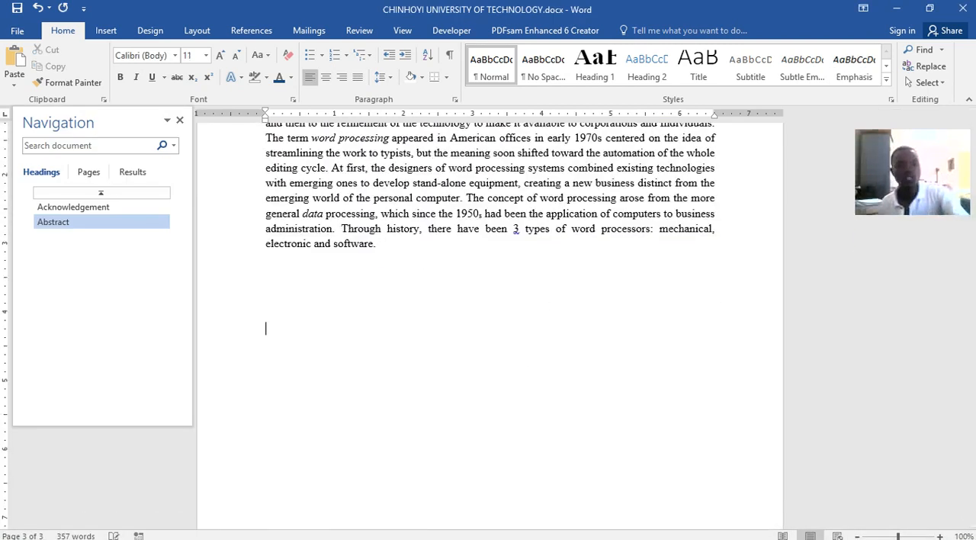
key("Return")
key("Return")
key("Return")
key("Return")
key("Return")
key("Return")
key("Return")
key("Return")
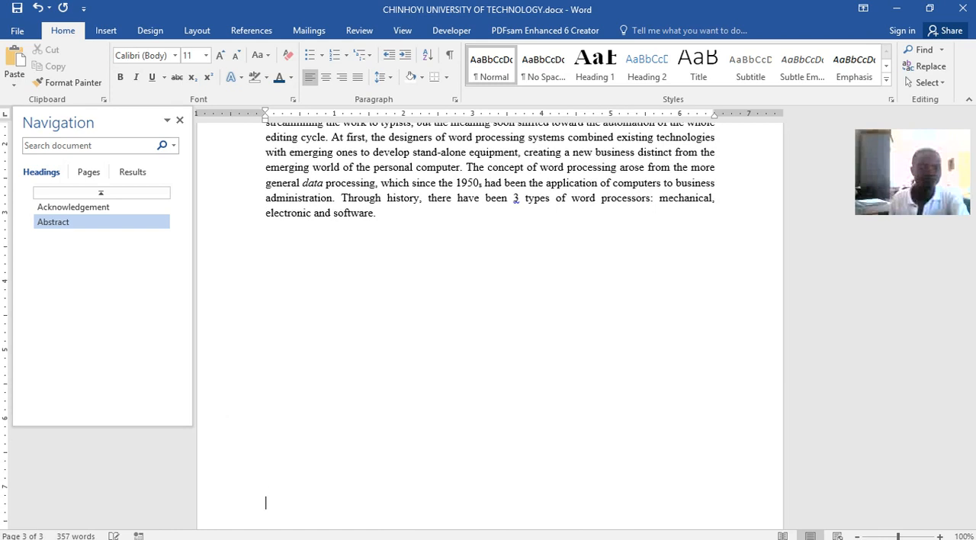
key("Return")
key("Return")
key("Return")
key("Return")
key("Return")
key("Return")
key("Return")
key("Return")
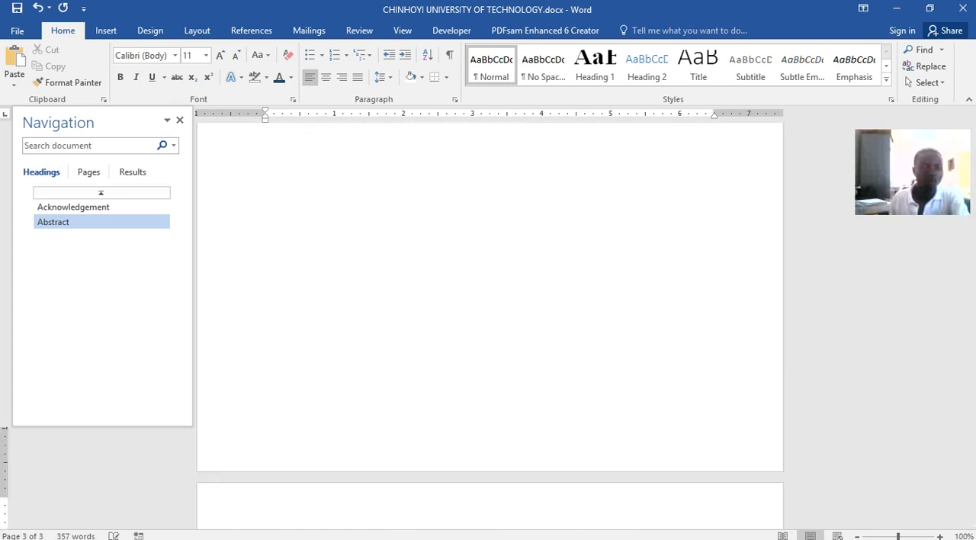
key("BackSpace")
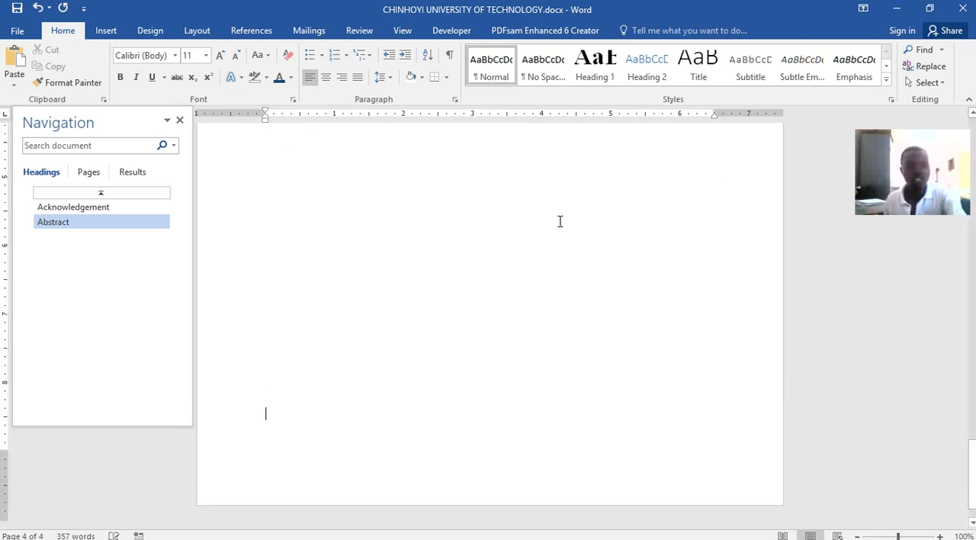
key("Return")
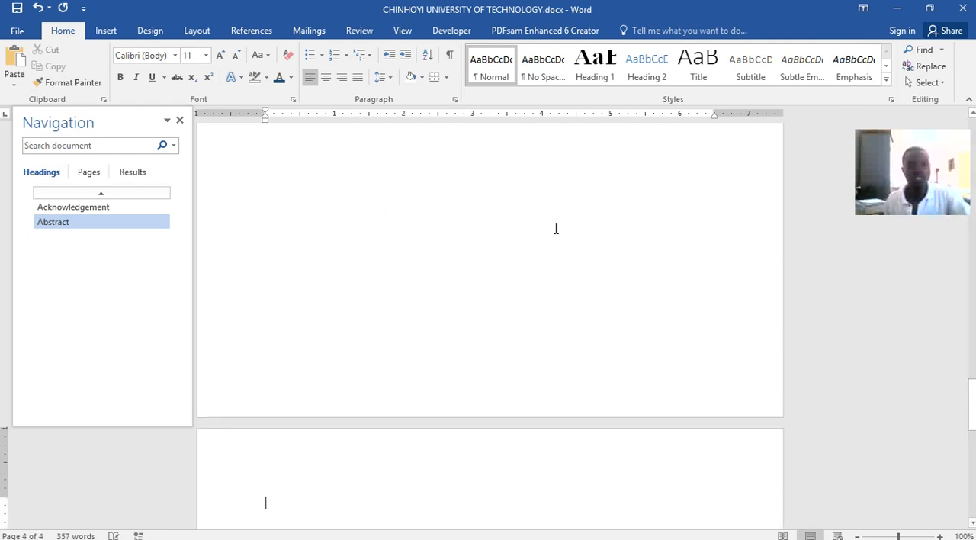
Insert a table of contents on the fourth page using the built-in Automatic Table 2 layout
left_click(251, 31)
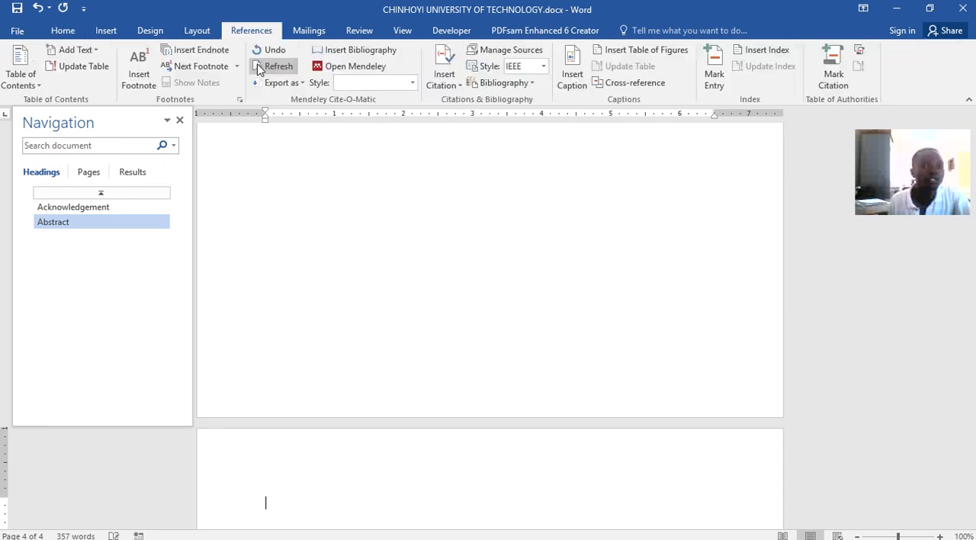
left_click(36, 85)
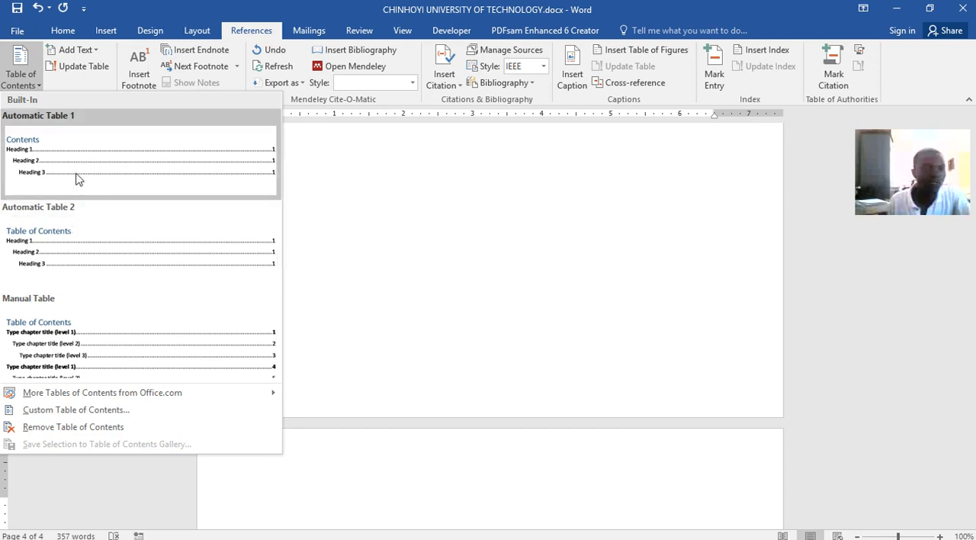
left_click(82, 247)
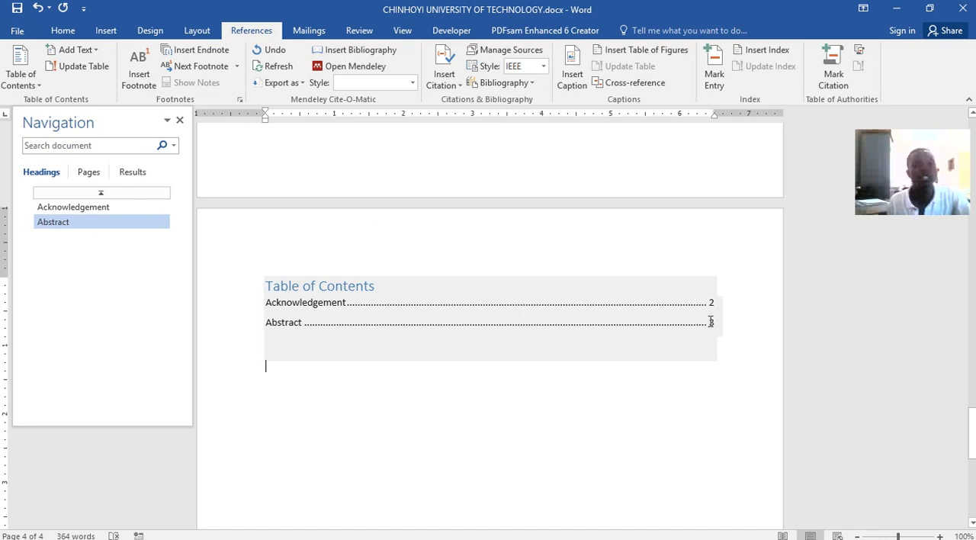
Add blank paragraphs below the table of contents until a new page begins
scroll(373, 290, "down", 4)
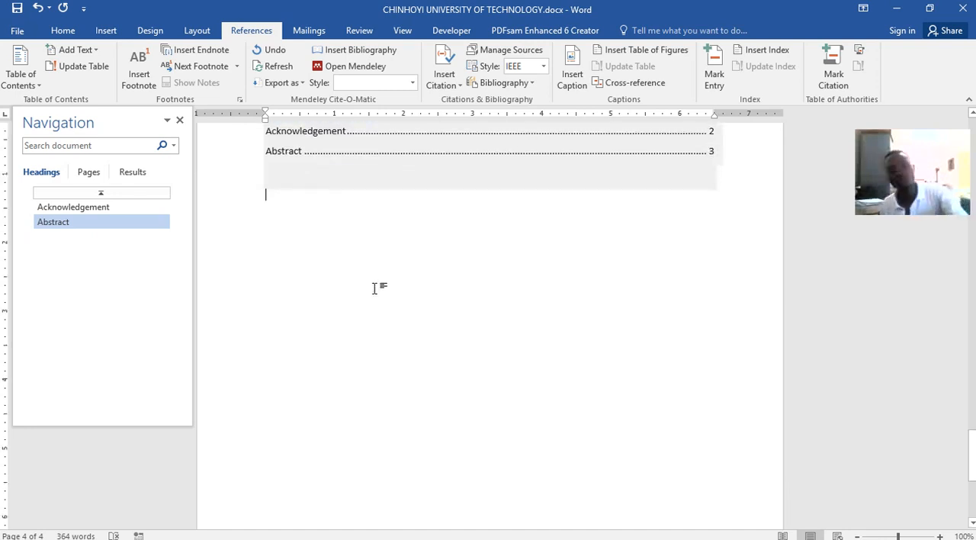
key("Return")
key("Return")
key("Return")
key("Return")
key("Return")
key("Return")
key("Return")
key("Return")
key("Return")
key("Return")
key("Return")
key("Return")
key("Return")
key("Return")
key("Return")
key("Return")
key("Return")
key("Return")
key("Return")
key("Return")
key("Return")
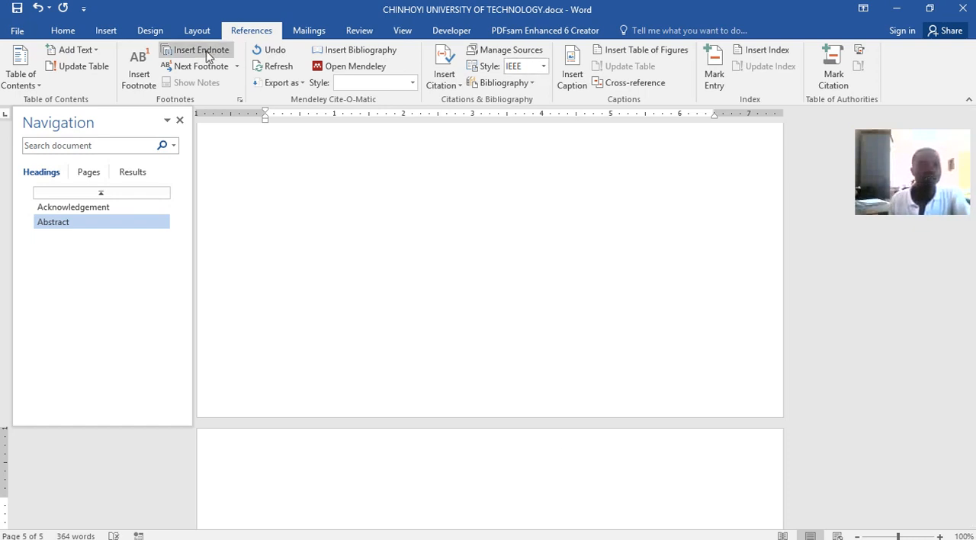
left_click(59, 32)
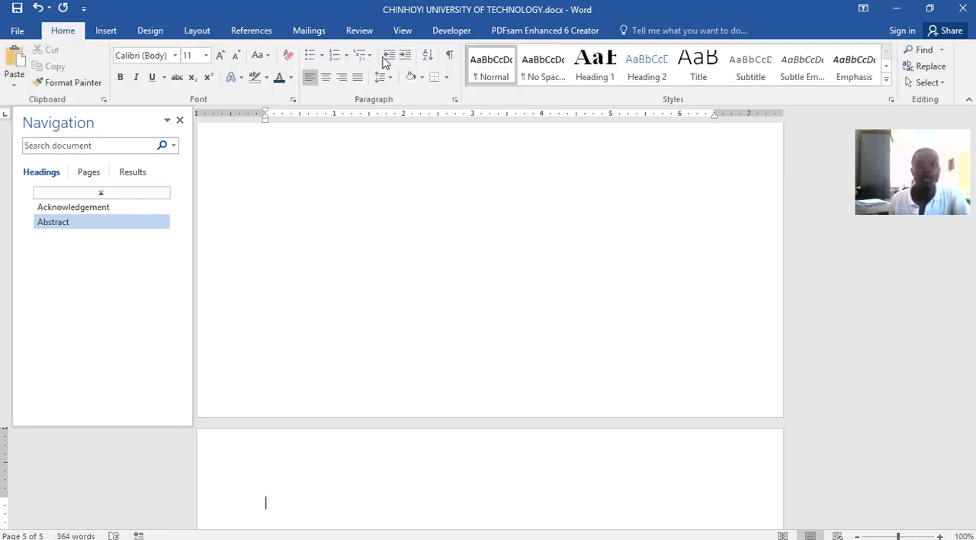
left_click(598, 69)
type("Heading")
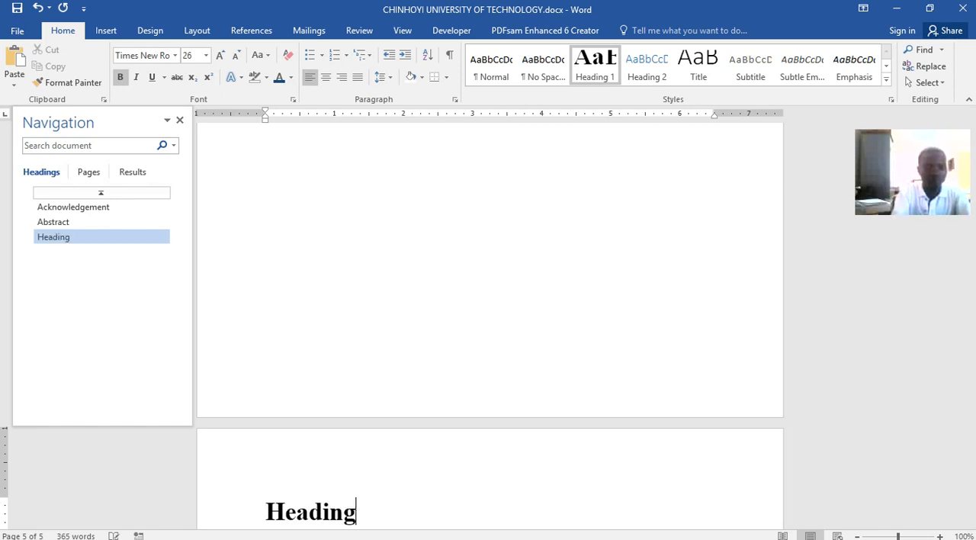
key("BackSpace")
key("BackSpace")
key("BackSpace")
key("BackSpace")
key("BackSpace")
key("BackSpace")
key("BackSpace")
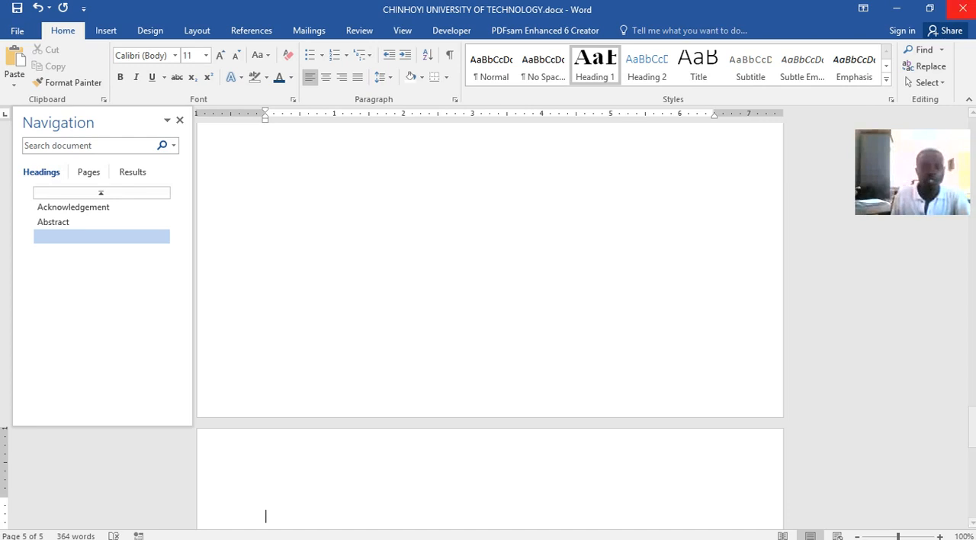
Add the heading "Chapter 1" on the new fifth page in the Heading 1 style, followed by a new paragraph
type("C")
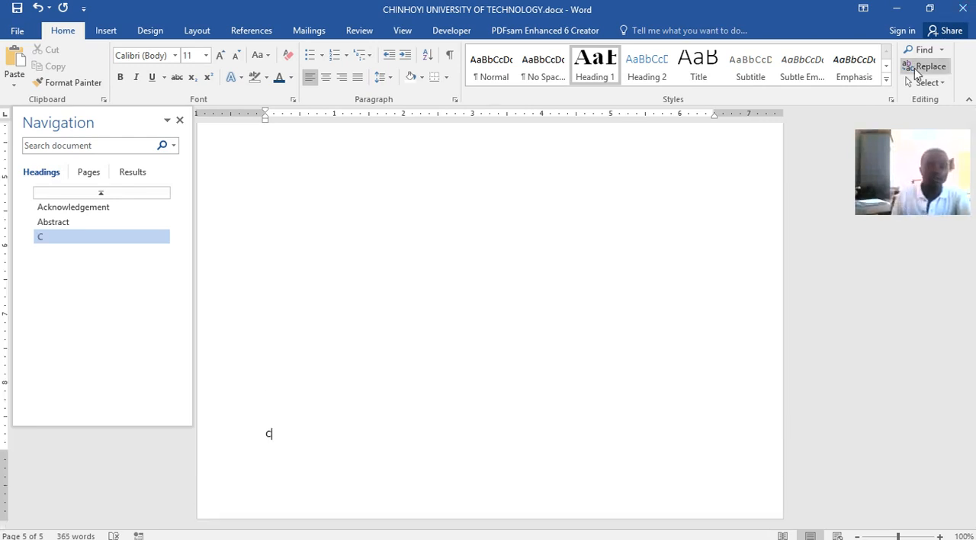
key("BackSpace")
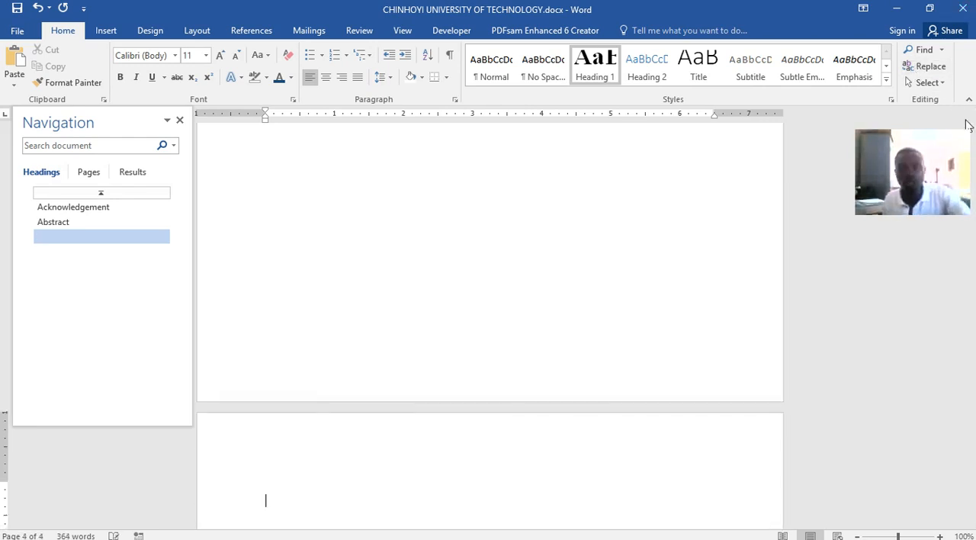
left_click(607, 69)
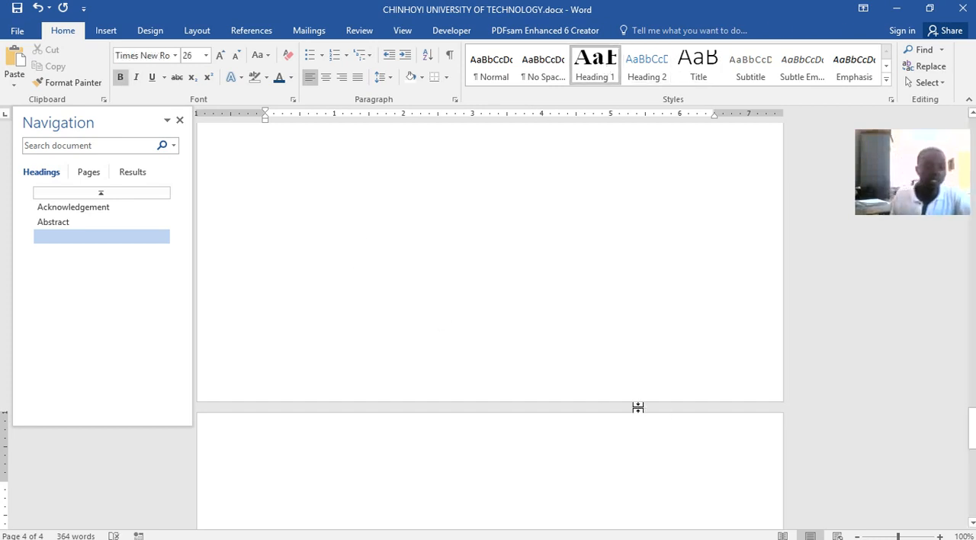
type("Chapte")
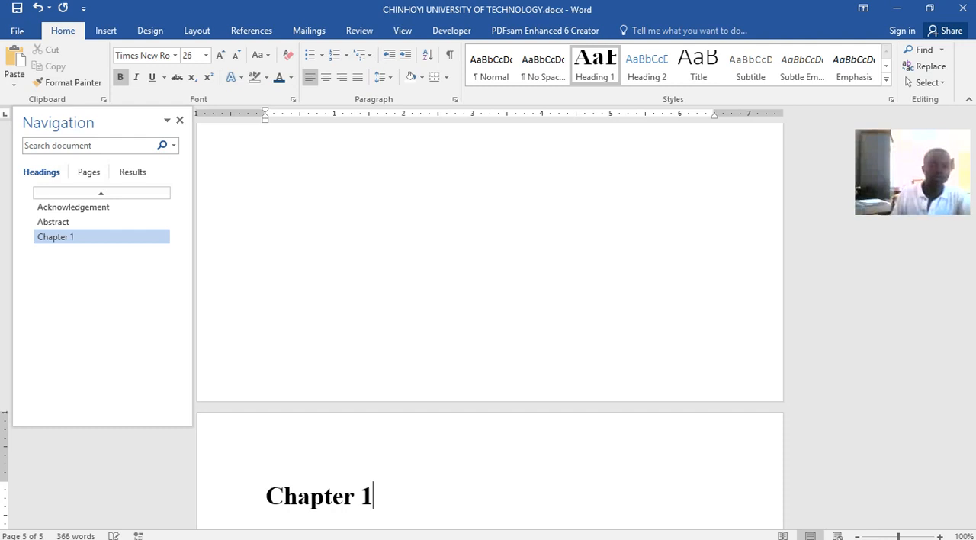
type("r 1")
key("Return")
scroll(558, 417, "down", 2)
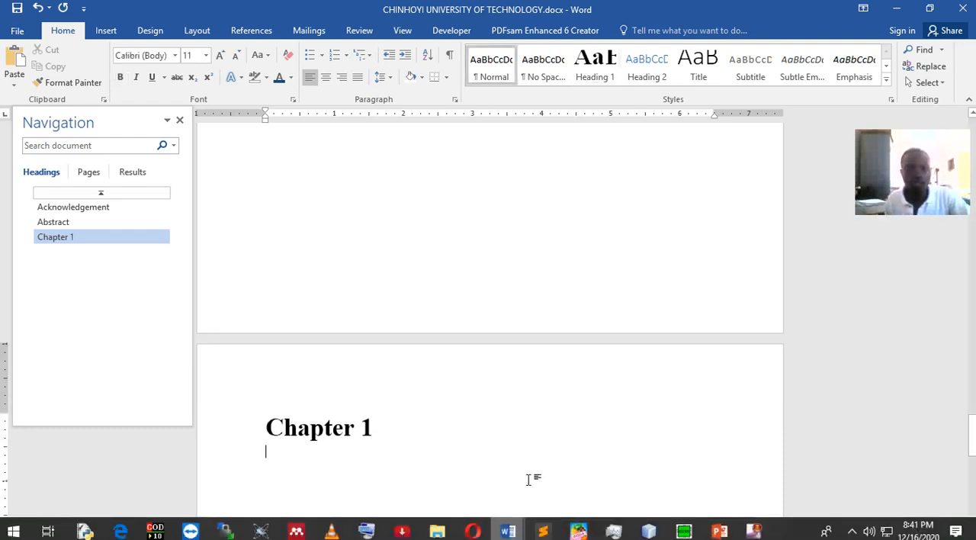
Check the subheading and body text under Chapter 1 in Word lecture.docx and return to the new document
left_click(427, 272)
left_click(341, 451)
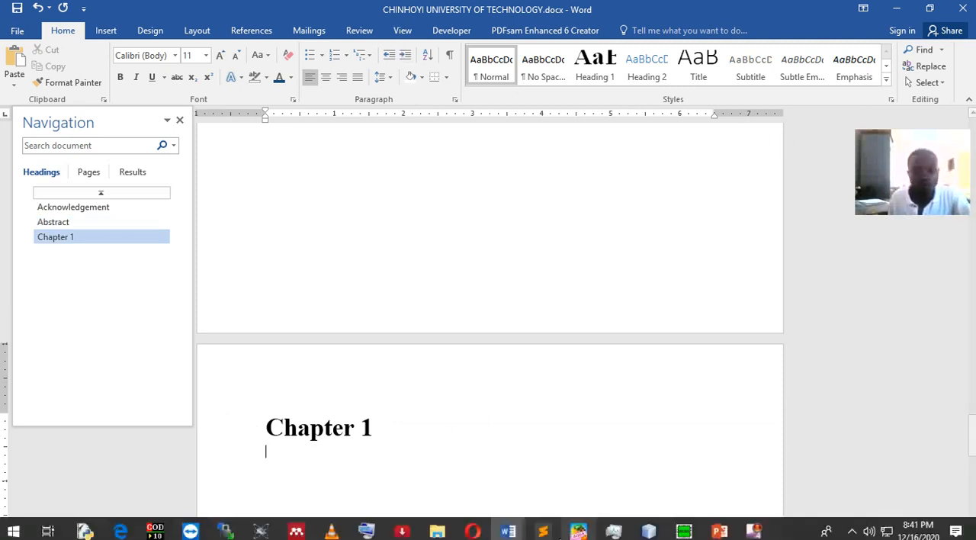
left_click(509, 530)
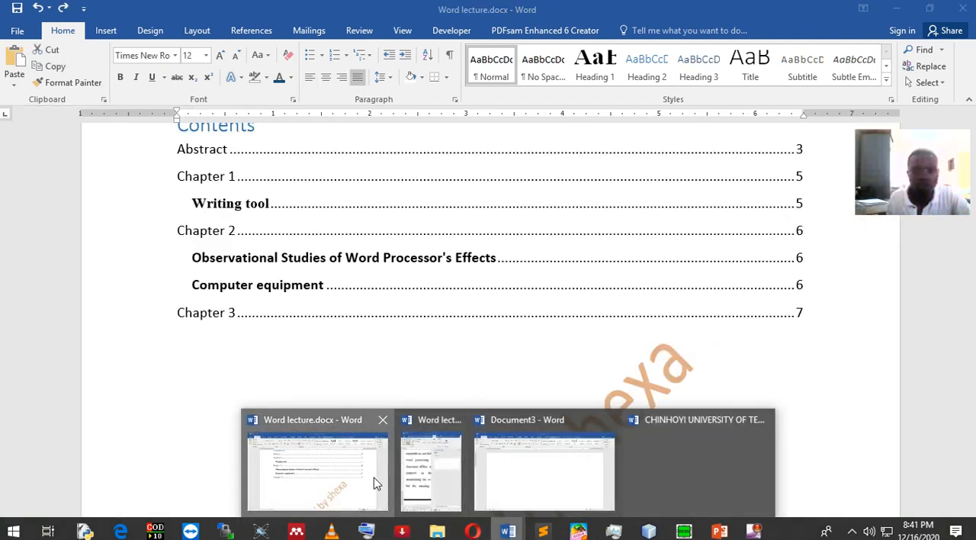
left_click(376, 482)
scroll(447, 341, "down", 5)
scroll(450, 331, "up", 3)
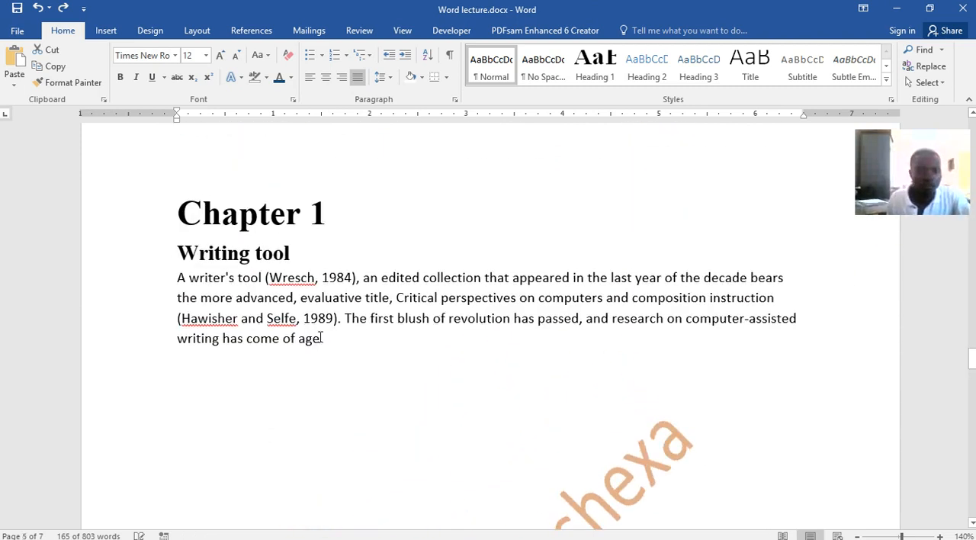
left_click_drag(330, 338, 181, 278)
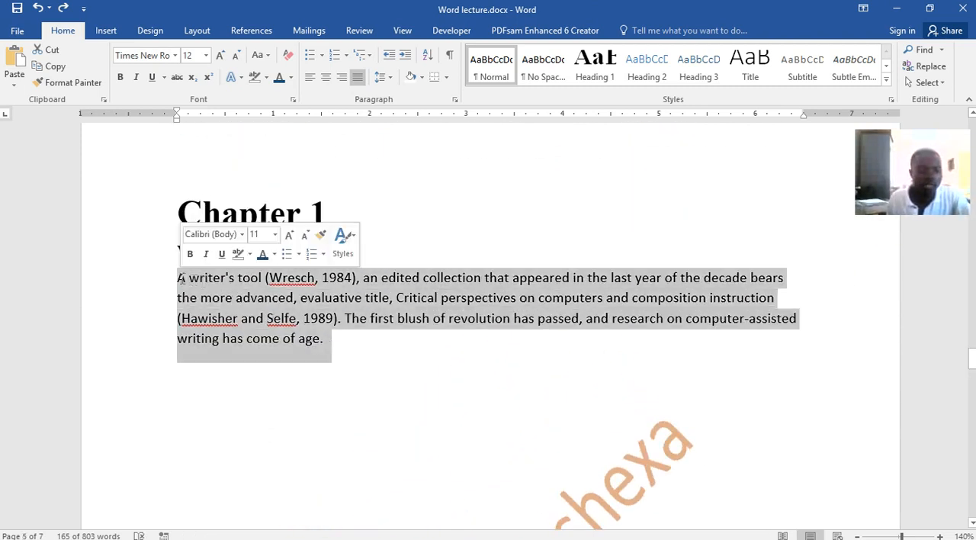
left_click(273, 253)
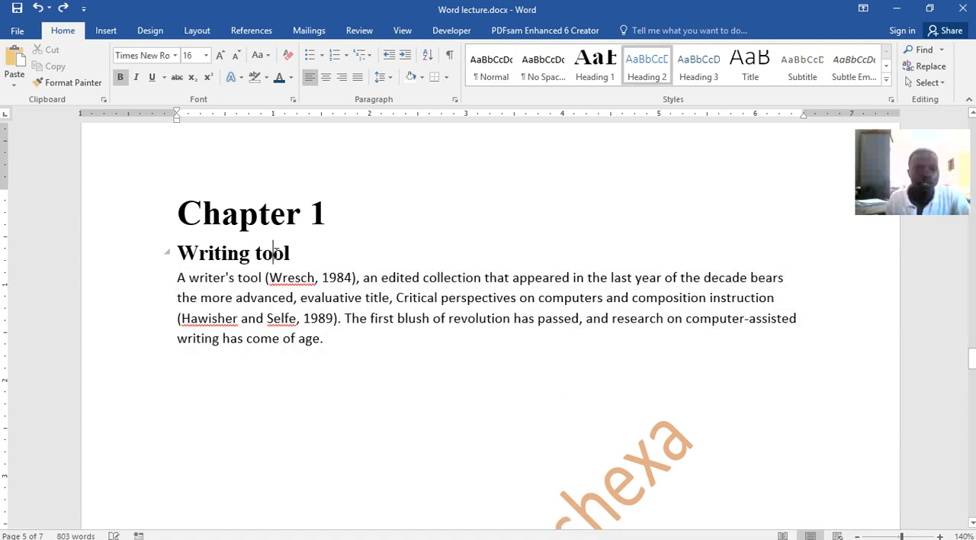
left_click_drag(290, 252, 210, 252)
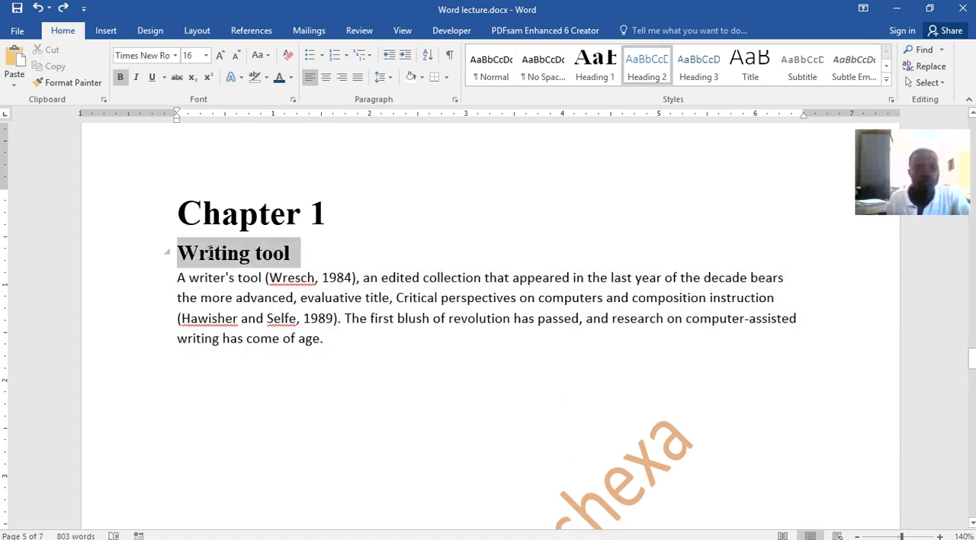
mouse_move(507, 530)
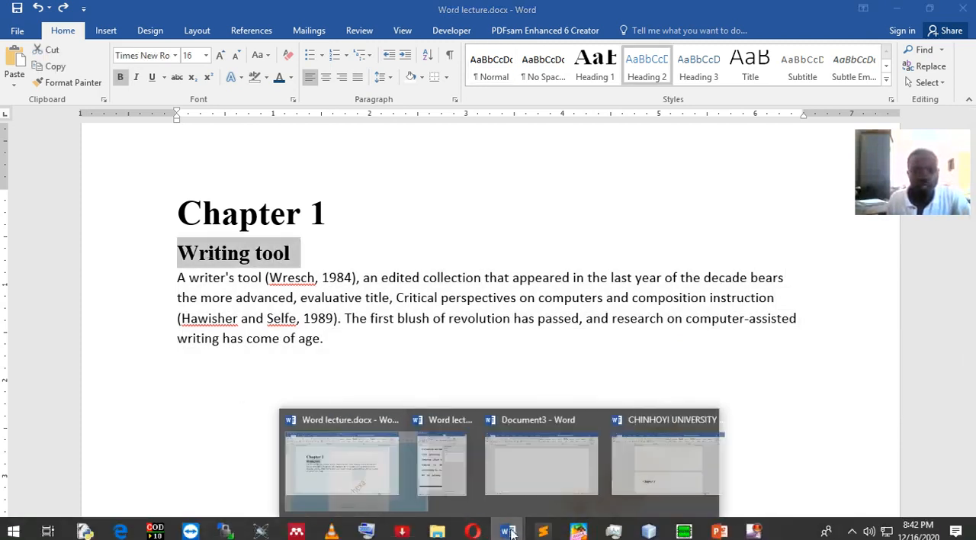
left_click(676, 473)
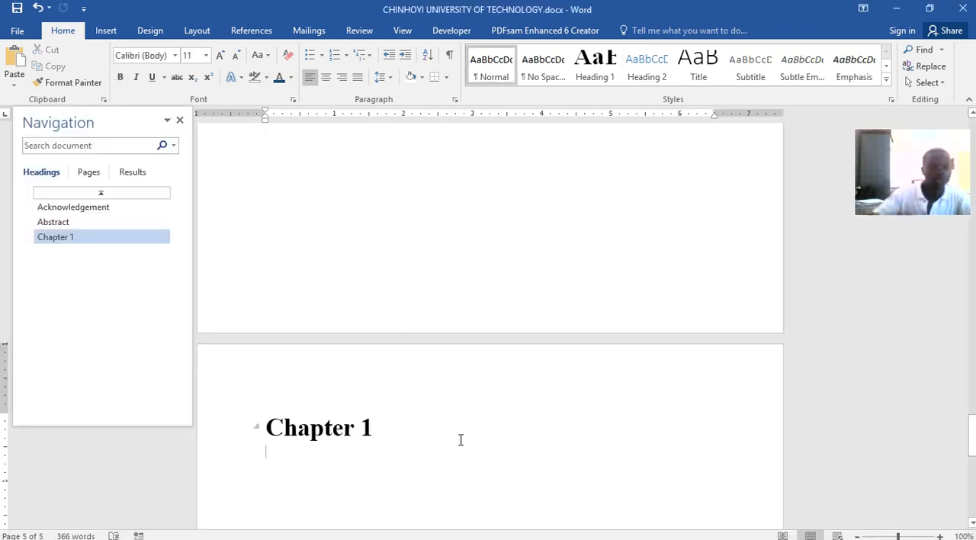
Add the subheading "Writing tool" below the Chapter 1 heading and apply the Heading 2 style to it
type("Writing tool")
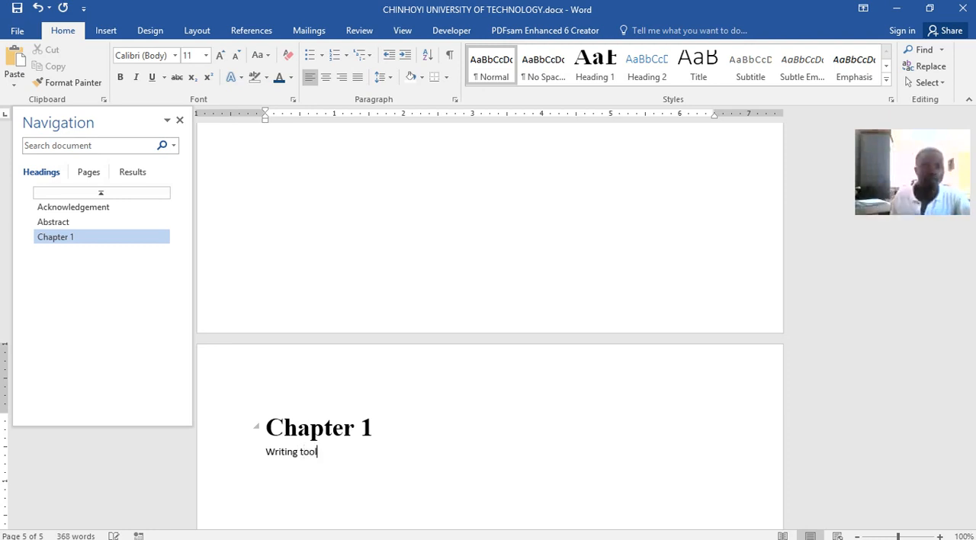
triple_click(305, 450)
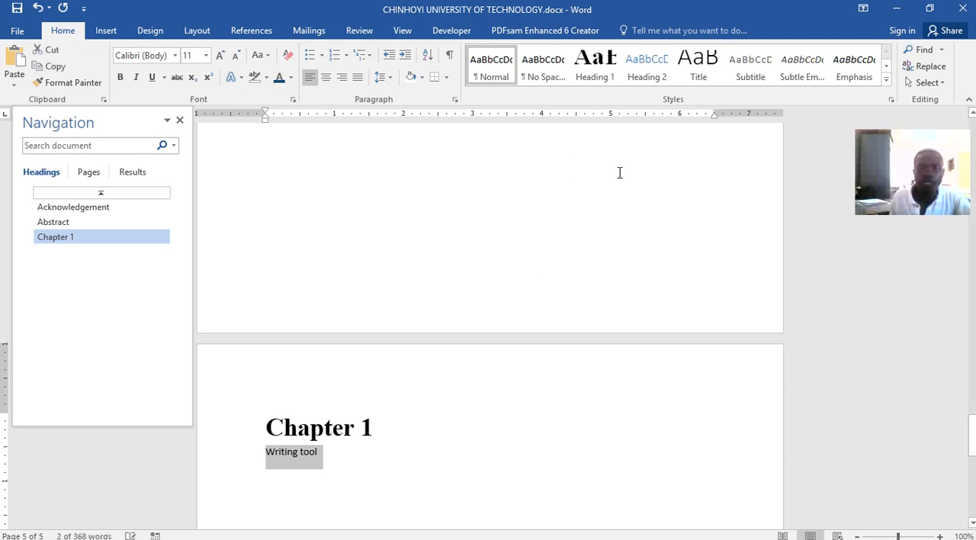
left_click(648, 68)
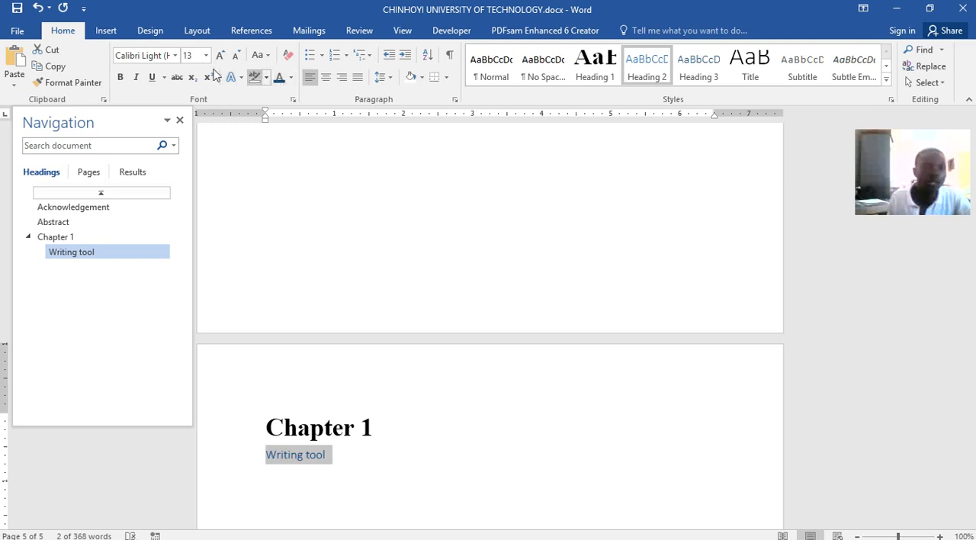
Format the "Writing tool" subheading as bold Times New Roman at size 18 and start a new paragraph below it
left_click(120, 77)
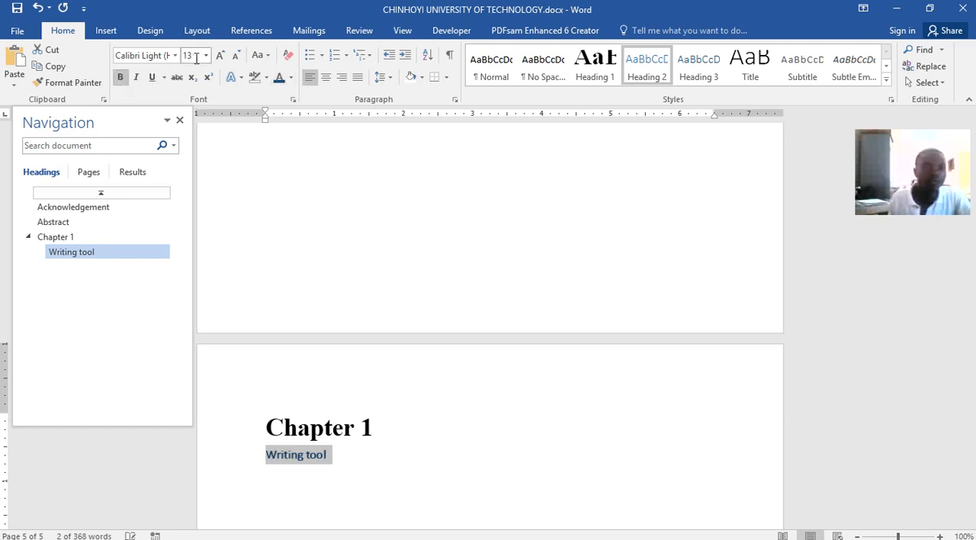
left_click(175, 55)
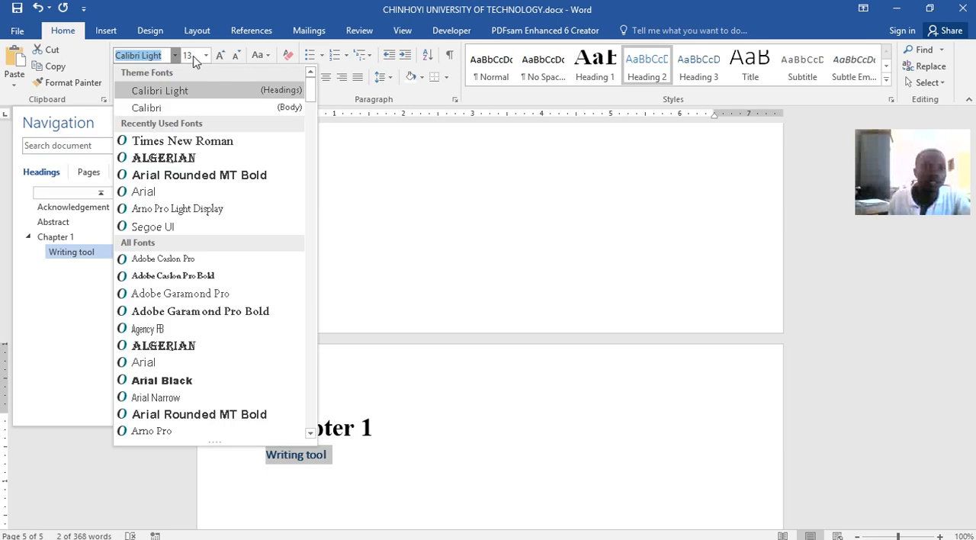
left_click(183, 141)
left_click(209, 58)
left_click(222, 56)
left_click(223, 56)
left_click(222, 57)
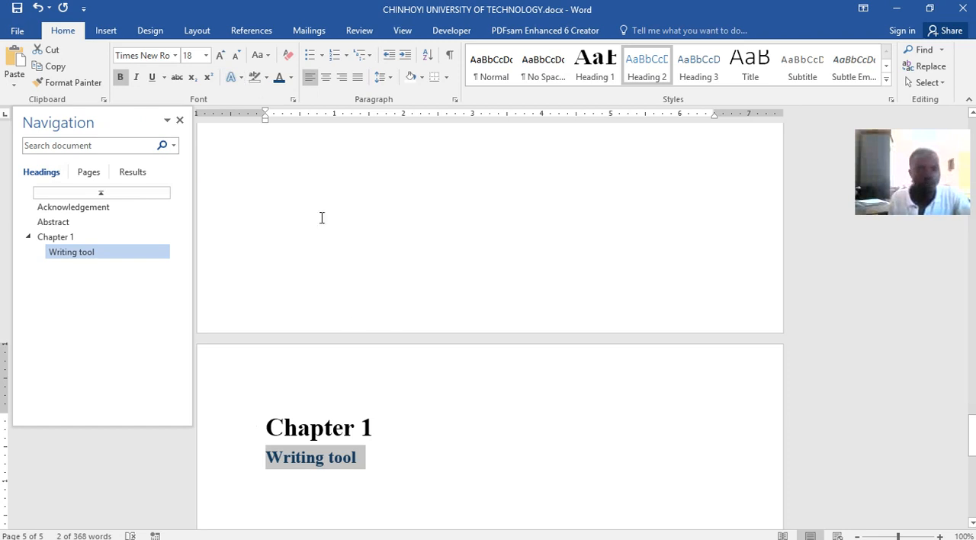
left_click(399, 455)
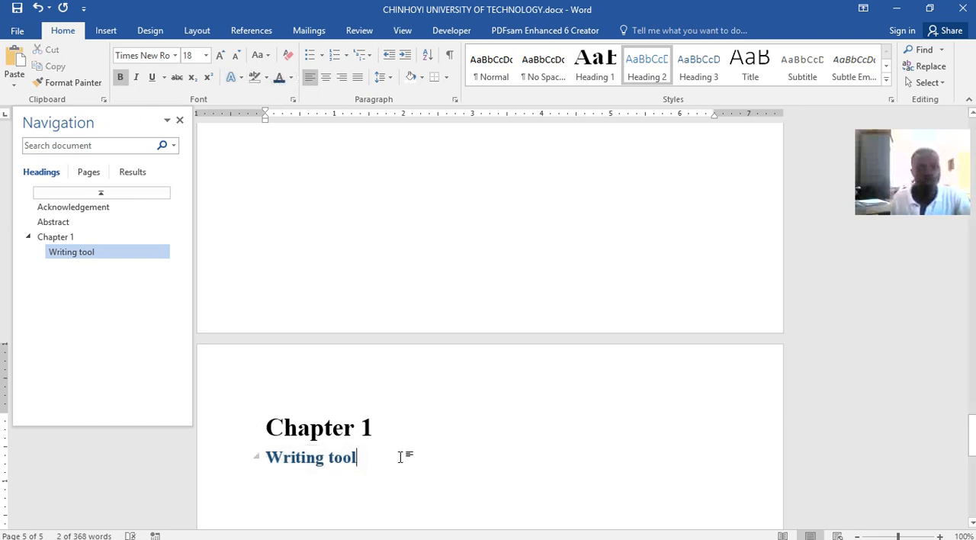
key("Return")
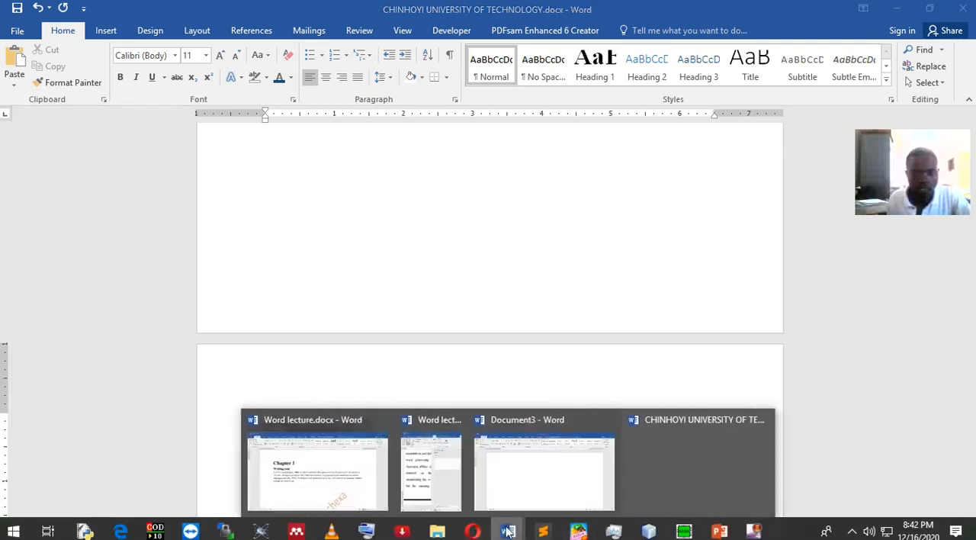
Copy the Writing tool paragraph from Word lecture.docx into the new document below the subheading, ending it with a full stop
left_click(343, 473)
left_click_drag(320, 351, 179, 276)
key("ctrl+c")
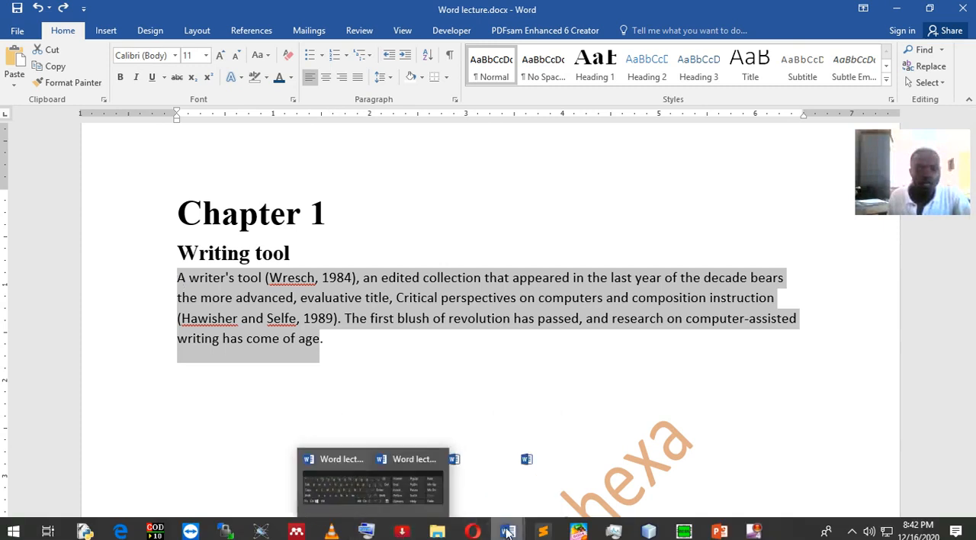
mouse_move(508, 532)
left_click(649, 491)
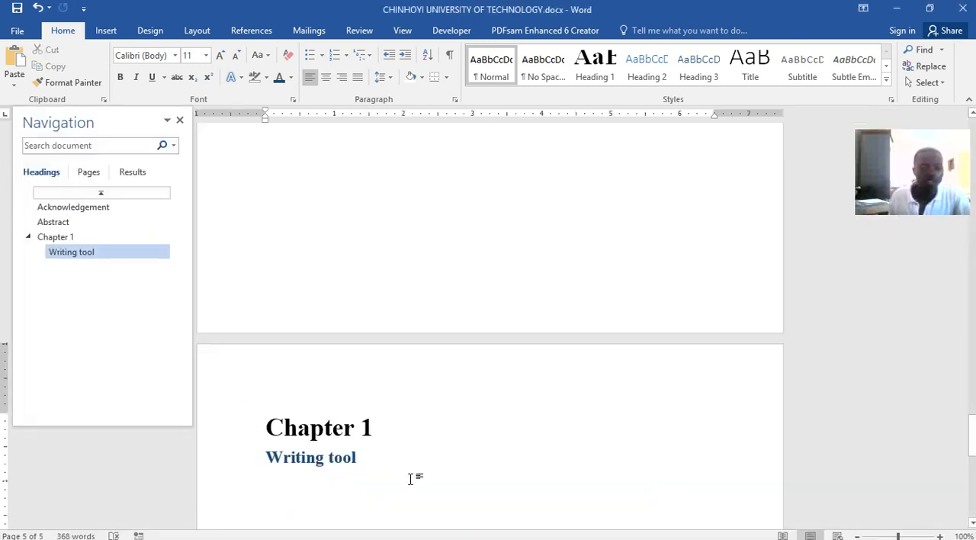
key("ctrl+v")
scroll(448, 391, "down", 4)
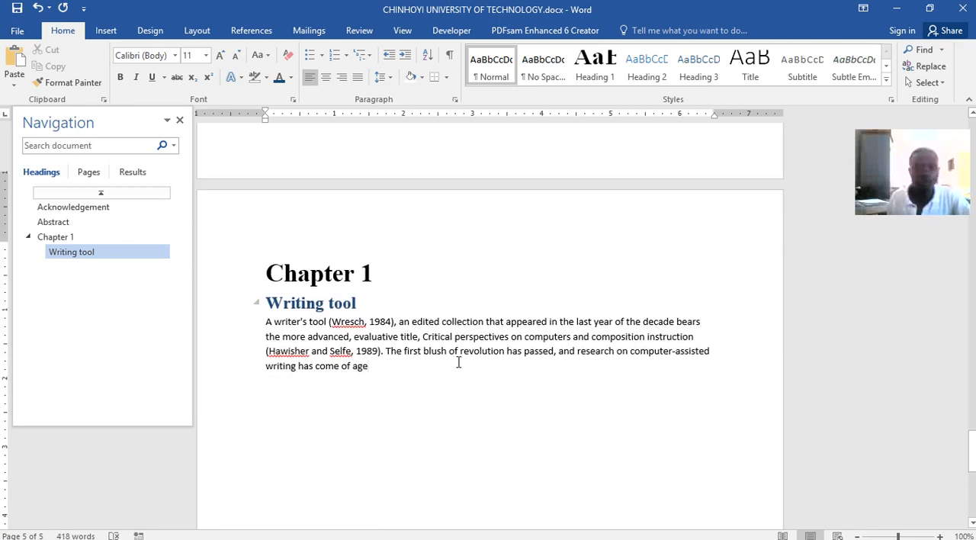
type(".")
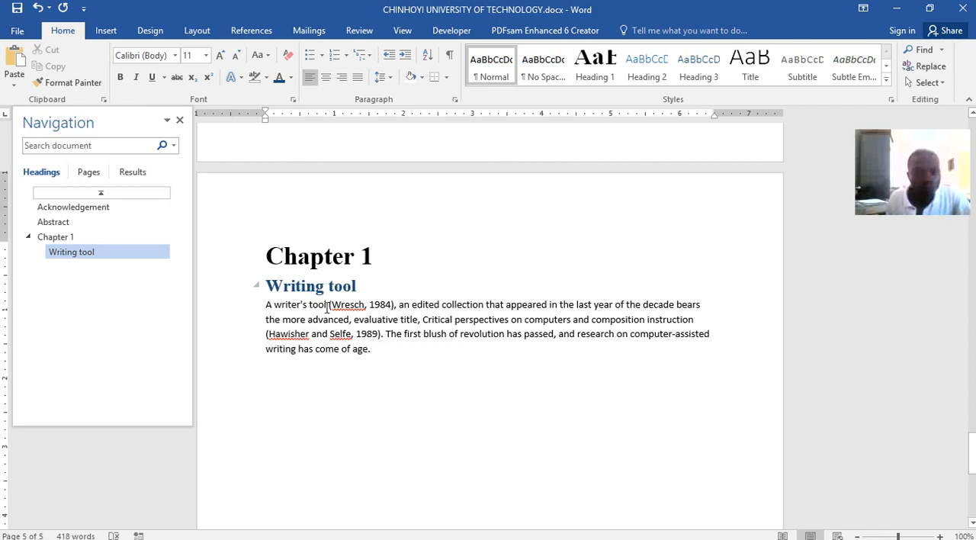
Delete the plain-text 1984 citation in parentheses after "A writer's tool" in the pasted paragraph
left_click_drag(326, 307, 366, 305)
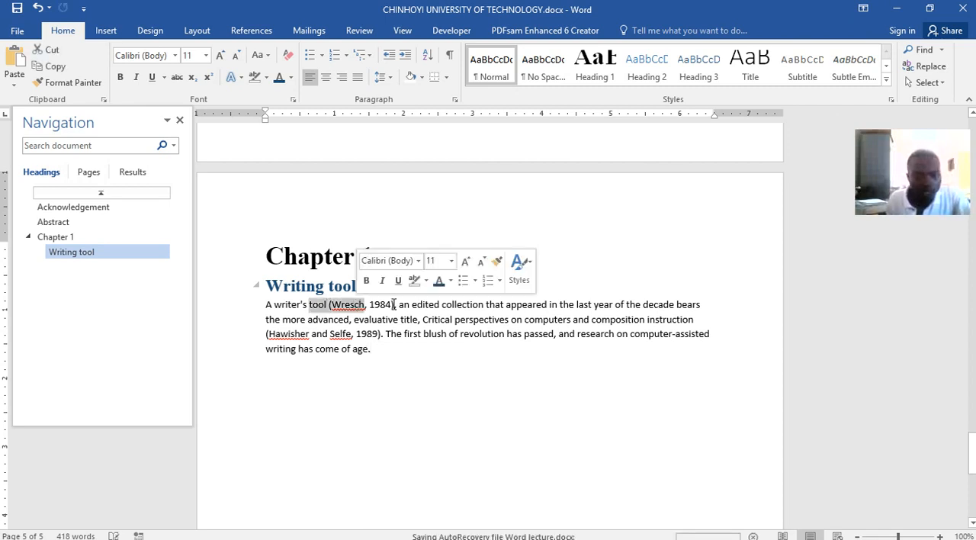
left_click(394, 304)
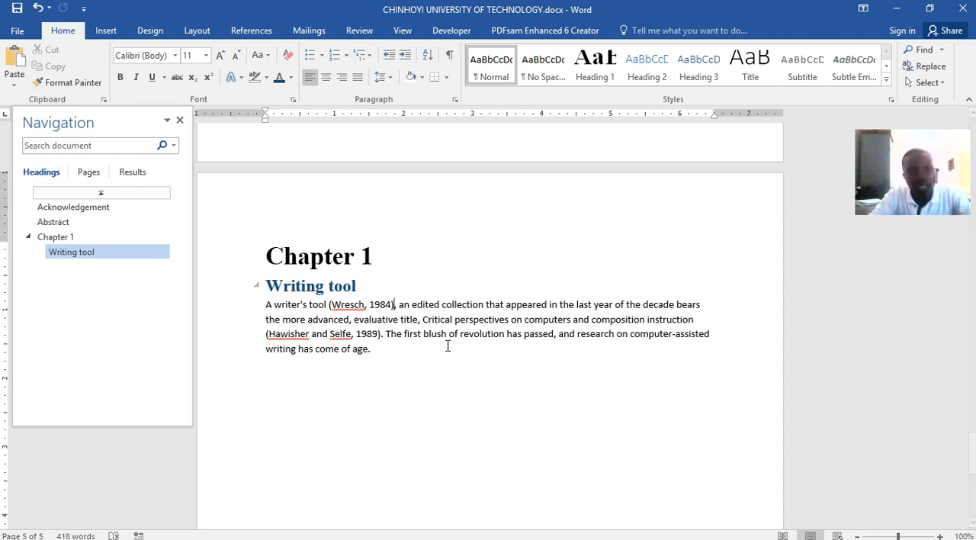
key("BackSpace")
key("BackSpace")
key("BackSpace")
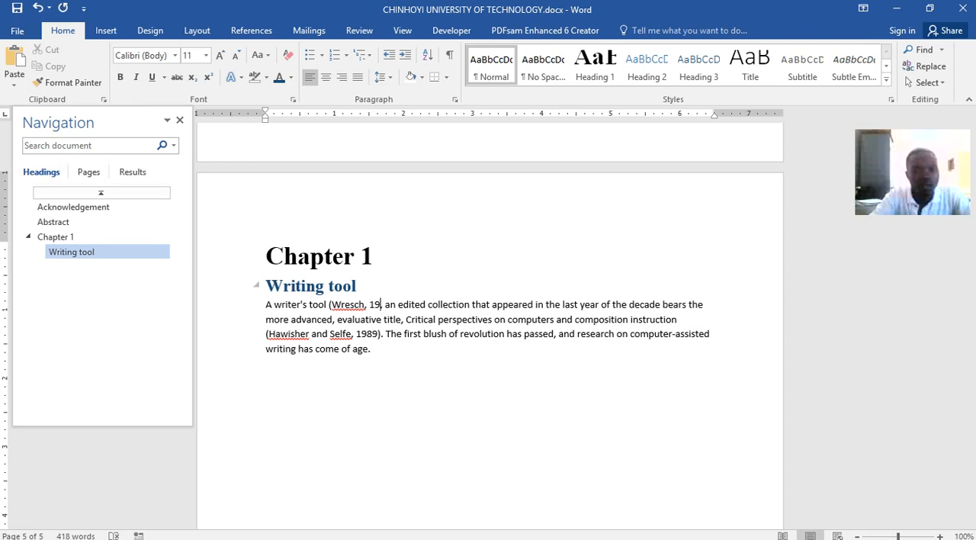
key("BackSpace")
key("BackSpace")
key("BackSpace")
key("BackSpace")
key("BackSpace")
key("BackSpace")
key("BackSpace")
key("BackSpace")
key("BackSpace")
key("BackSpace")
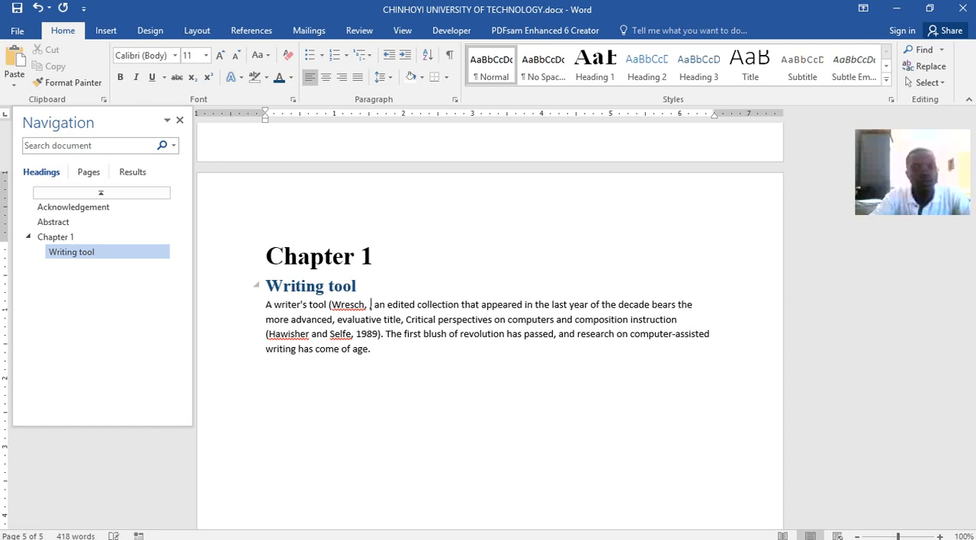
key("BackSpace")
key("BackSpace")
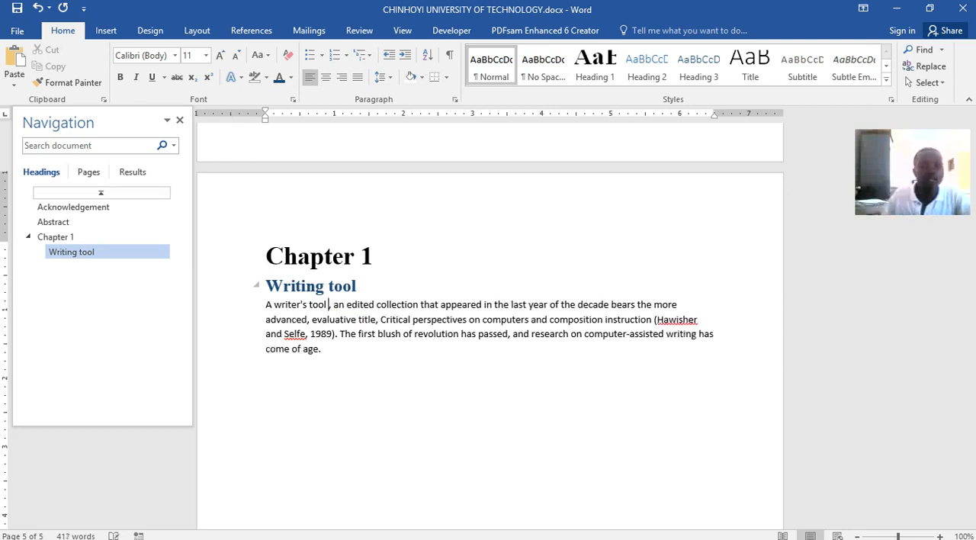
Insert a citation after "A writer's tool" from a new Journal Article source with the author's surname as Corporate Author and year 1984
left_click(249, 32)
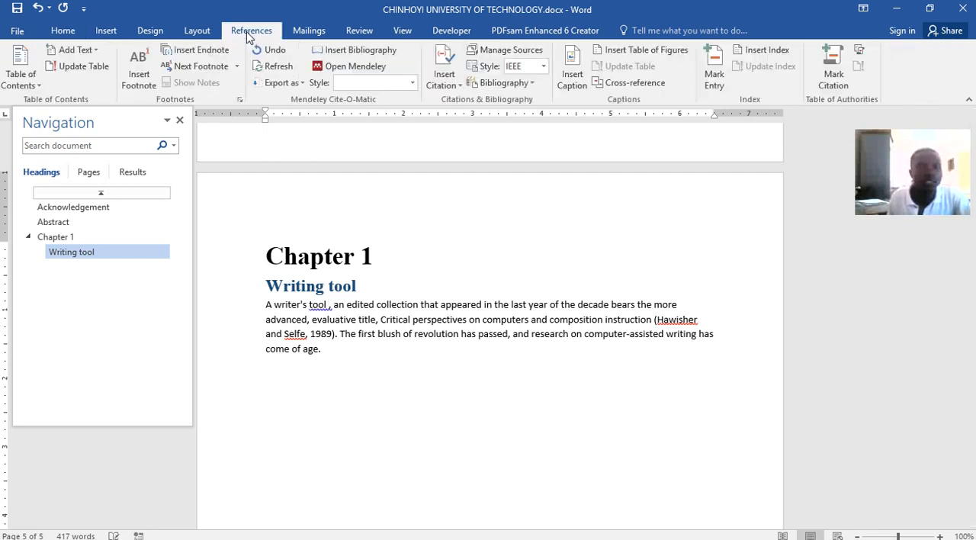
left_click(449, 84)
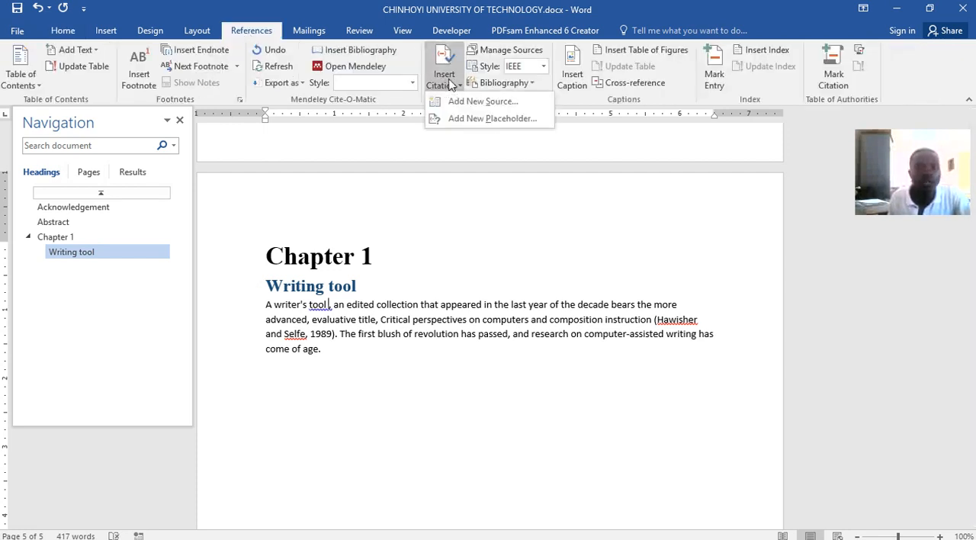
left_click(468, 97)
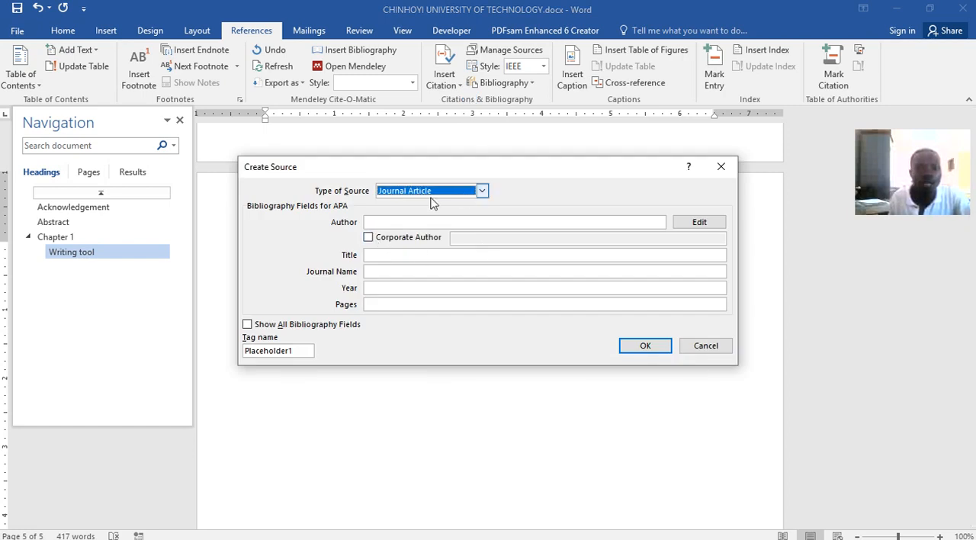
left_click(432, 224)
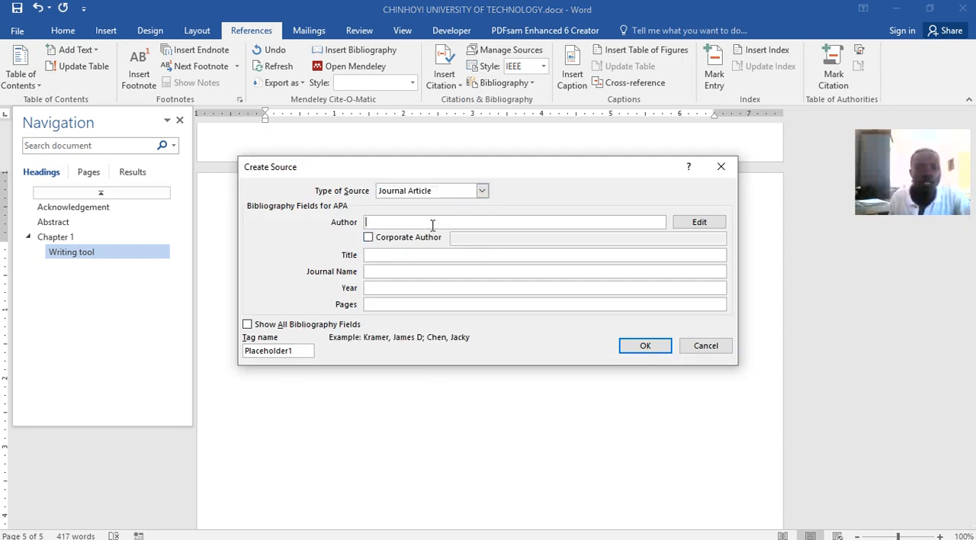
left_click(411, 240)
left_click(489, 239)
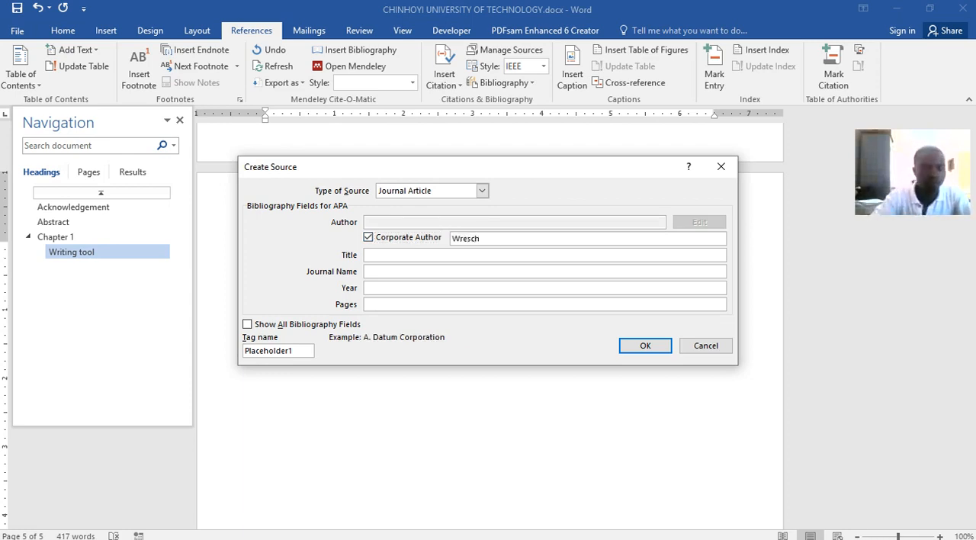
left_click(483, 289)
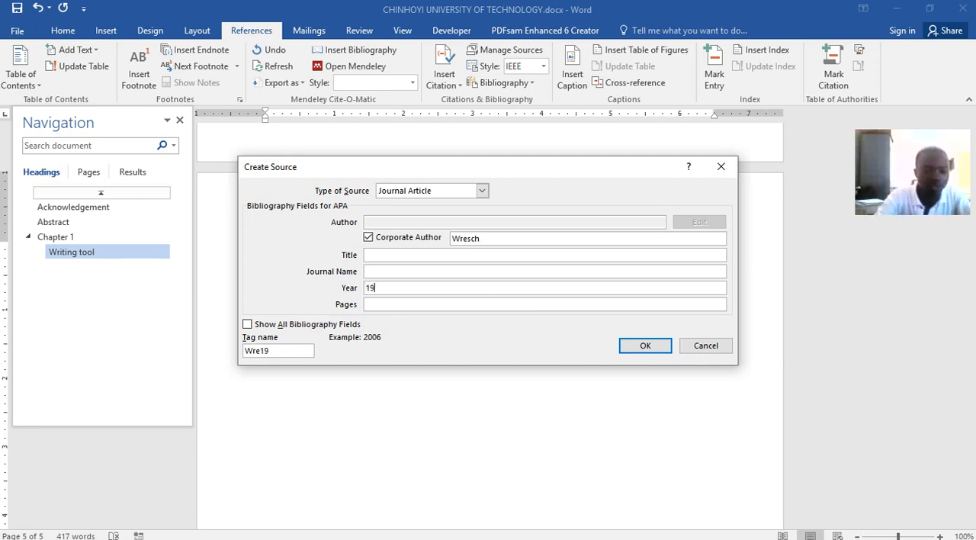
left_click(645, 346)
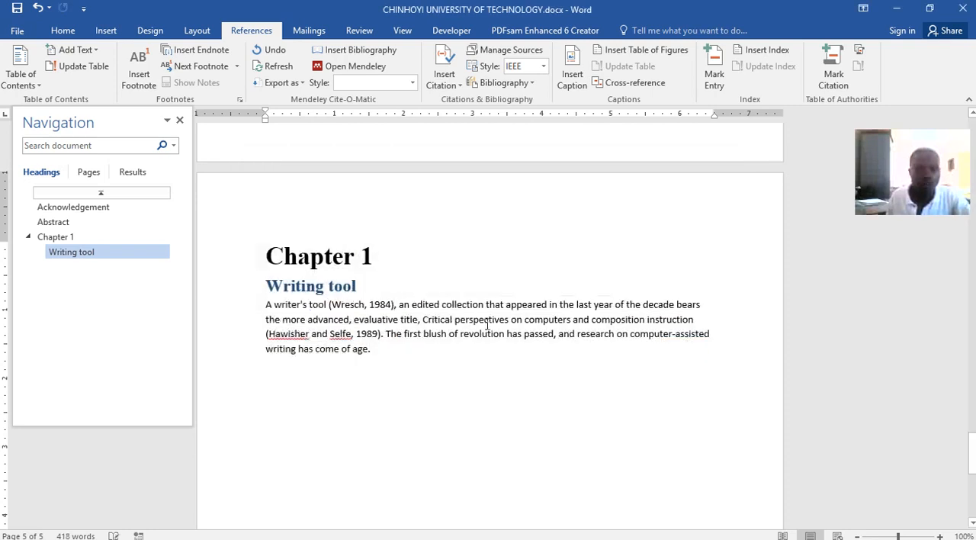
left_click(362, 308)
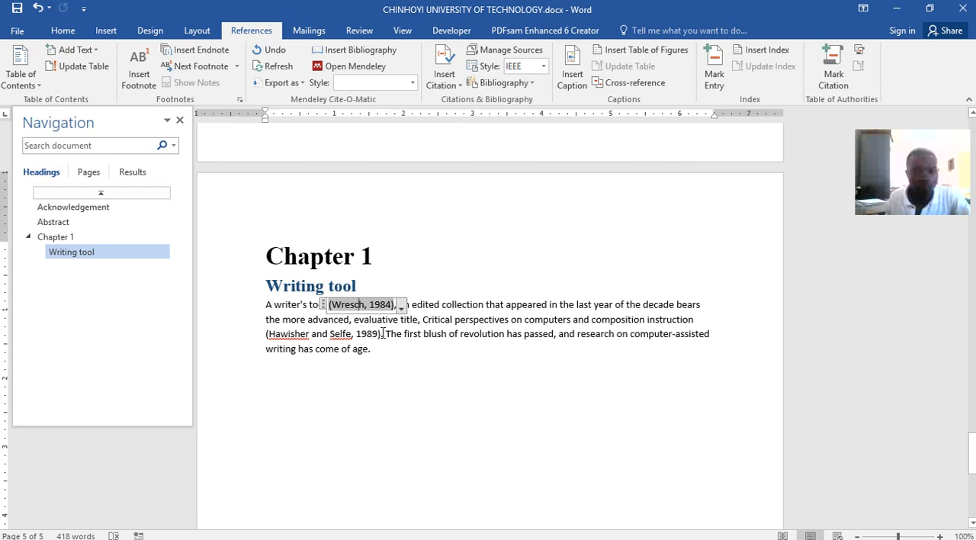
Cut the plain-text 1989 citation after "composition instruction" and insert a citation of the existing 1984 source in its place
left_click(377, 333)
left_click_drag(268, 333, 375, 333)
key("ctrl+c")
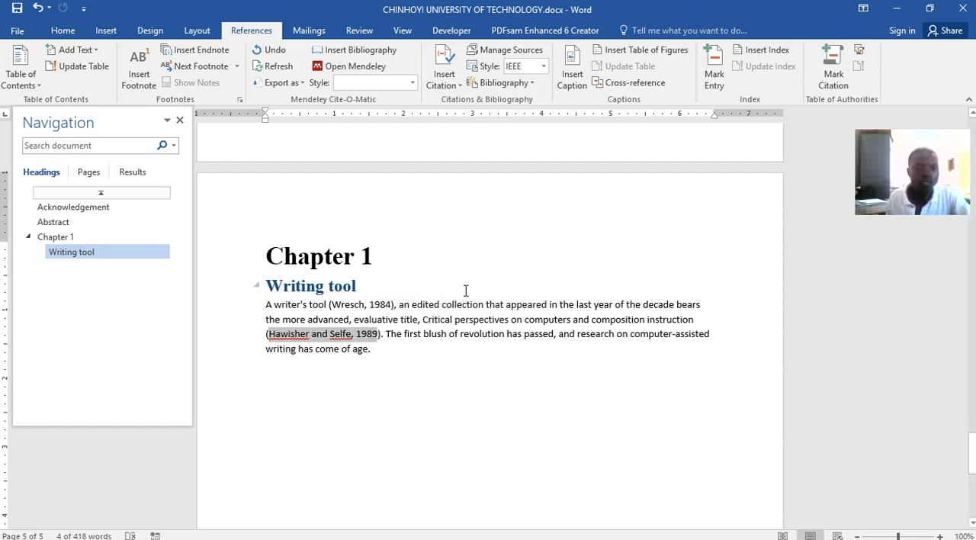
key("Delete")
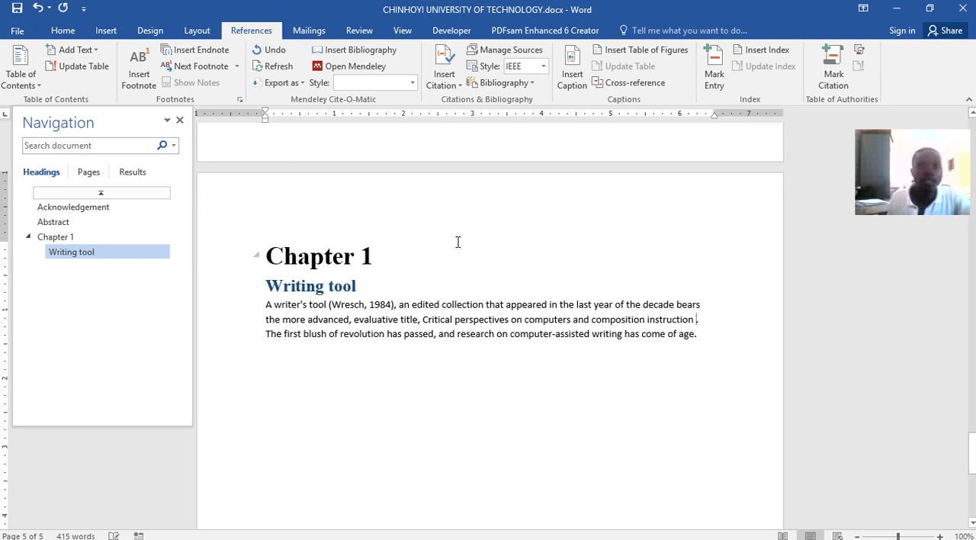
left_click(456, 85)
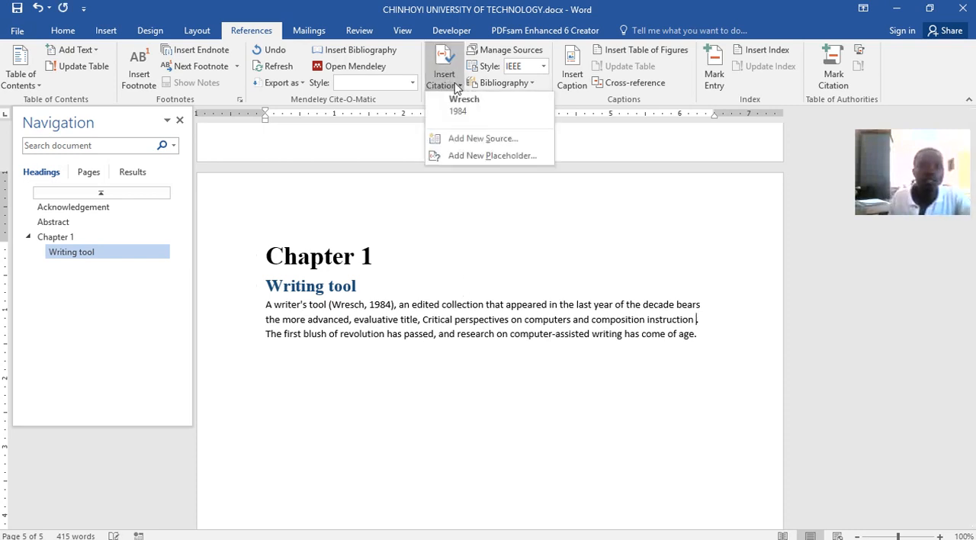
left_click(472, 120)
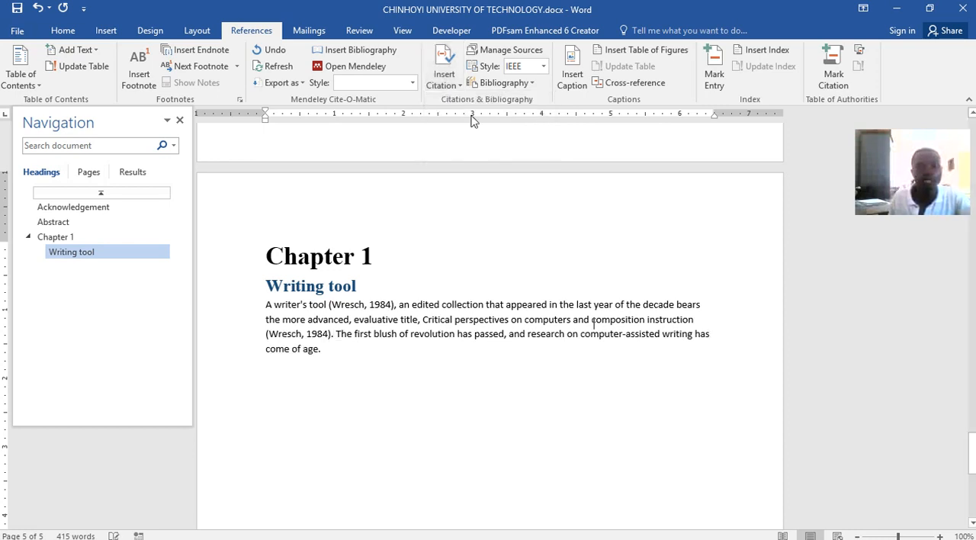
Insert a citation after the second 1984 citation from a new Journal Article source with the two cut surnames as Author and year 1989
left_click(444, 70)
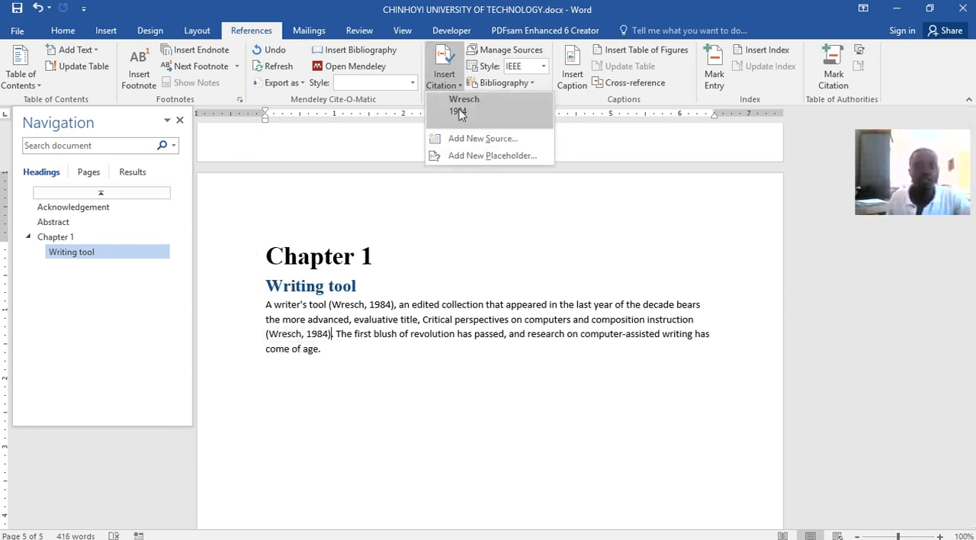
left_click(471, 136)
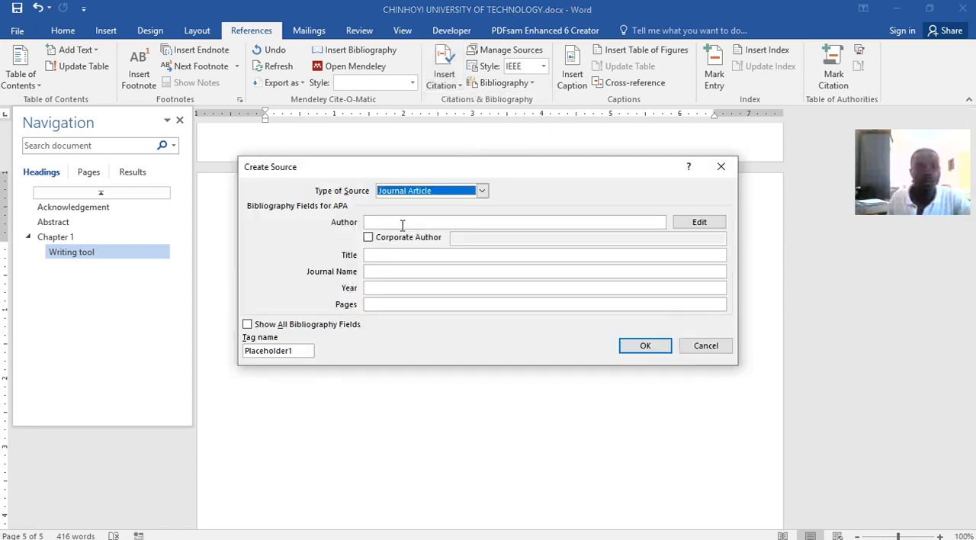
left_click(383, 222)
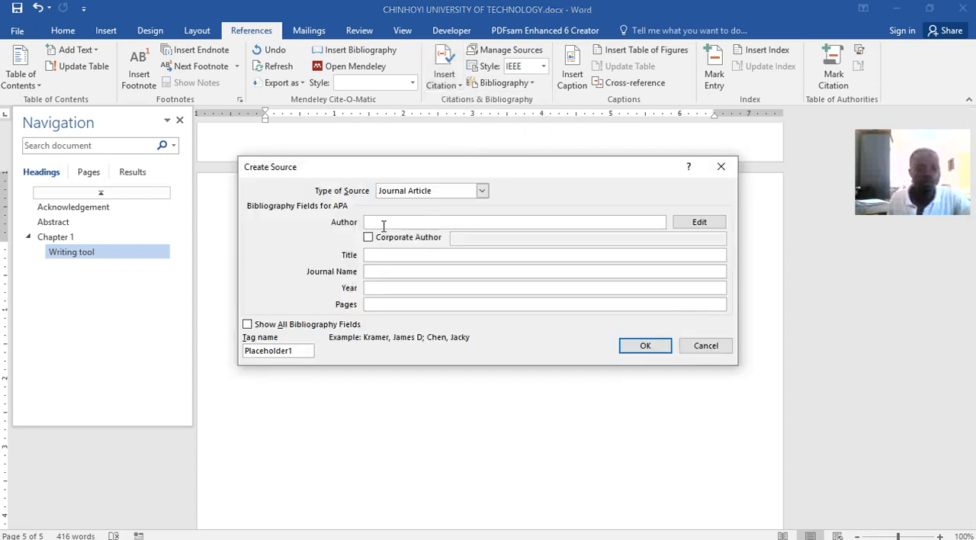
key("ctrl+v")
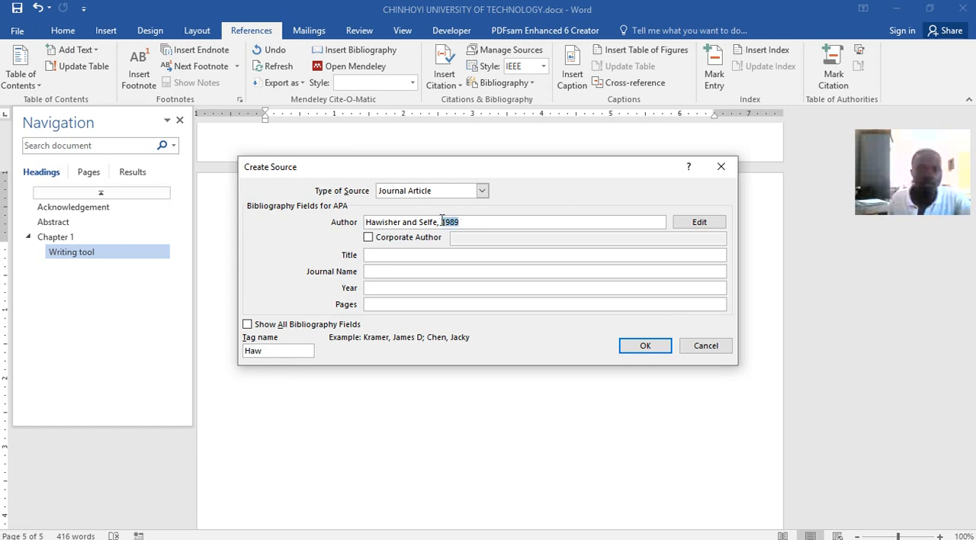
key("BackSpace")
left_click(373, 288)
type("e, 1989")
key("BackSpace")
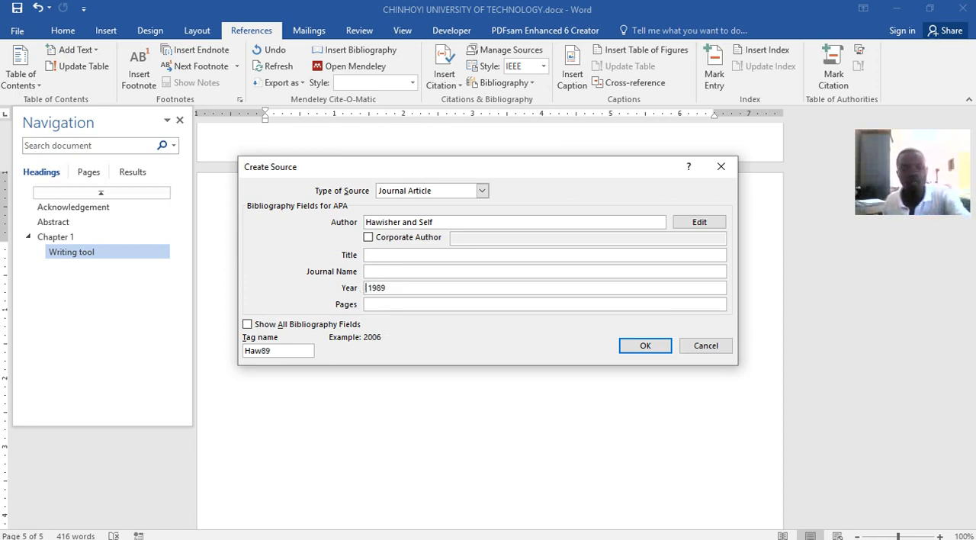
left_click(434, 221)
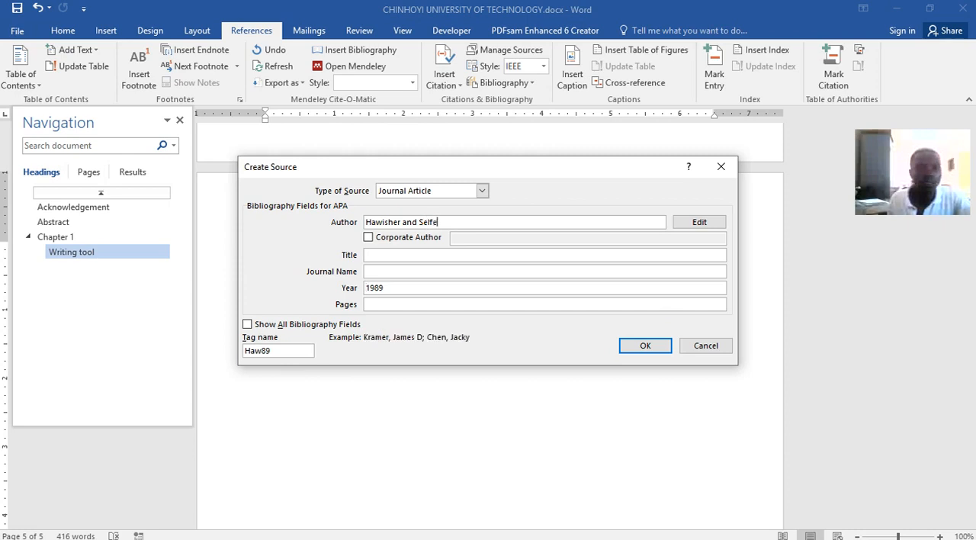
left_click(633, 344)
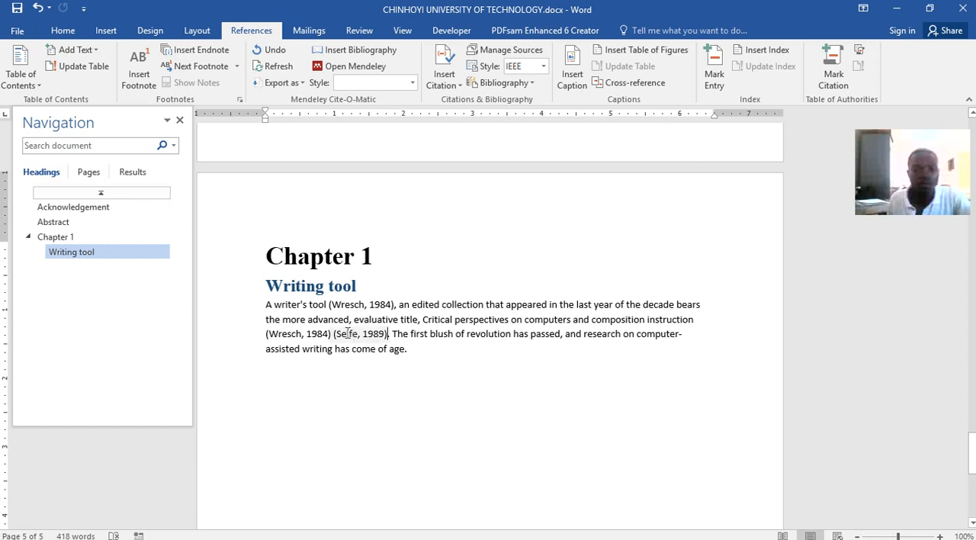
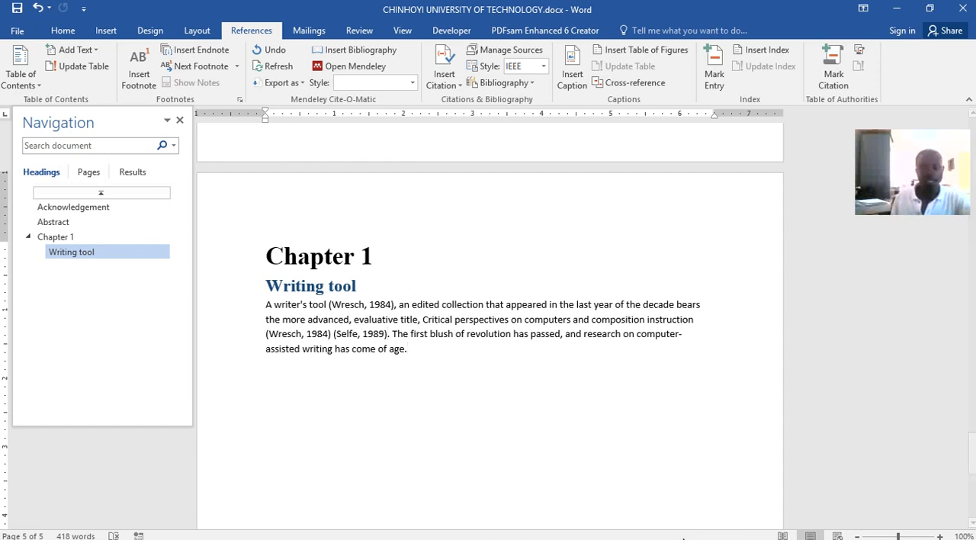
Switch to Word lecture.docx and look through the Chapter 2 text on word processor effects and computer equipment
left_click(514, 534)
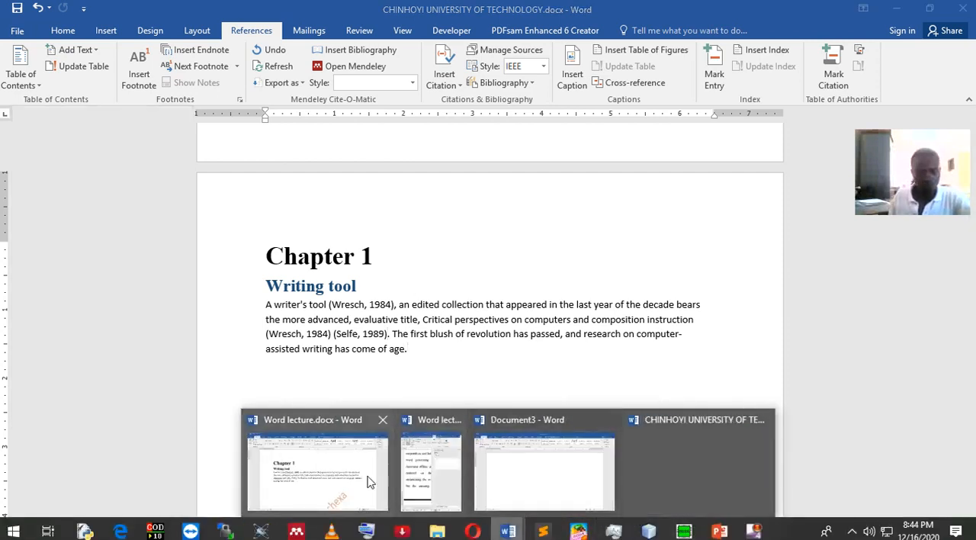
left_click(358, 466)
scroll(468, 397, "down", 15)
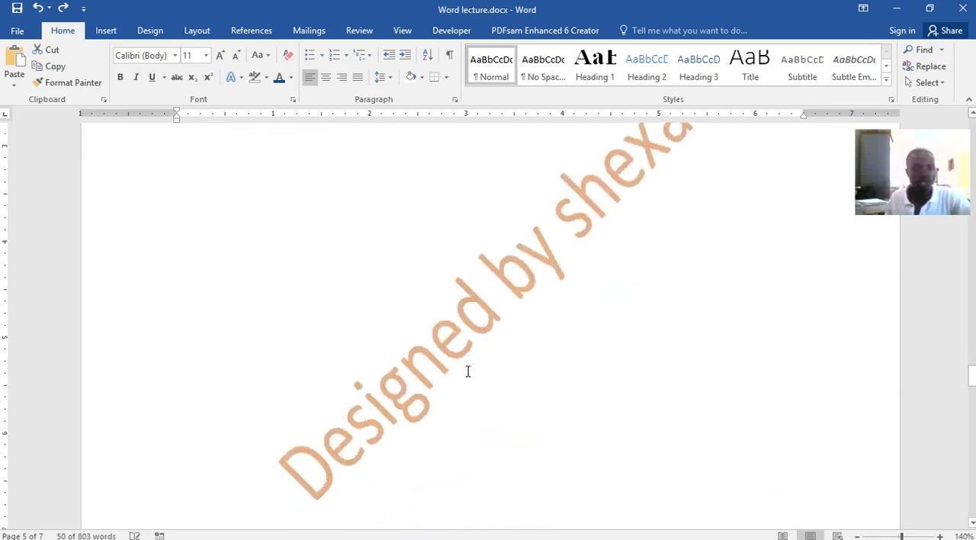
scroll(417, 278, "up", 2)
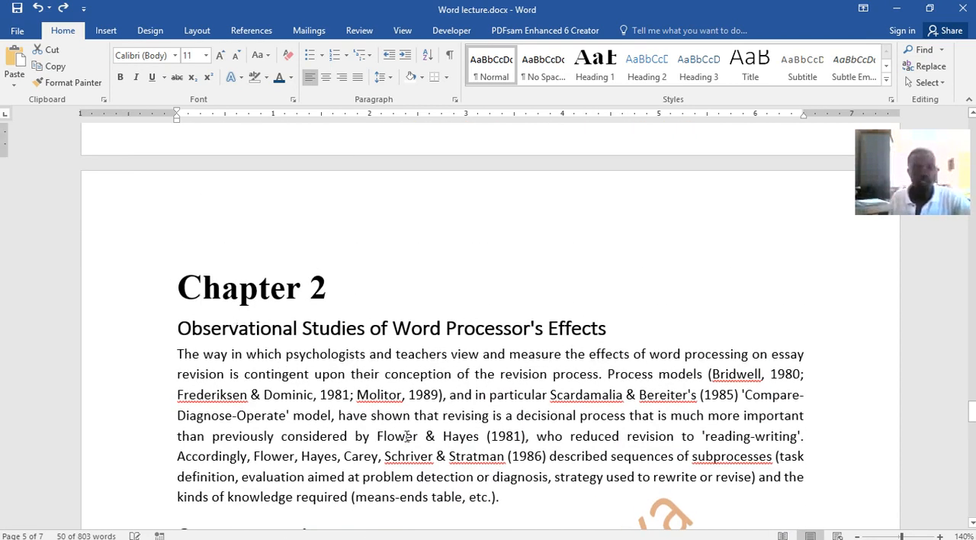
scroll(461, 215, "down", 5)
scroll(461, 215, "down", 8)
scroll(484, 266, "up", 6)
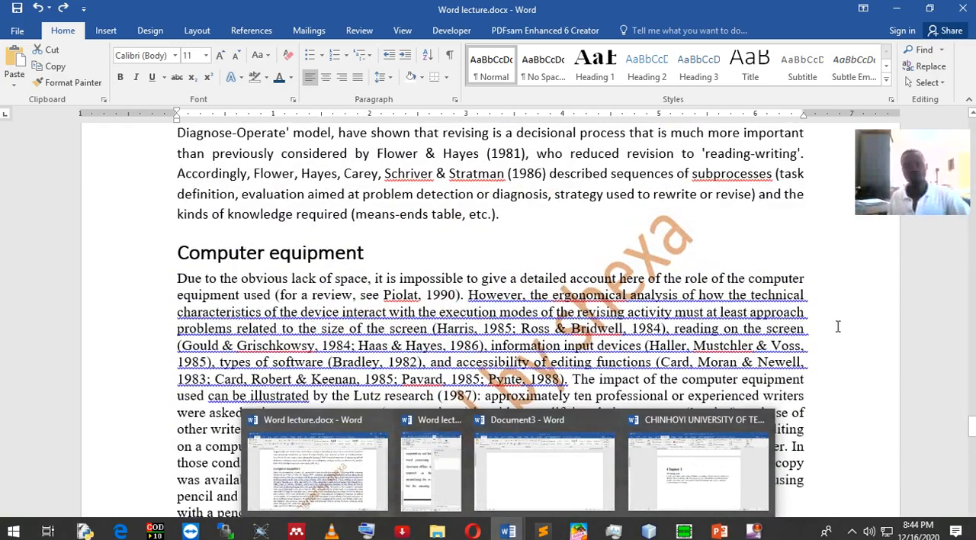
scroll(521, 400, "up", 2)
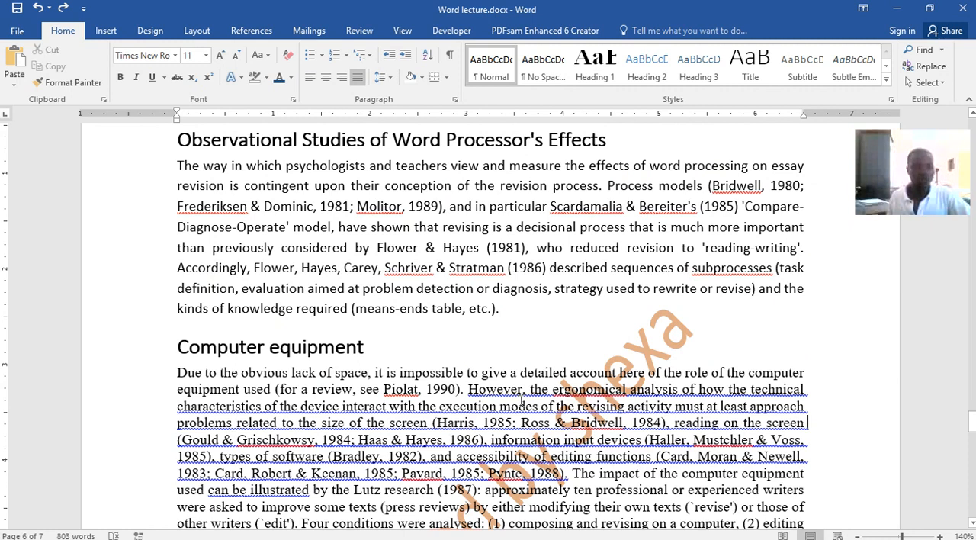
scroll(520, 400, "up", 1)
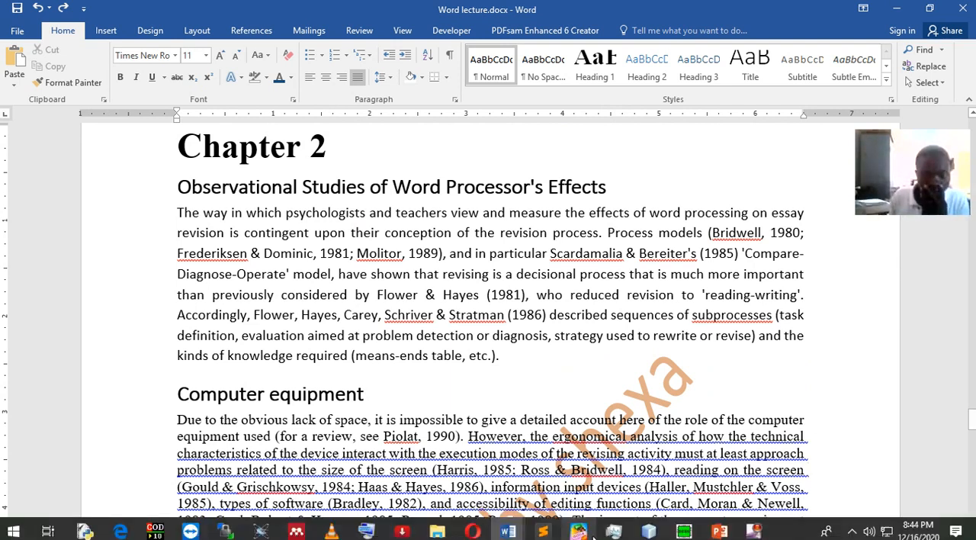
Return to CHINHOYI UNIVERSITY OF TECHNOLOGY.docx and add blank lines after the Writing tool paragraph until a new page starts
mouse_move(507, 530)
left_click(689, 467)
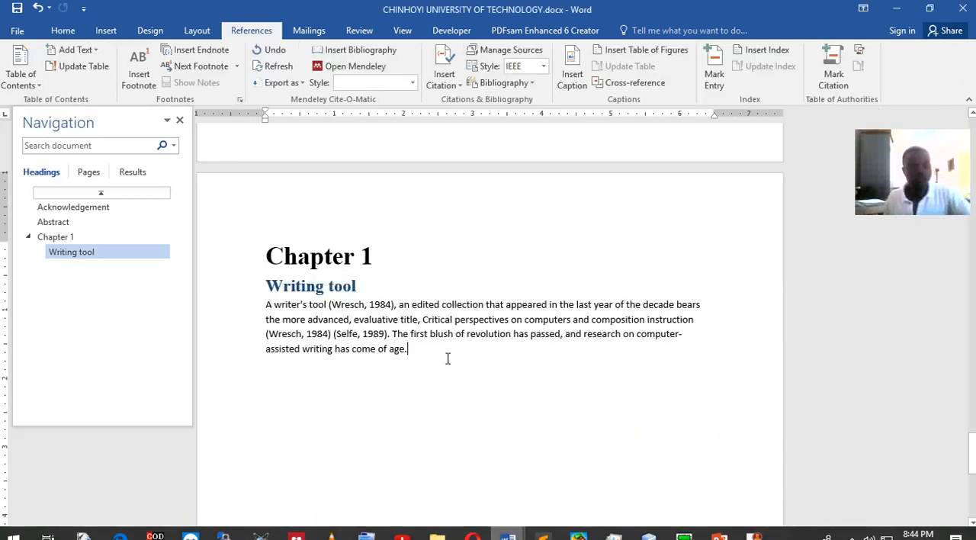
scroll(447, 351, "down", 4)
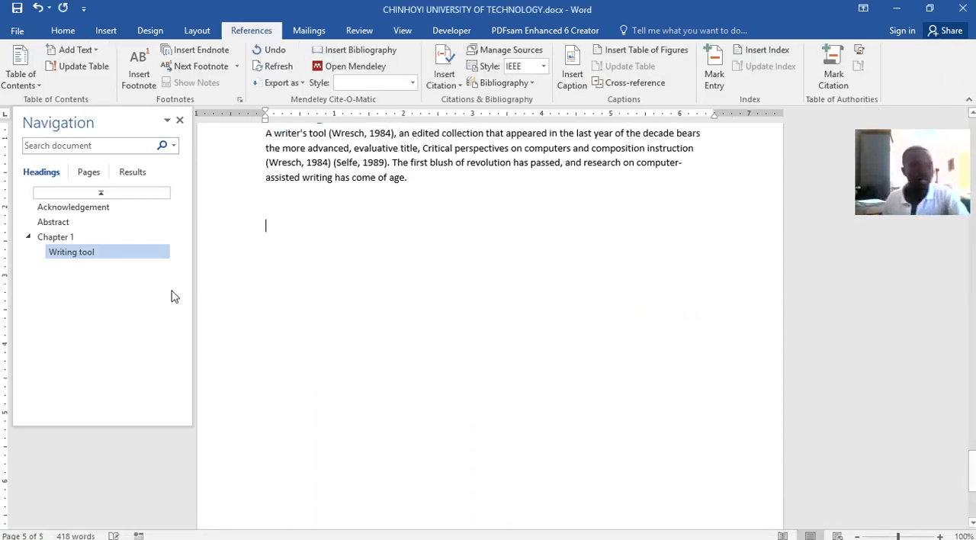
left_click(228, 251)
key("Return")
key("Return")
key("Return")
key("Return")
key("Return")
key("Return")
key("Return")
key("Return")
key("Return")
key("Return")
key("Return")
key("Return")
key("Return")
key("Return")
key("Return")
key("Return")
key("Return")
key("Return")
key("Return")
key("BackSpace")
key("BackSpace")
key("BackSpace")
key("BackSpace")
key("BackSpace")
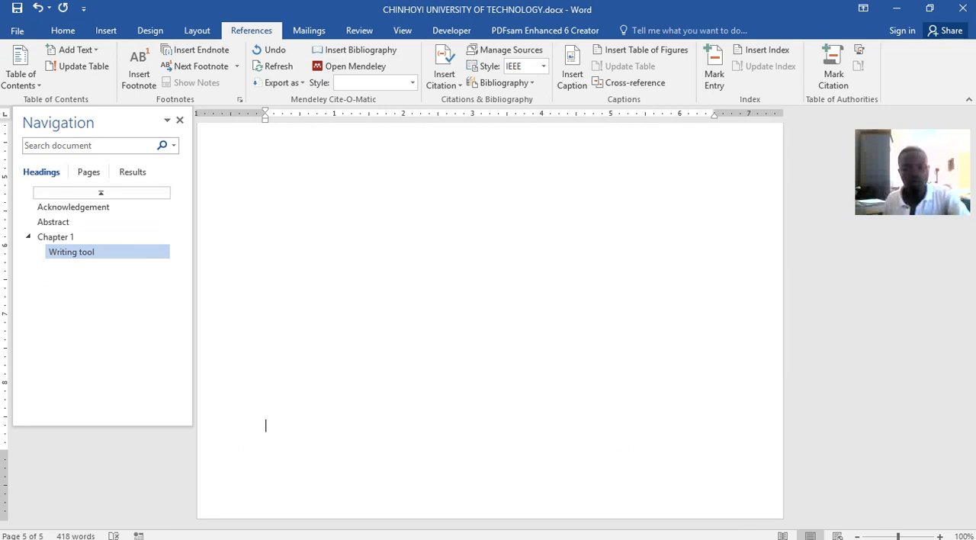
key("Return")
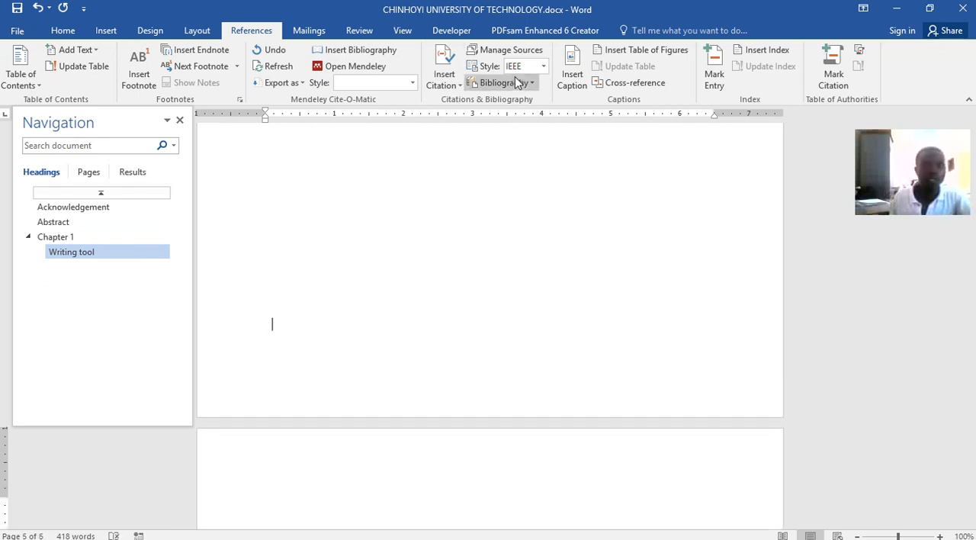
Add the title "Chapter 2" in the Heading 1 style on the new page and set the line below to Heading 2
left_click(62, 30)
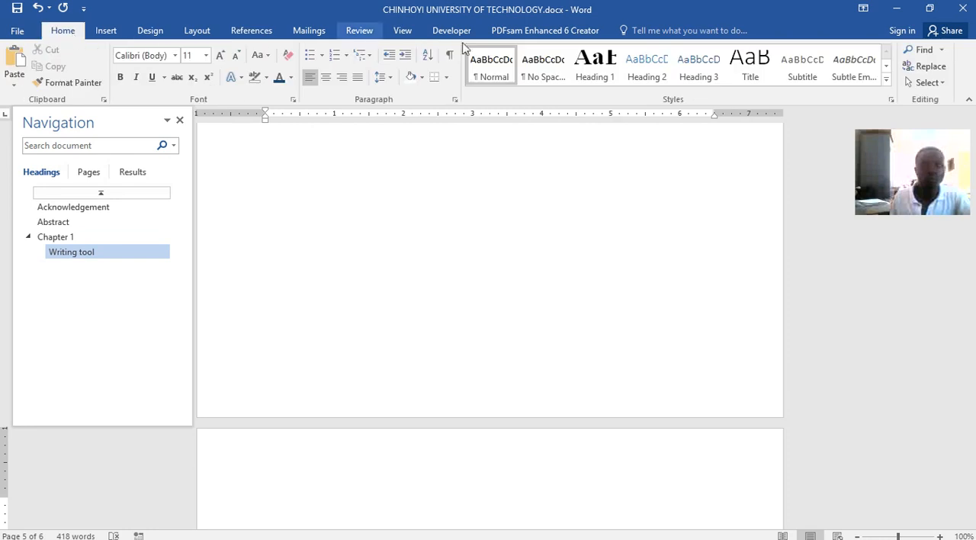
left_click(601, 71)
type("C")
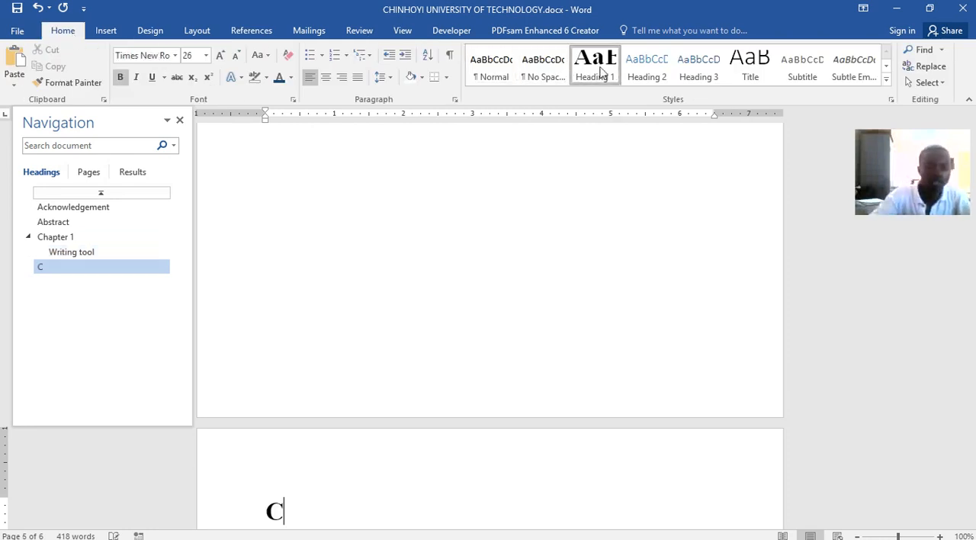
type("hapter 2")
key("Return")
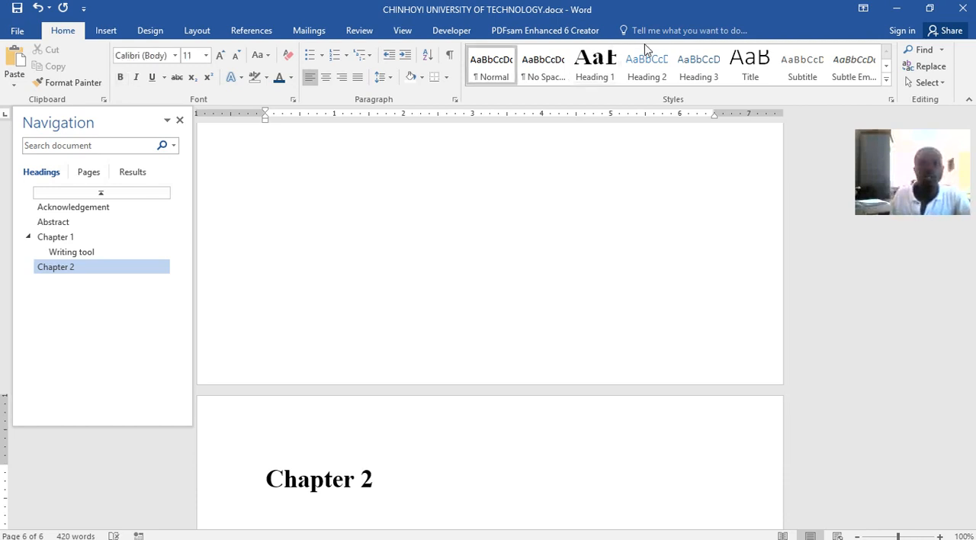
left_click(647, 67)
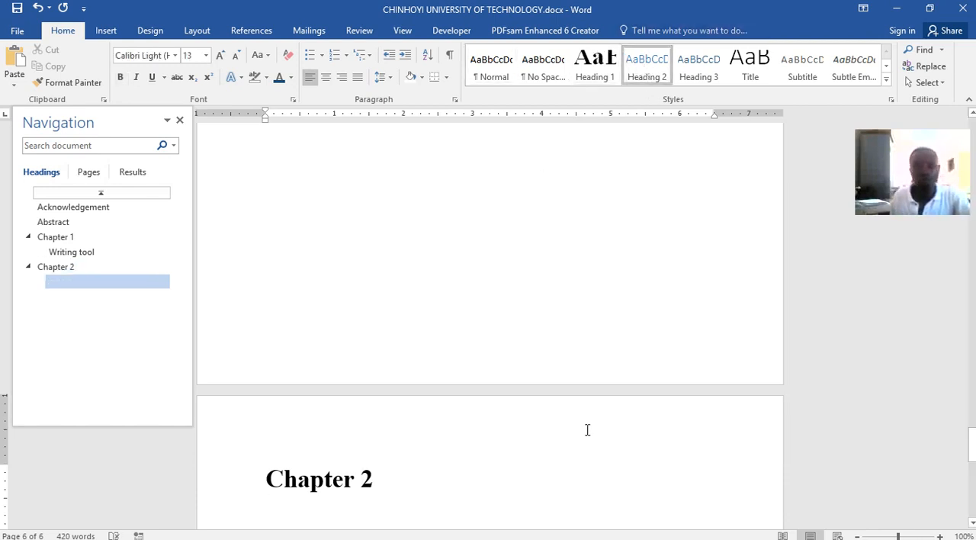
In Word lecture.docx, copy the text from "Observational Studies of Word Processor's Effects" to the end of the Computer equipment section
mouse_move(508, 530)
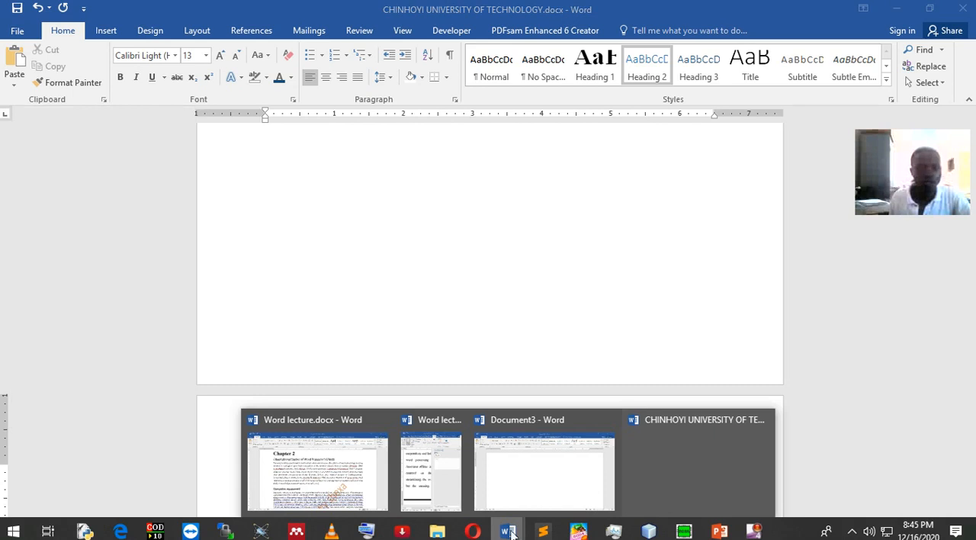
left_click(362, 474)
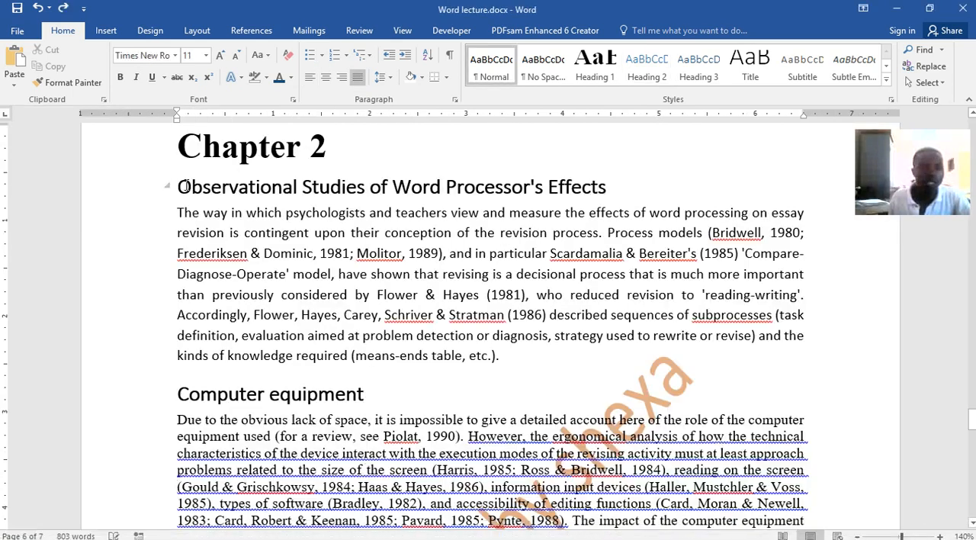
mouse_move(179, 185)
left_mouse_down()
mouse_move(500, 359)
mouse_move(457, 534)
mouse_move(457, 494)
mouse_move(451, 526)
mouse_move(397, 308)
mouse_move(404, 259)
mouse_move(429, 465)
left_mouse_up()
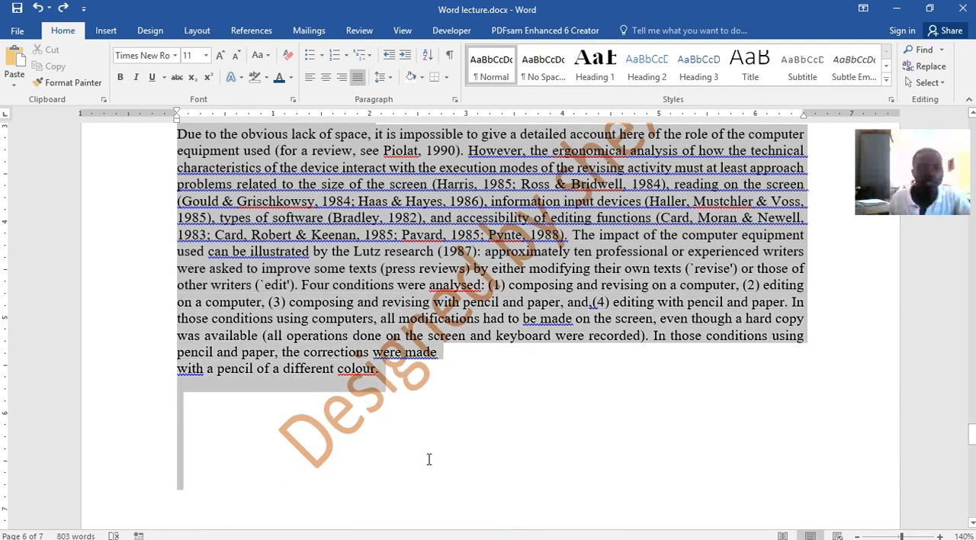
left_click_drag(404, 410, 397, 375)
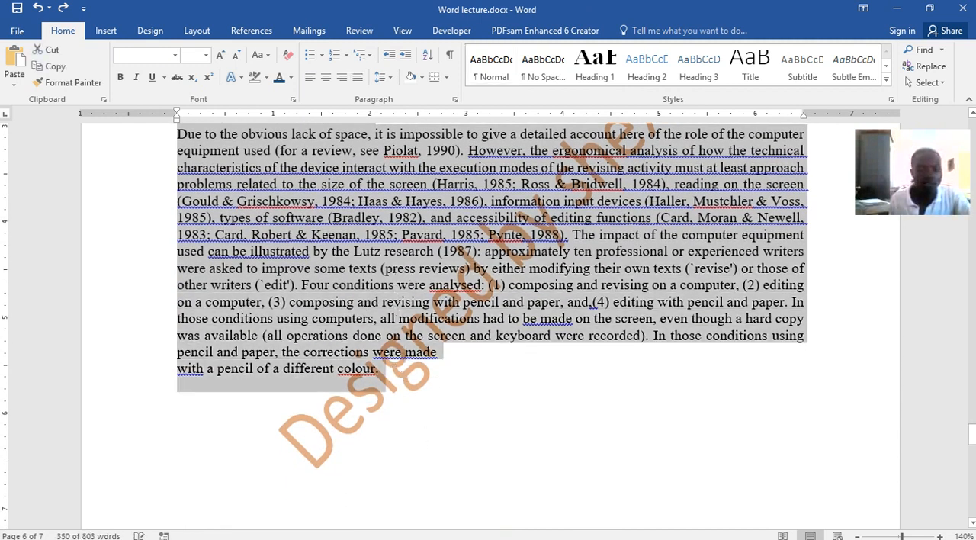
Paste the copied sections under the Chapter 2 title in CHINHOYI UNIVERSITY OF TECHNOLOGY.docx, keeping the source formatting
left_click(508, 530)
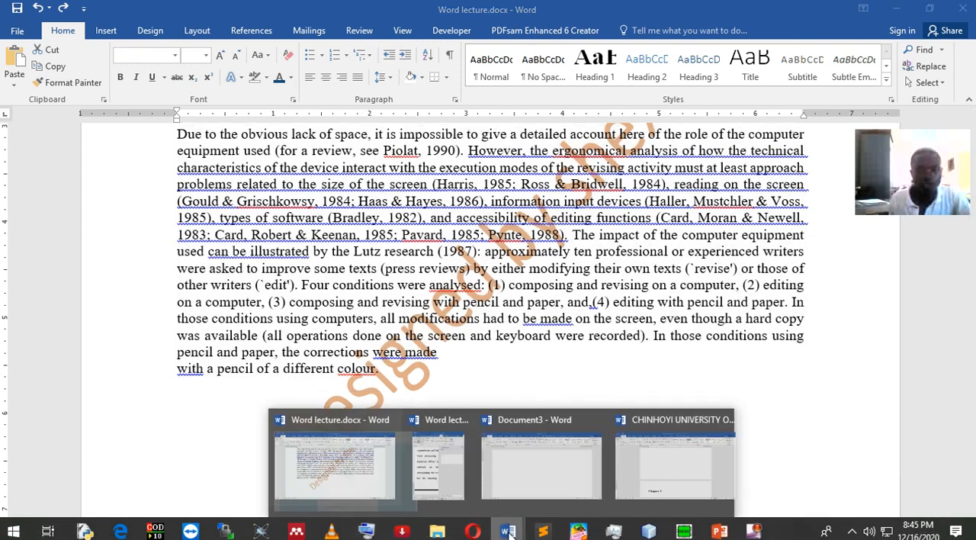
left_click(678, 495)
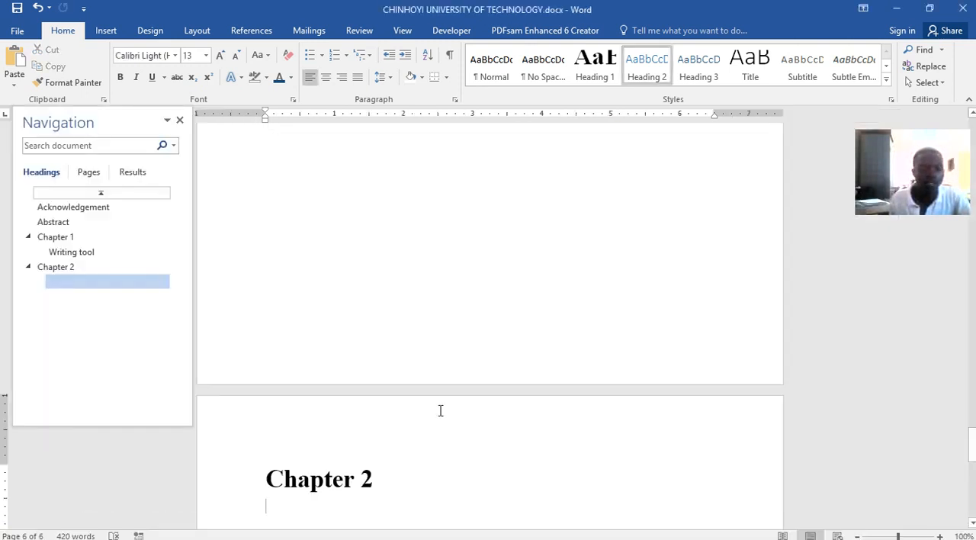
key("ctrl+v")
left_click(350, 290)
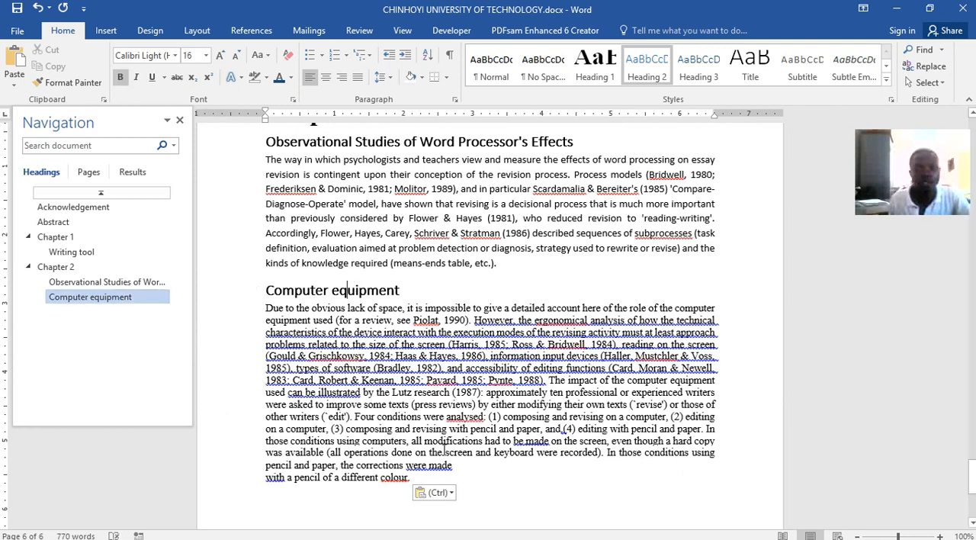
scroll(540, 475, "down", 4)
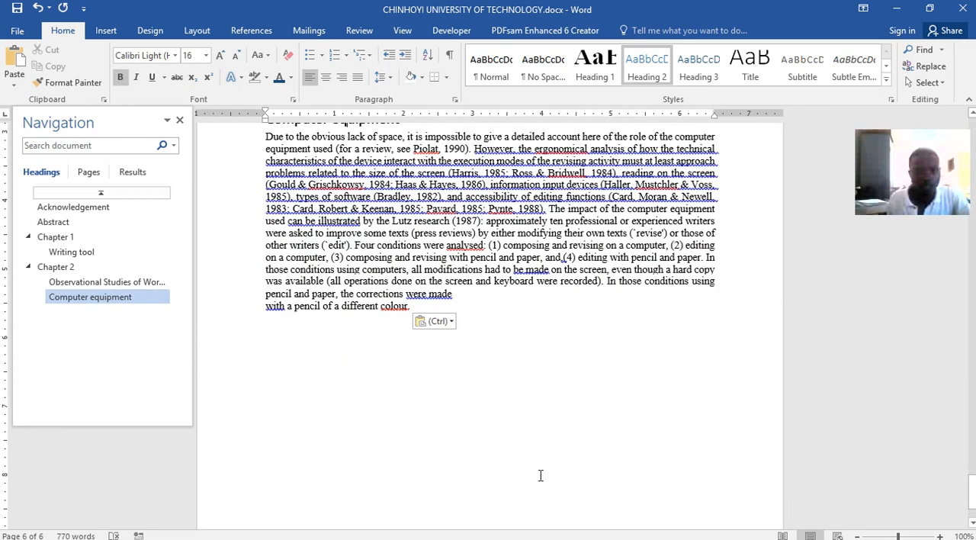
left_click(437, 321)
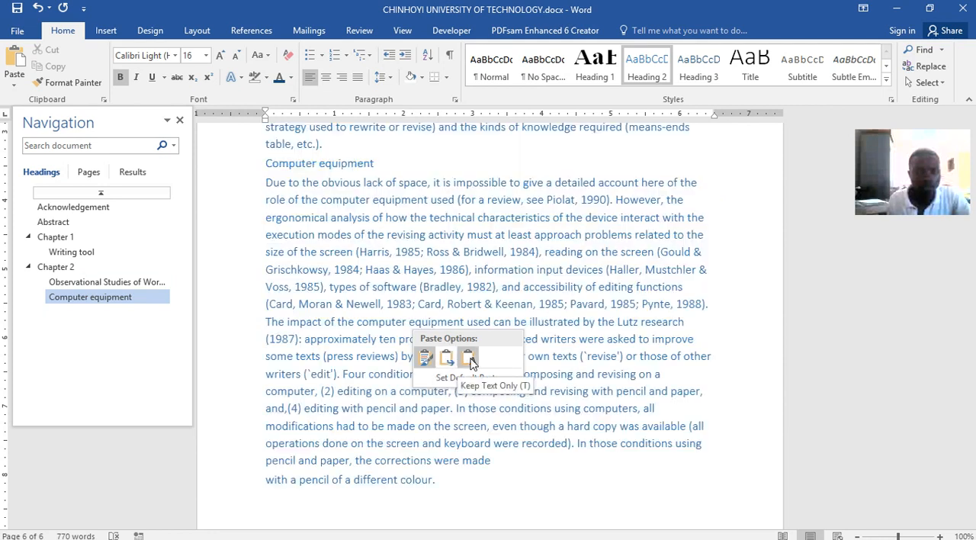
left_click(425, 358)
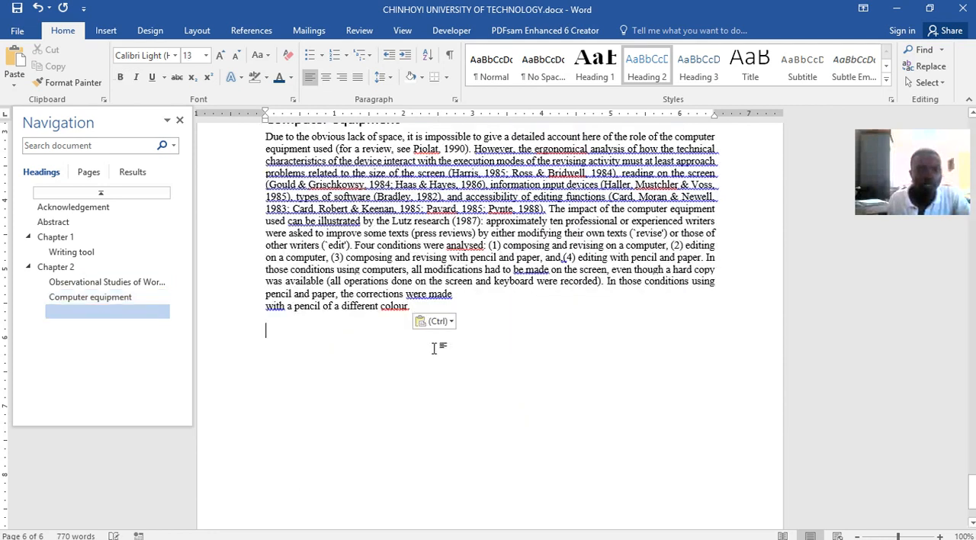
left_click_drag(426, 305, 235, 90)
key("ctrl+a")
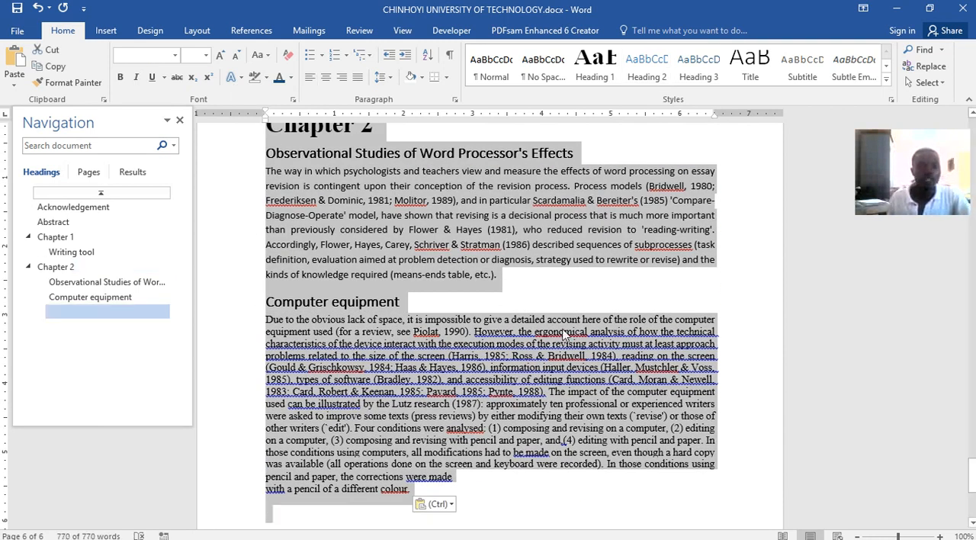
scroll(458, 321, "up", 2)
scroll(458, 324, "up", 1)
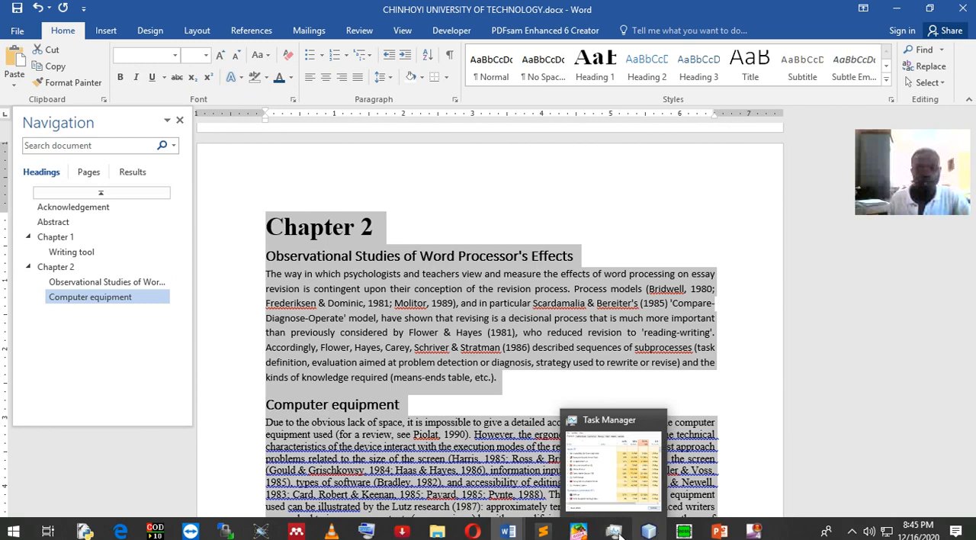
left_click(476, 408)
left_click(437, 333)
left_click(440, 442)
Bring up the On-Screen Keyboard and use it to select the entire document
mouse_move(503, 532)
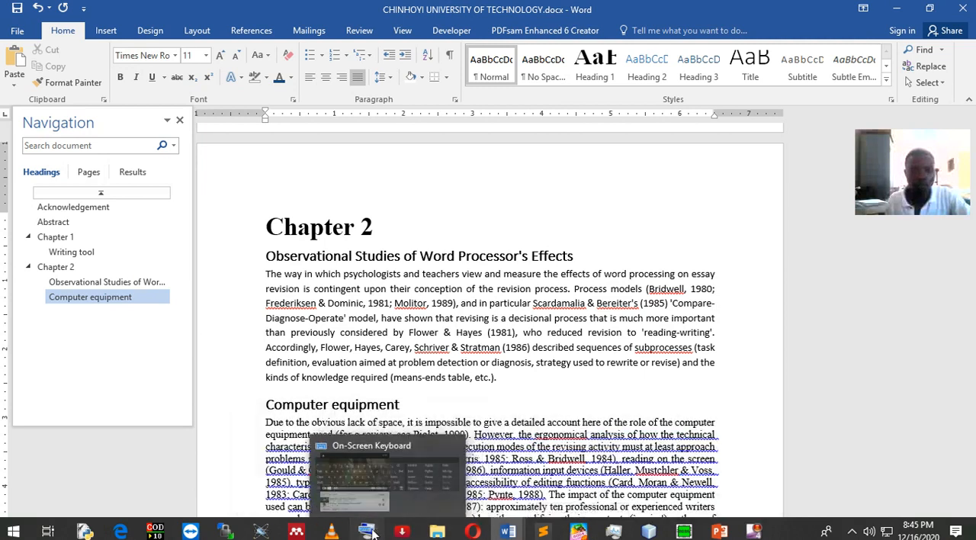
left_click(366, 531)
left_click(551, 217)
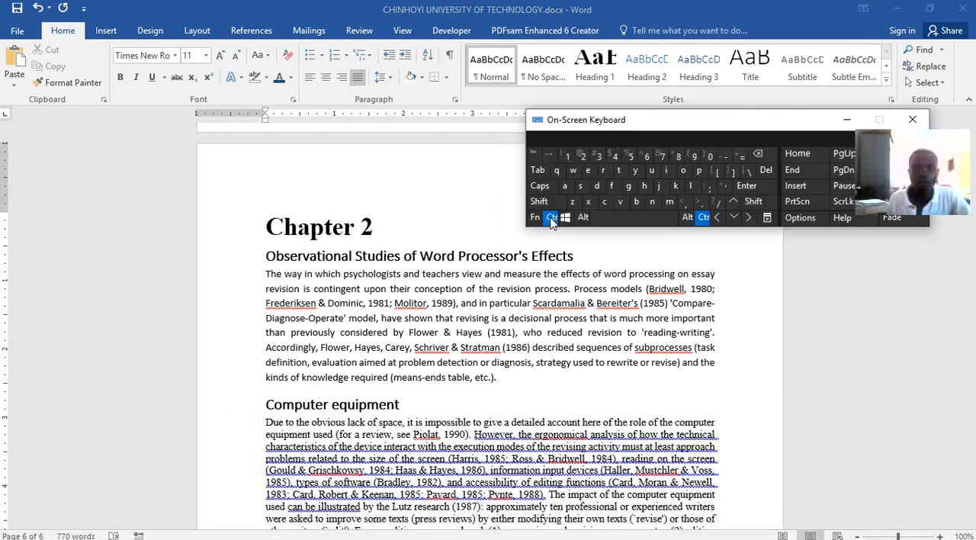
key("ctrl+f")
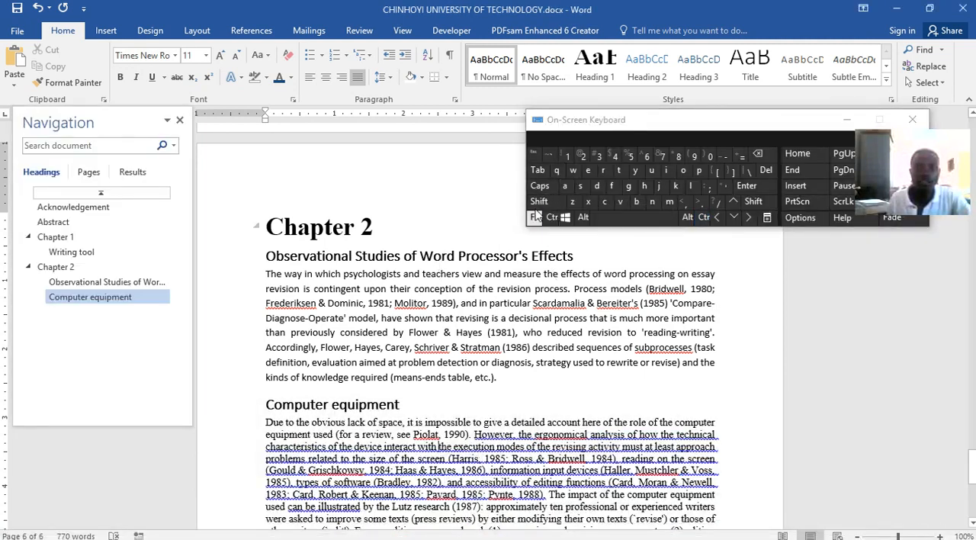
left_click(552, 217)
left_click(564, 186)
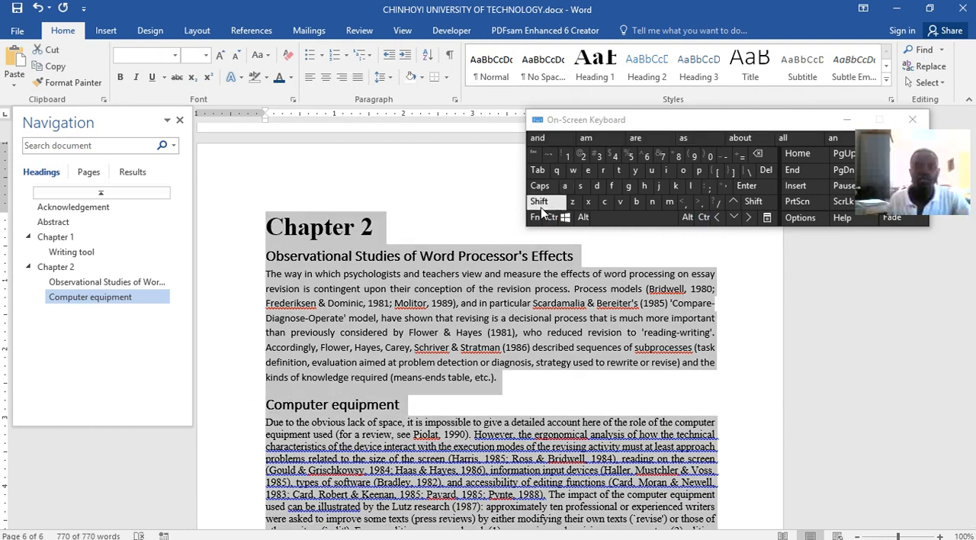
Try a font size of 12 on the whole selected document and undo that size change
left_click(205, 55)
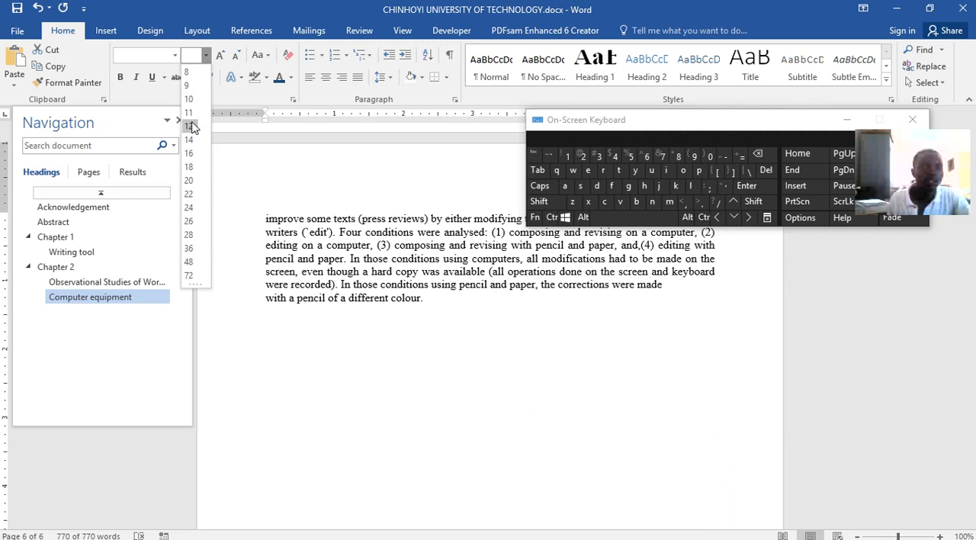
left_click(190, 126)
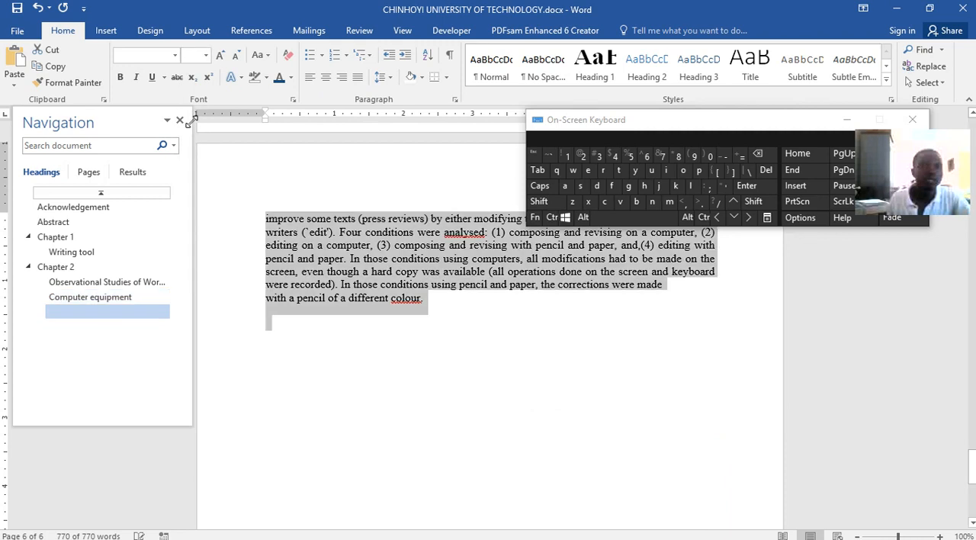
left_click(175, 54)
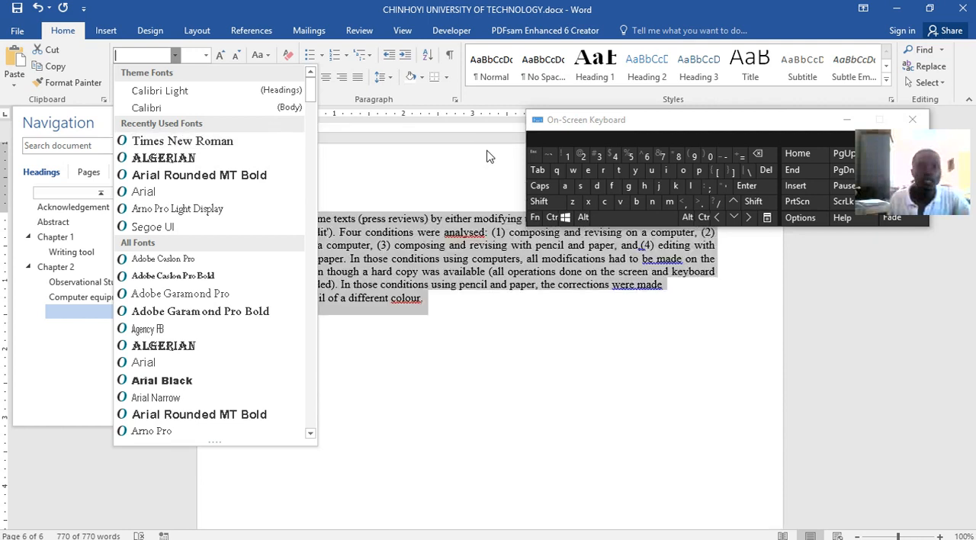
left_click(491, 162)
left_click(551, 218)
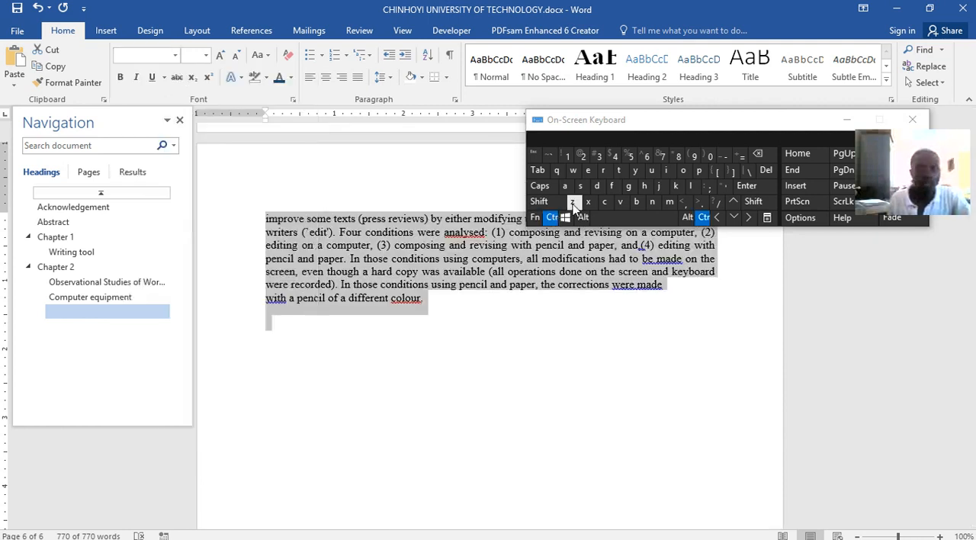
left_click(572, 202)
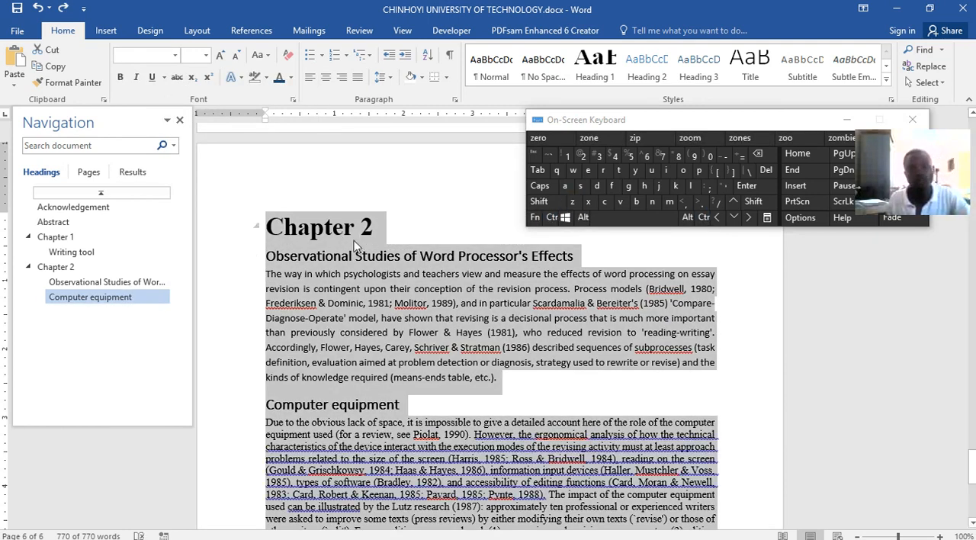
Change the font of the entire selected document to Times New Roman and clear the selection
left_click(175, 55)
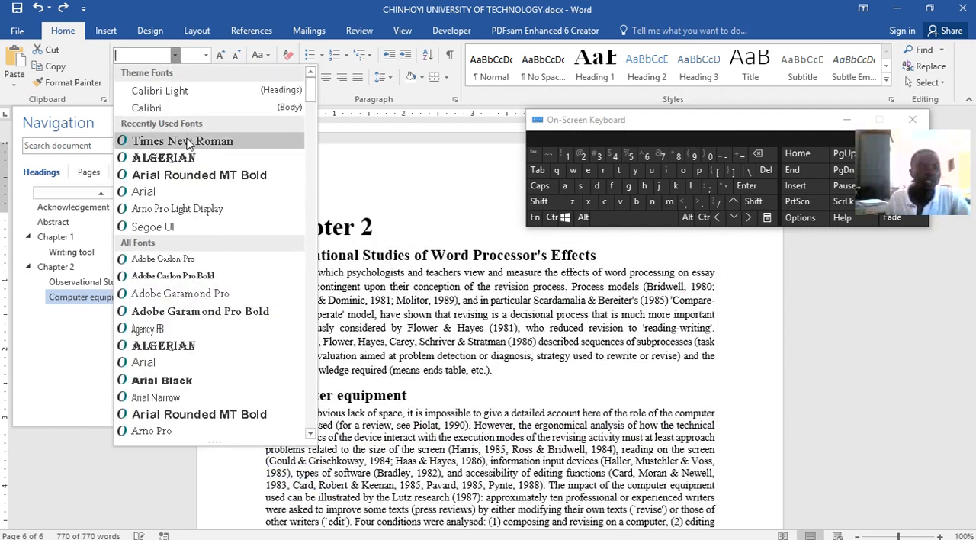
left_click(187, 141)
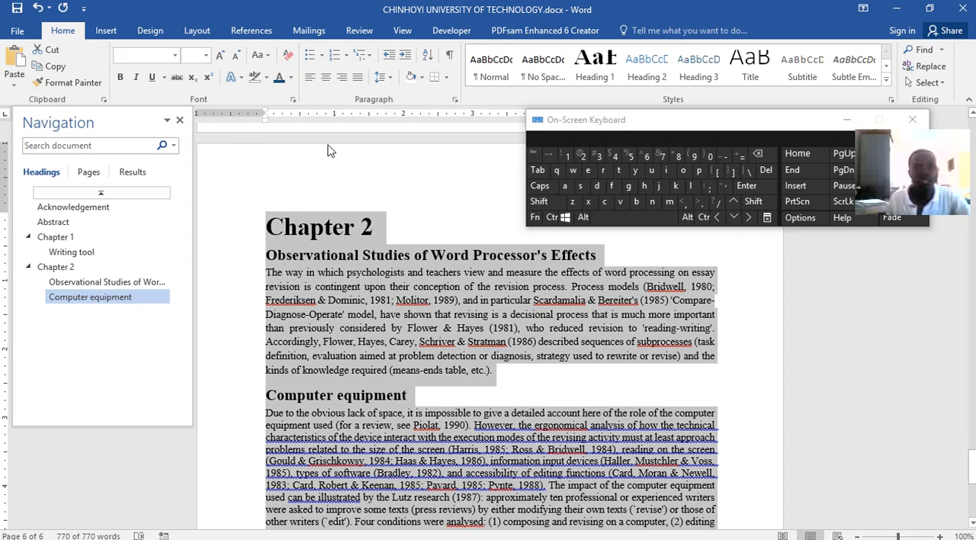
left_click(622, 395)
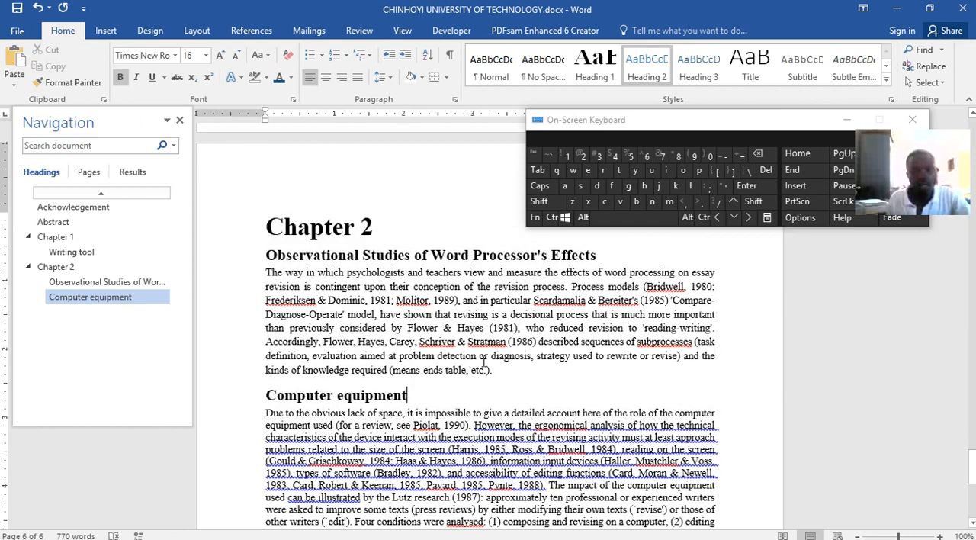
Set the body text under both Chapter 2 subheadings to font size 12, leaving the headings out of the selection
left_click_drag(497, 369, 282, 272)
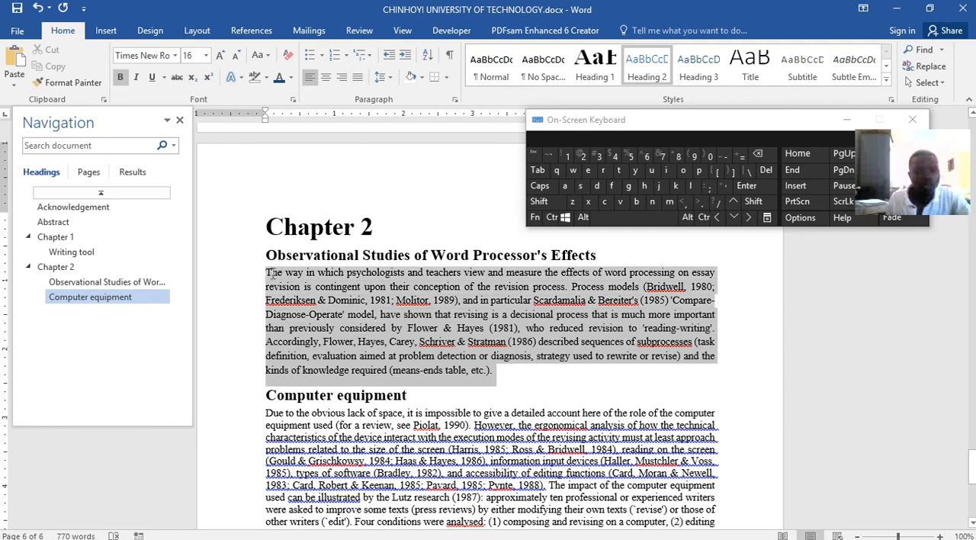
key("ctrl")
left_click(552, 219)
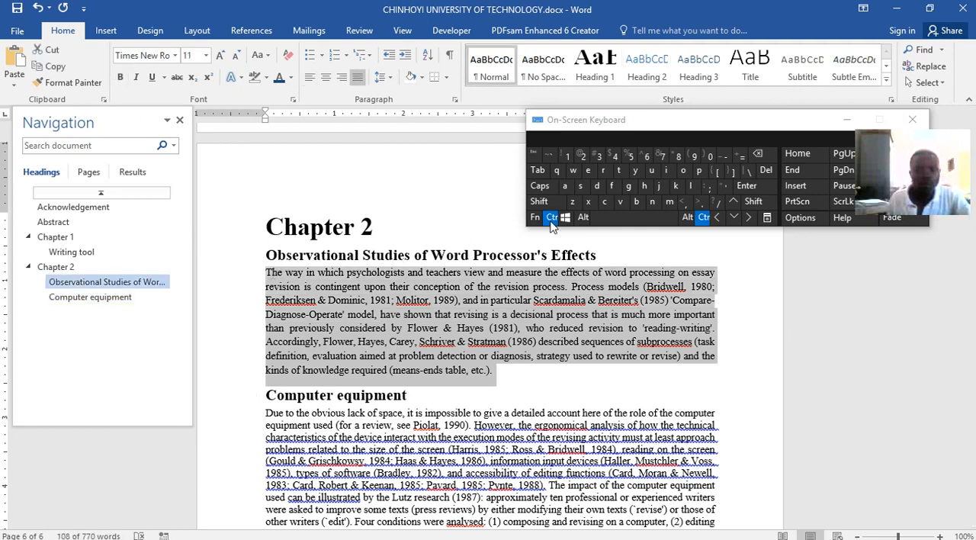
left_click_drag(267, 412, 431, 444)
scroll(495, 351, "up", 4)
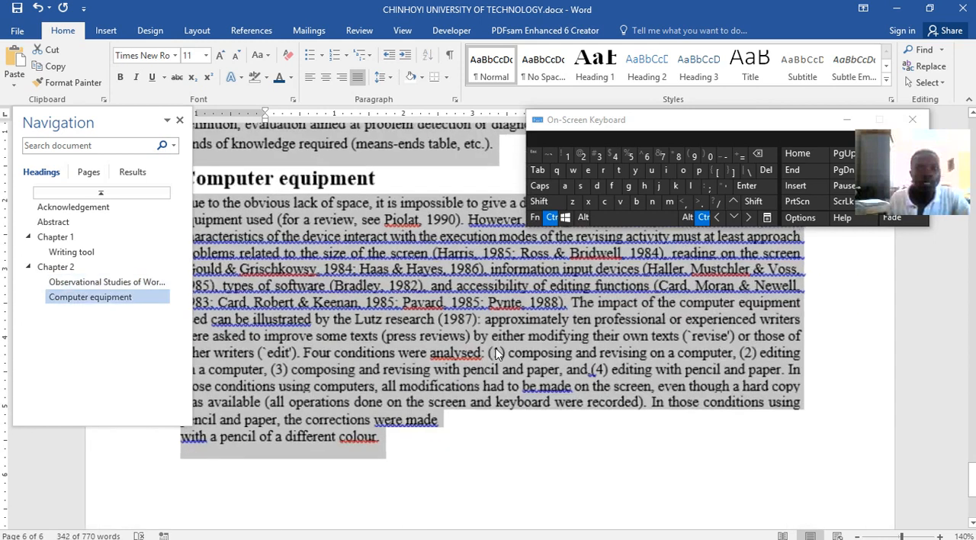
scroll(496, 351, "down", 4)
scroll(496, 351, "down", 8)
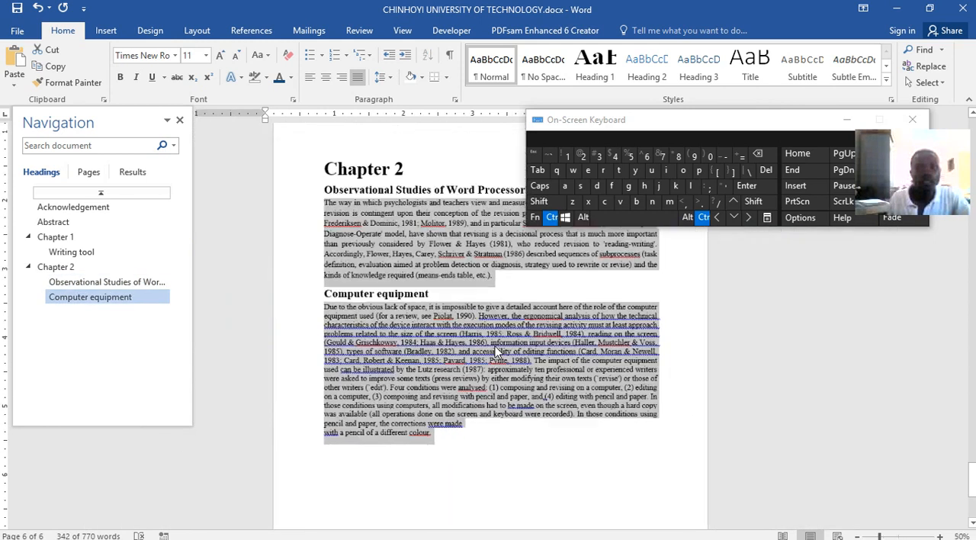
scroll(495, 347, "up", 5)
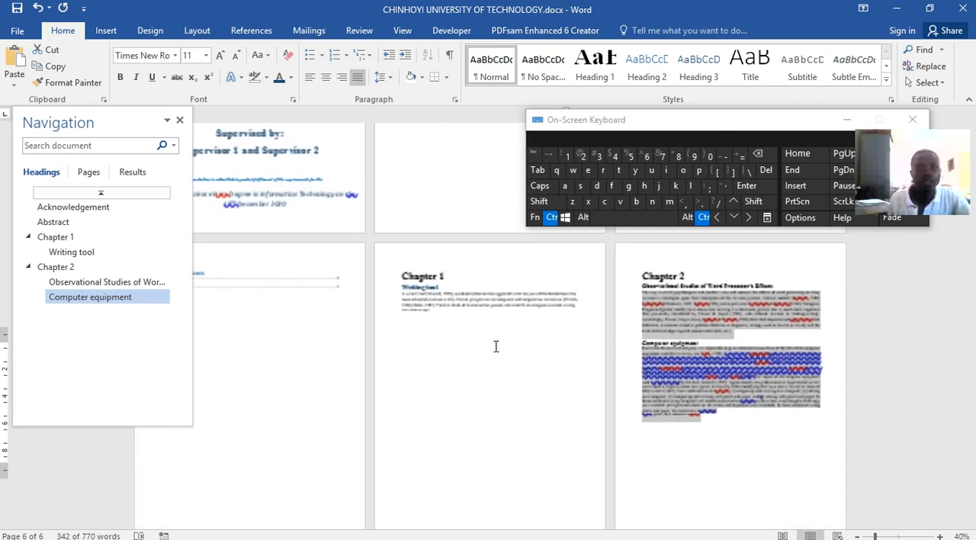
scroll(491, 352, "up", 1)
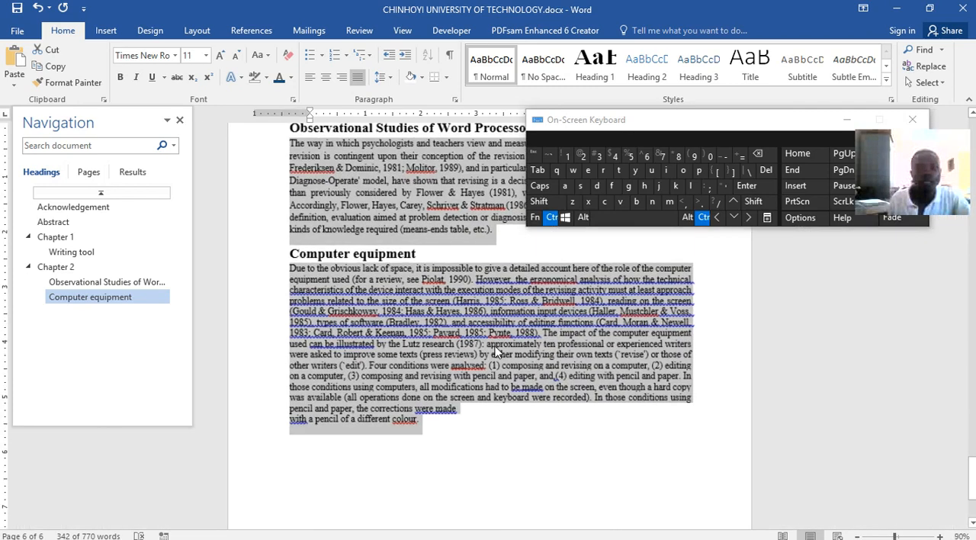
left_click(205, 55)
left_click(191, 127)
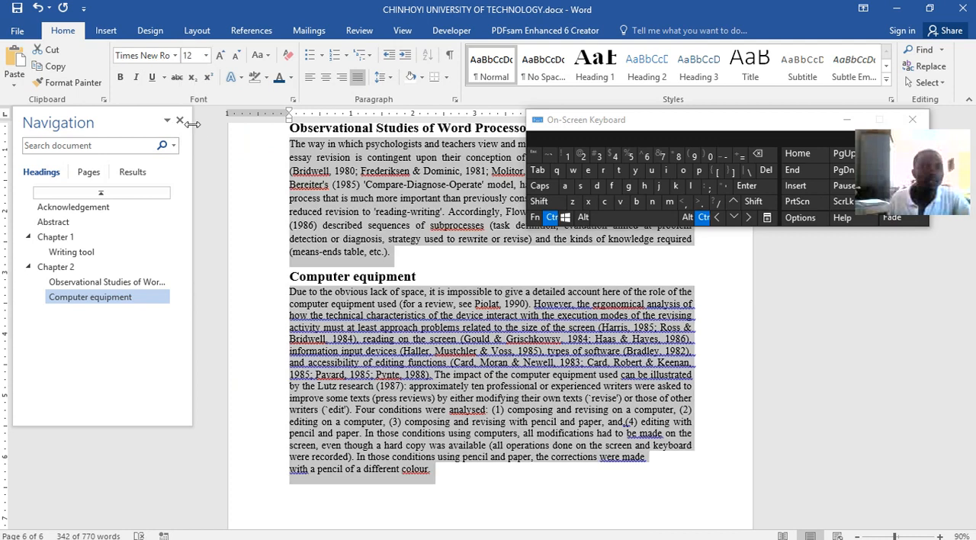
Apply 1.15 line spacing to the selected Chapter 2 body text and clear the selection
left_click(388, 79)
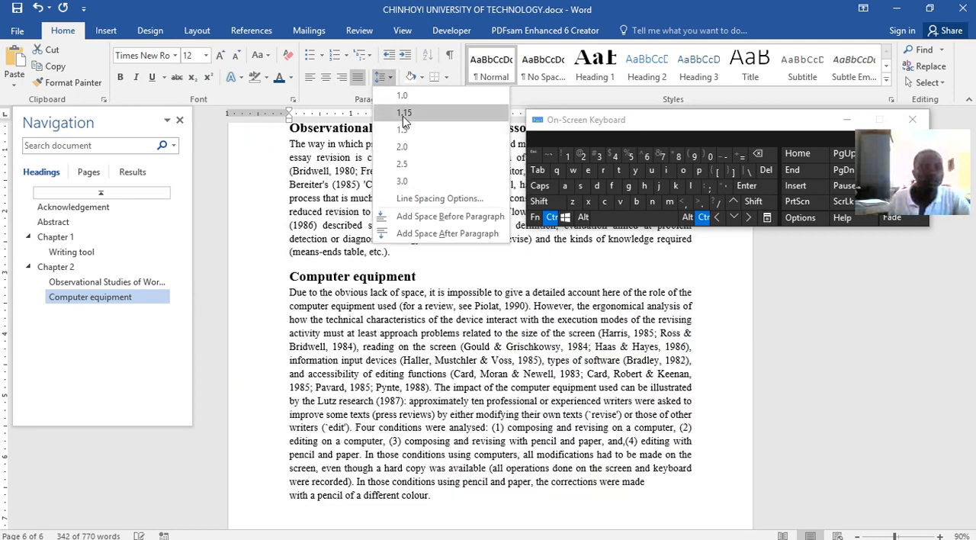
left_click(402, 115)
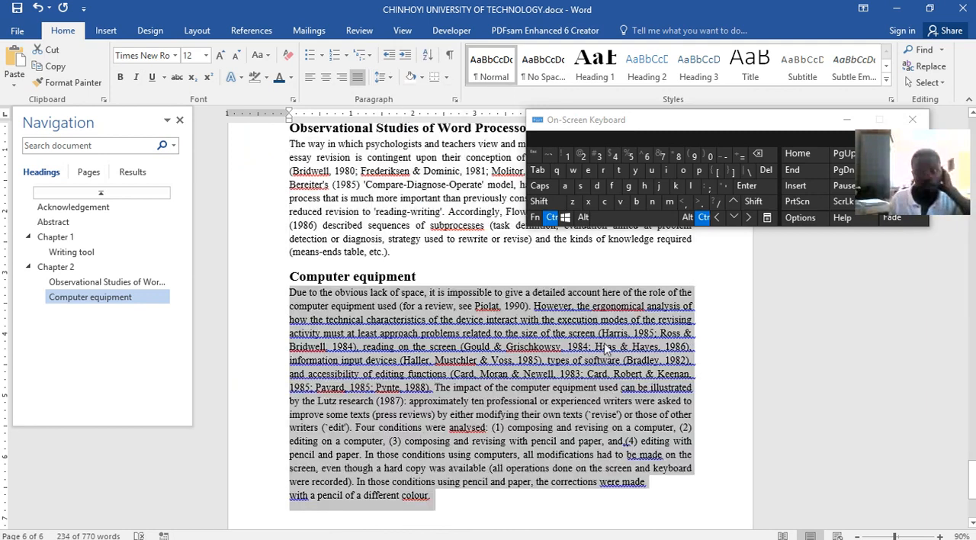
left_click(657, 391)
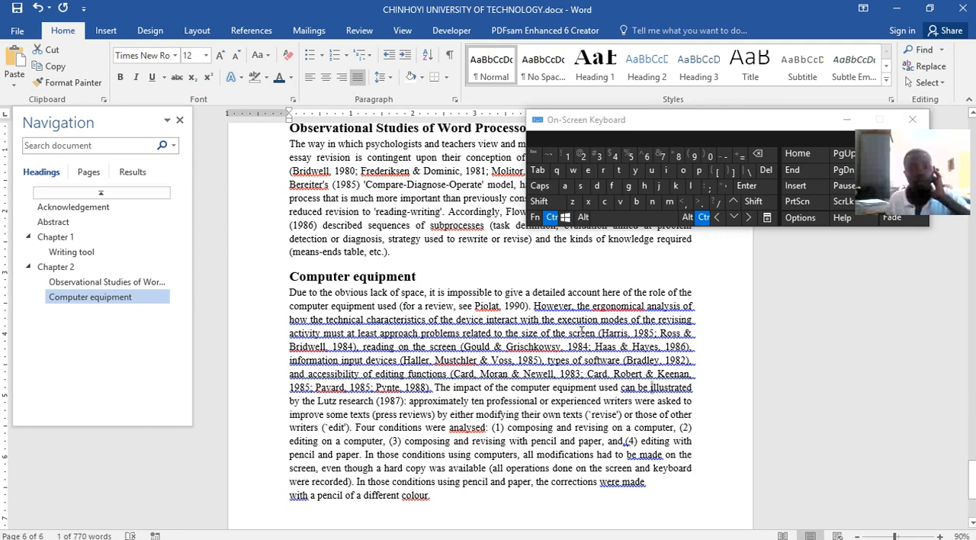
Switch to Word lecture.docx, release the held Ctrl key on the On-Screen Keyboard, and examine the Chapter 3 table and flowchart
scroll(582, 330, "up", 1)
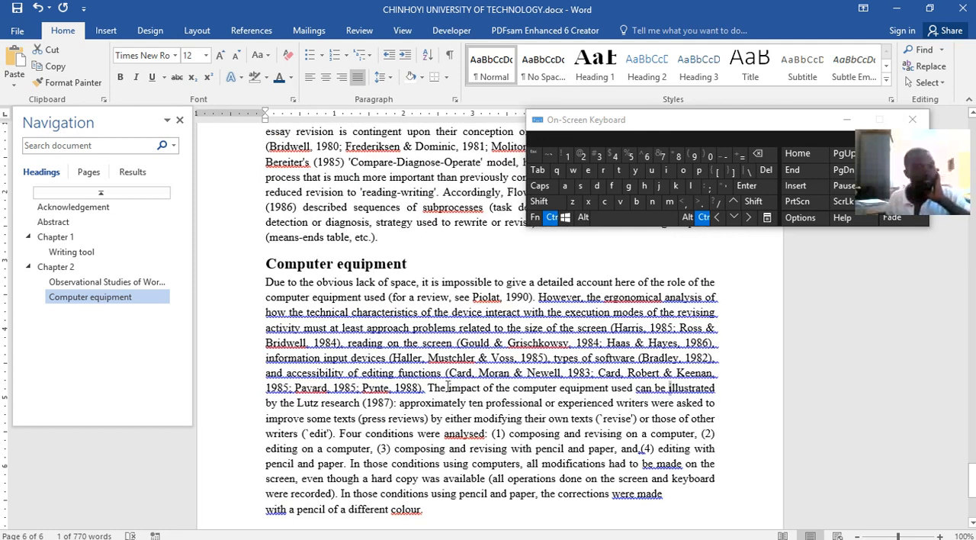
left_click(508, 532, "ctrl")
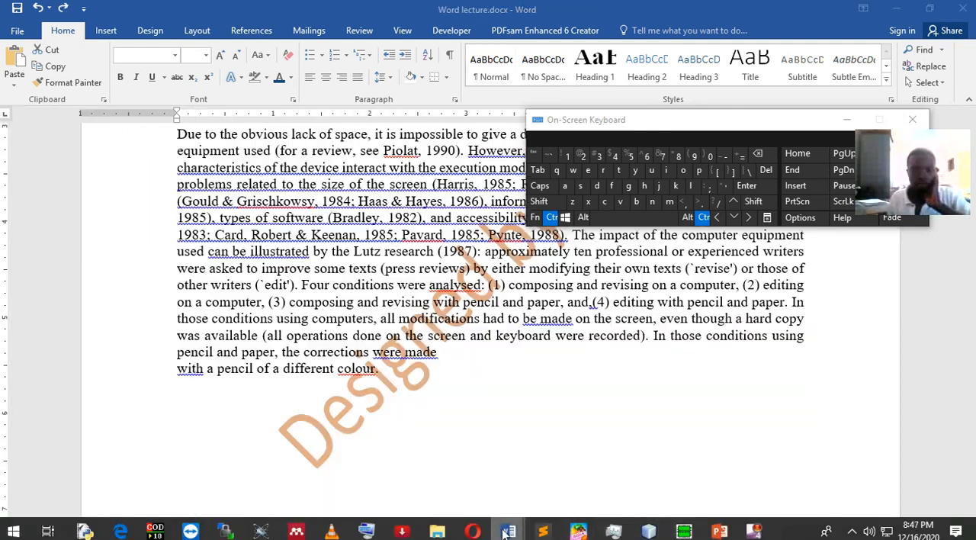
scroll(499, 419, "down", 4)
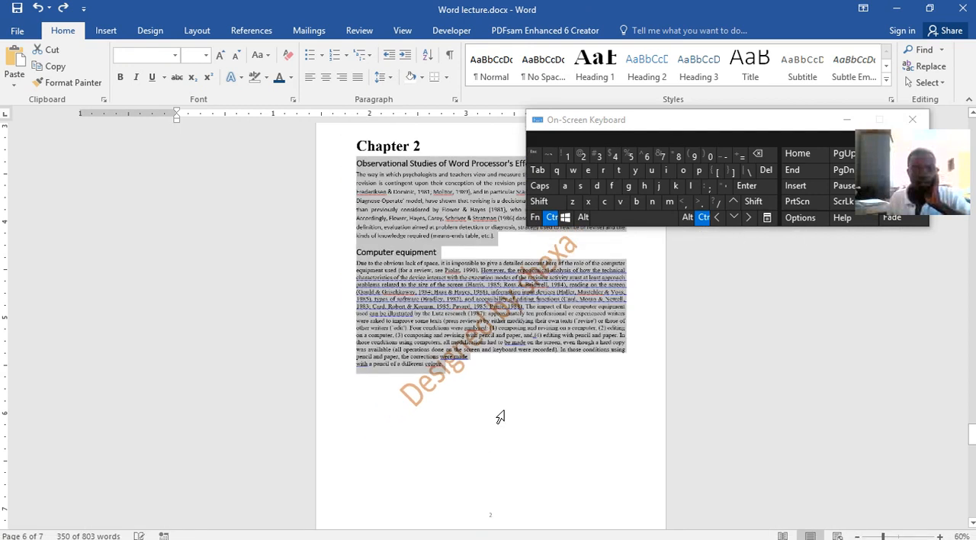
scroll(500, 416, "up", 4)
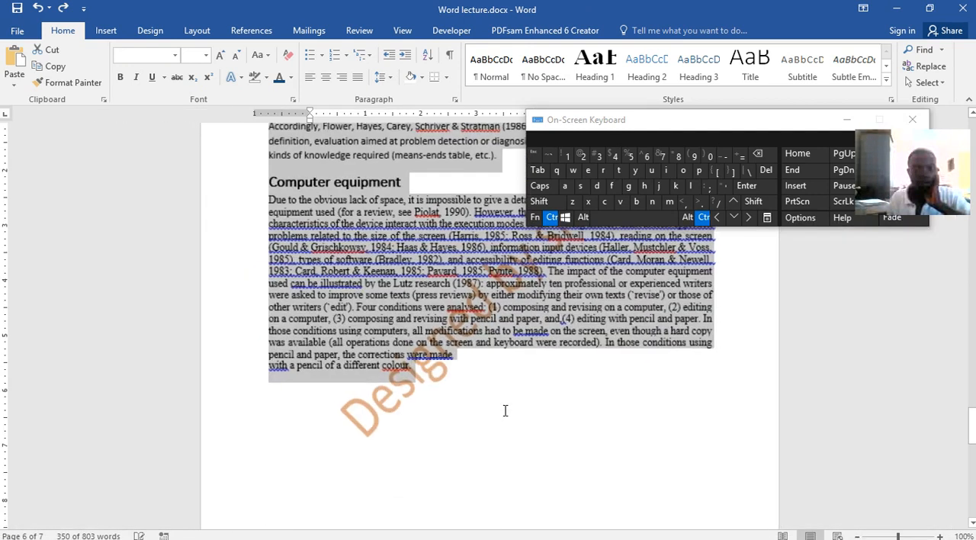
left_click(550, 217)
scroll(602, 366, "down", 10)
scroll(602, 364, "up", 3)
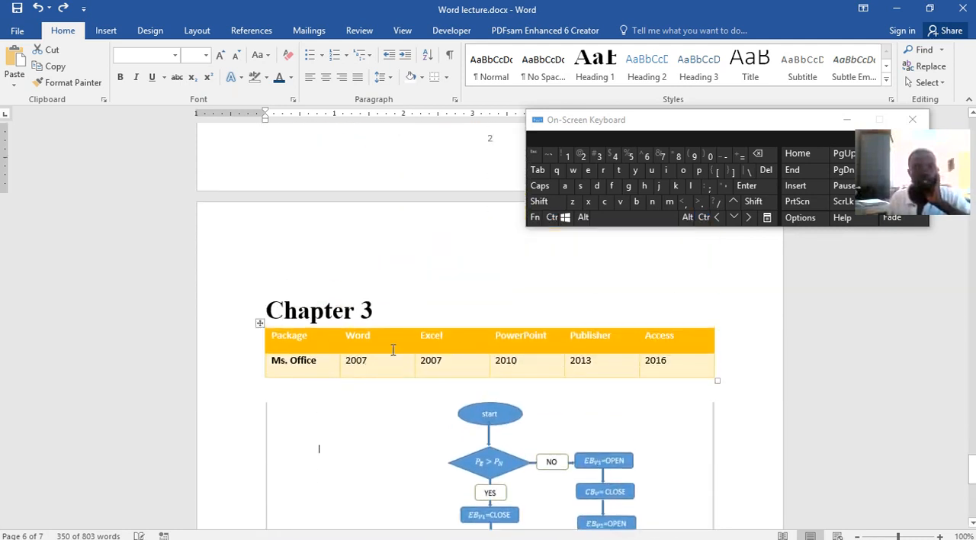
left_click(392, 349)
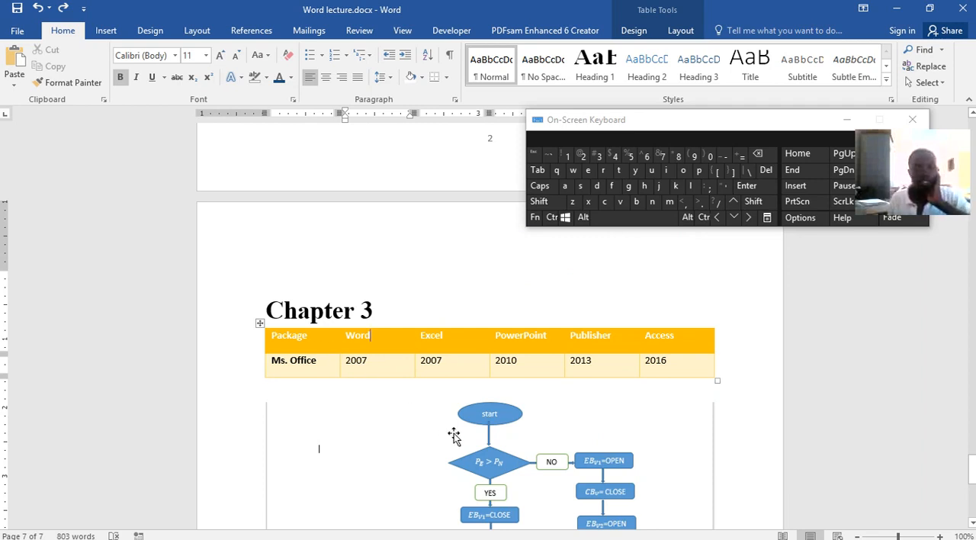
left_click(504, 429)
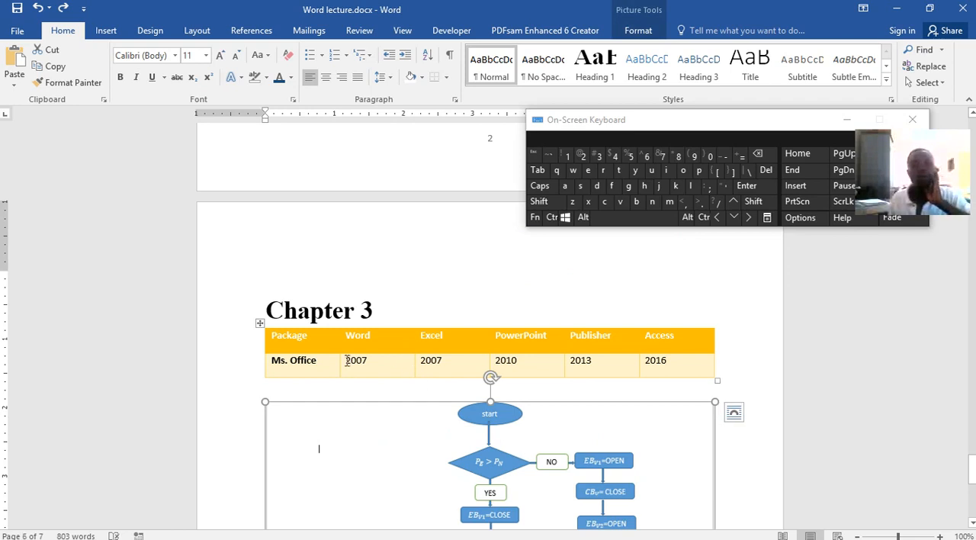
Return to CHINHOYI UNIVERSITY OF TECHNOLOGY.docx and insert a page break after the end of the Computer equipment text
mouse_move(686, 535)
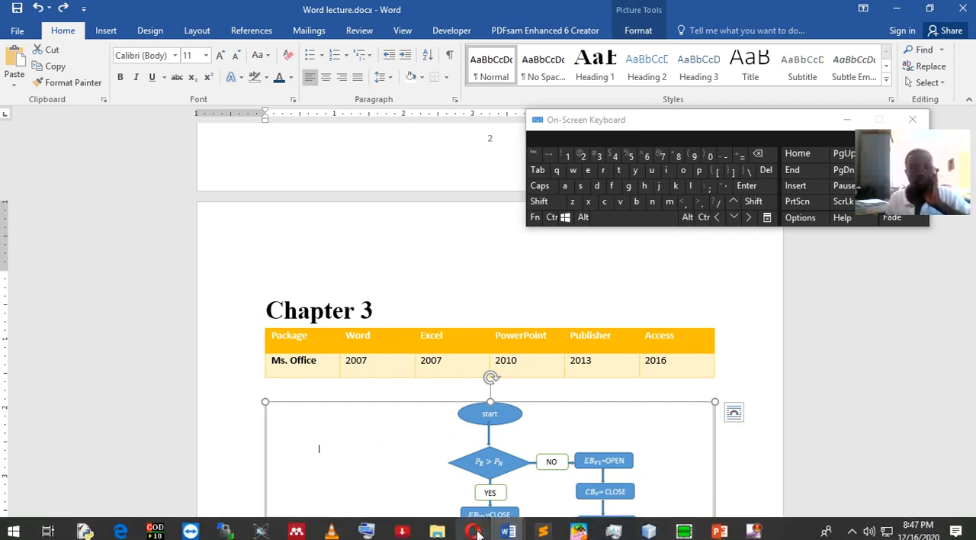
mouse_move(506, 532)
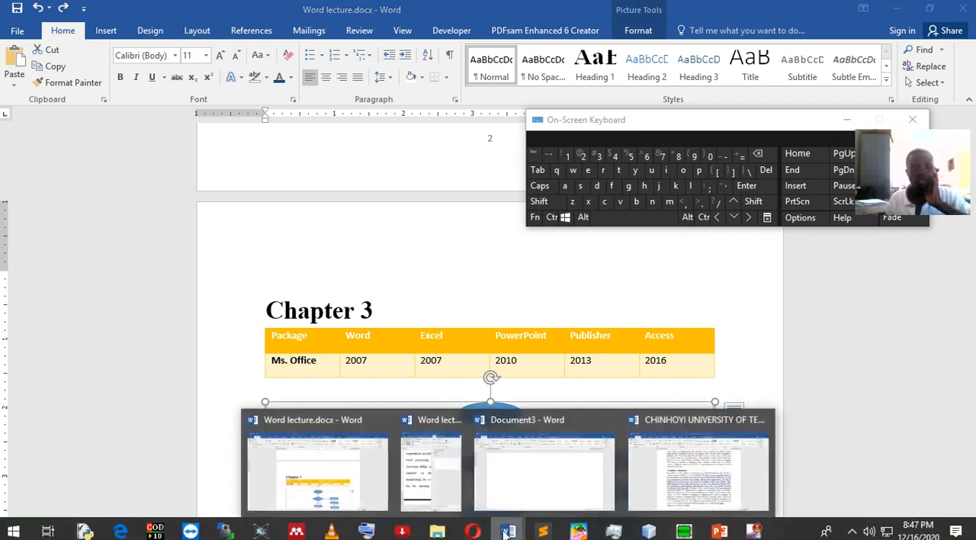
left_click(697, 473)
scroll(412, 304, "down", 5)
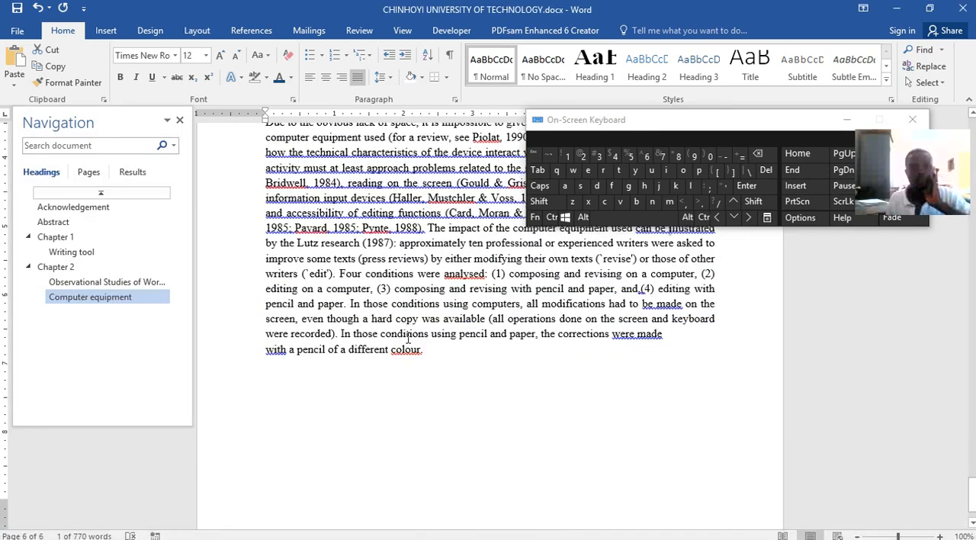
left_click(413, 303)
left_click(458, 307)
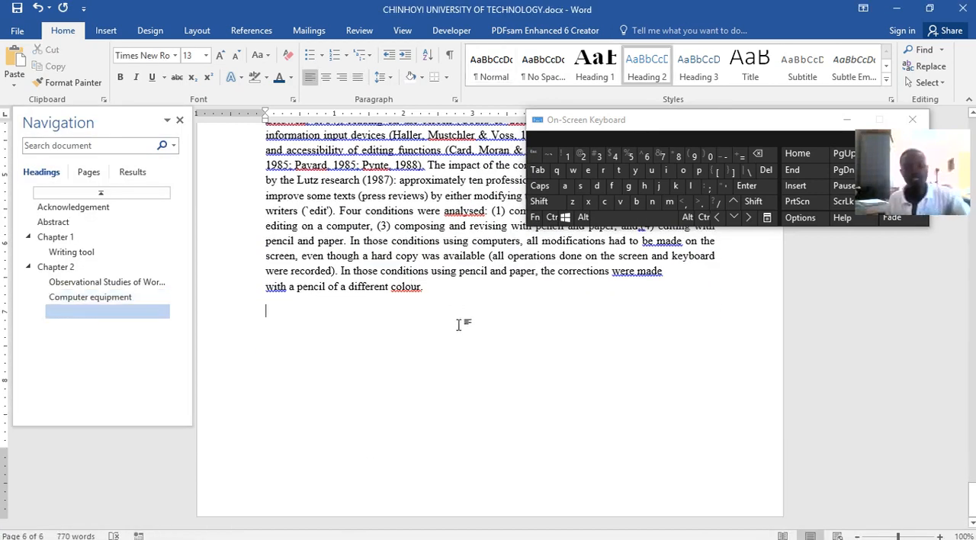
key("Return")
key("ctrl+Return")
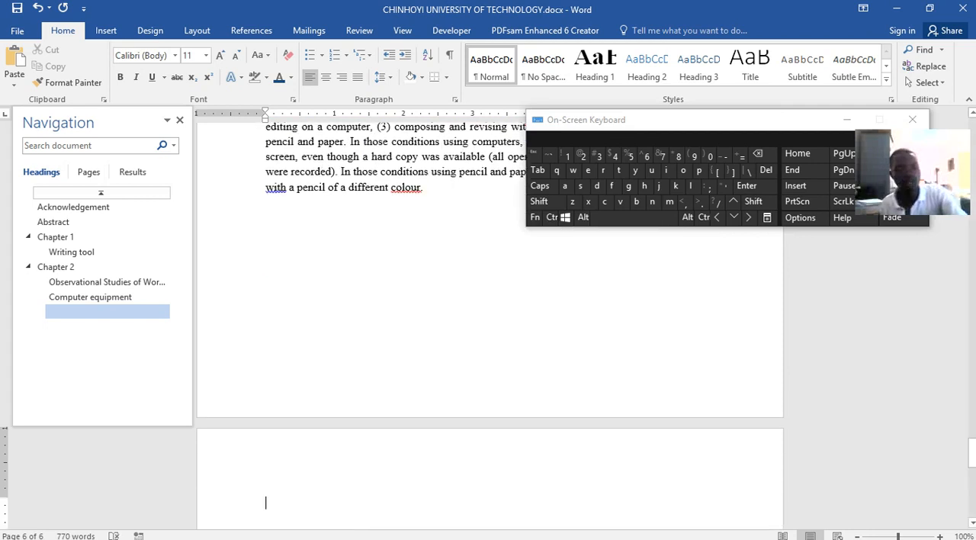
key("BackSpace")
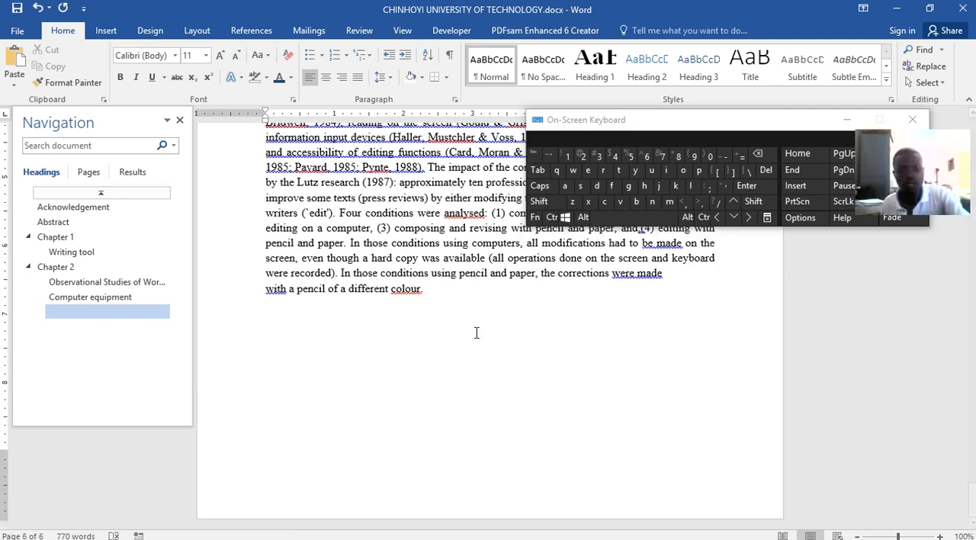
key("ctrl+Return")
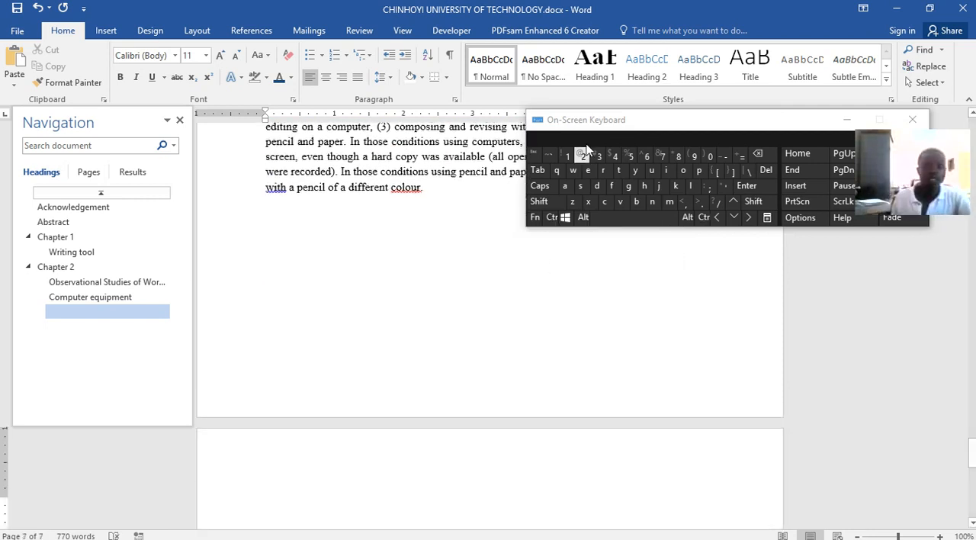
Add the title "Chapter 3" in the Heading 1 style on the new page
left_click(595, 68)
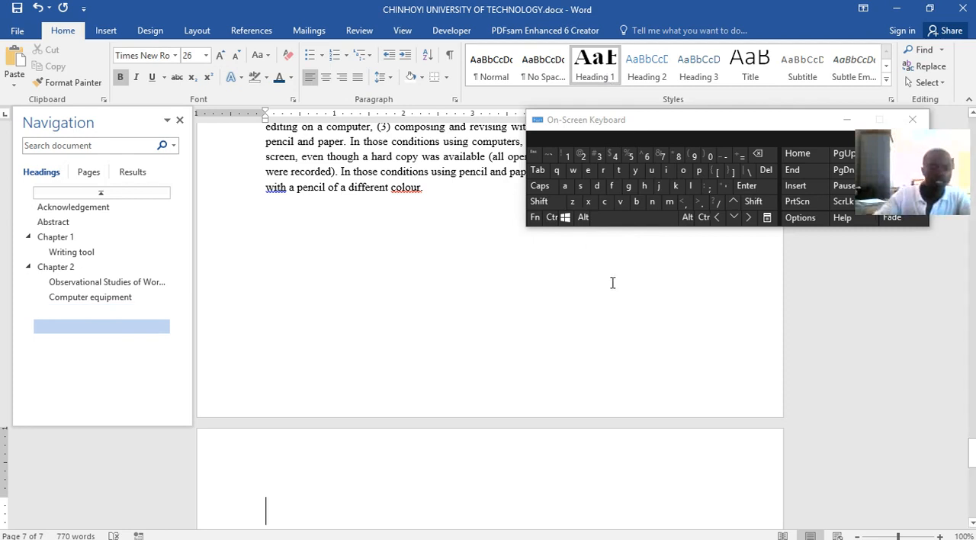
key("shift")
type("Chap")
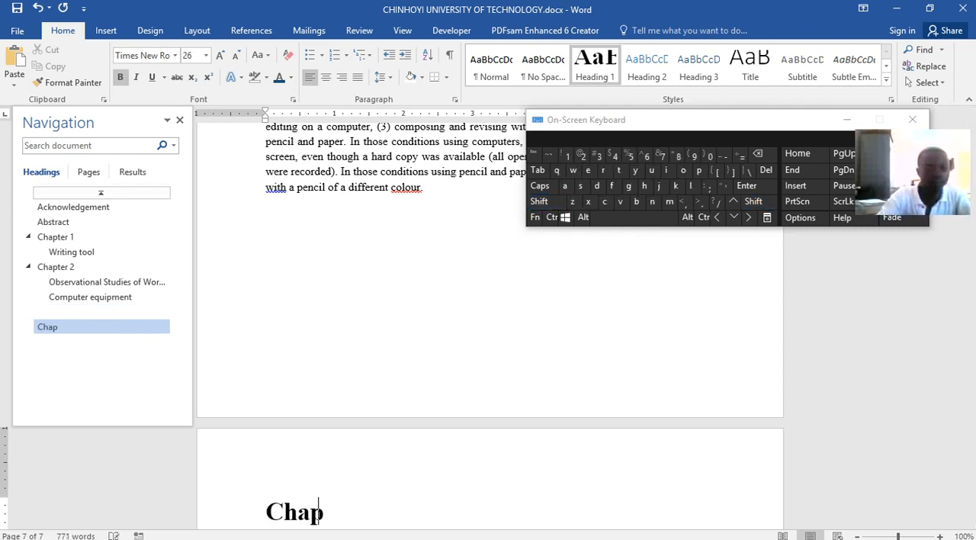
type("ter 3")
Remove the empty Heading 2 line after the Computer equipment text at the end of Chapter 2
left_click(122, 314)
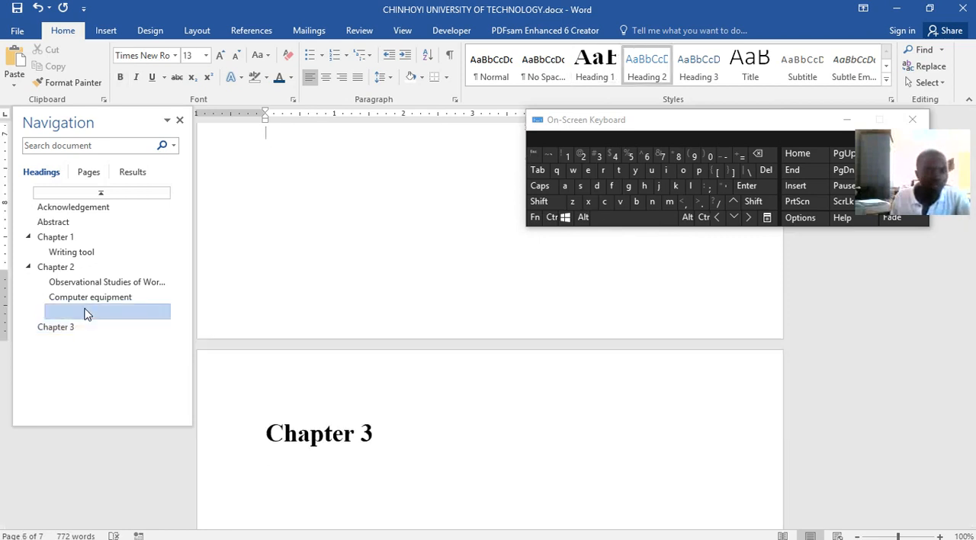
scroll(338, 353, "up", 2)
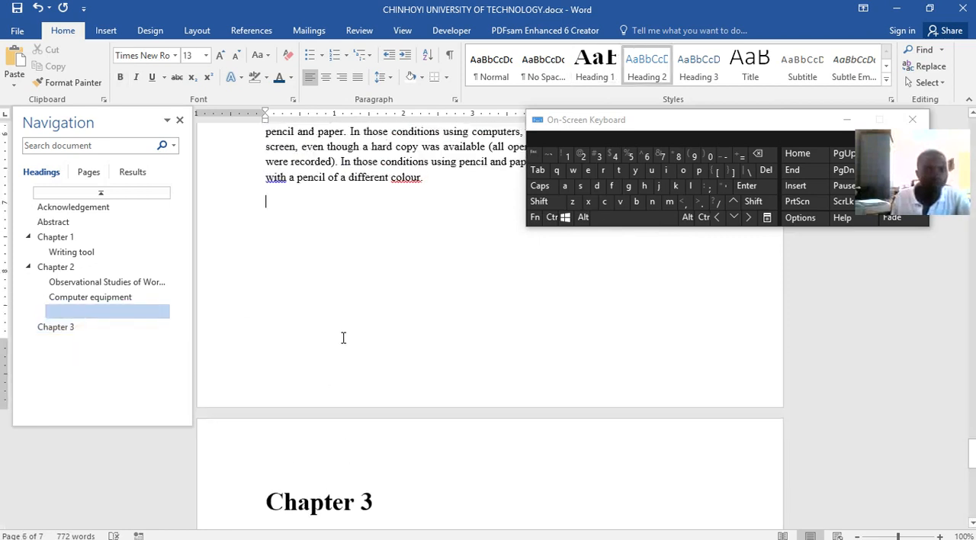
key("BackSpace")
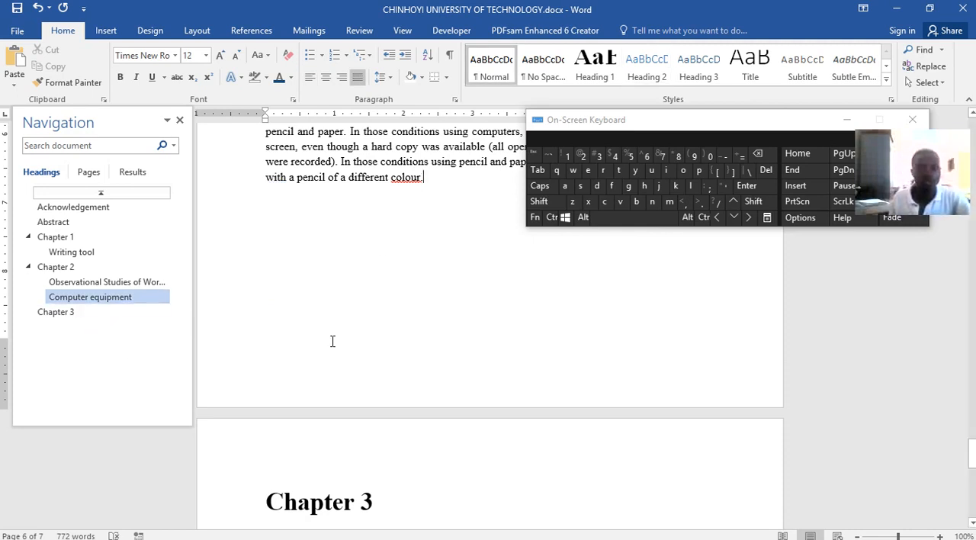
Insert a table with five columns and two rows on a new line below the Chapter 3 heading
left_click(385, 496)
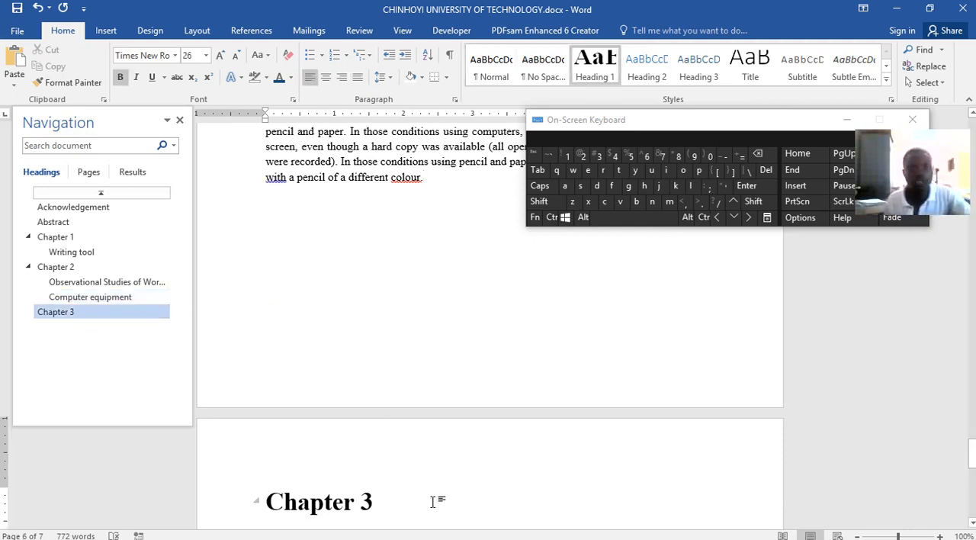
key("Return")
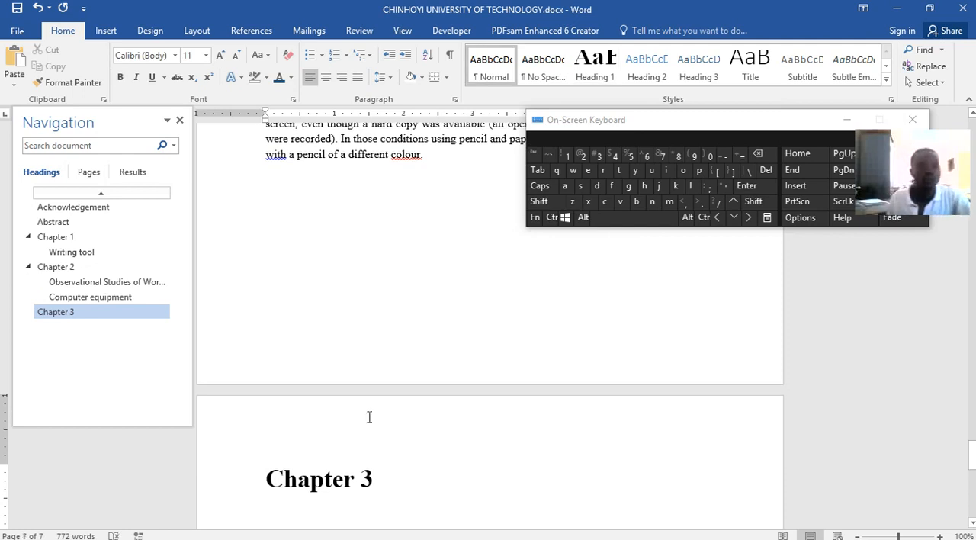
left_click(106, 29)
left_click(91, 76)
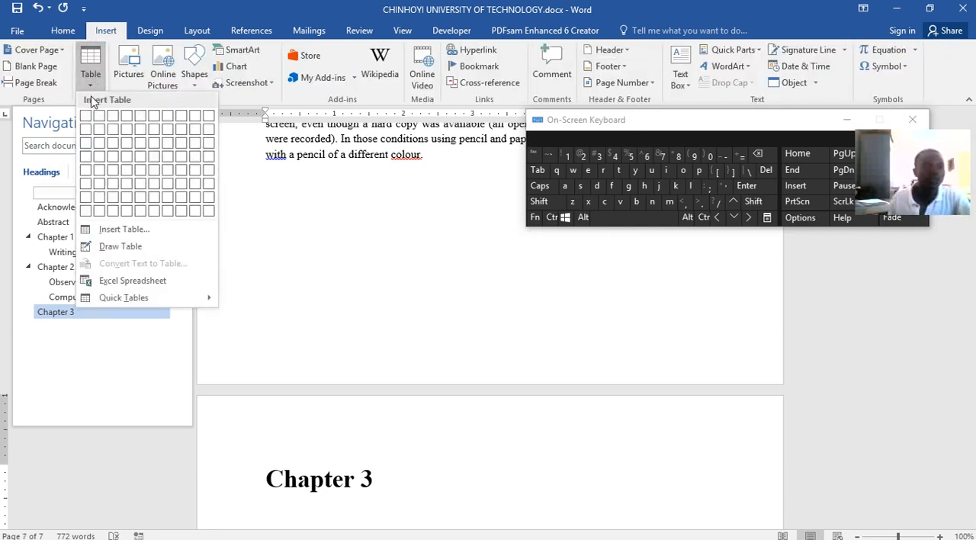
left_click(144, 134)
Apply the gold grid table style with a solid header row and light banded rows to the Chapter 3 table
scroll(569, 386, "down", 2)
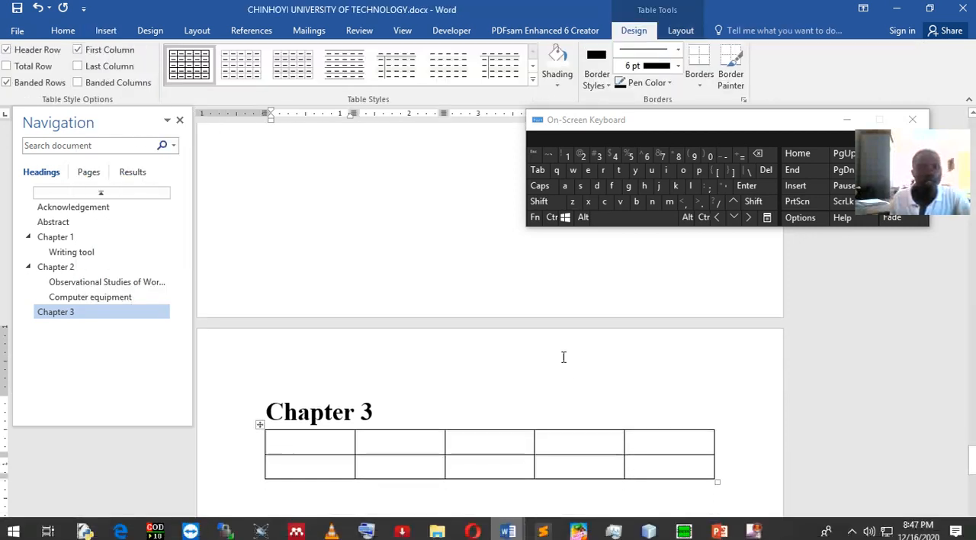
left_click(532, 81)
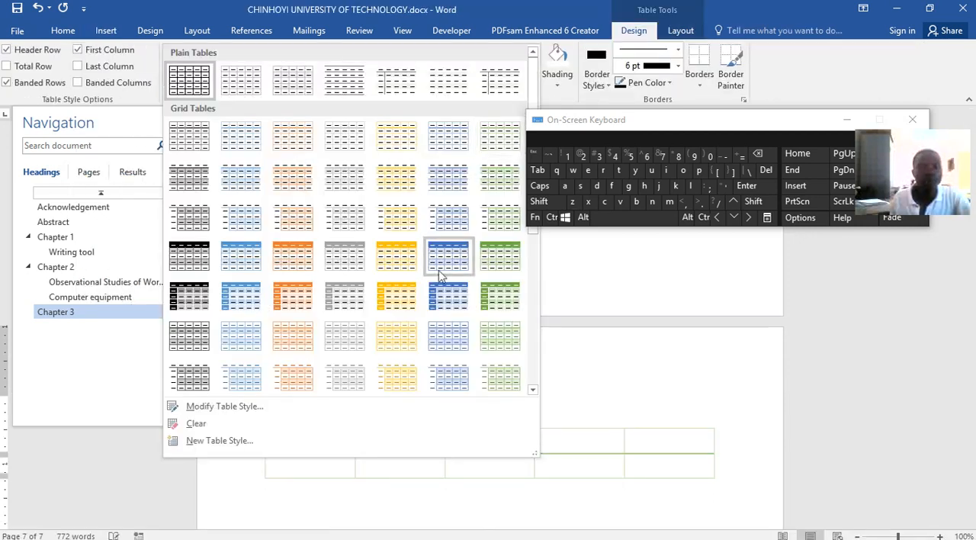
left_click(389, 257)
scroll(375, 409, "down", 1)
Fill the first four header cells of the Chapter 3 table with "Weer", "Weerr", "Ert" and "rt"
type("ween")
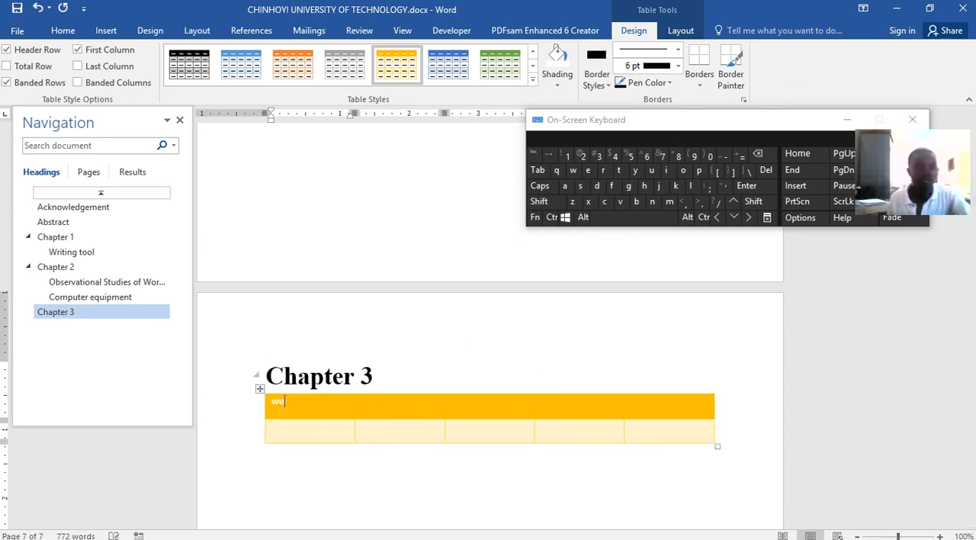
left_click(390, 410)
type("weerr")
key("Tab")
type("ert")
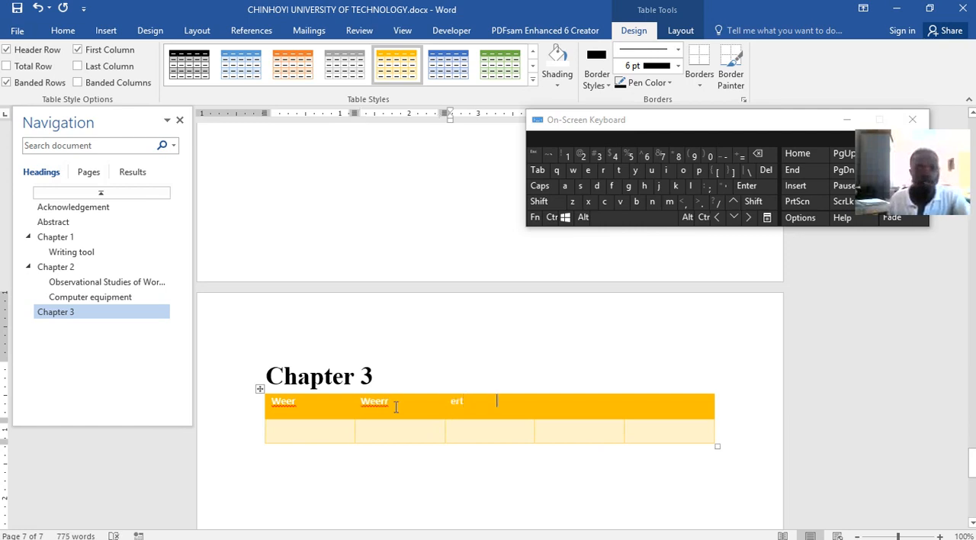
key("Tab")
type("rt")
Fill the table's second row with "efrgr", "gtgrrg", "grgrgg", "rrgrg" and "rgr", and the last header cell with "rgrg"
left_click(338, 442)
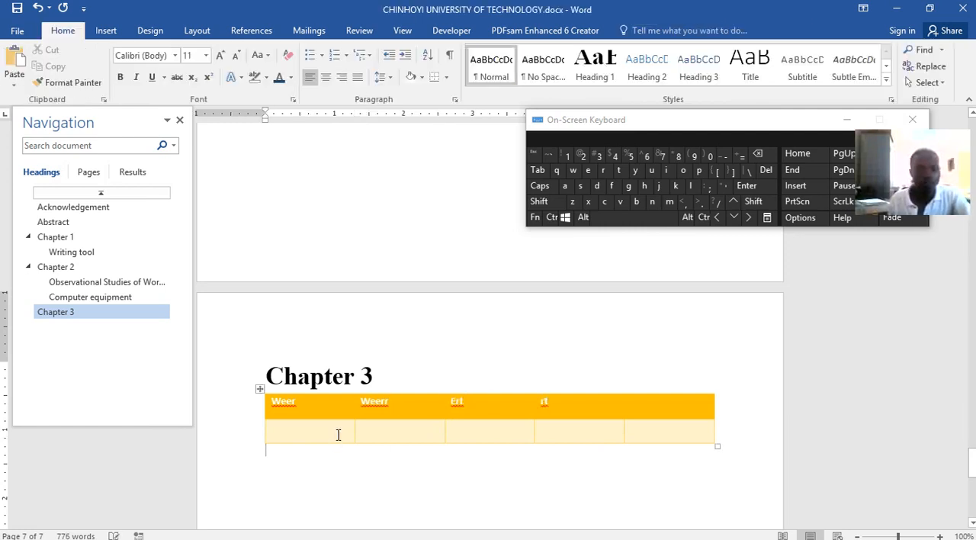
type("efrgr")
left_click(372, 432)
type("gtgrrg")
left_click(498, 428)
type("grgrgg")
left_click(593, 438)
type("rrgrg")
left_click(631, 427)
type("rgr")
left_click(664, 407)
type("rgrg")
scroll(501, 447, "down", 3)
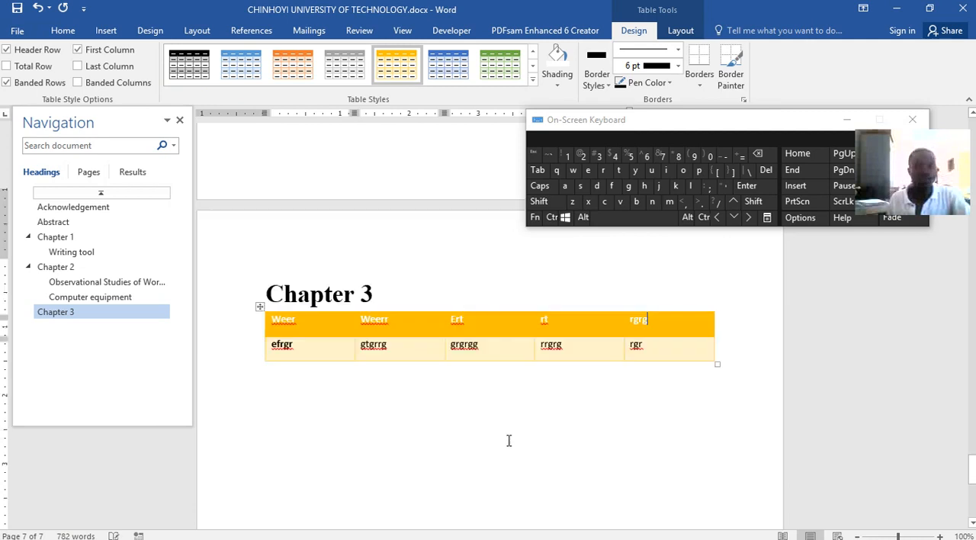
Insert the picture cal.png from the Images folder below the Chapter 3 table and save the document
left_click(737, 347)
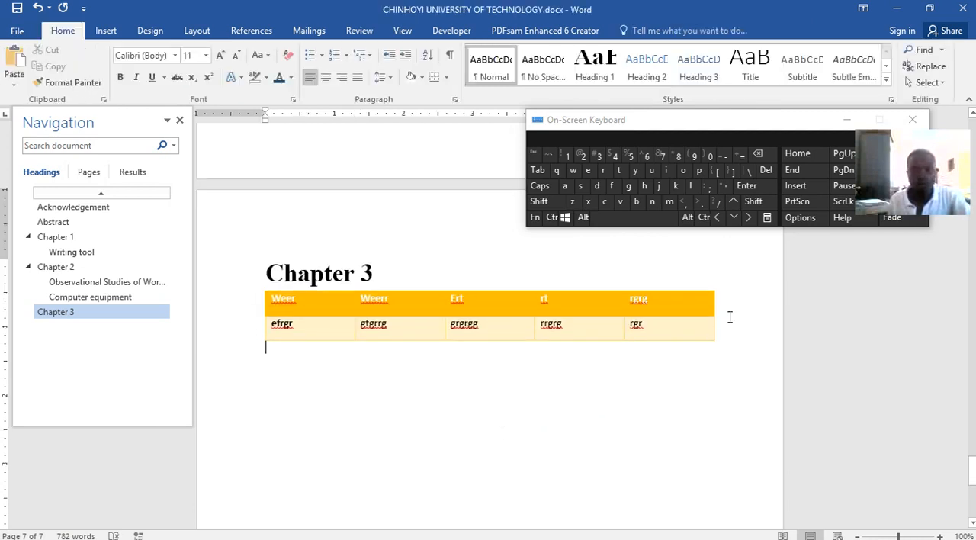
left_click(106, 30)
left_click(128, 67)
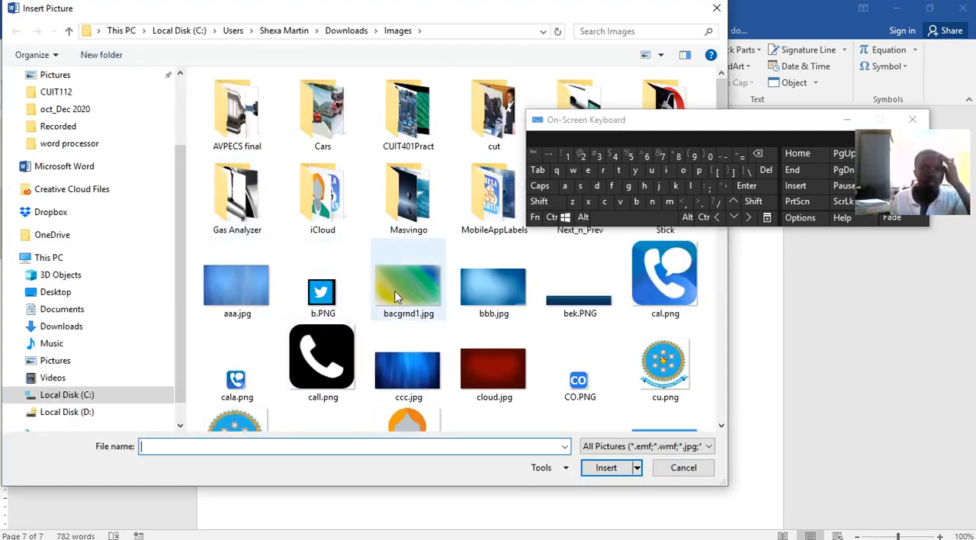
left_click(666, 369)
left_click(664, 279)
left_click(607, 469)
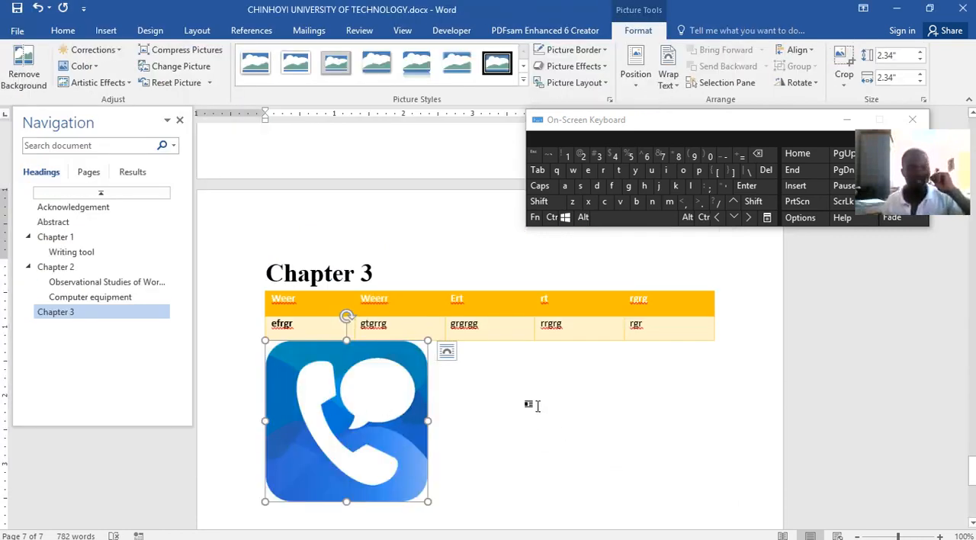
scroll(542, 412, "up", 2)
left_click(16, 8)
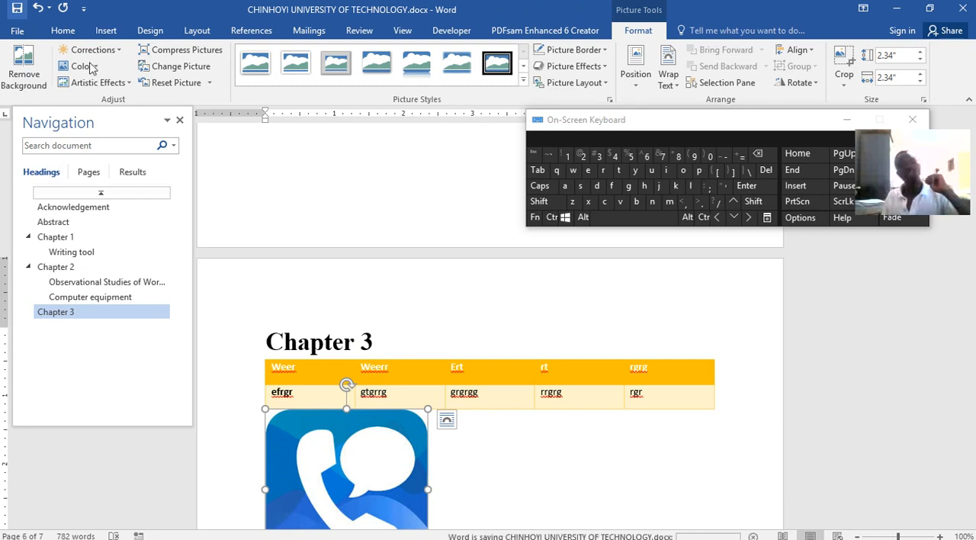
Minimize the On-Screen Keyboard to clear the view of the document
scroll(554, 458, "up", 9)
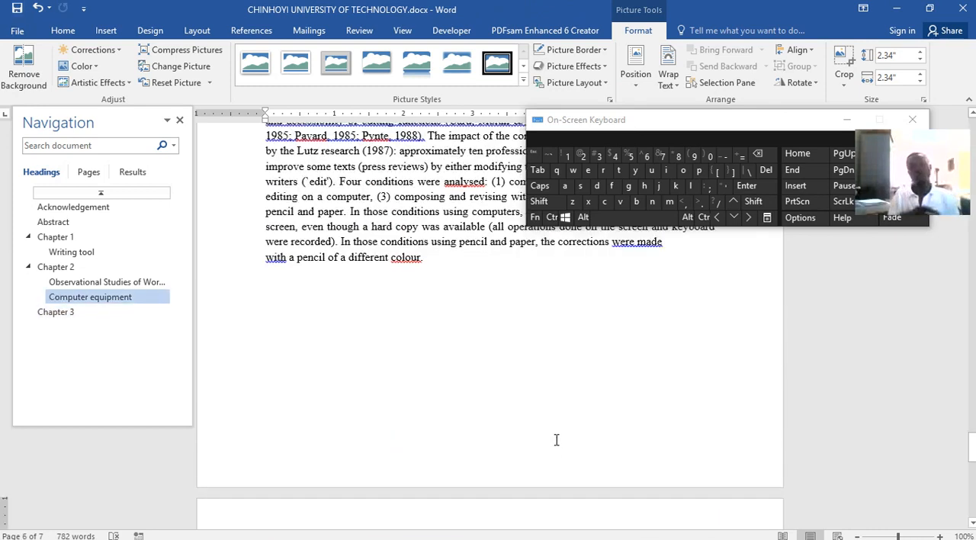
scroll(556, 440, "up", 7)
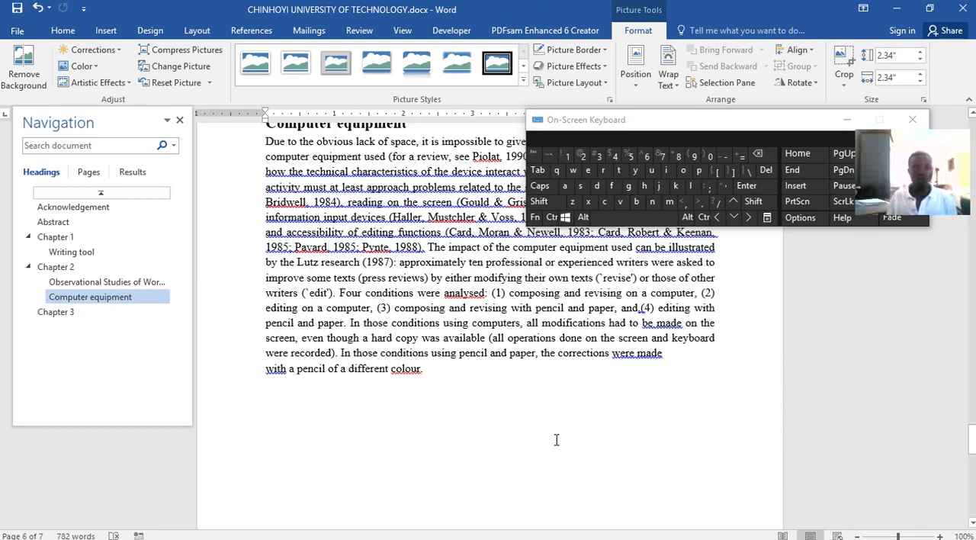
left_click(116, 33)
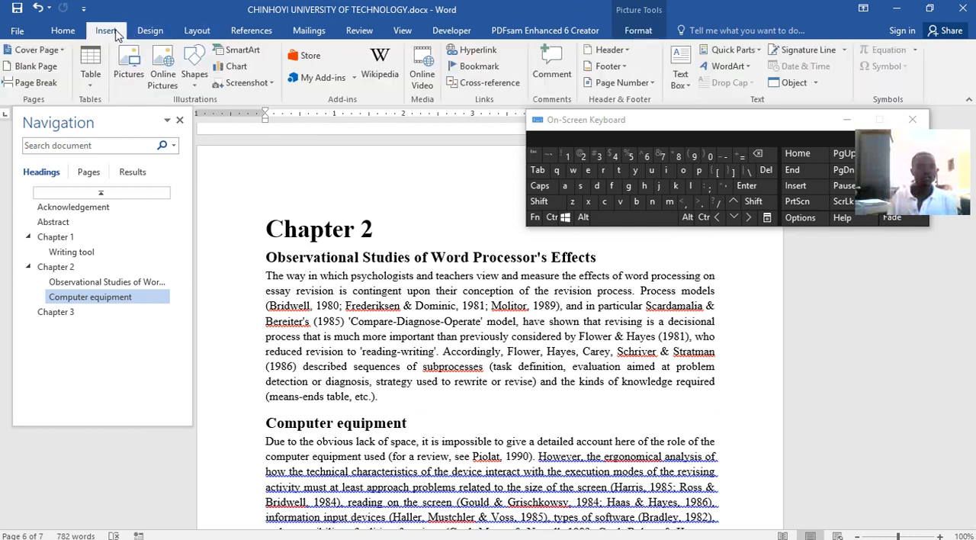
left_click(852, 122)
left_click(852, 122)
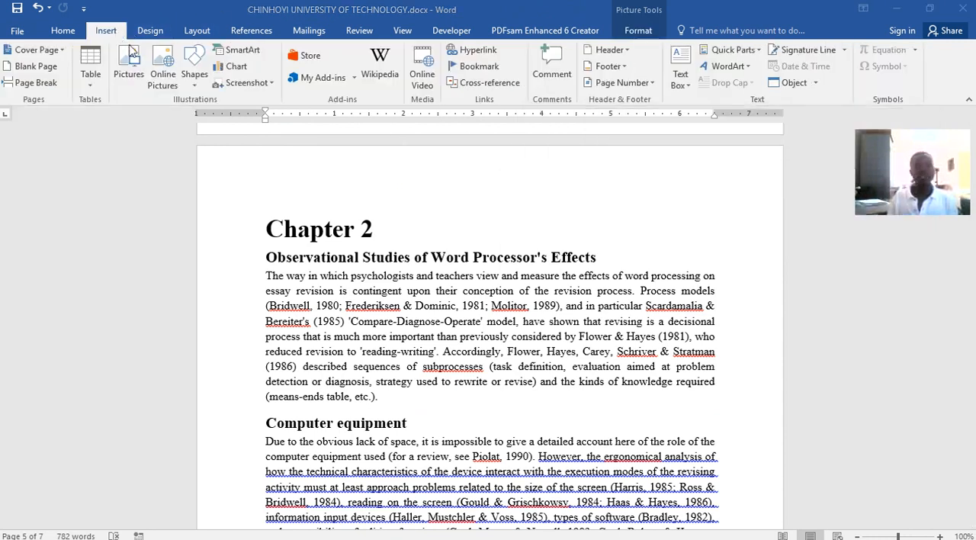
Add centred page numbers at the bottom of the pages with the Plain Number 2 format and leave the footer
left_click(627, 84)
left_click(637, 84)
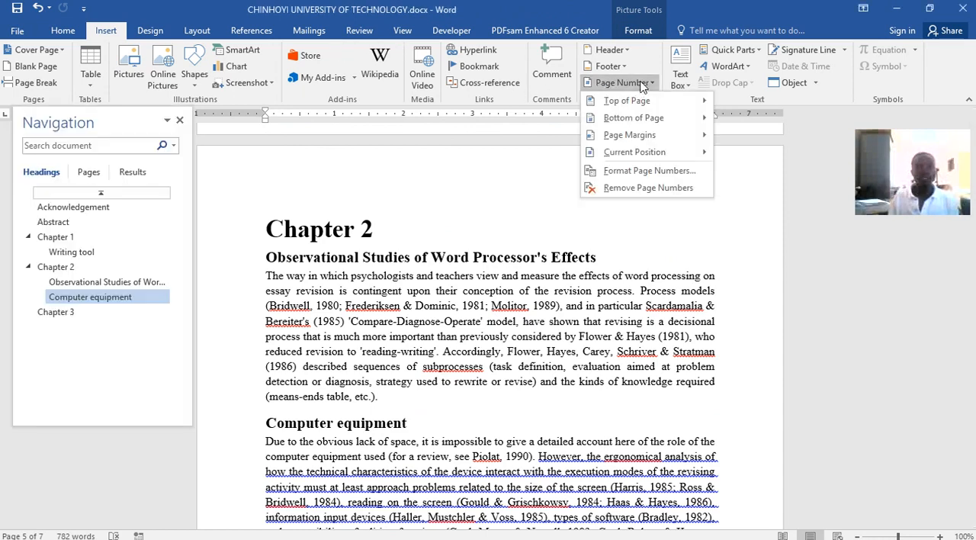
mouse_move(625, 118)
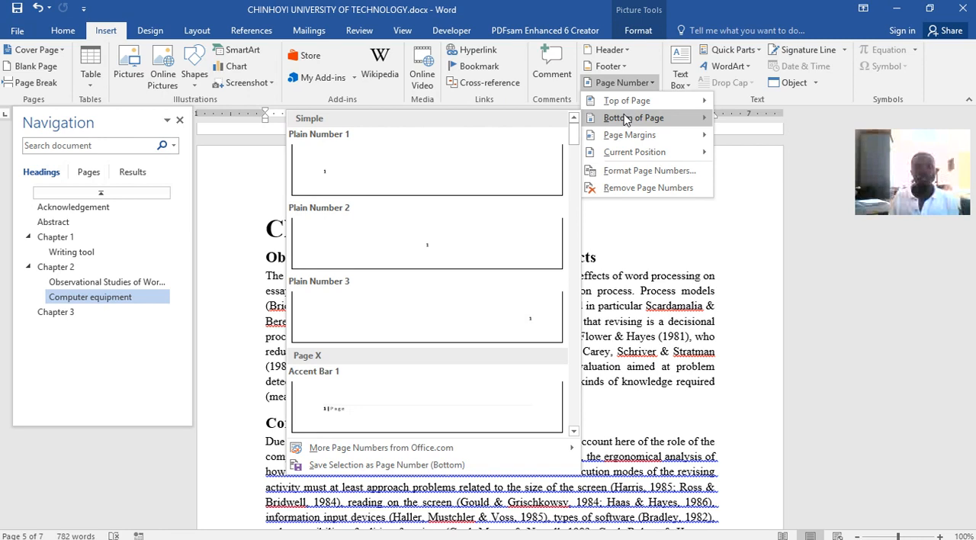
left_click(431, 246)
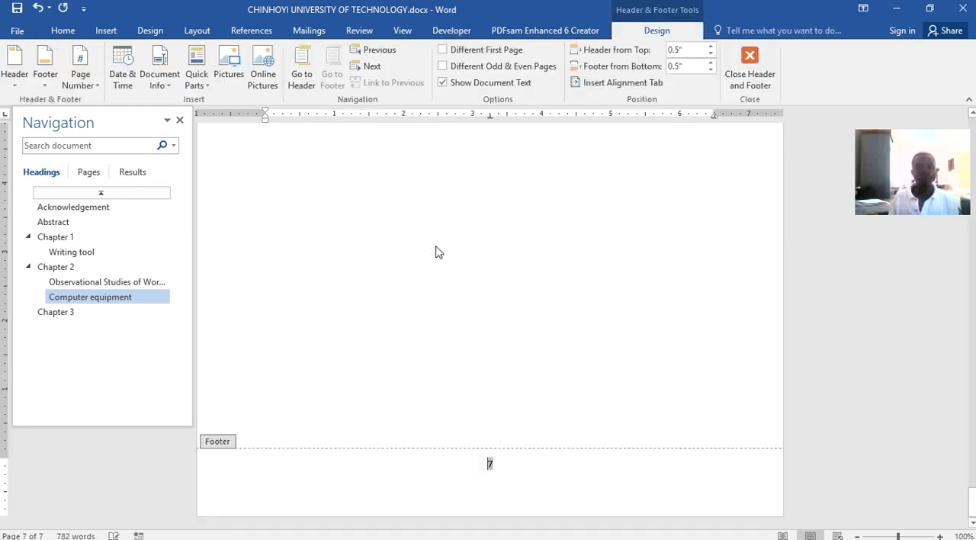
left_click(478, 474)
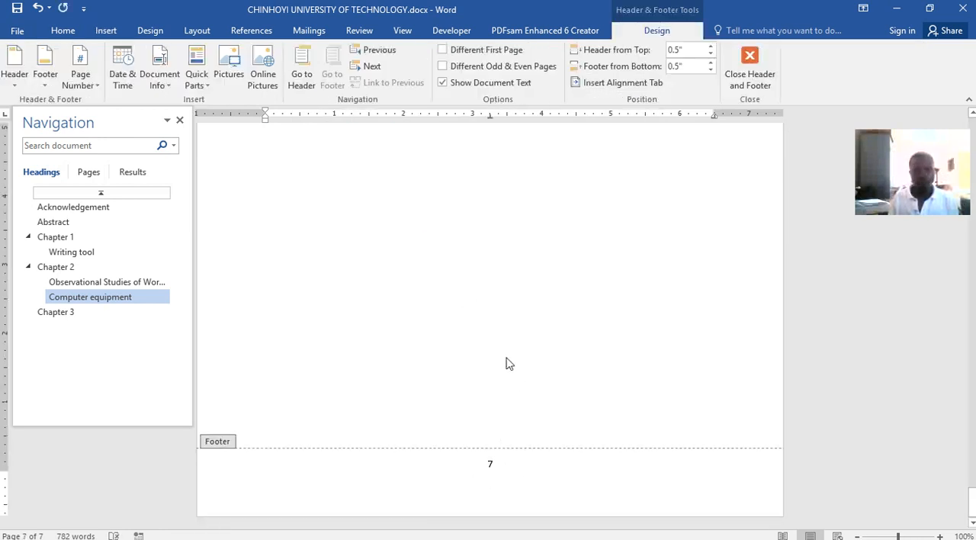
scroll(509, 363, "up", 2)
double_click(555, 429)
scroll(551, 407, "up", 10)
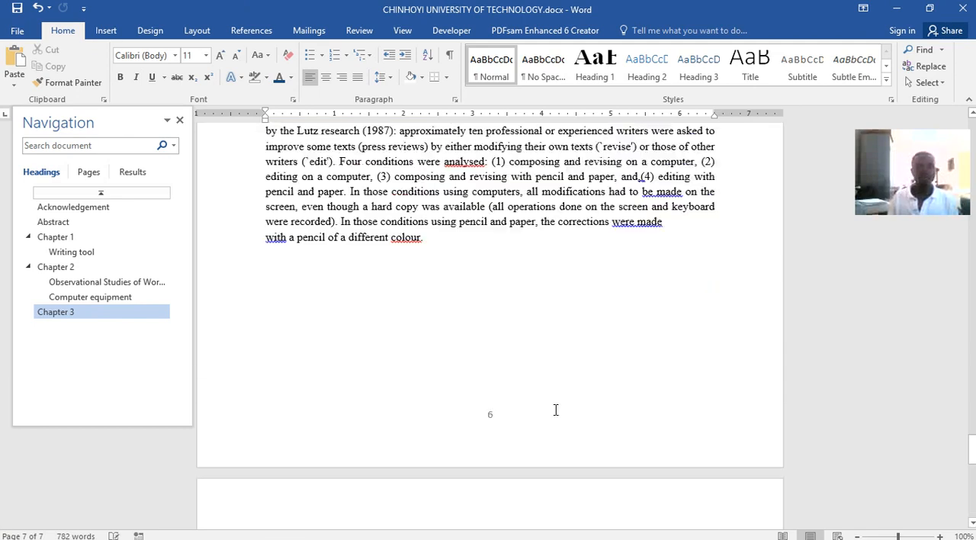
scroll(554, 410, "up", 20)
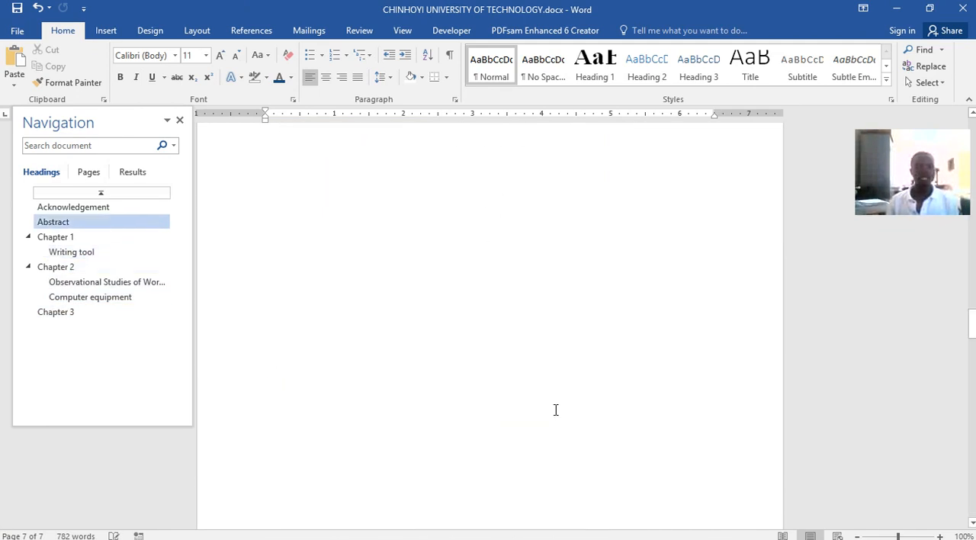
scroll(556, 410, "up", 8)
Switch to Word lecture.docx and examine the page number formats on the preliminary pages and the chapter pages
left_click(505, 529)
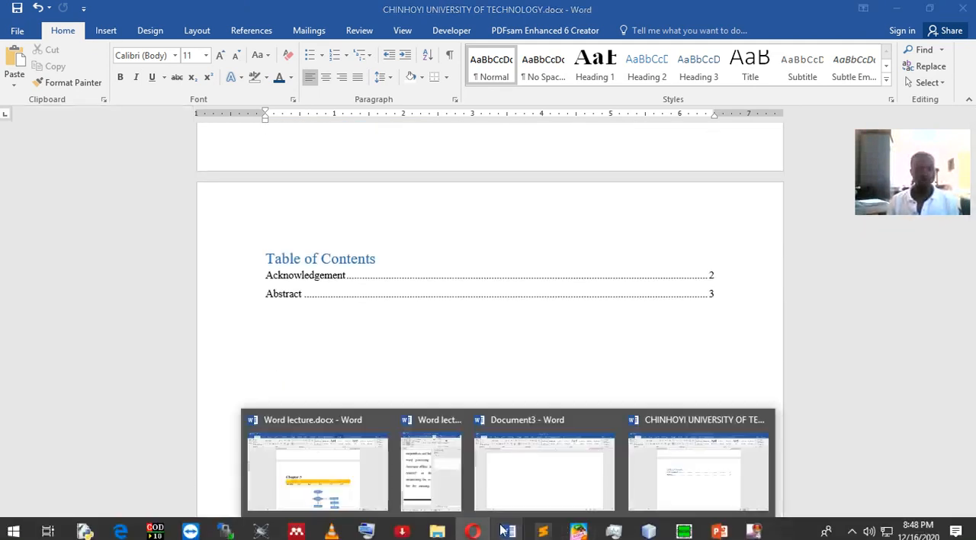
left_click(348, 472)
scroll(519, 370, "up", 4)
scroll(517, 366, "up", 15)
scroll(517, 365, "up", 8)
scroll(510, 365, "down", 20)
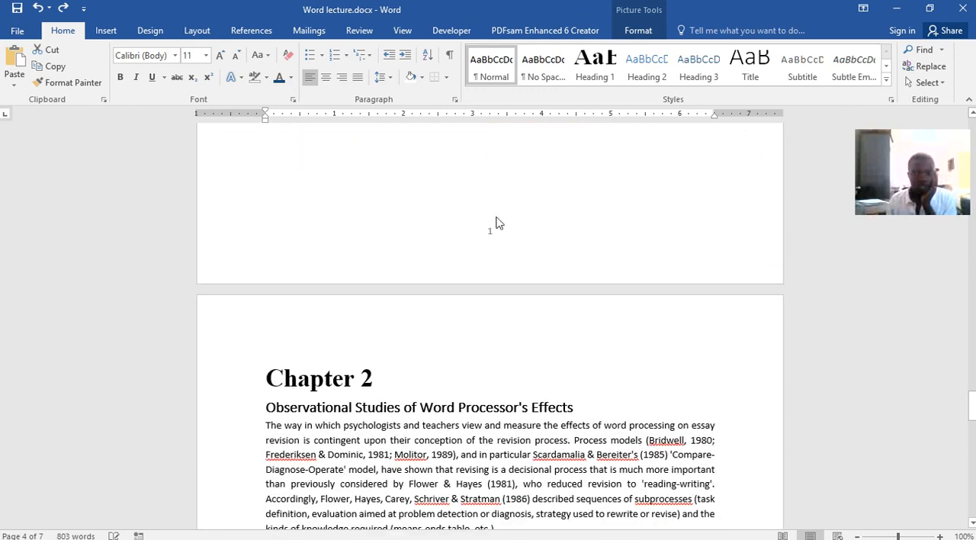
scroll(534, 241, "up", 20)
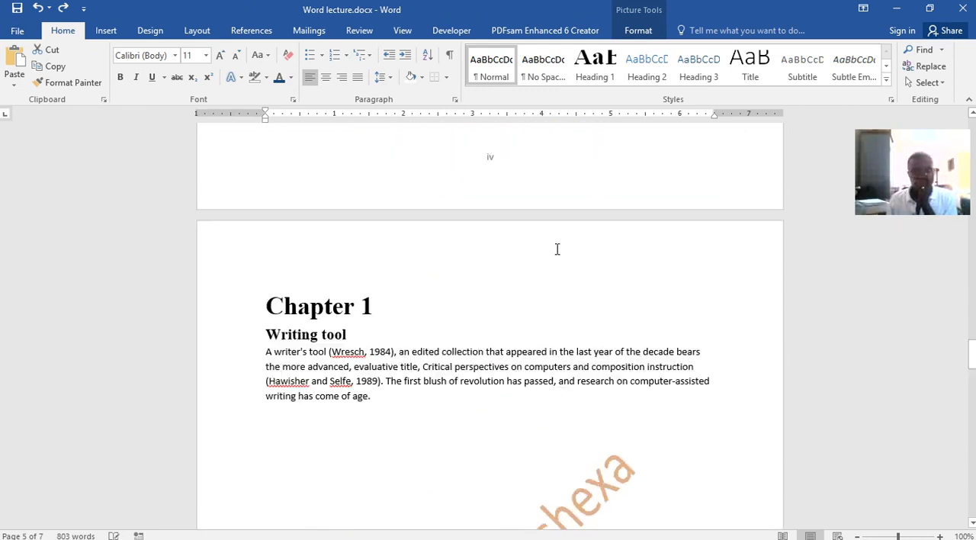
scroll(557, 249, "up", 1)
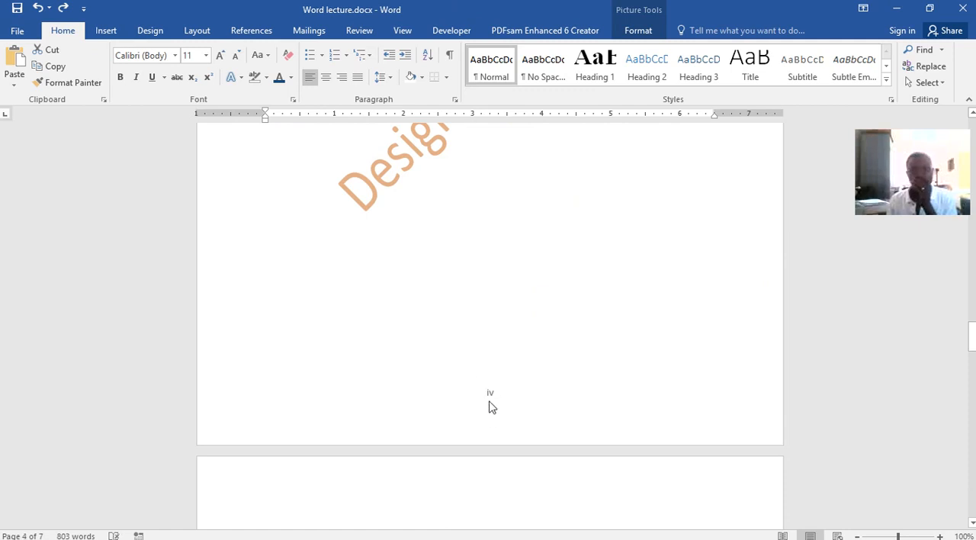
scroll(500, 386, "up", 15)
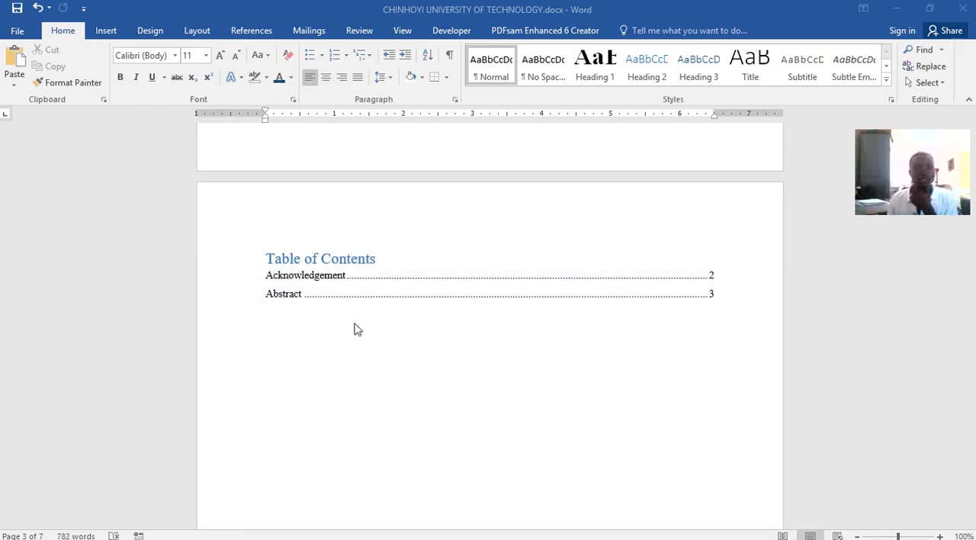
Return to CHINHOYI UNIVERSITY OF TECHNOLOGY.docx and update the entire table of contents
left_click(354, 292)
left_click(353, 290)
left_click(347, 243)
left_click(421, 276)
left_click(492, 298)
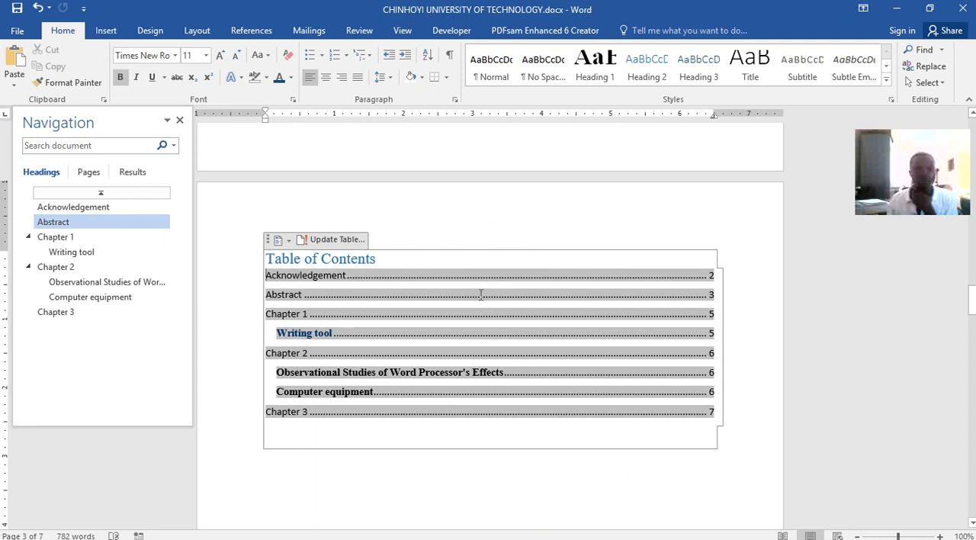
Place the cursor on the empty line below the table of contents and check the page numbers before Chapter 1
left_click(450, 259)
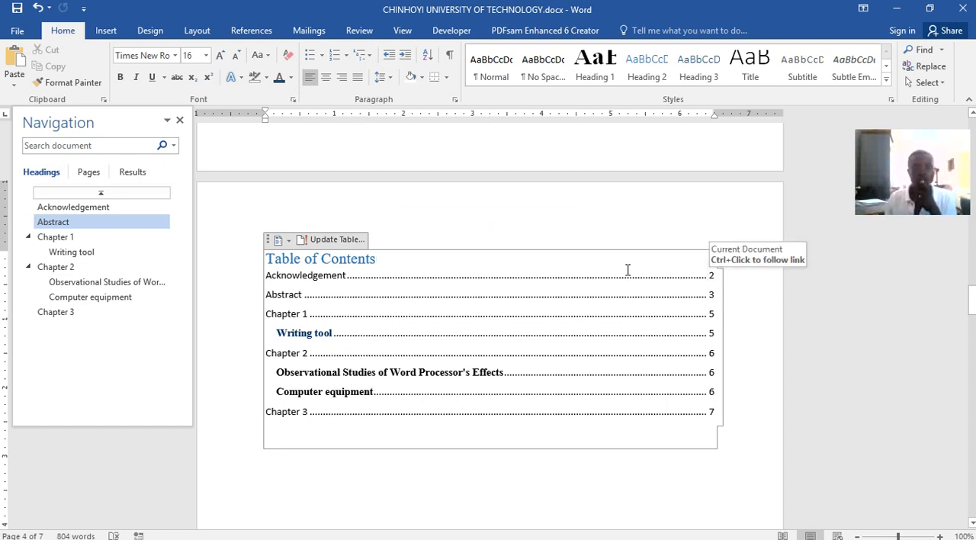
double_click(612, 213)
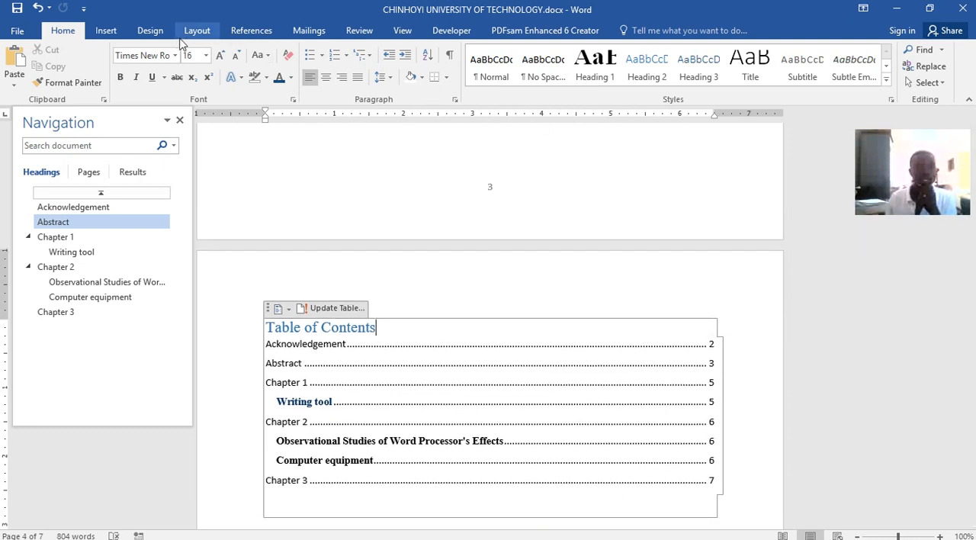
scroll(484, 199, "up", 1)
scroll(485, 198, "down", 6)
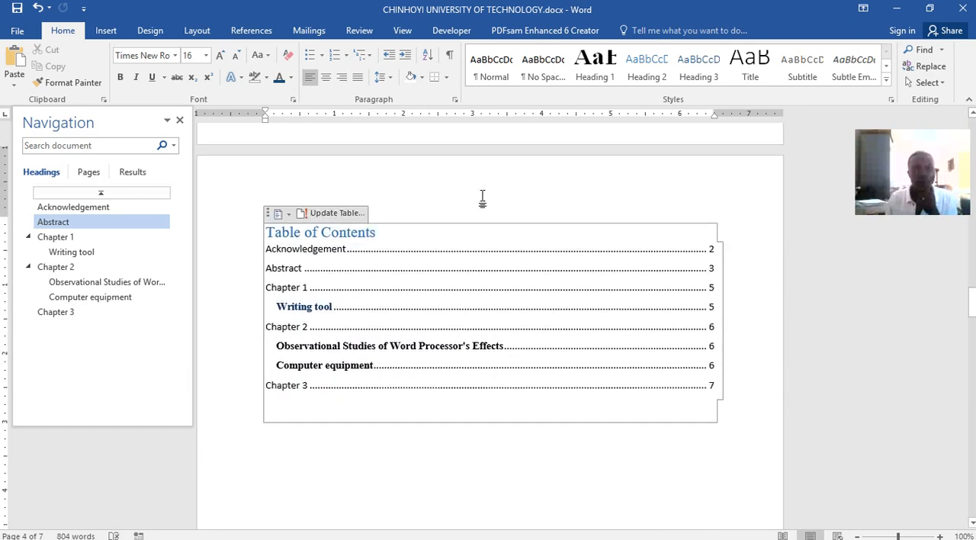
left_click(532, 414)
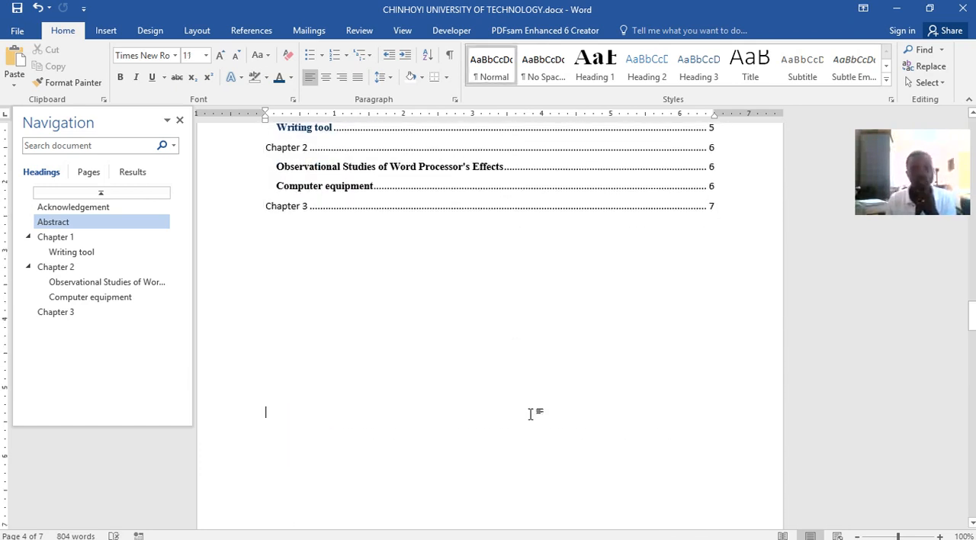
scroll(546, 333, "down", 5)
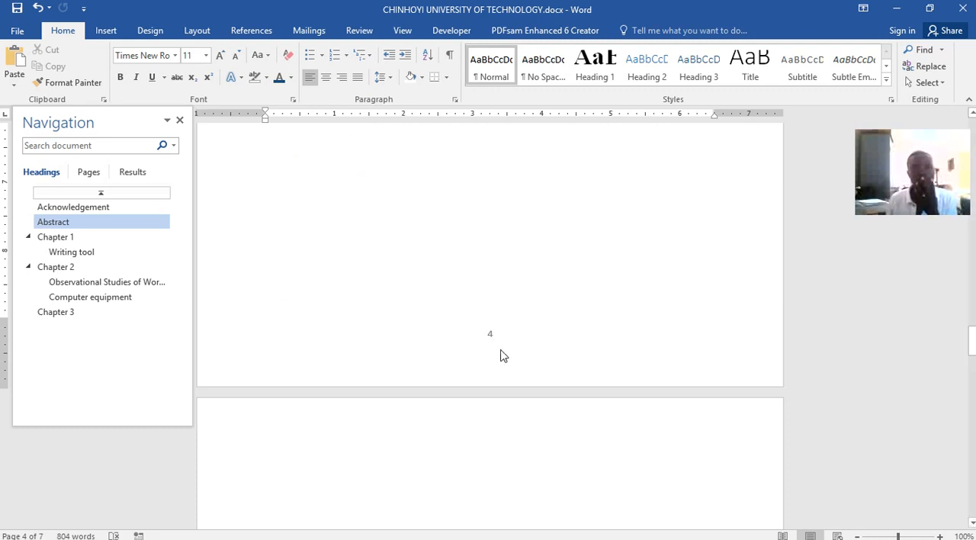
scroll(527, 426, "down", 4)
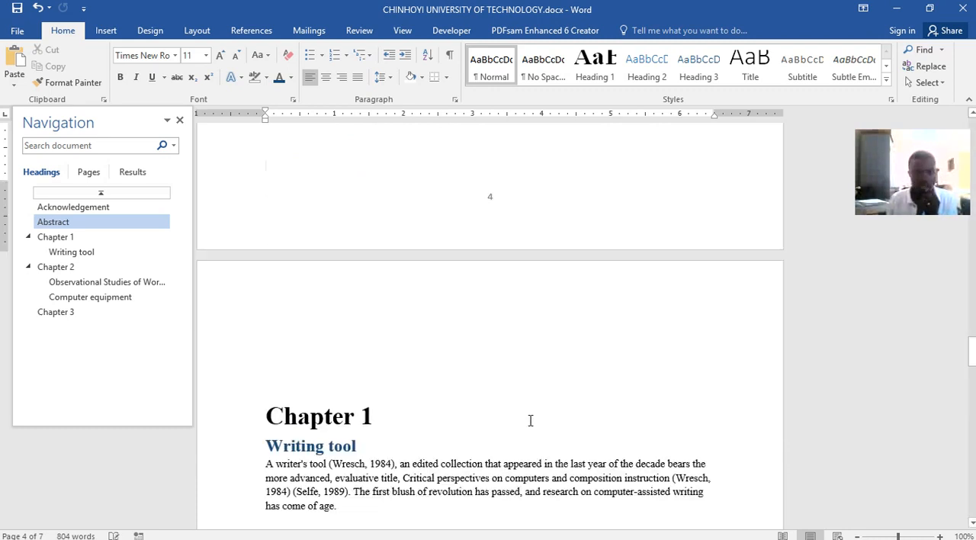
Delete the extra empty lines before Chapter 1 and insert a Next Page section break below the table of contents
scroll(426, 385, "up", 1)
key("BackSpace")
key("BackSpace")
key("BackSpace")
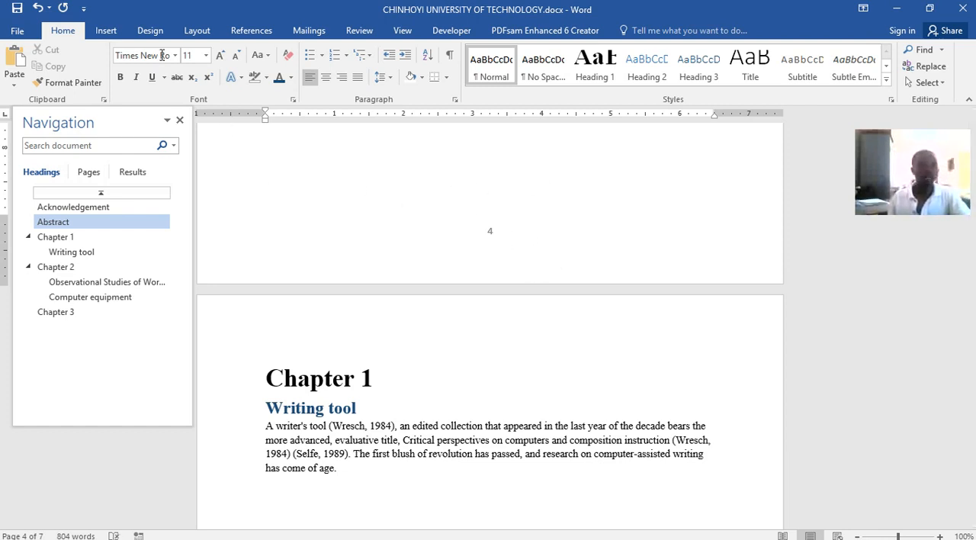
left_click(195, 32)
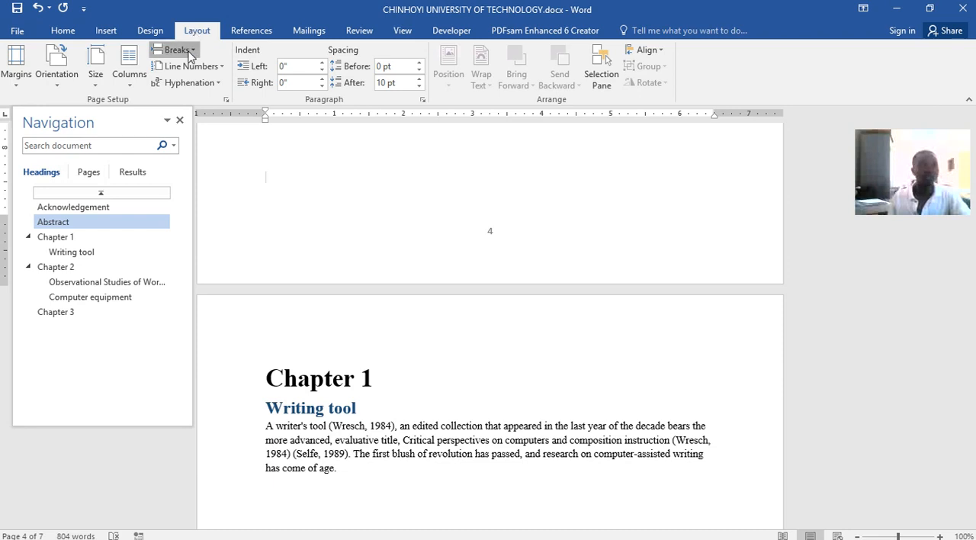
left_click(189, 52)
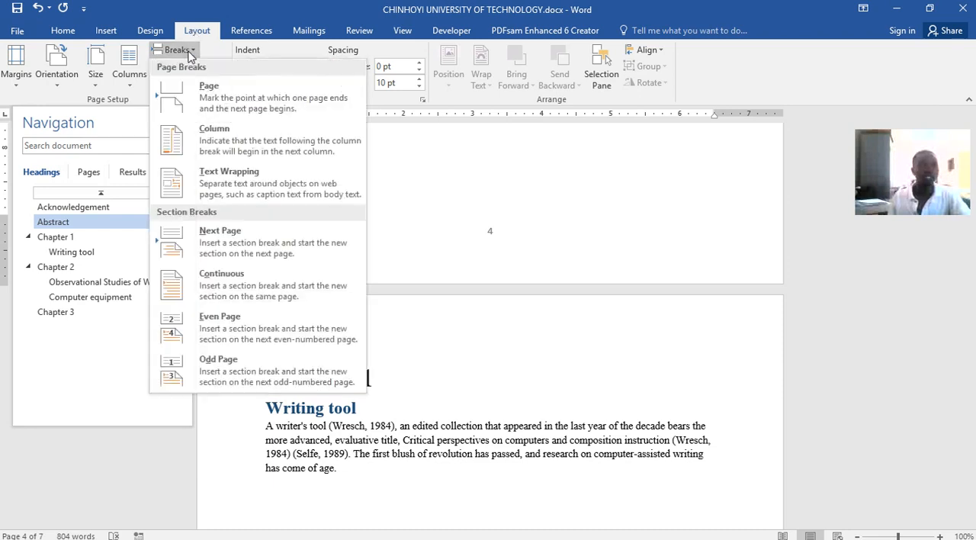
left_click(251, 258)
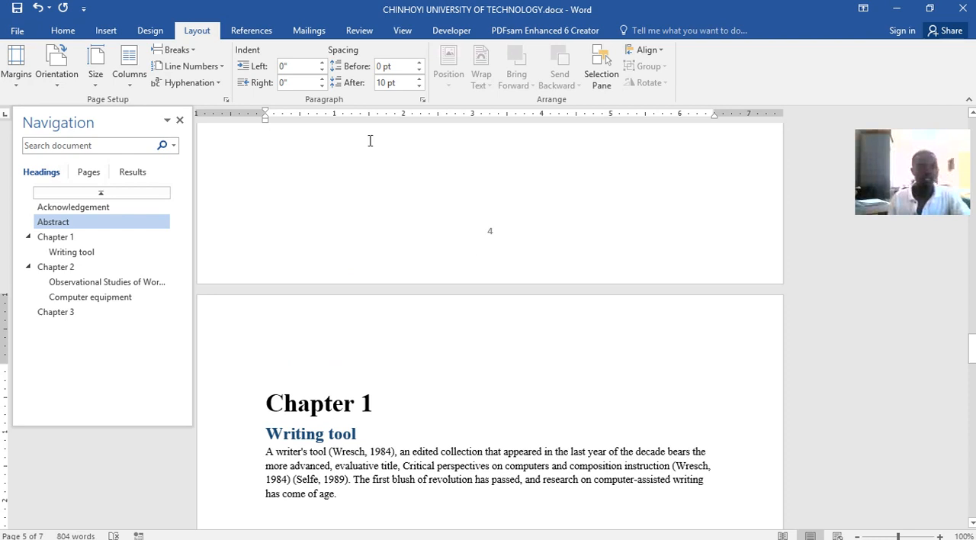
Restart the page numbering of the Chapter 1 section at 1, keeping the 1, 2, 3 number format
left_click(109, 33)
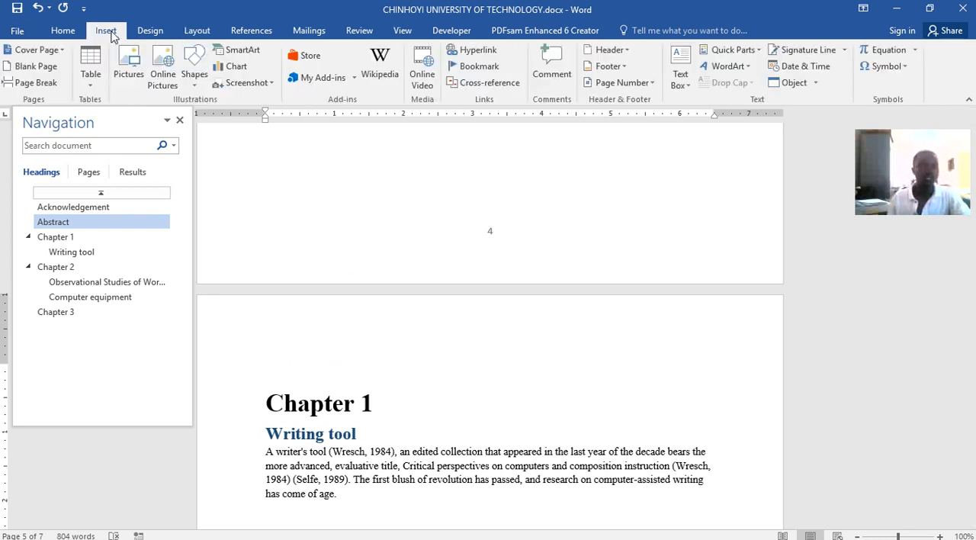
left_click(632, 84)
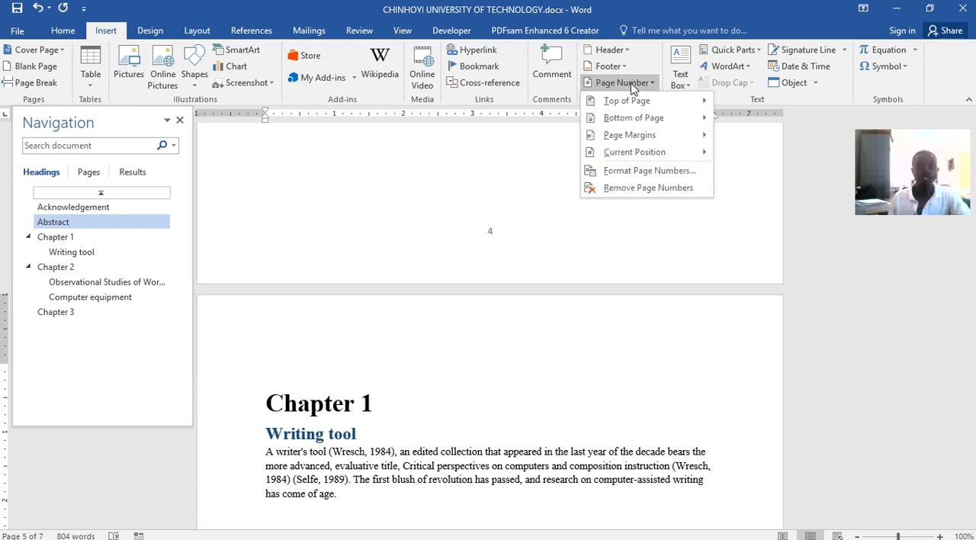
left_click(632, 178)
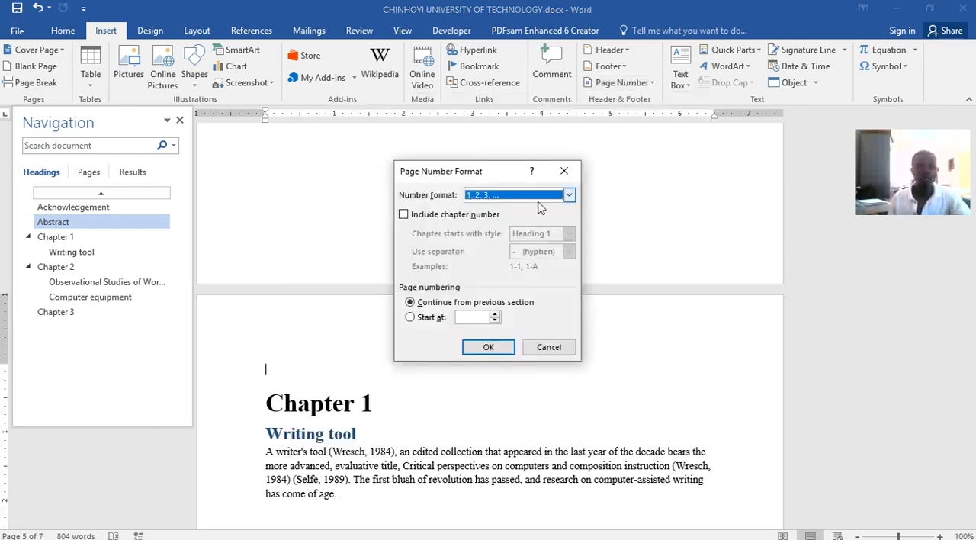
left_click(410, 317)
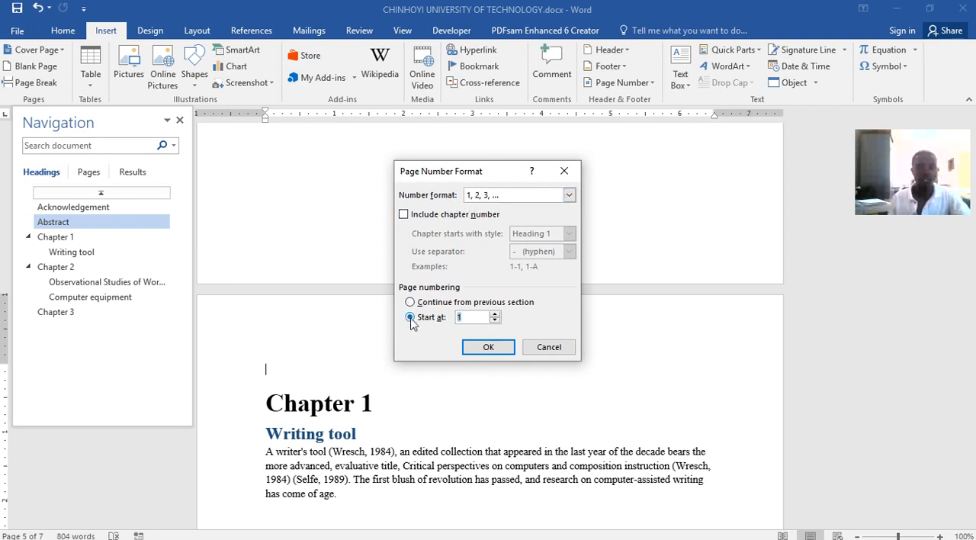
left_click(494, 347)
Check the footer page numbers on the chapter pages and on the preliminary pages before Chapter 1
scroll(497, 344, "down", 15)
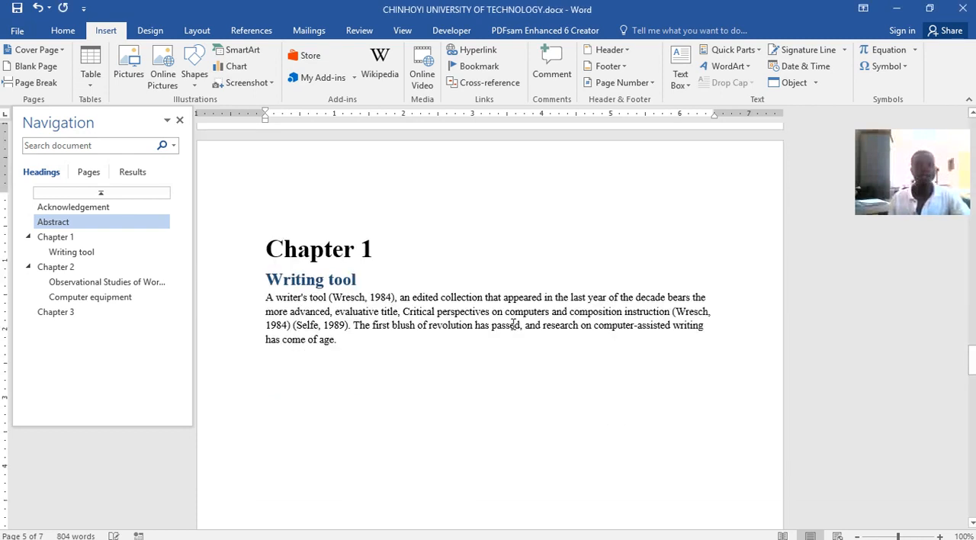
scroll(499, 344, "down", 1)
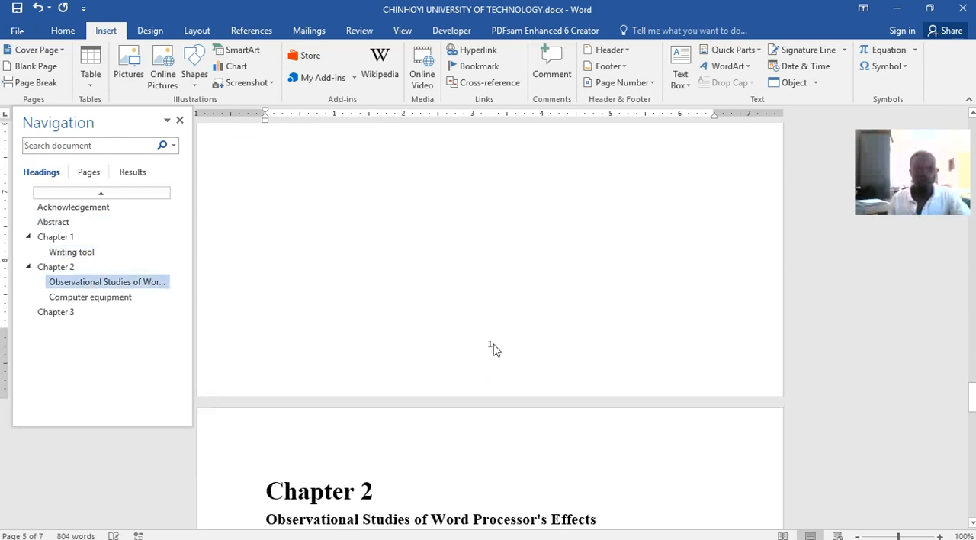
scroll(524, 335, "down", 16)
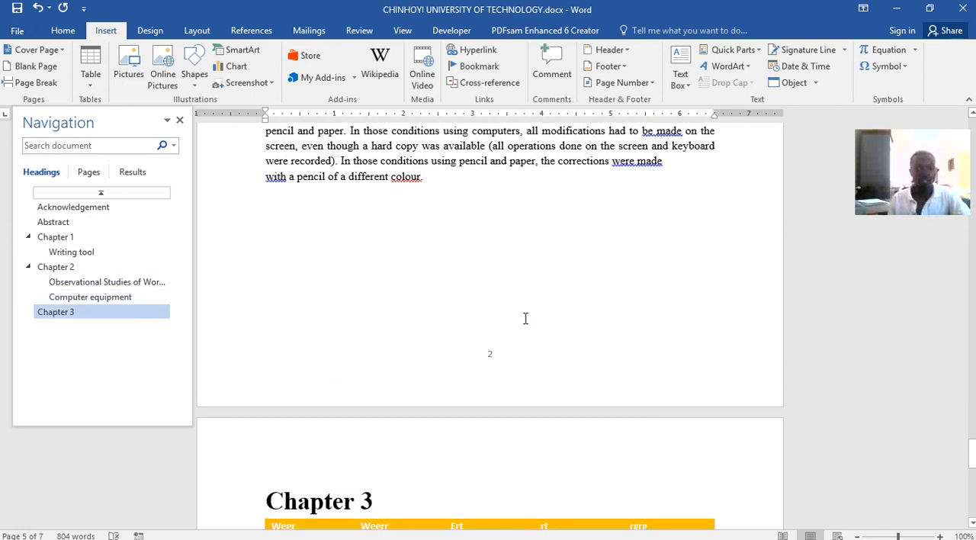
scroll(495, 359, "down", 18)
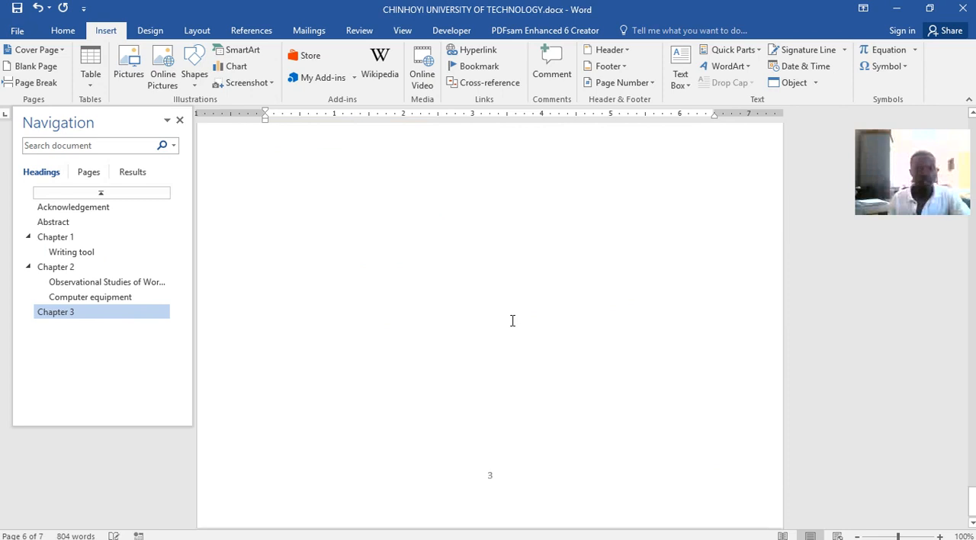
scroll(507, 372, "up", 20)
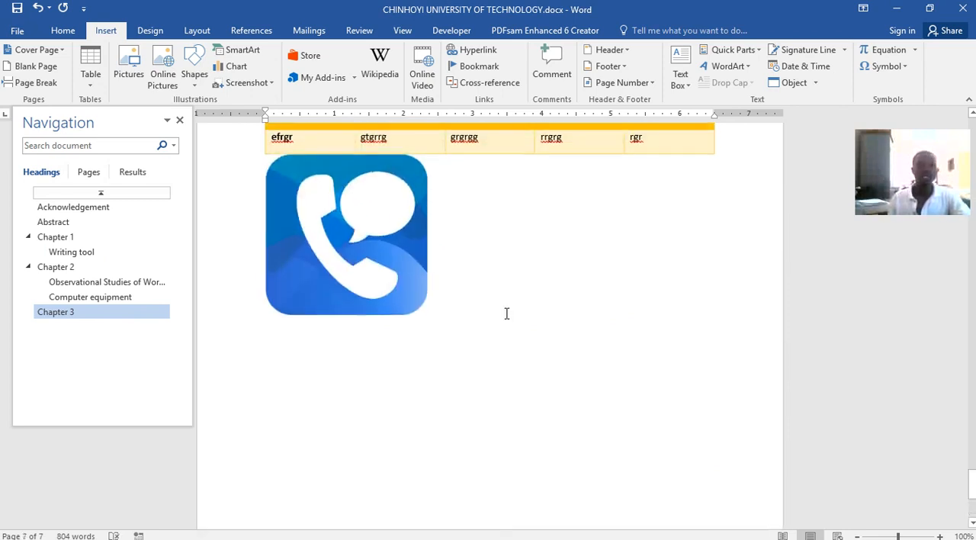
scroll(506, 313, "up", 20)
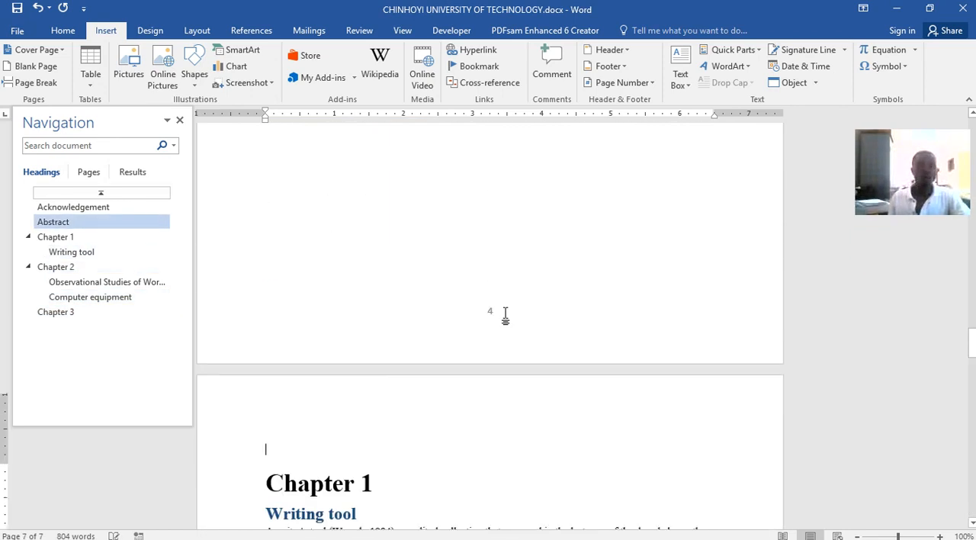
scroll(506, 314, "up", 4)
scroll(508, 366, "down", 5)
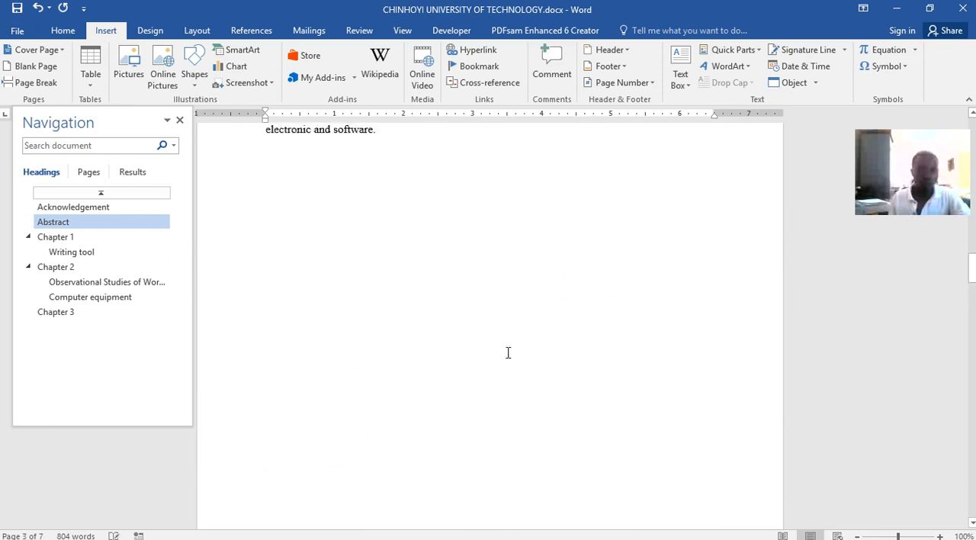
scroll(486, 349, "up", 12)
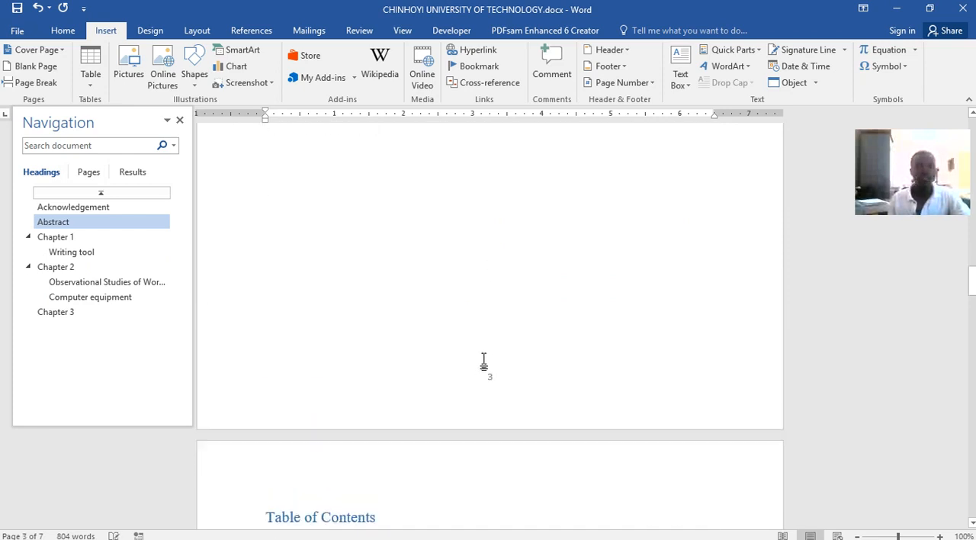
scroll(487, 344, "up", 4)
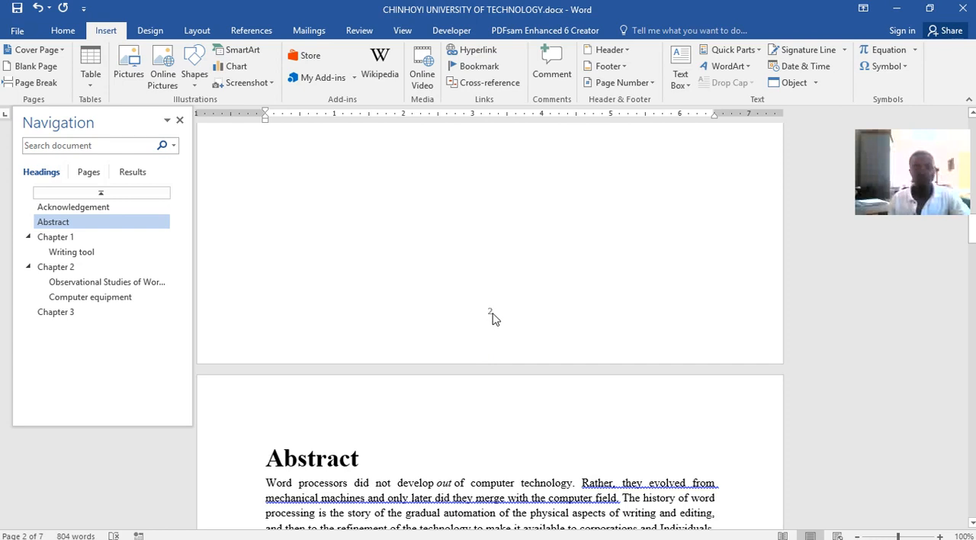
Format the Section 1 footer page numbers as i, ii, iii starting at i, and leave the footer
double_click(492, 318)
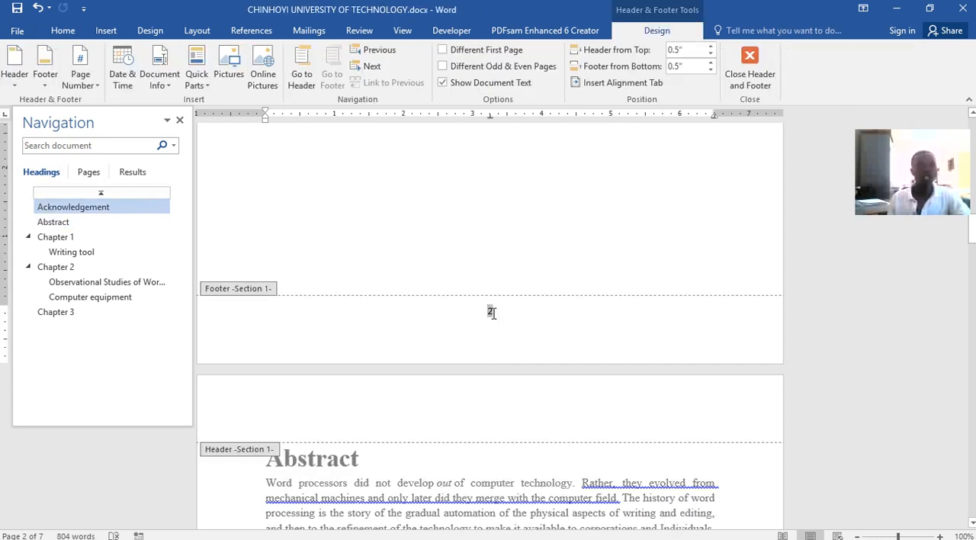
left_click(94, 87)
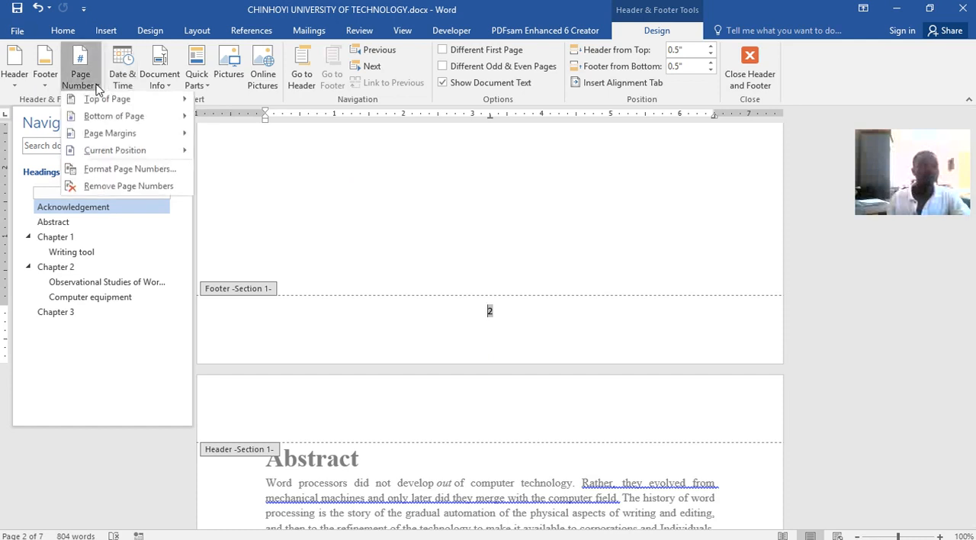
left_click(108, 170)
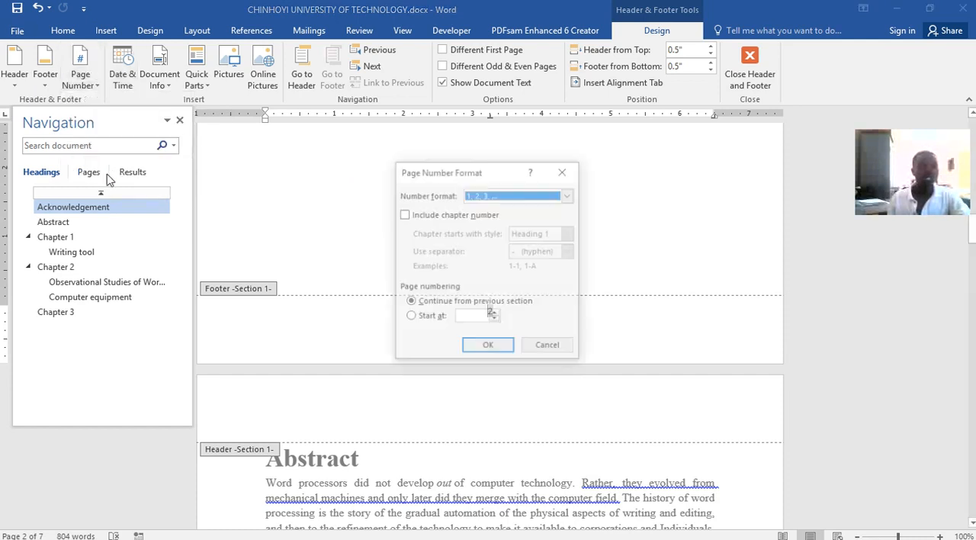
left_click(564, 196)
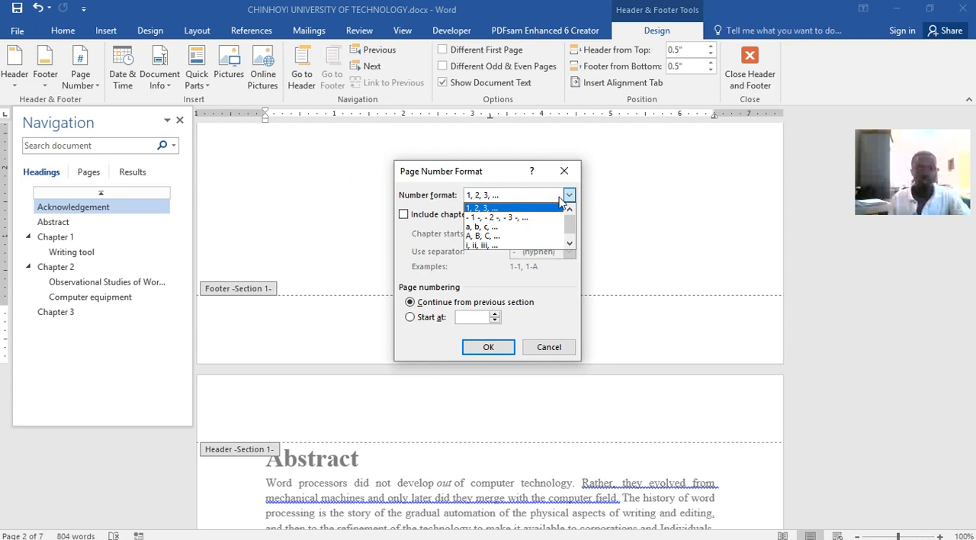
left_click(492, 245)
left_click(429, 321)
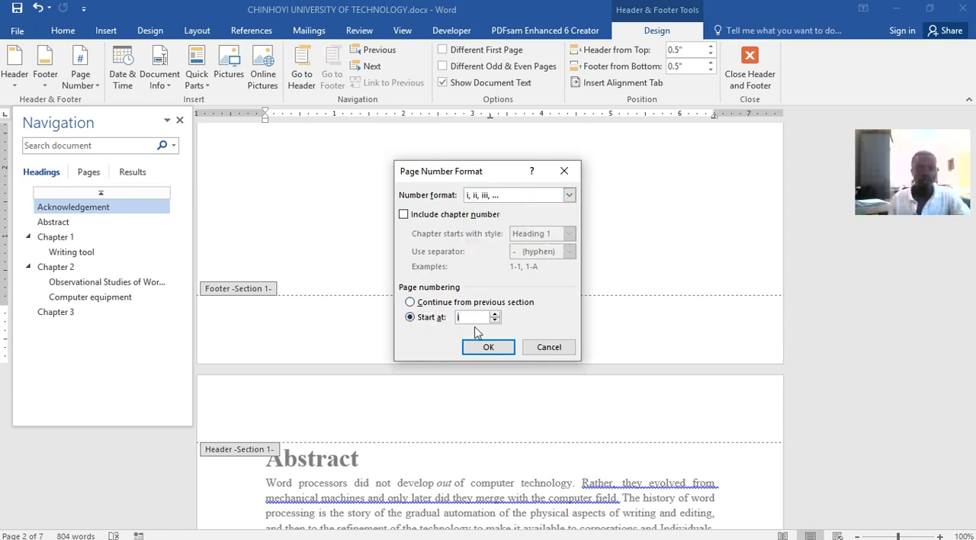
left_click(492, 347)
scroll(503, 348, "up", 3)
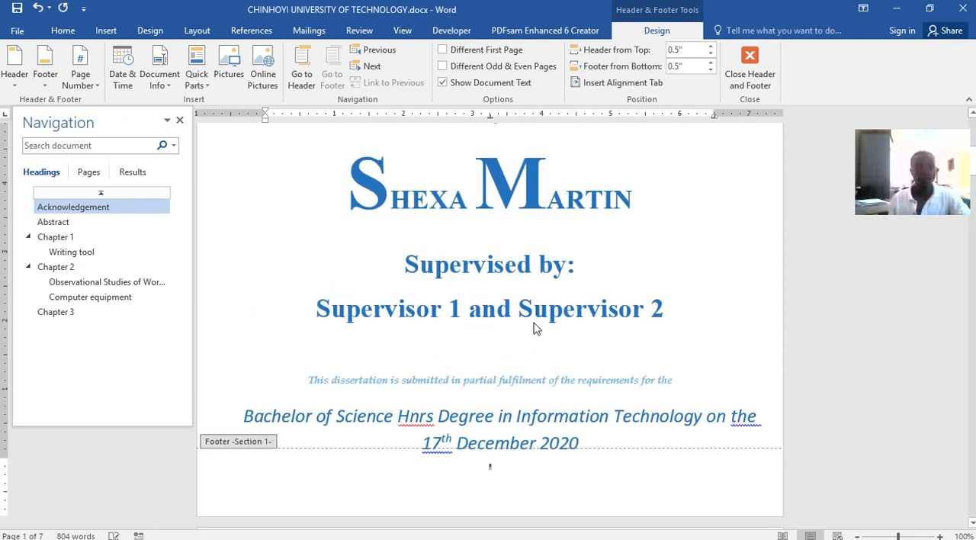
scroll(540, 453, "down", 1)
double_click(269, 283)
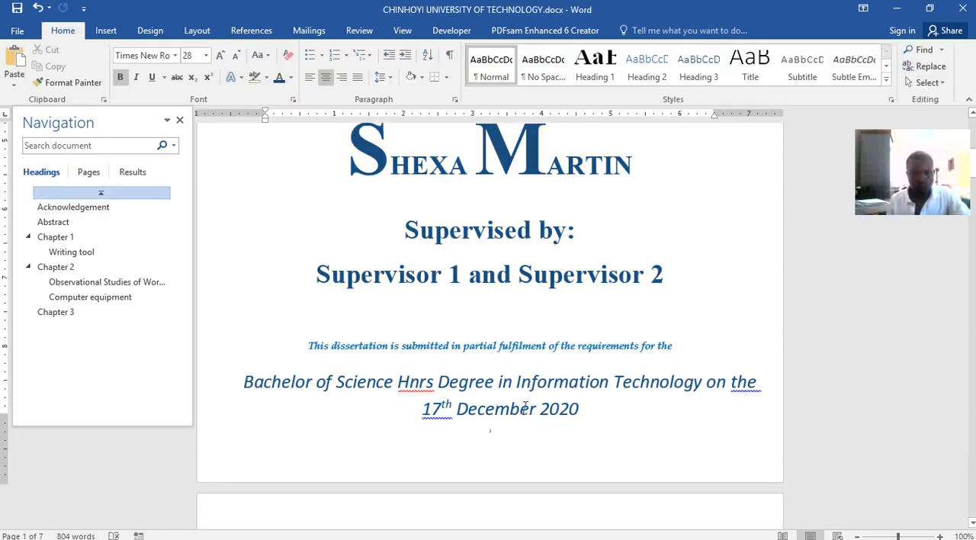
Examine the page numbers up close from the cover page through the preliminary pages to Chapter 2
scroll(608, 451, "up", 8, "ctrl")
scroll(581, 368, "down", 6)
scroll(580, 361, "up", 2)
scroll(579, 361, "up", 1, "ctrl")
scroll(579, 362, "down", 5)
scroll(584, 352, "up", 2, "ctrl")
scroll(584, 352, "down", 6)
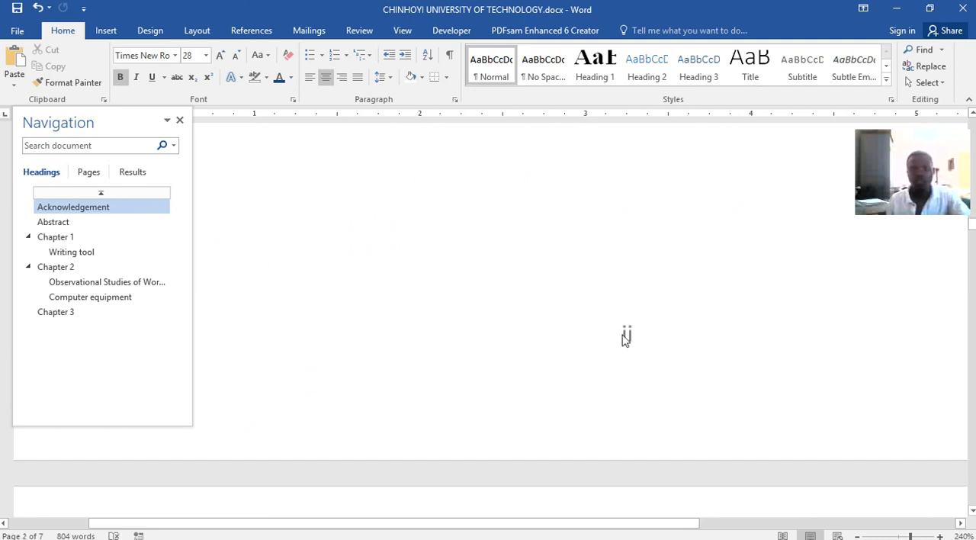
scroll(640, 335, "down", 15)
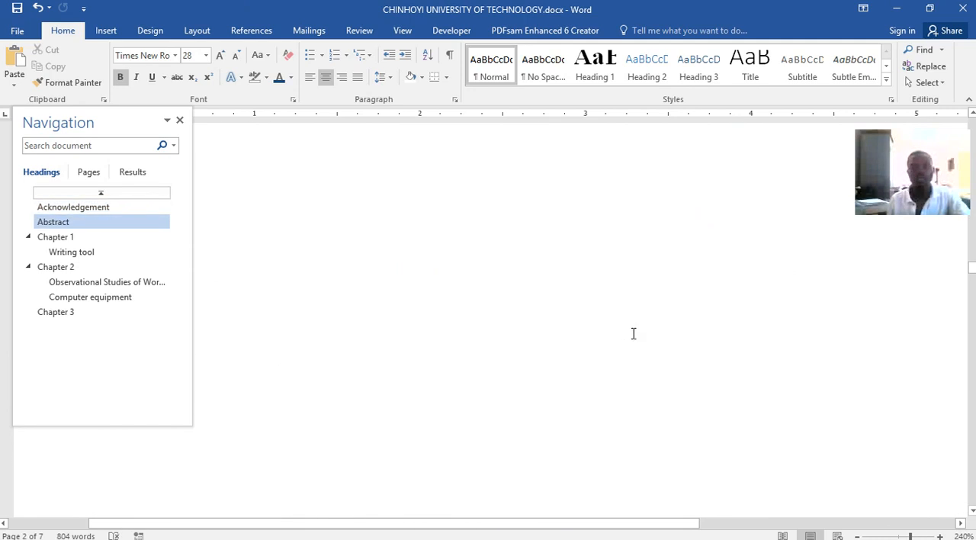
scroll(582, 277, "down", 10)
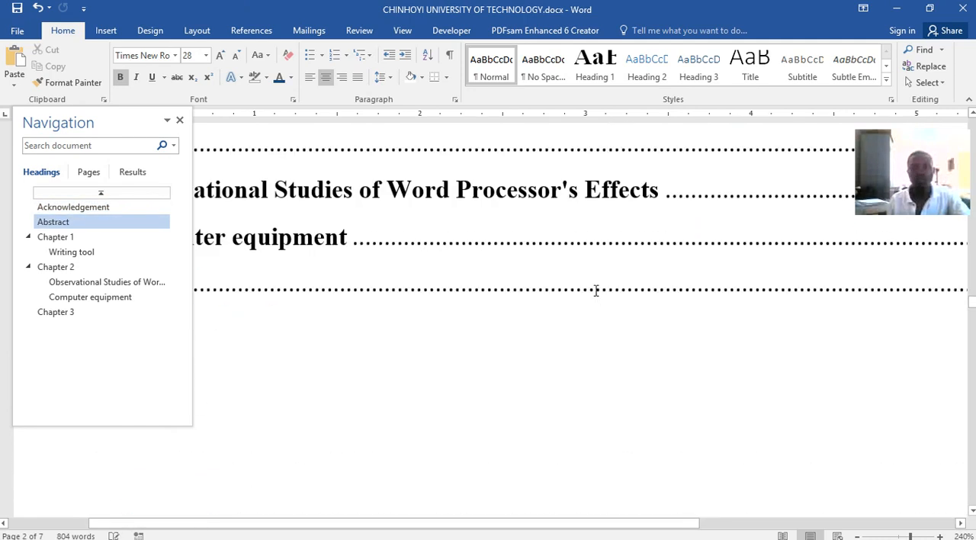
scroll(597, 297, "down", 10)
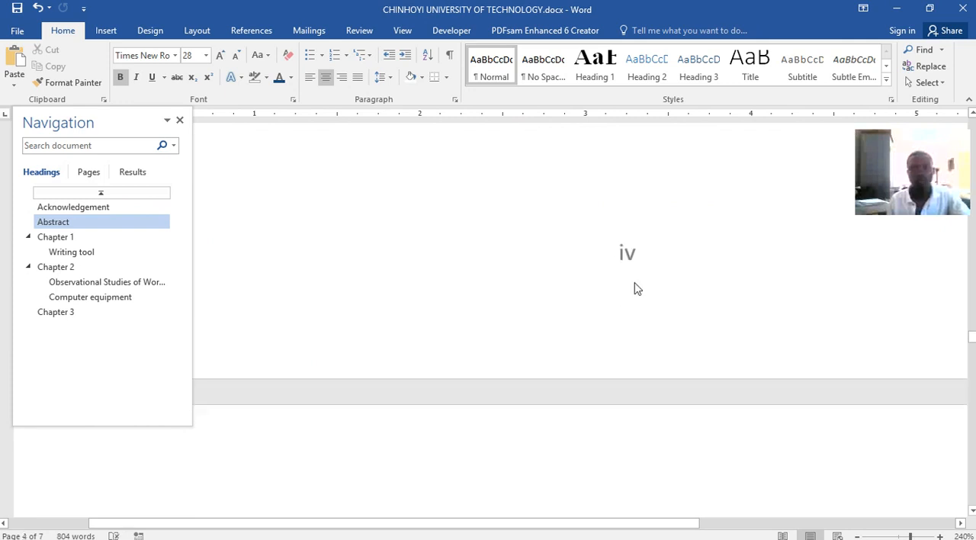
scroll(561, 277, "down", 5)
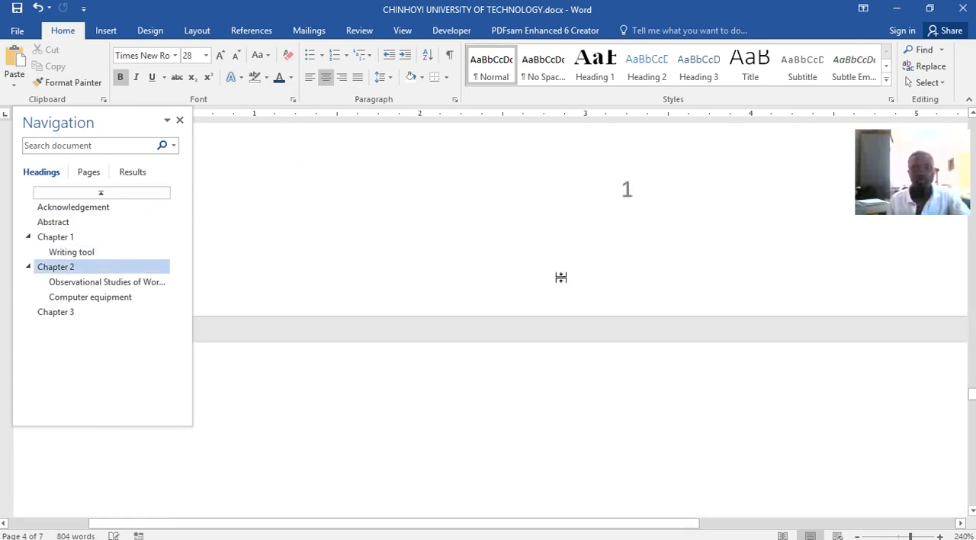
scroll(567, 274, "up", 3)
scroll(567, 276, "down", 15)
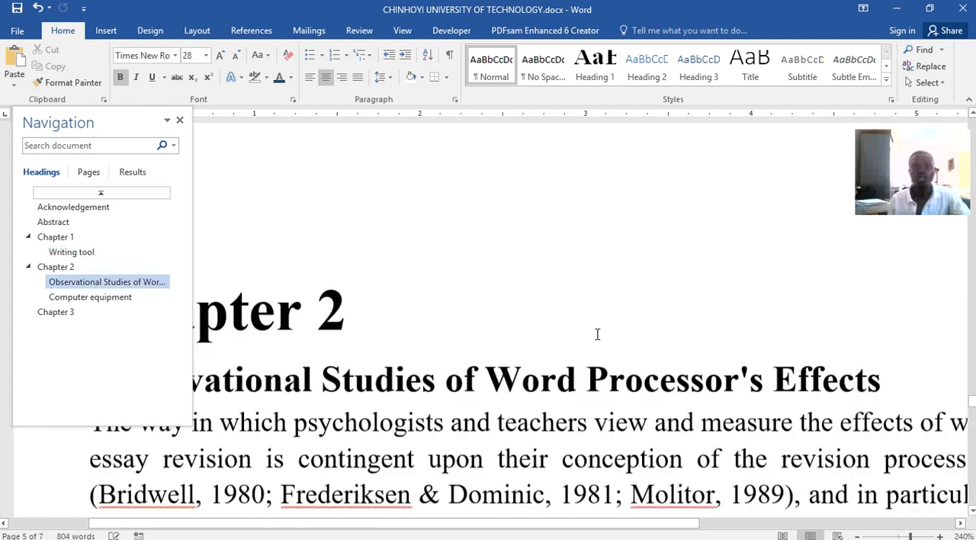
scroll(597, 329, "down", 5)
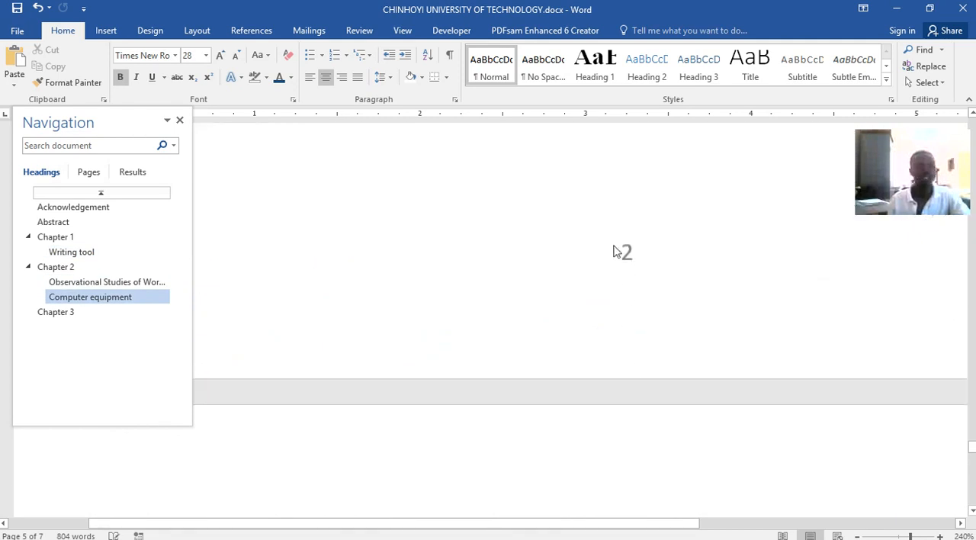
scroll(546, 313, "up", 1, "ctrl")
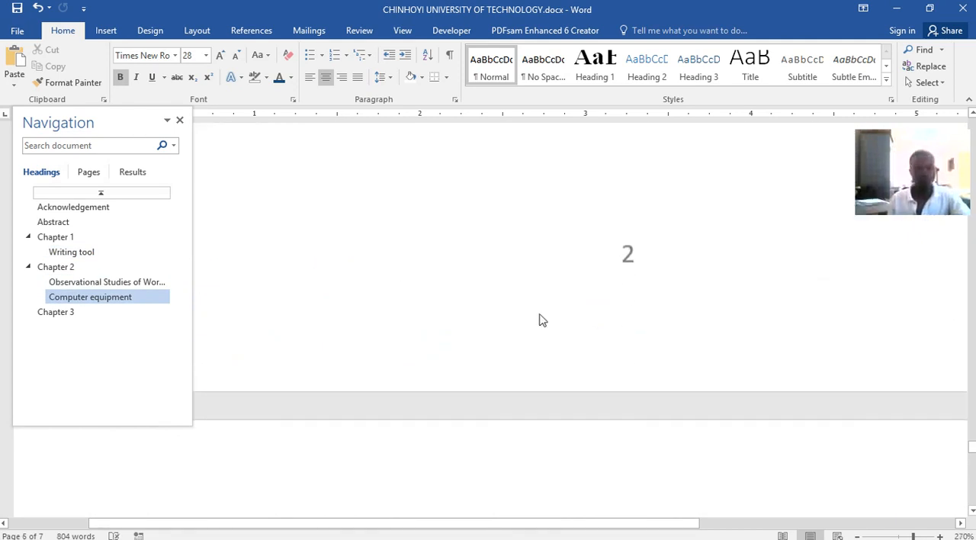
scroll(539, 317, "down", 16, "ctrl")
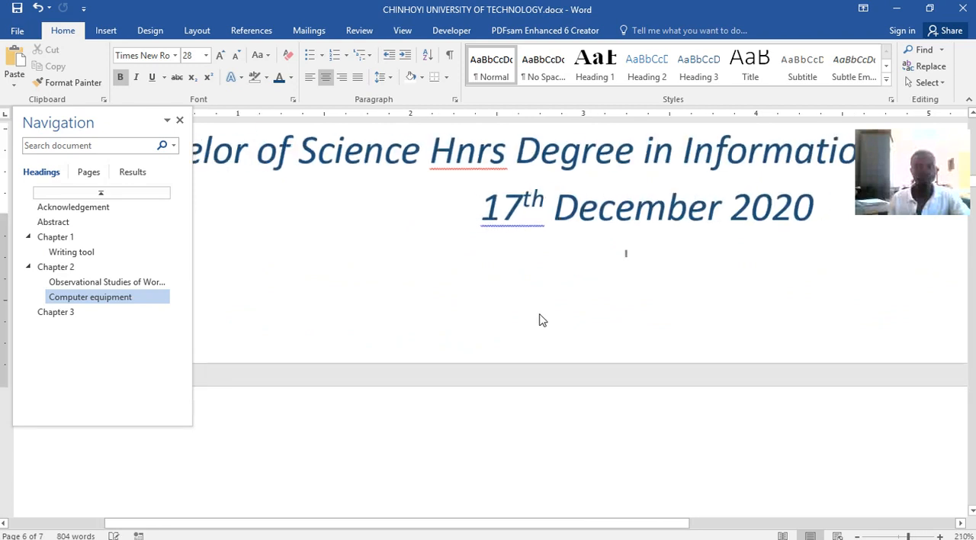
scroll(540, 314, "down", 1)
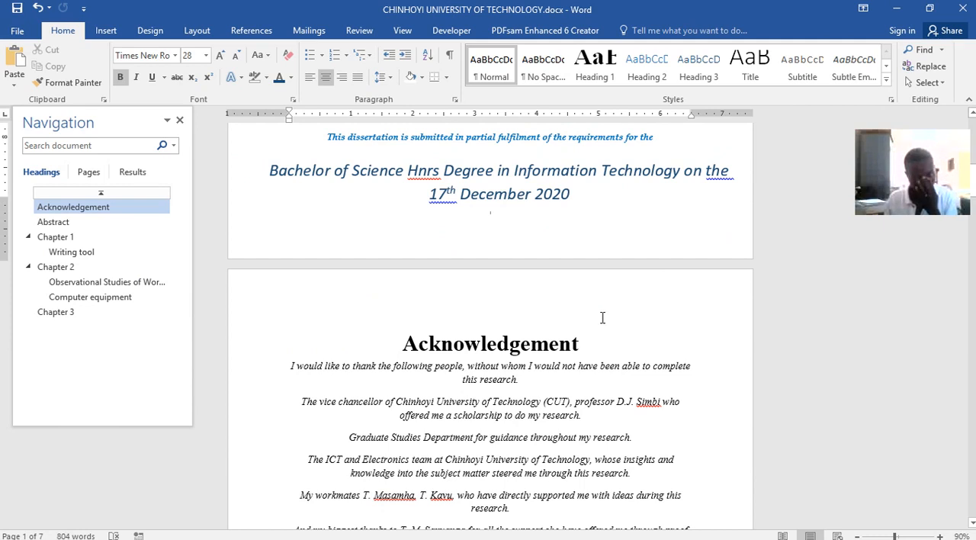
mouse_move(503, 534)
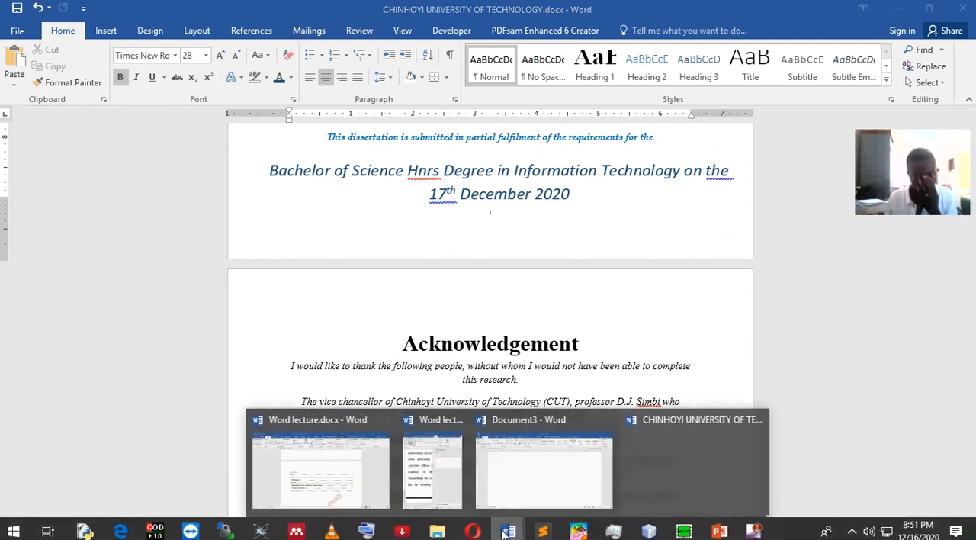
Switch to Word lecture.docx, examine its custom text watermark settings, cancel them and minimize that document
left_click(330, 467)
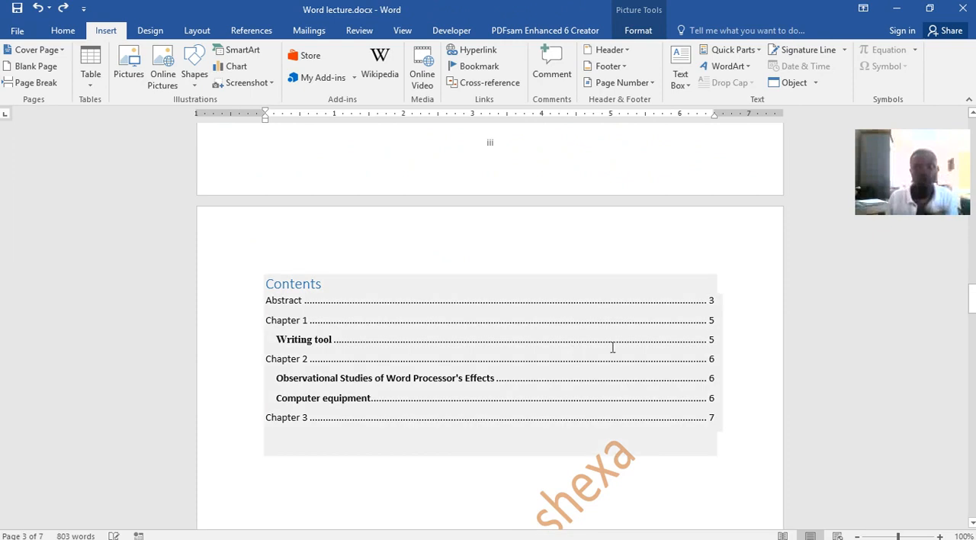
scroll(590, 343, "down", 6)
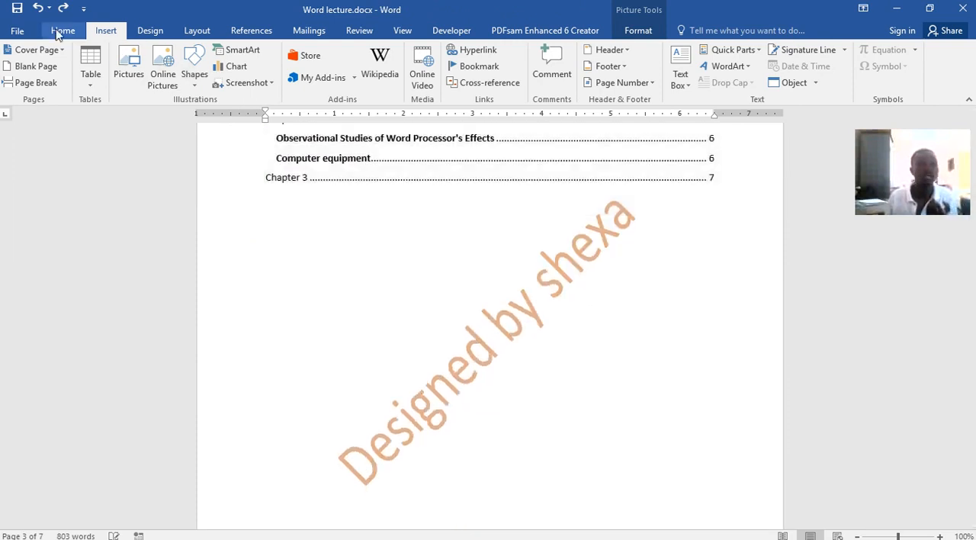
left_click(146, 31)
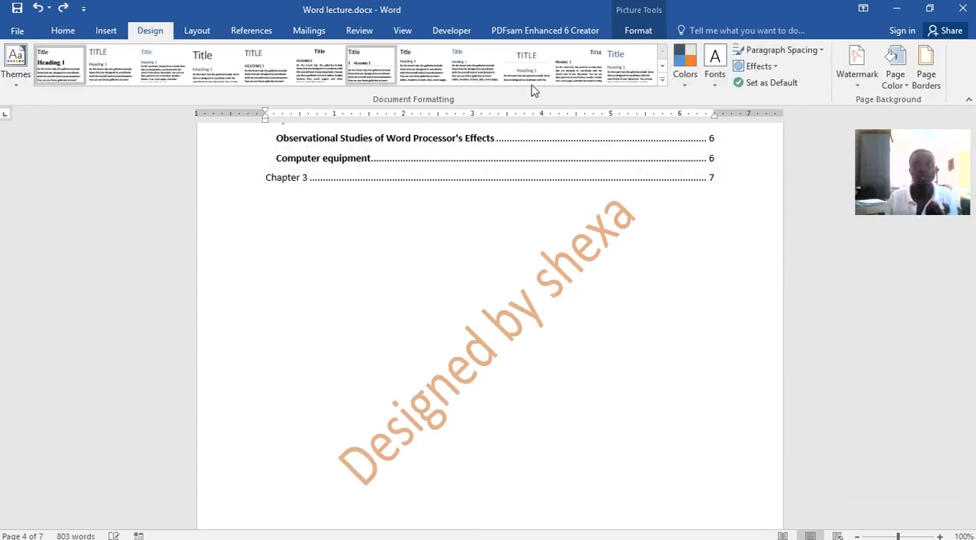
left_click(862, 86)
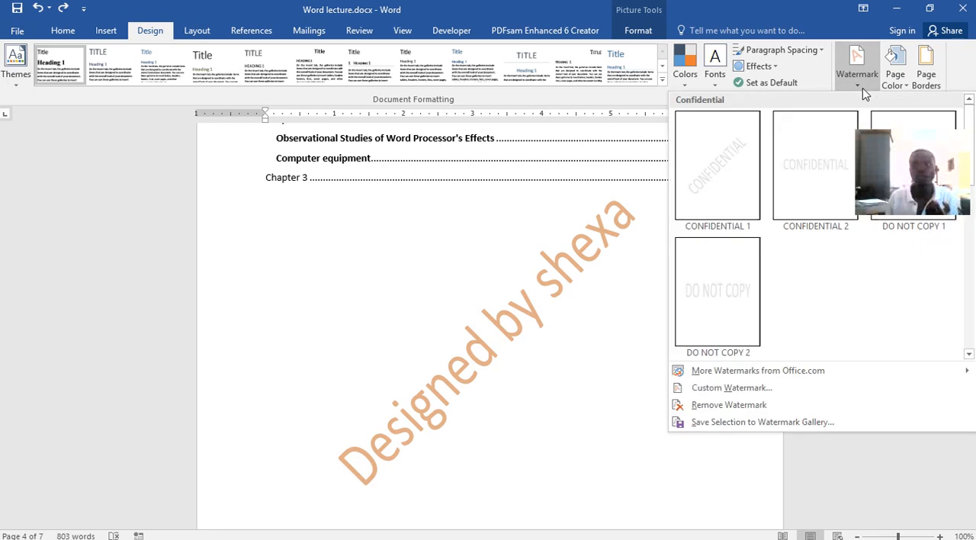
left_click(791, 83)
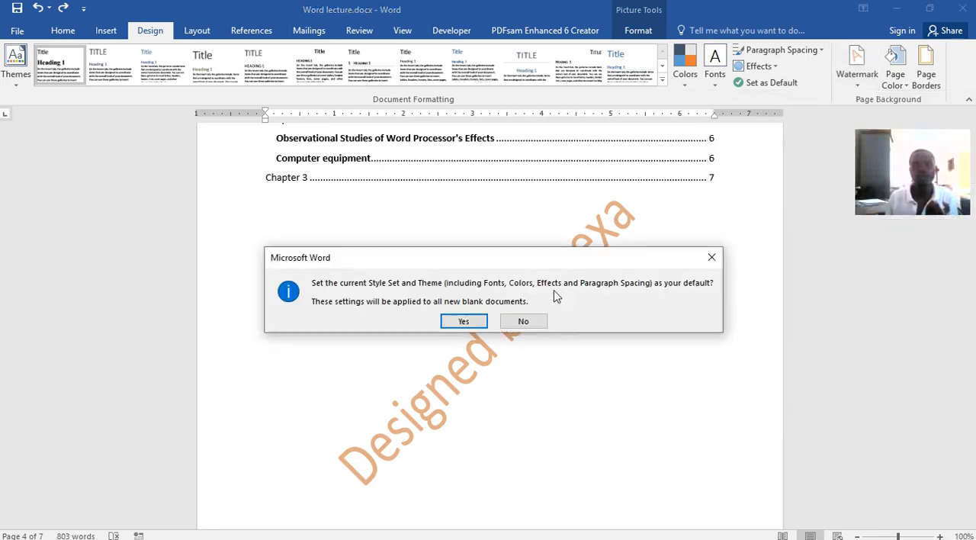
left_click(711, 258)
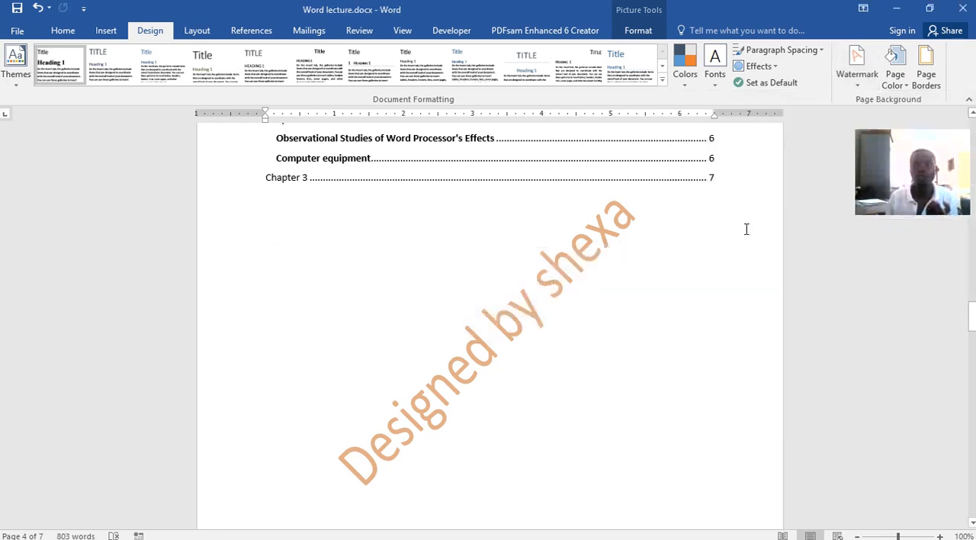
left_click(869, 90)
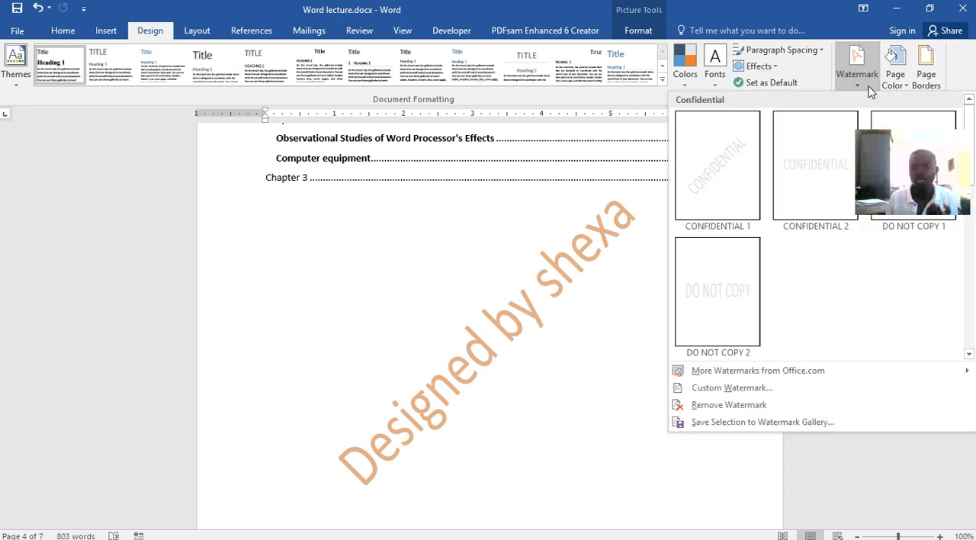
left_click(731, 388)
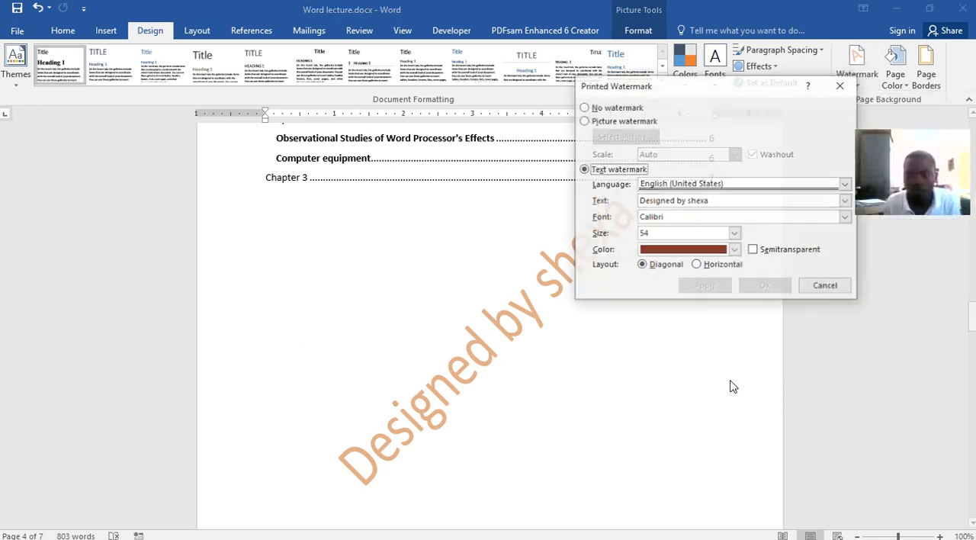
left_click(724, 198)
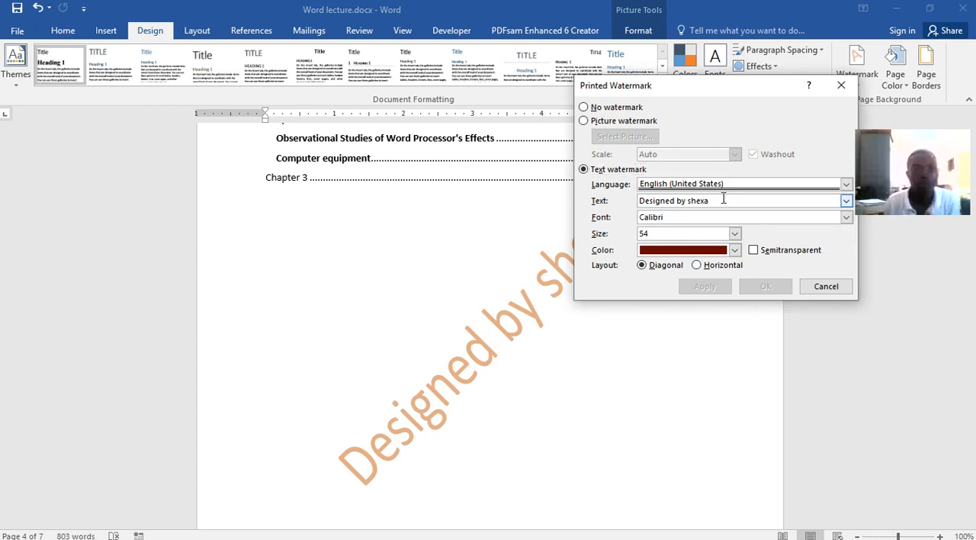
left_click(841, 85)
left_click(896, 10)
In the CHINHOYI UNIVERSITY OF TECHNOLOGY document, set up a custom text watermark reading the author's first name followed by "owns this document"
scroll(576, 336, "up", 3)
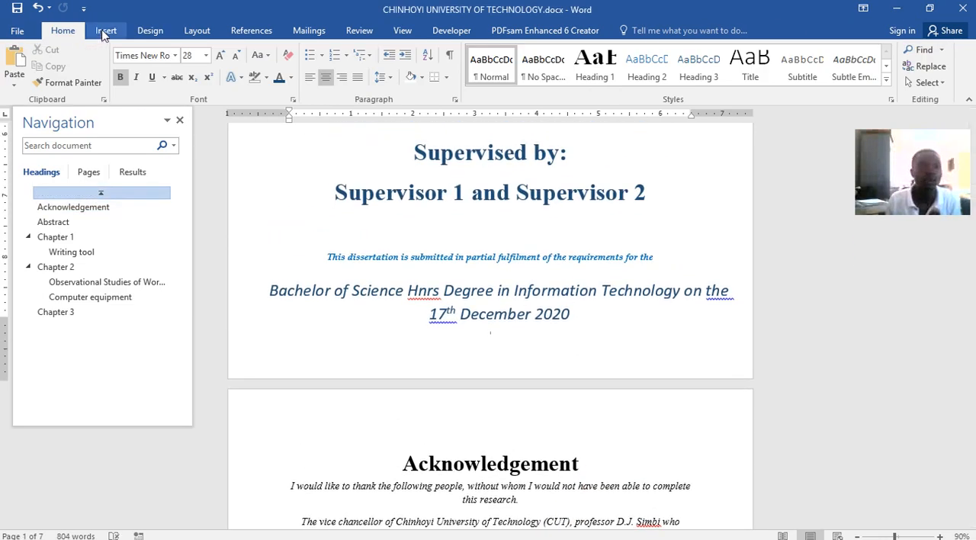
left_click(149, 30)
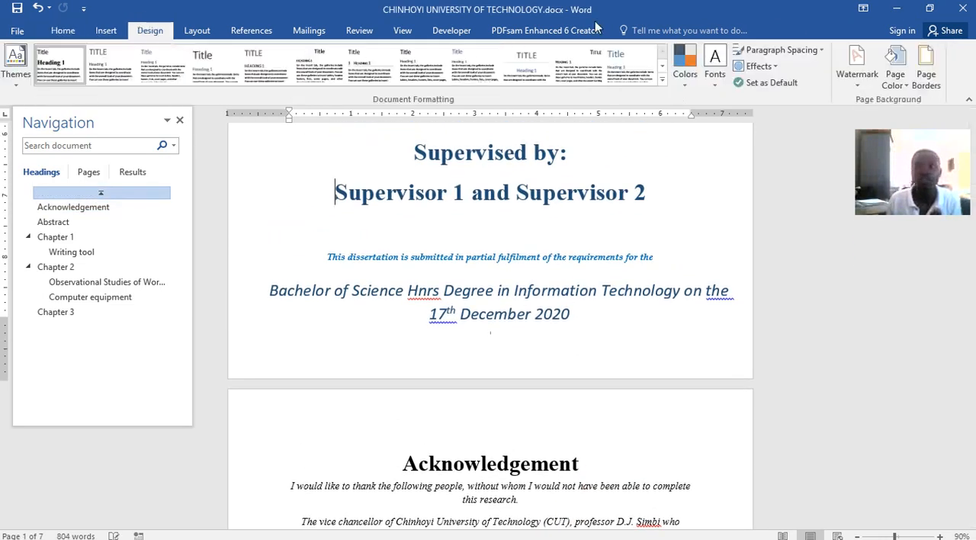
left_click(853, 90)
left_click(736, 384)
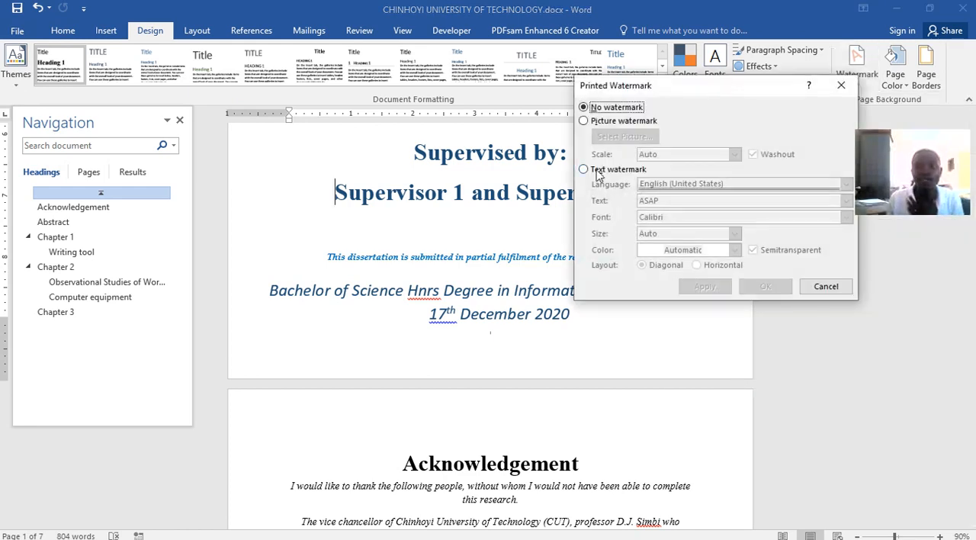
left_click(599, 170)
double_click(647, 201)
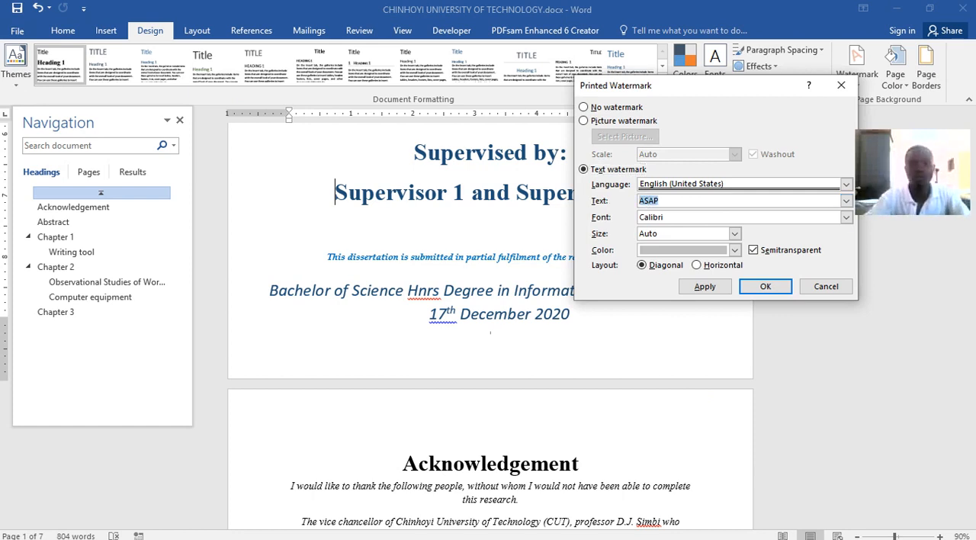
type("Shexa owns this document")
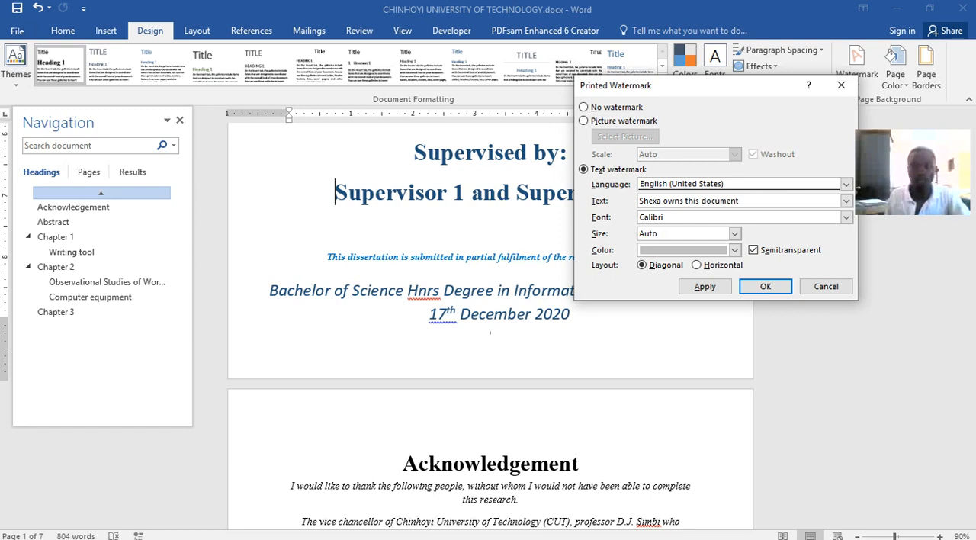
Make the watermark text dark red at size 40, apply it to the document and close the watermark settings
left_click(735, 250)
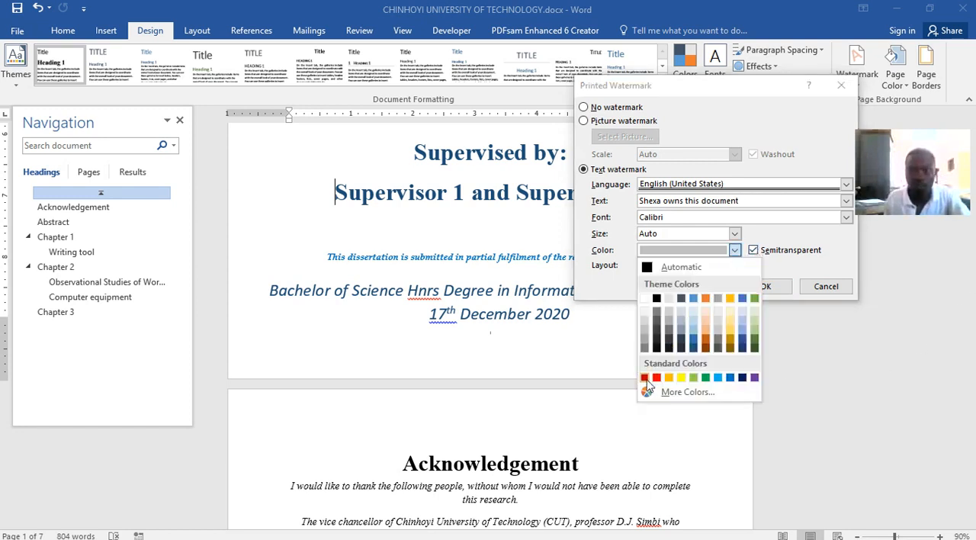
left_click(645, 378)
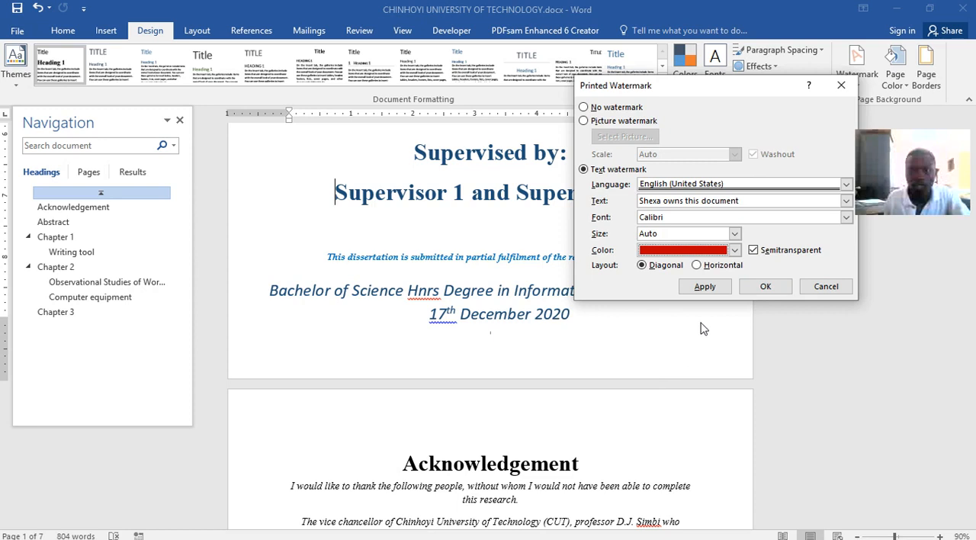
left_click(734, 234)
left_click(705, 265)
left_click(723, 287)
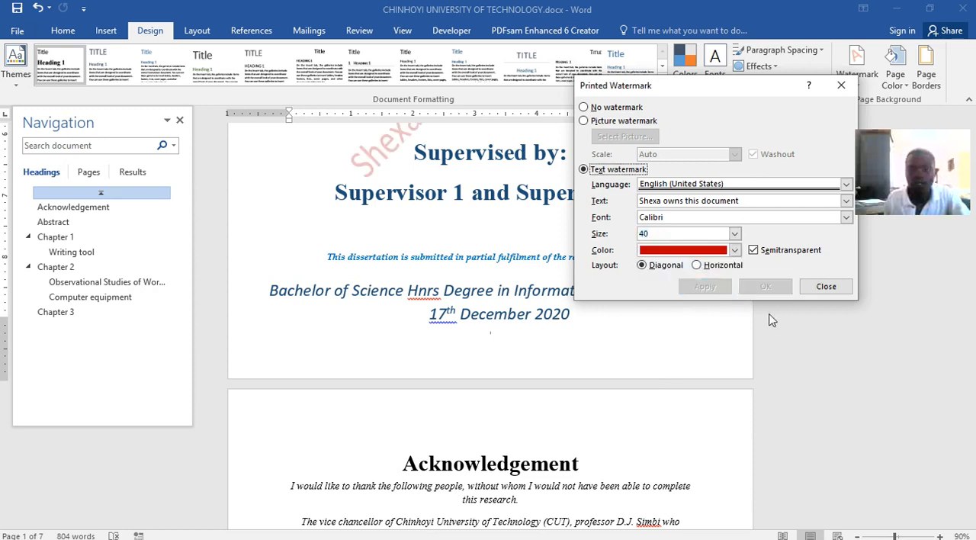
left_click(825, 286)
Examine the watermark on the pages from the cover through the preliminary pages to Chapter 3
scroll(512, 286, "up", 3)
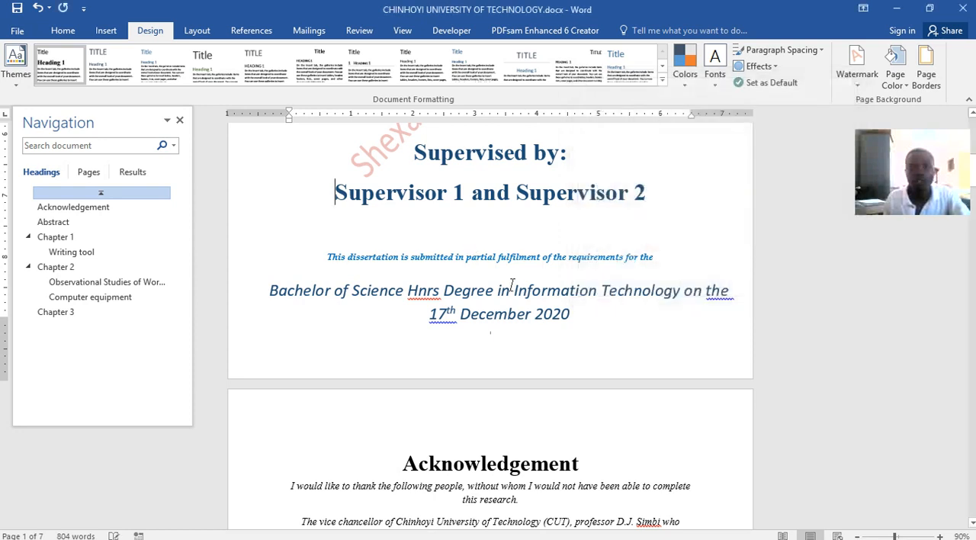
scroll(512, 286, "up", 1)
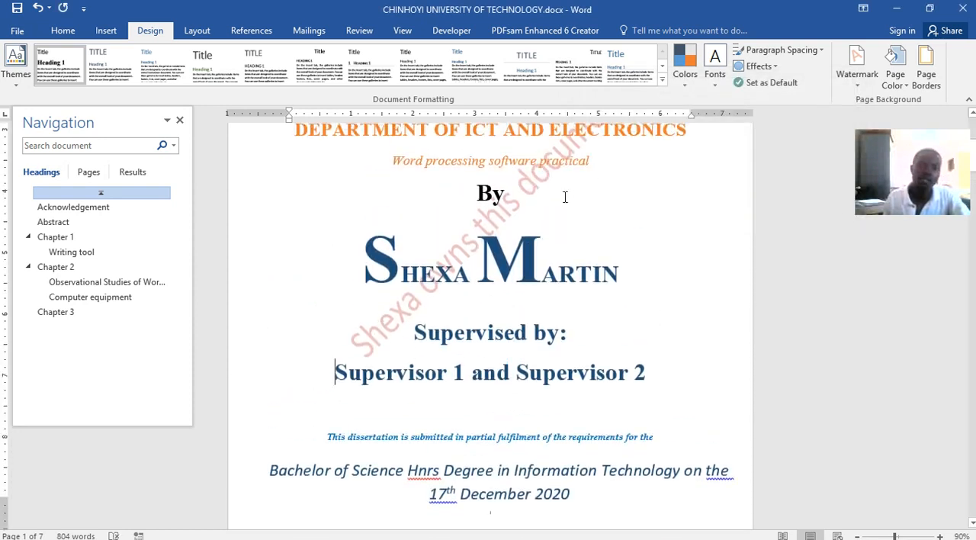
scroll(430, 287, "up", 5)
scroll(429, 287, "down", 10)
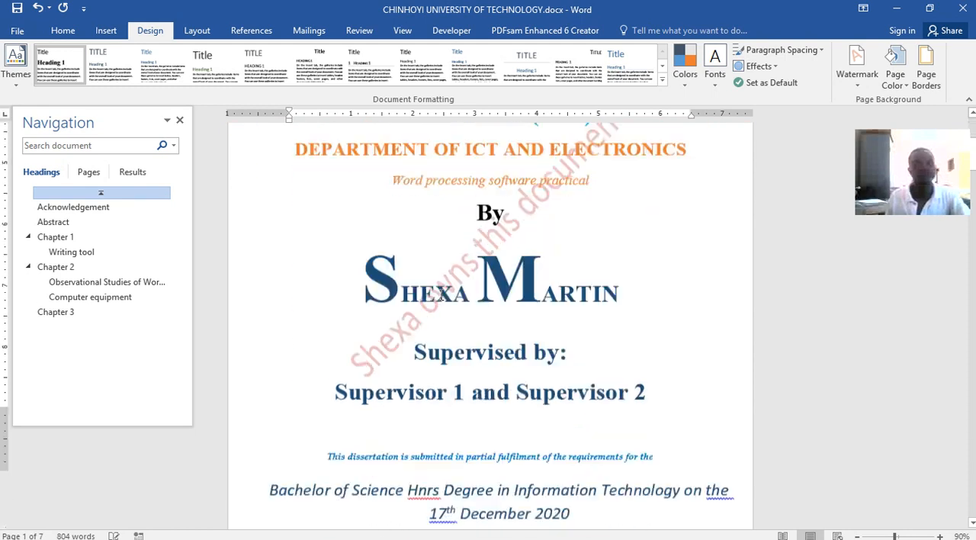
scroll(439, 280, "down", 15)
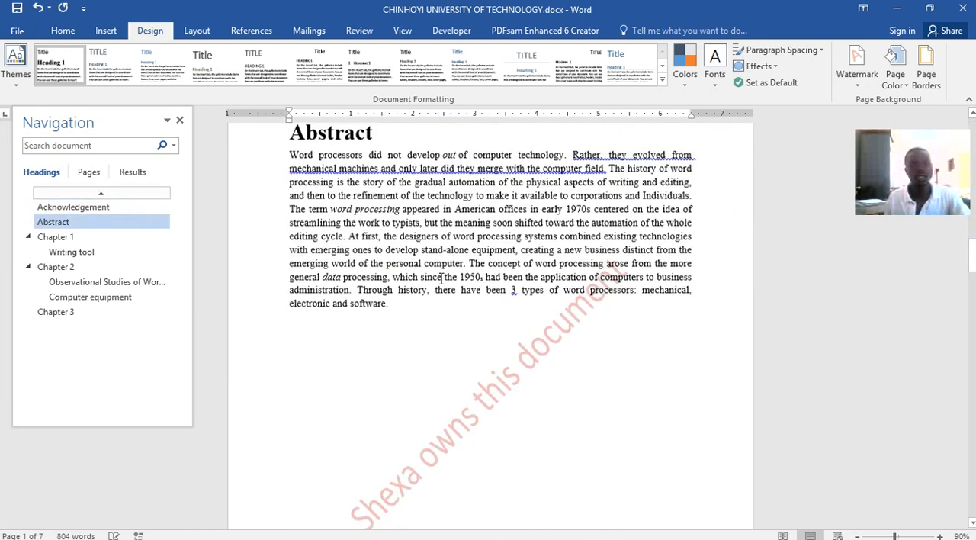
scroll(442, 279, "down", 20)
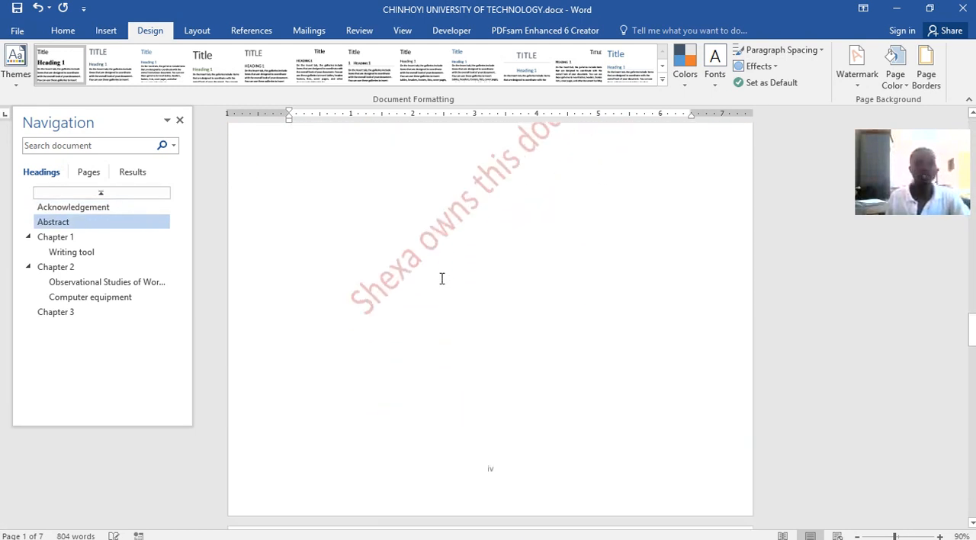
scroll(441, 278, "down", 8)
scroll(441, 278, "up", 4)
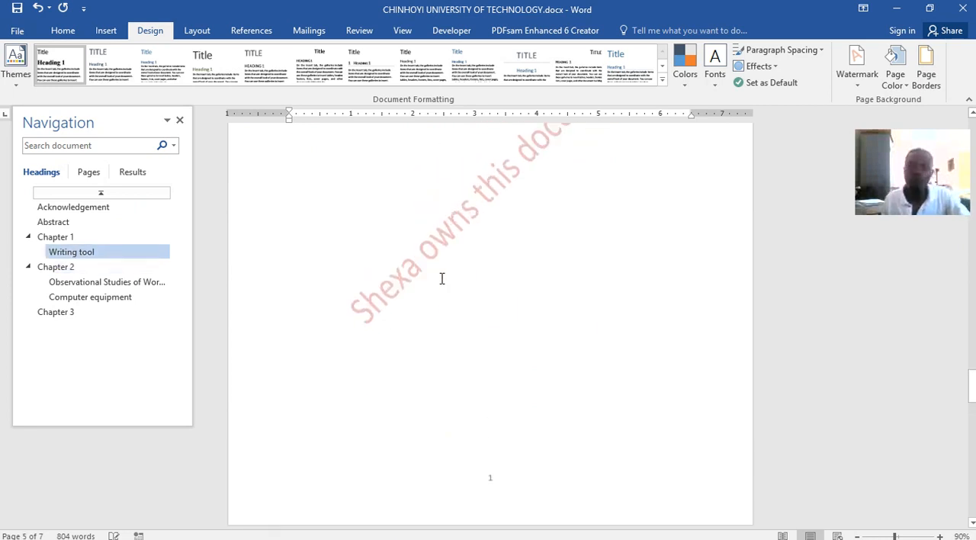
scroll(441, 278, "up", 3)
scroll(441, 278, "down", 15)
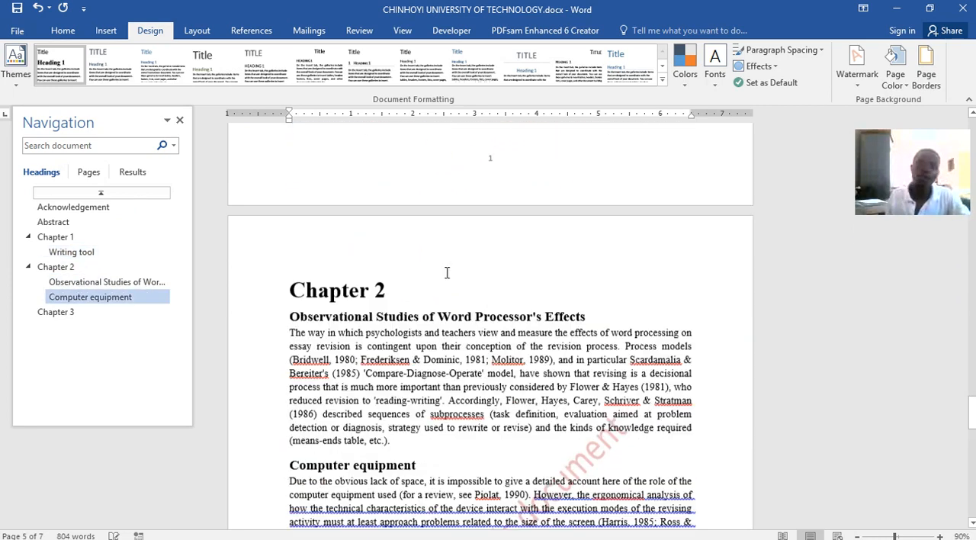
scroll(447, 273, "down", 15)
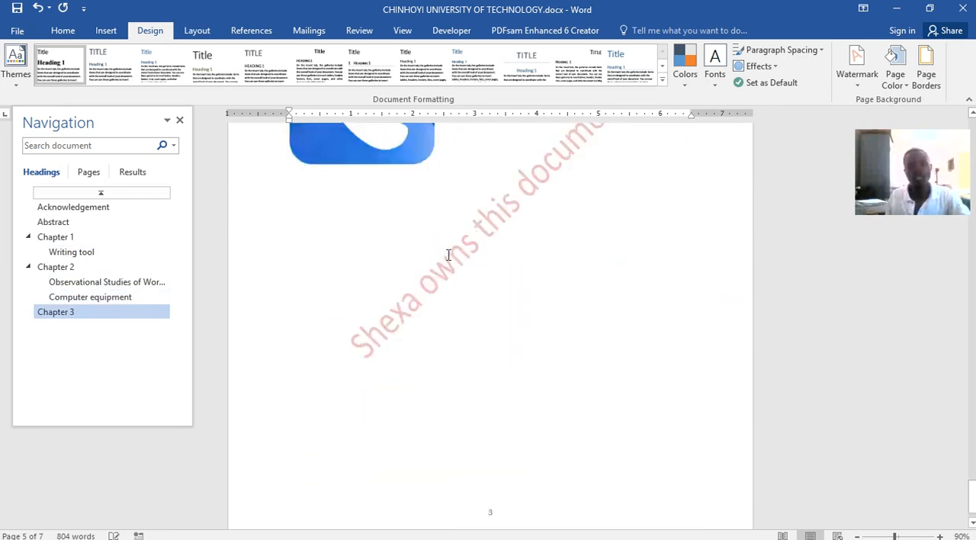